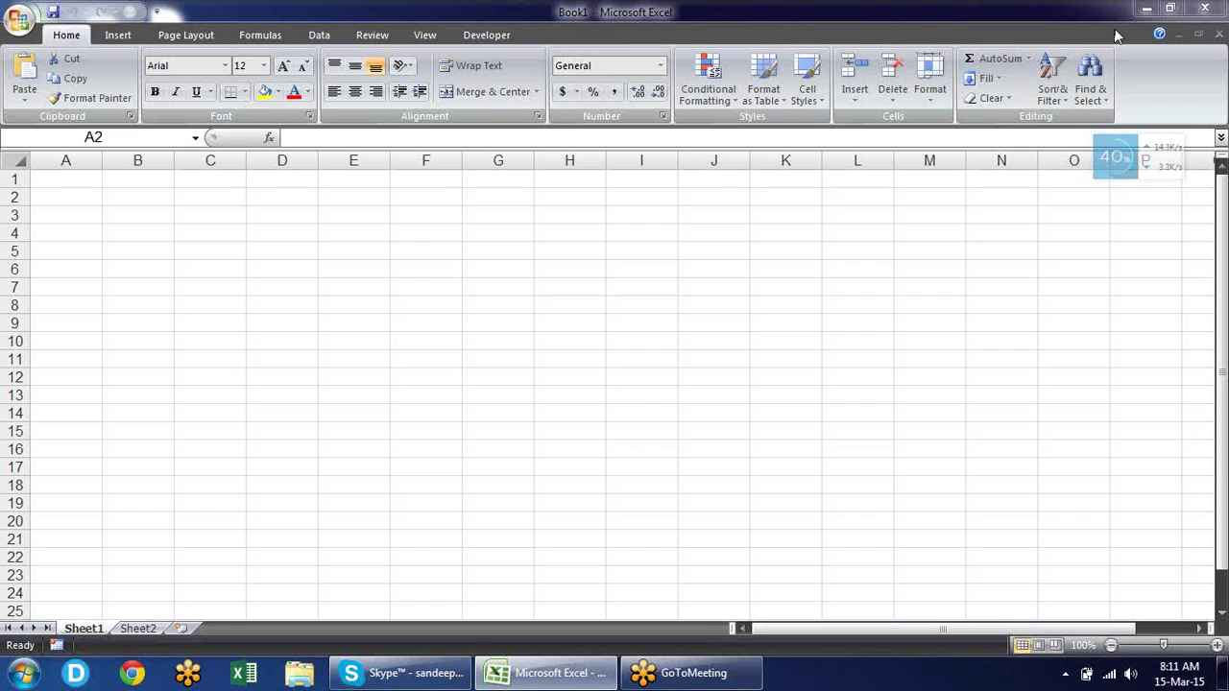
Enter the sample text 'dfdf' in cell C2.
{"action": "left_click", "coordinate": [1200, 43]}
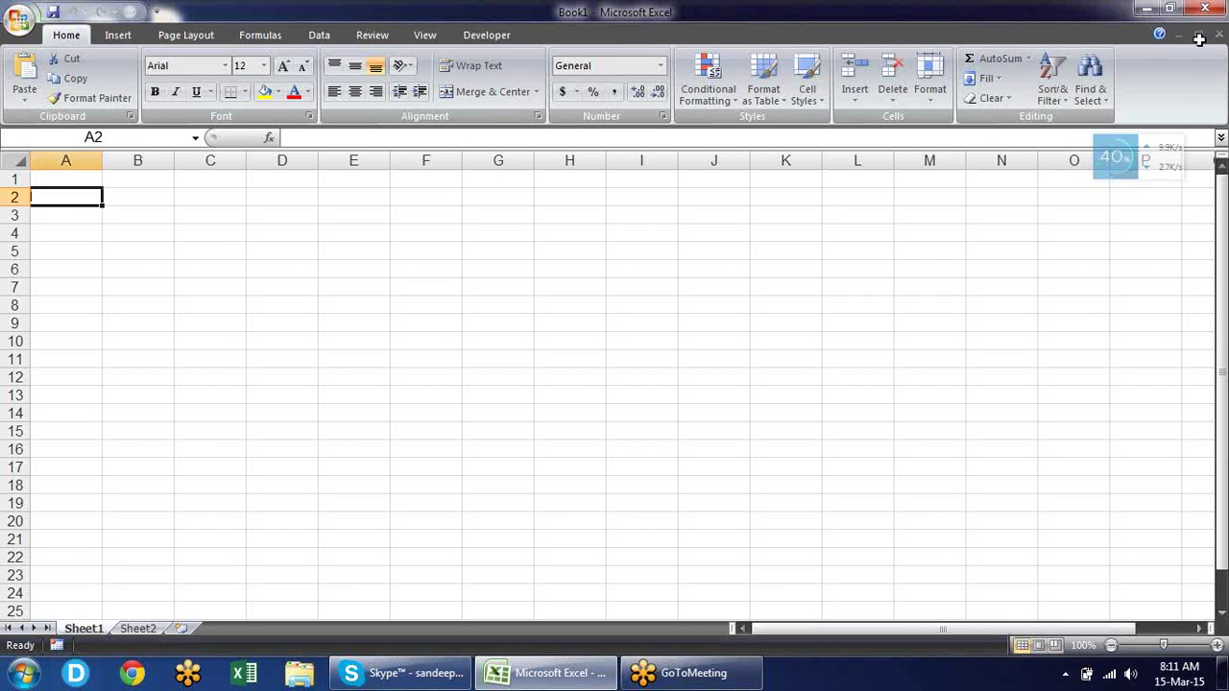
{"action": "left_click", "coordinate": [217, 198]}
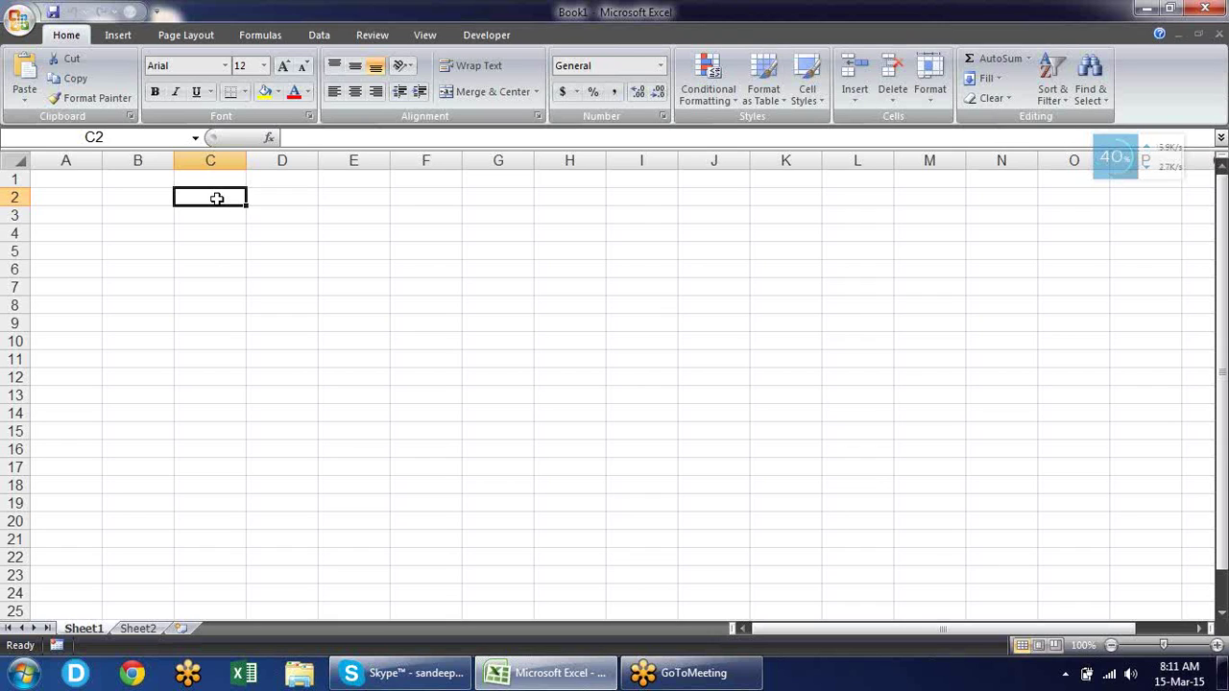
{"action": "type", "text": "dfdf"}
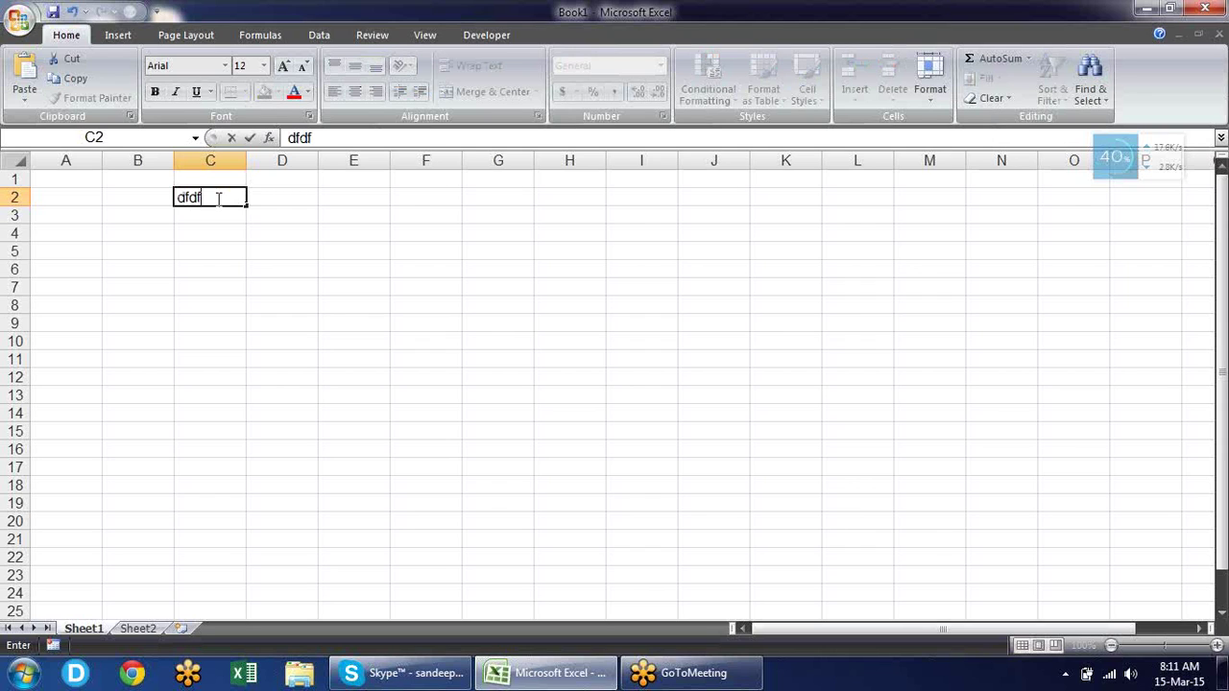
{"action": "key", "text": "Return"}
{"action": "left_click", "coordinate": [217, 198]}
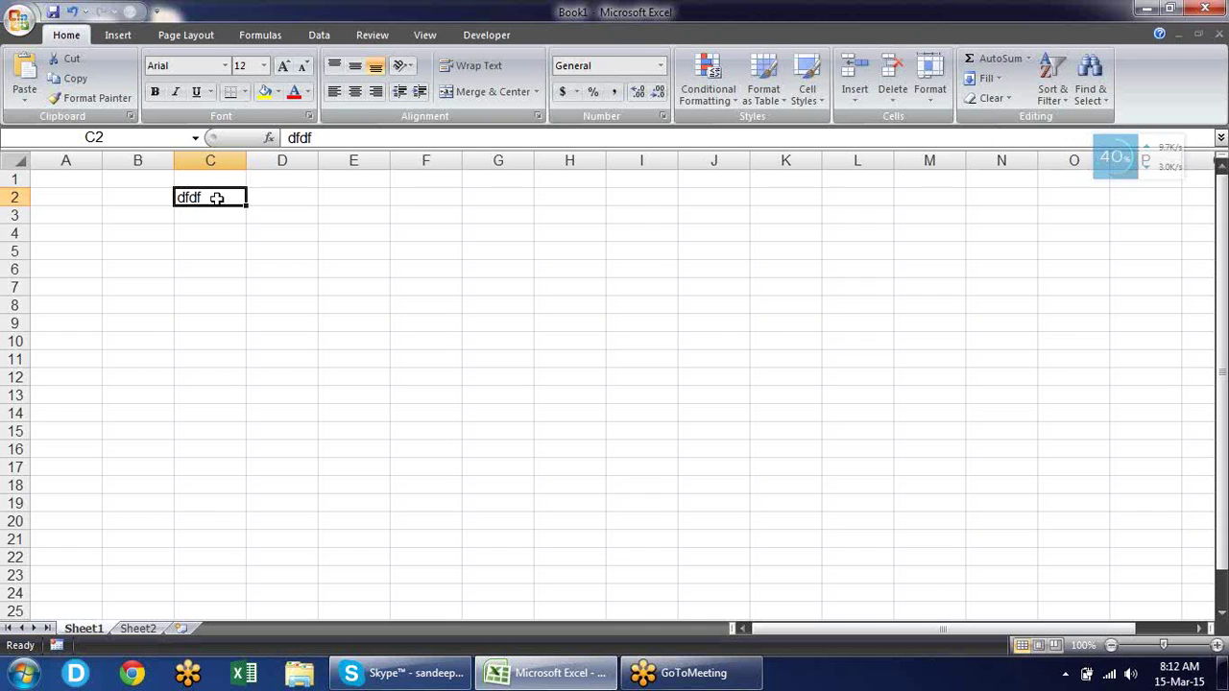
{"action": "key", "text": "Return"}
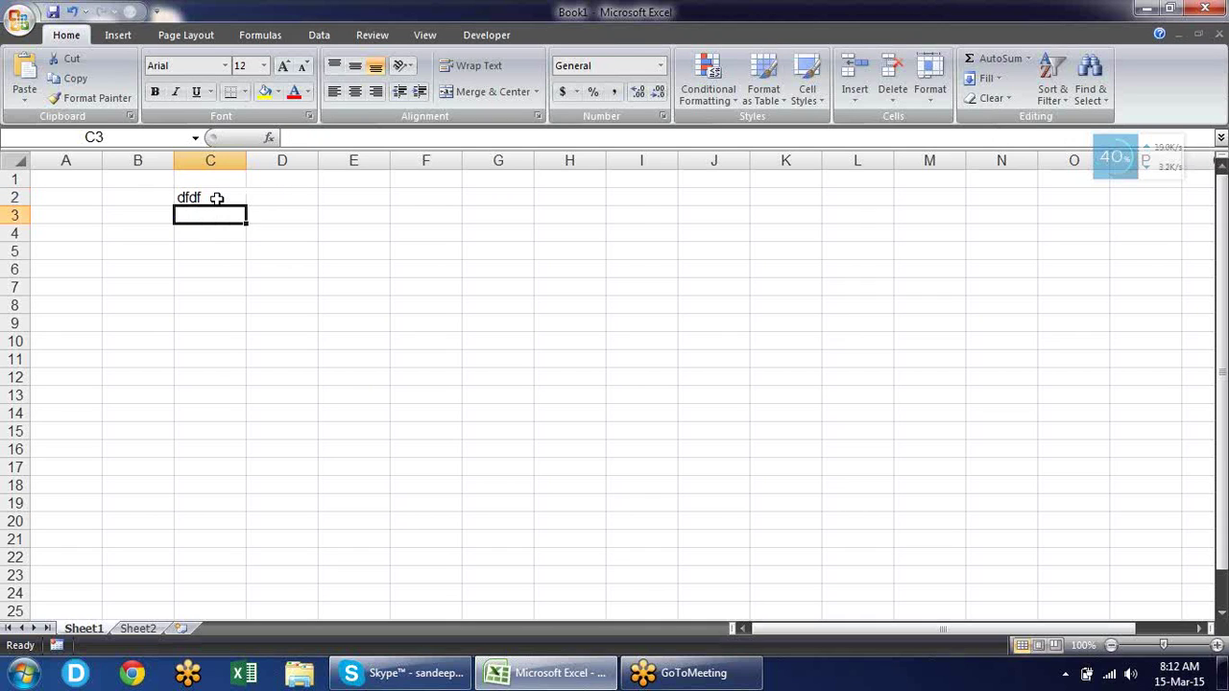
Enter 002365 in C3 and check that Excel stores it as 2365.
{"action": "type", "text": "002365"}
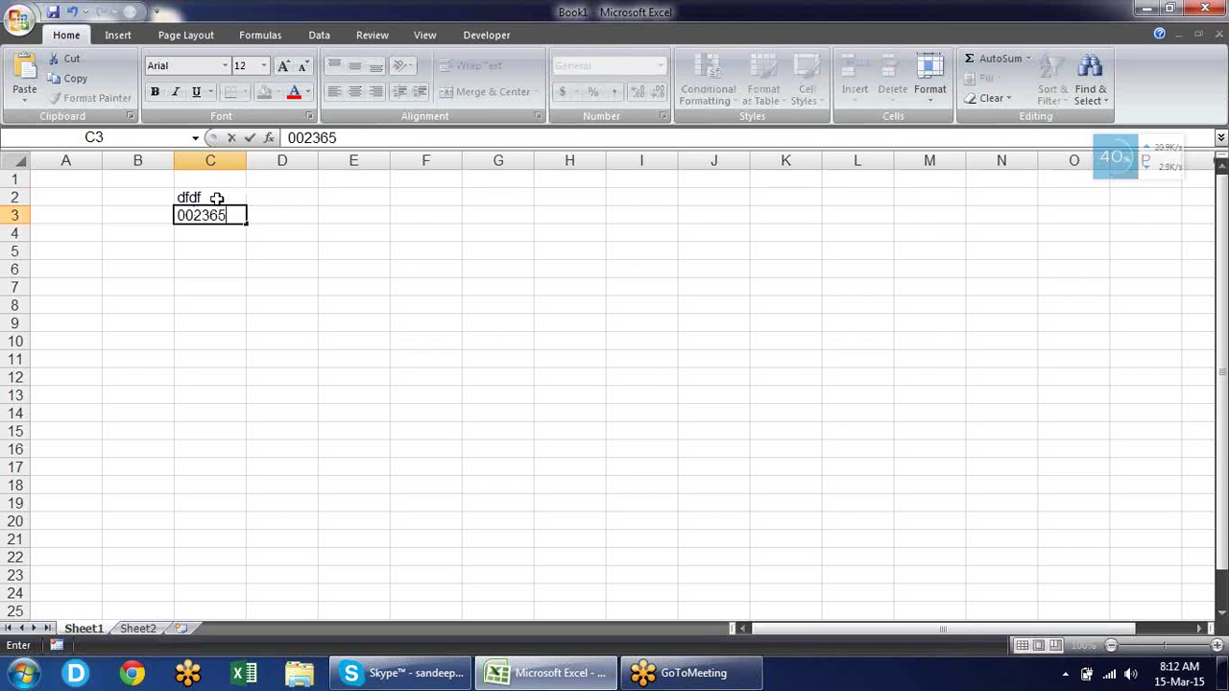
{"action": "key", "text": "Return"}
{"action": "key", "text": "Up"}
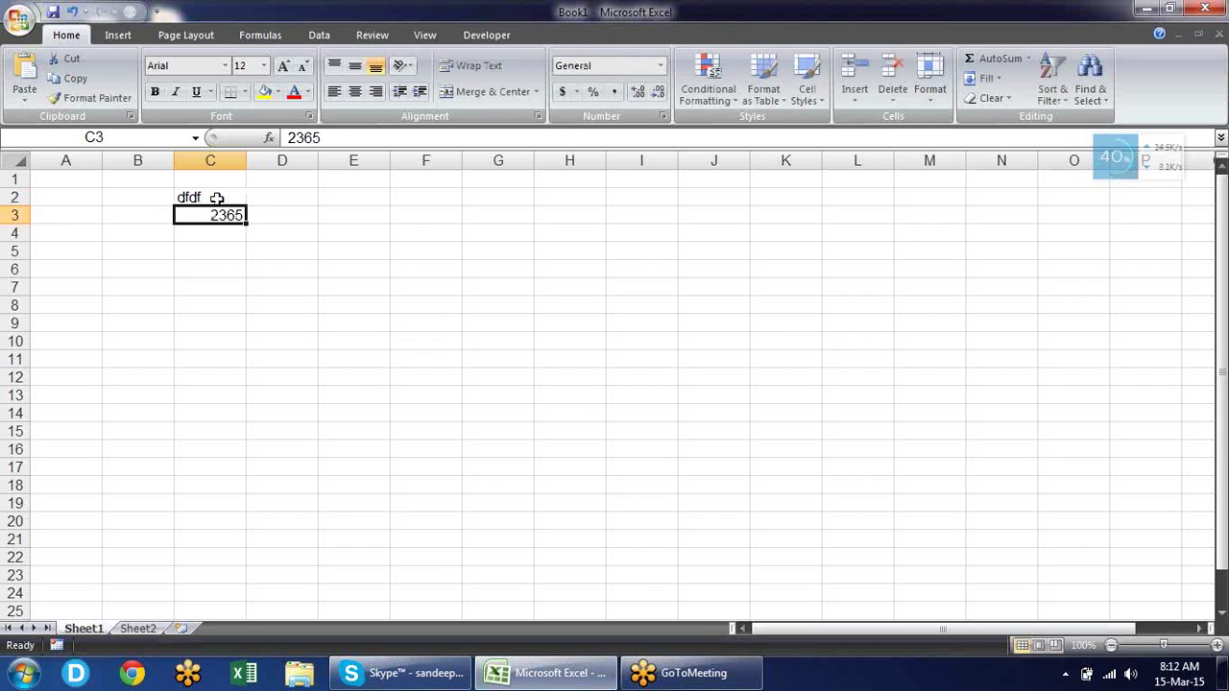
{"action": "key", "text": "Down"}
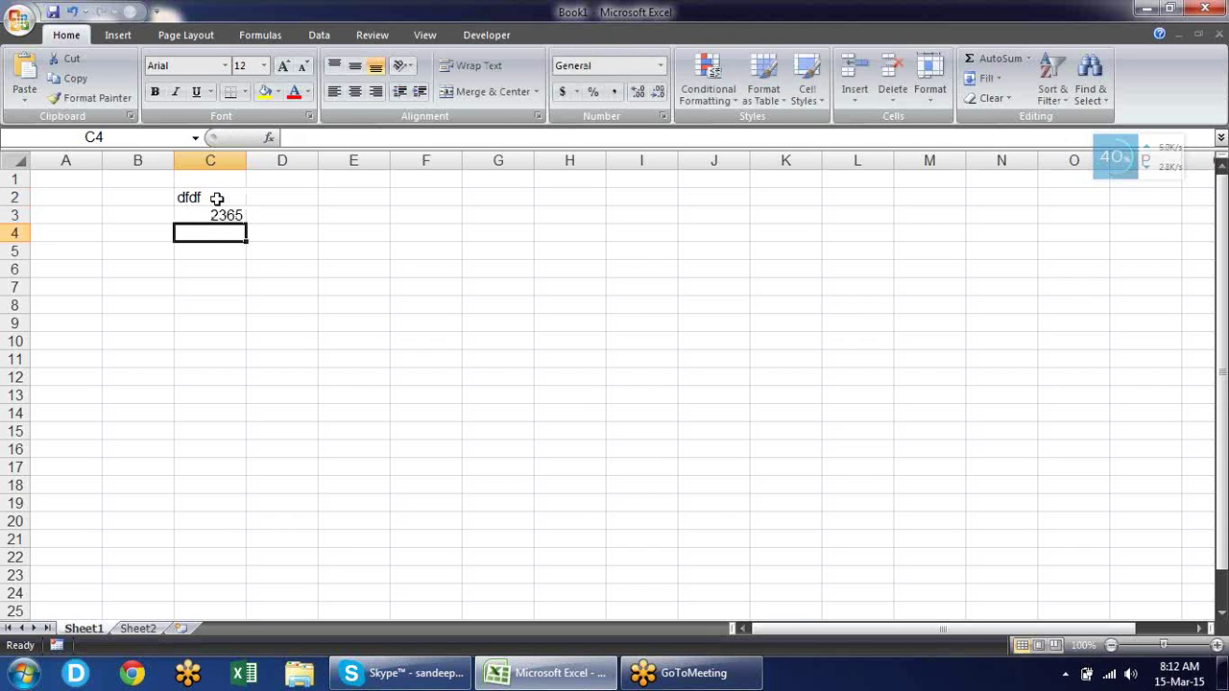
Enter the date 12-mar-15 in C4, then select C2:C4.
{"action": "type", "text": "12-"}
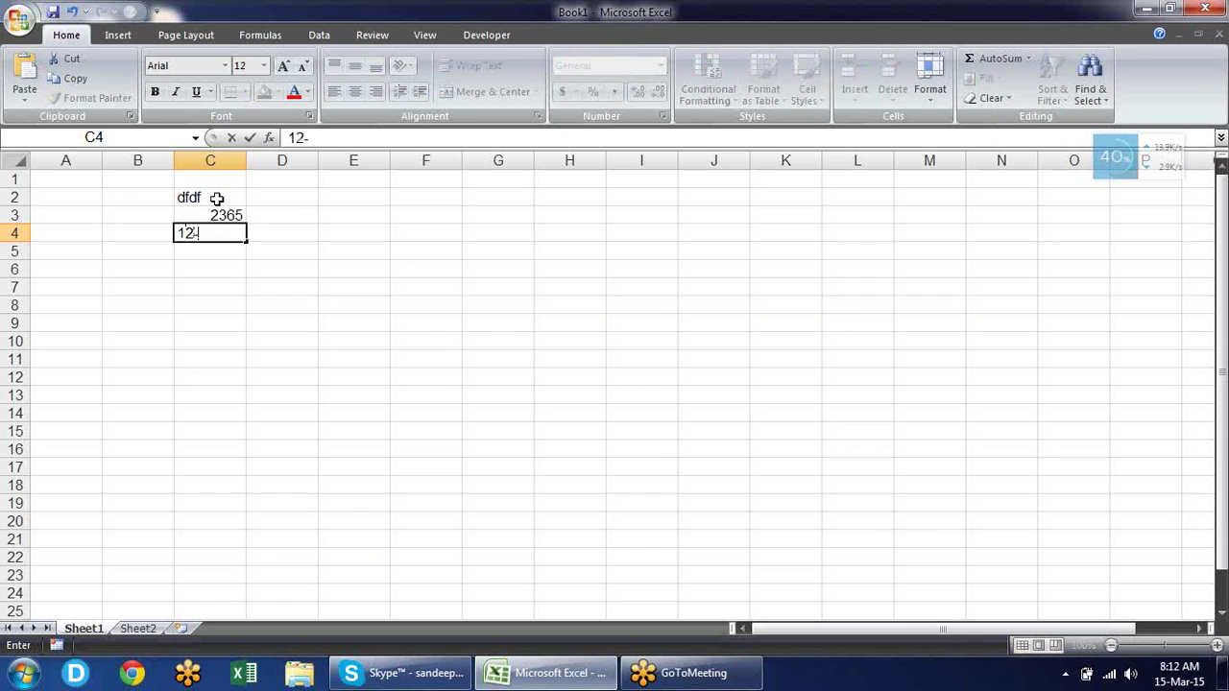
{"action": "type", "text": "mar-15"}
{"action": "key", "text": "Return"}
{"action": "key", "text": "Up"}
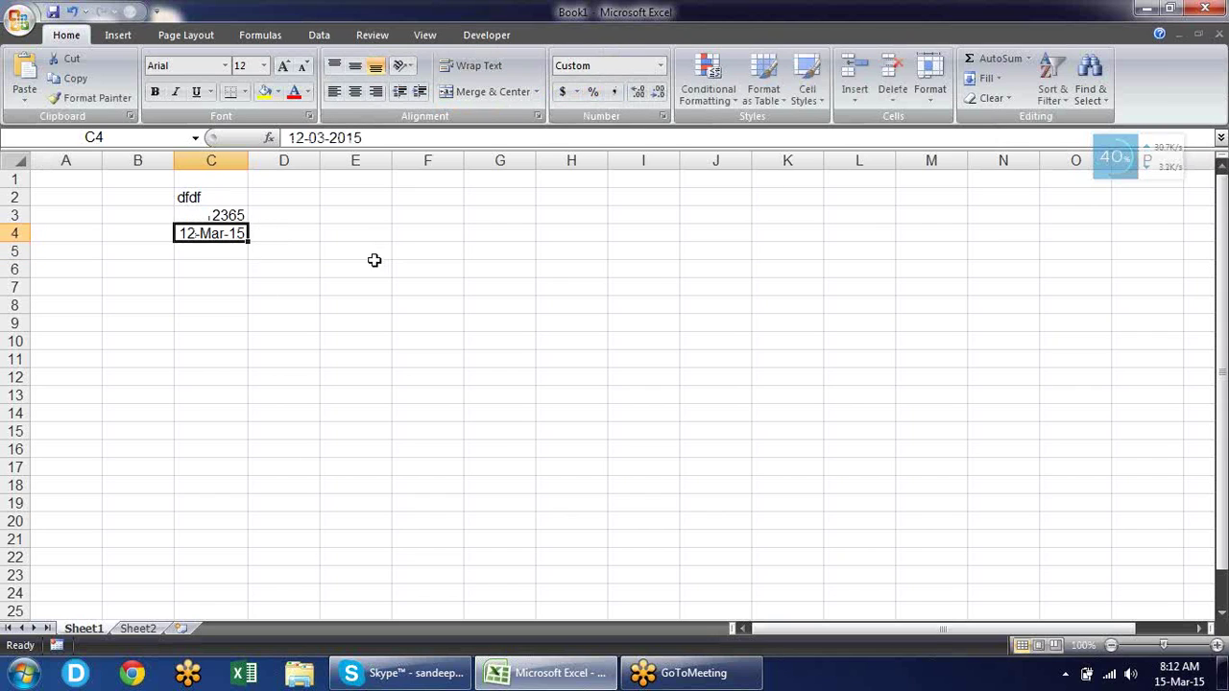
{"action": "left_click", "coordinate": [219, 251]}
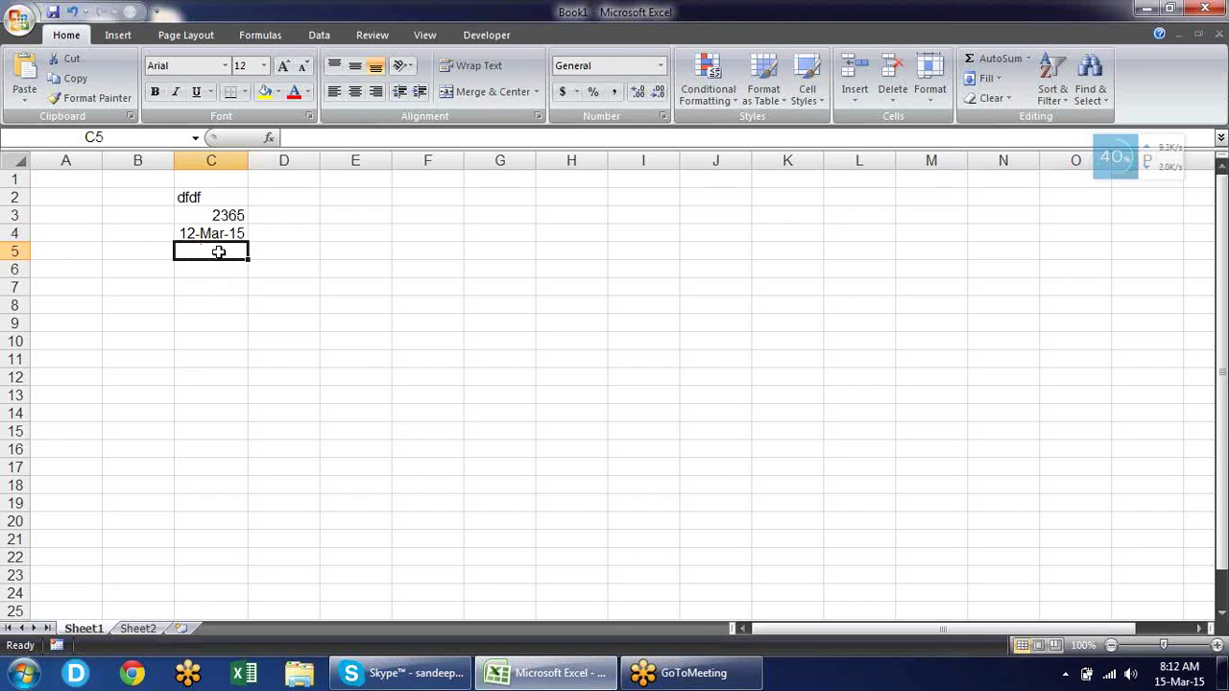
{"action": "key", "text": "Up"}
{"action": "key", "text": "Up"}
{"action": "key", "text": "Up"}
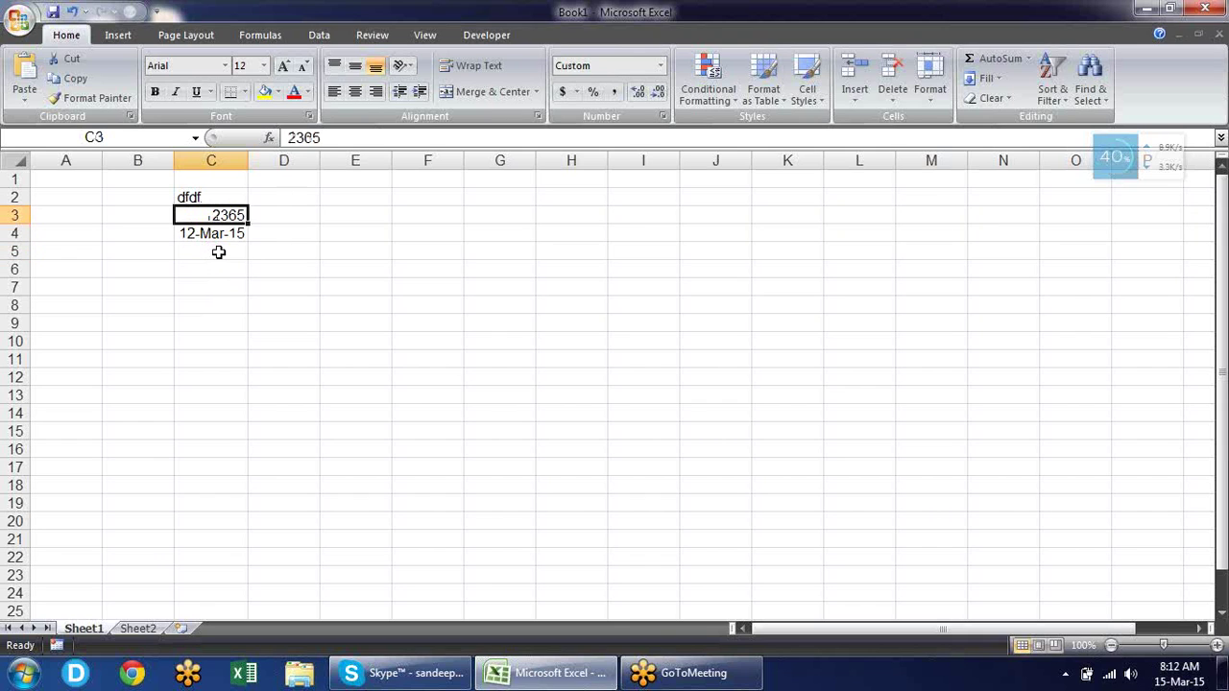
{"action": "key", "text": "shift+Down"}
{"action": "key", "text": "shift+Down"}
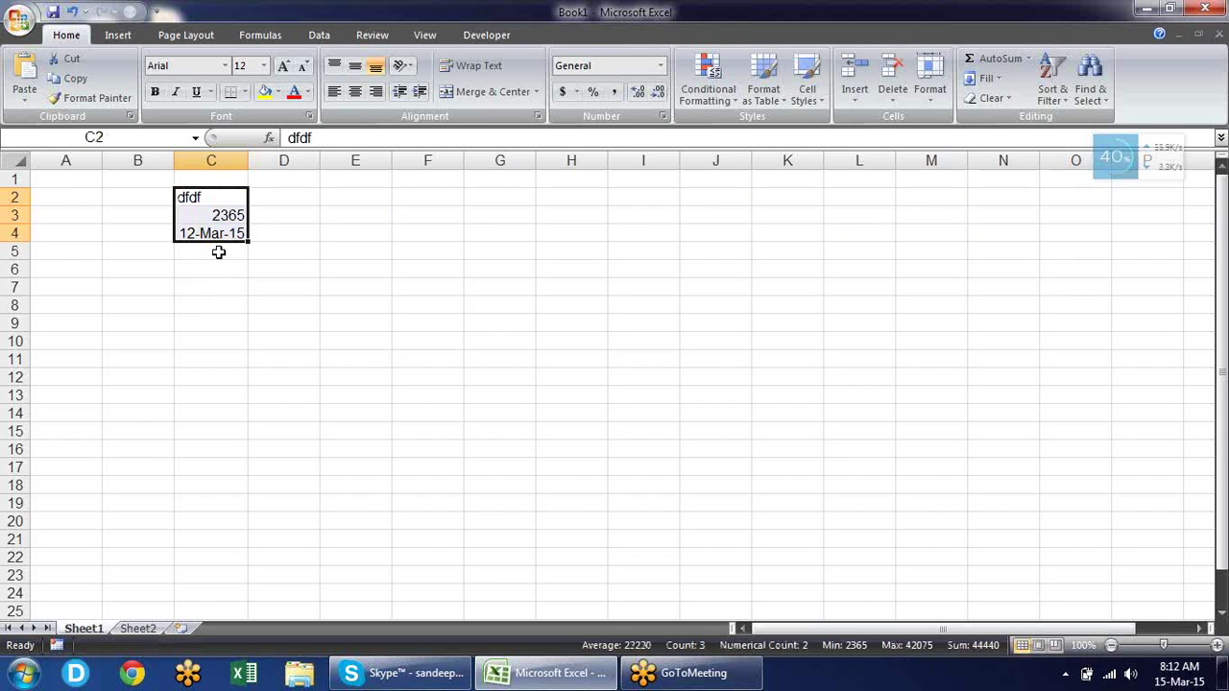
Clear C2:C4, then type and remove an 'Amount' entry in A2.
{"action": "key", "text": "Delete"}
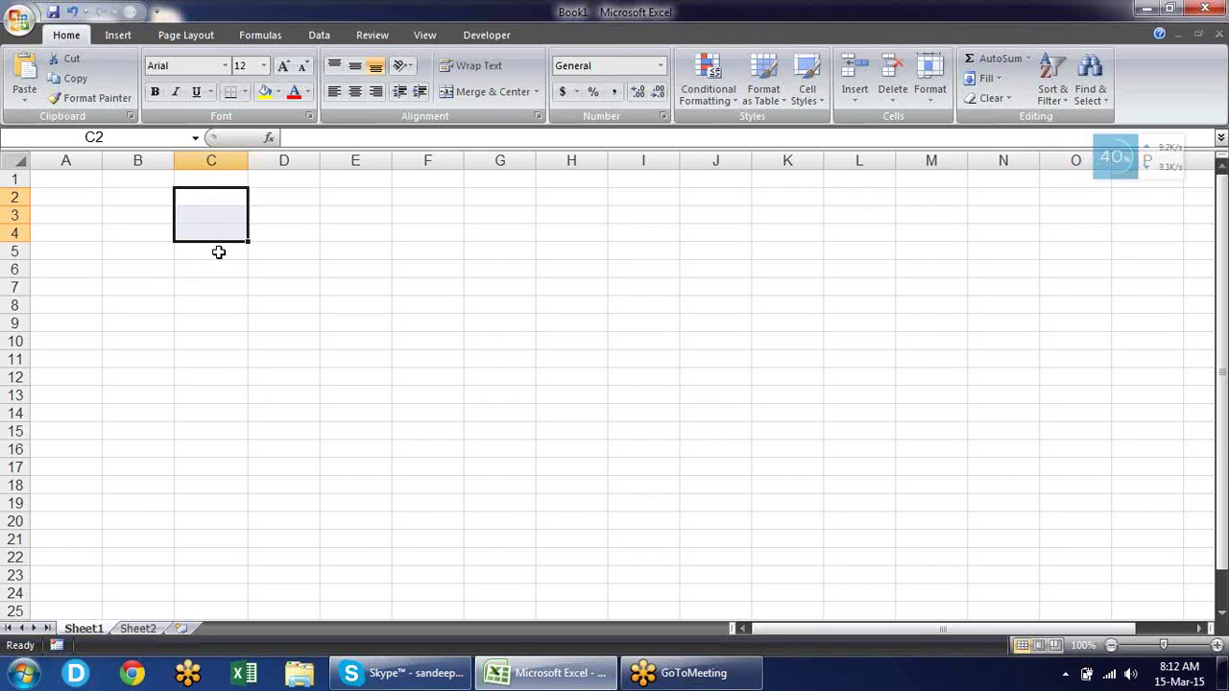
{"action": "key", "text": "Left"}
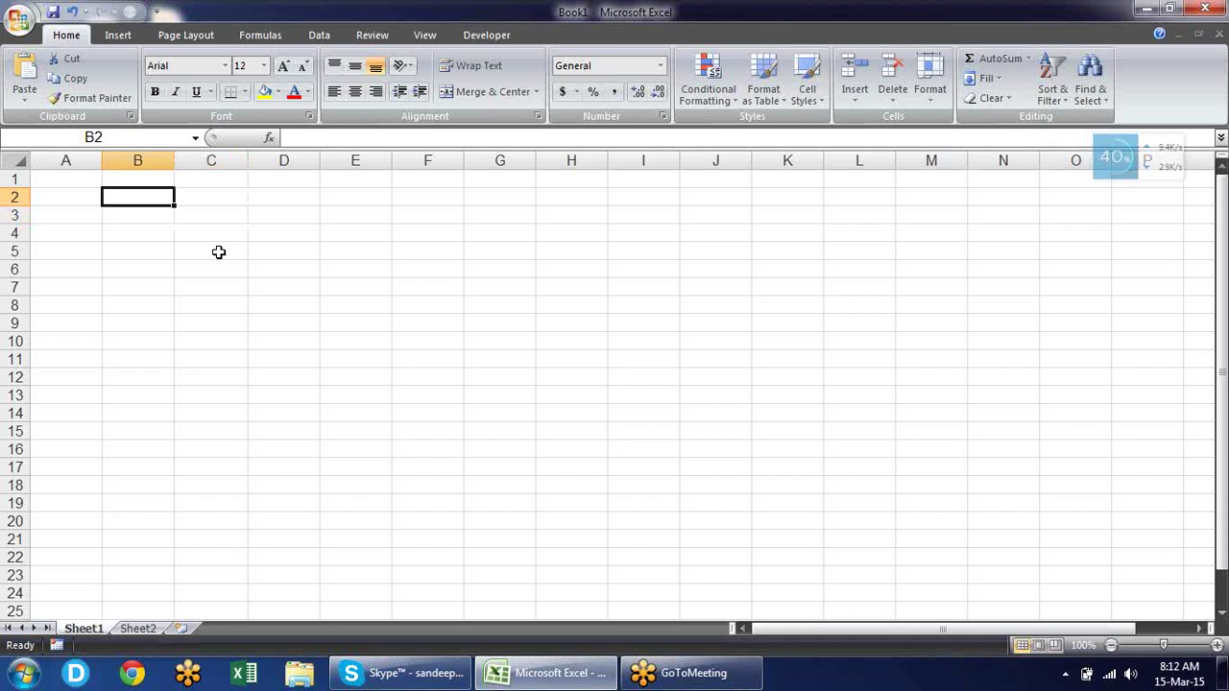
{"action": "key", "text": "Left"}
{"action": "type", "text": "Am"}
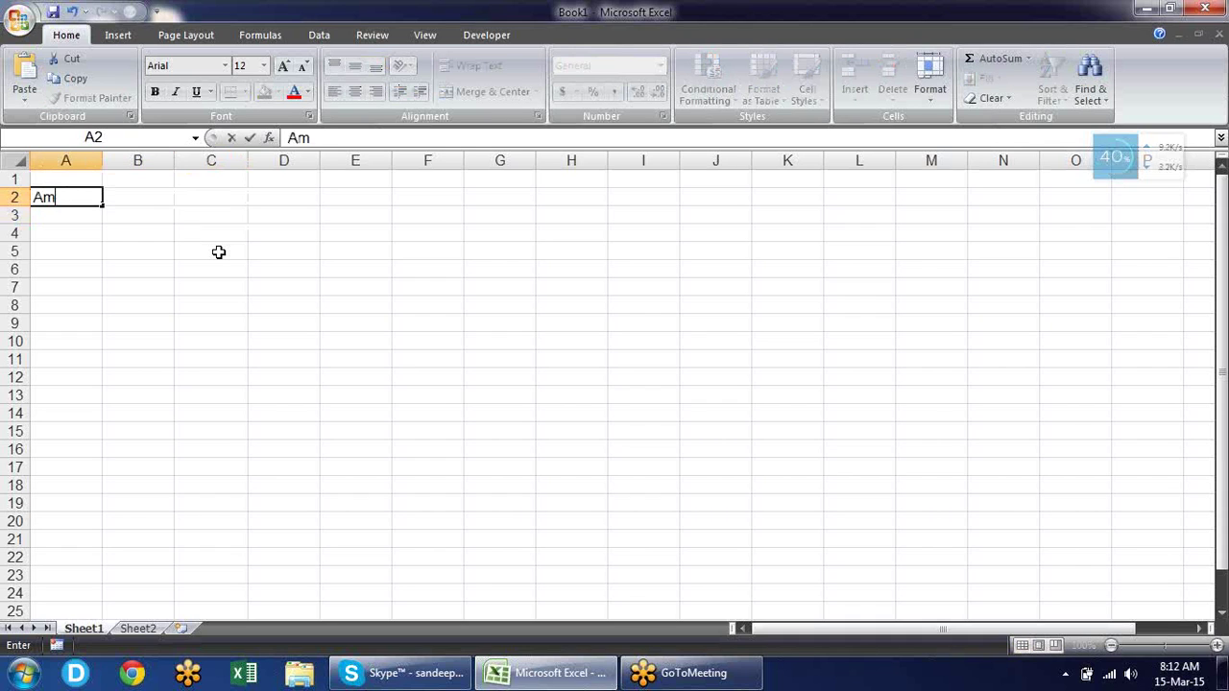
{"action": "type", "text": "ount"}
{"action": "key", "text": "Return"}
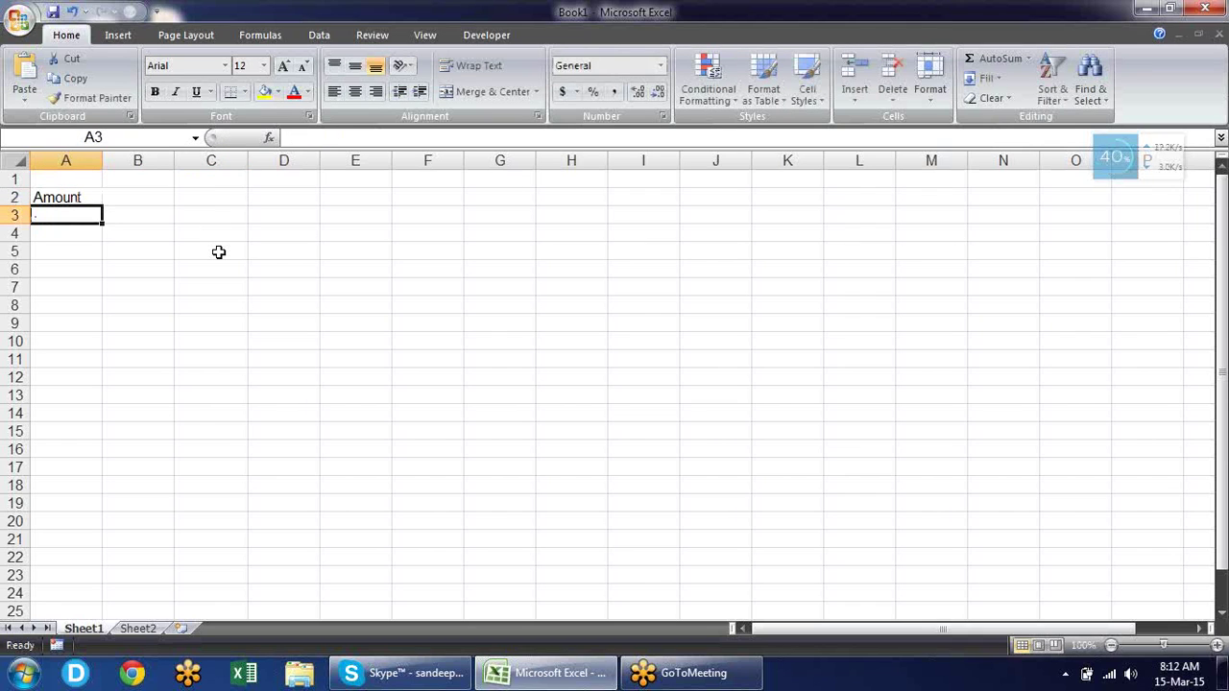
{"action": "key", "text": "Up"}
{"action": "key", "text": "Delete"}
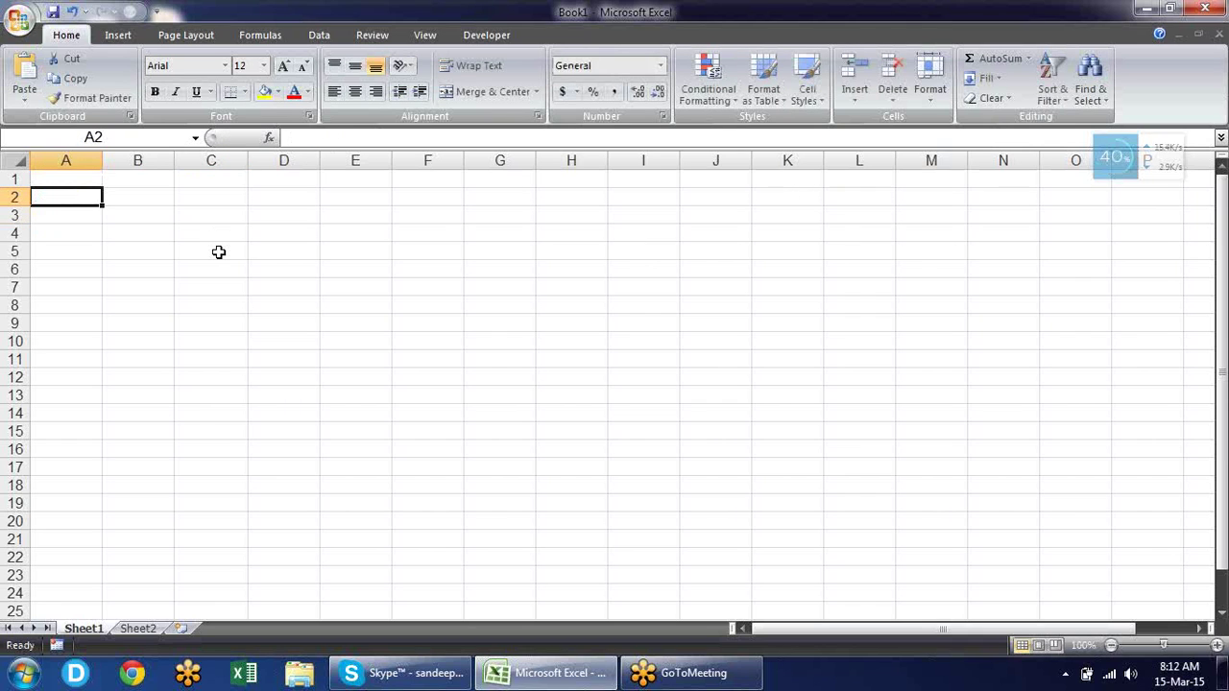
Fill B2:B14 with =RANDBETWEEN(10,90) in one go using Ctrl+Enter.
{"action": "key", "text": "Right"}
{"action": "key", "text": "shift+Down"}
{"action": "key", "text": "shift+Down"}
{"action": "key", "text": "shift+Down"}
{"action": "key", "text": "shift+Down"}
{"action": "key", "text": "shift+Down"}
{"action": "key", "text": "shift+Down"}
{"action": "key", "text": "shift+Down"}
{"action": "key", "text": "shift+Down"}
{"action": "key", "text": "shift+Down"}
{"action": "key", "text": "shift+Down"}
{"action": "key", "text": "shift+Down"}
{"action": "key", "text": "shift+Down"}
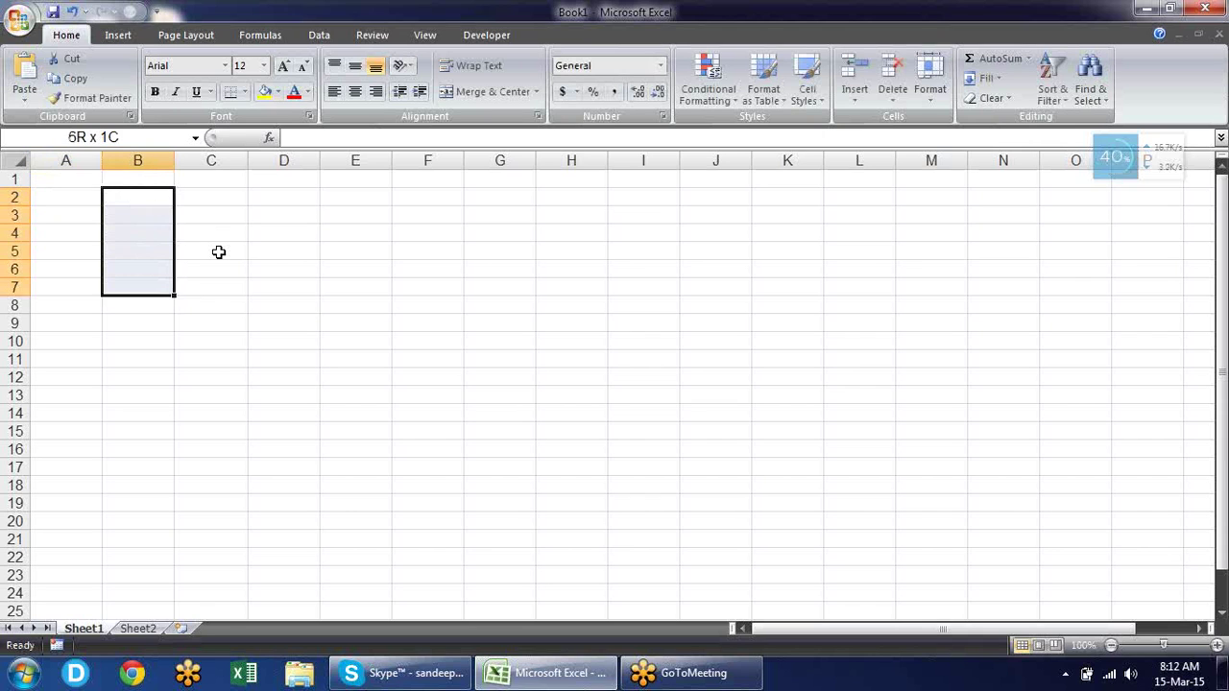
{"action": "type", "text": "=rand"}
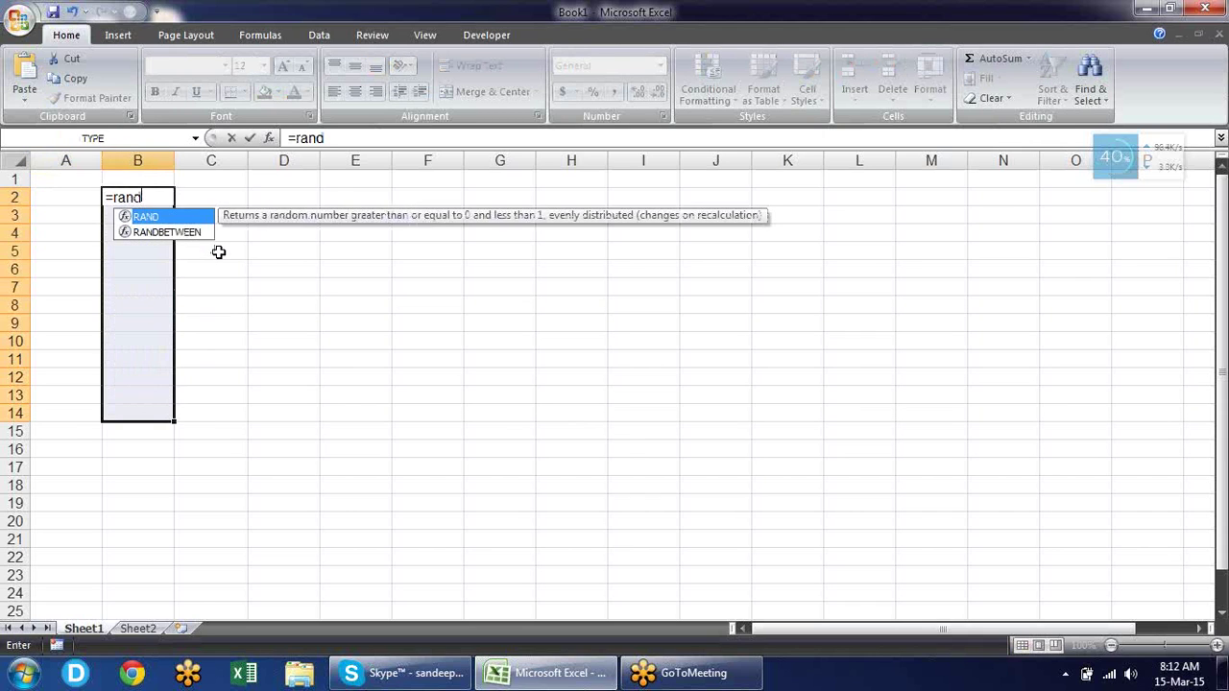
{"action": "key", "text": "Down"}
{"action": "key", "text": "Tab"}
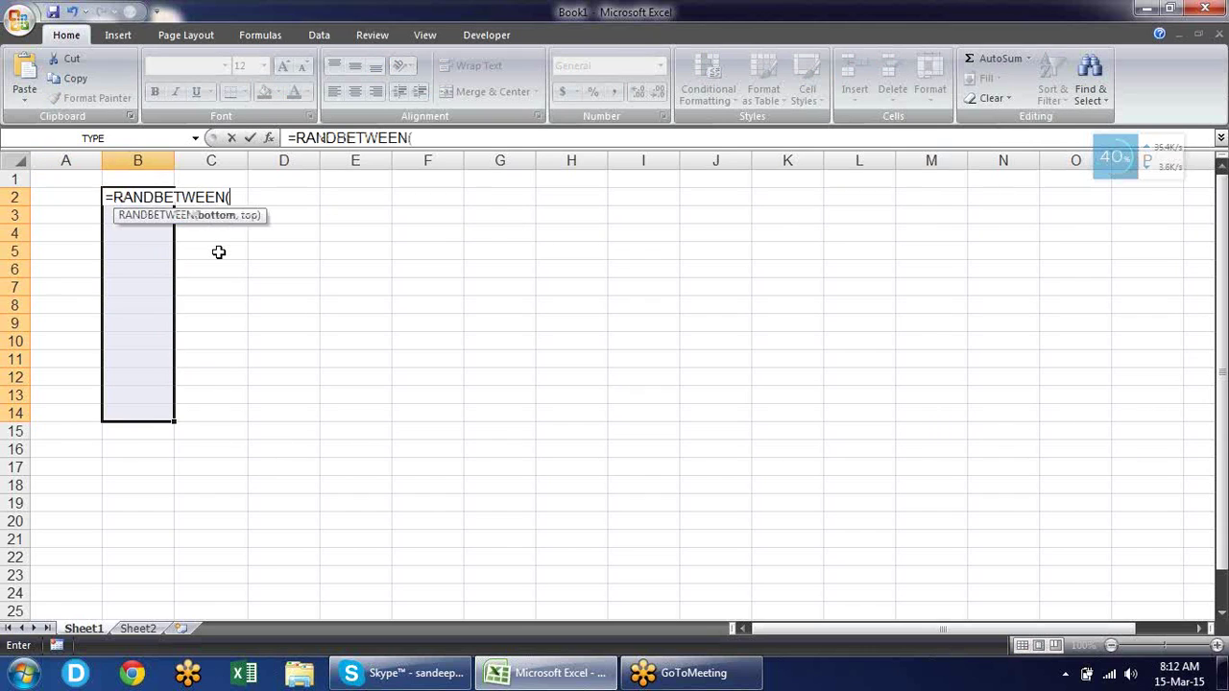
{"action": "type", "text": "10,90"}
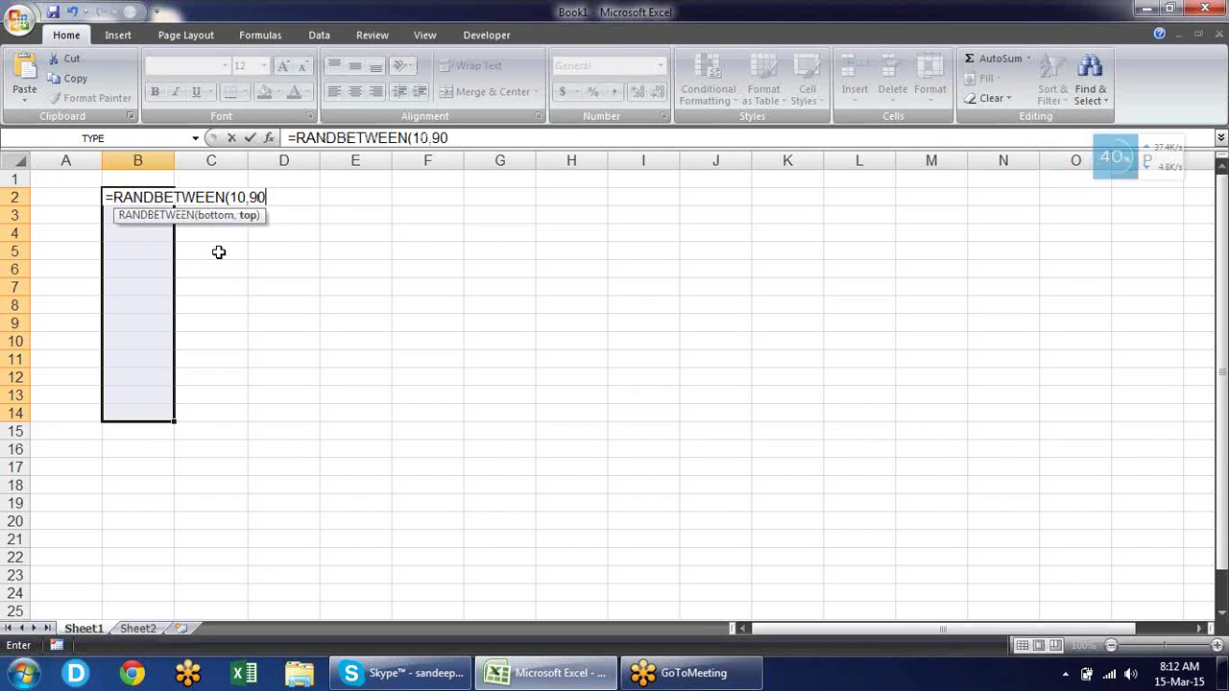
{"action": "type", "text": ")"}
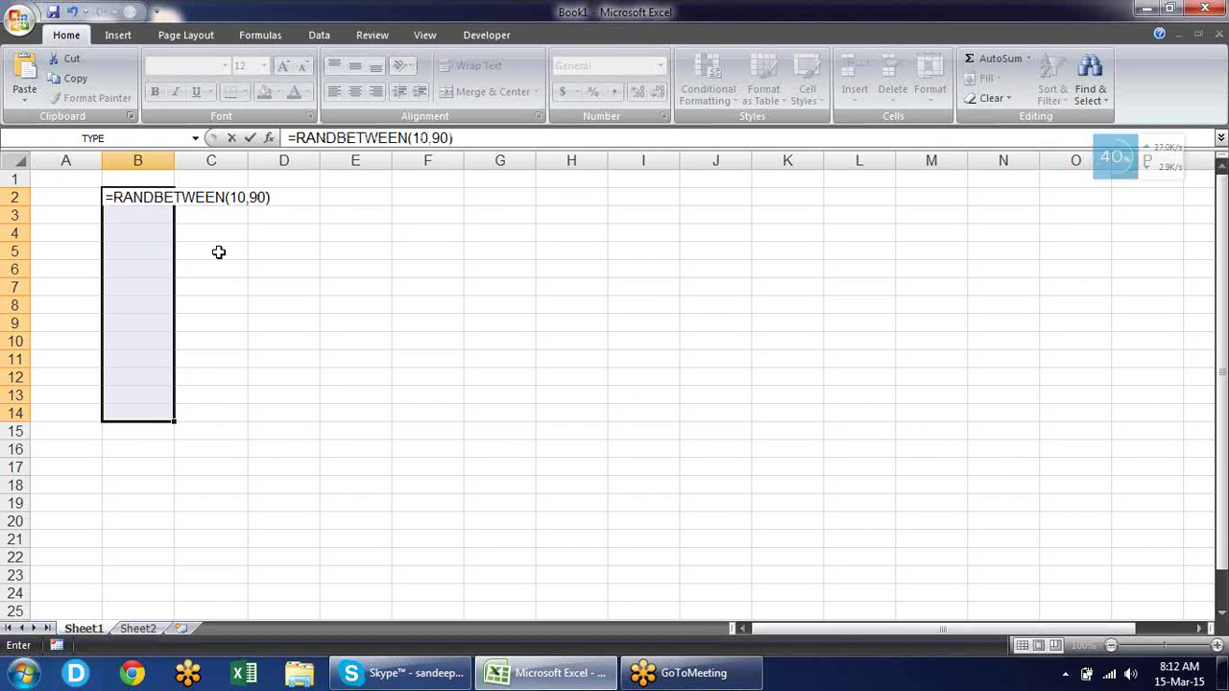
{"action": "key", "text": "ctrl+Return"}
Convert the B2:B14 random numbers to fixed values with Paste Special > Values.
{"action": "key", "text": "ctrl+c"}
{"action": "key", "text": "ctrl+alt+v"}
{"action": "key", "text": "v"}
{"action": "key", "text": "Return"}
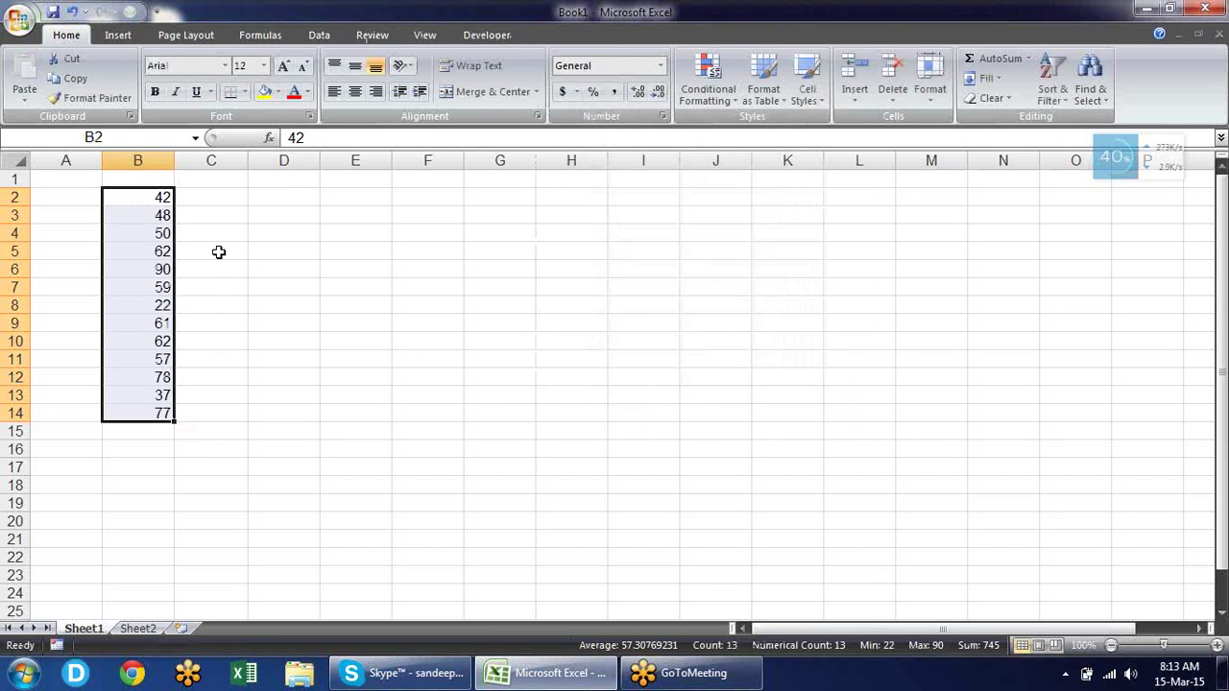
{"action": "key", "text": "Down"}
{"action": "key", "text": "Down"}
{"action": "key", "text": "Down"}
{"action": "key", "text": "Down"}
{"action": "key", "text": "Down"}
{"action": "type", "text": "*"}
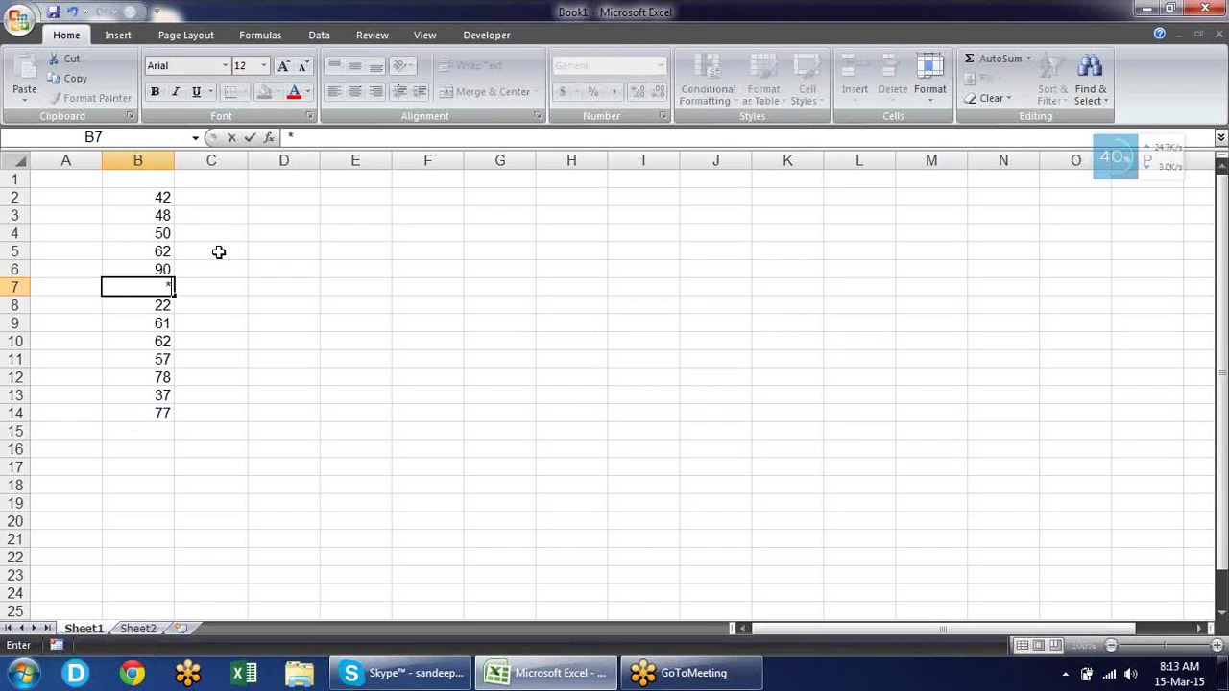
{"action": "key", "text": "Escape"}
{"action": "type", "text": "-"}
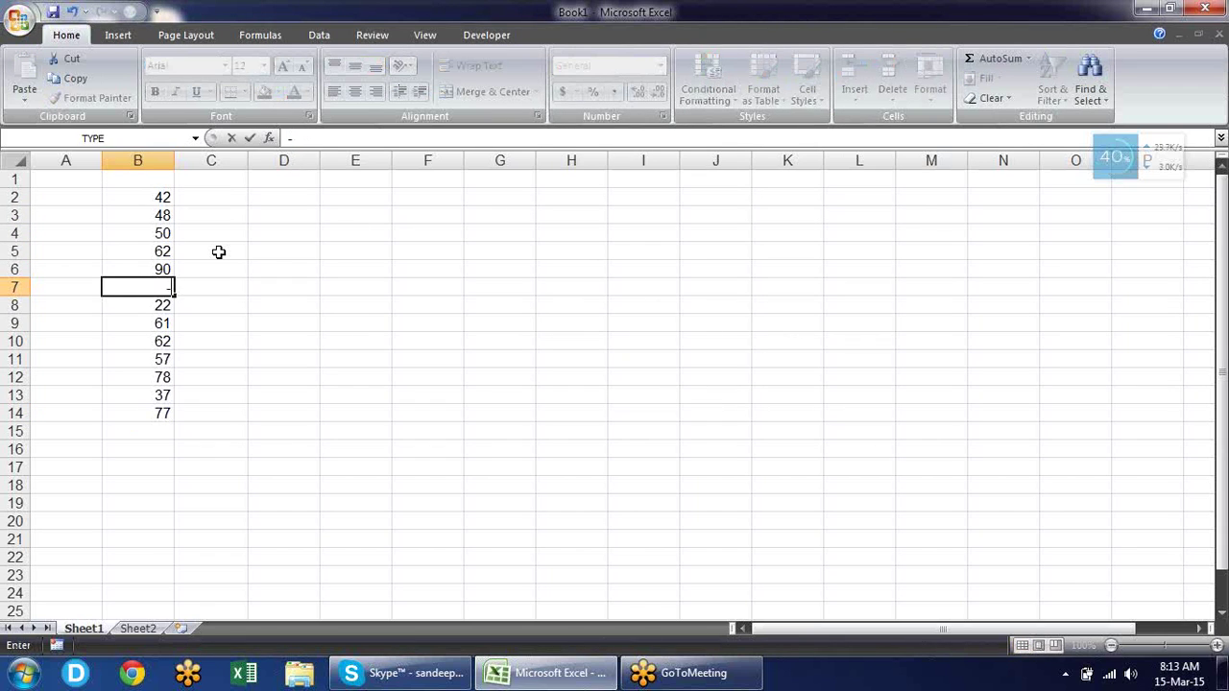
{"action": "type", "text": "1256"}
{"action": "key", "text": "Return"}
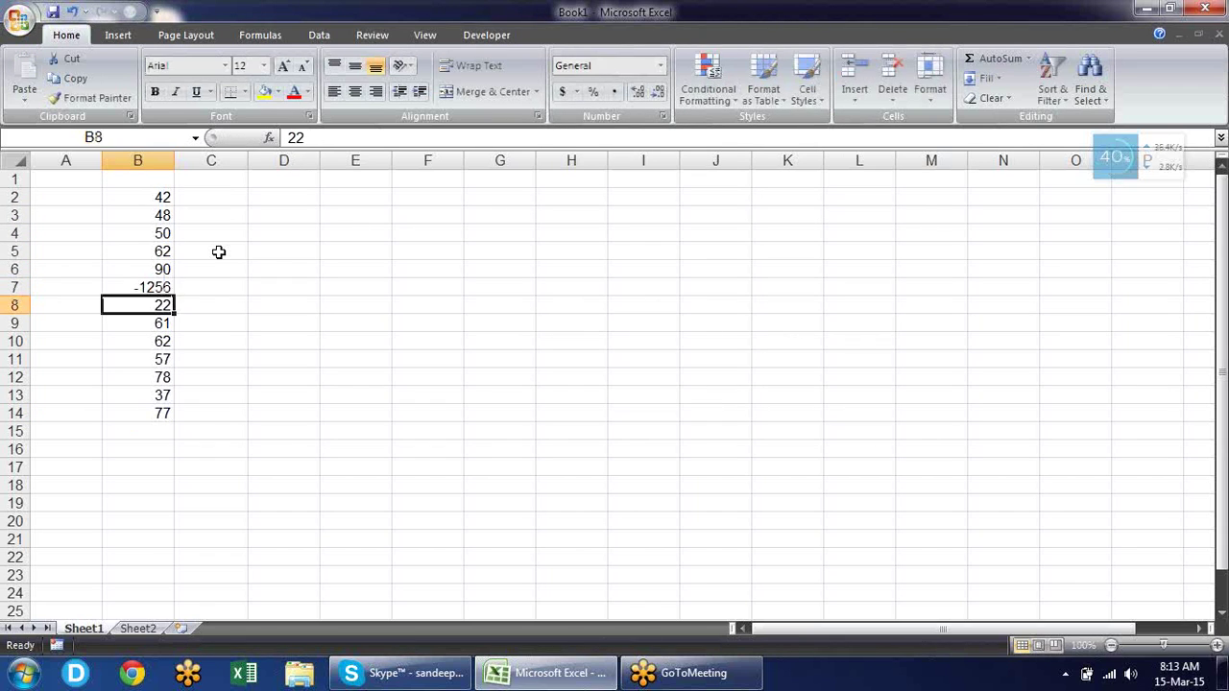
{"action": "type", "text": "-256"}
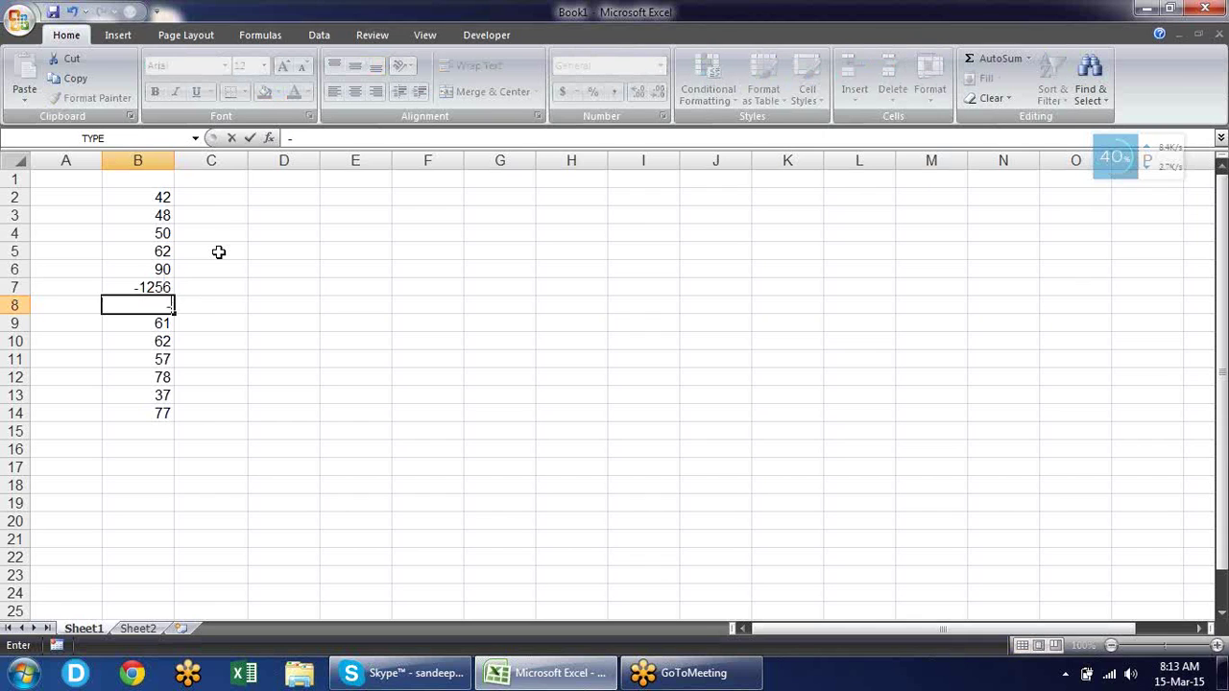
{"action": "key", "text": "Return"}
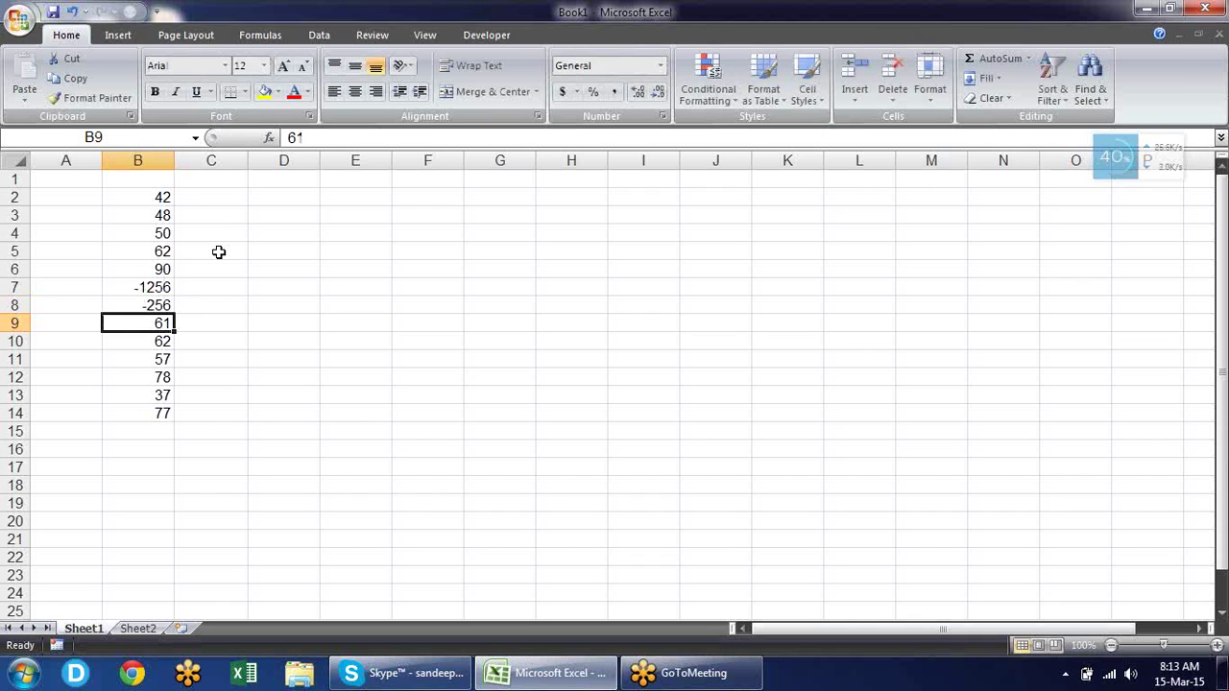
{"action": "type", "text": "1225"}
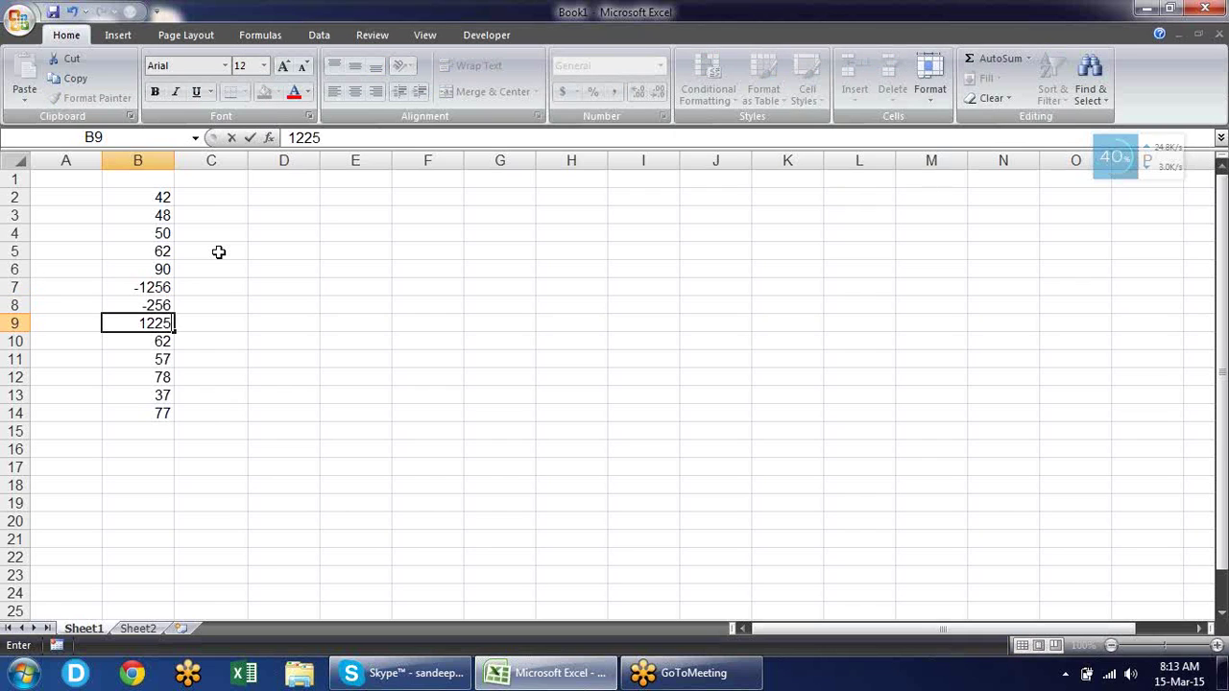
{"action": "key", "text": "Return"}
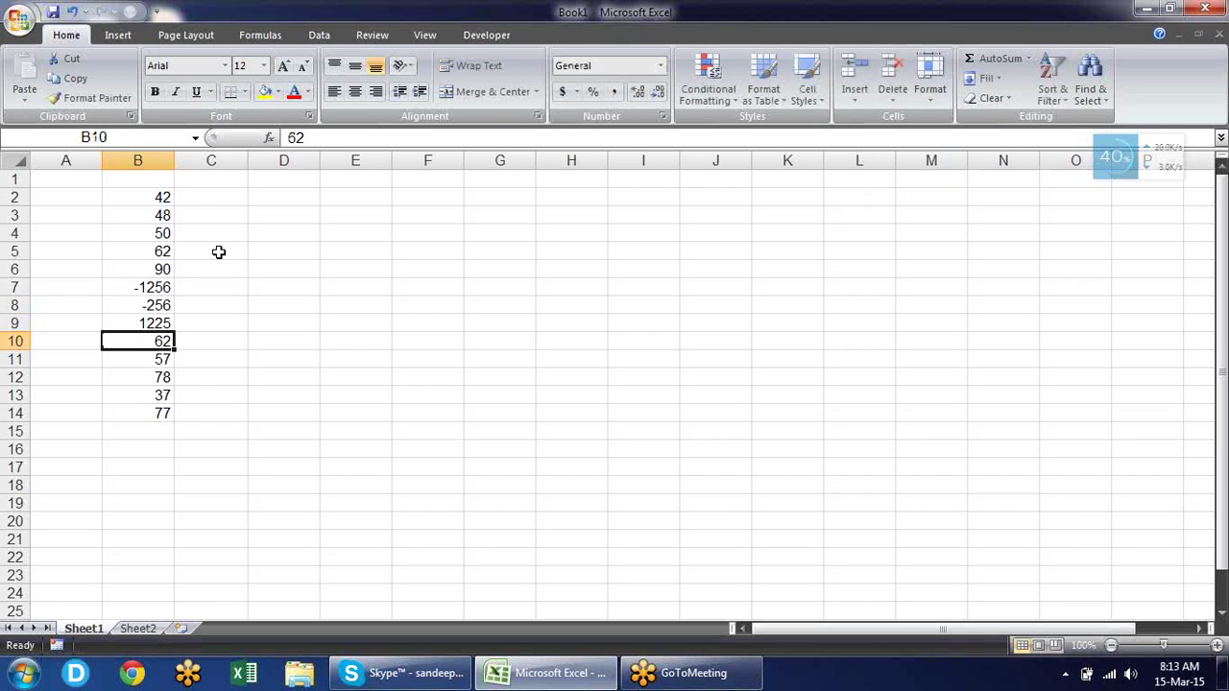
{"action": "key", "text": "Up"}
{"action": "key", "text": "Up"}
{"action": "key", "text": "Up"}
{"action": "key", "text": "Up"}
{"action": "key", "text": "Up"}
{"action": "key", "text": "Up"}
{"action": "key", "text": "Up"}
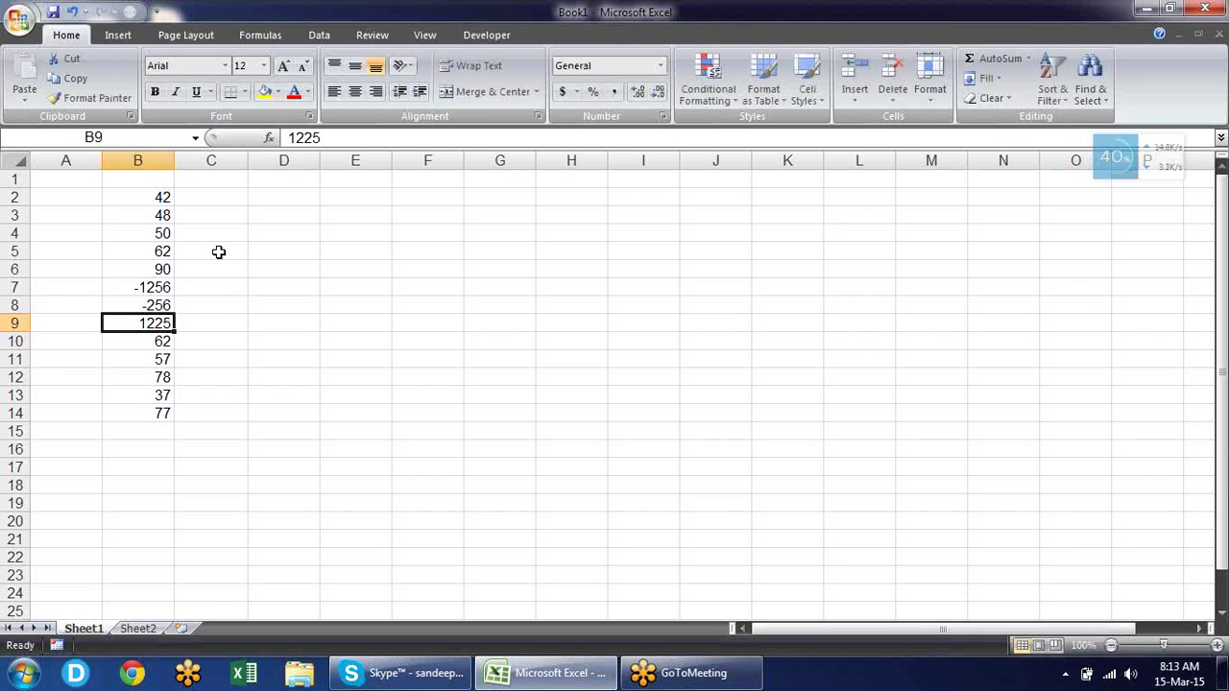
{"action": "key", "text": "Up"}
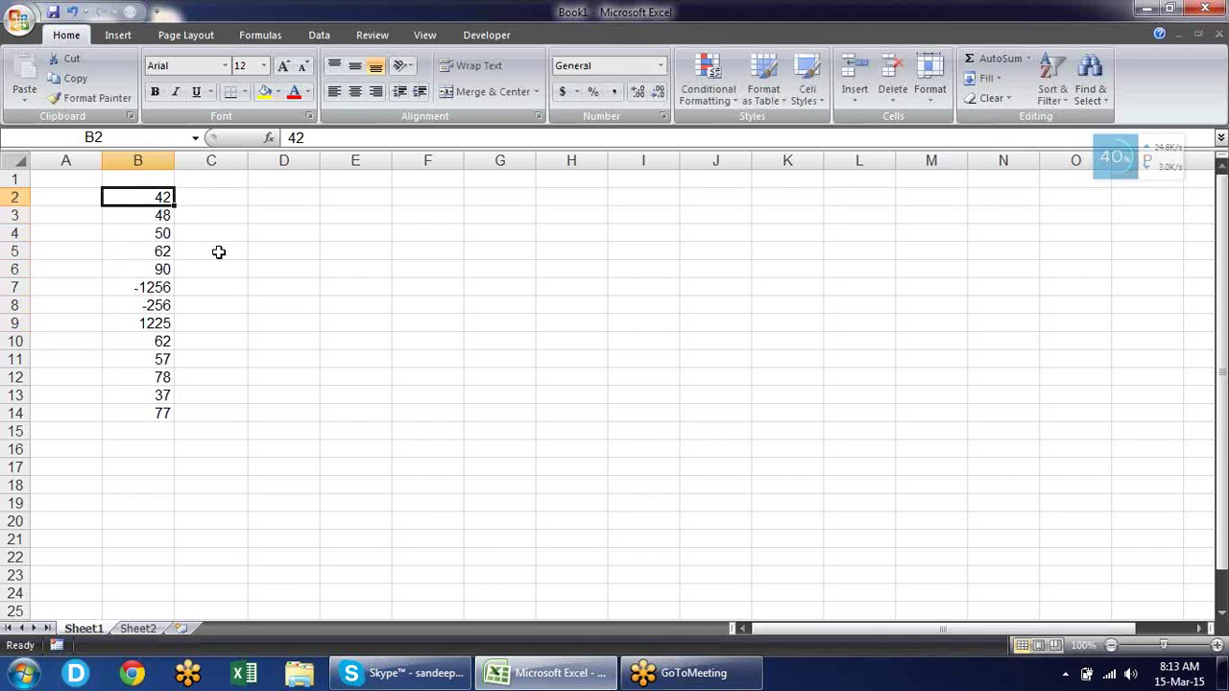
Open Format Cells for B2:B14 and choose the Number category.
{"action": "key", "text": "ctrl+shift+Down"}
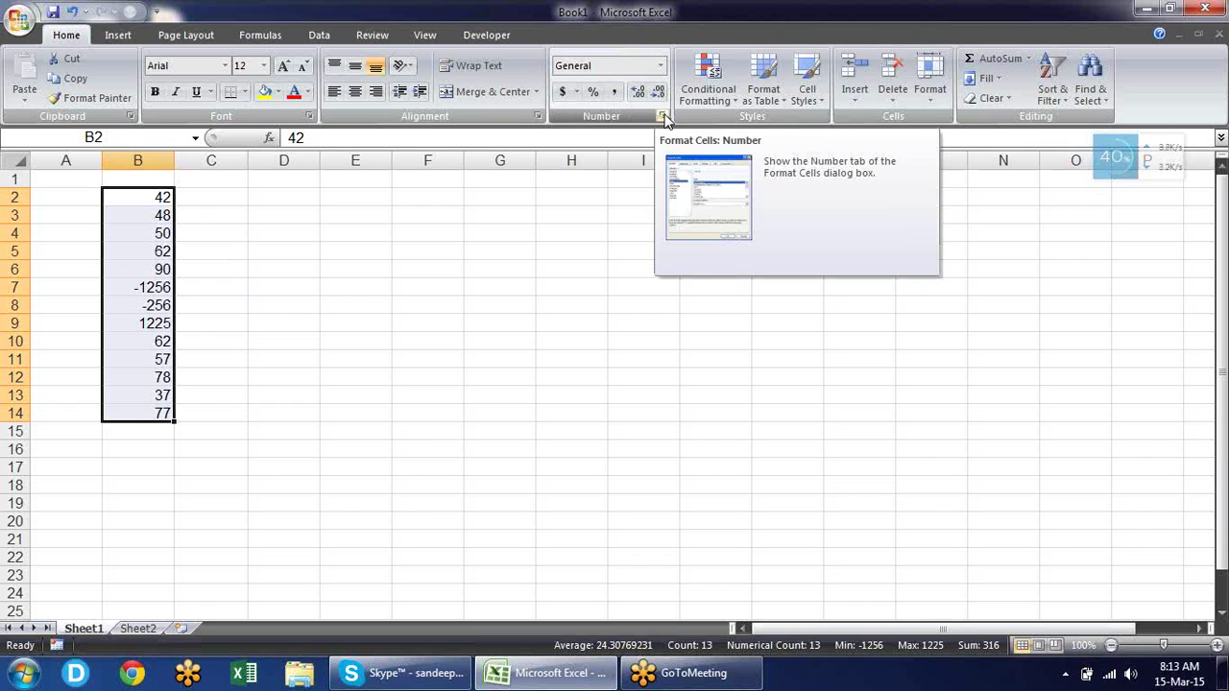
{"action": "right_click", "coordinate": [137, 210]}
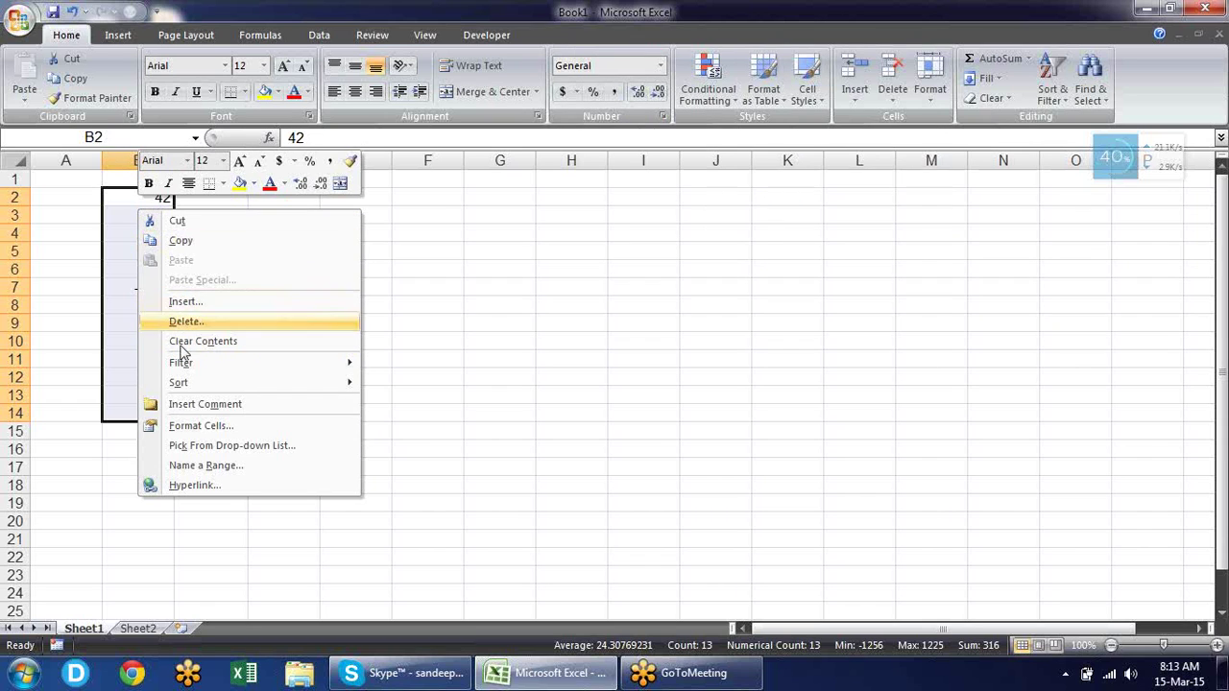
{"action": "left_click", "coordinate": [196, 429]}
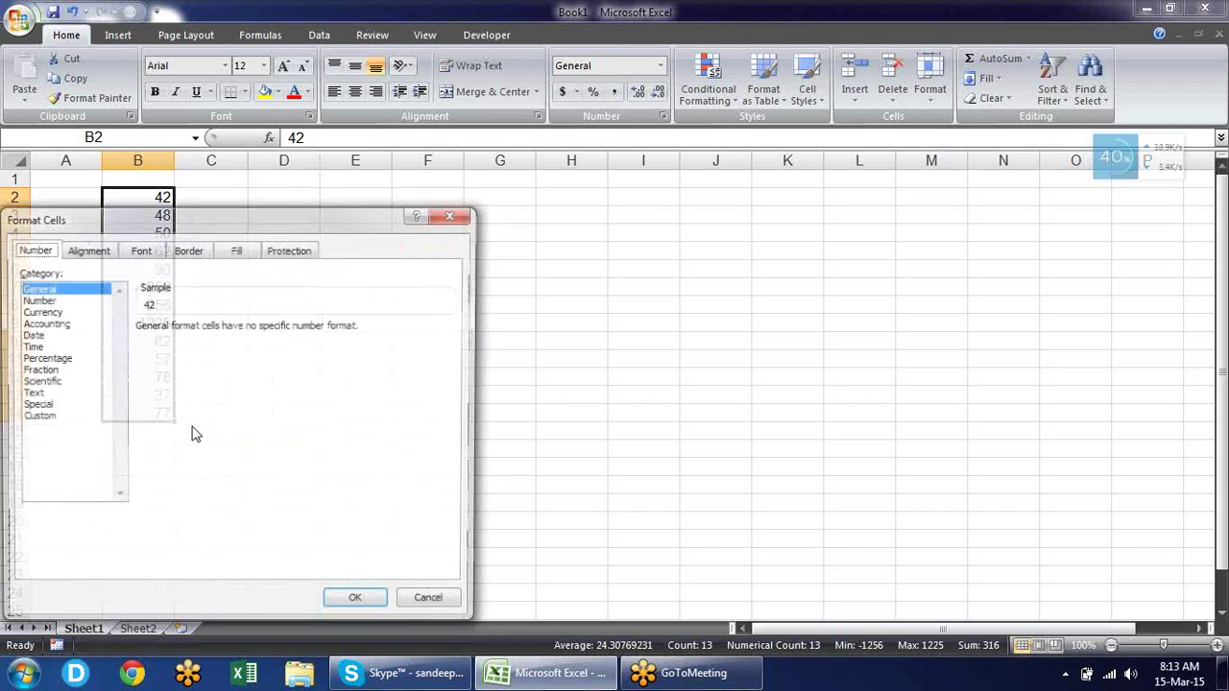
{"action": "left_click_drag", "start_coordinate": [228, 227], "coordinate": [538, 192]}
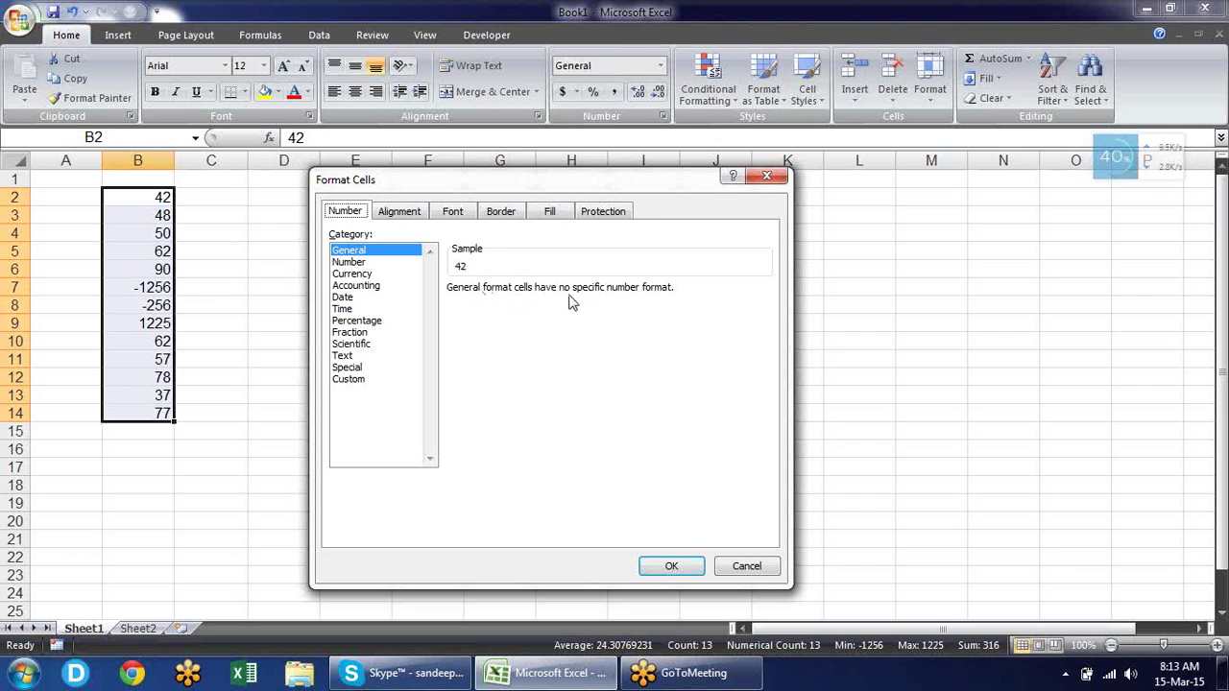
{"action": "left_click", "coordinate": [374, 263]}
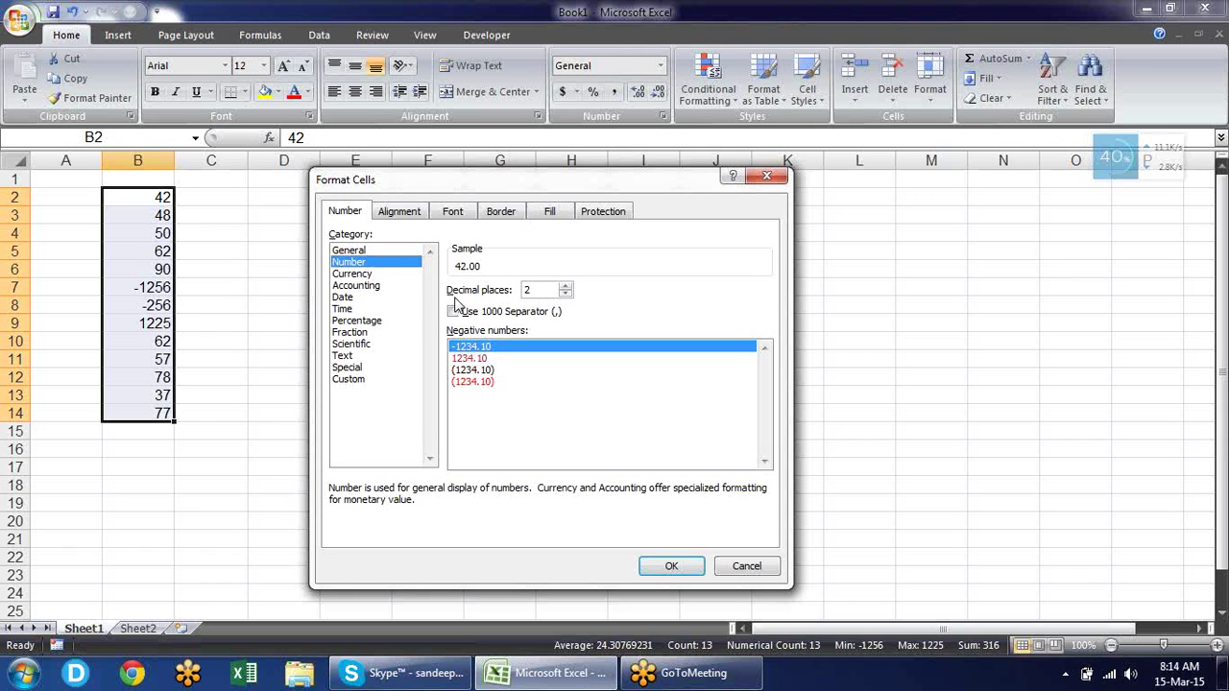
Give B2:B14 2 decimal places, the 1000 separator and red negative numbers.
{"action": "left_click", "coordinate": [567, 287]}
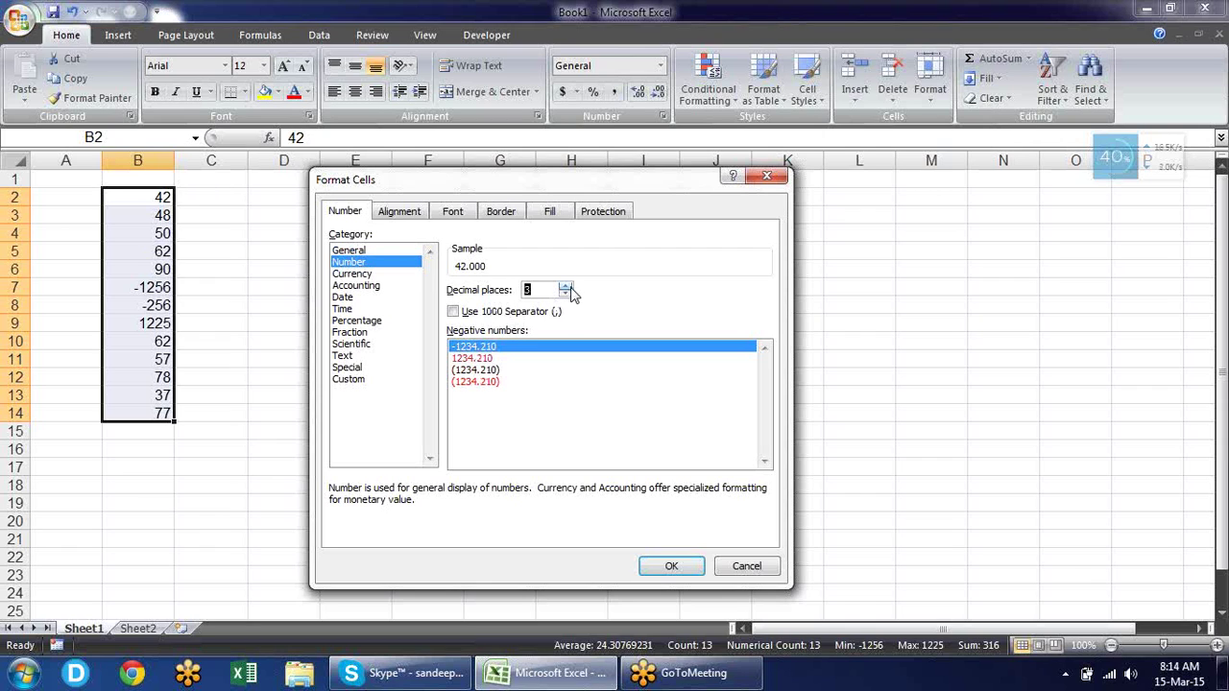
{"action": "left_click", "coordinate": [564, 294]}
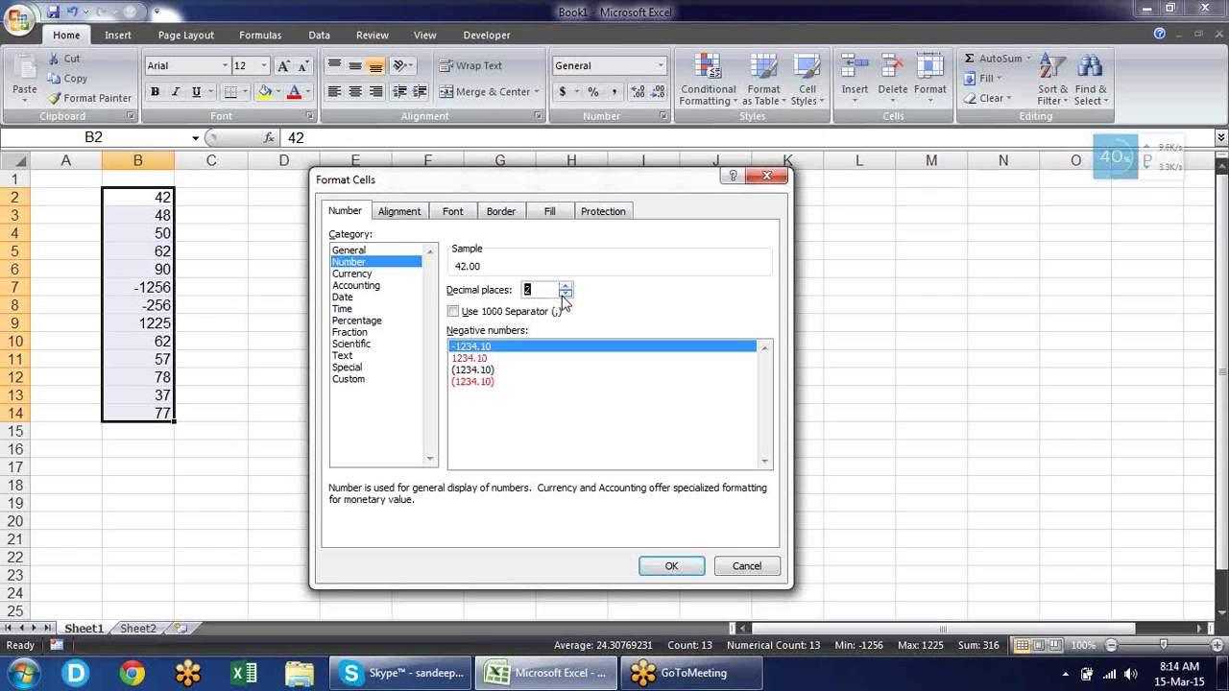
{"action": "left_click", "coordinate": [496, 317]}
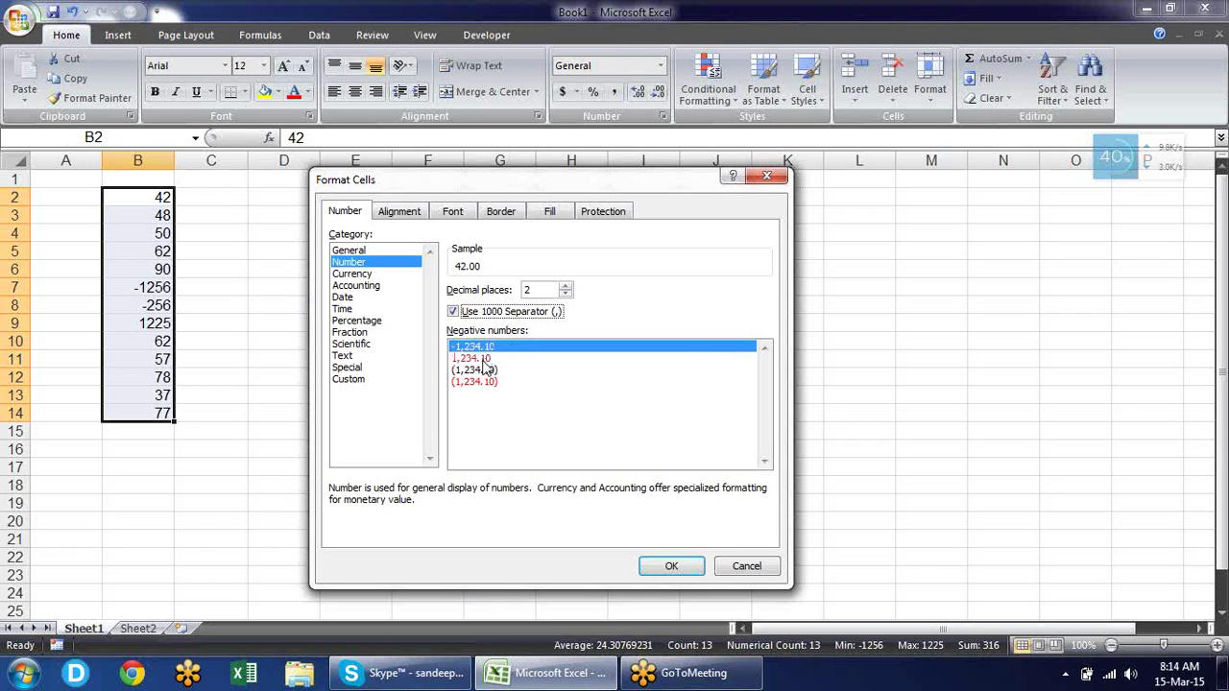
{"action": "left_click", "coordinate": [480, 360]}
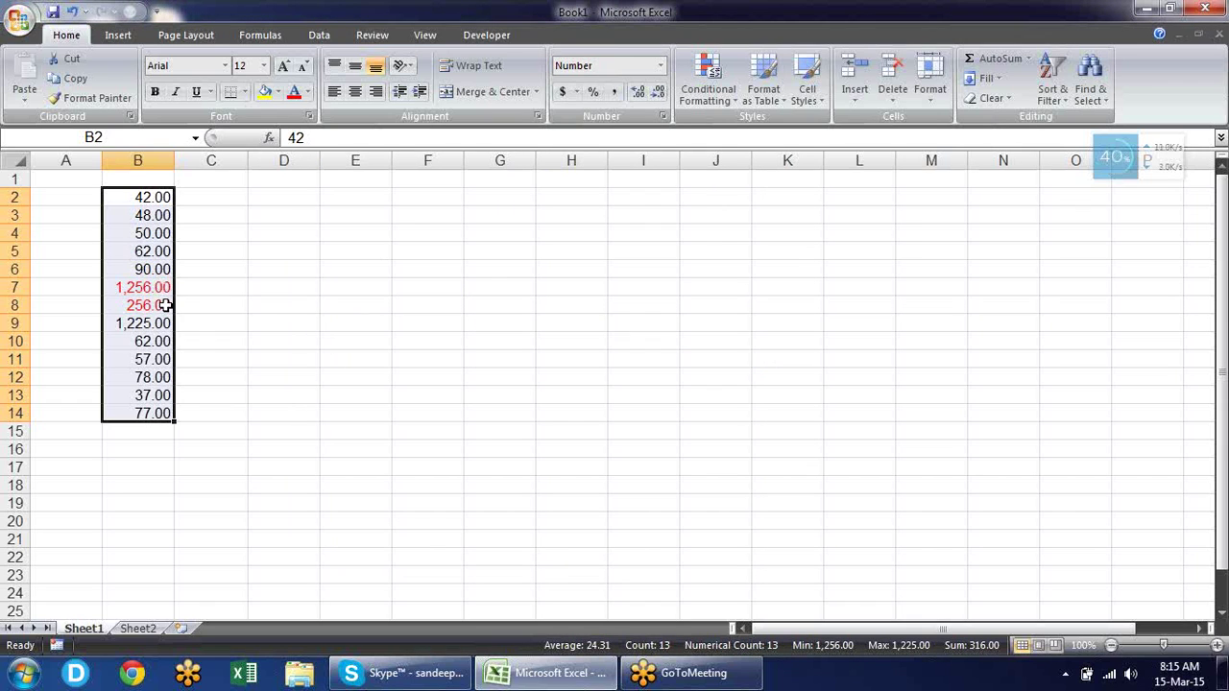
{"action": "left_click", "coordinate": [159, 289]}
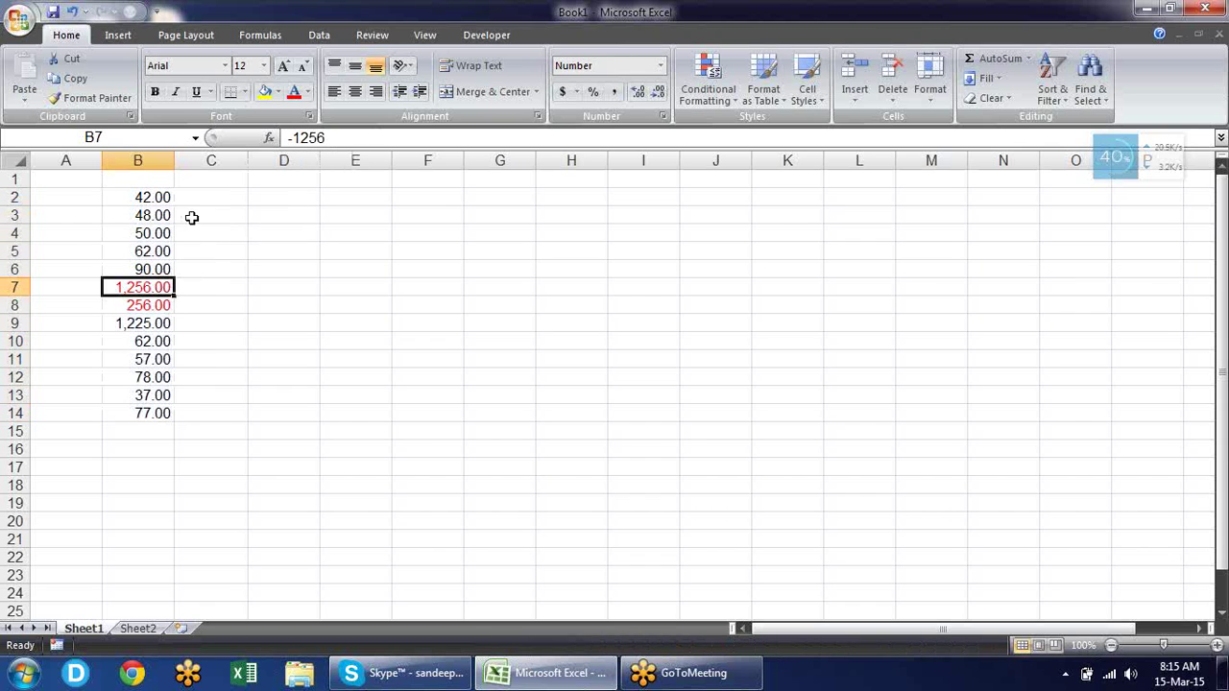
Show B2:B14 negatives in parentheses as (1,234.10), then close the Skype crash and window.
{"action": "left_click_drag", "start_coordinate": [161, 198], "coordinate": [151, 414]}
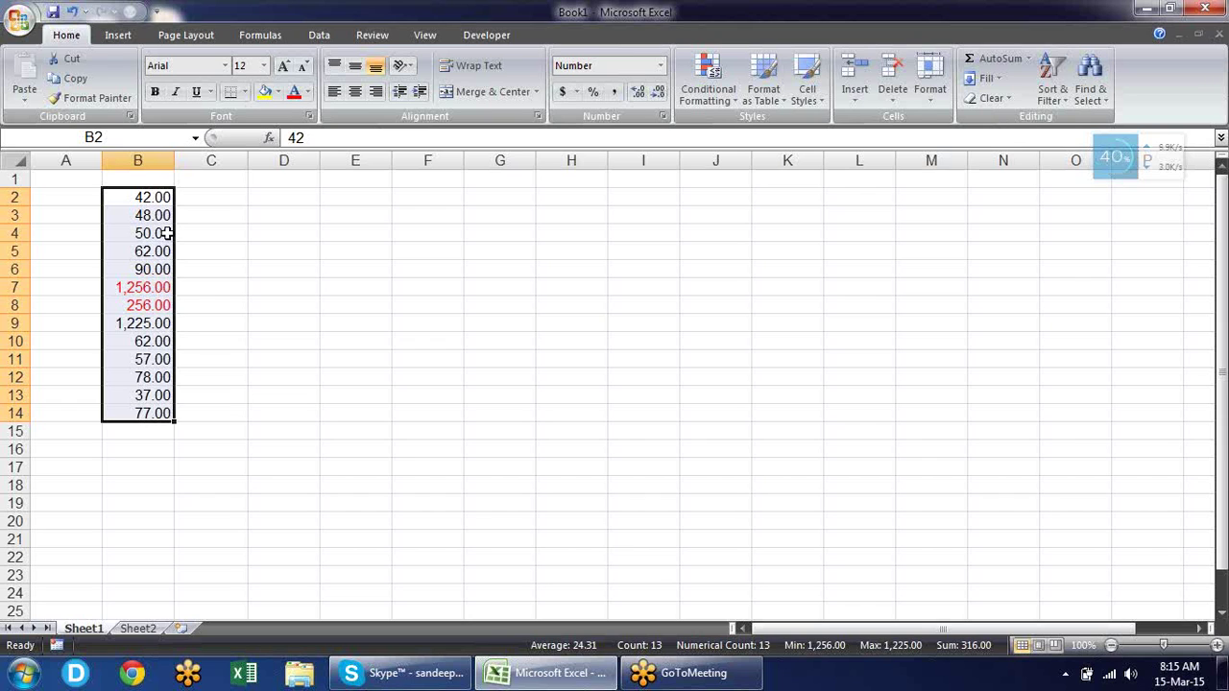
{"action": "key", "text": "ctrl+1"}
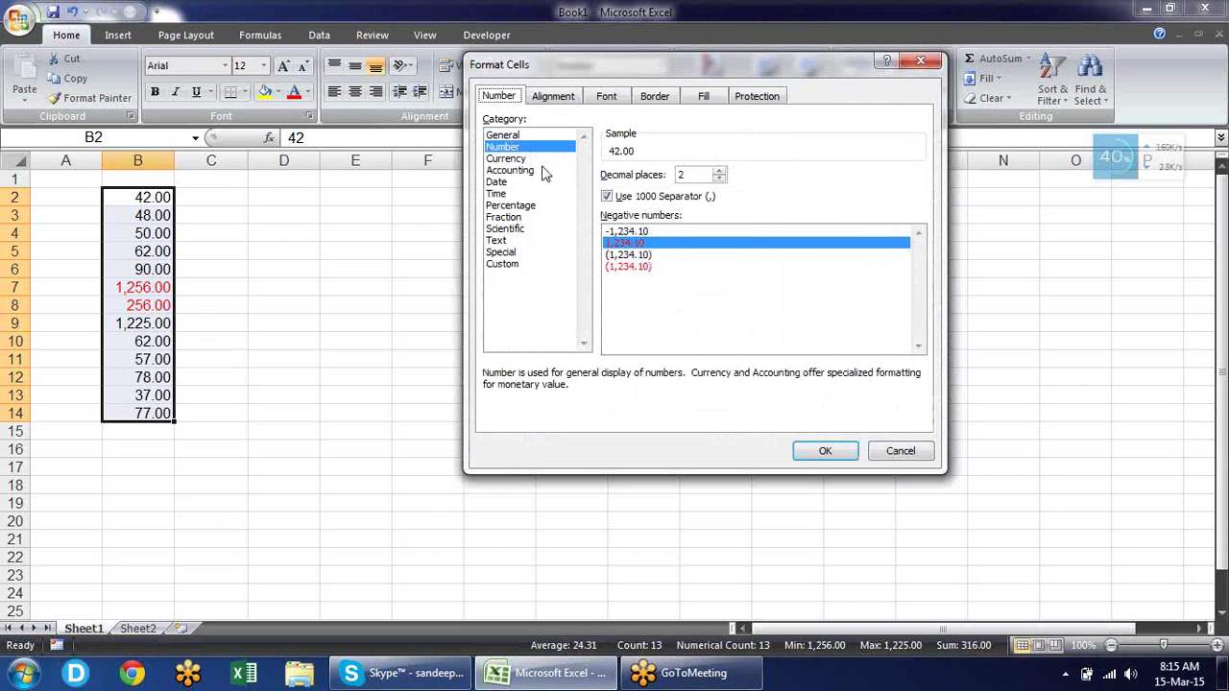
{"action": "left_click", "coordinate": [643, 255]}
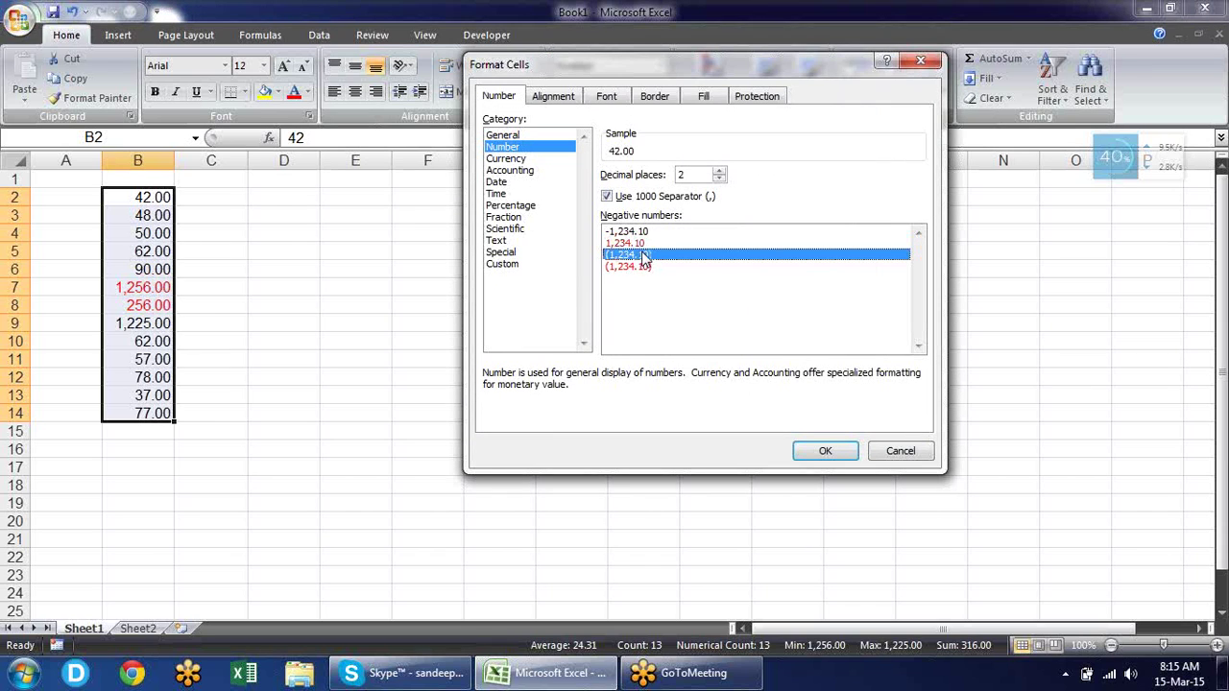
{"action": "left_click", "coordinate": [831, 453]}
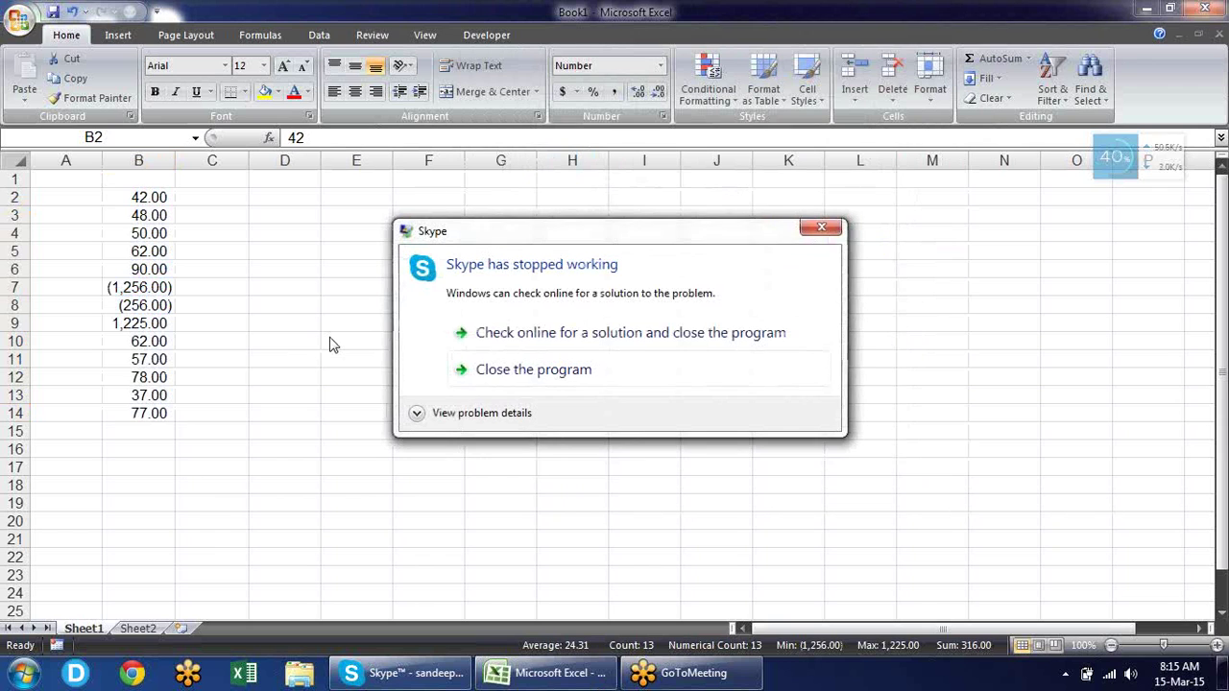
{"action": "left_click", "coordinate": [818, 227]}
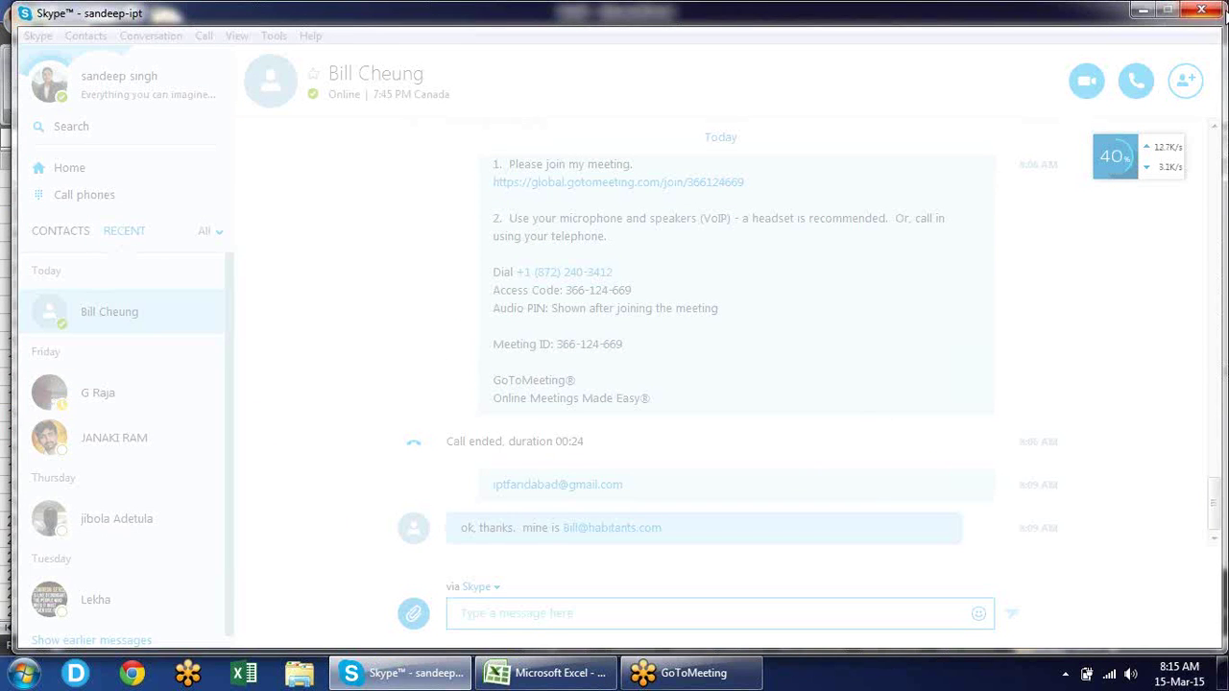
{"action": "left_click", "coordinate": [1209, 10]}
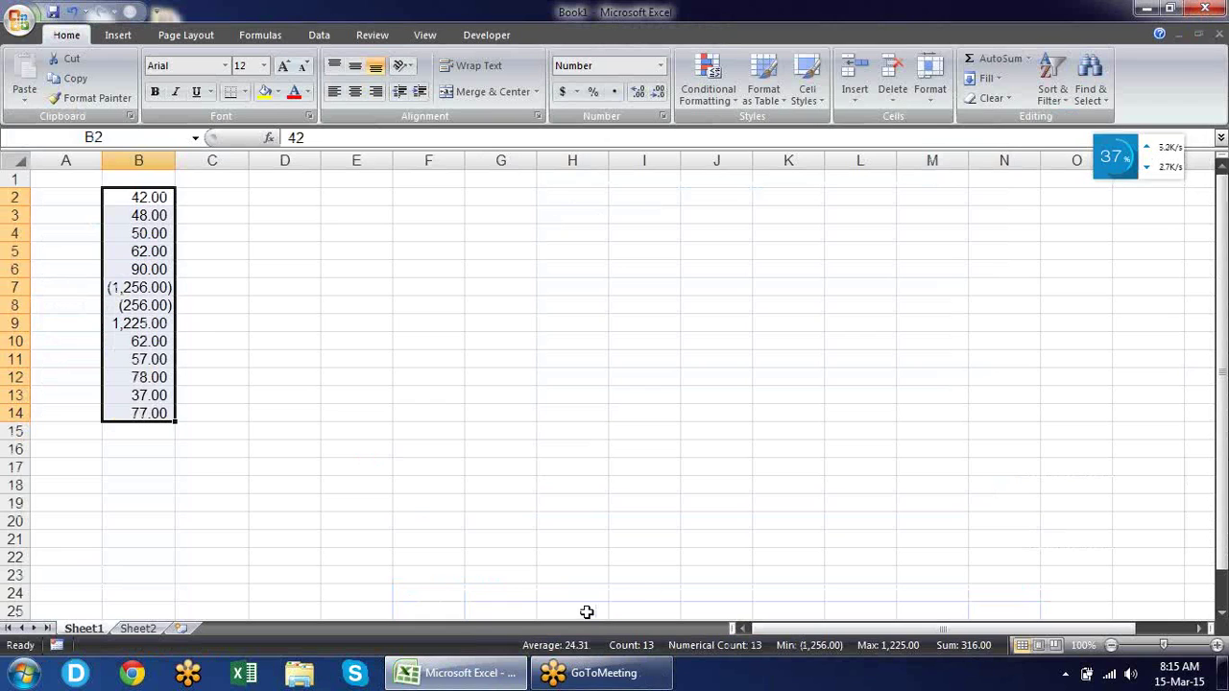
Apply the red (1,234.10) negative style so B7 and B8 show red (1,256.00) and (256.00).
{"action": "key", "text": "ctrl+1"}
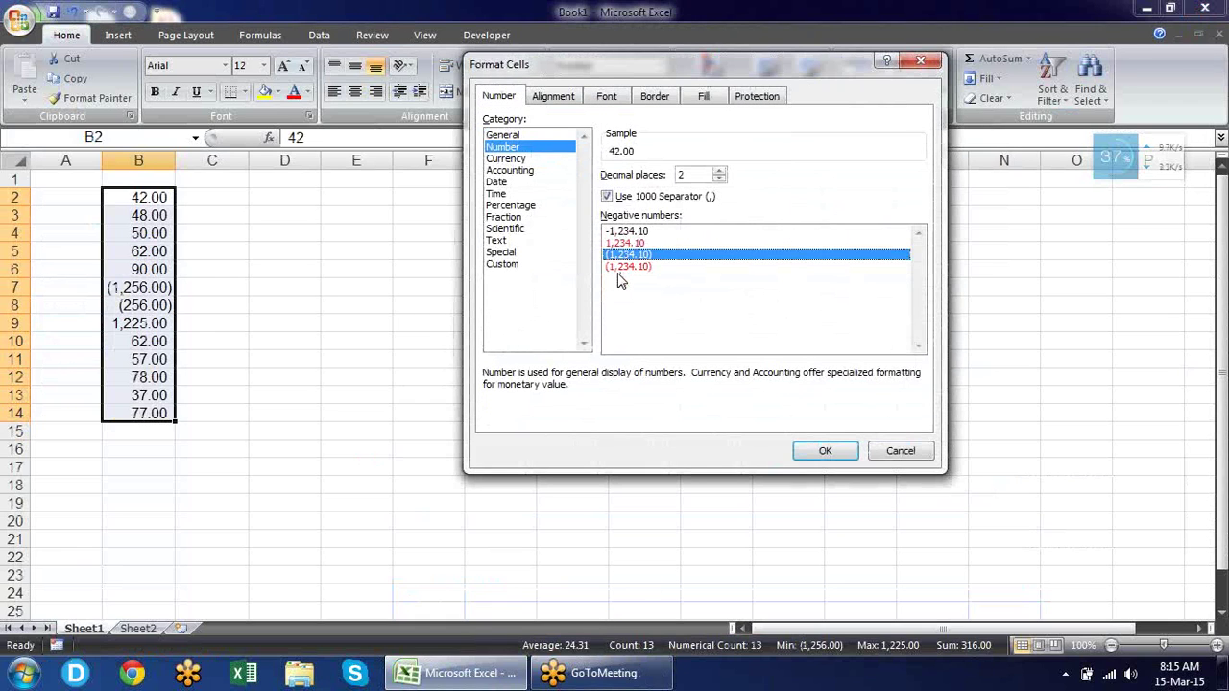
{"action": "left_click", "coordinate": [626, 268]}
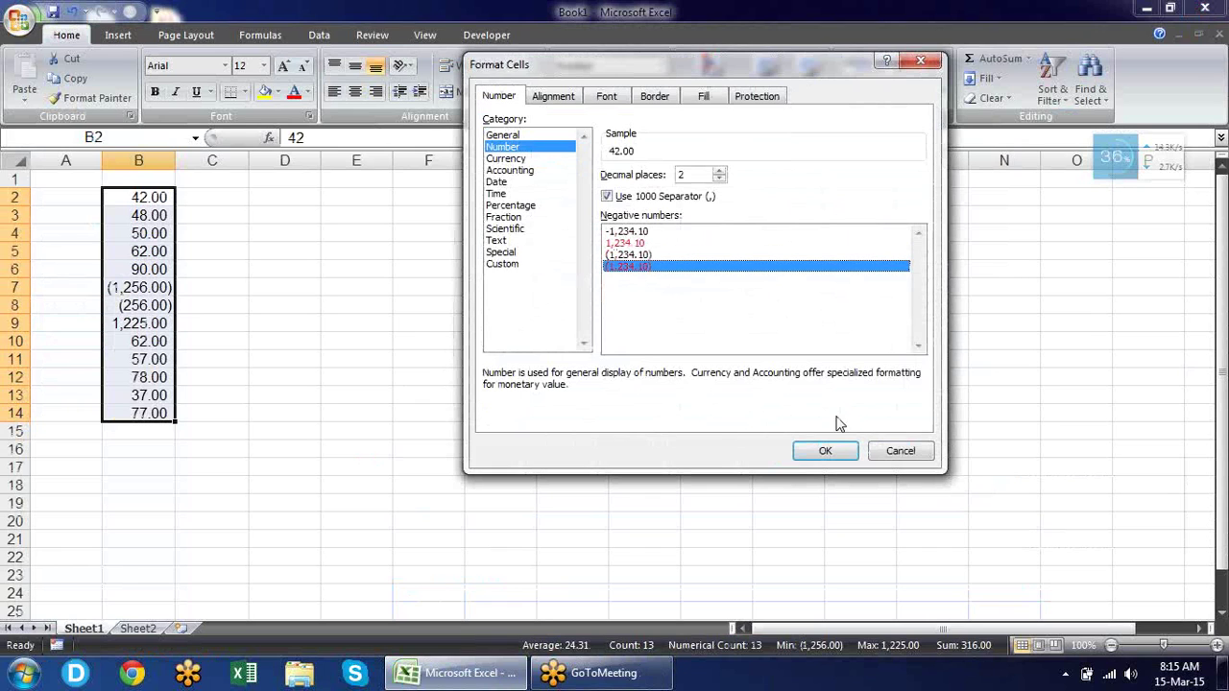
{"action": "left_click", "coordinate": [828, 451]}
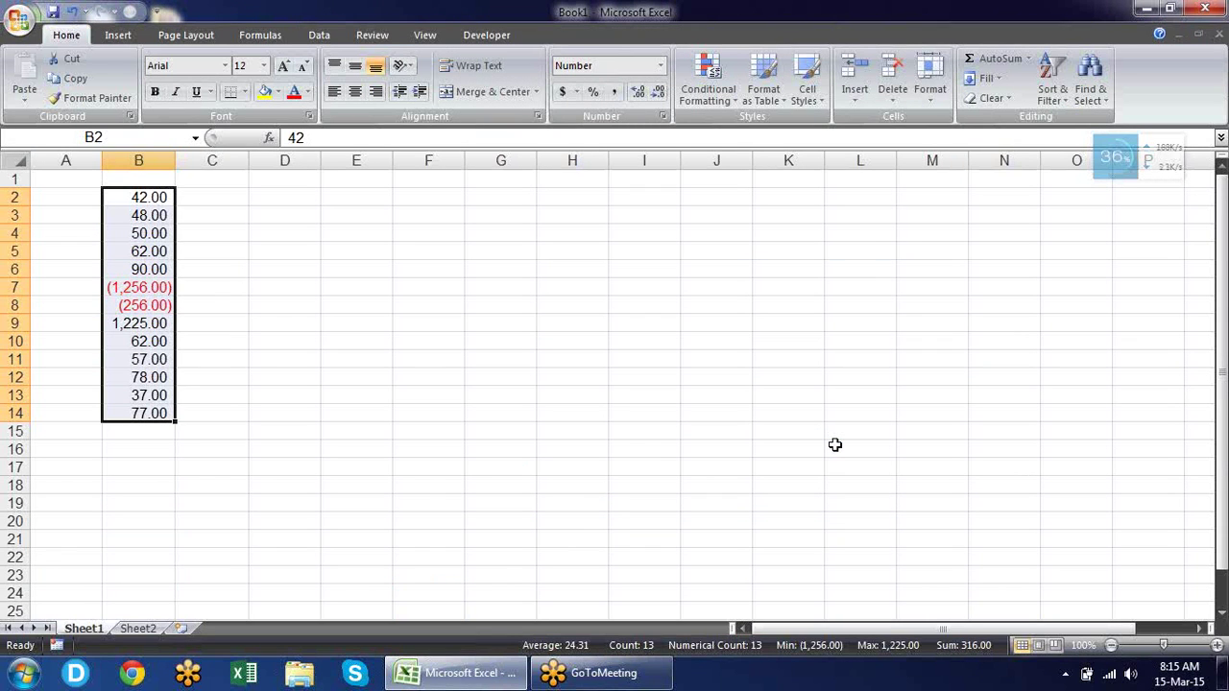
{"action": "key", "text": "ctrl+1"}
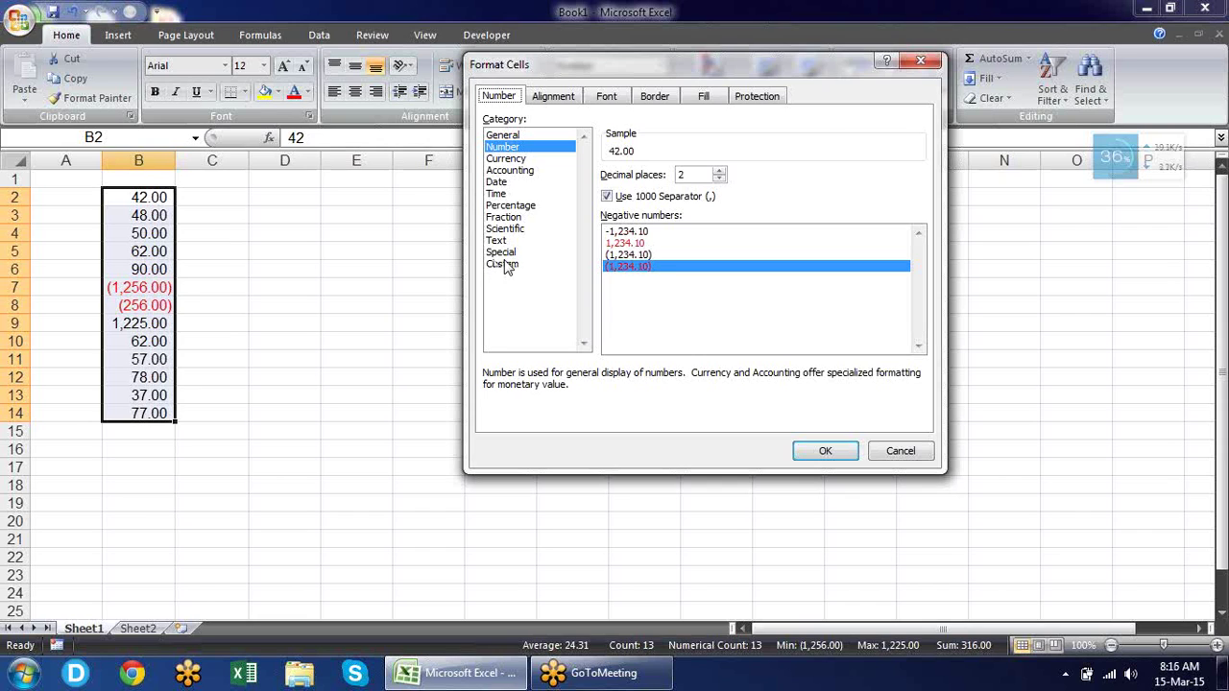
Apply Currency format with the $ symbol and the -$1,234.10 negative style to B2:B14.
{"action": "left_click", "coordinate": [647, 235]}
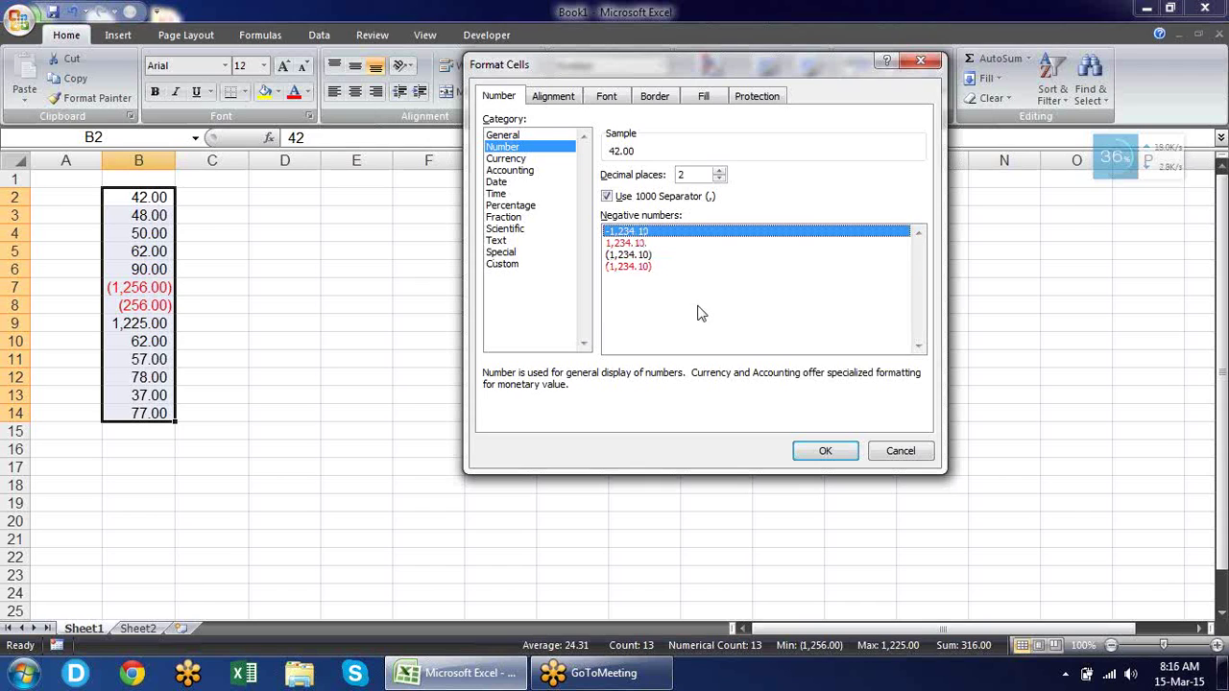
{"action": "left_click", "coordinate": [559, 159]}
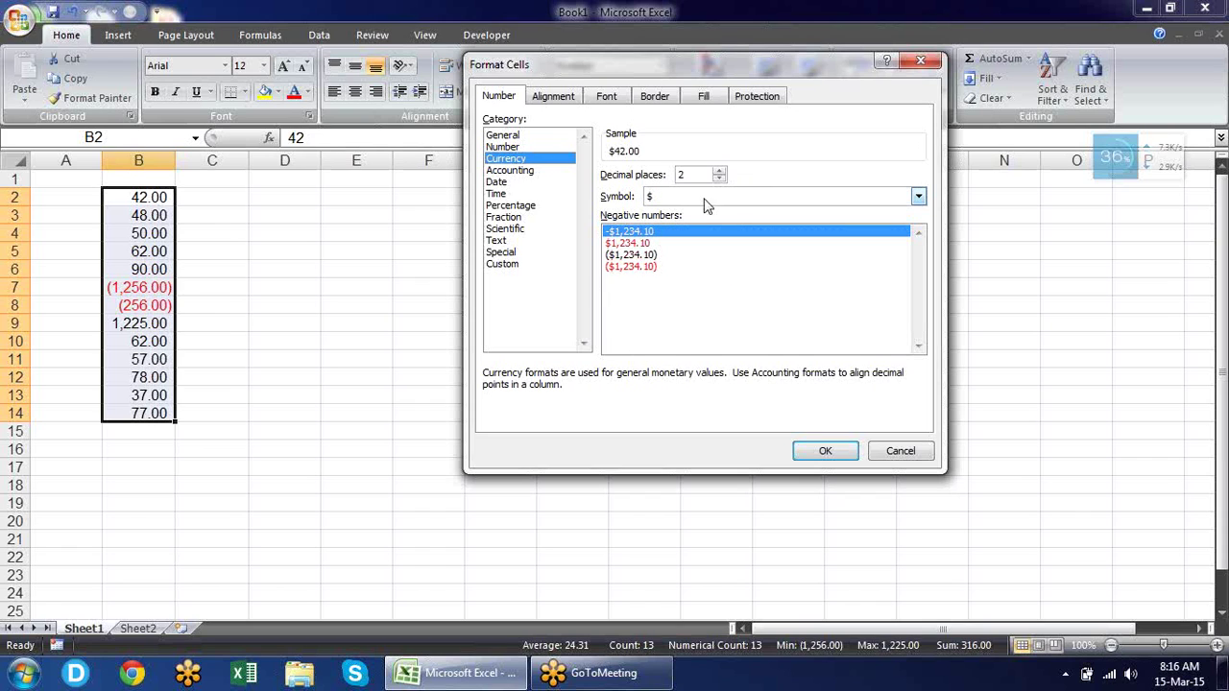
{"action": "left_click", "coordinate": [759, 199]}
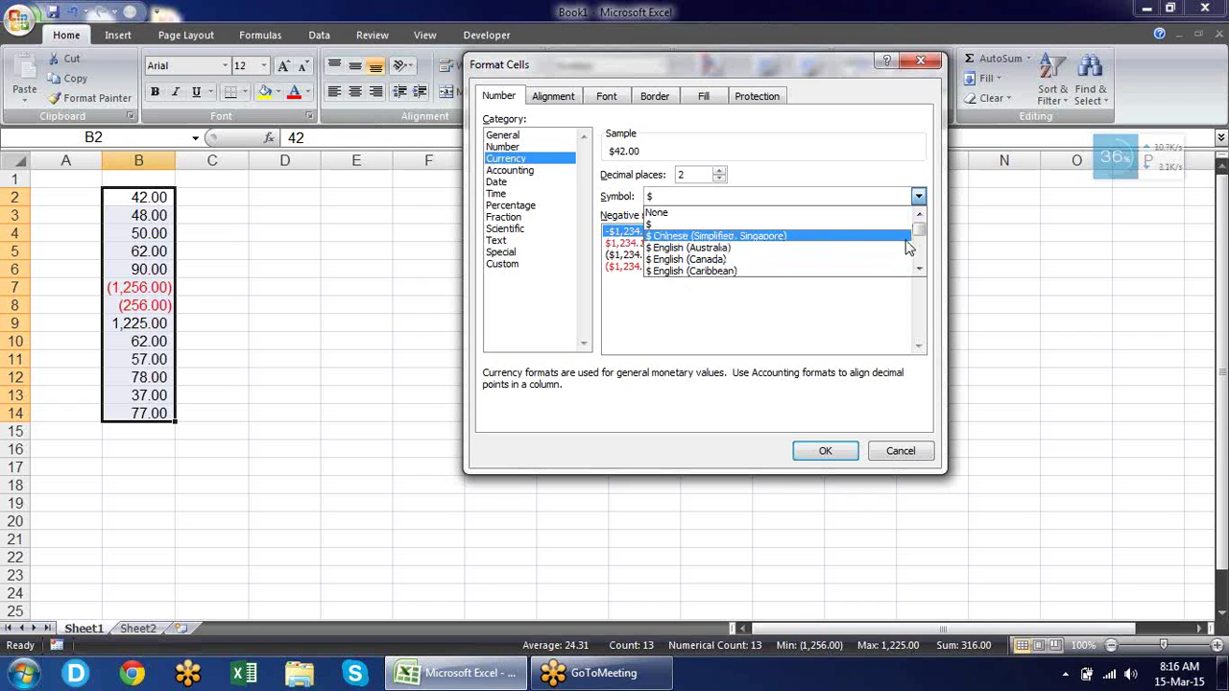
{"action": "left_click_drag", "start_coordinate": [919, 232], "coordinate": [917, 229]}
{"action": "left_click", "coordinate": [746, 226]}
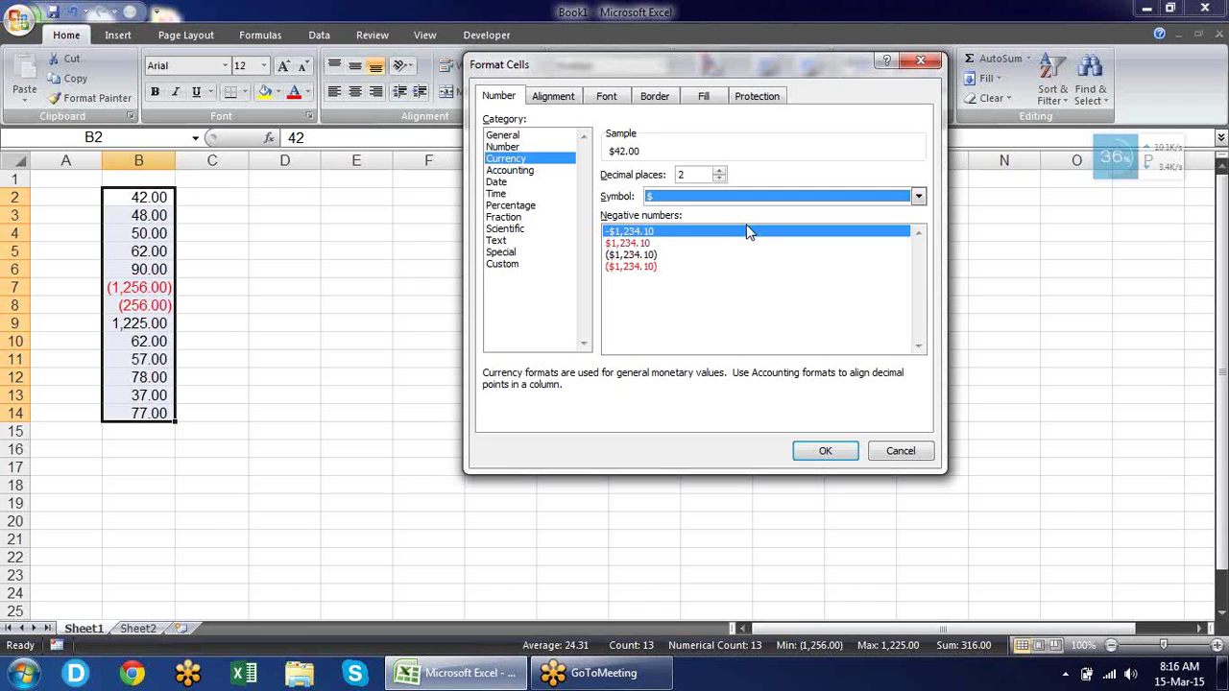
{"action": "left_click", "coordinate": [823, 449]}
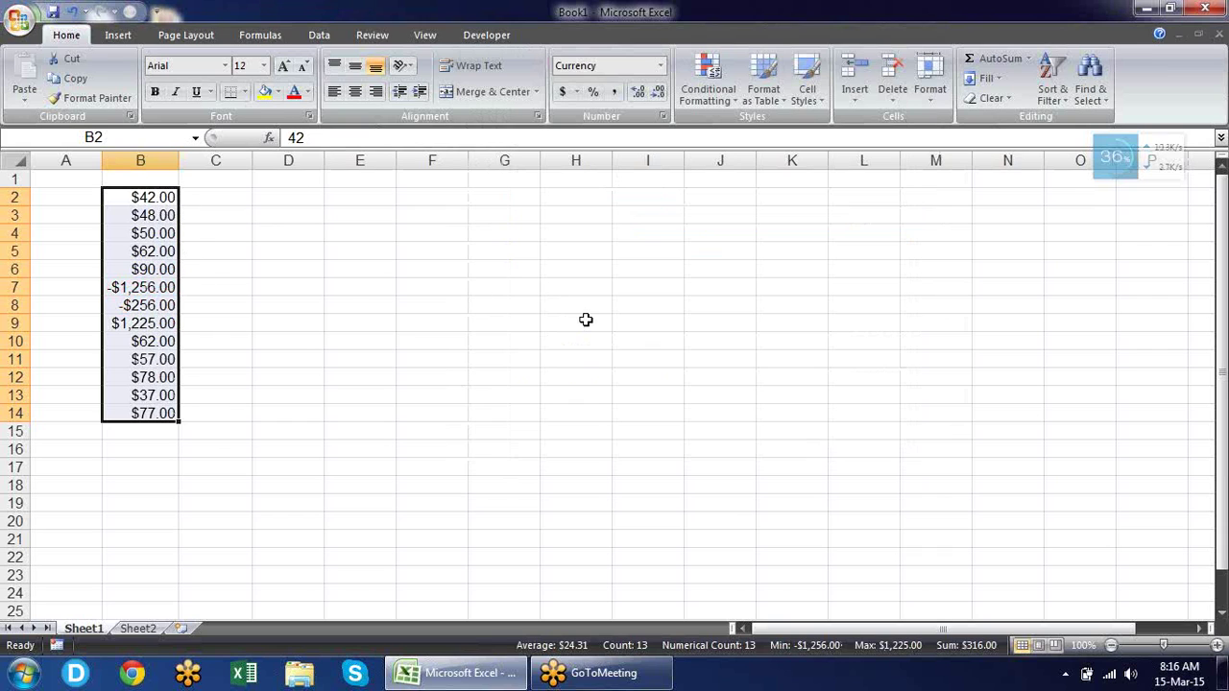
Paste B2:B14 as values only into C2:C14 and reset them to General format.
{"action": "key", "text": "Right"}
{"action": "key", "text": "Left"}
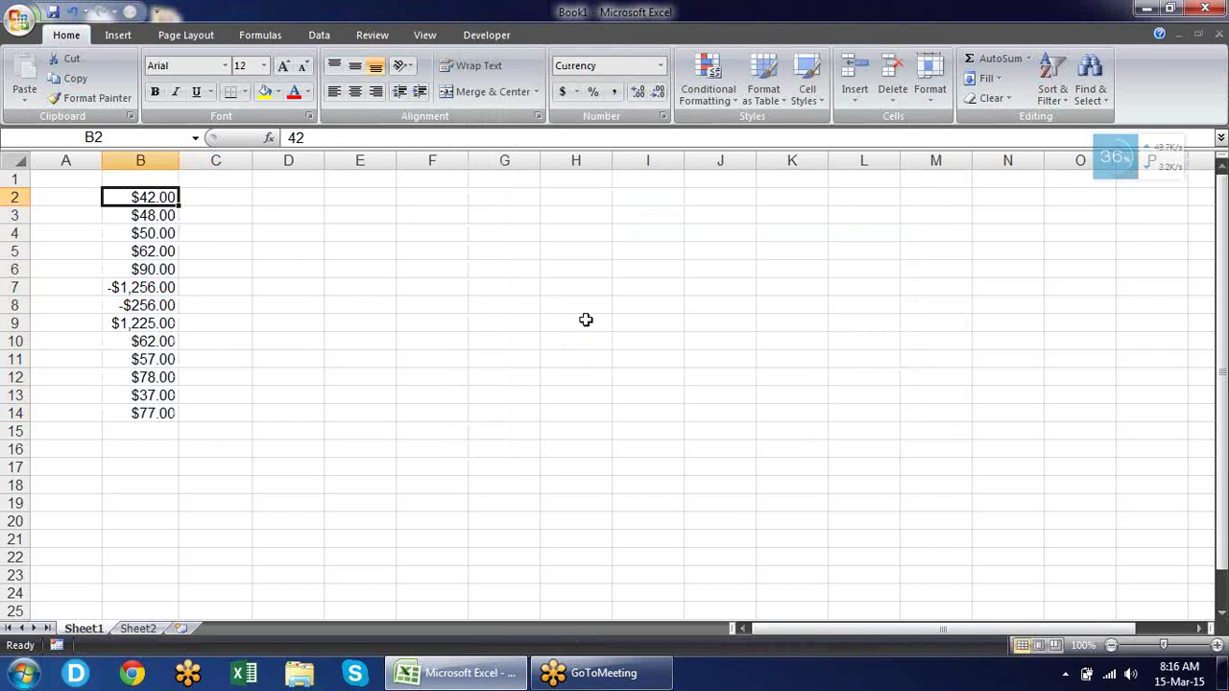
{"action": "key", "text": "ctrl+shift+Down"}
{"action": "key", "text": "ctrl+c"}
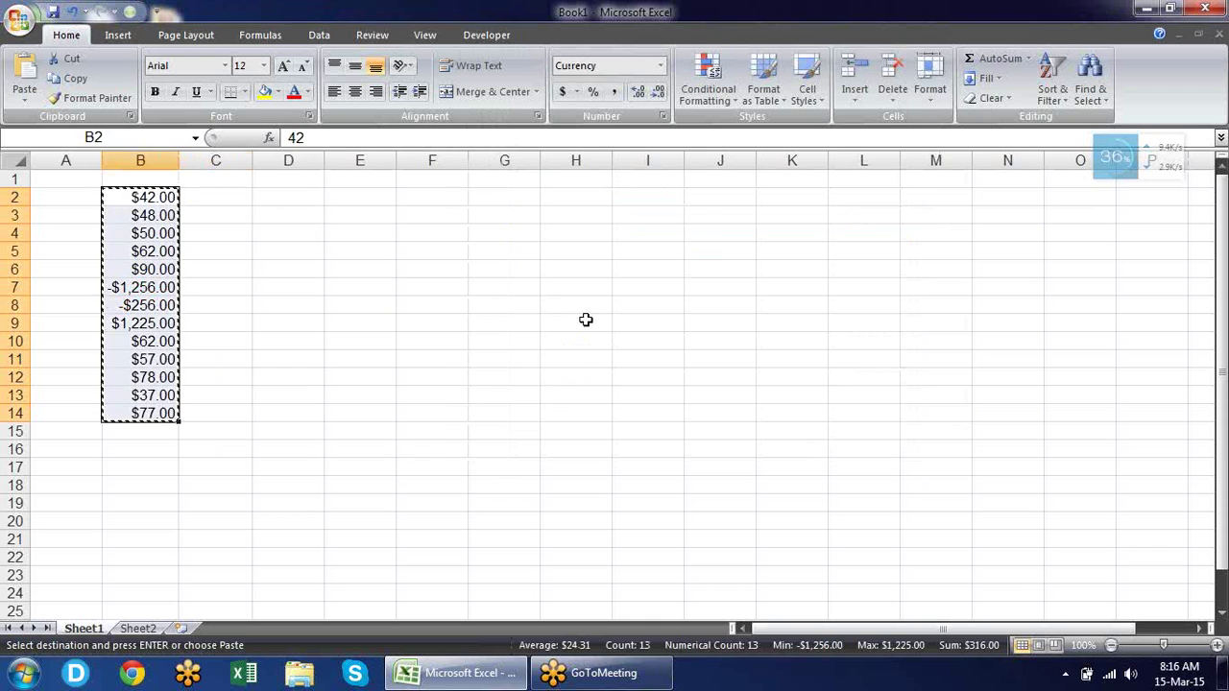
{"action": "key", "text": "Right"}
{"action": "key", "text": "alt+e"}
{"action": "key", "text": "s"}
{"action": "key", "text": "v"}
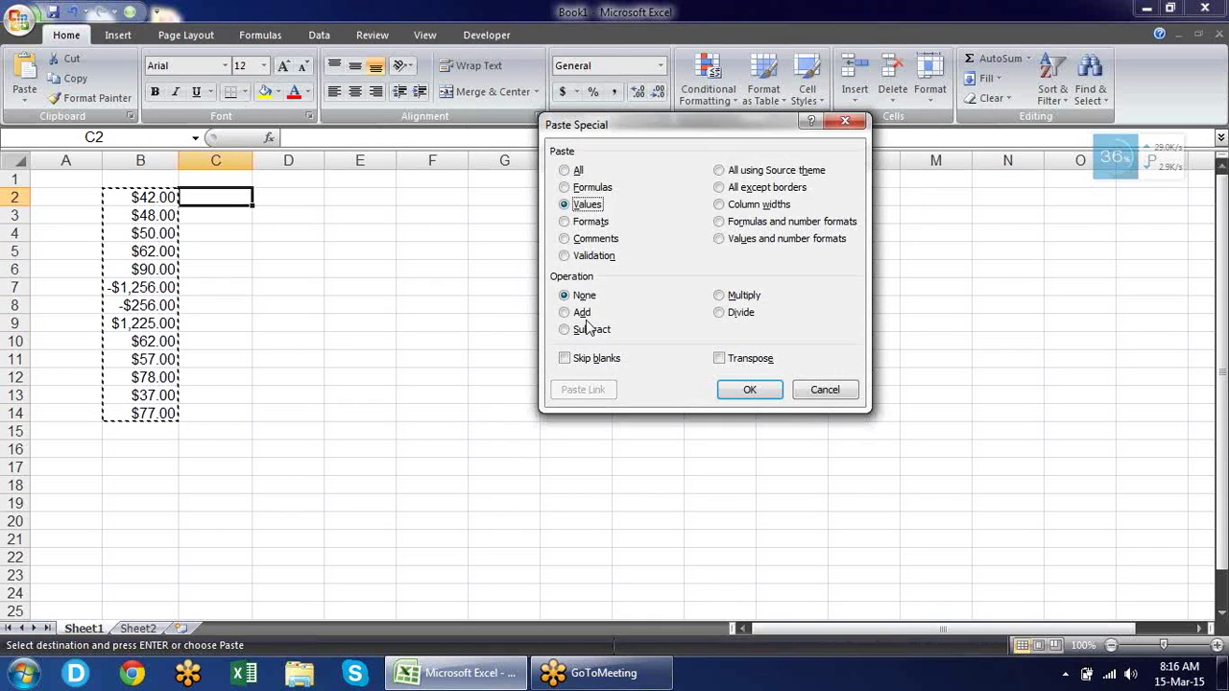
{"action": "key", "text": "Return"}
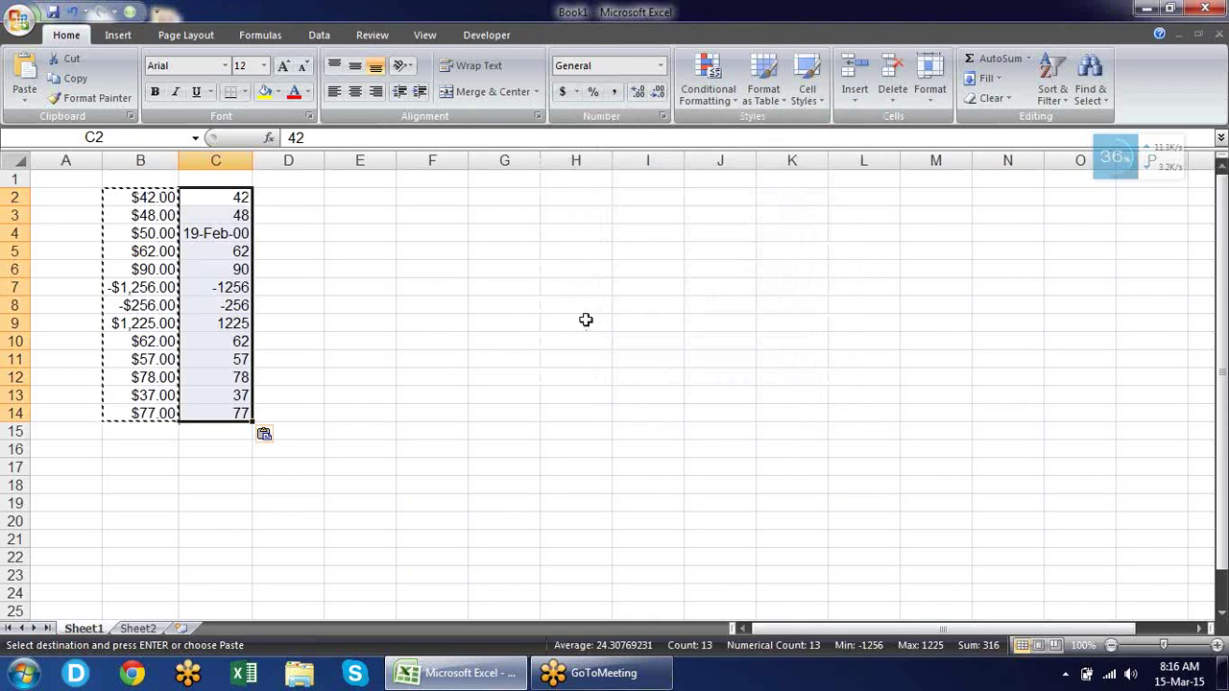
{"action": "key", "text": "Escape"}
{"action": "key", "text": "ctrl+shift+grave"}
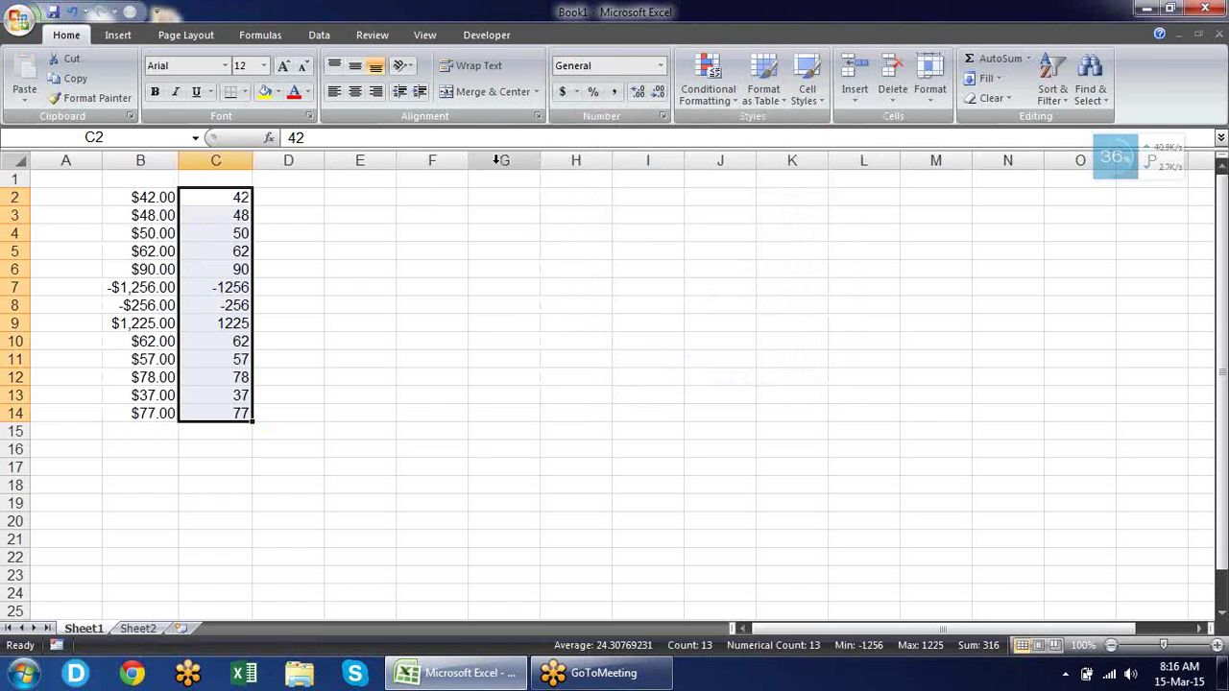
Apply Accounting format with $ and two decimals to C2:C14 and widen column C.
{"action": "key", "text": "ctrl+1"}
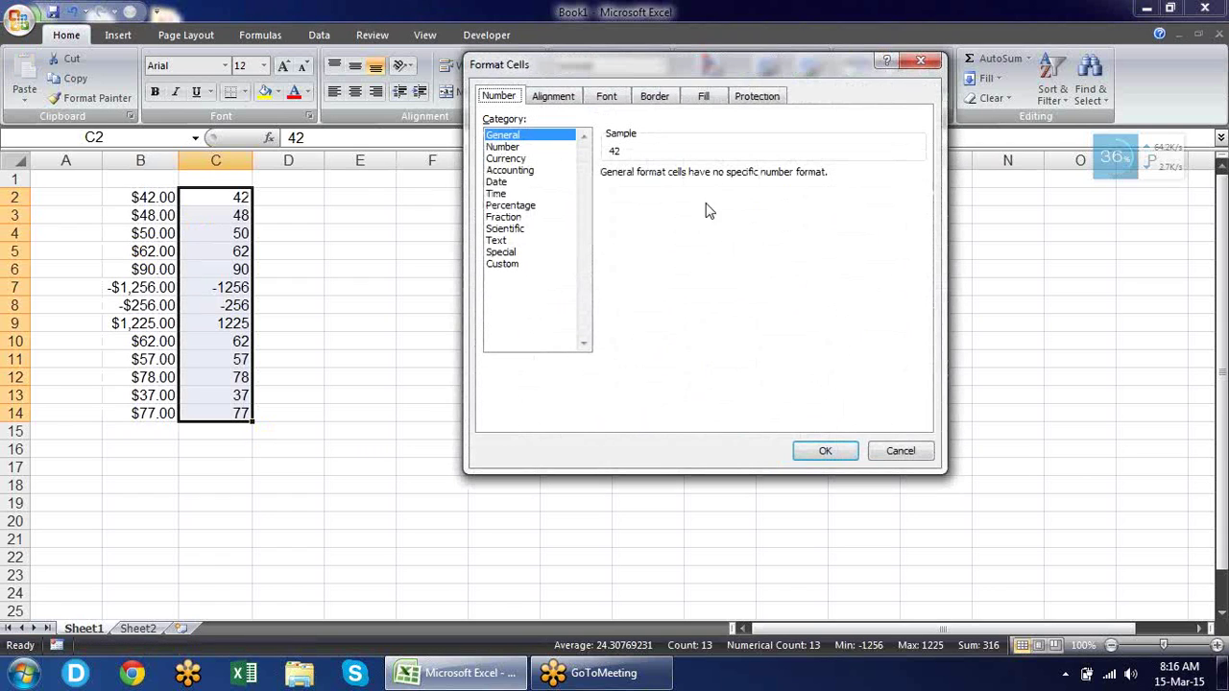
{"action": "left_click", "coordinate": [560, 172]}
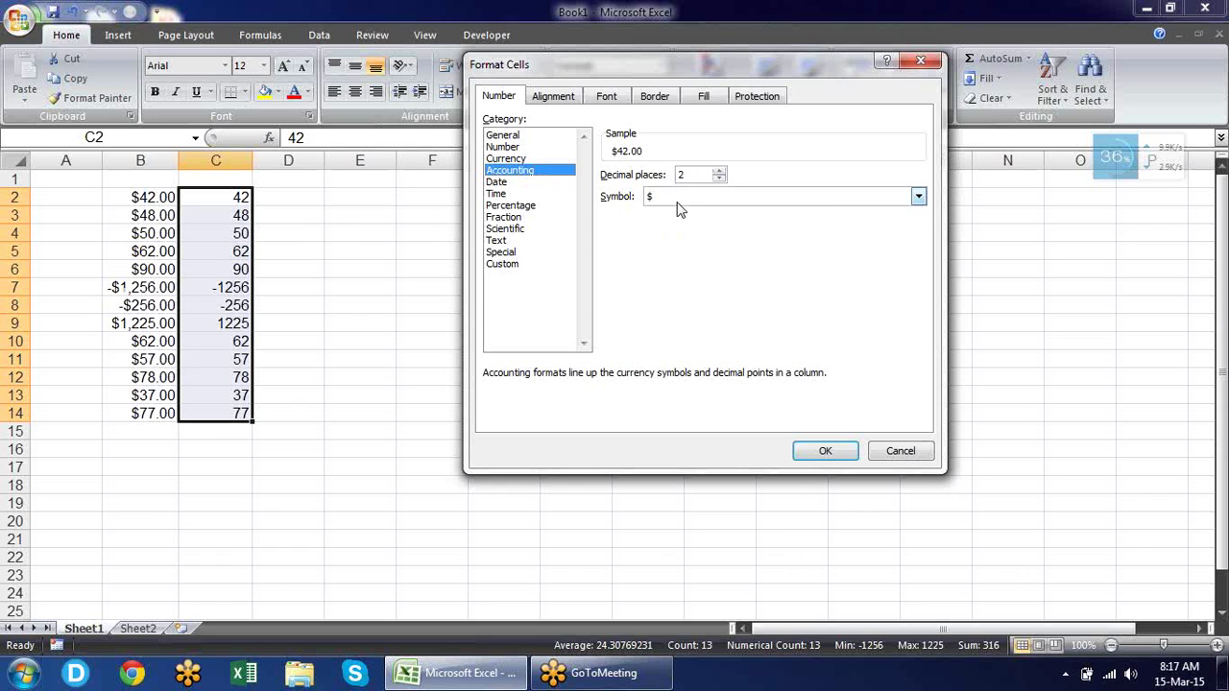
{"action": "left_click", "coordinate": [824, 450]}
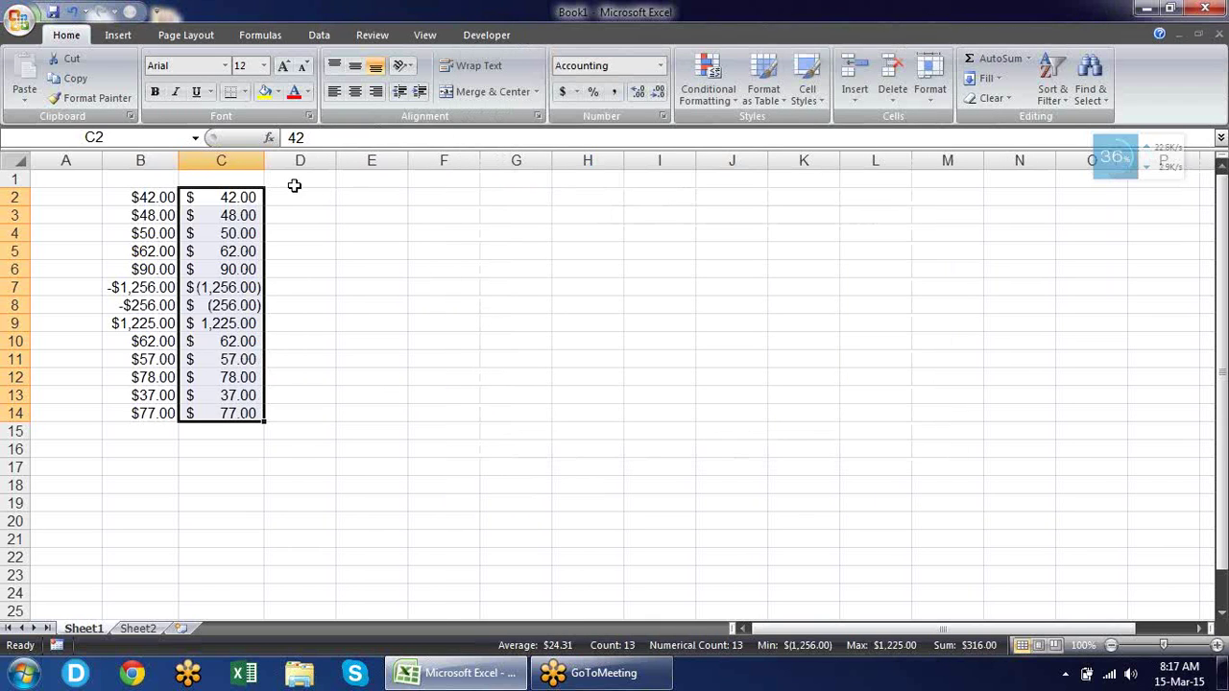
{"action": "left_click_drag", "start_coordinate": [266, 160], "coordinate": [280, 159]}
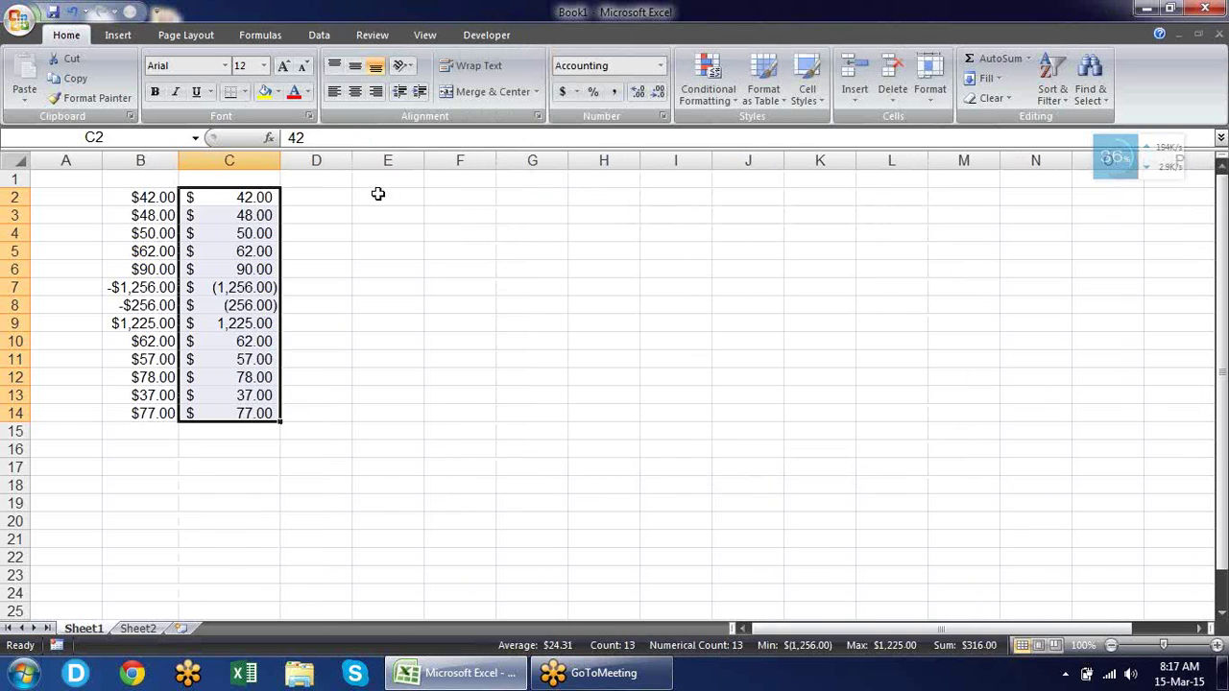
Inspect the column C cells, then select the C and B amounts to compare them.
{"action": "left_click", "coordinate": [432, 320]}
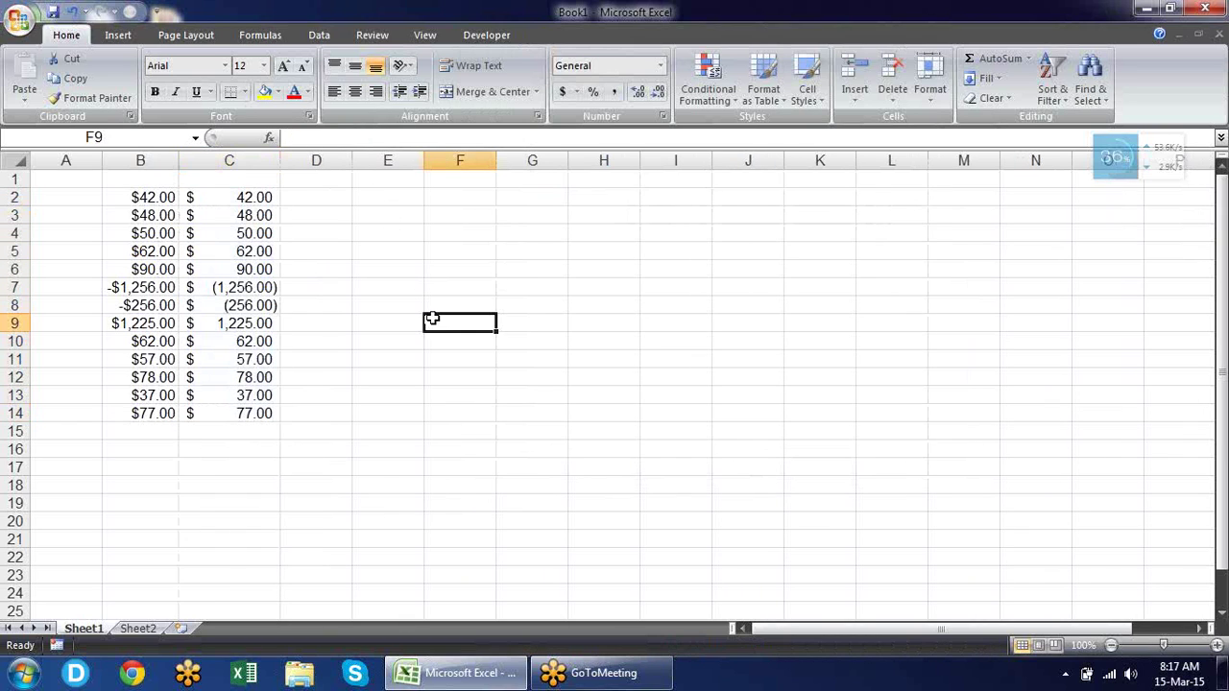
{"action": "left_click", "coordinate": [217, 199]}
{"action": "left_click", "coordinate": [202, 228]}
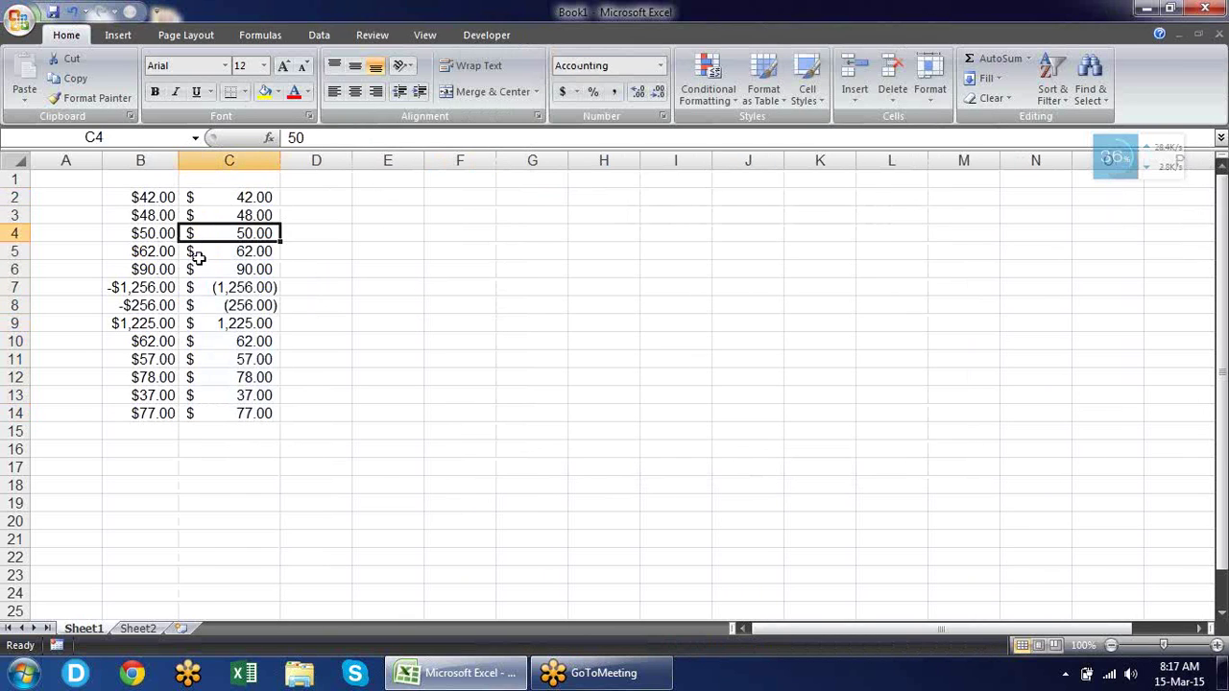
{"action": "left_click", "coordinate": [198, 255]}
{"action": "key", "text": "shift+Down"}
{"action": "left_click_drag", "start_coordinate": [189, 201], "coordinate": [217, 404]}
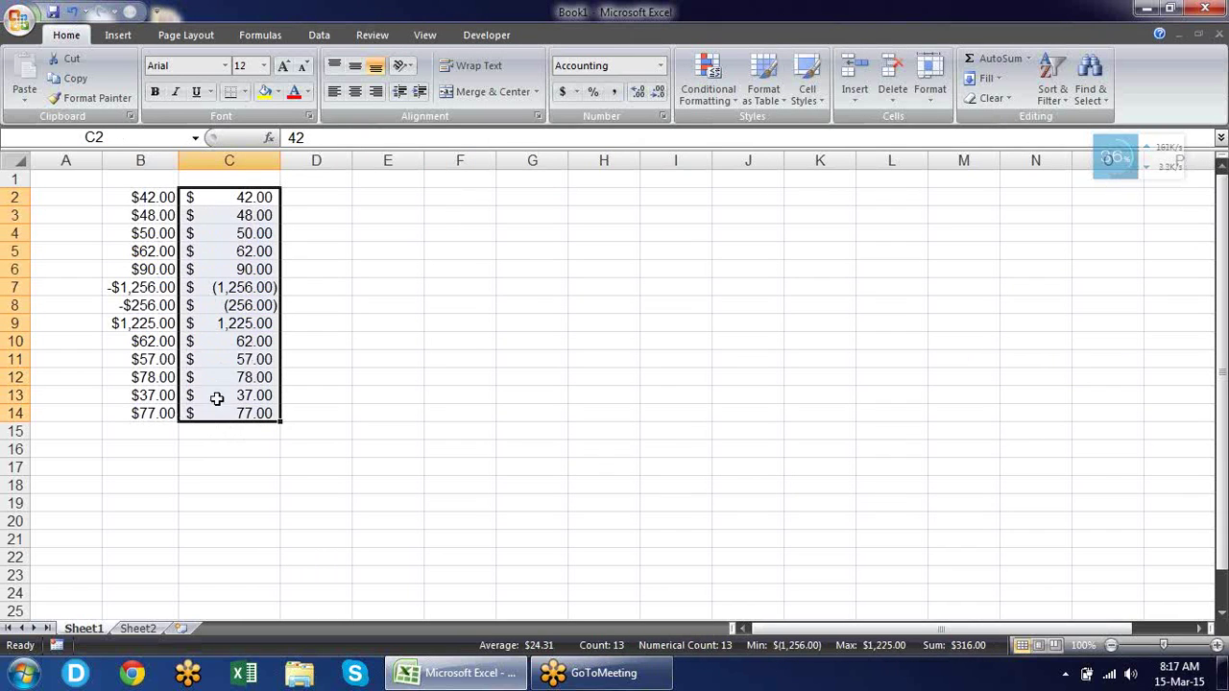
{"action": "left_click", "coordinate": [159, 233]}
{"action": "left_click_drag", "start_coordinate": [154, 197], "coordinate": [157, 406]}
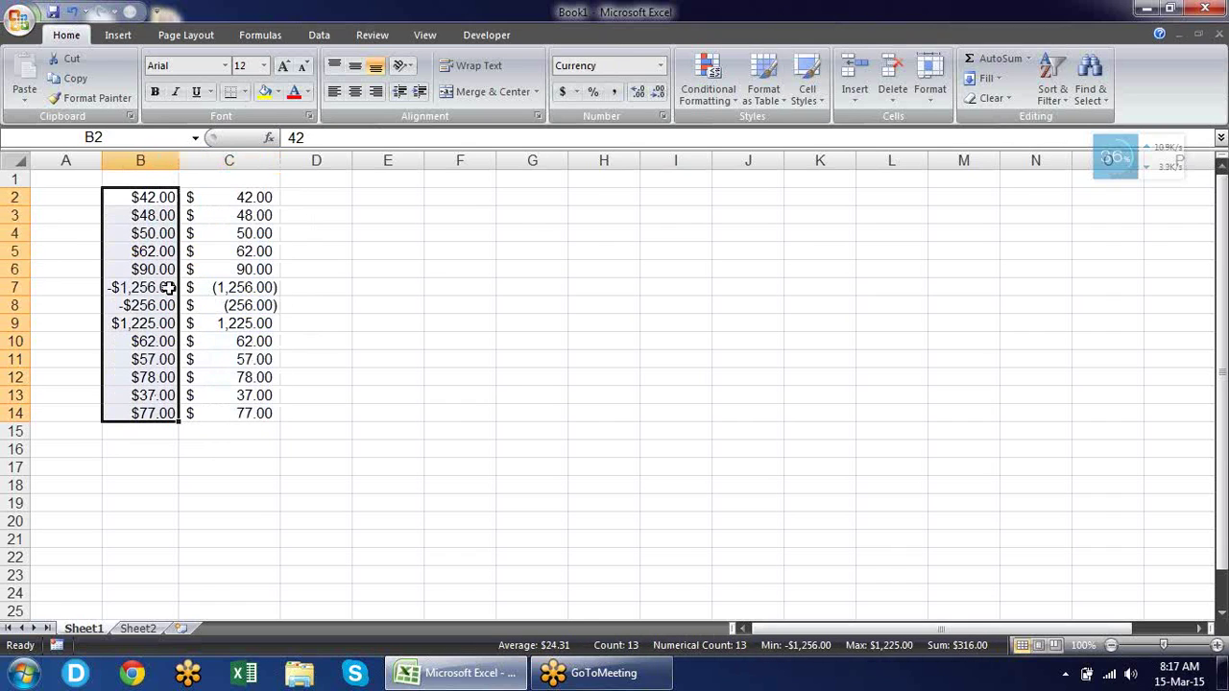
Change C5 to 0, which Accounting format displays as a dash.
{"action": "left_click", "coordinate": [269, 253]}
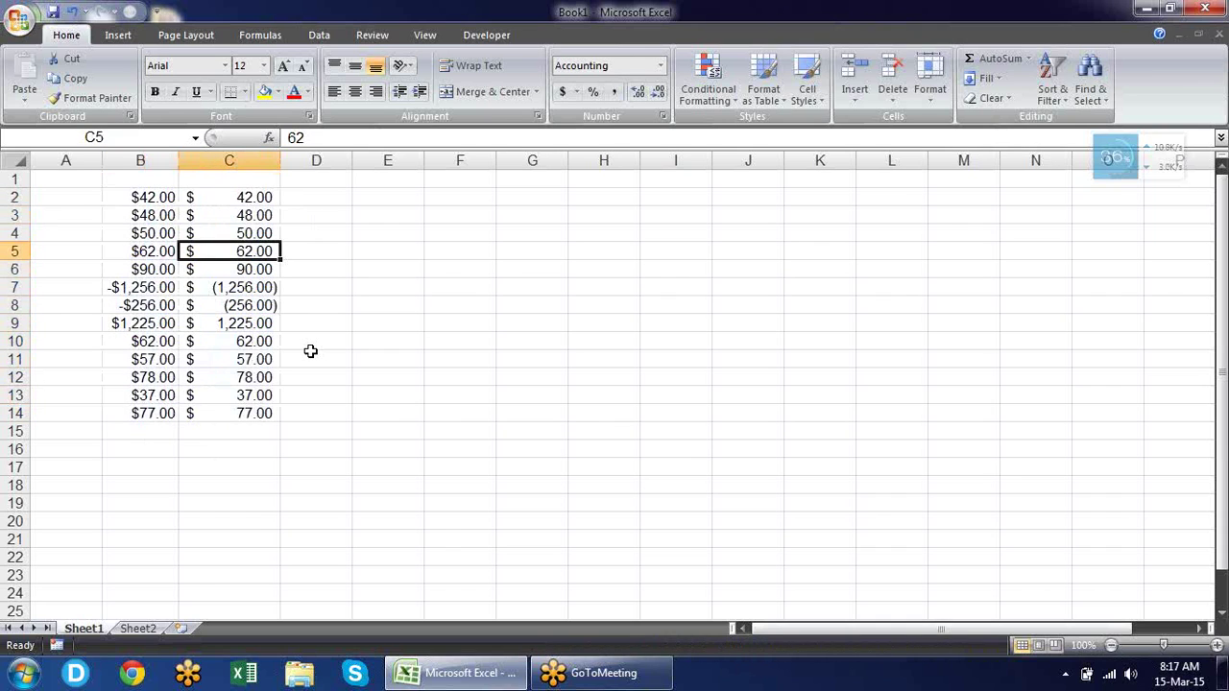
{"action": "type", "text": "0"}
{"action": "key", "text": "Return"}
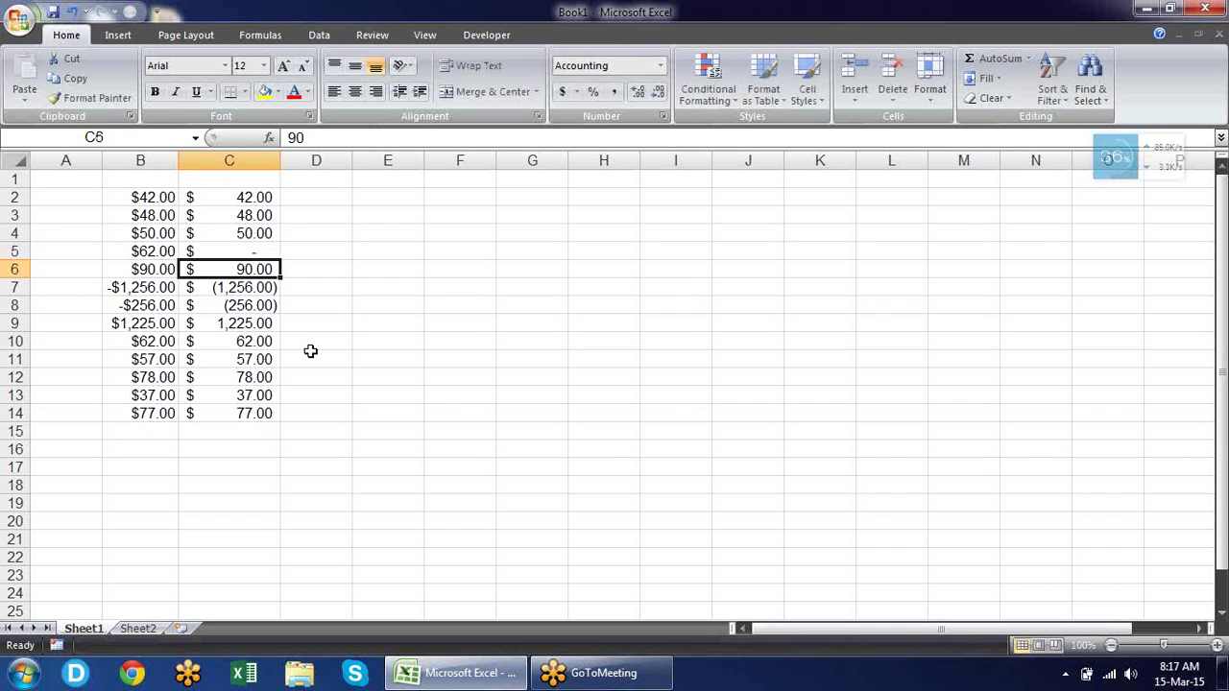
{"action": "left_click", "coordinate": [267, 248]}
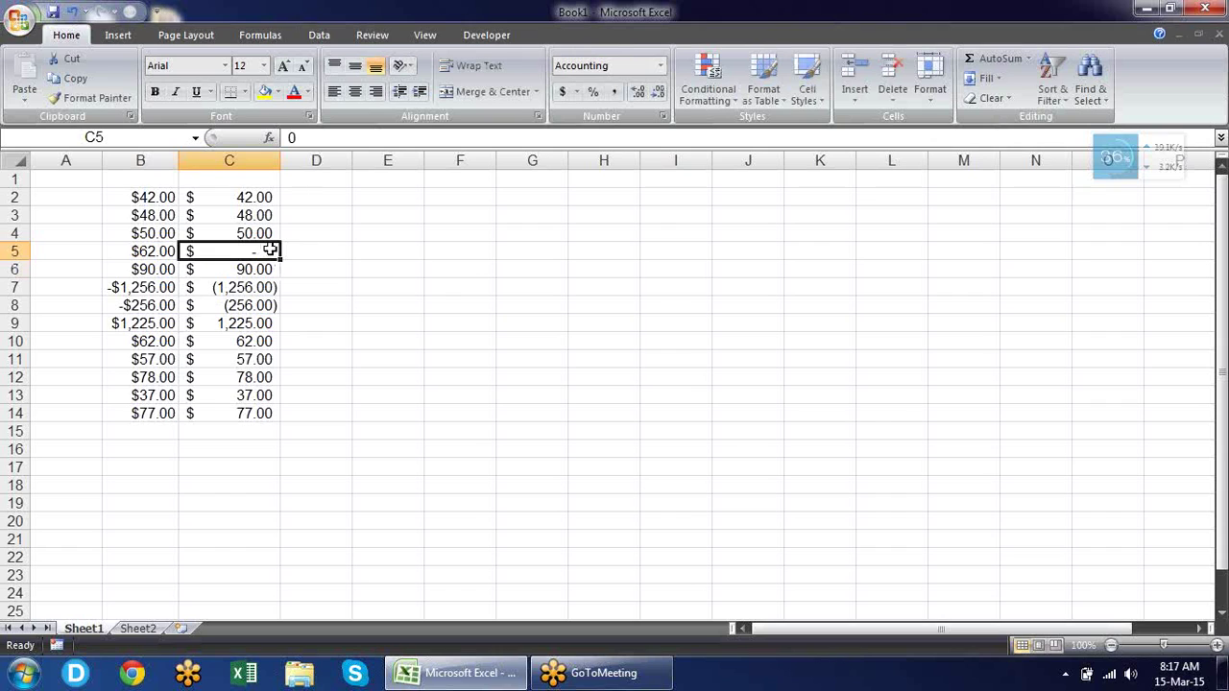
Change B5 to 0, shown as $0.00, then select C2:C14 to check its total.
{"action": "left_click", "coordinate": [159, 253]}
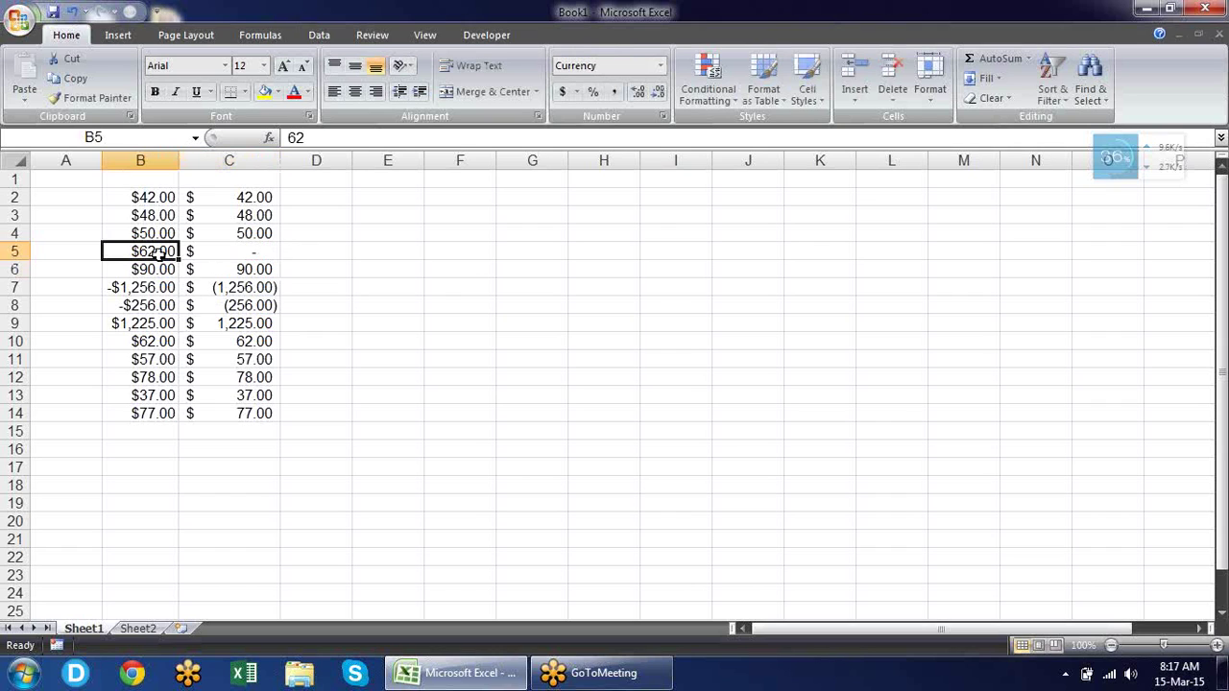
{"action": "type", "text": "0"}
{"action": "key", "text": "Return"}
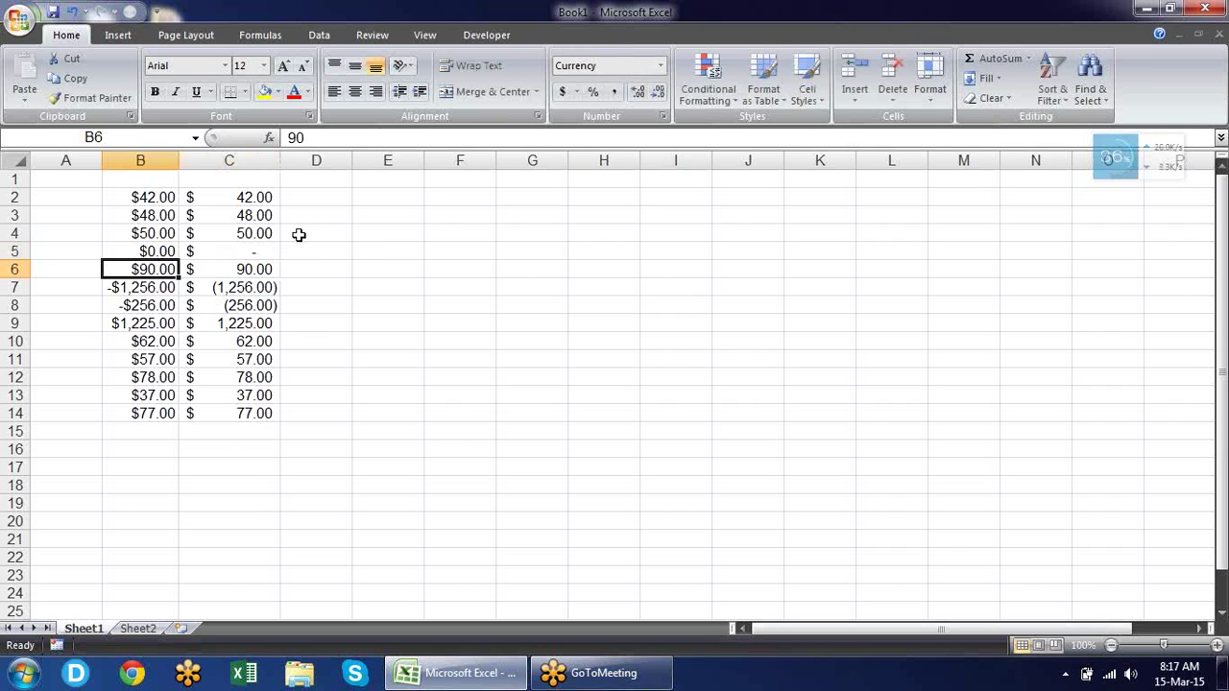
{"action": "left_click_drag", "start_coordinate": [262, 197], "coordinate": [277, 420]}
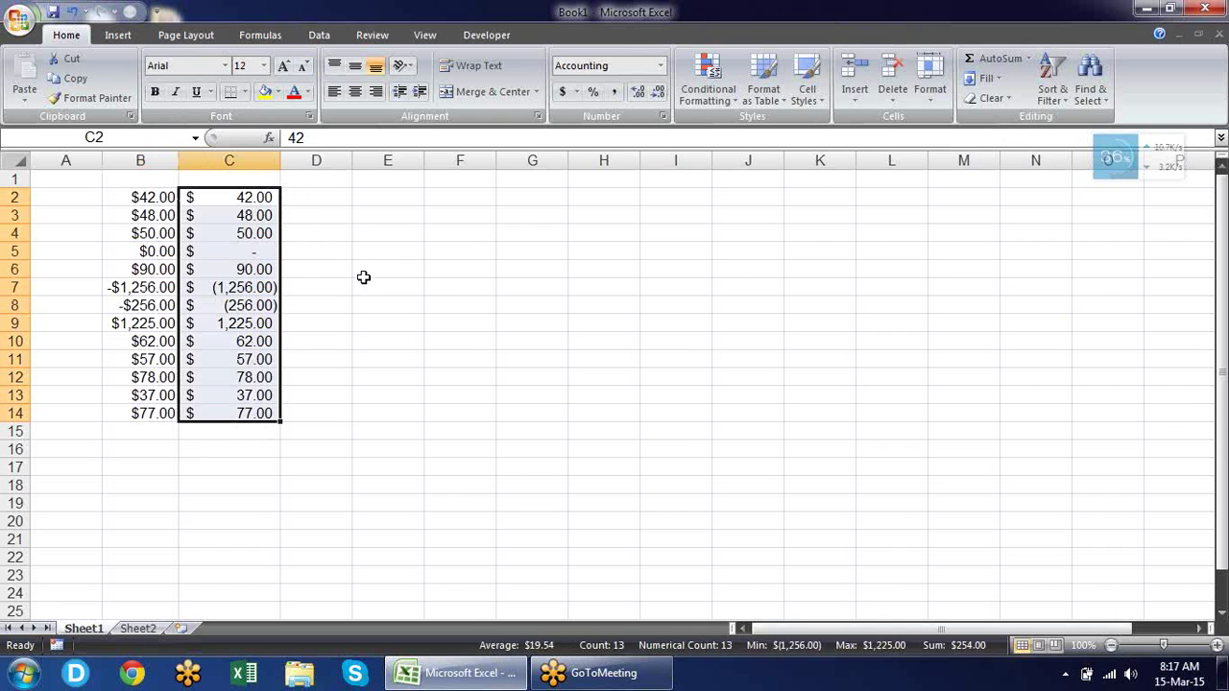
{"action": "left_click", "coordinate": [379, 195]}
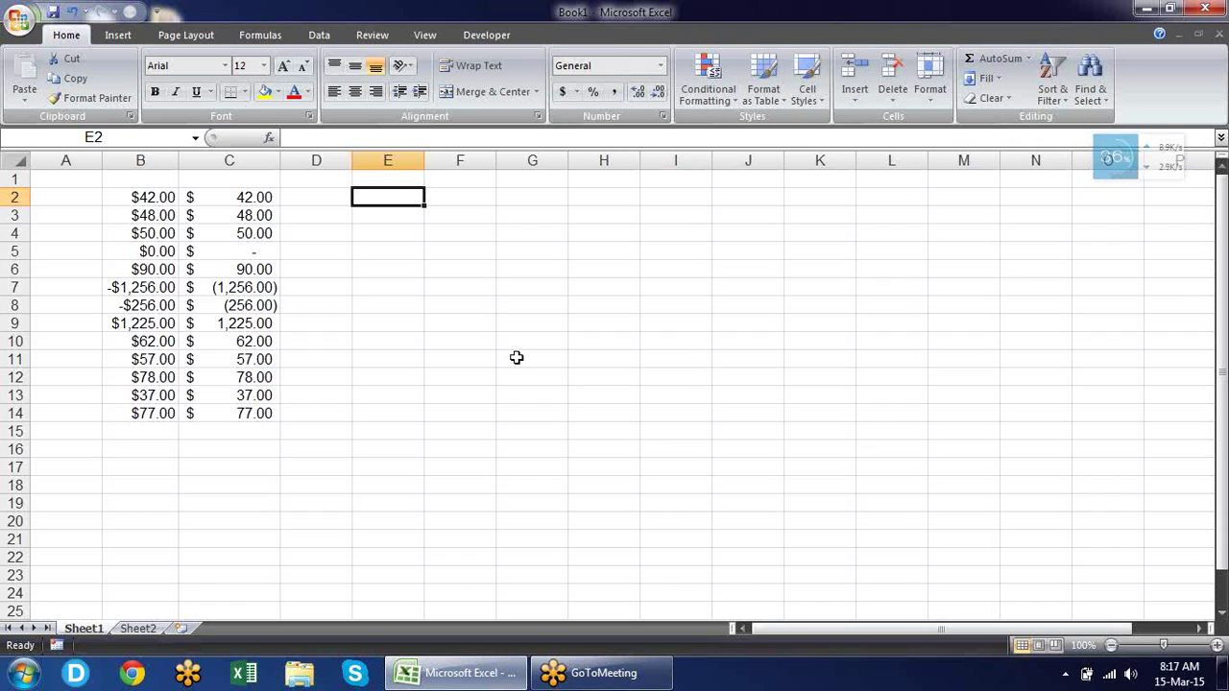
Enter today's date in E2 and format it as 15-Mar-15.
{"action": "key", "text": "ctrl+semicolon"}
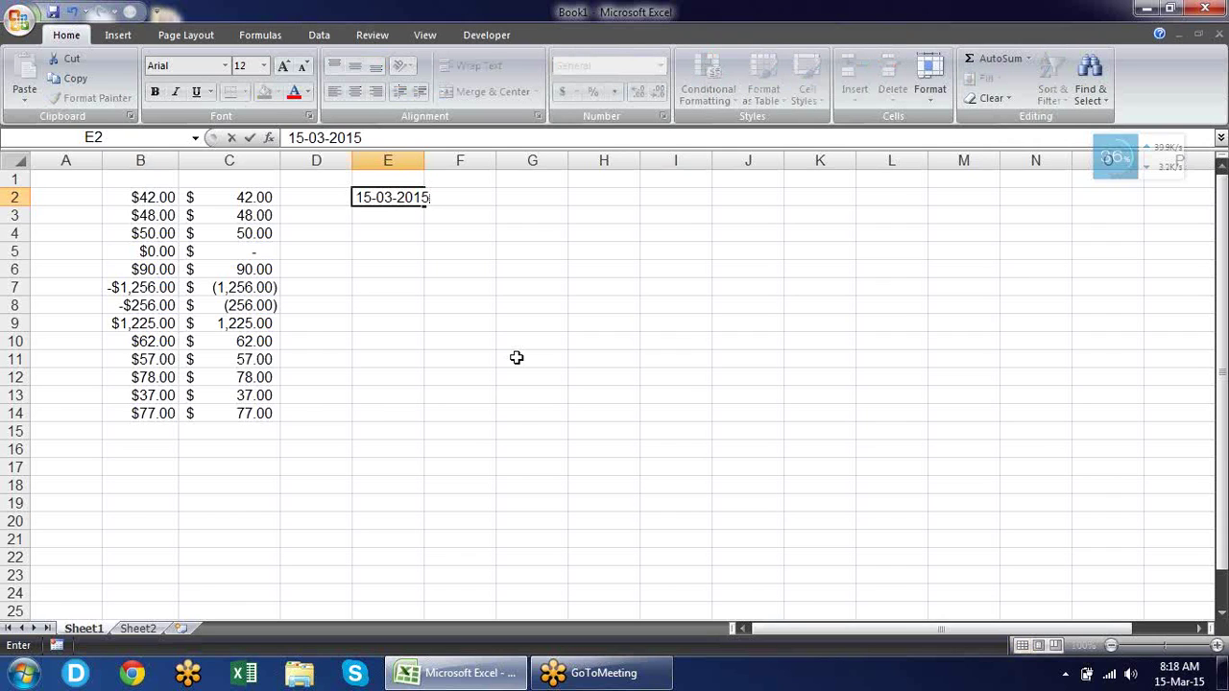
{"action": "key", "text": "Return"}
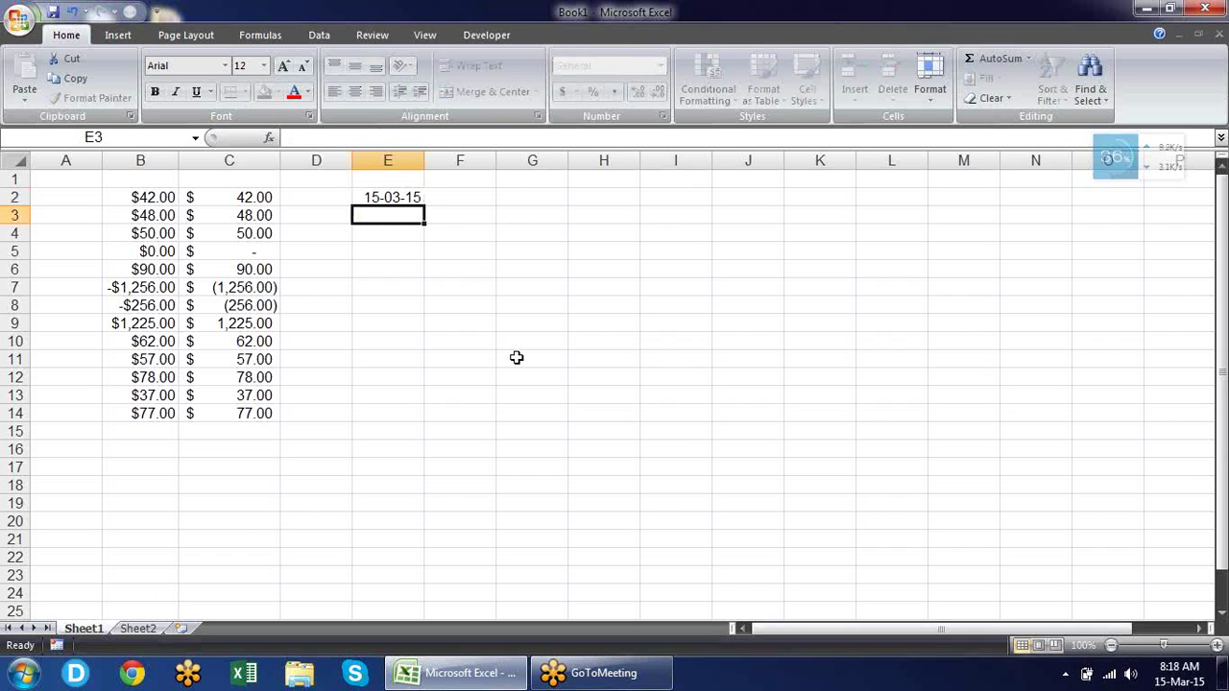
{"action": "key", "text": "Up"}
{"action": "key", "text": "ctrl+shift+numbersign"}
Switch E2 to General format so it shows the serial number 42078.
{"action": "key", "text": "Down"}
{"action": "key", "text": "Up"}
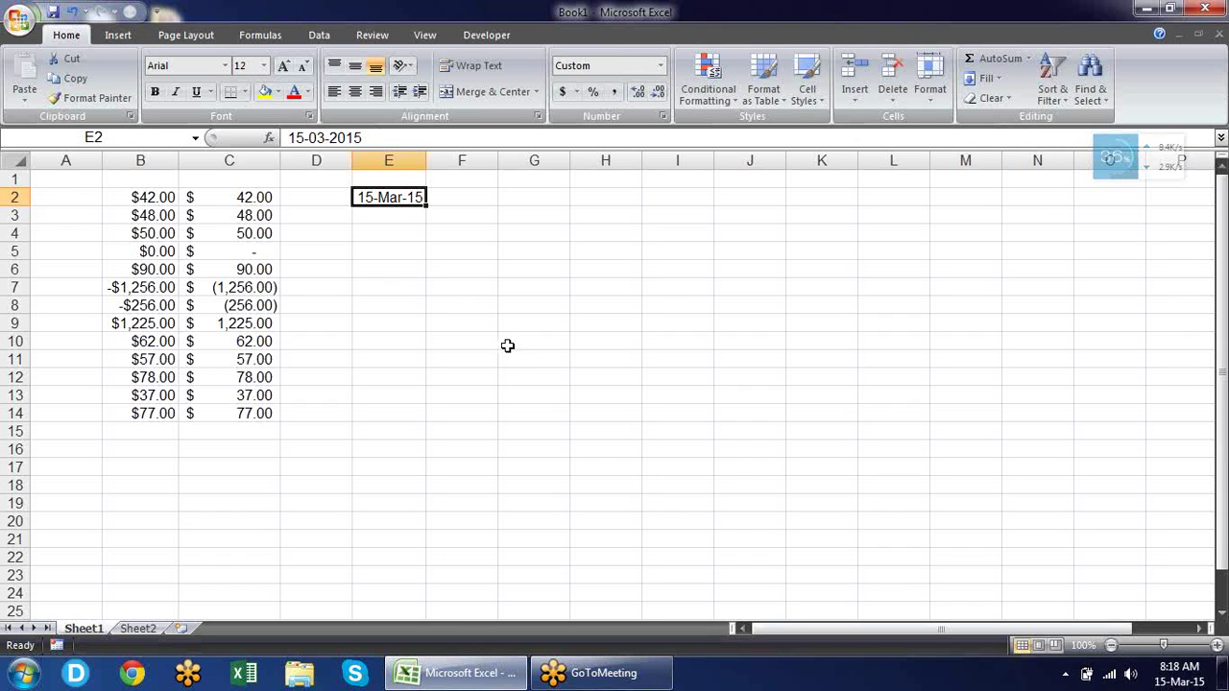
{"action": "left_click", "coordinate": [662, 67]}
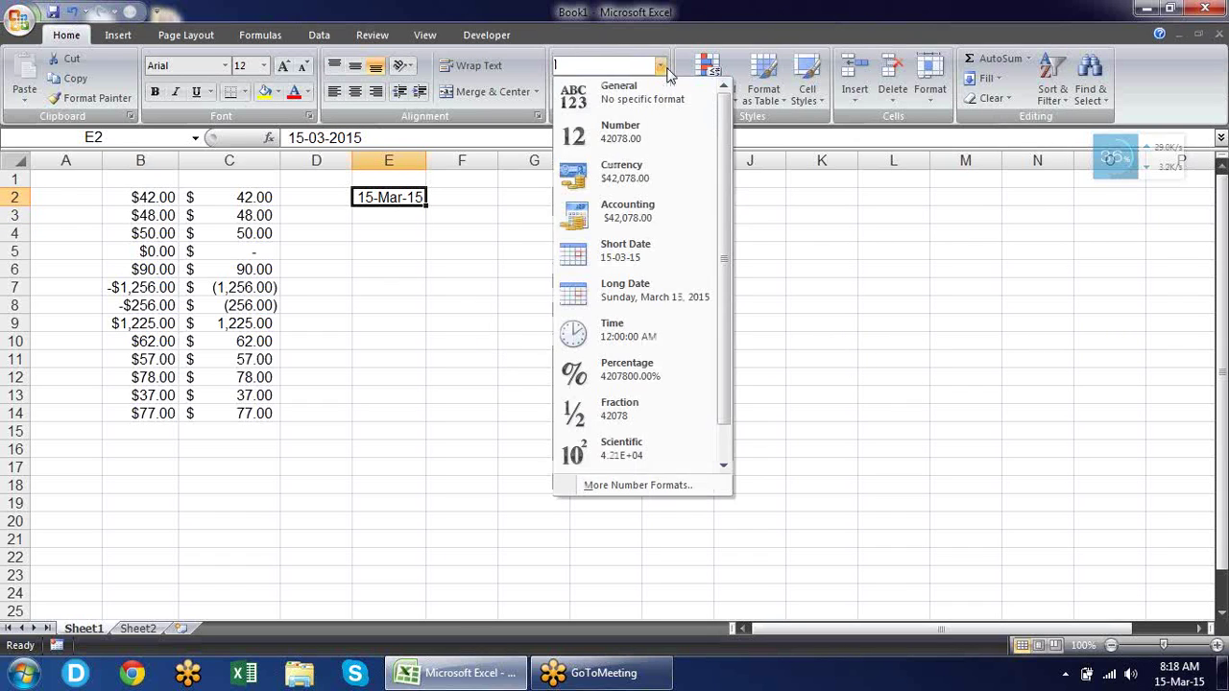
{"action": "left_click", "coordinate": [658, 94]}
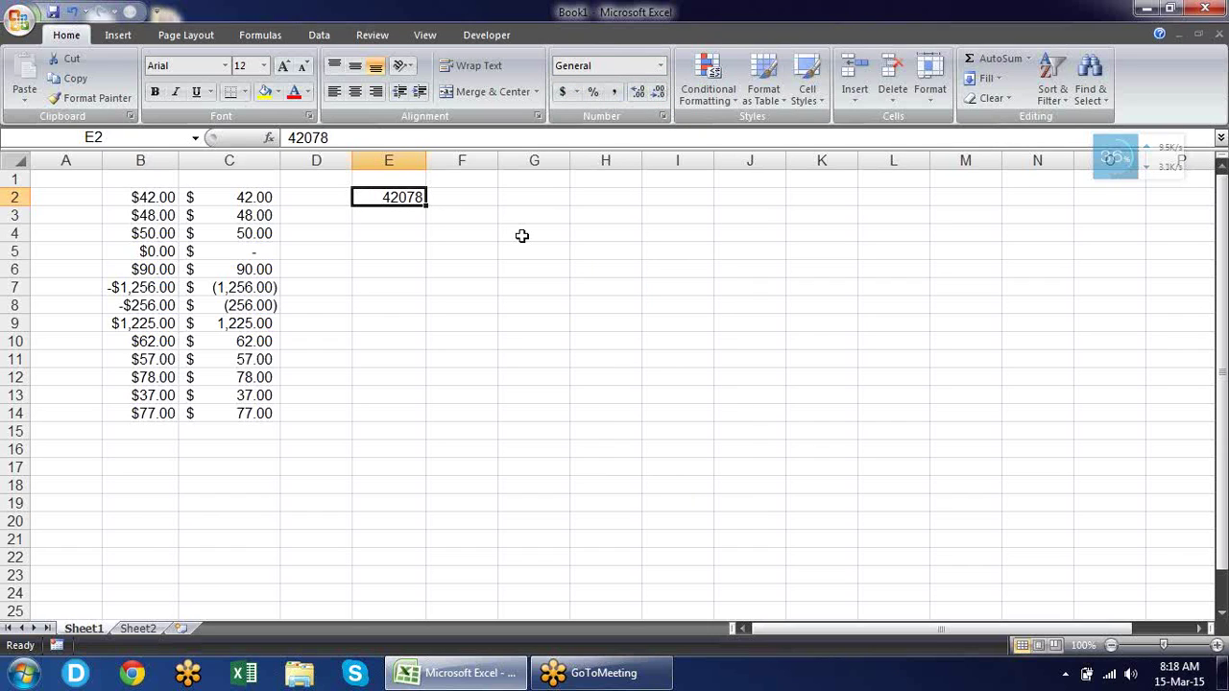
{"action": "key", "text": "Right"}
{"action": "key", "text": "Right"}
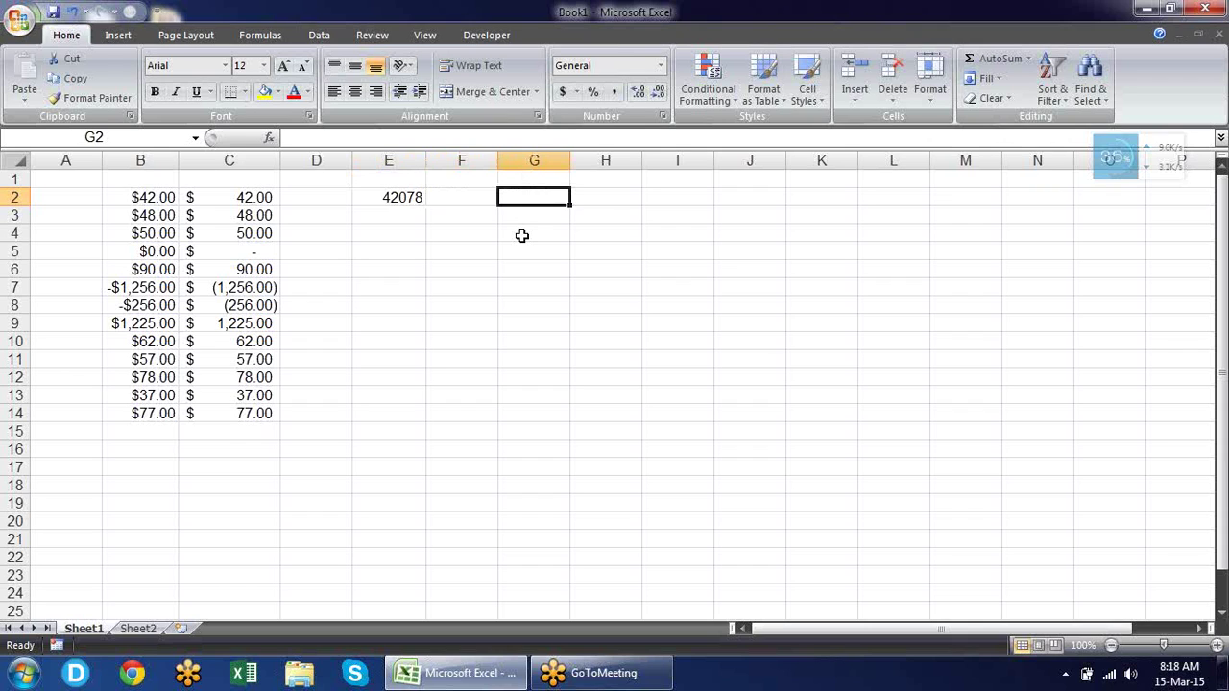
Enter 1 in G2 and format it as Long Date.
{"action": "type", "text": "1"}
{"action": "key", "text": "Return"}
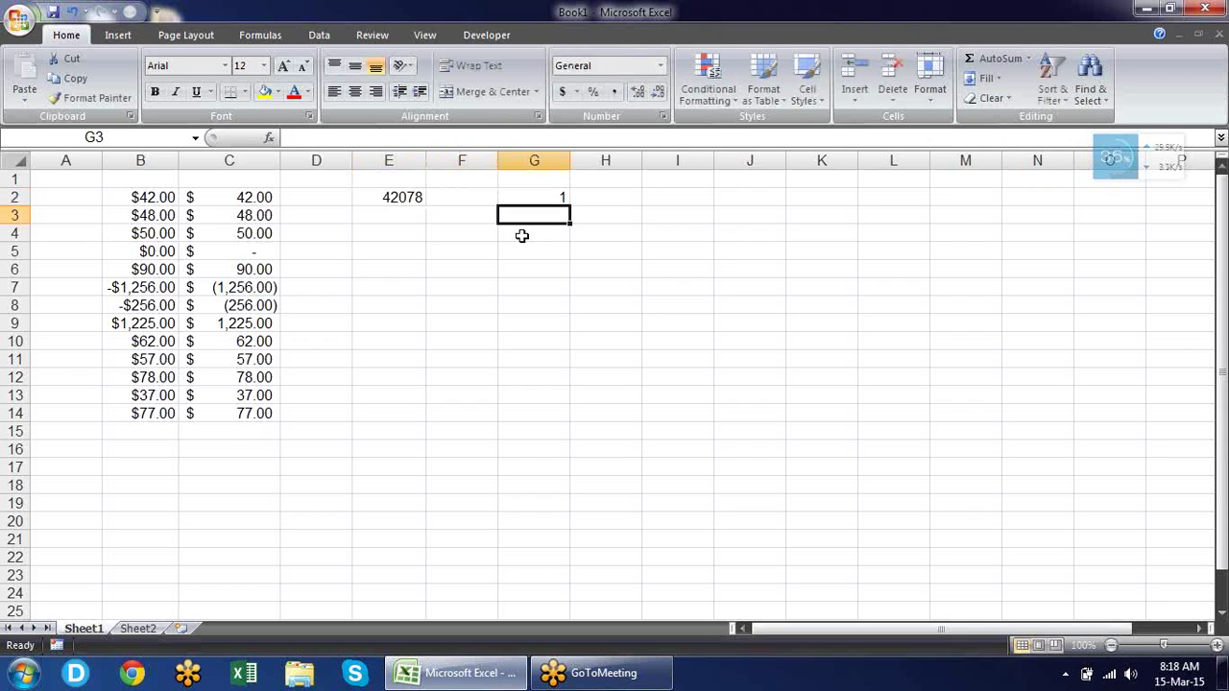
{"action": "key", "text": "Up"}
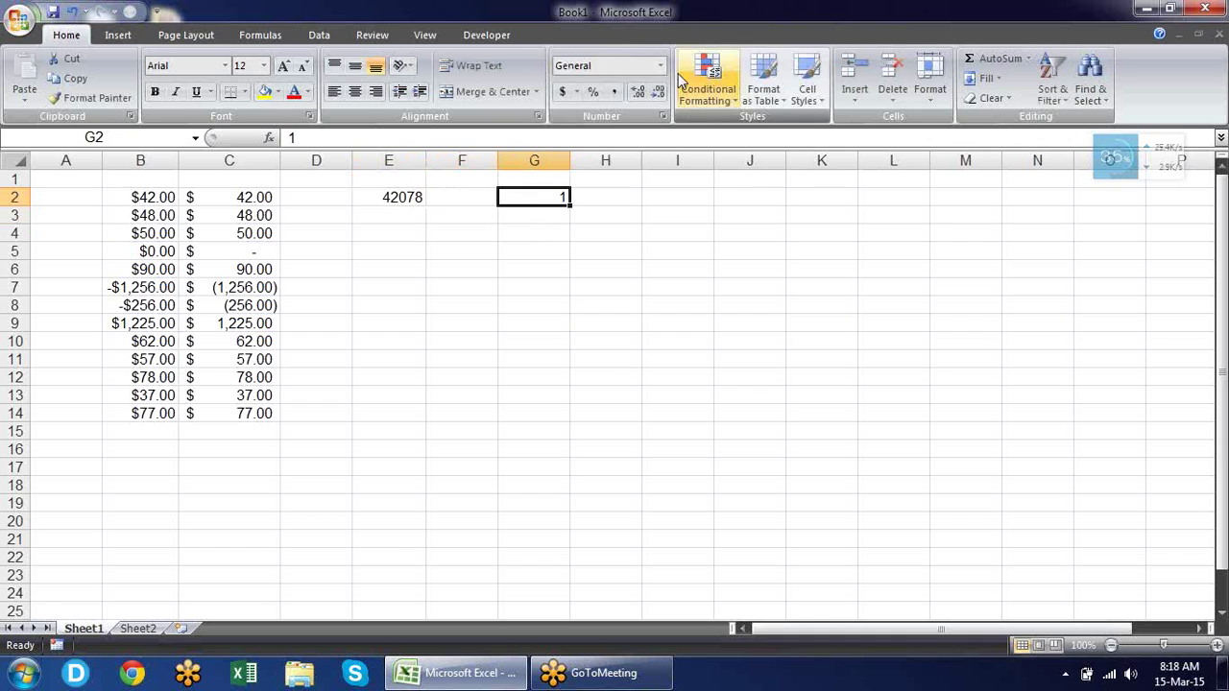
{"action": "left_click", "coordinate": [662, 67]}
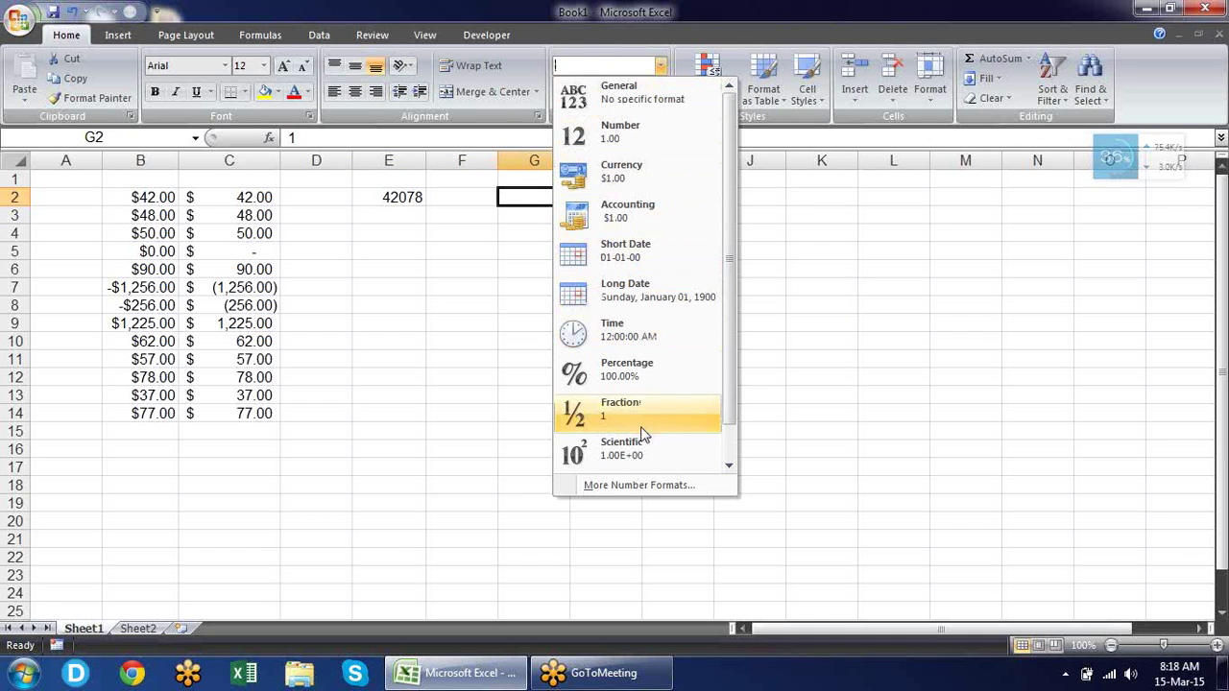
{"action": "scroll", "coordinate": [720, 202], "scroll_direction": "down", "scroll_amount": 1}
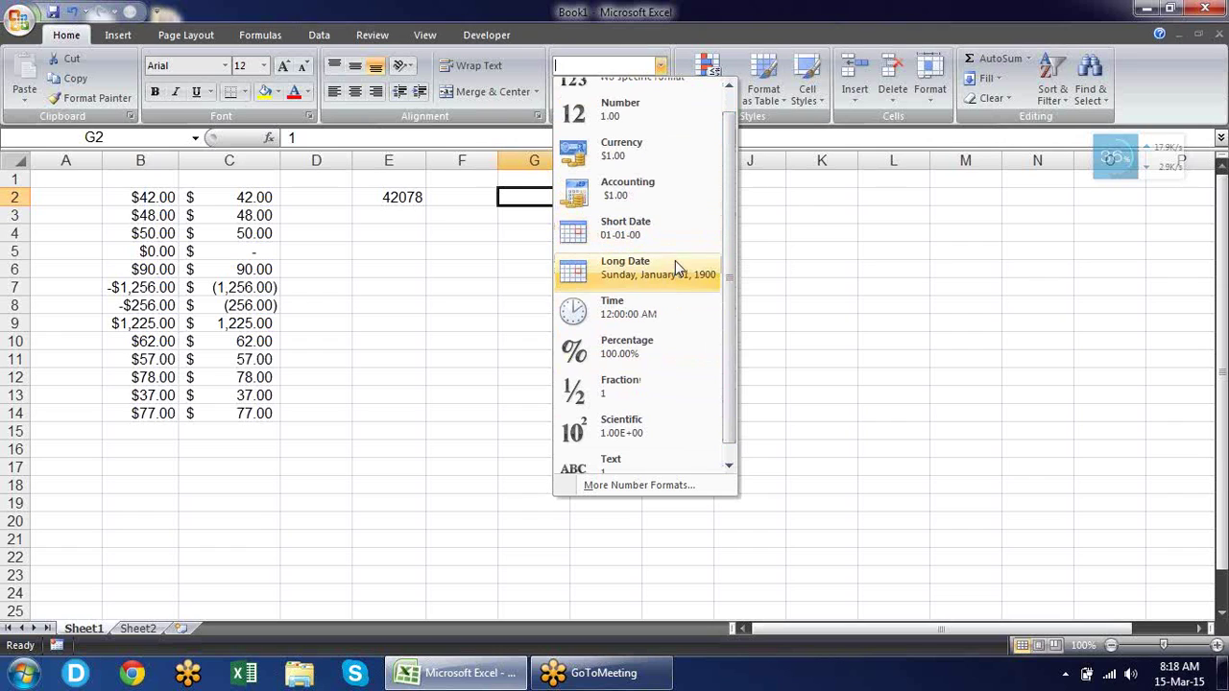
{"action": "left_click", "coordinate": [645, 275]}
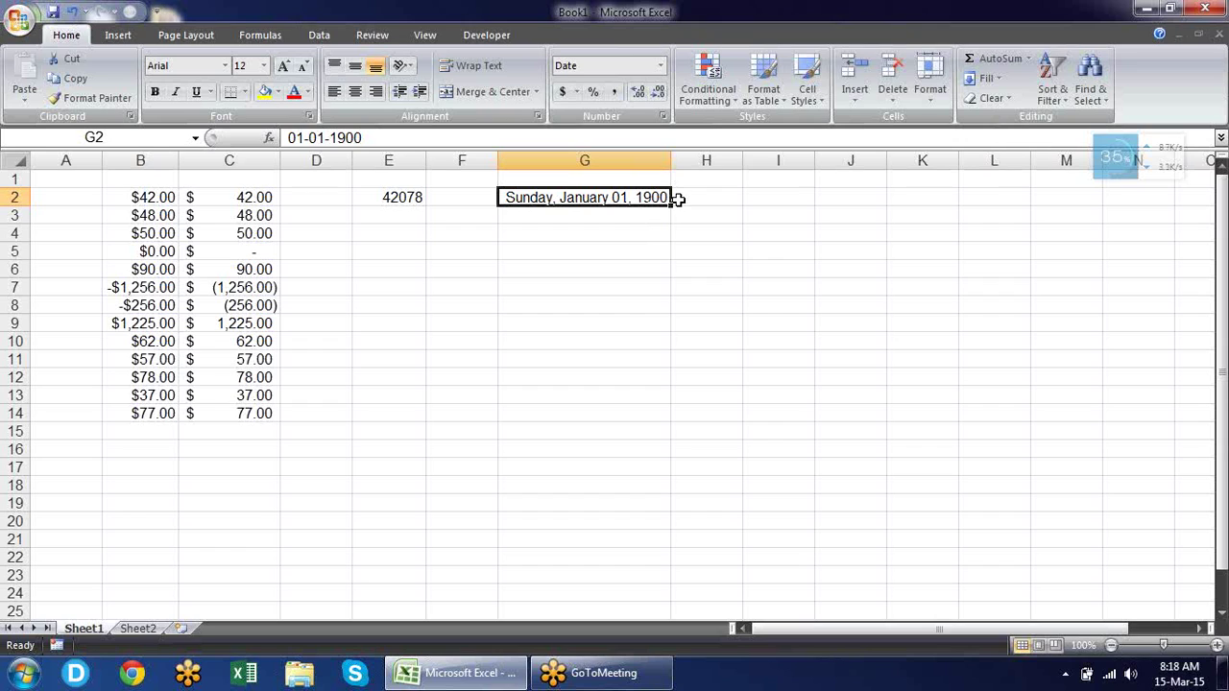
Enter 367 in G2 so it reads Tuesday, January 01, 1901.
{"action": "type", "text": "367"}
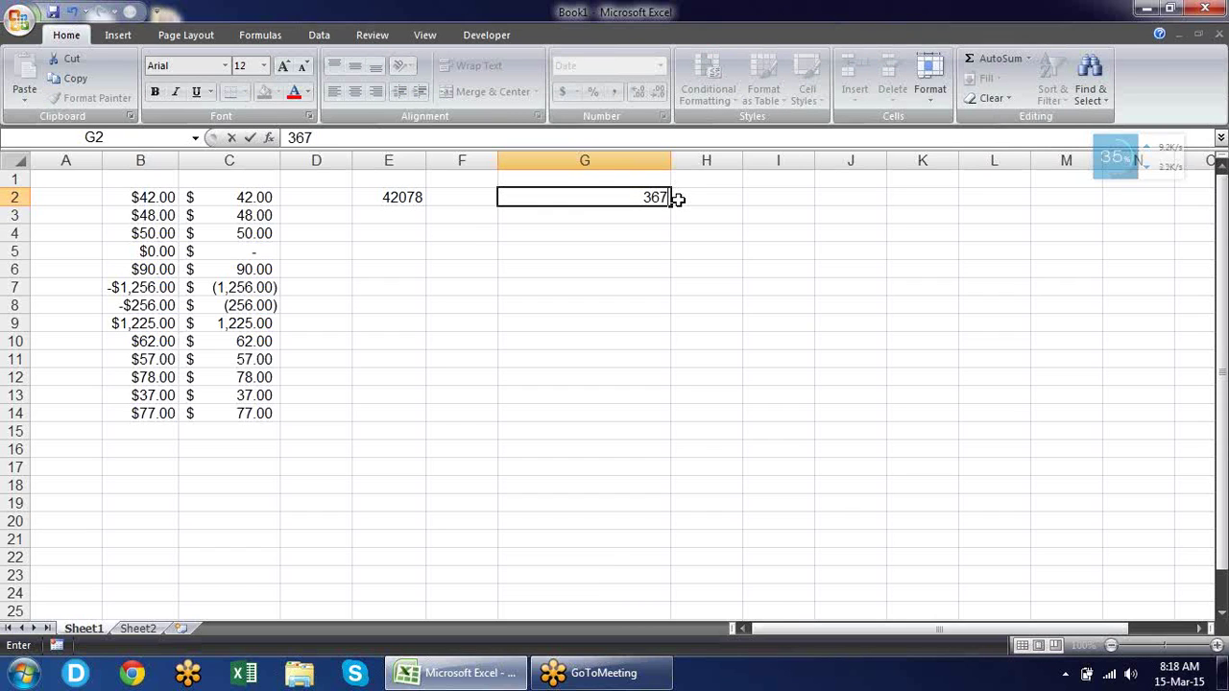
{"action": "key", "text": "Return"}
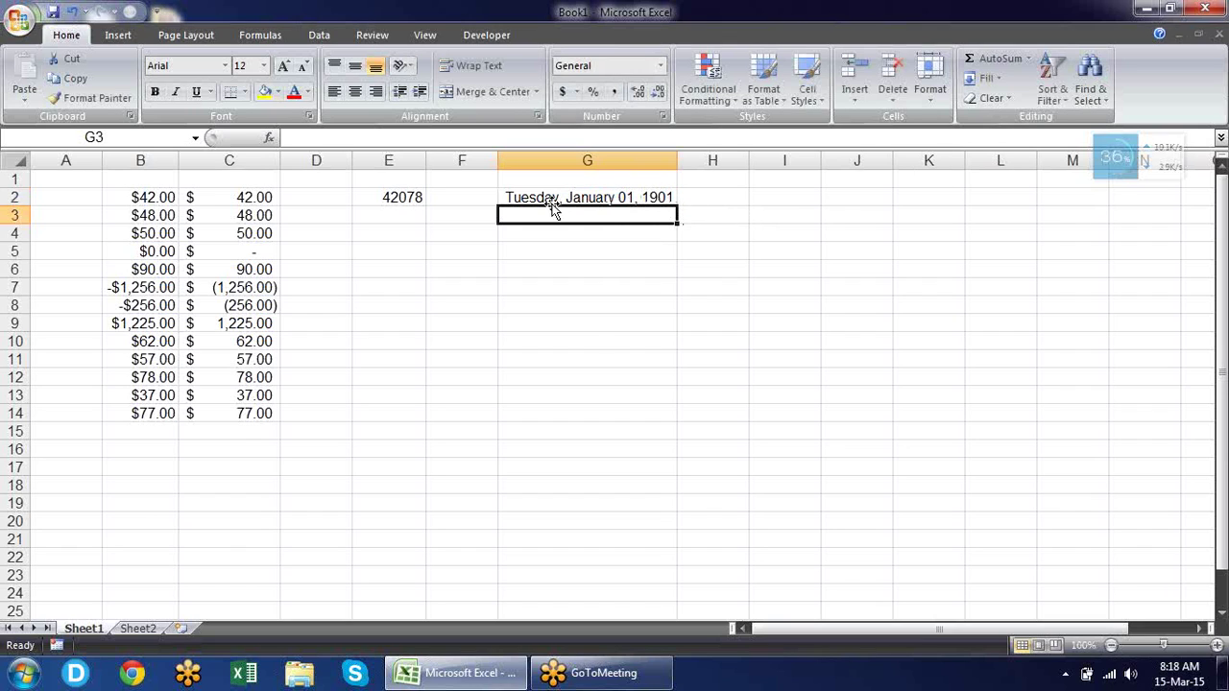
{"action": "left_click", "coordinate": [401, 200]}
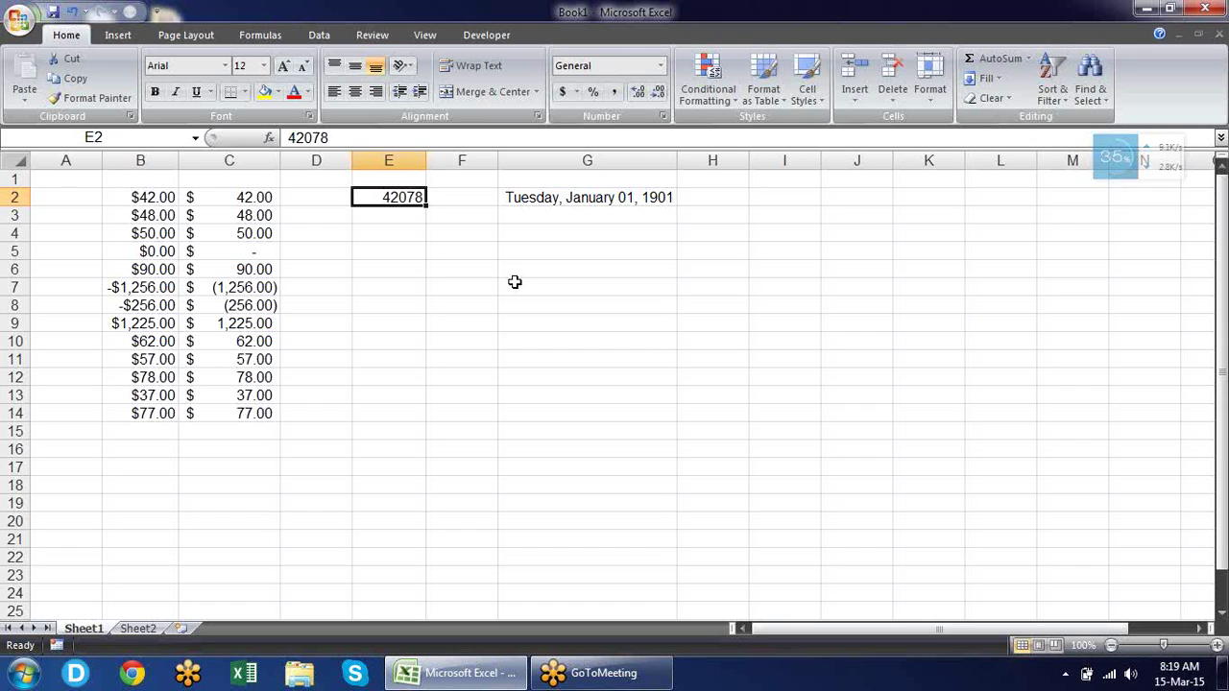
Insert the current time, 8:19 AM, into E3.
{"action": "key", "text": "Return"}
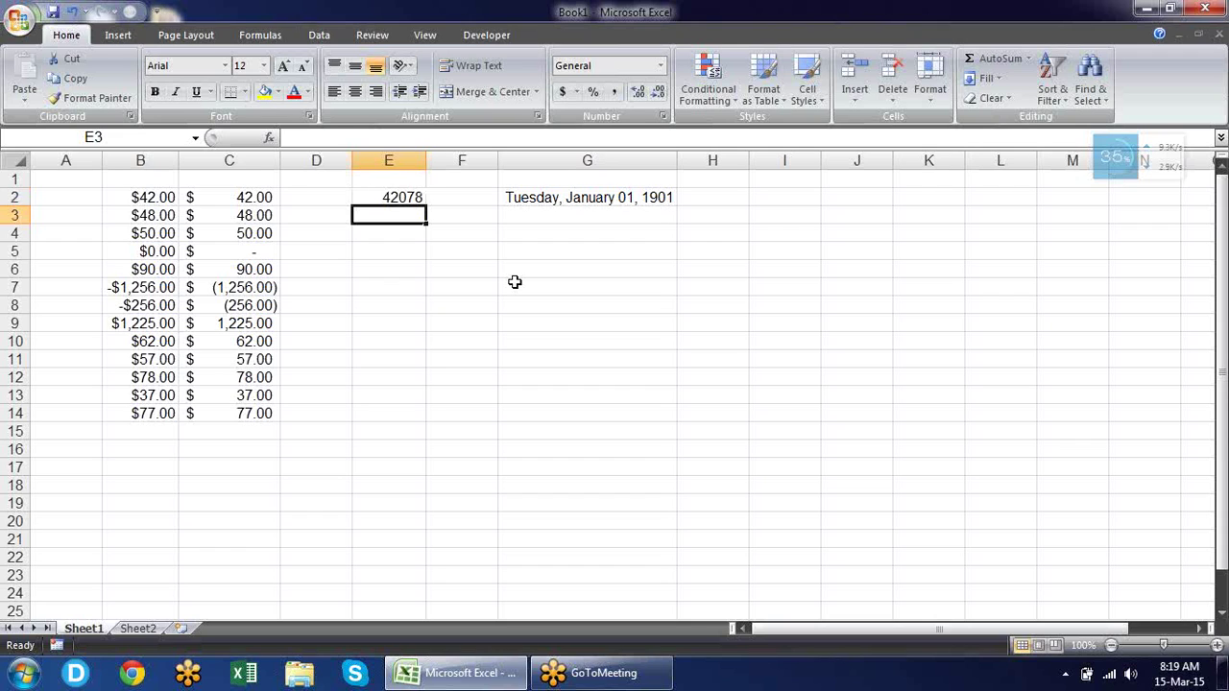
{"action": "key", "text": "ctrl+shift+semicolon"}
{"action": "key", "text": "Return"}
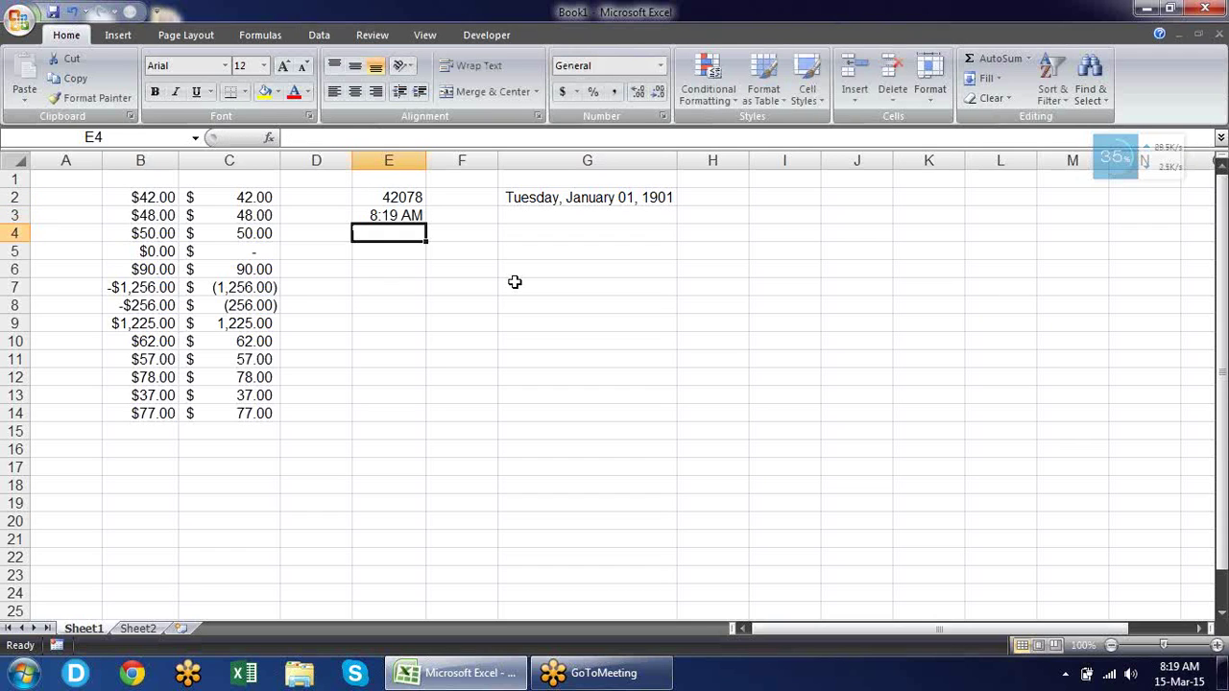
{"action": "key", "text": "Up"}
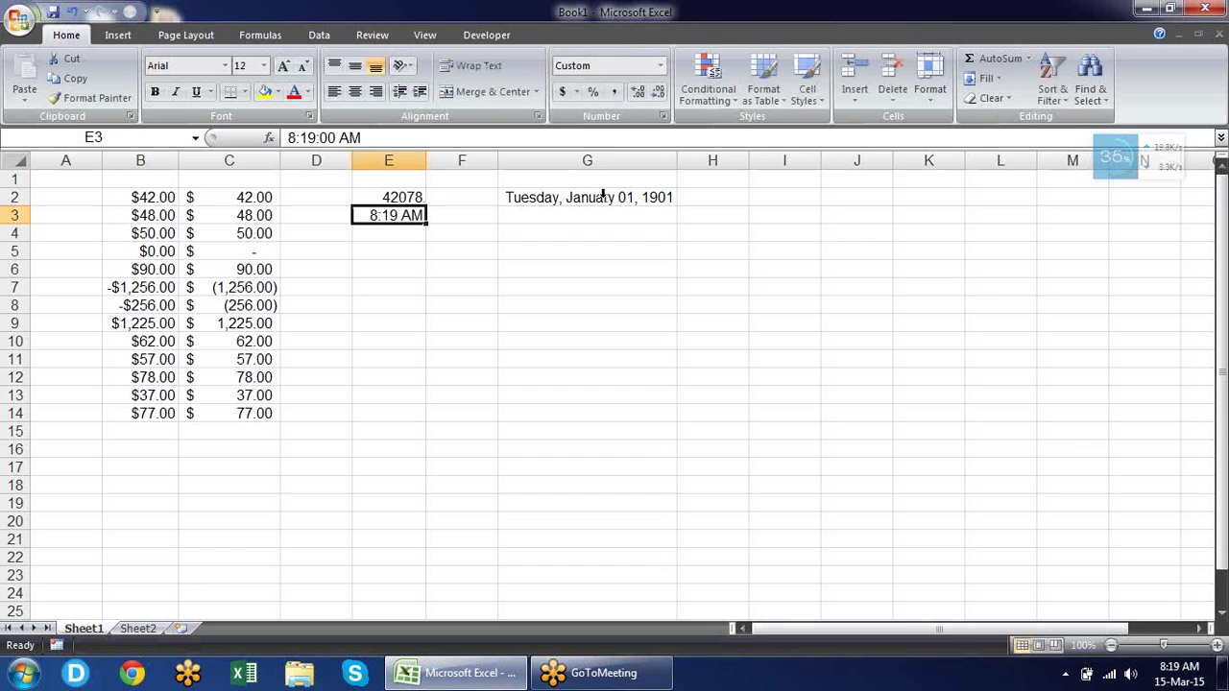
Switch E3 to General format so it shows 0.346528.
{"action": "left_click", "coordinate": [660, 66]}
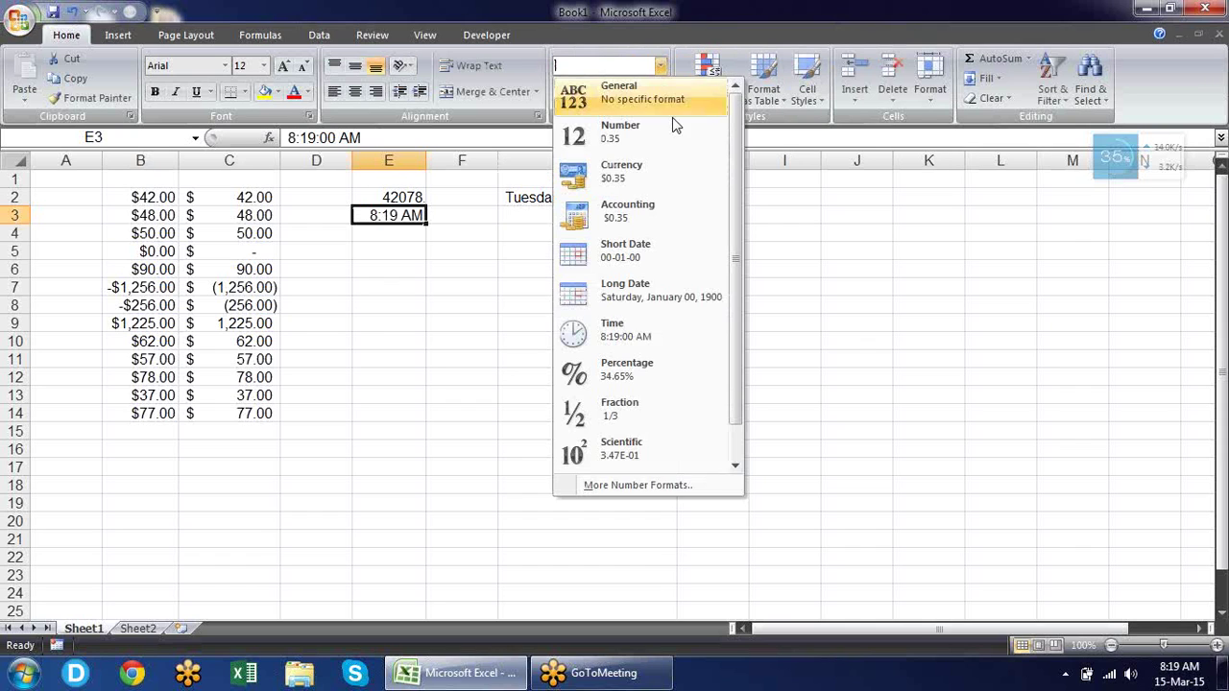
{"action": "left_click", "coordinate": [683, 110]}
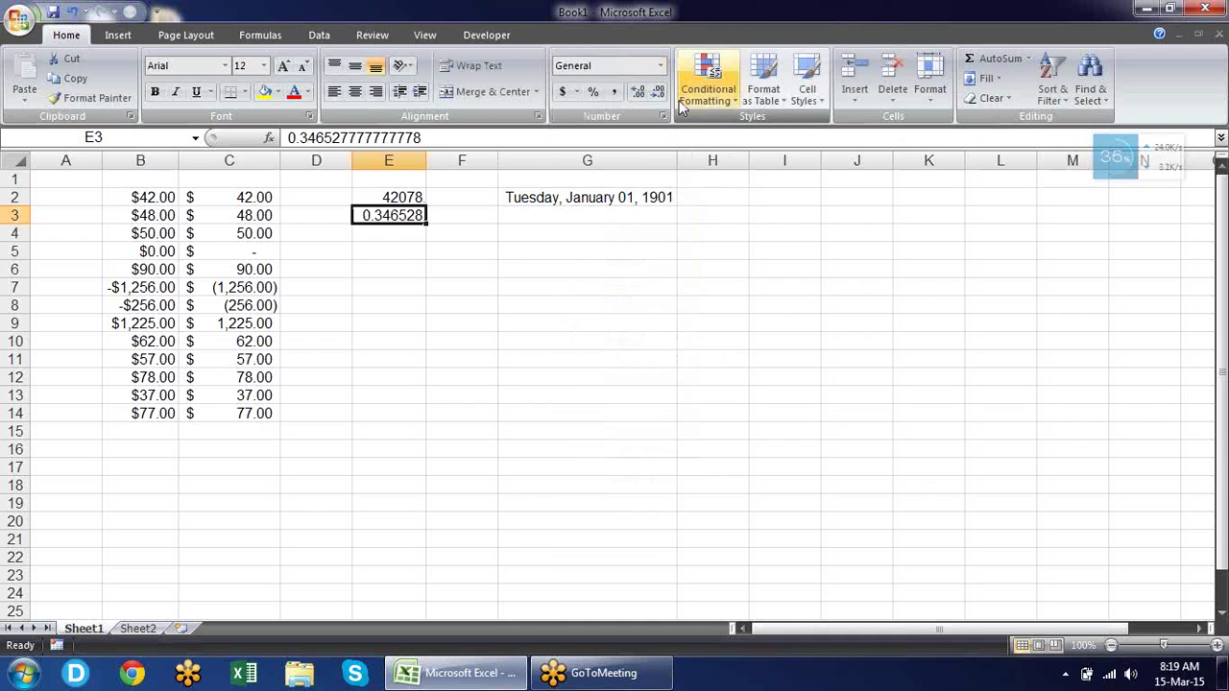
{"action": "left_click", "coordinate": [496, 222]}
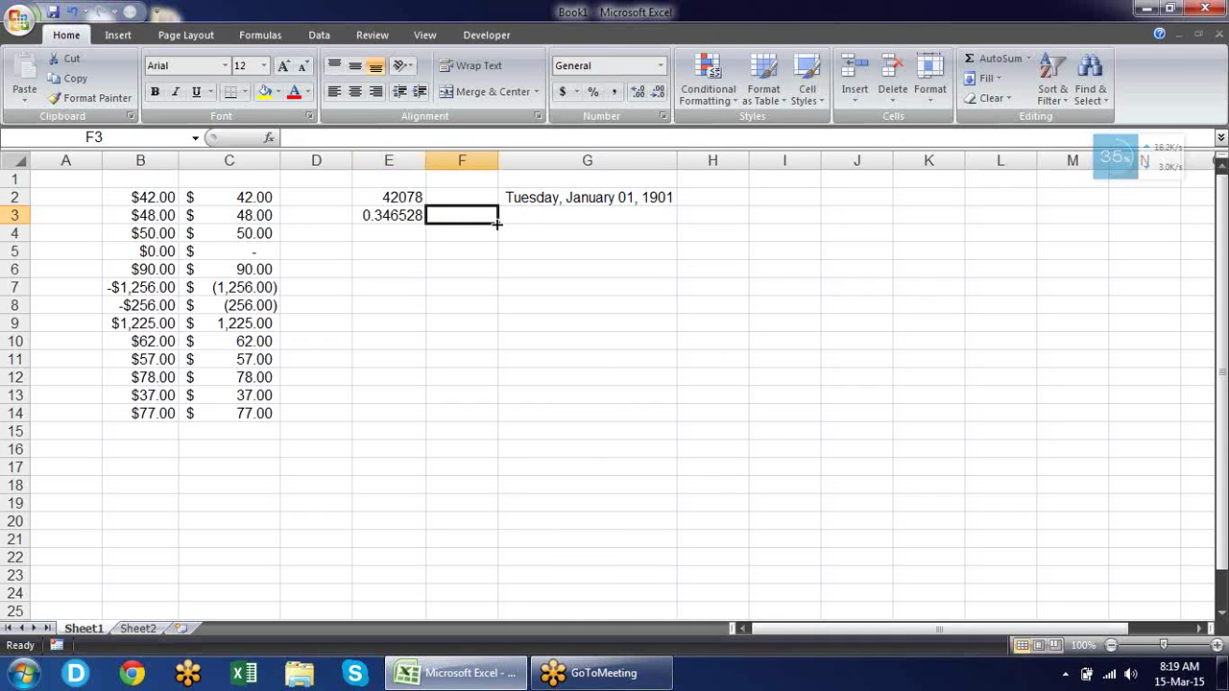
{"action": "left_click", "coordinate": [411, 214]}
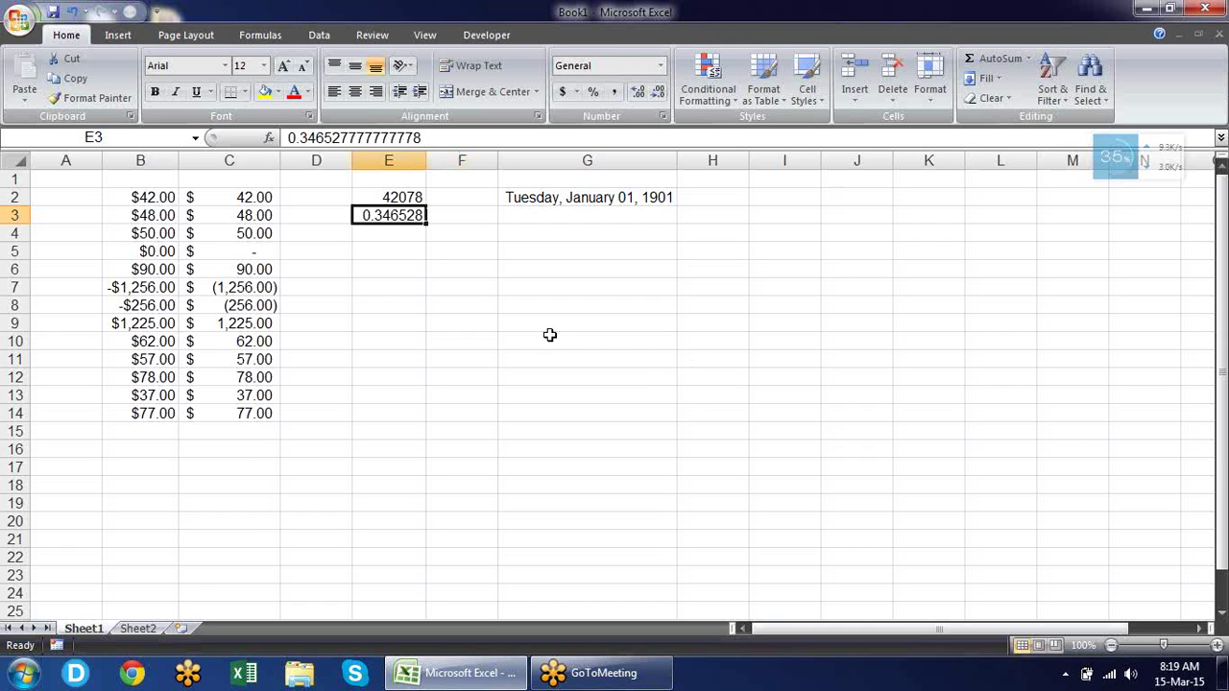
Enter the formula =NOW() in cell E5.
{"action": "left_click", "coordinate": [395, 245]}
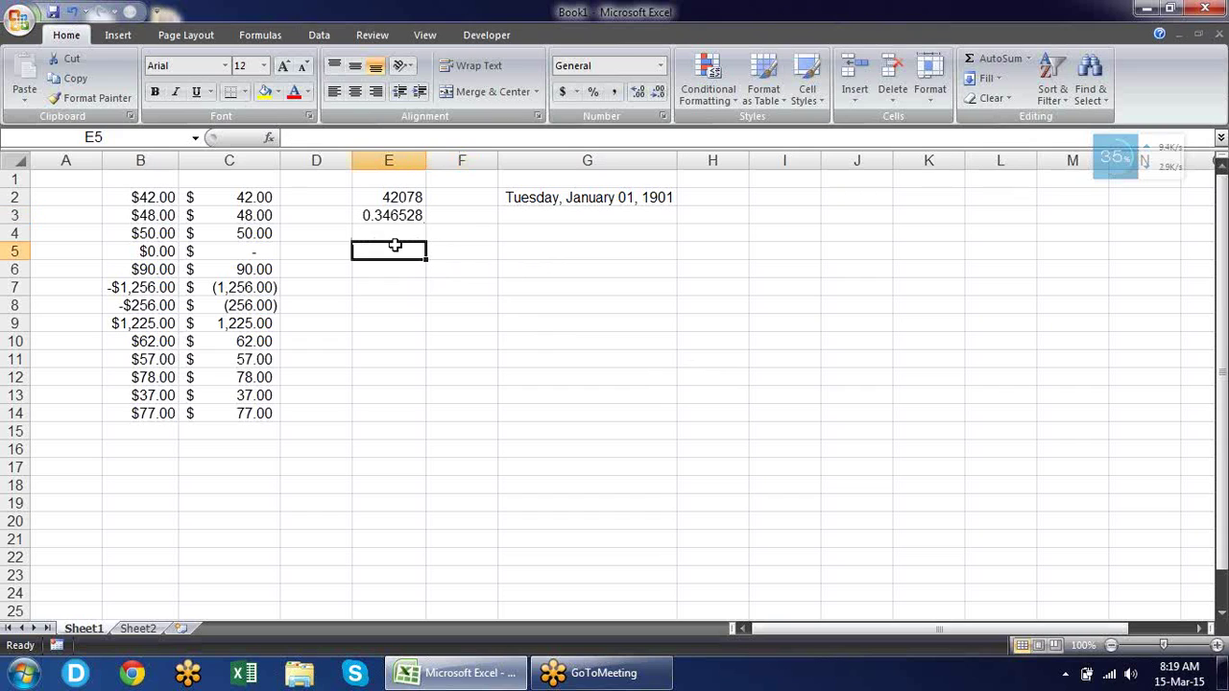
{"action": "type", "text": "=now"}
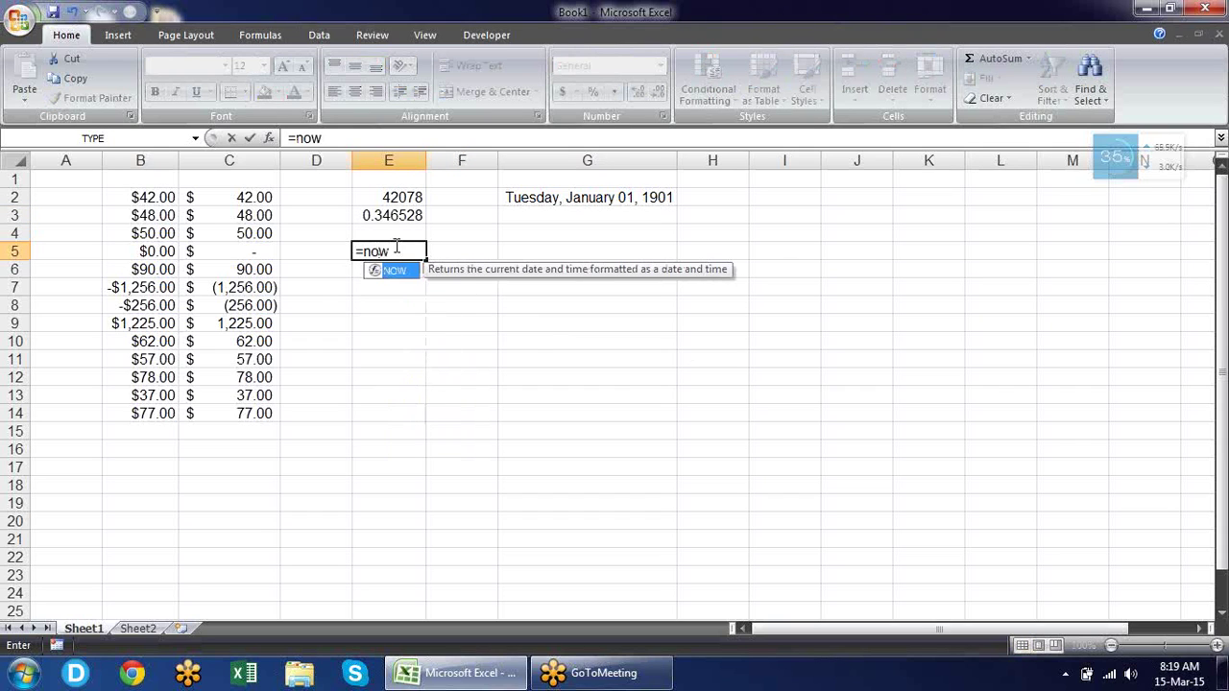
{"action": "key", "text": "Tab"}
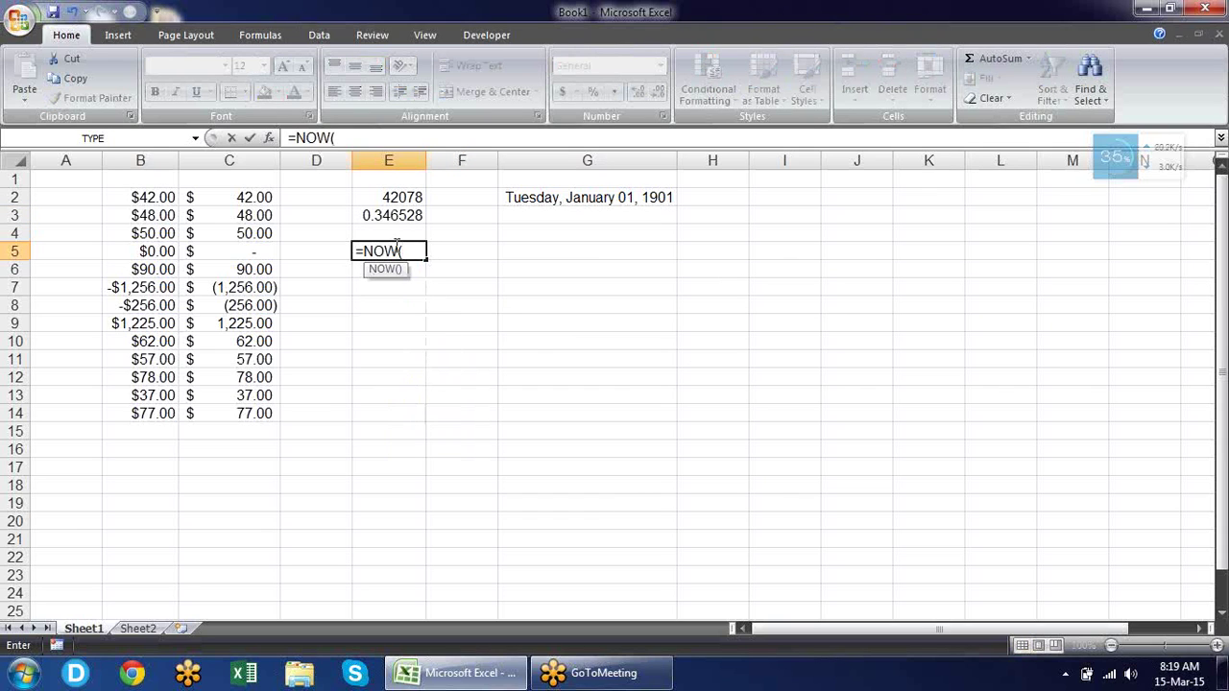
{"action": "type", "text": ")"}
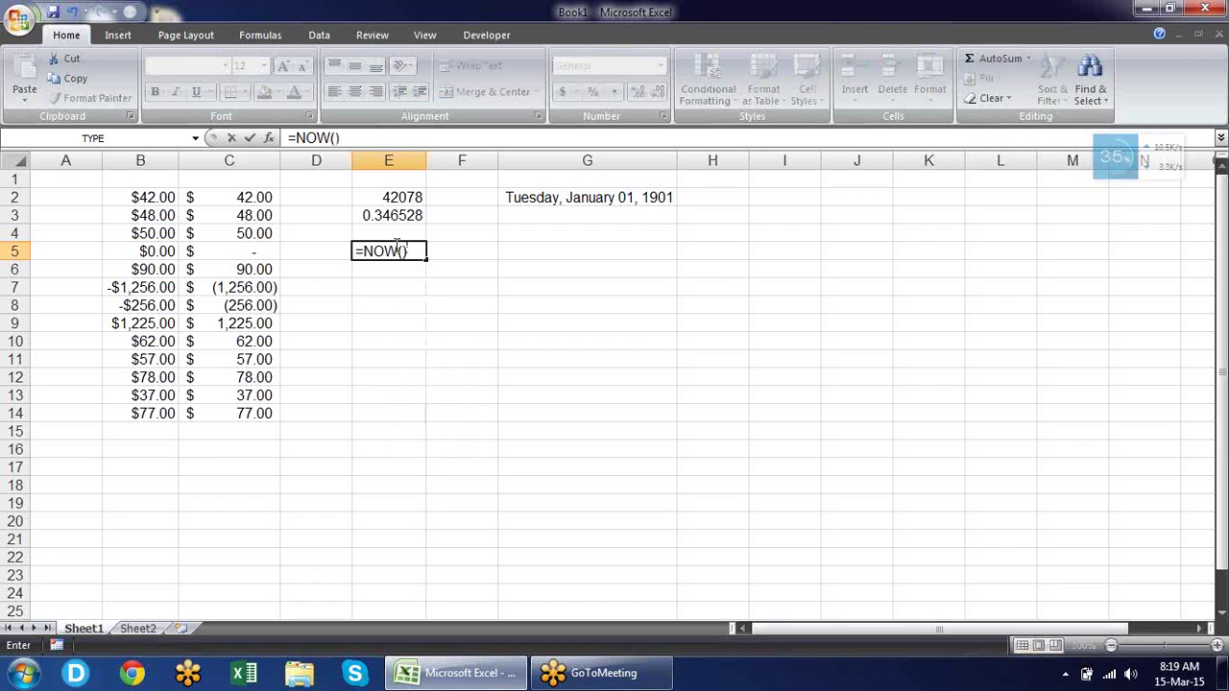
{"action": "key", "text": "Return"}
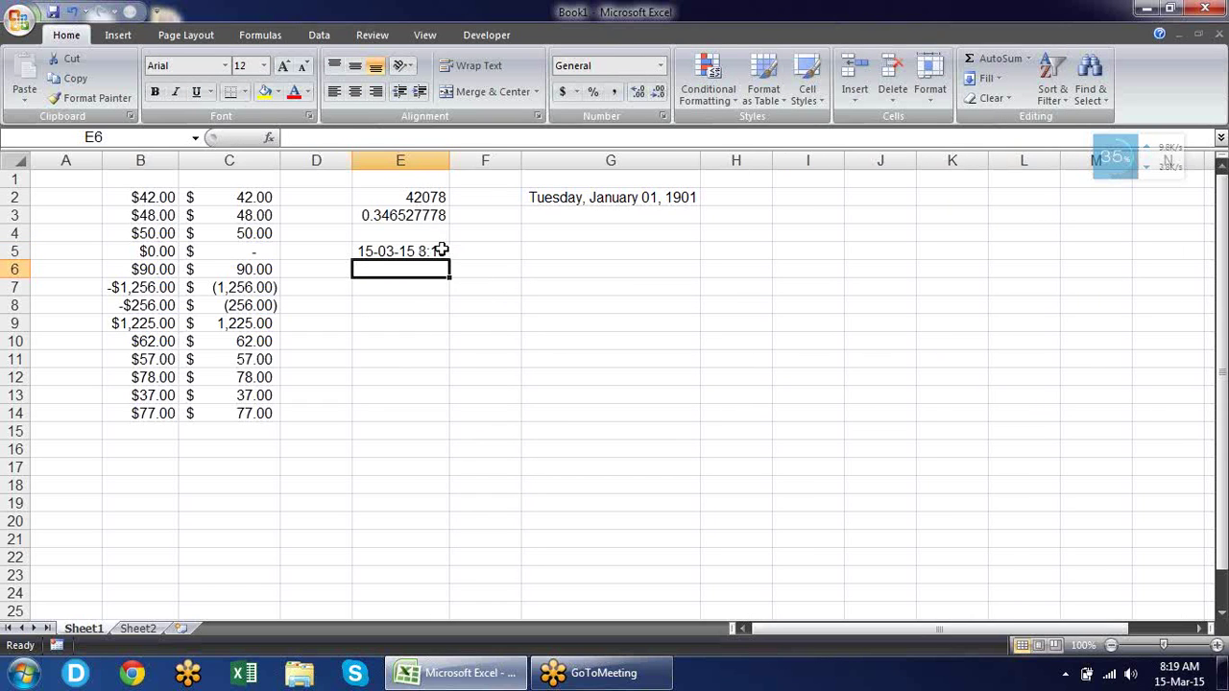
Format E5 as General to show the date-time serial 42078.34698.
{"action": "left_click", "coordinate": [437, 251]}
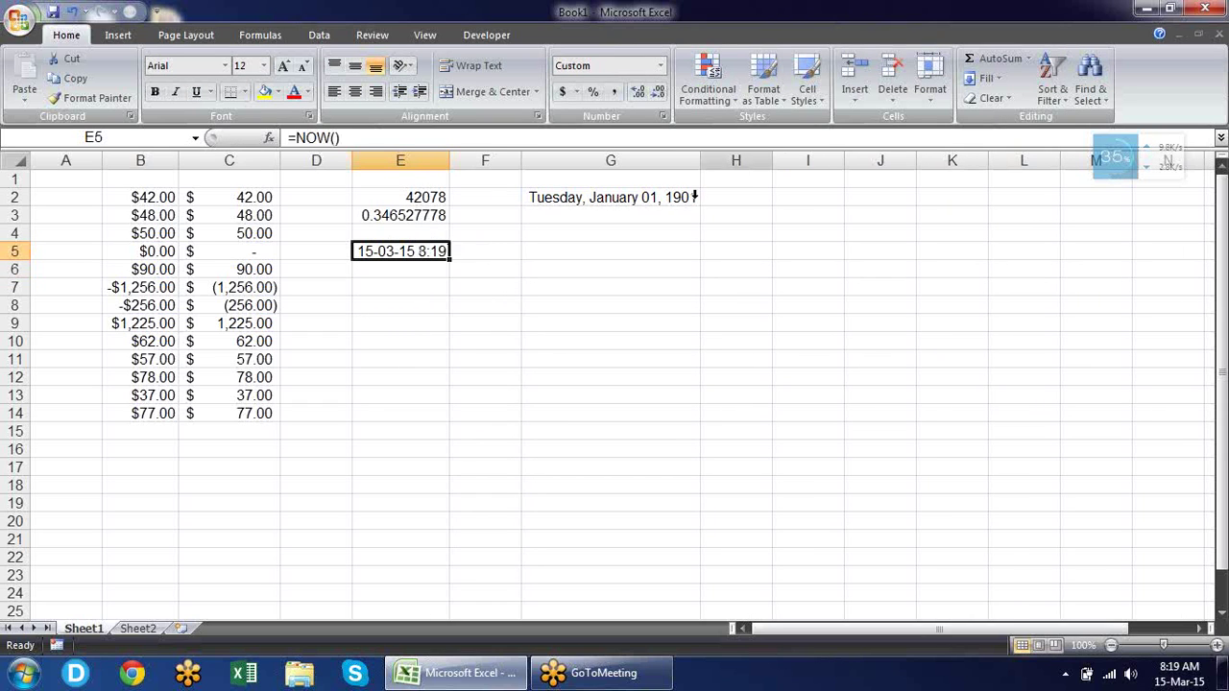
{"action": "left_click", "coordinate": [660, 65]}
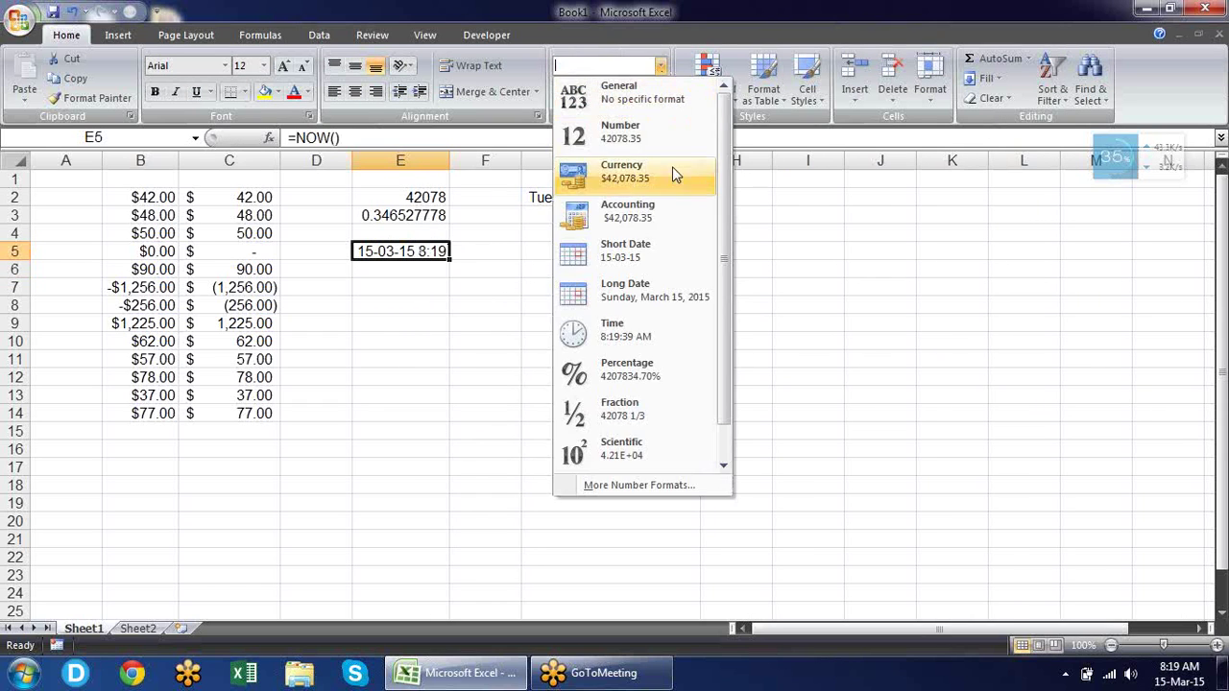
{"action": "left_click", "coordinate": [674, 91]}
{"action": "left_click", "coordinate": [590, 274]}
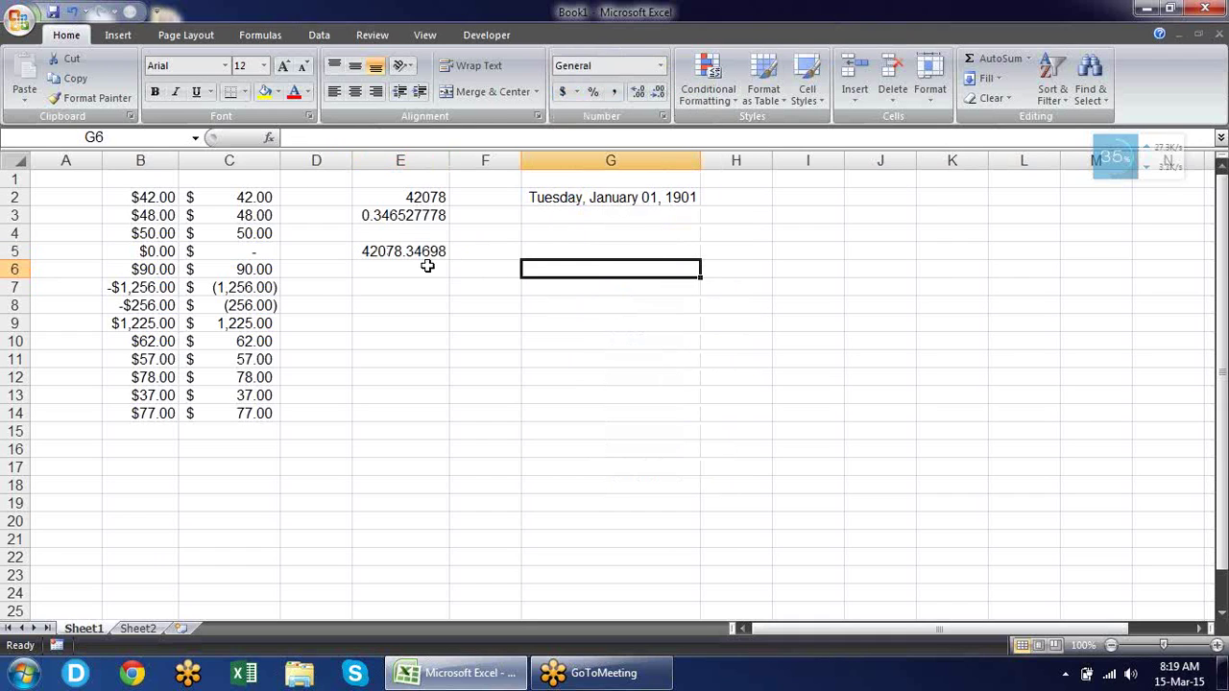
{"action": "left_click", "coordinate": [428, 193]}
{"action": "left_click", "coordinate": [382, 245]}
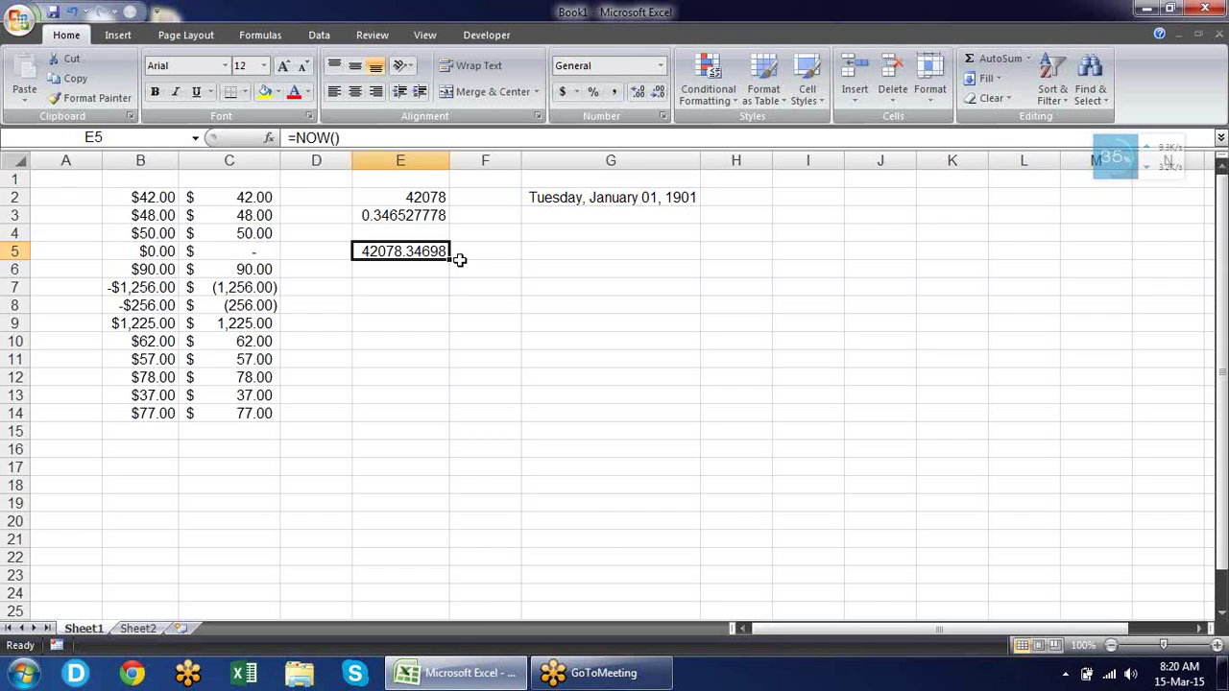
Enter =1/24 in G5 and format it as Time.
{"action": "left_click", "coordinate": [605, 250]}
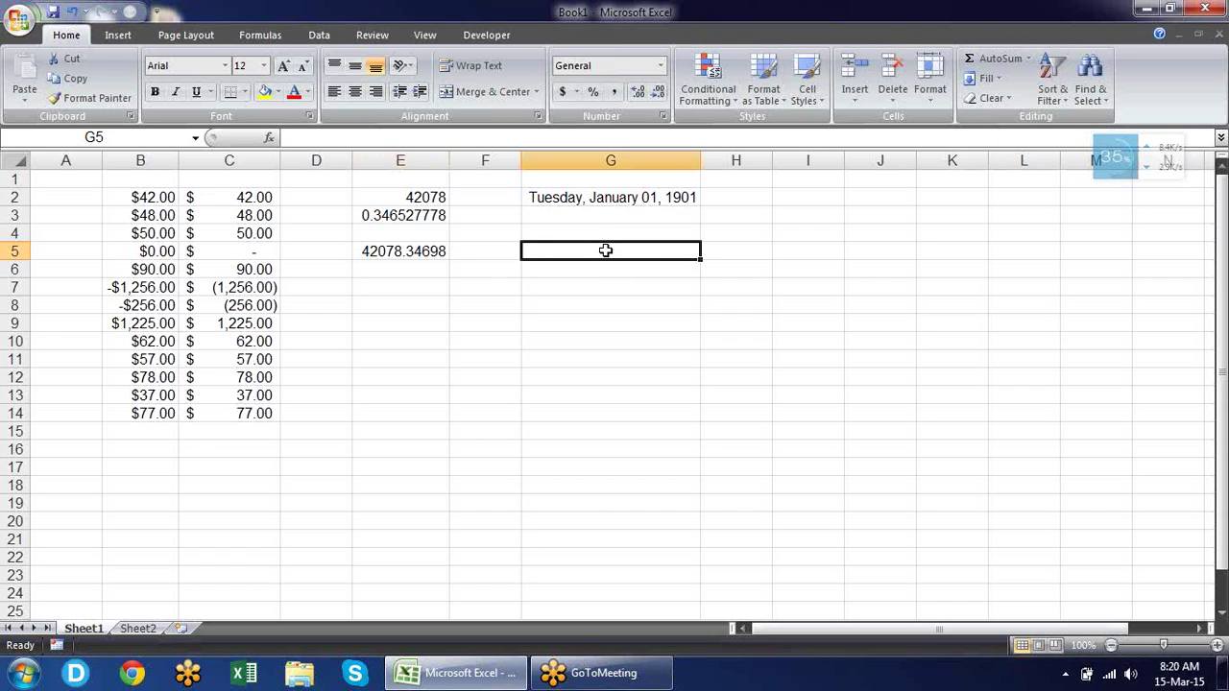
{"action": "type", "text": "1"}
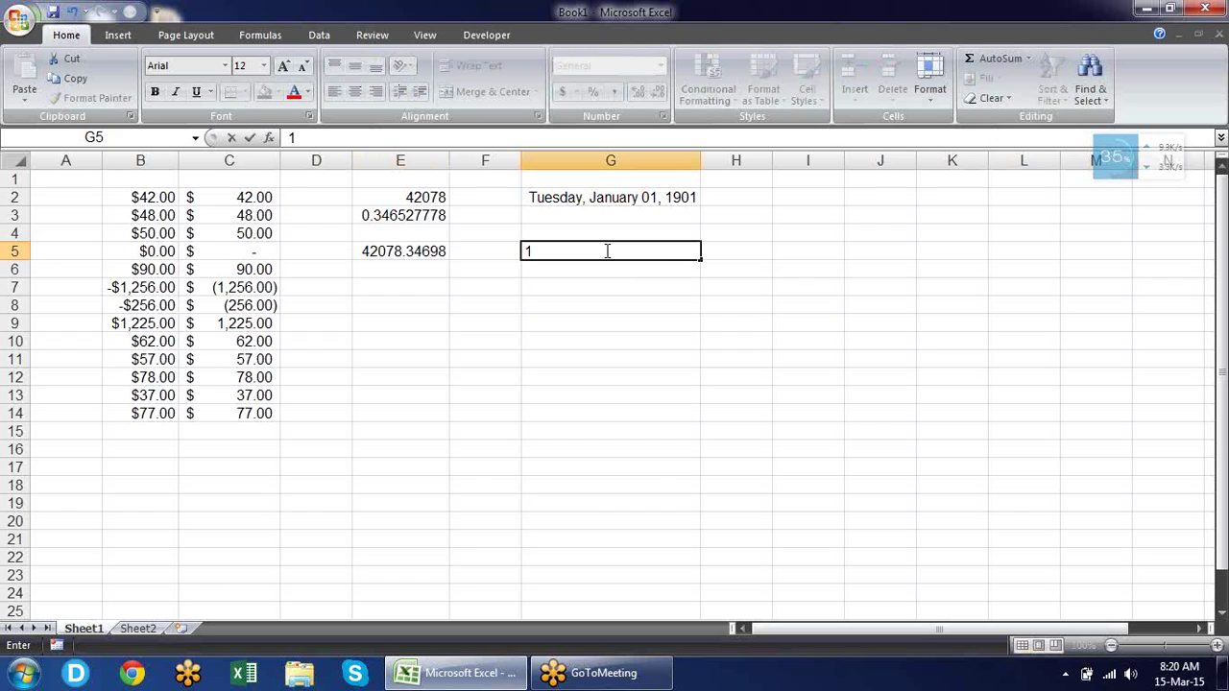
{"action": "key", "text": "BackSpace"}
{"action": "type", "text": "=1/2"}
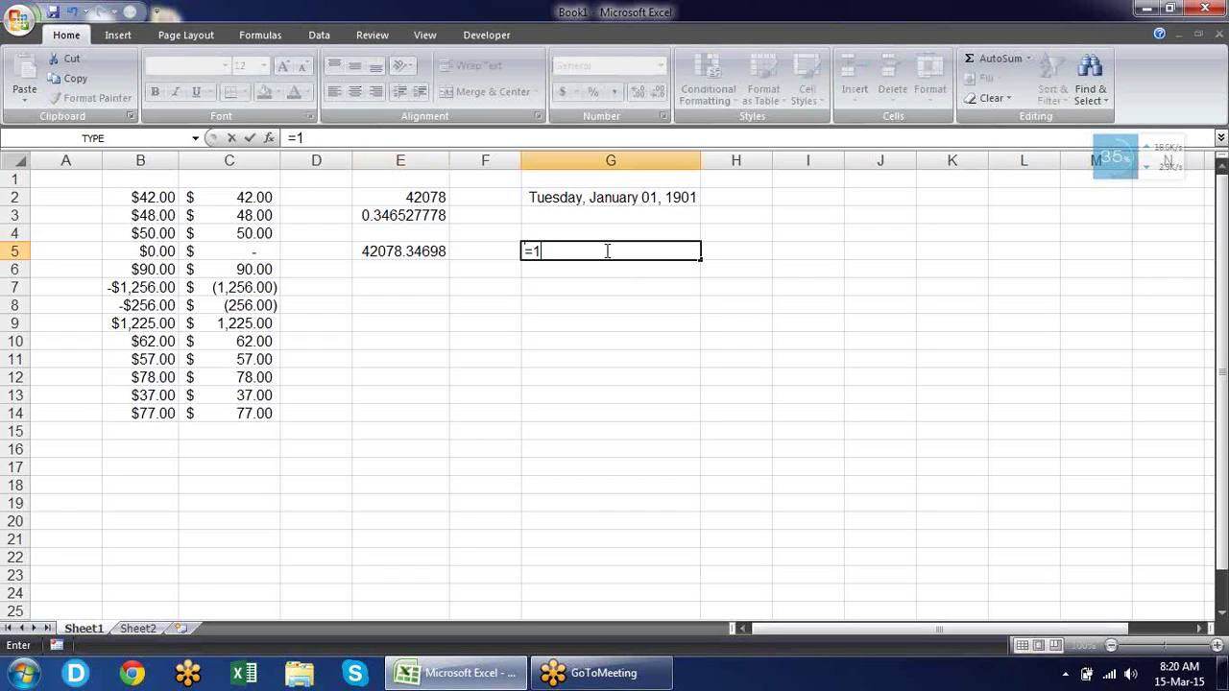
{"action": "type", "text": "4"}
{"action": "key", "text": "Return"}
{"action": "left_click", "coordinate": [605, 251]}
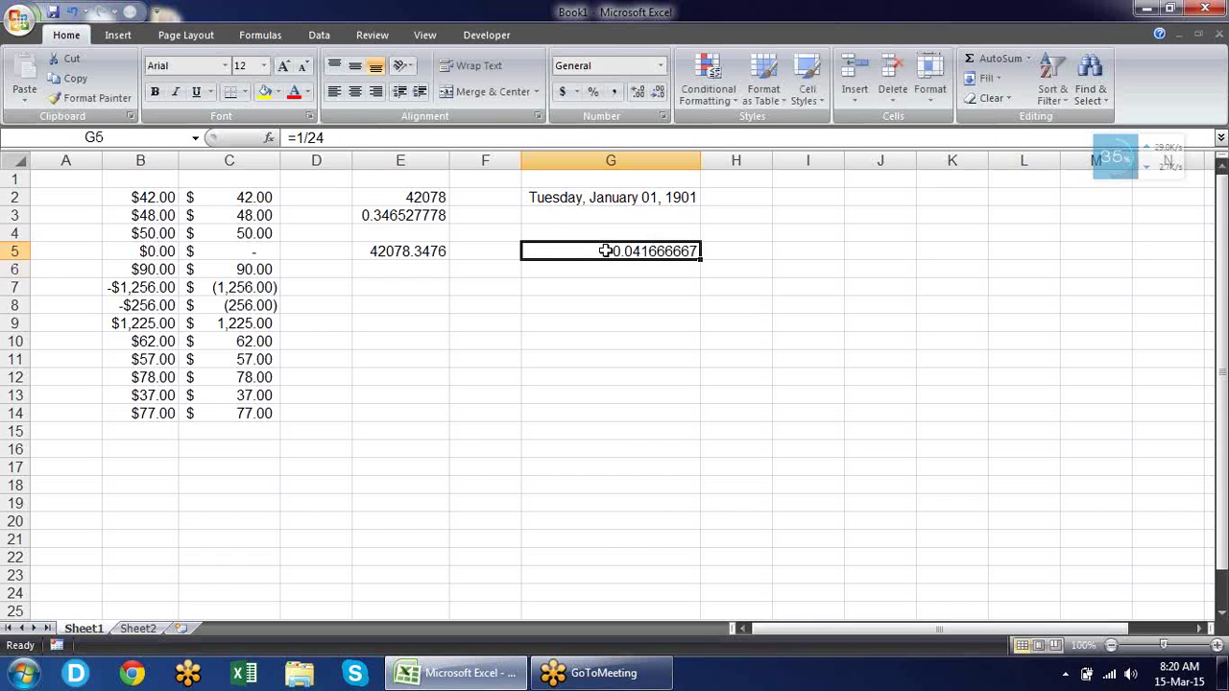
{"action": "left_click", "coordinate": [661, 67]}
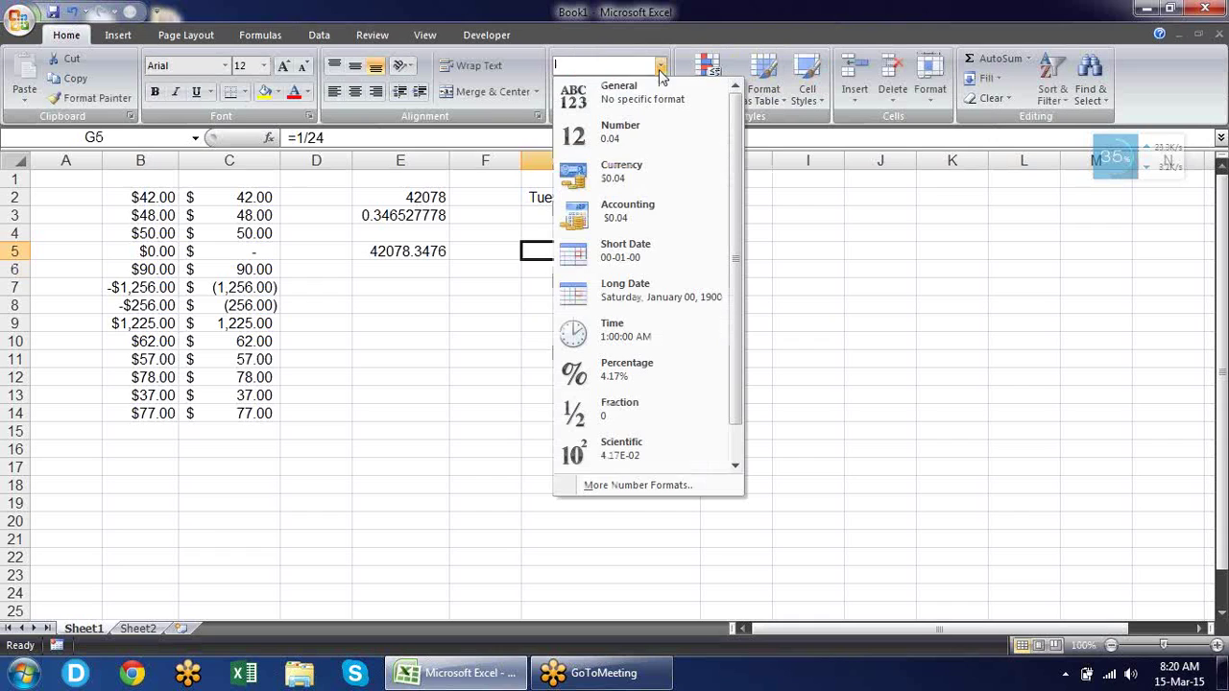
{"action": "left_click", "coordinate": [677, 341]}
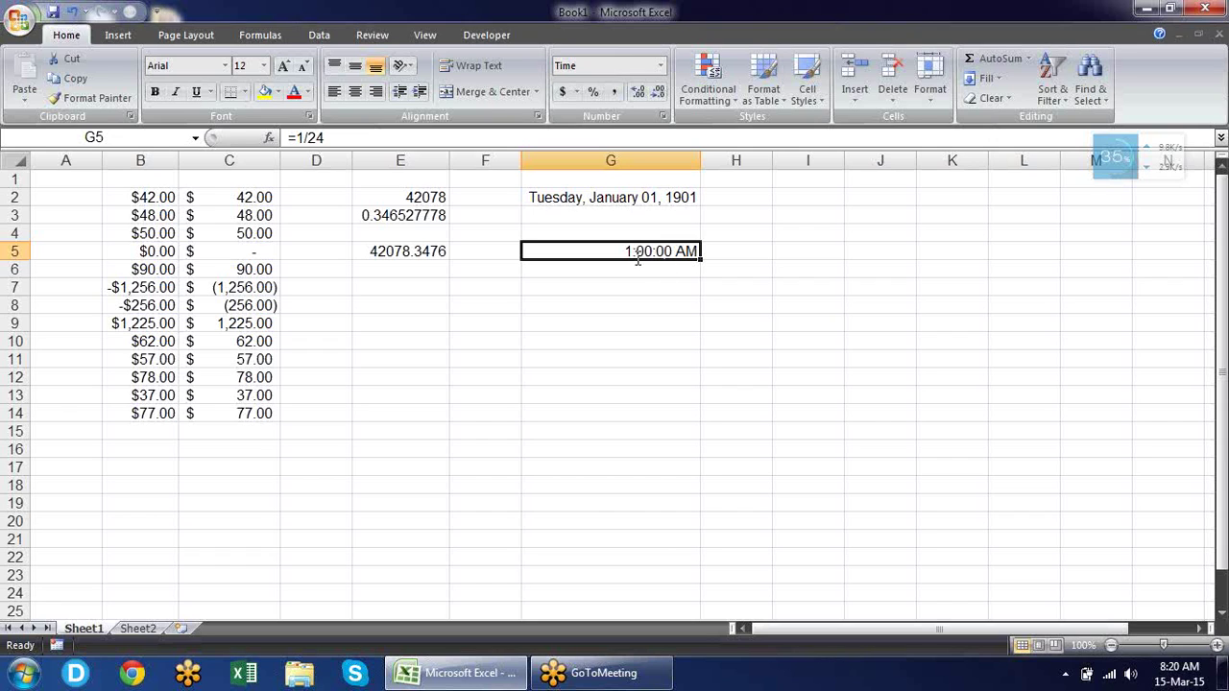
Change G5 to =2/24 and return it to General, showing 0.083333333.
{"action": "left_click", "coordinate": [298, 137]}
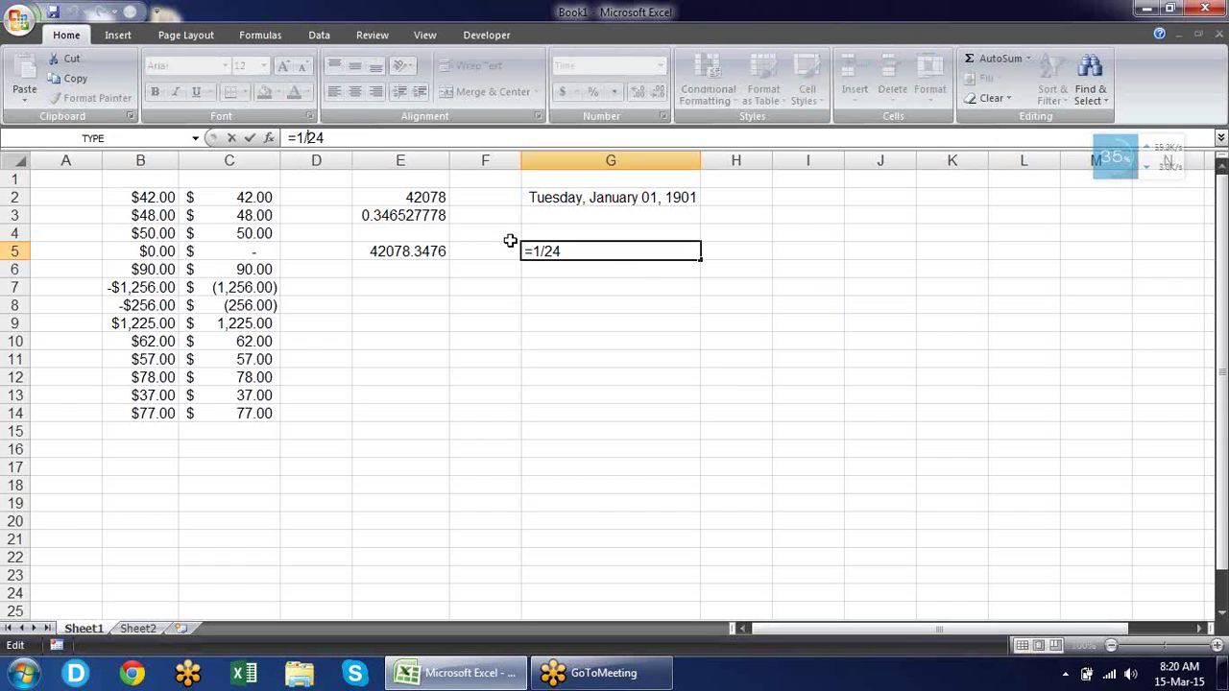
{"action": "key", "text": "Delete"}
{"action": "key", "text": "BackSpace"}
{"action": "type", "text": "2/"}
{"action": "key", "text": "Return"}
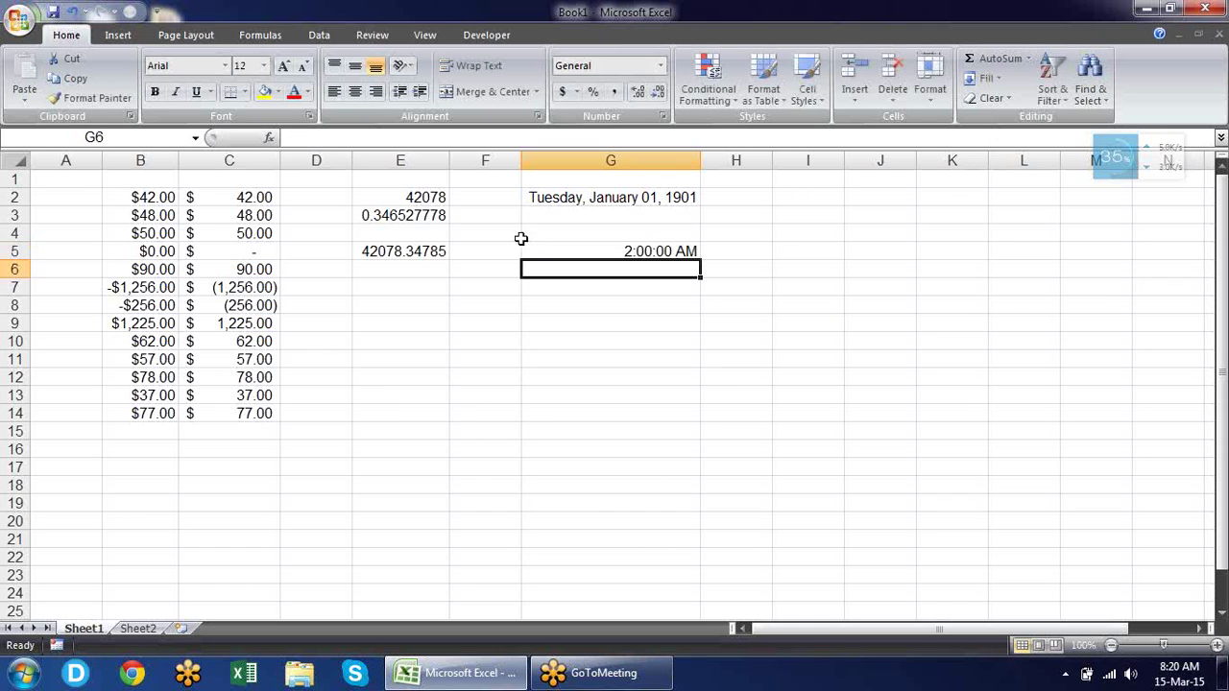
{"action": "key", "text": "Up"}
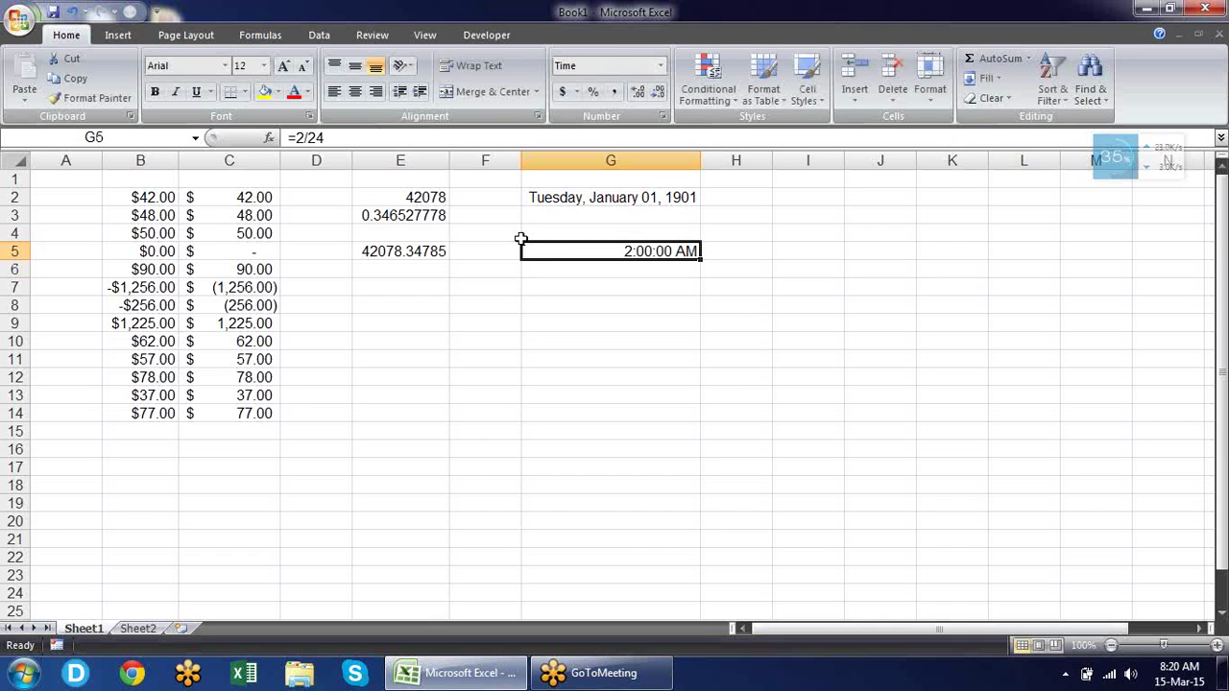
{"action": "key", "text": "F2"}
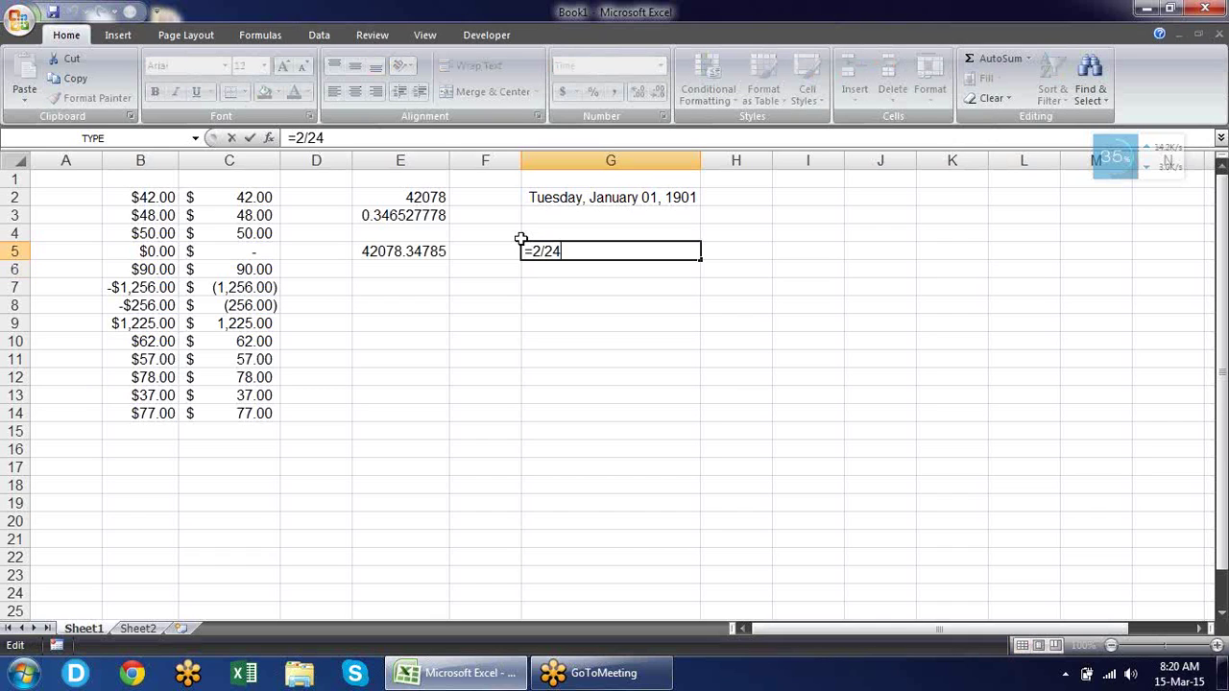
{"action": "key", "text": "ctrl+Return"}
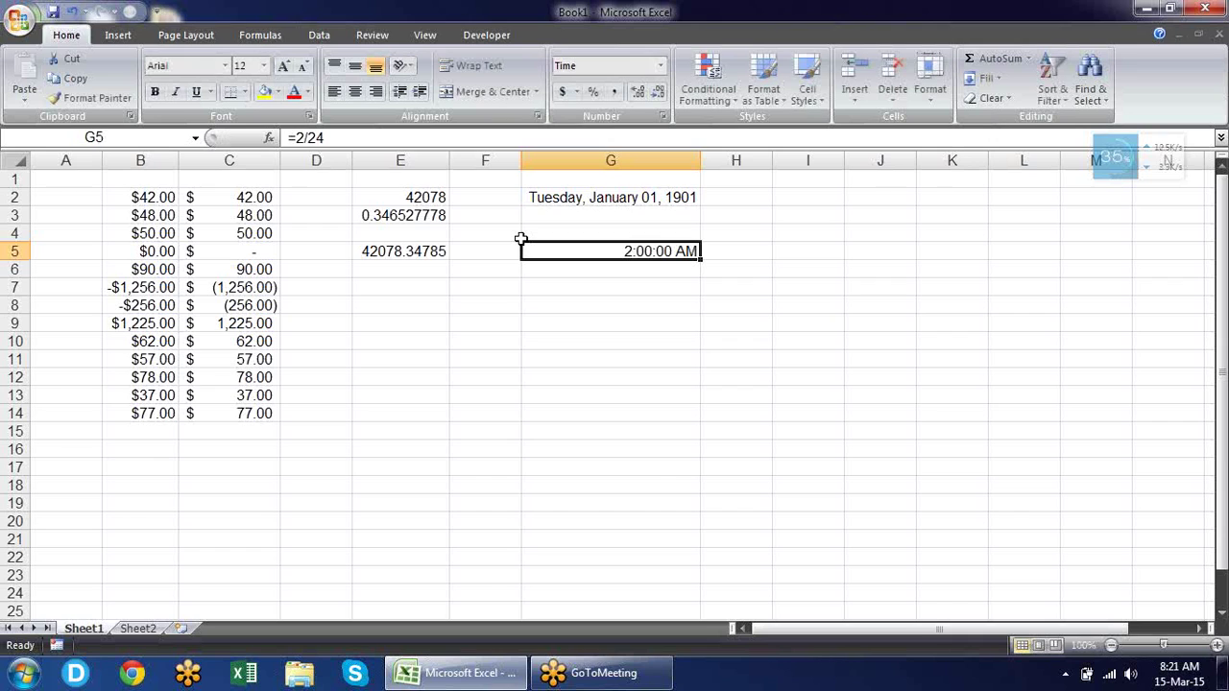
{"action": "key", "text": "ctrl+shift+asciitilde"}
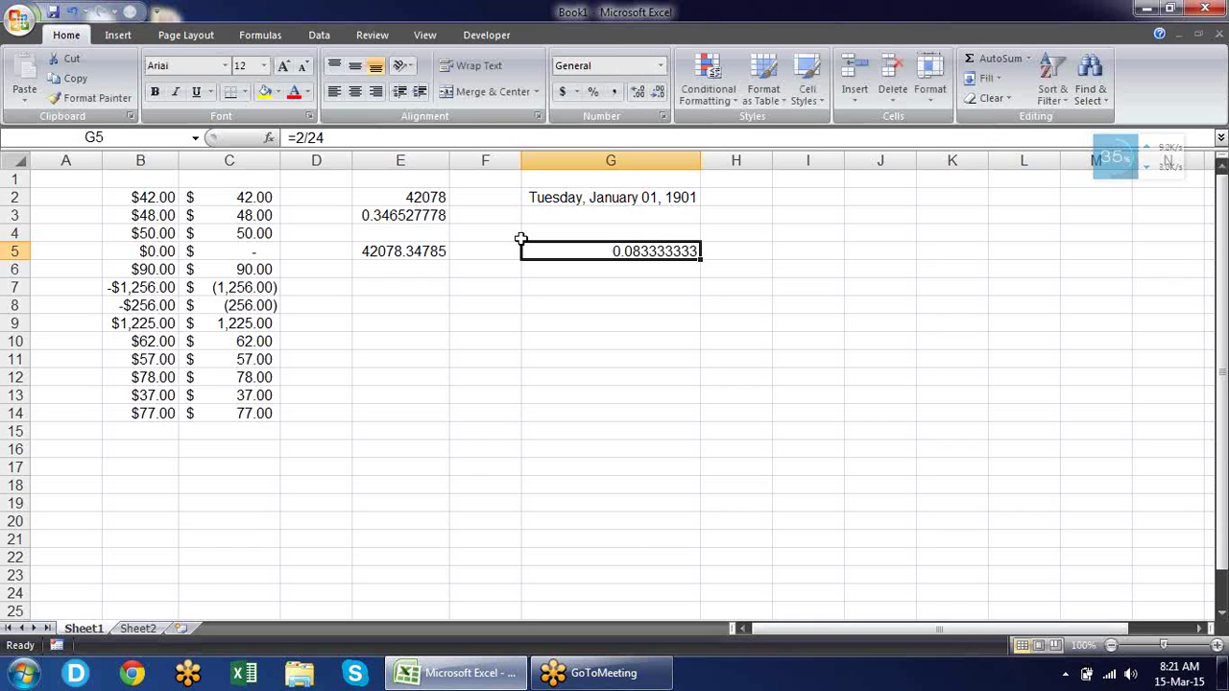
{"action": "key", "text": "Right"}
Copy the date and time from E2:E3 into E9:E10.
{"action": "key", "text": "Left"}
{"action": "key", "text": "Left"}
{"action": "key", "text": "Left"}
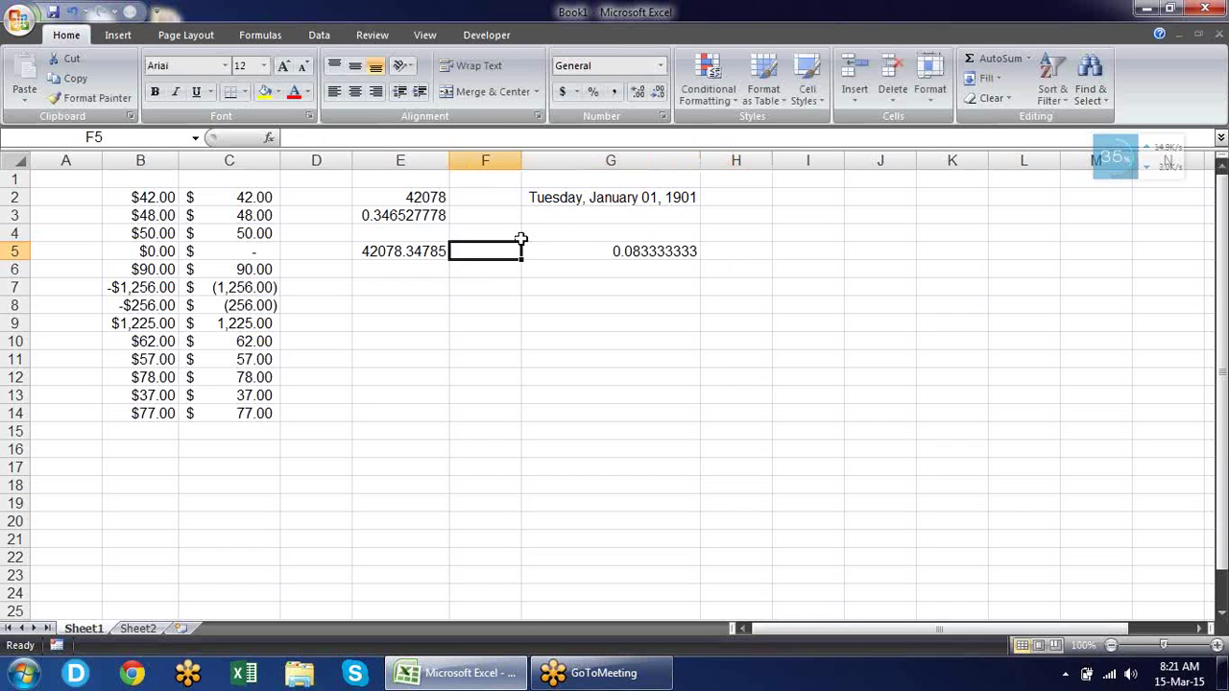
{"action": "key", "text": "Up"}
{"action": "key", "text": "Up"}
{"action": "key", "text": "Up"}
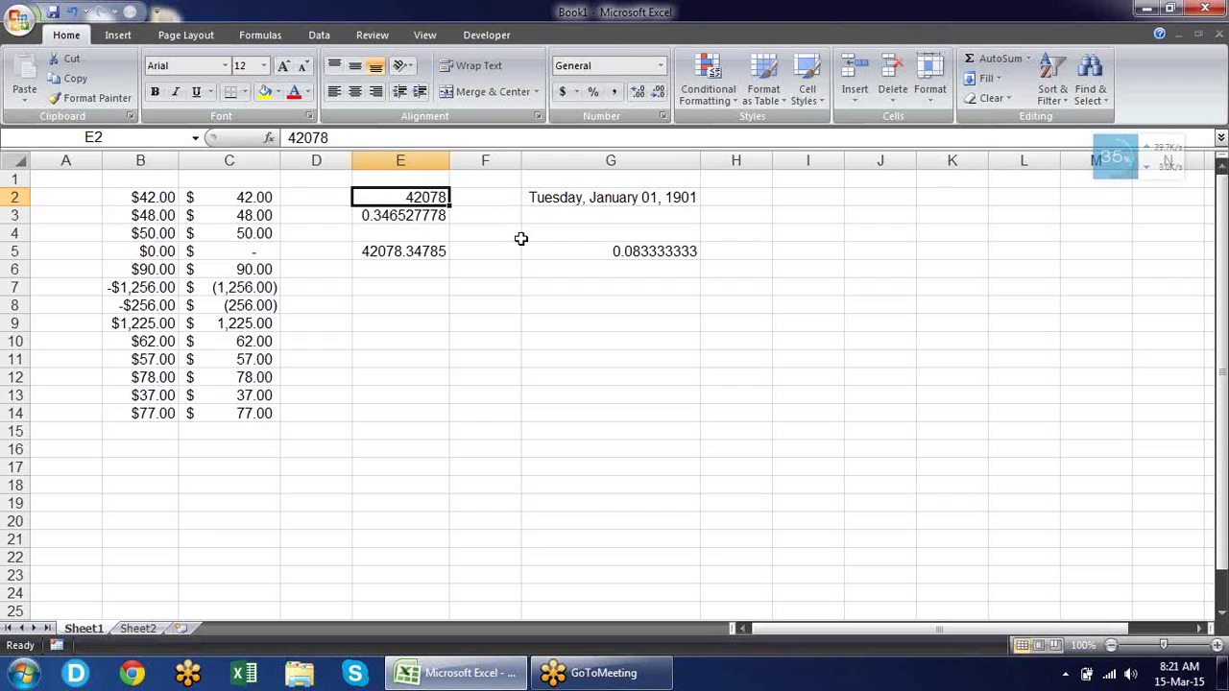
{"action": "key", "text": "shift+Down"}
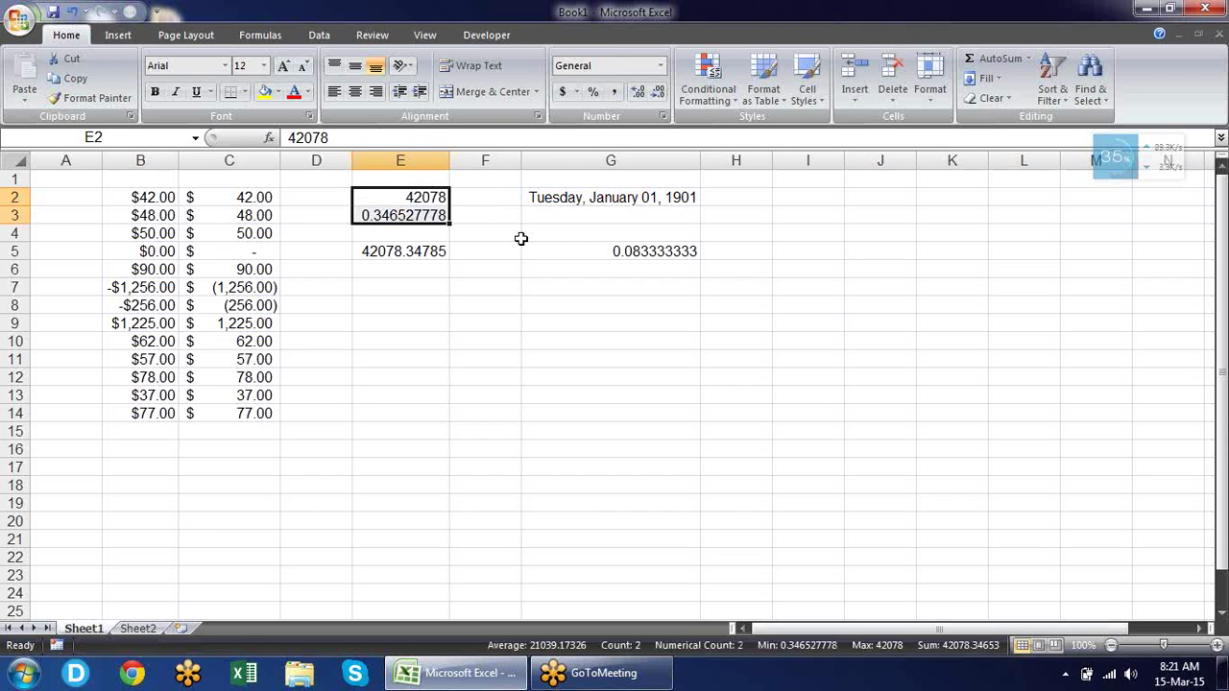
{"action": "key", "text": "ctrl+c"}
{"action": "key", "text": "Down"}
{"action": "key", "text": "Down"}
{"action": "key", "text": "Down"}
{"action": "key", "text": "Down"}
{"action": "key", "text": "Down"}
{"action": "key", "text": "Down"}
{"action": "key", "text": "Down"}
{"action": "key", "text": "Down"}
{"action": "key", "text": "Down"}
{"action": "key", "text": "Up"}
{"action": "key", "text": "Up"}
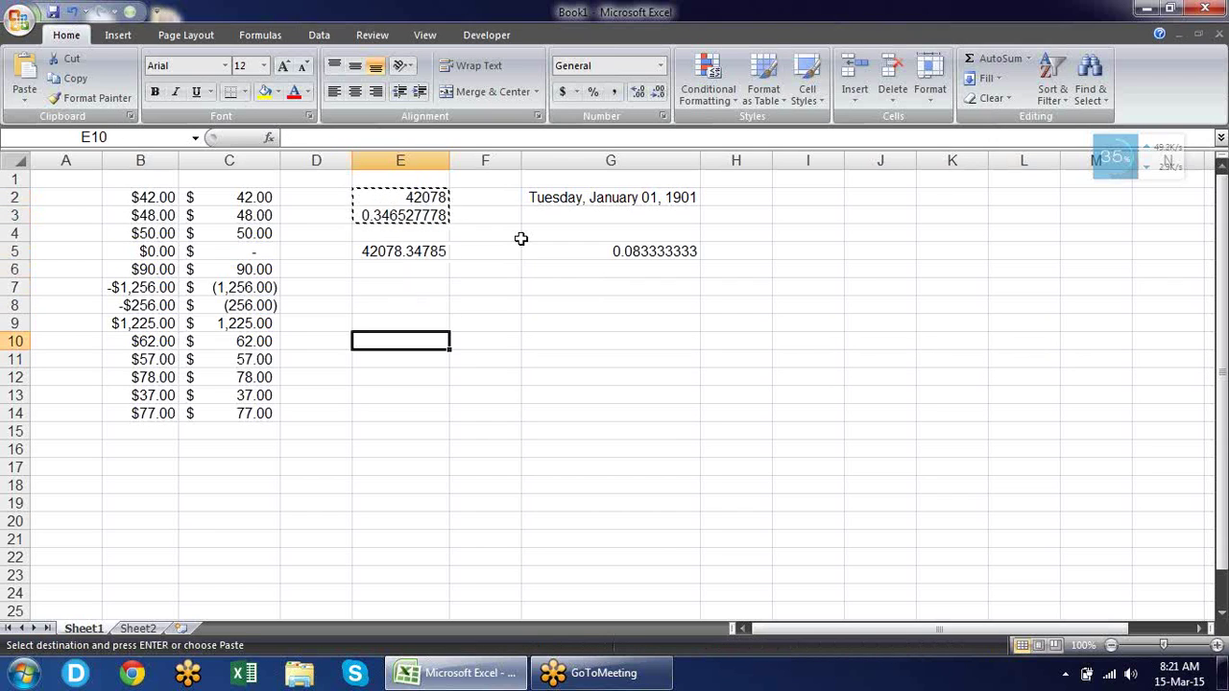
{"action": "key", "text": "Return"}
Enter 1 in F9 and the formula =E9+F9 in G9.
{"action": "key", "text": "Right"}
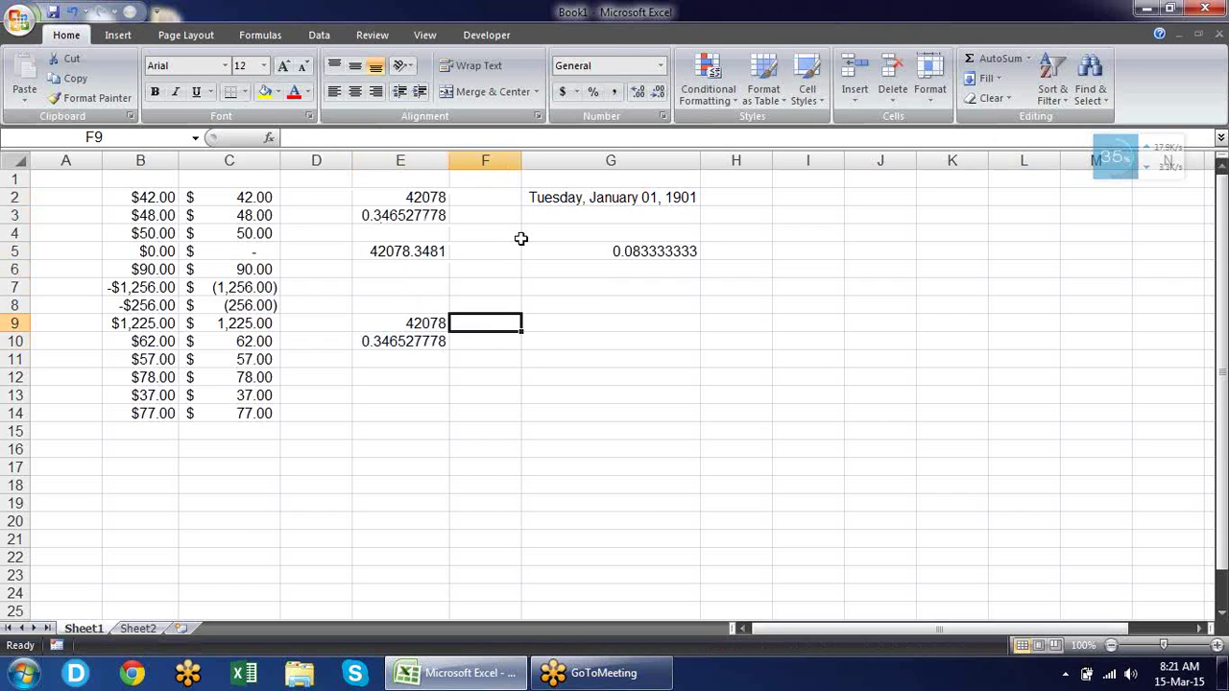
{"action": "type", "text": "1"}
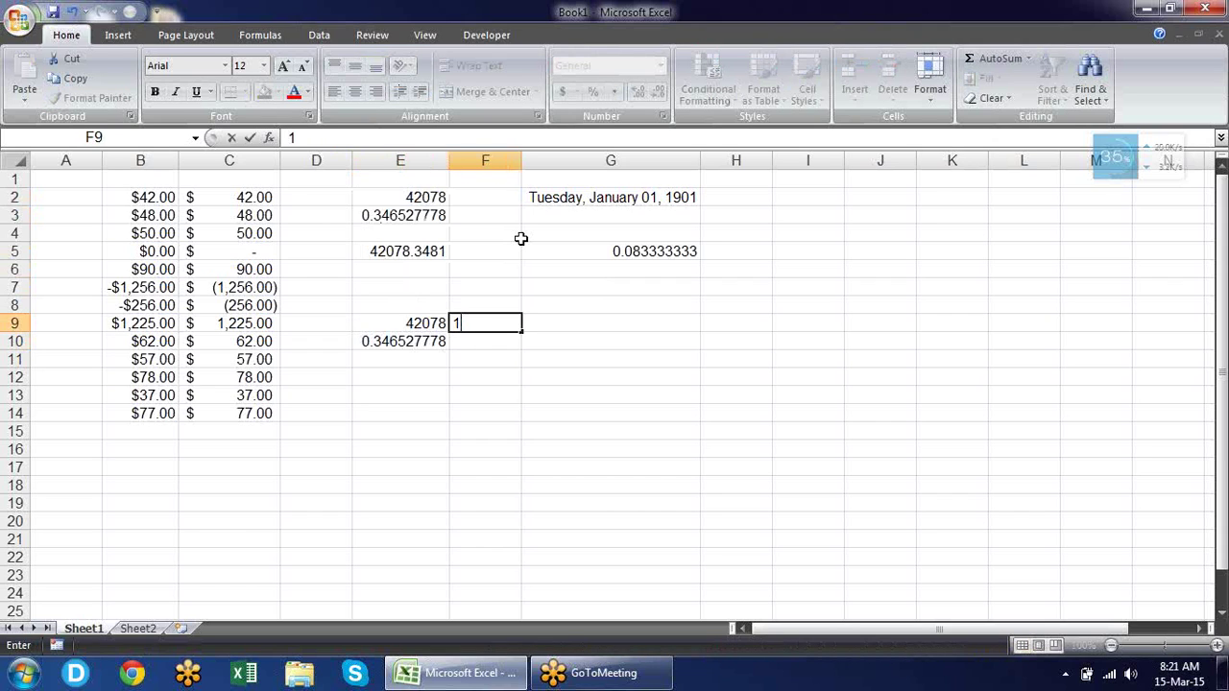
{"action": "key", "text": "Right"}
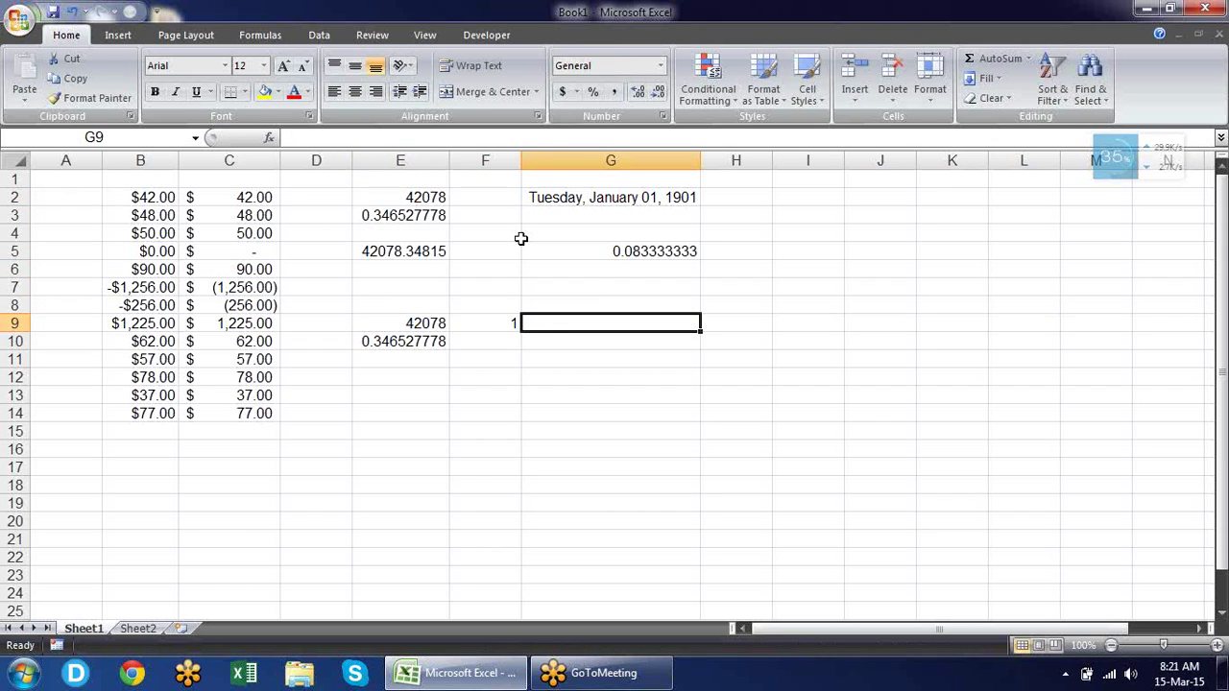
{"action": "type", "text": "="}
{"action": "key", "text": "Left"}
{"action": "key", "text": "Left"}
{"action": "type", "text": "+"}
{"action": "key", "text": "Left"}
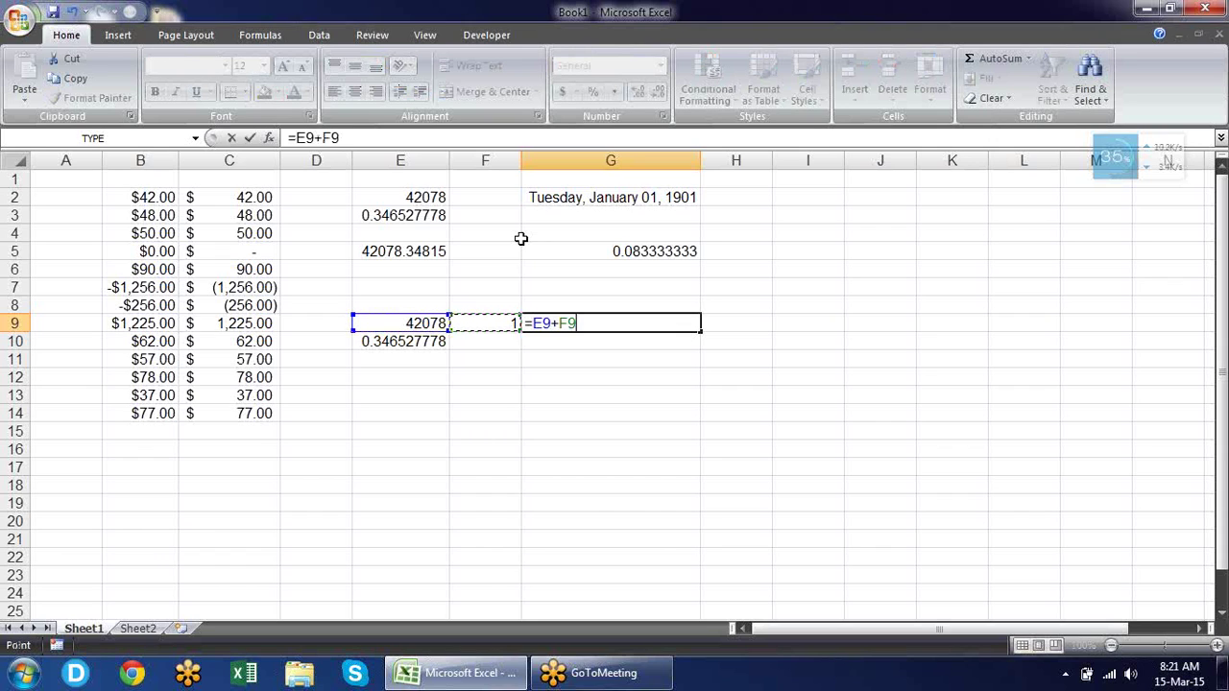
{"action": "key", "text": "Return"}
Format G9 and E9 as dates (16-Mar-15, 15-Mar-15); try then revert a time format on E10.
{"action": "key", "text": "Up"}
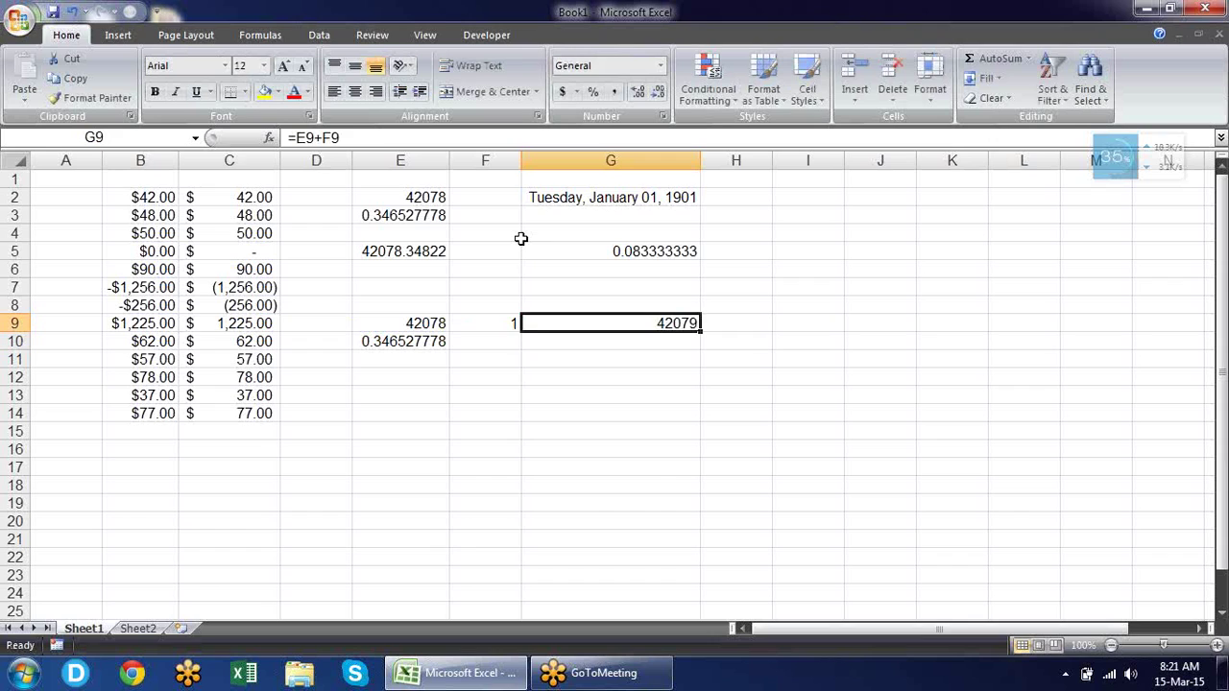
{"action": "key", "text": "ctrl+shift+3"}
{"action": "key", "text": "Left"}
{"action": "key", "text": "Left"}
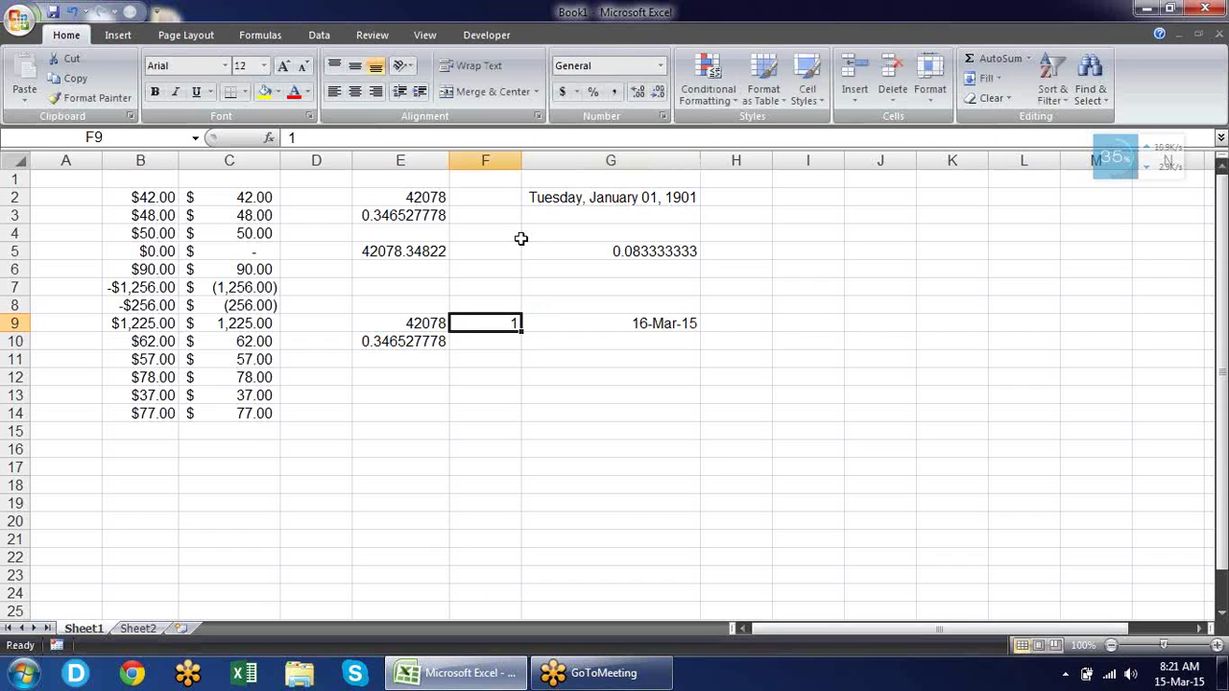
{"action": "key", "text": "ctrl+shift+3"}
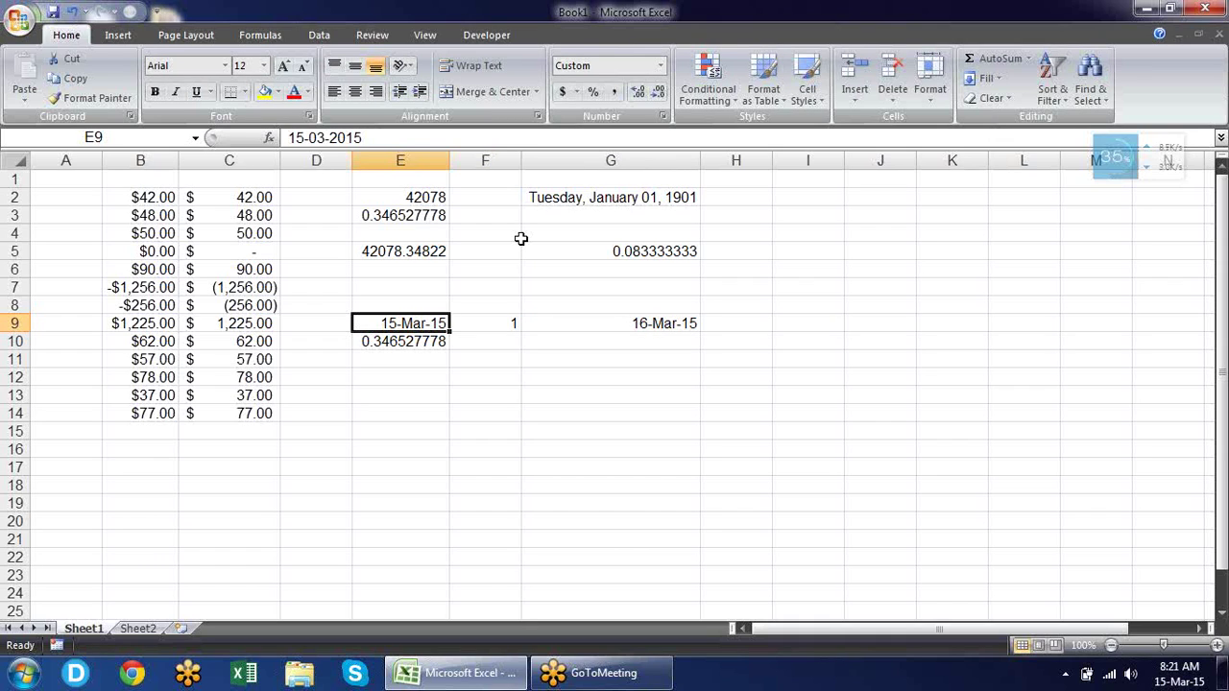
{"action": "key", "text": "Down"}
{"action": "key", "text": "ctrl+shift+2"}
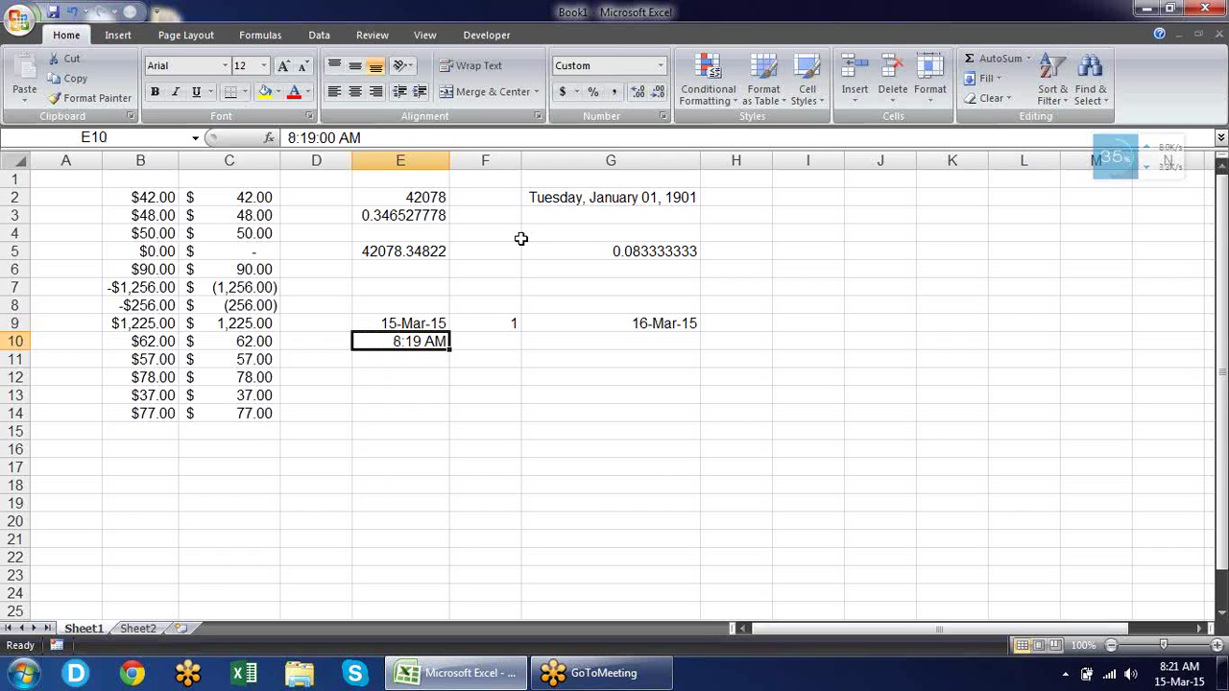
{"action": "key", "text": "ctrl+shift+grave"}
Put 1 in F10, fill the formula down into G10, and format G10 and E10 as times.
{"action": "key", "text": "Right"}
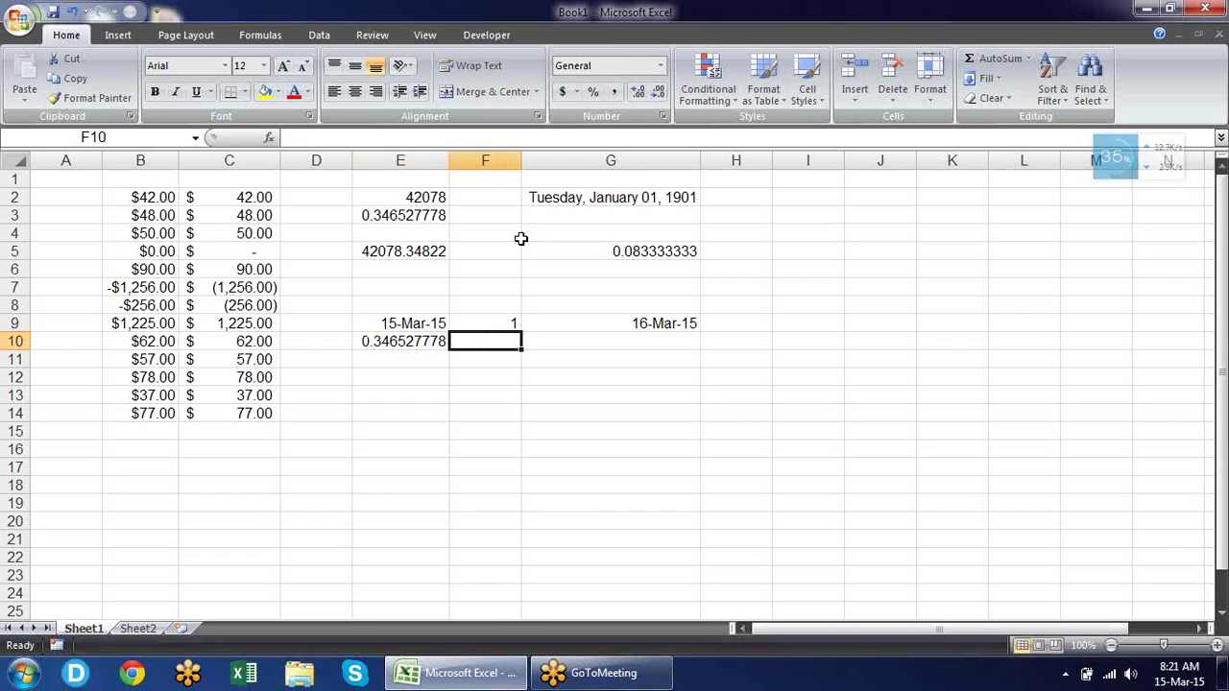
{"action": "type", "text": "1"}
{"action": "key", "text": "Tab"}
{"action": "key", "text": "ctrl+d"}
{"action": "key", "text": "ctrl+shift+grave"}
{"action": "key", "text": "Left"}
{"action": "key", "text": "Left"}
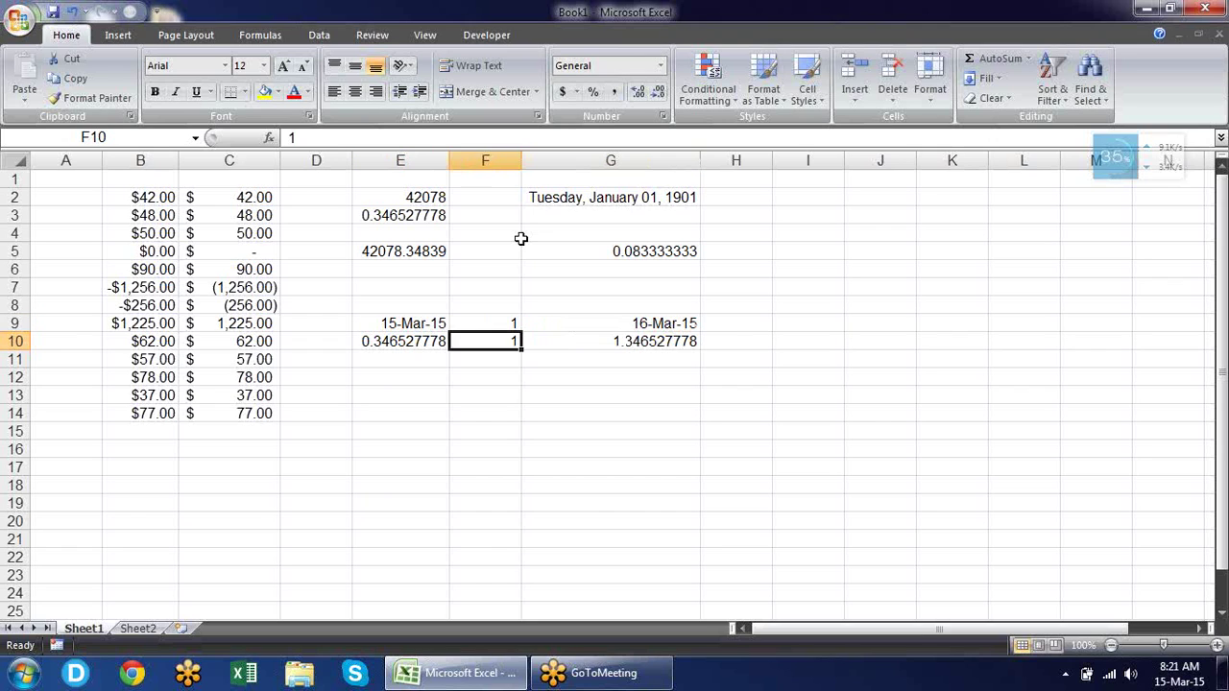
{"action": "key", "text": "Right"}
{"action": "key", "text": "Right"}
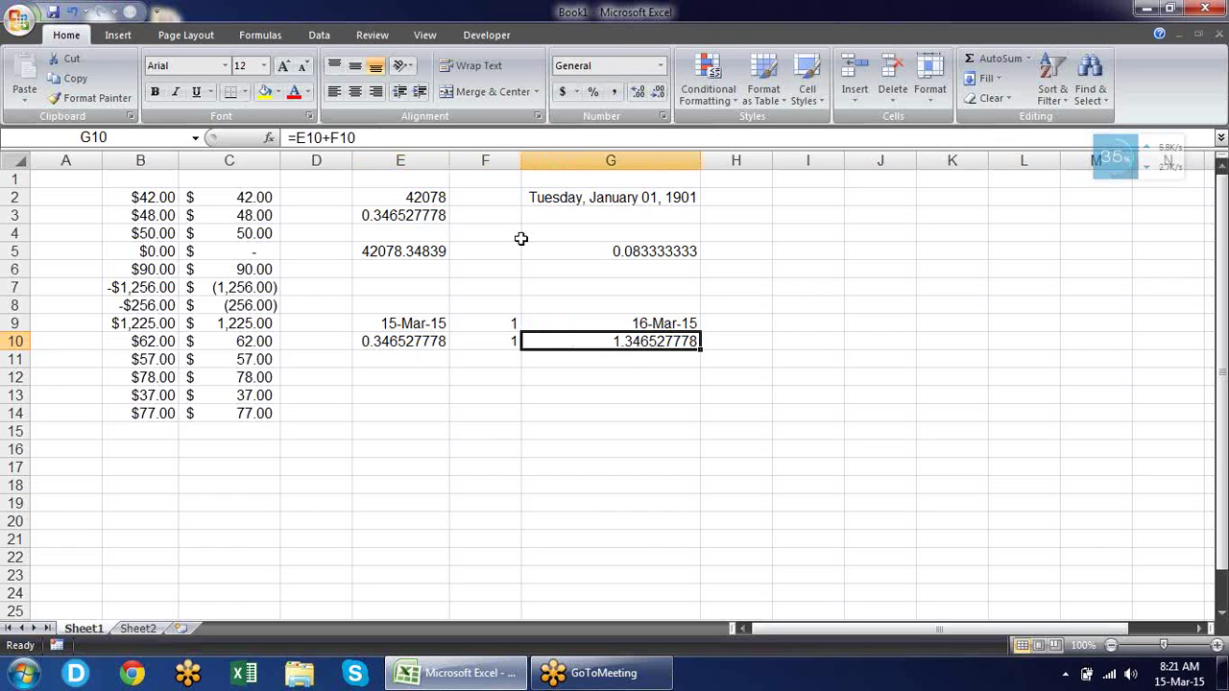
{"action": "key", "text": "ctrl+shift+2"}
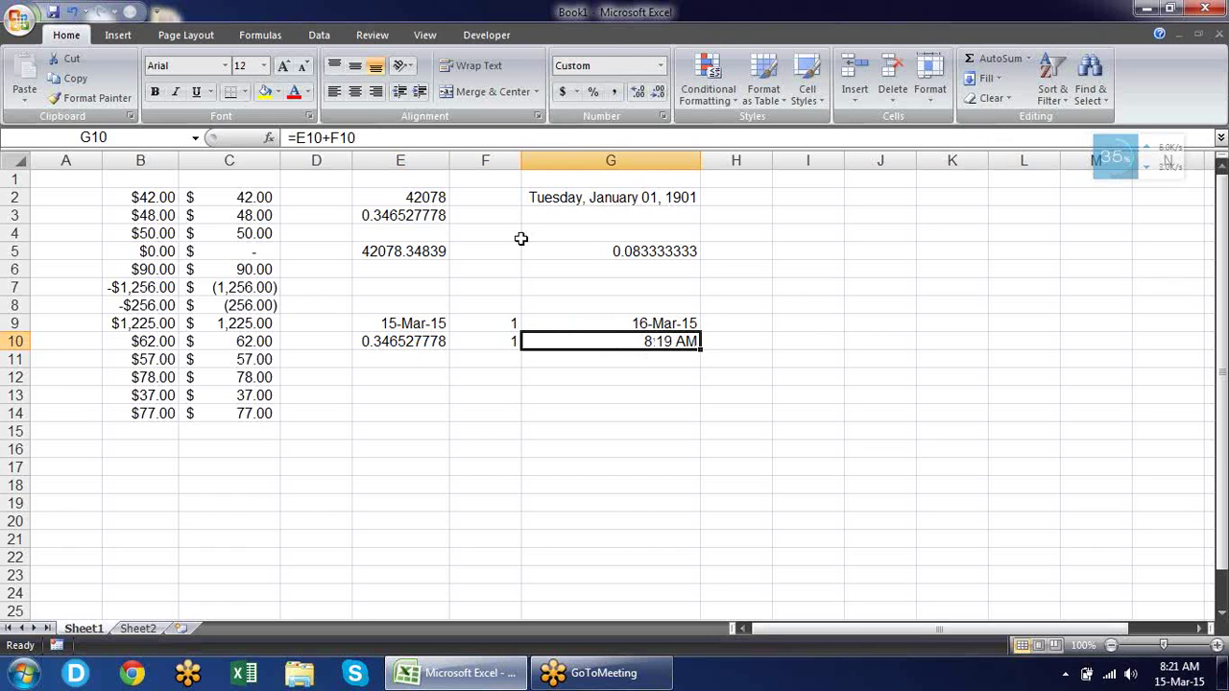
{"action": "key", "text": "Left"}
{"action": "key", "text": "Left"}
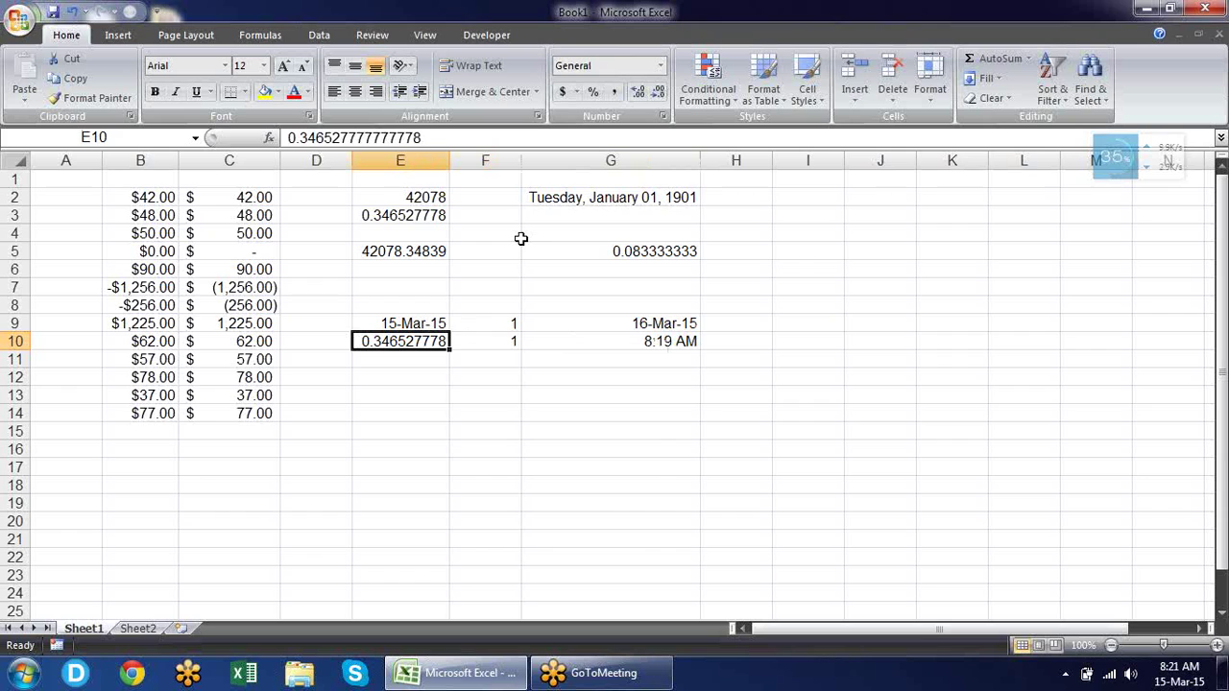
{"action": "key", "text": "ctrl+shift+2"}
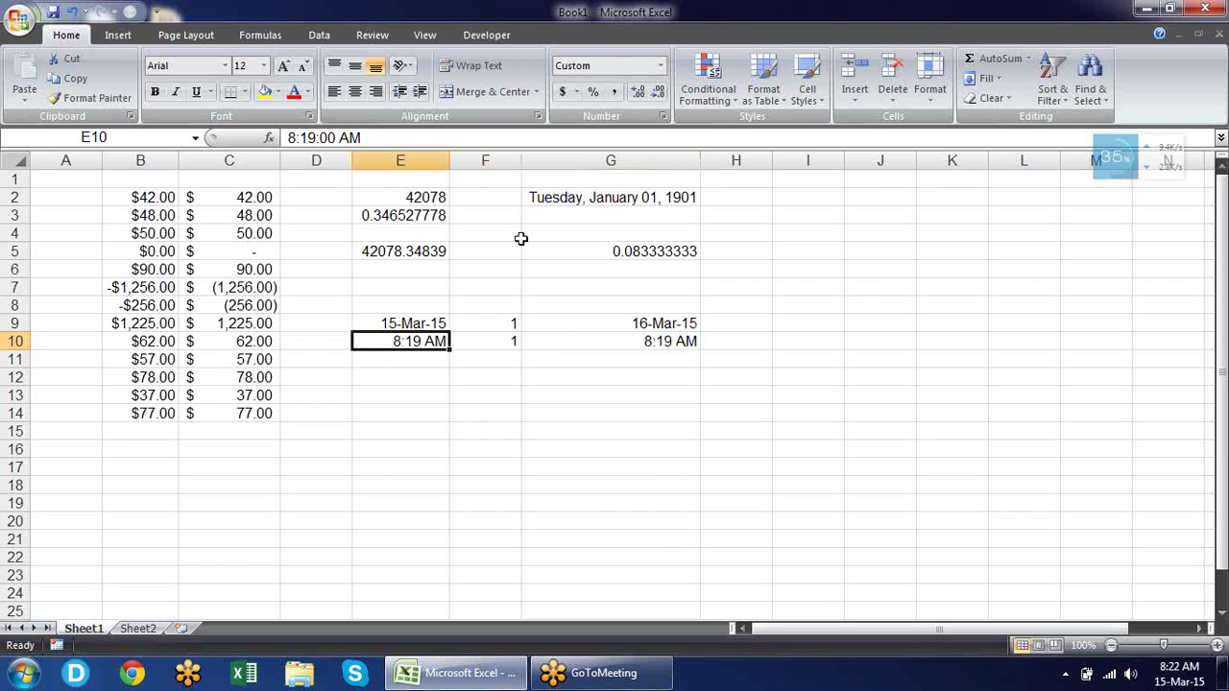
Rewrite G10 as =E10+(F10/24) so it shows 9:19 AM.
{"action": "key", "text": "Right"}
{"action": "key", "text": "Right"}
{"action": "key", "text": "Right"}
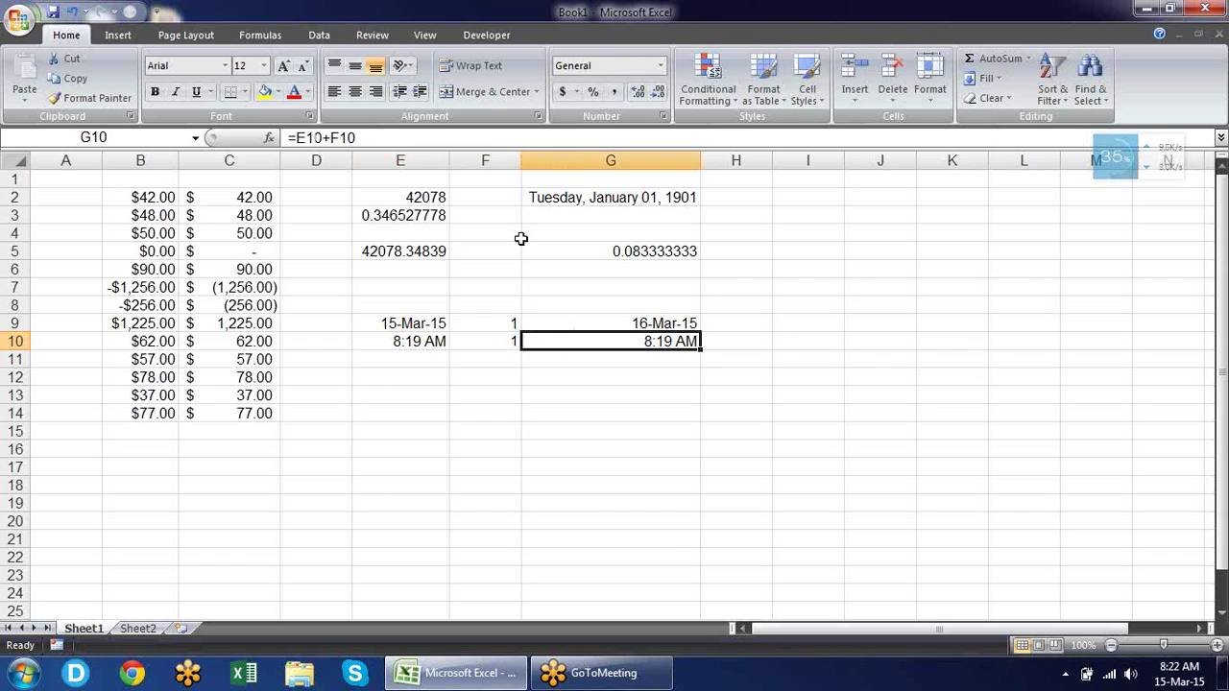
{"action": "key", "text": "Left"}
{"action": "key", "text": "Left"}
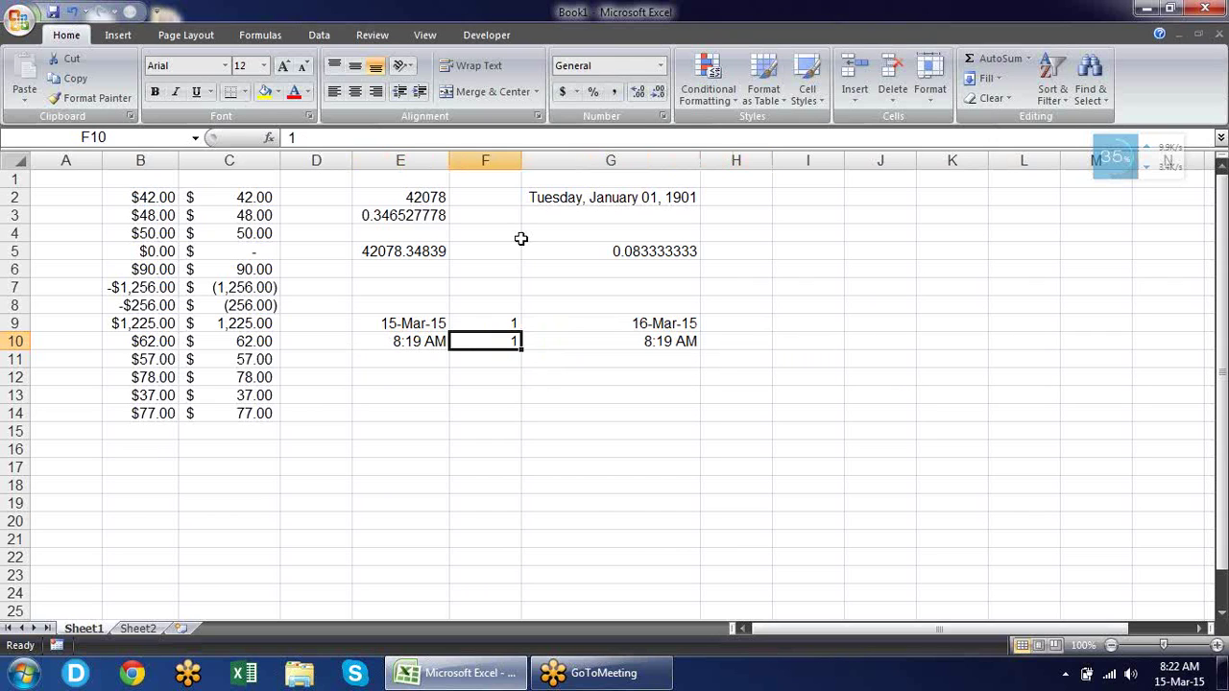
{"action": "key", "text": "Right"}
{"action": "type", "text": "=E10+F10"}
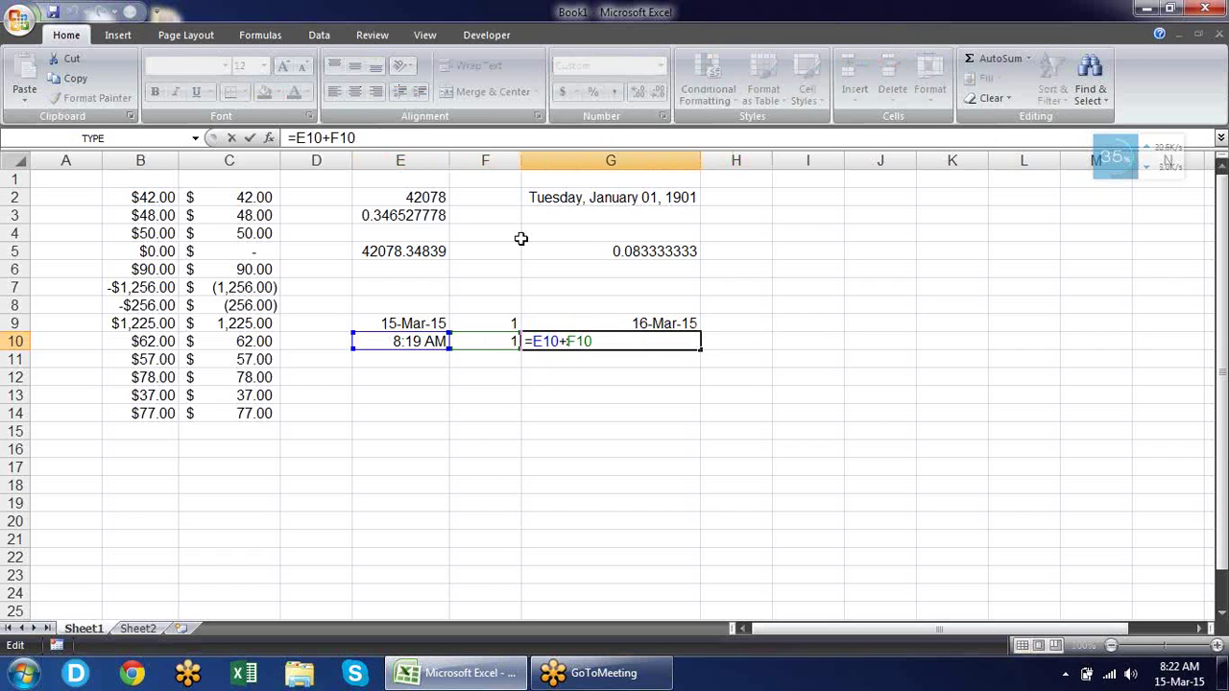
{"action": "type", "text": "("}
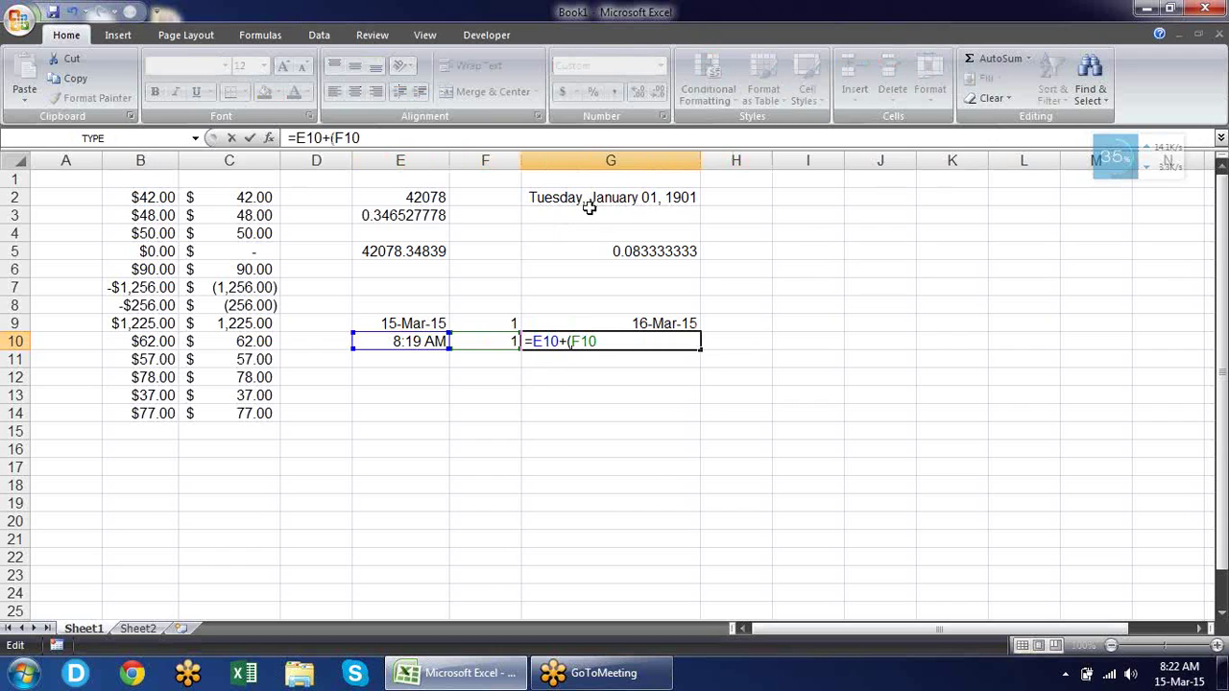
{"action": "type", "text": "/24)"}
{"action": "key", "text": "Return"}
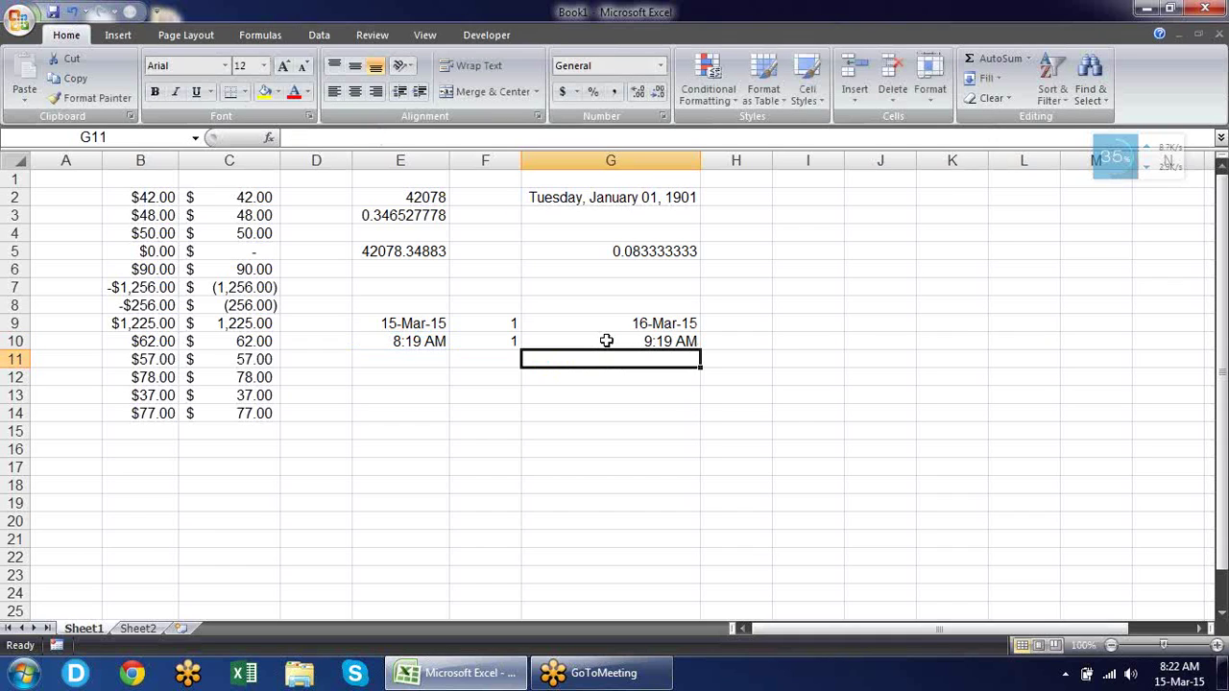
{"action": "key", "text": "Up"}
{"action": "key", "text": "Up"}
{"action": "key", "text": "Up"}
{"action": "key", "text": "Up"}
{"action": "key", "text": "Up"}
{"action": "key", "text": "Up"}
{"action": "key", "text": "Up"}
{"action": "key", "text": "Up"}
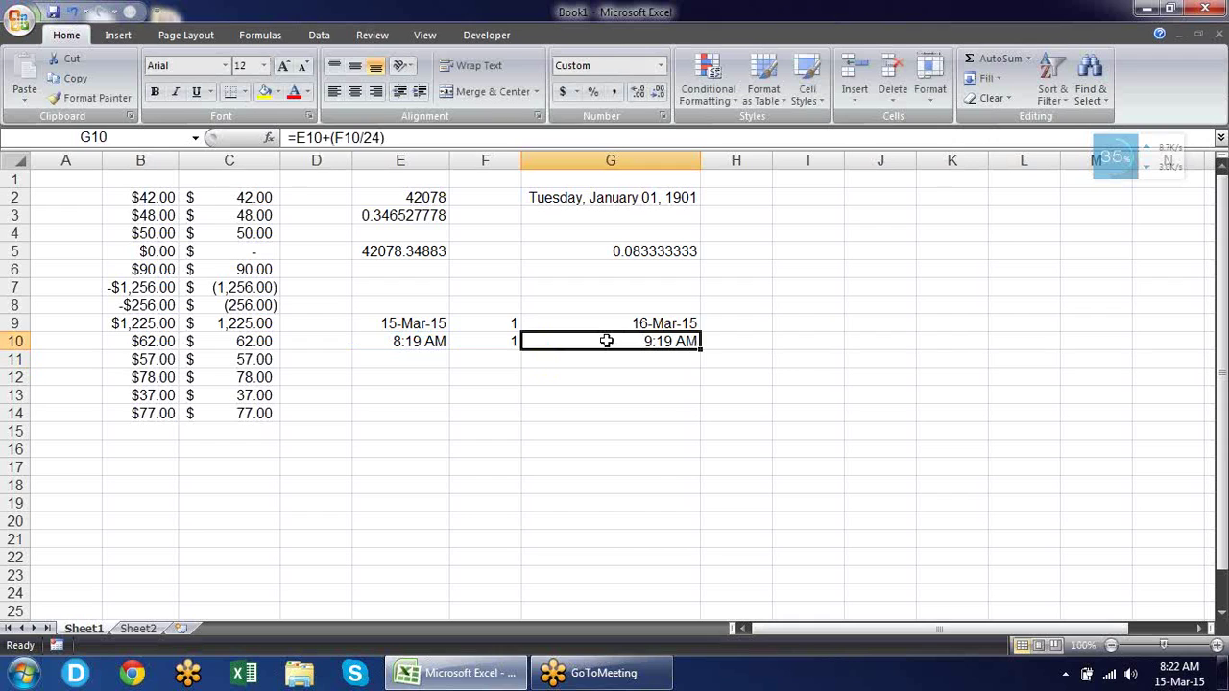
{"action": "key", "text": "Up"}
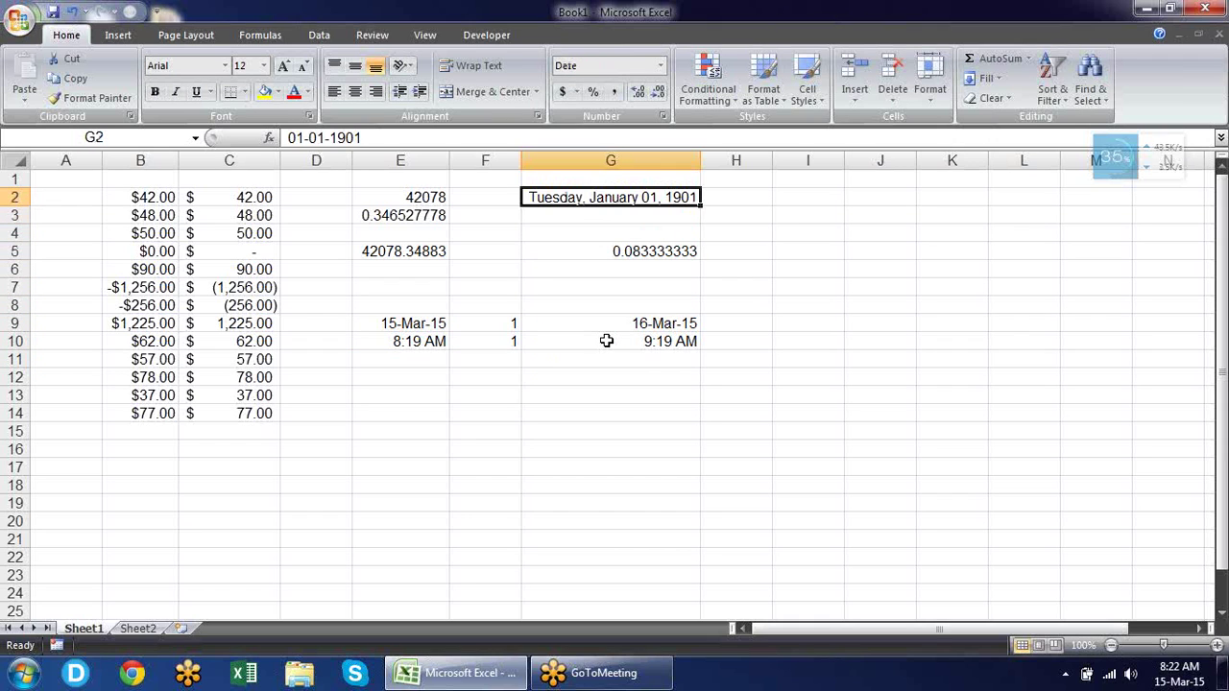
{"action": "key", "text": "Left"}
{"action": "key", "text": "Left"}
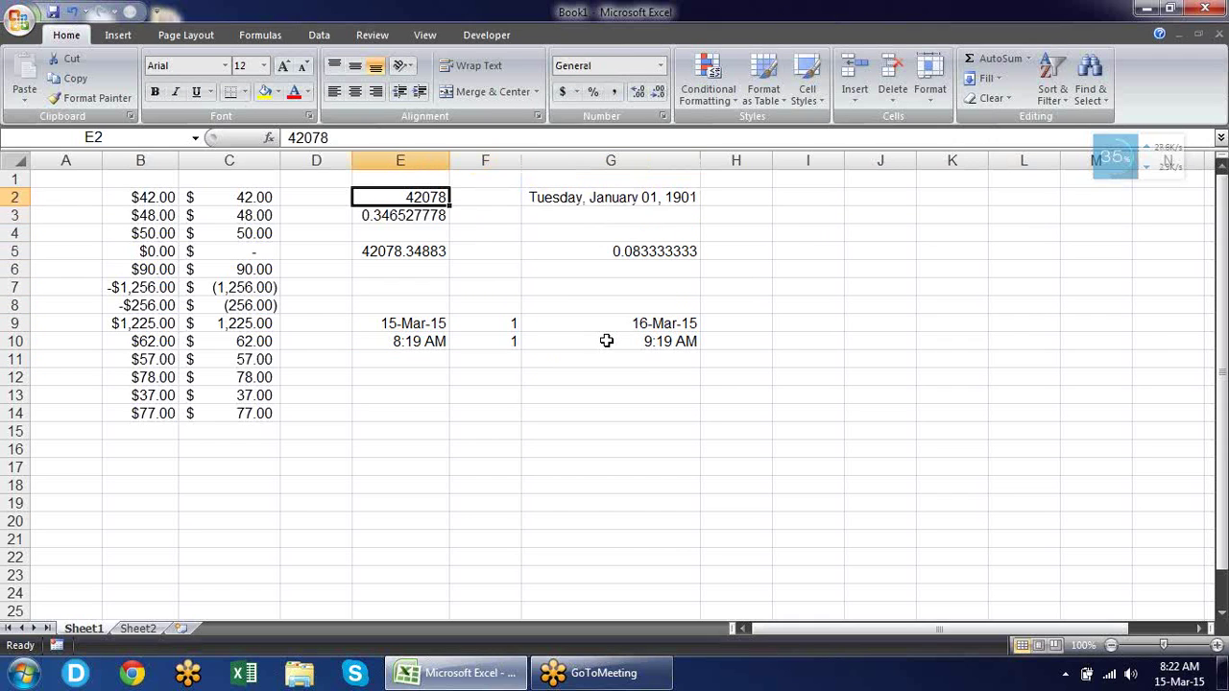
Insert three blank columns at column E.
{"action": "right_click", "coordinate": [437, 163]}
{"action": "left_click", "coordinate": [500, 257]}
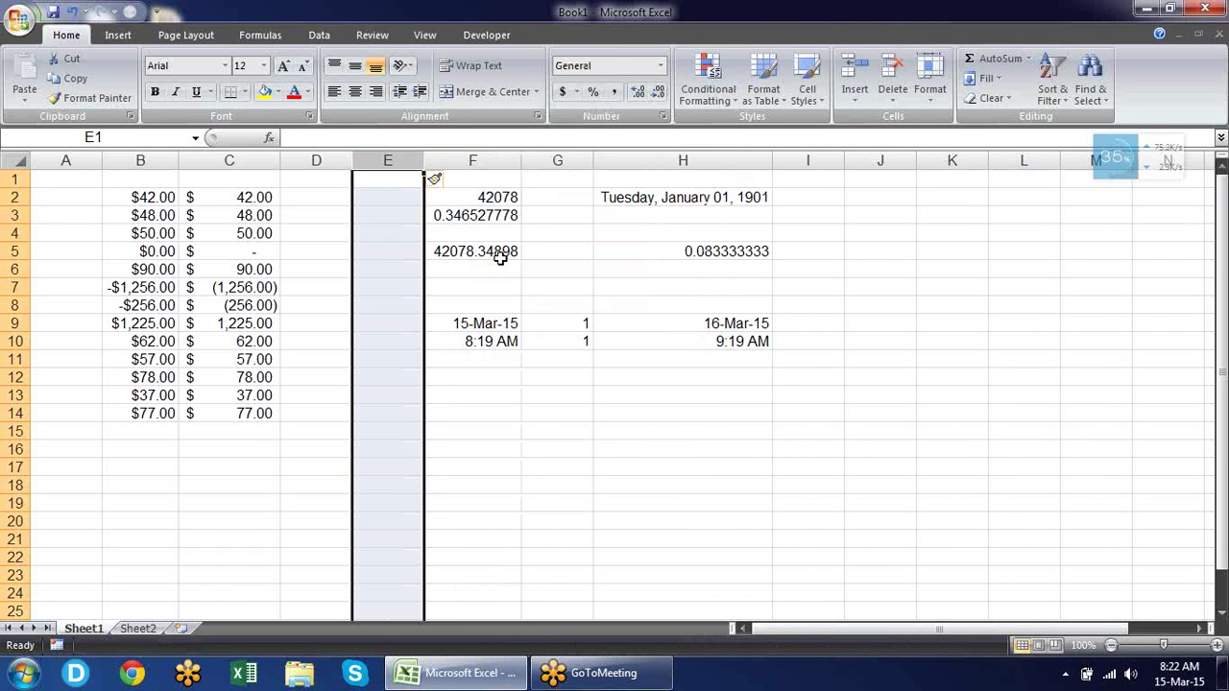
{"action": "key", "text": "F4"}
{"action": "key", "text": "F4"}
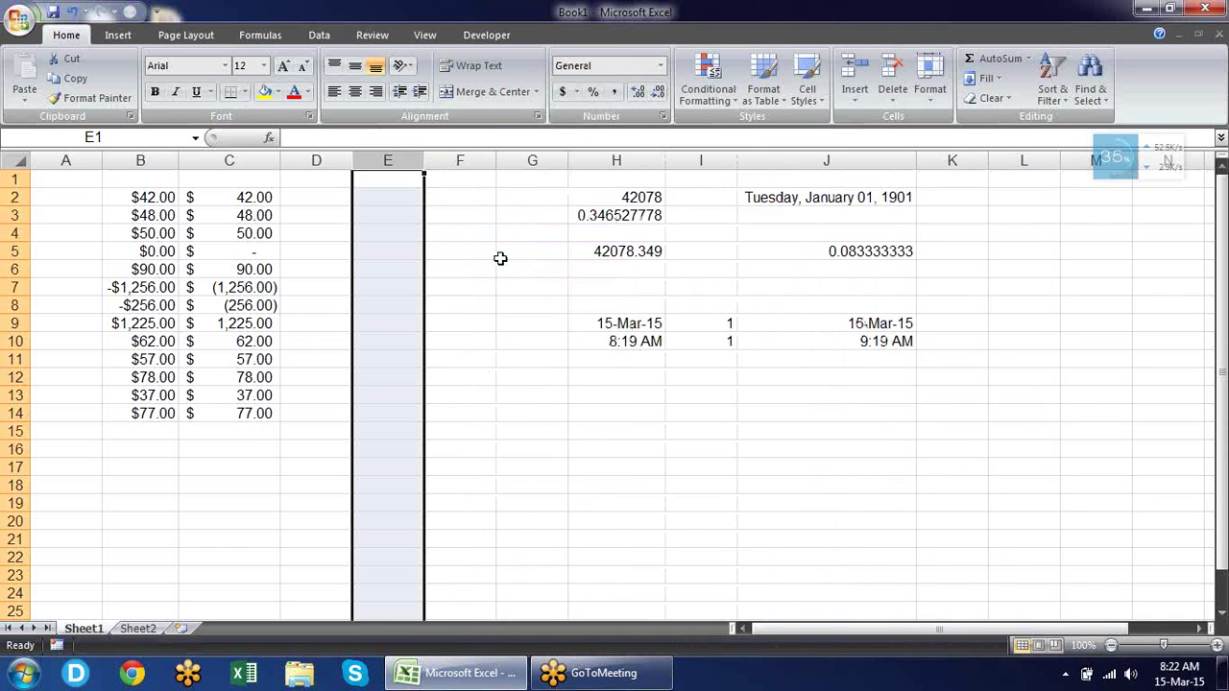
Enter today's date in D2 and format it as 15-Mar-15.
{"action": "key", "text": "Right"}
{"action": "key", "text": "Right"}
{"action": "key", "text": "Left"}
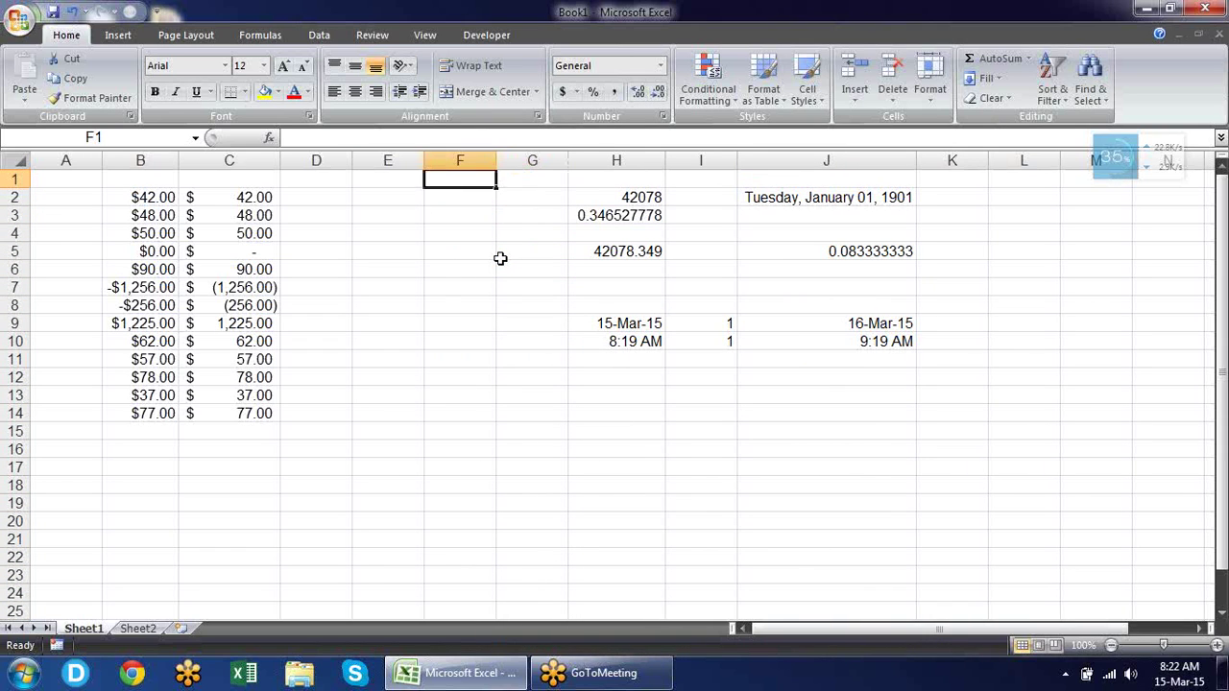
{"action": "key", "text": "Left"}
{"action": "key", "text": "Left"}
{"action": "key", "text": "Down"}
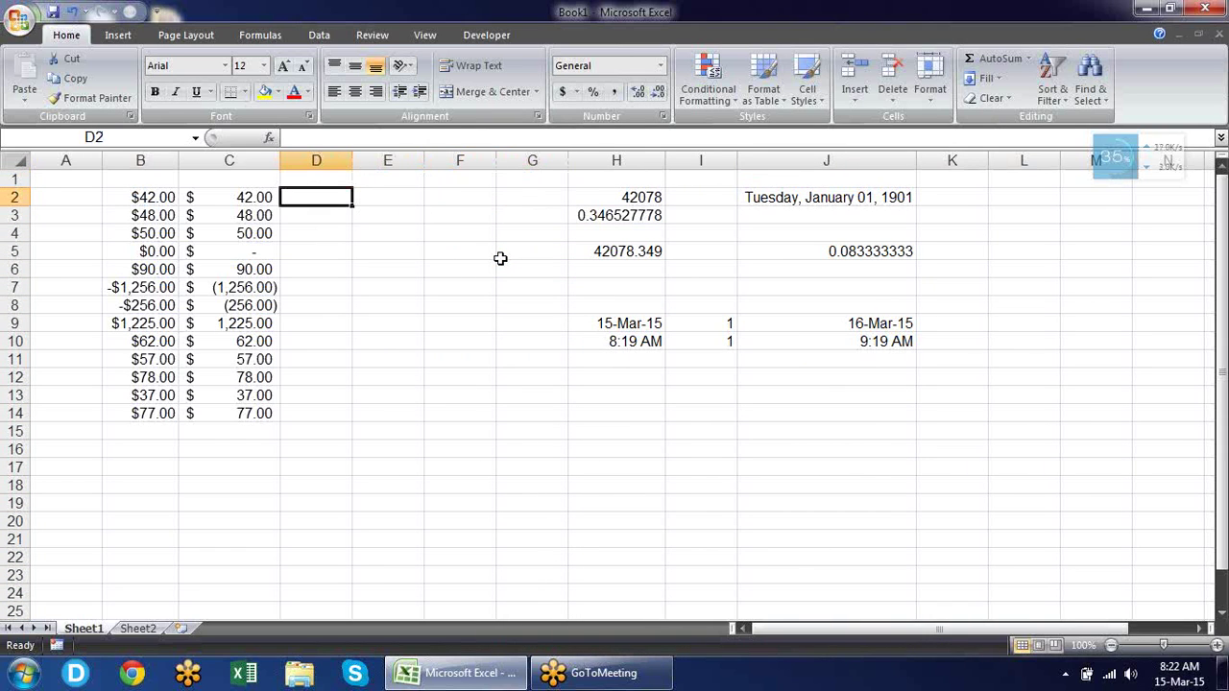
{"action": "key", "text": "ctrl+semicolon"}
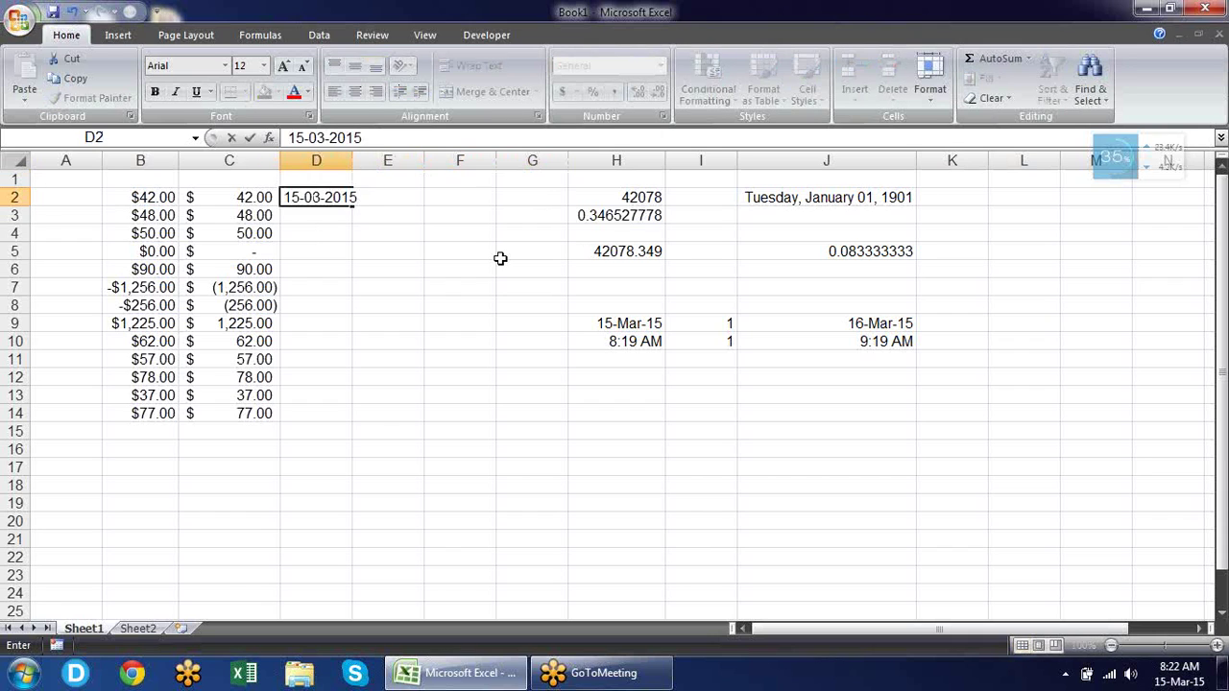
{"action": "key", "text": "Return"}
{"action": "key", "text": "Up"}
{"action": "key", "text": "ctrl+shift+numbersign"}
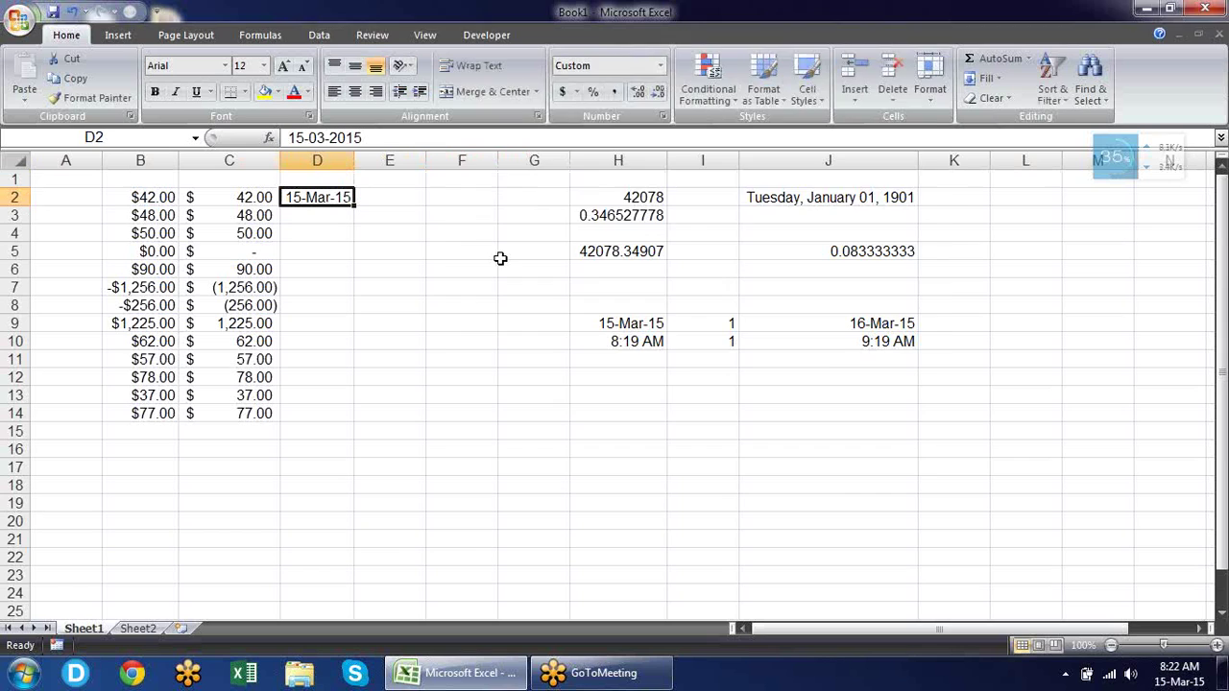
{"action": "key", "text": "ctrl+1"}
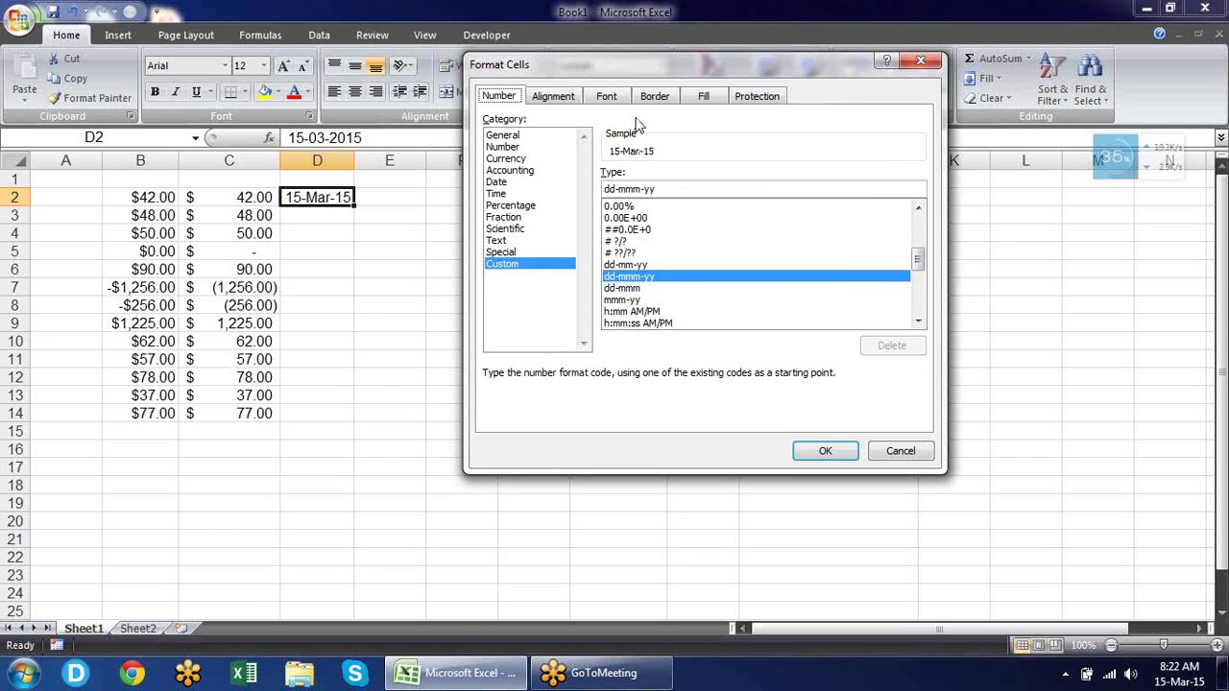
Try the long date, month-day (3-15) and day-month (15-Mar) styles on D2.
{"action": "left_click", "coordinate": [515, 183]}
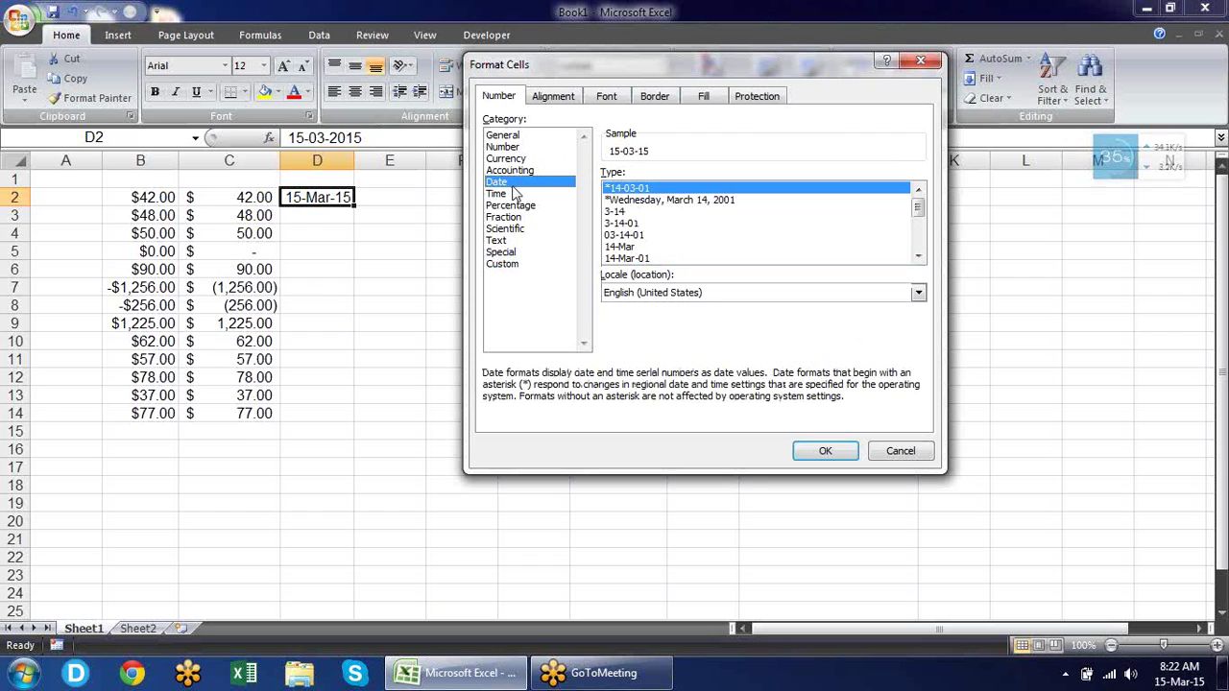
{"action": "left_click", "coordinate": [673, 203]}
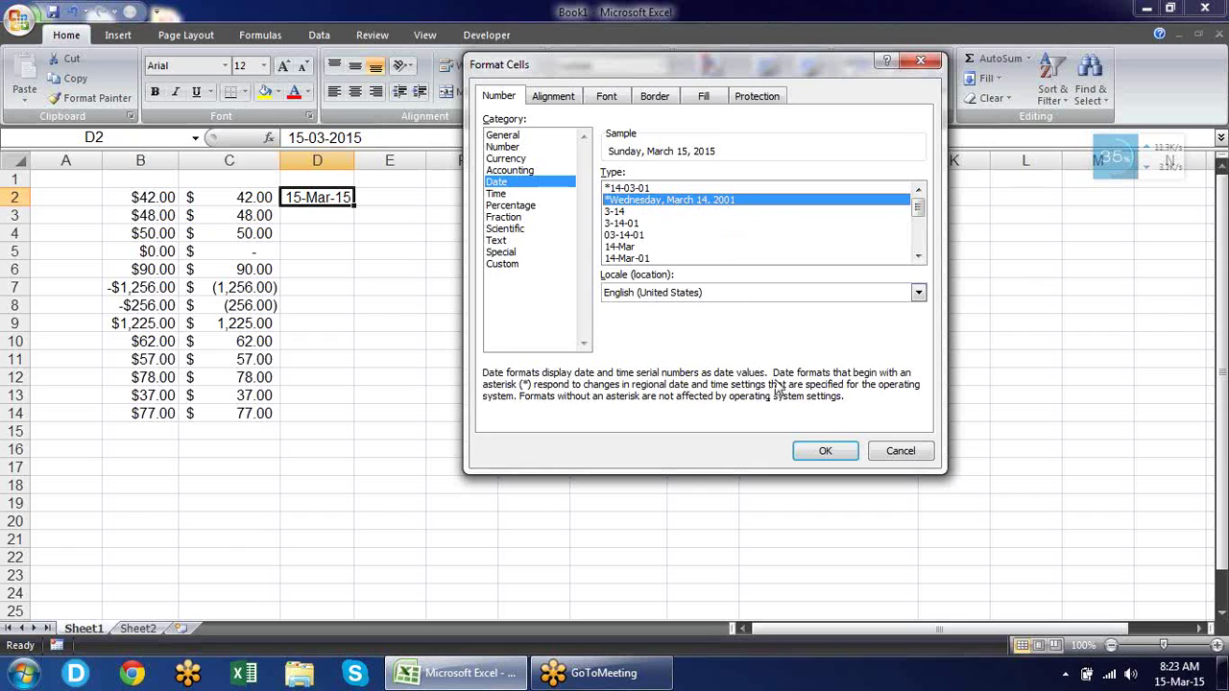
{"action": "left_click", "coordinate": [816, 450]}
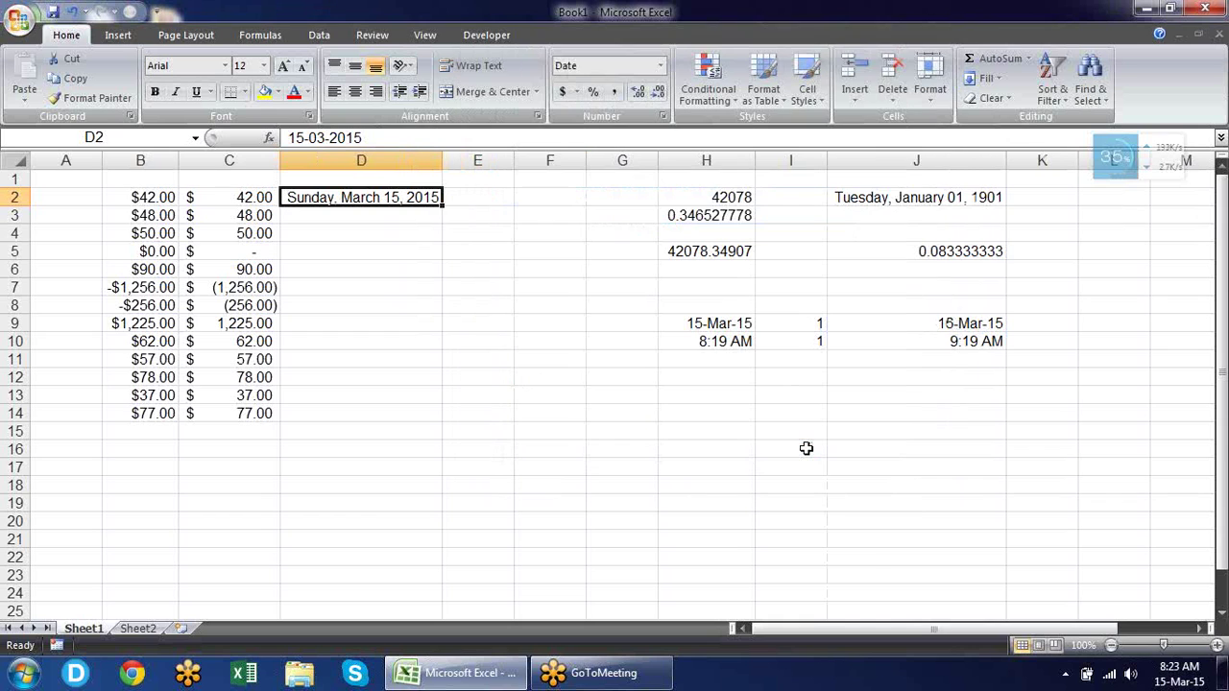
{"action": "key", "text": "ctrl+1"}
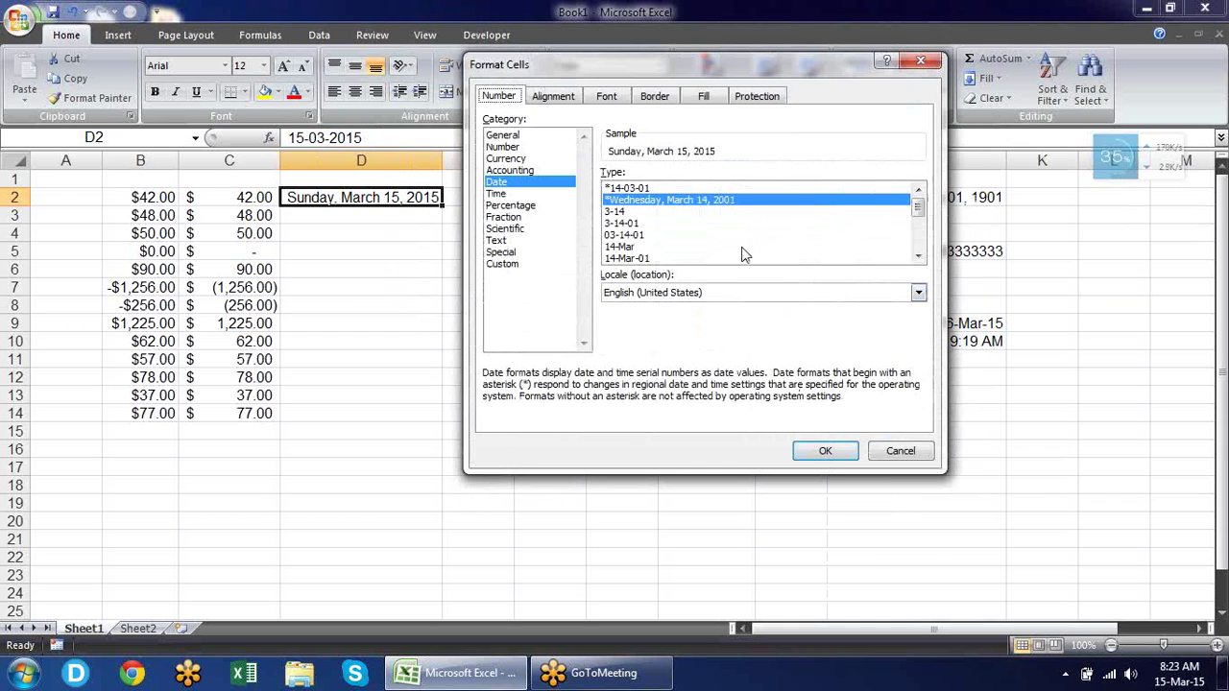
{"action": "left_click", "coordinate": [619, 212]}
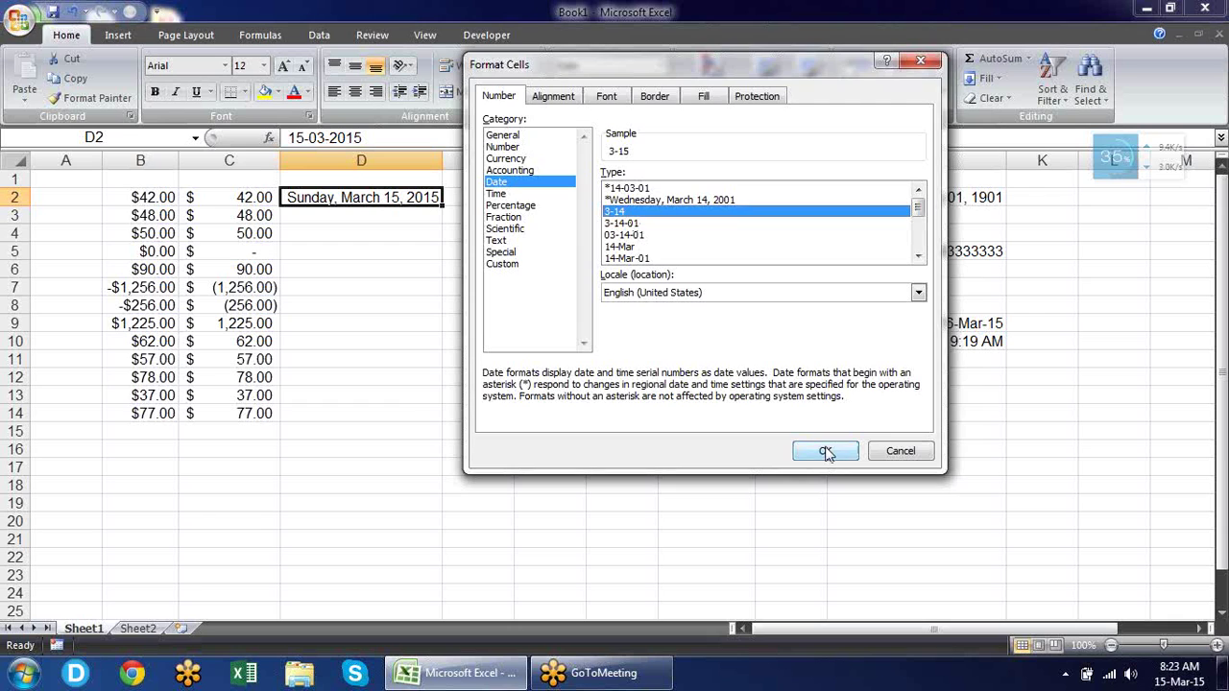
{"action": "left_click", "coordinate": [825, 447]}
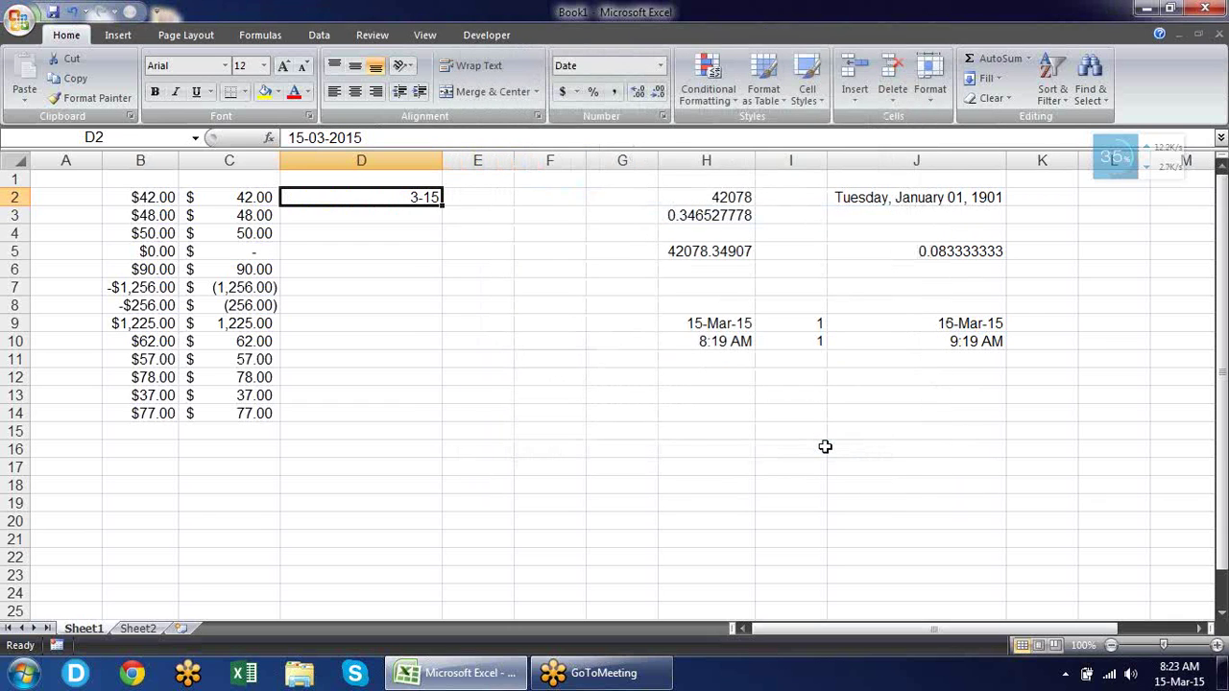
{"action": "key", "text": "ctrl+1"}
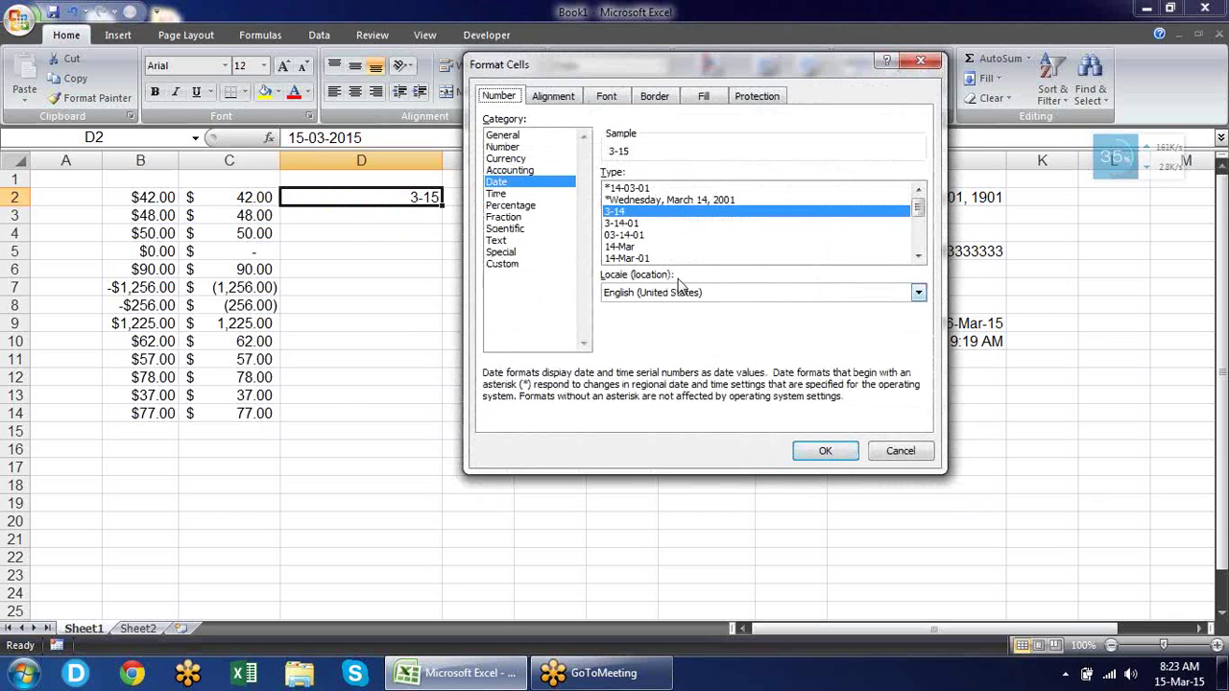
{"action": "left_click", "coordinate": [630, 247]}
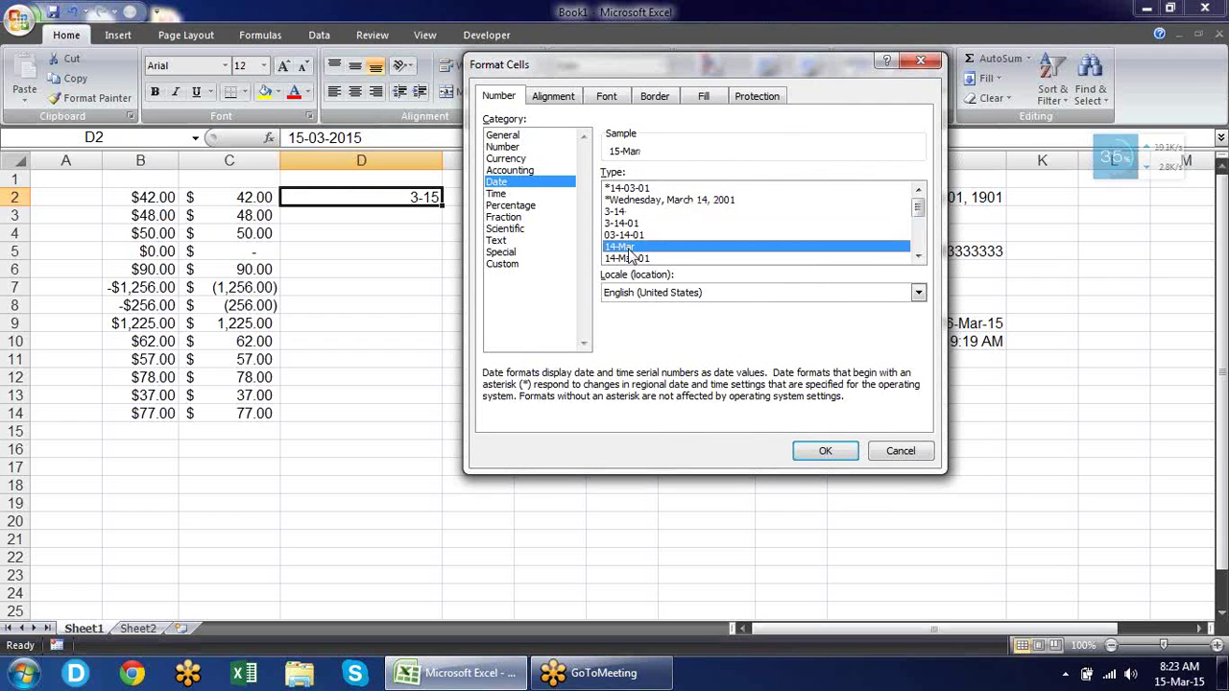
{"action": "left_click", "coordinate": [822, 451]}
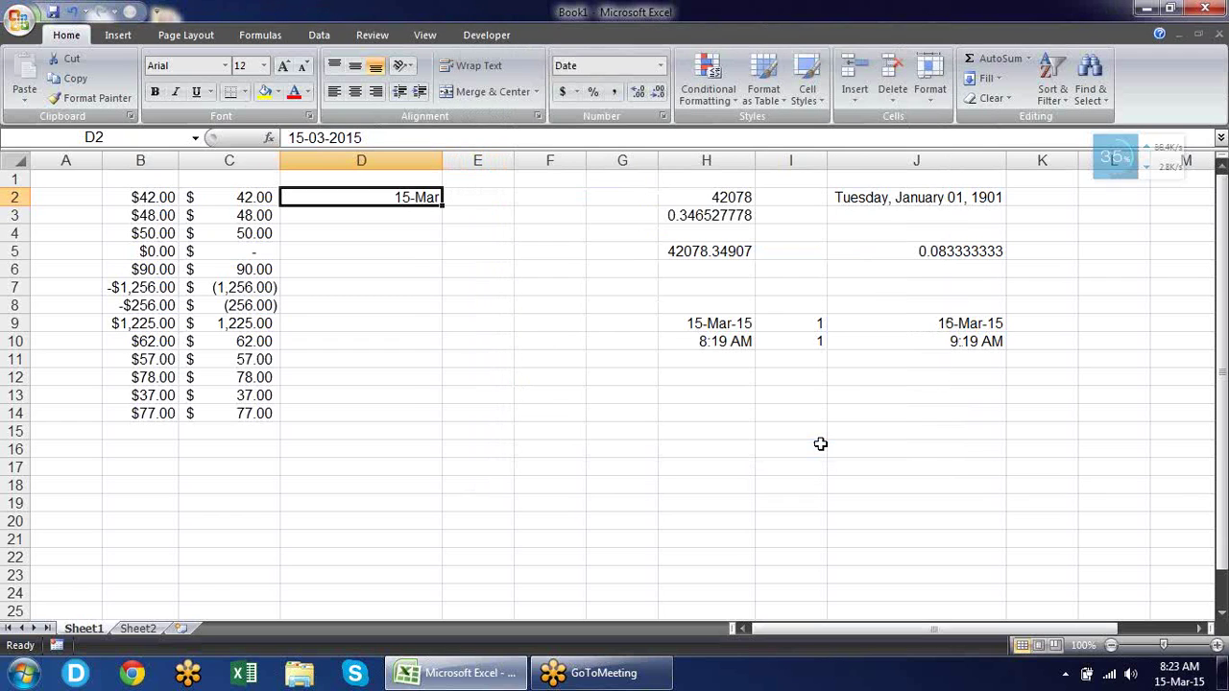
Apply the March-01 date style so D2 shows March-15.
{"action": "key", "text": "ctrl+1"}
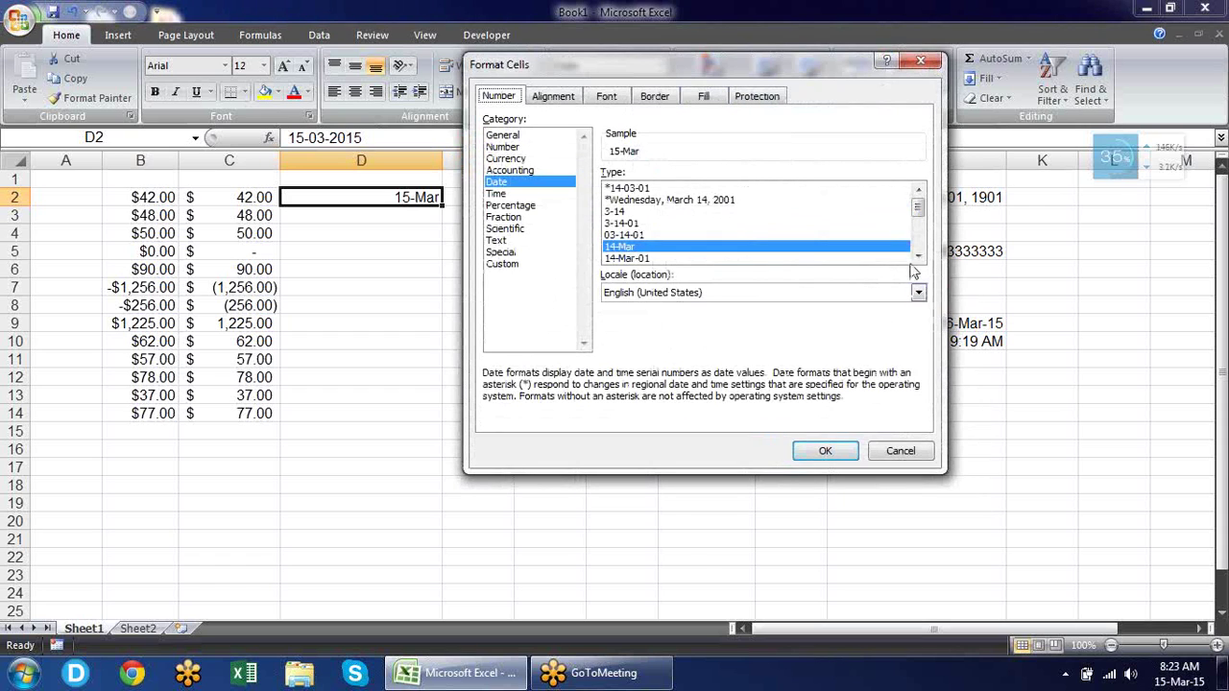
{"action": "left_click", "coordinate": [919, 257]}
{"action": "left_click", "coordinate": [919, 257]}
{"action": "left_click", "coordinate": [919, 258]}
{"action": "left_click", "coordinate": [918, 257]}
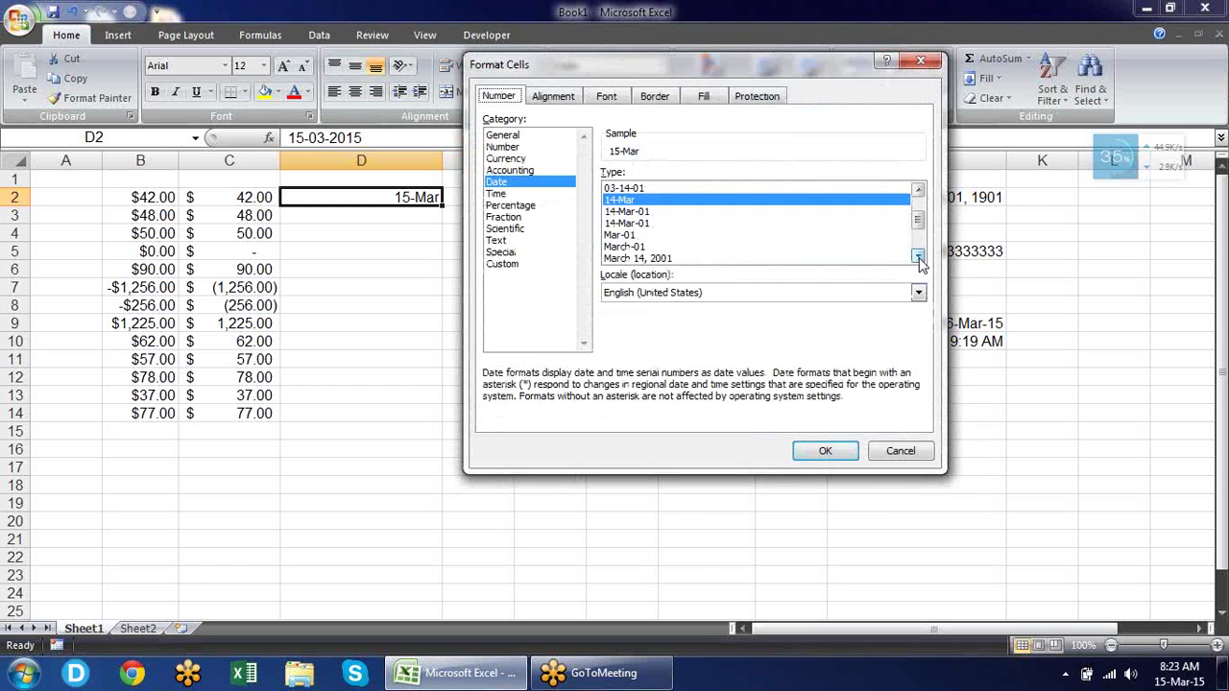
{"action": "left_click", "coordinate": [919, 257]}
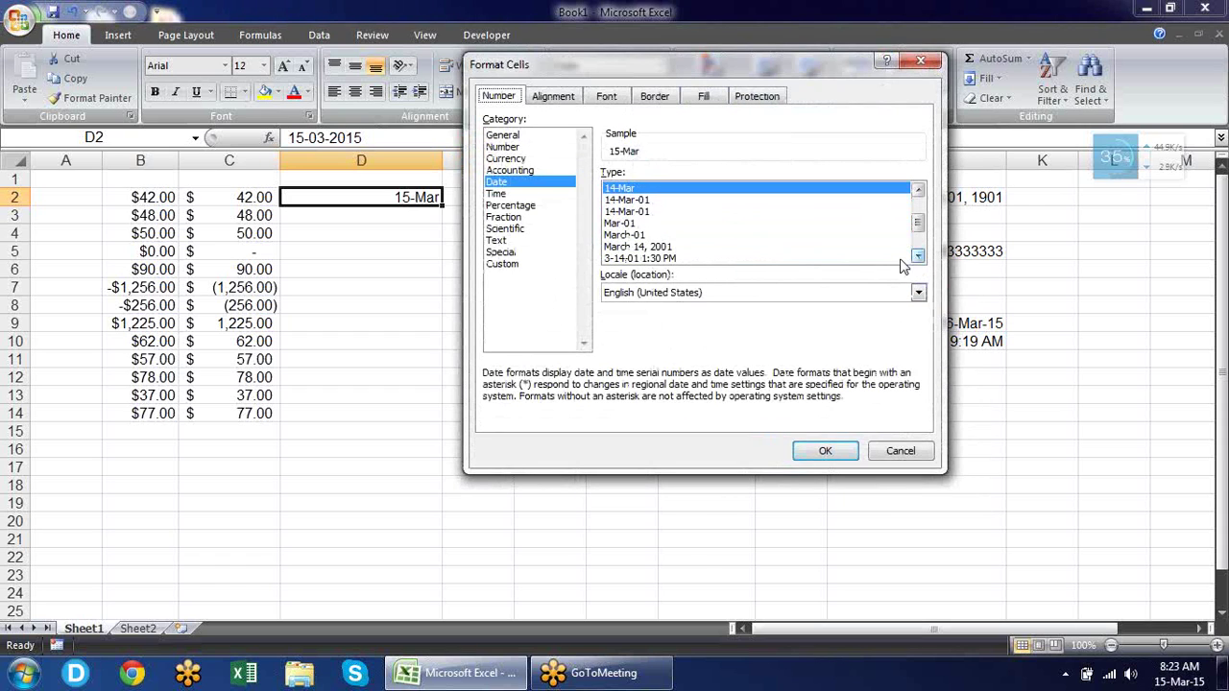
{"action": "left_click", "coordinate": [622, 236]}
{"action": "left_click", "coordinate": [807, 451]}
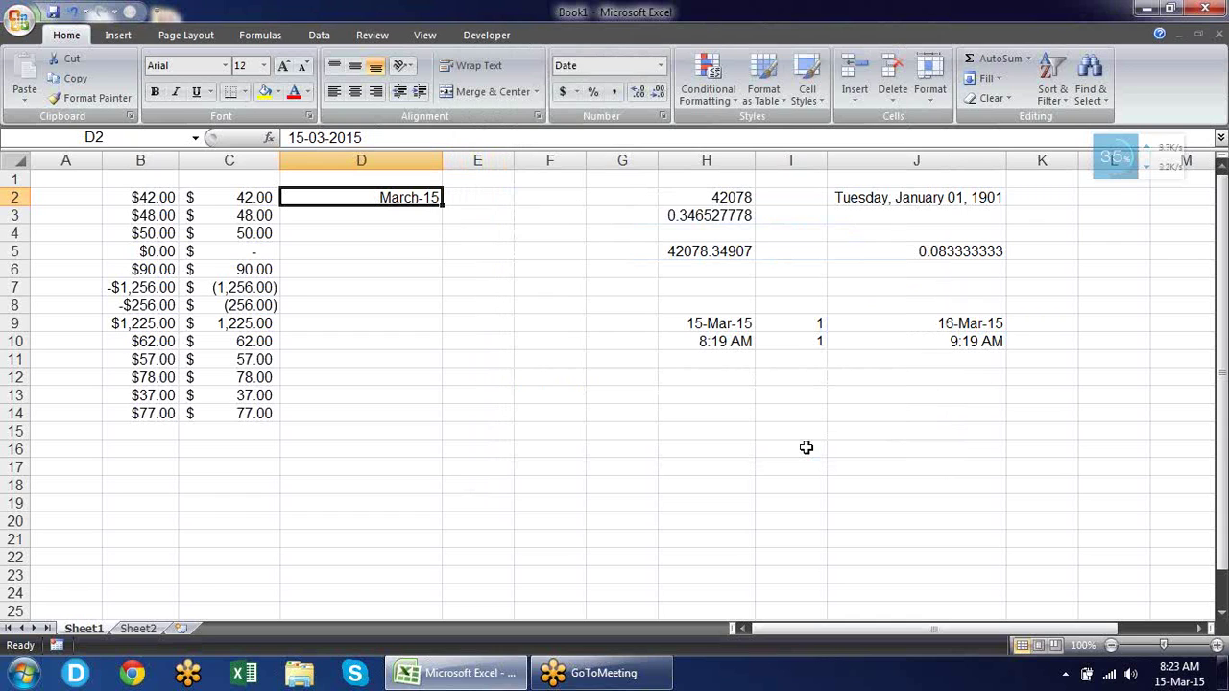
Apply the single-letter month date type M to D2.
{"action": "key", "text": "ctrl+1"}
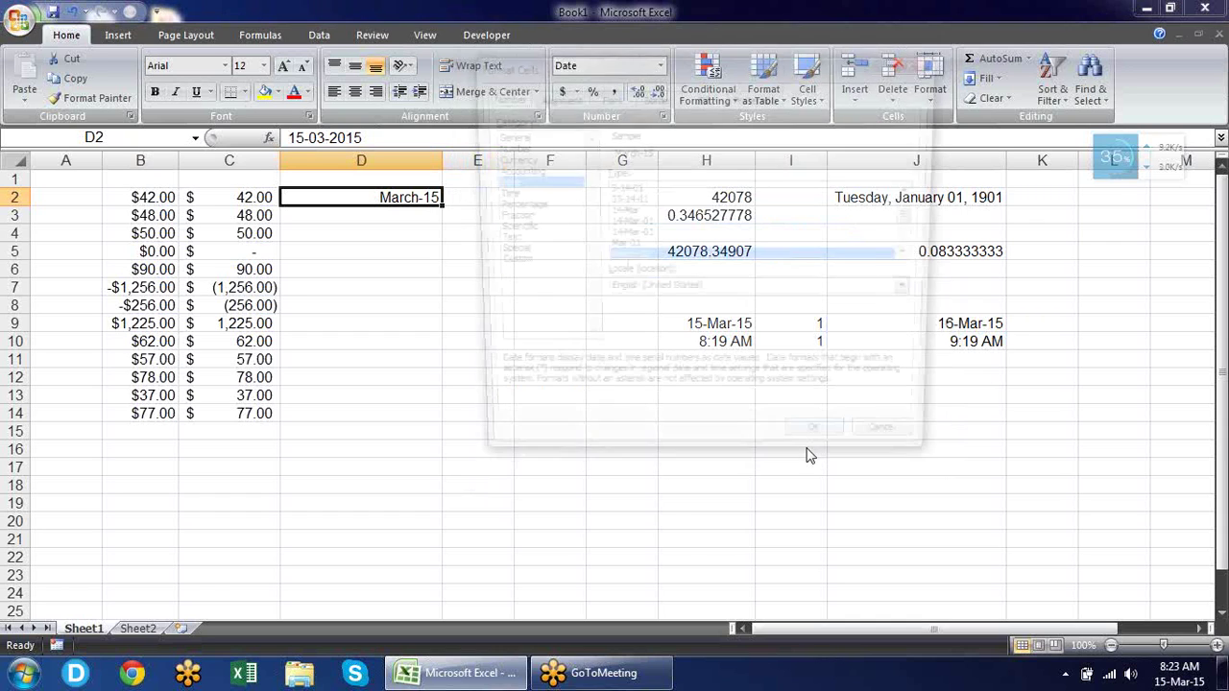
{"action": "left_click_drag", "start_coordinate": [658, 73], "coordinate": [757, 88]}
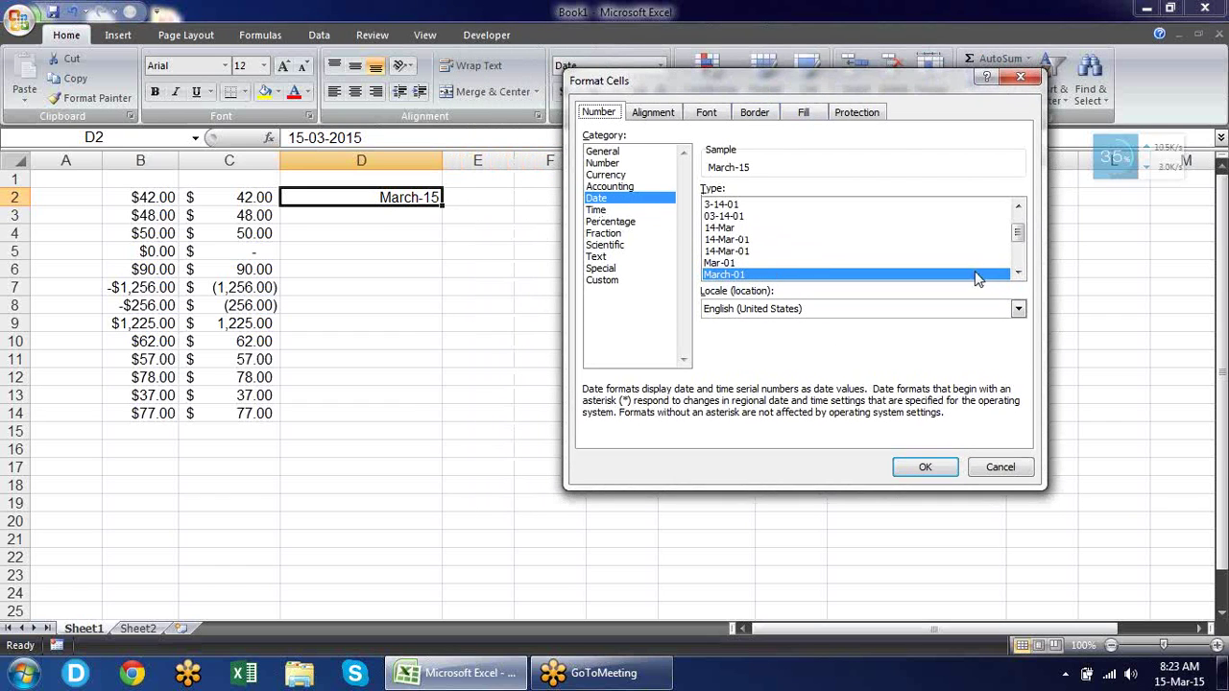
{"action": "left_click", "coordinate": [1017, 273]}
{"action": "left_click", "coordinate": [1017, 274]}
{"action": "left_click", "coordinate": [1018, 274]}
{"action": "left_click", "coordinate": [1018, 274]}
{"action": "left_click", "coordinate": [1018, 274]}
{"action": "left_click", "coordinate": [1017, 273]}
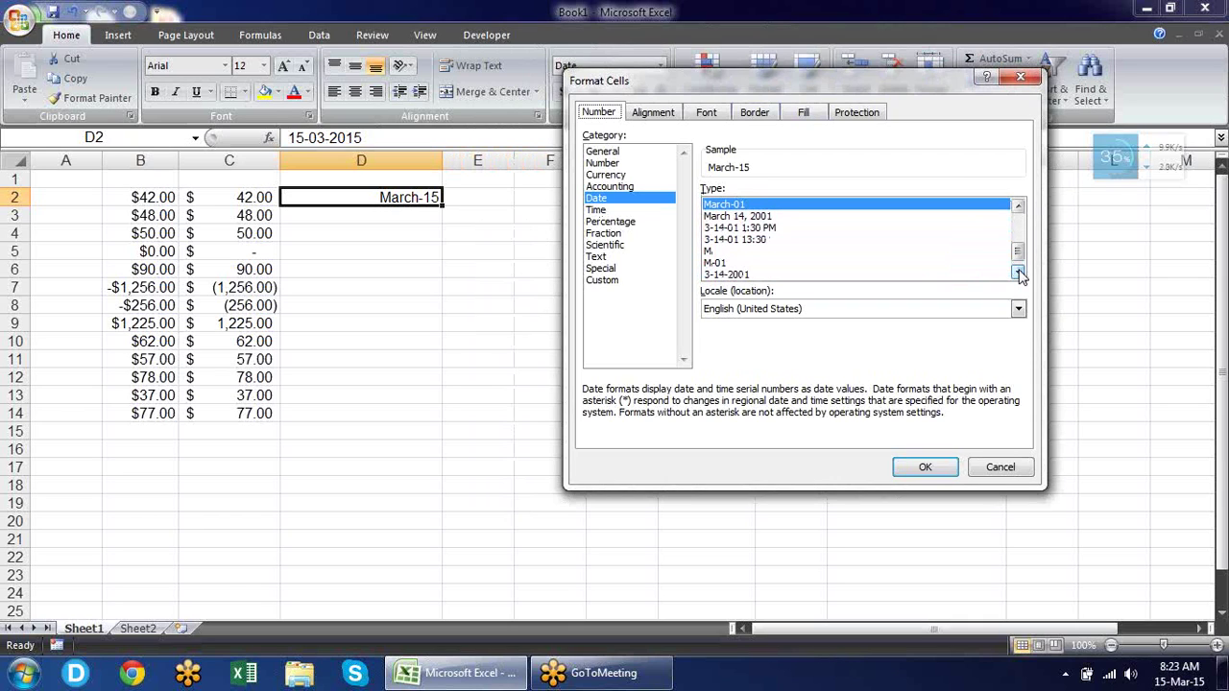
{"action": "left_click", "coordinate": [715, 251]}
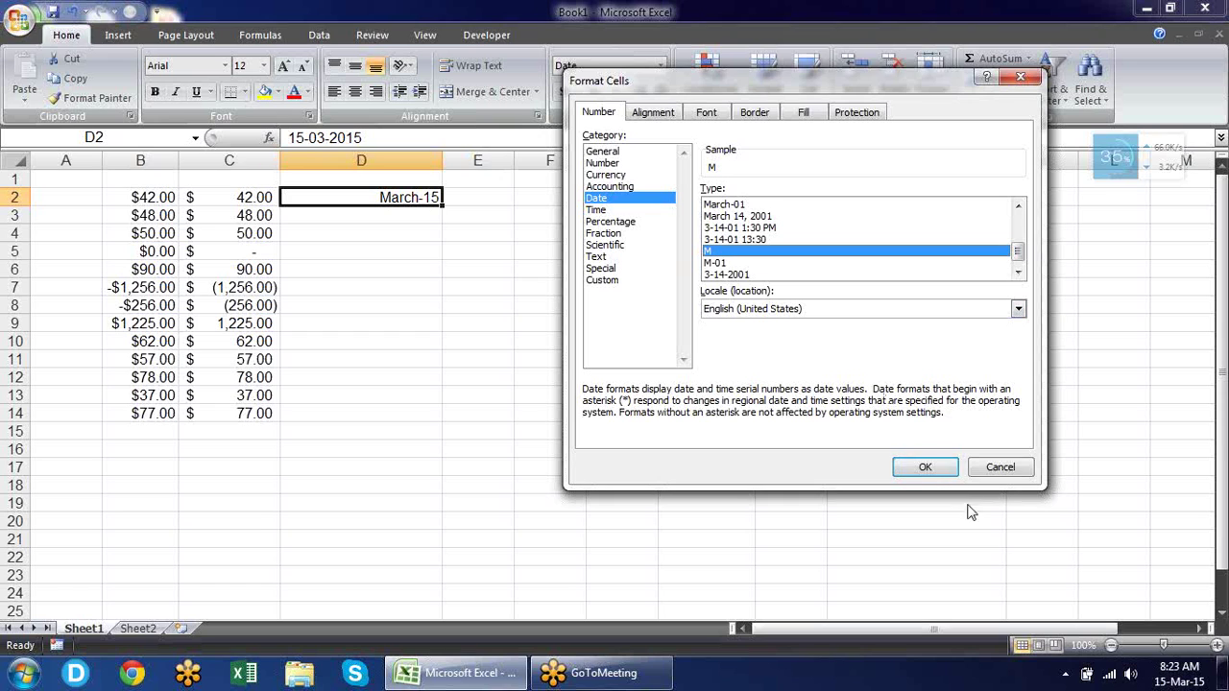
{"action": "left_click", "coordinate": [939, 468]}
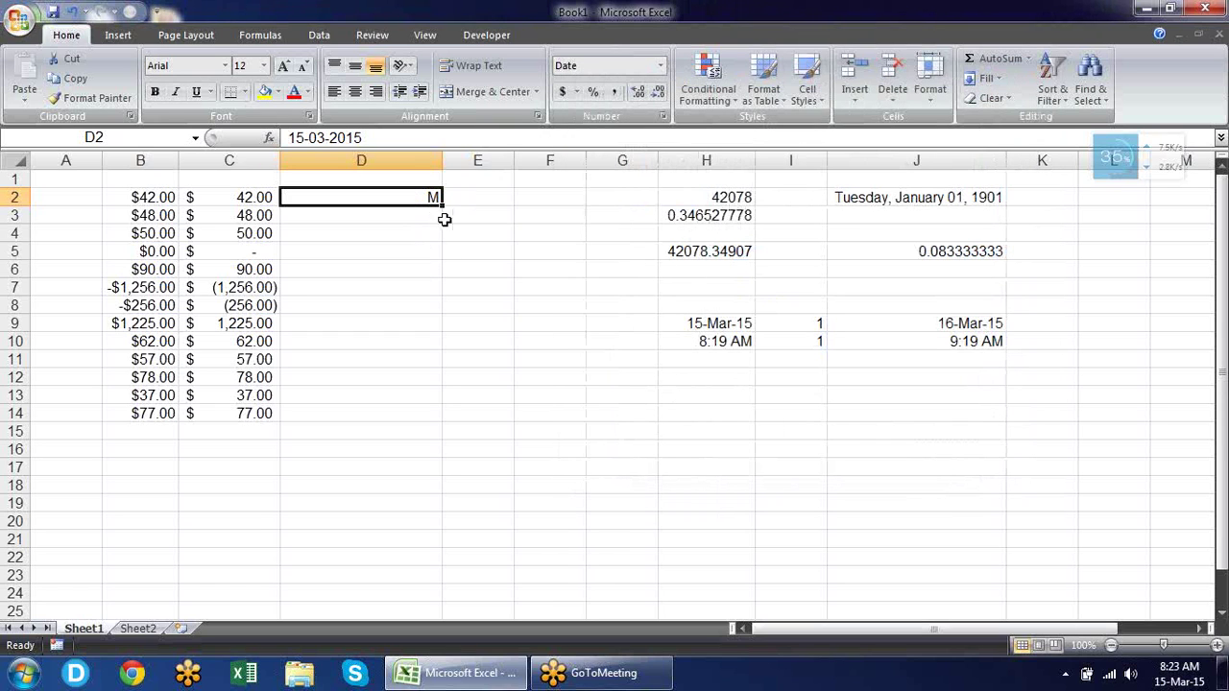
Reformat D2 in the 14-Mar-2001 style so it shows 15-Mar-2015.
{"action": "key", "text": "ctrl+1"}
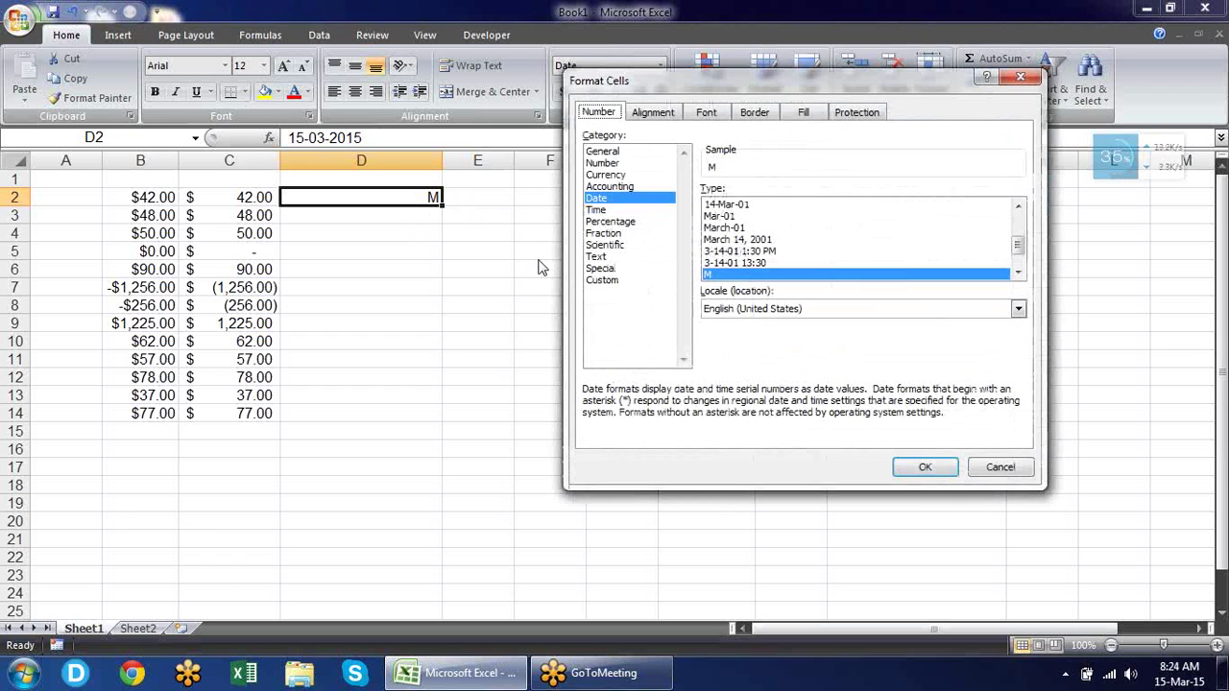
{"action": "left_click", "coordinate": [1017, 273]}
{"action": "left_click", "coordinate": [1018, 274]}
{"action": "left_click", "coordinate": [1017, 274]}
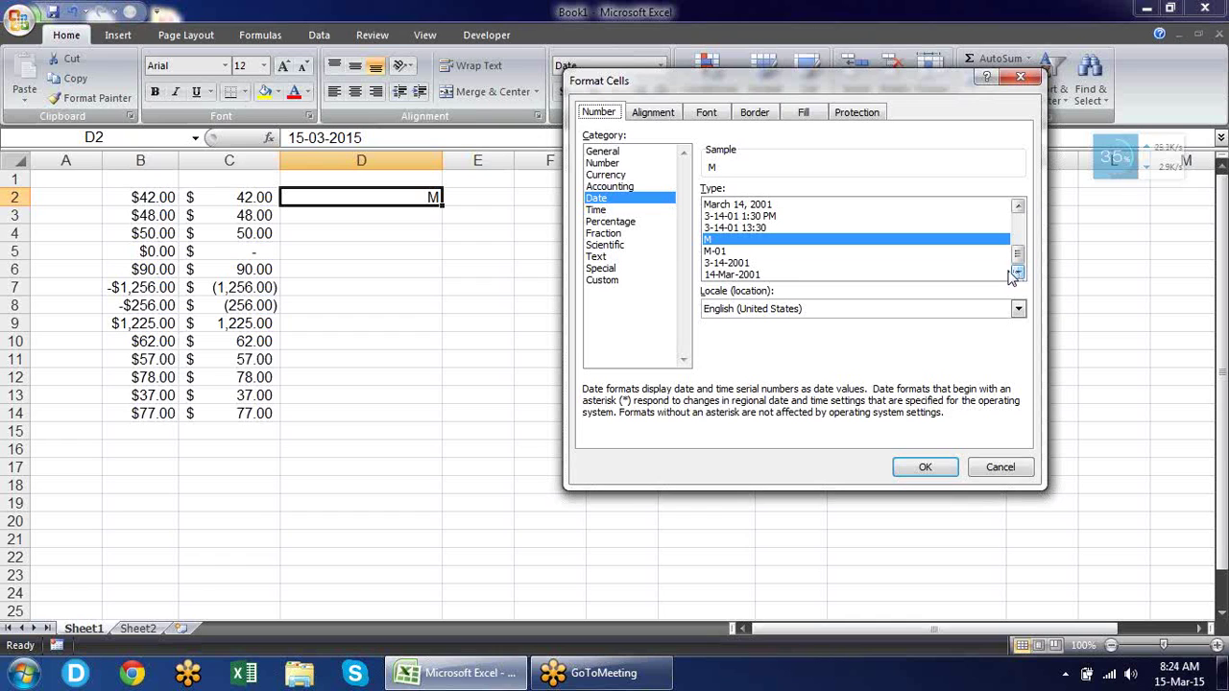
{"action": "left_click", "coordinate": [747, 274]}
{"action": "left_click", "coordinate": [924, 468]}
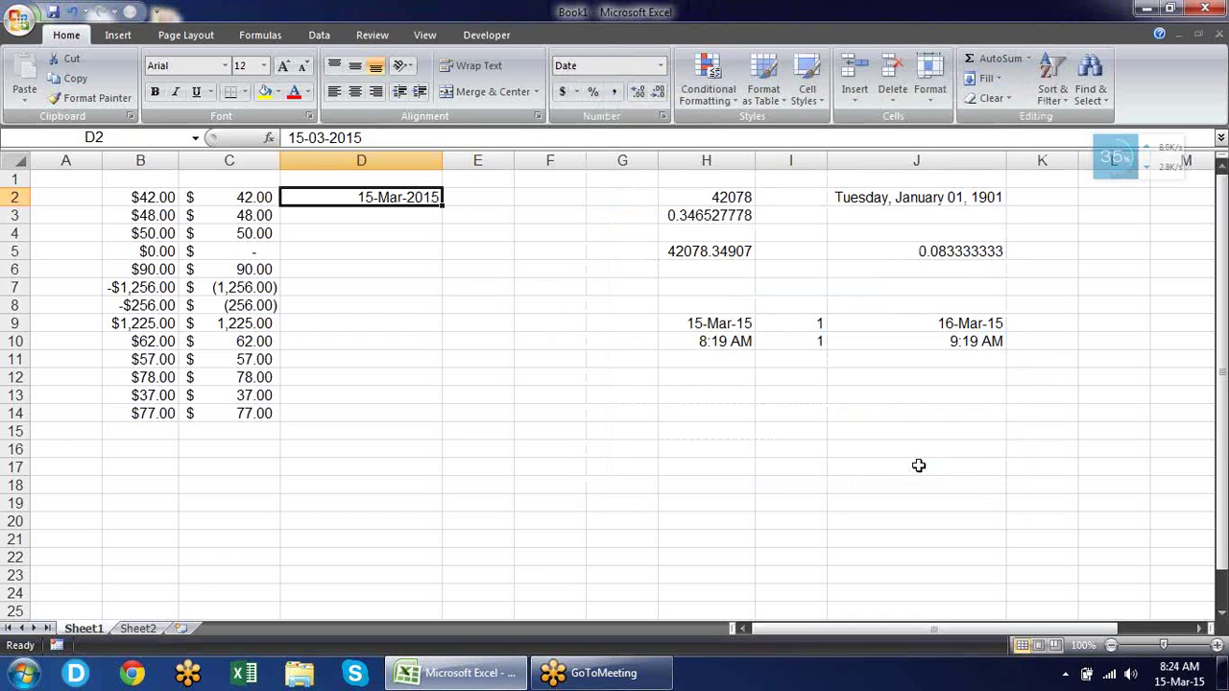
Discard the typed date in E2 and insert the current time with Ctrl+Shift+;.
{"action": "left_click", "coordinate": [485, 192]}
{"action": "type", "text": "15-03-2015"}
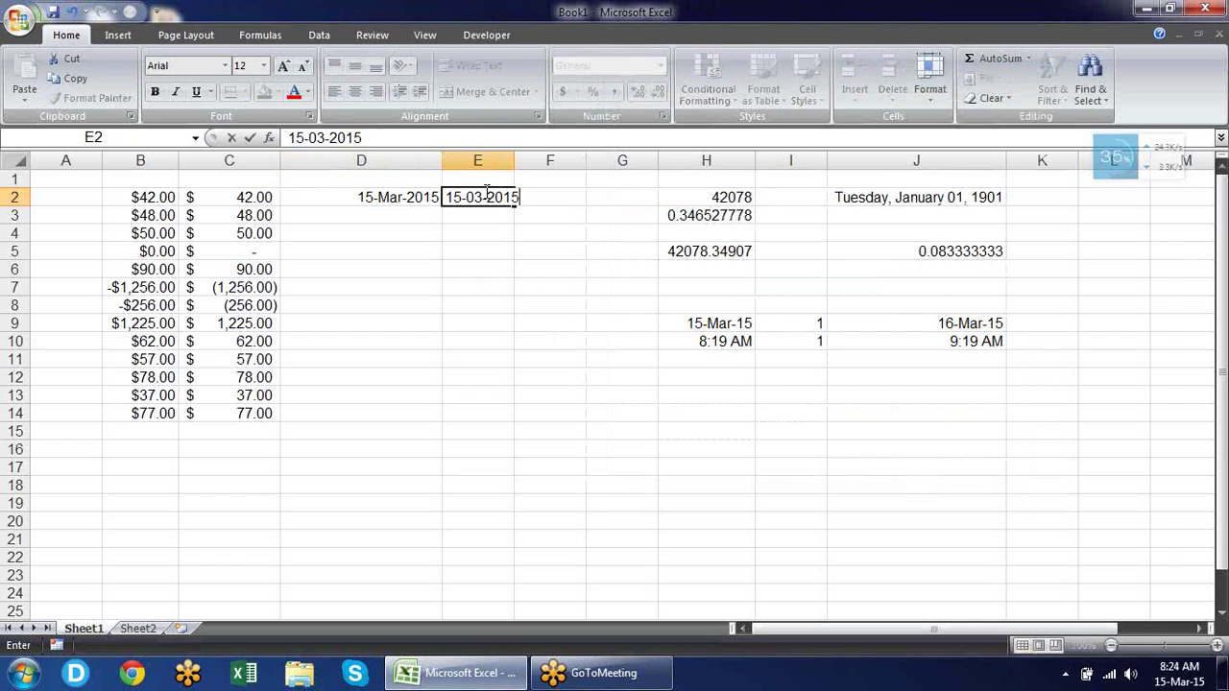
{"action": "key", "text": "Escape"}
{"action": "key", "text": "ctrl+shift+semicolon"}
{"action": "key", "text": "Return"}
Format E2 as a time with seconds, showing 8:24:00 AM.
{"action": "left_click", "coordinate": [485, 192]}
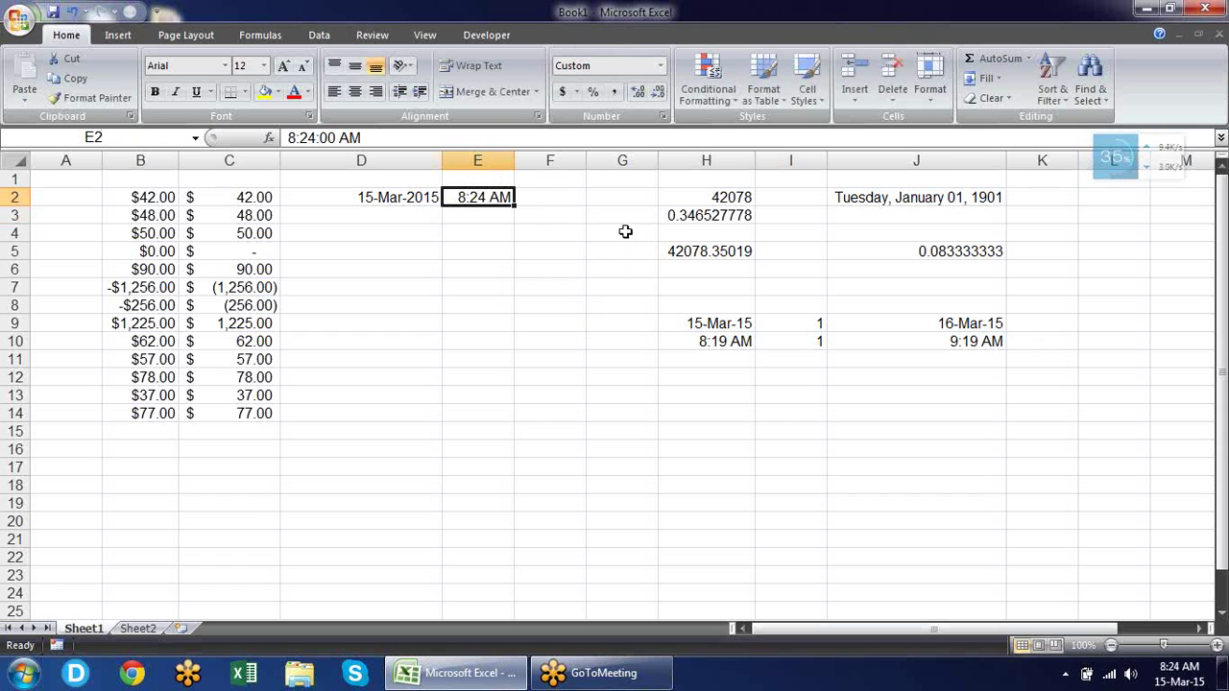
{"action": "key", "text": "ctrl+1"}
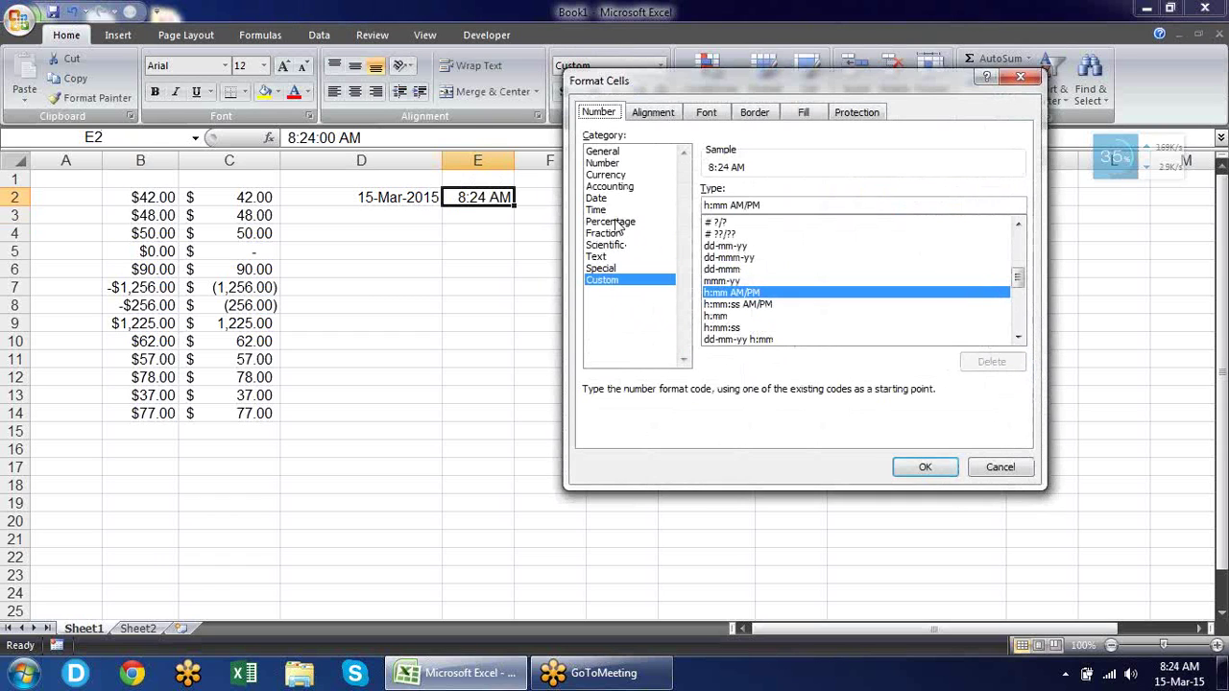
{"action": "left_click", "coordinate": [615, 207]}
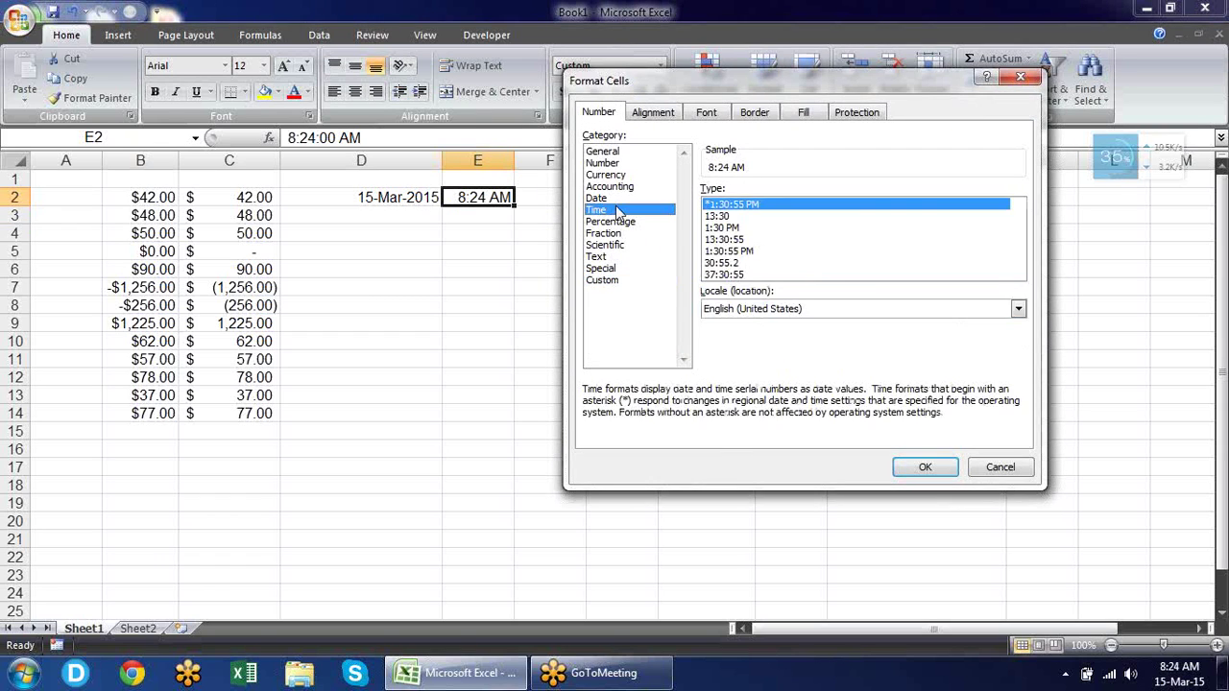
{"action": "left_click_drag", "start_coordinate": [674, 82], "coordinate": [740, 92]}
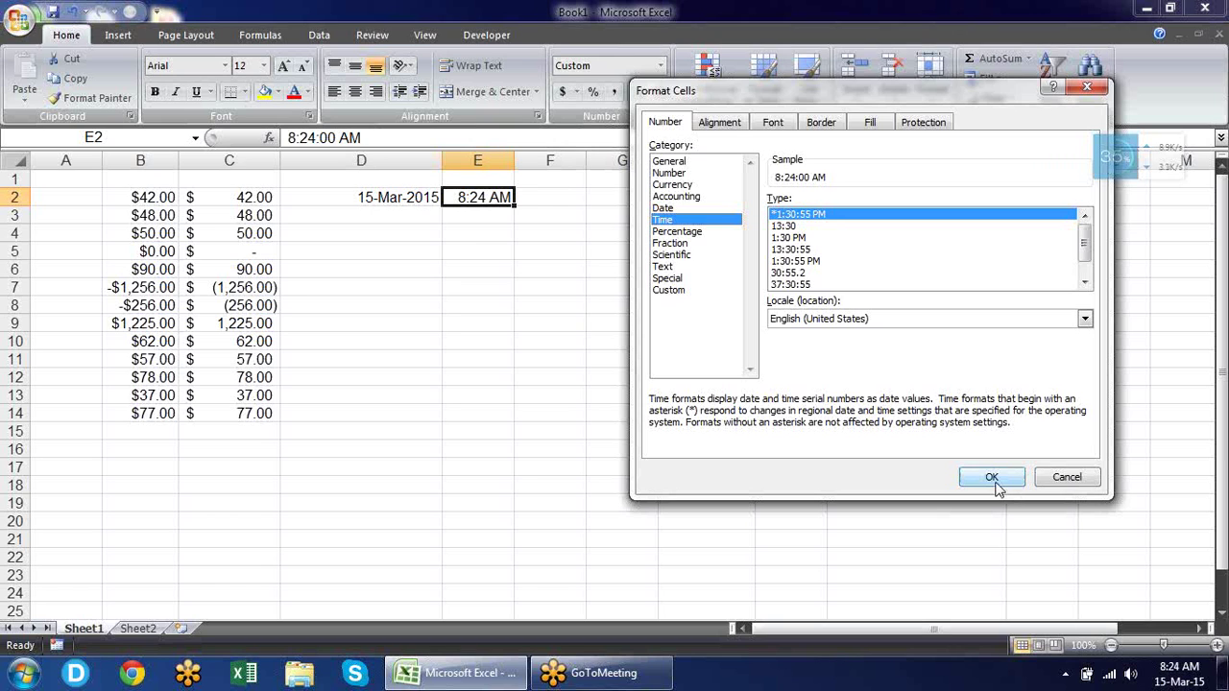
{"action": "left_click", "coordinate": [991, 477]}
Widen column E and delete the ' AM' from E2's time entry.
{"action": "left_click_drag", "start_coordinate": [524, 157], "coordinate": [531, 156]}
{"action": "double_click", "coordinate": [463, 197]}
{"action": "left_click_drag", "start_coordinate": [528, 197], "coordinate": [501, 197]}
{"action": "key", "text": "BackSpace"}
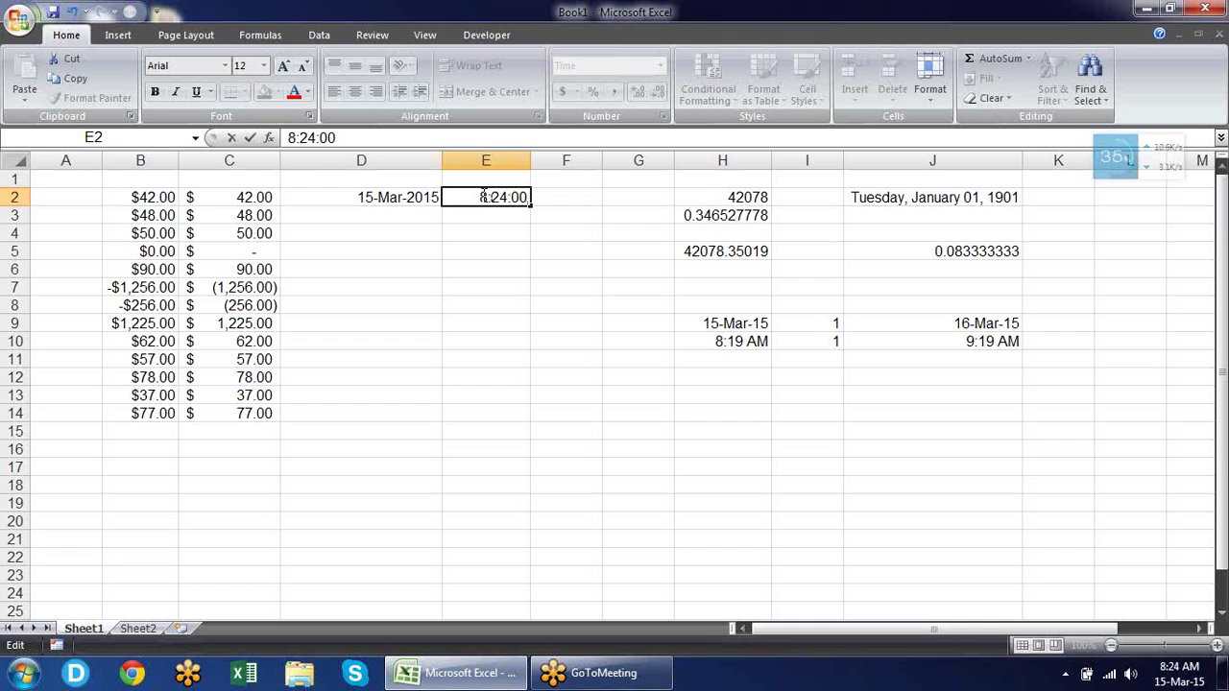
Change E2's time to 18:24 by adding a 1 before the hour.
{"action": "left_click", "coordinate": [482, 197]}
{"action": "type", "text": "1"}
{"action": "key", "text": "Return"}
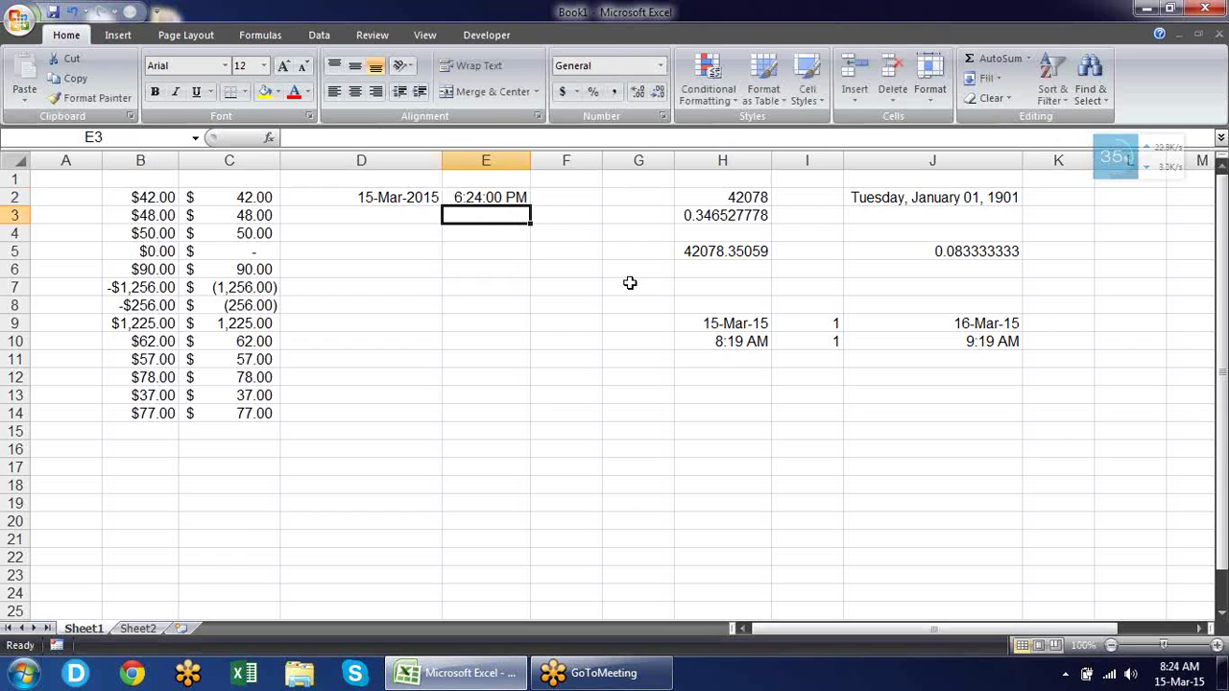
Give E2 the 24-hour 13:30:55 time format so it shows 18:24:00.
{"action": "key", "text": "Up"}
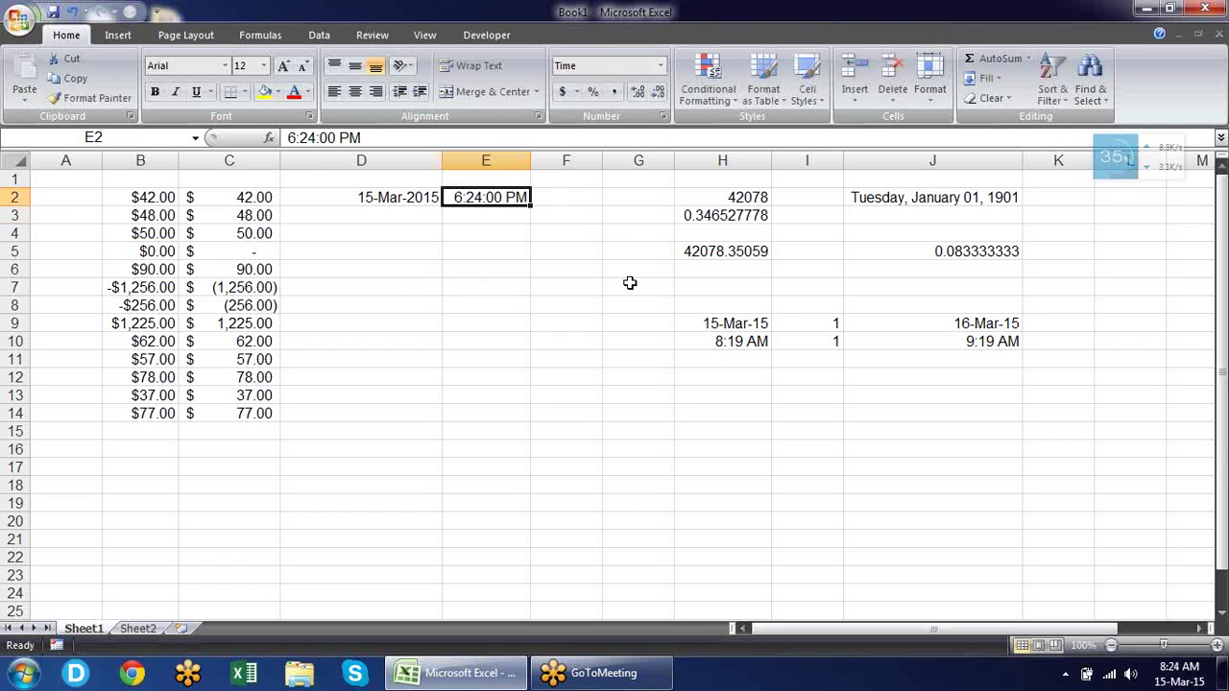
{"action": "key", "text": "ctrl+1"}
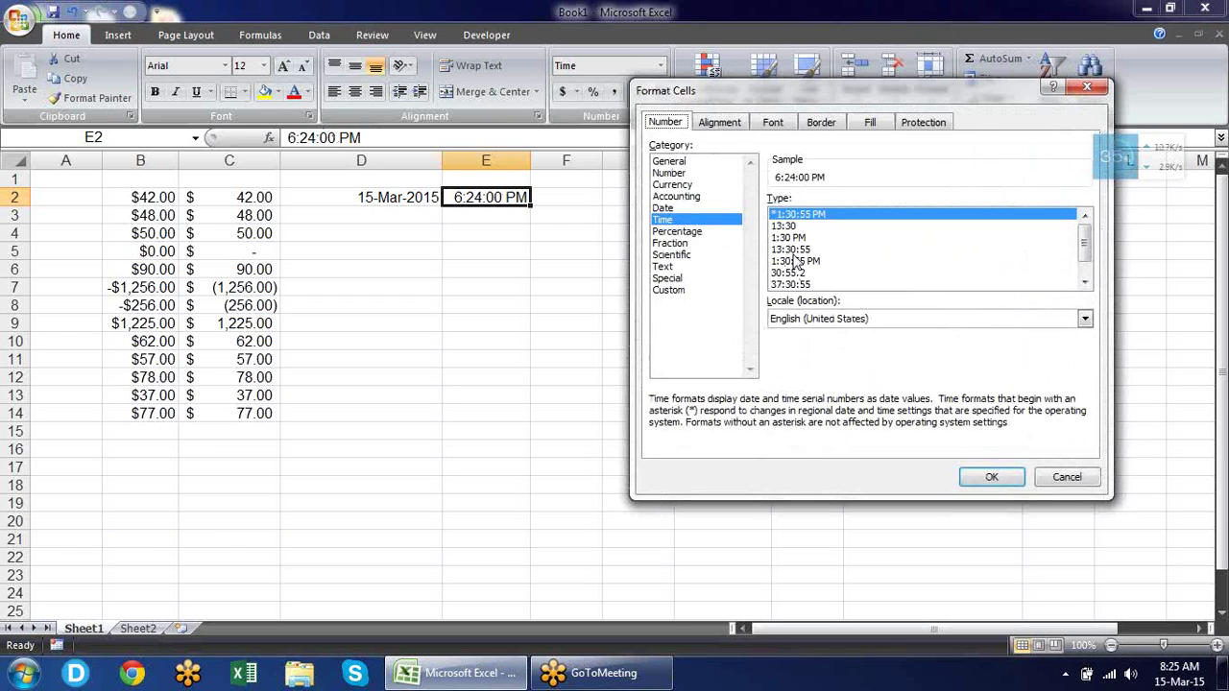
{"action": "left_click", "coordinate": [799, 250]}
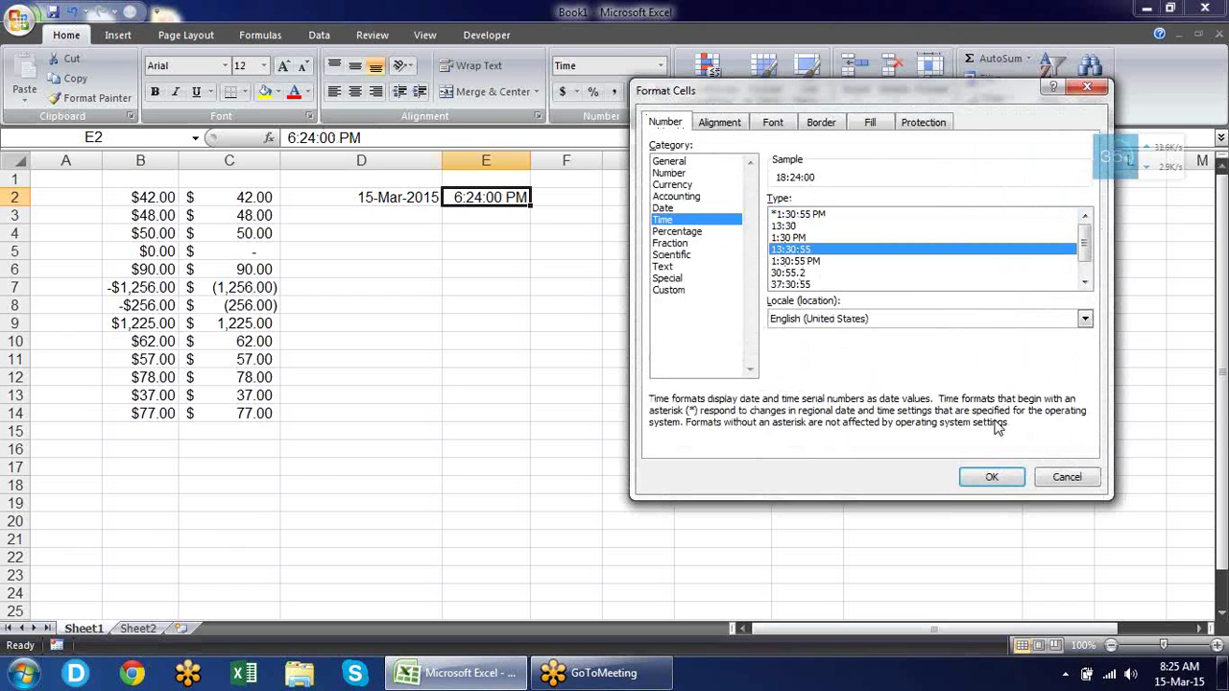
{"action": "left_click", "coordinate": [989, 478]}
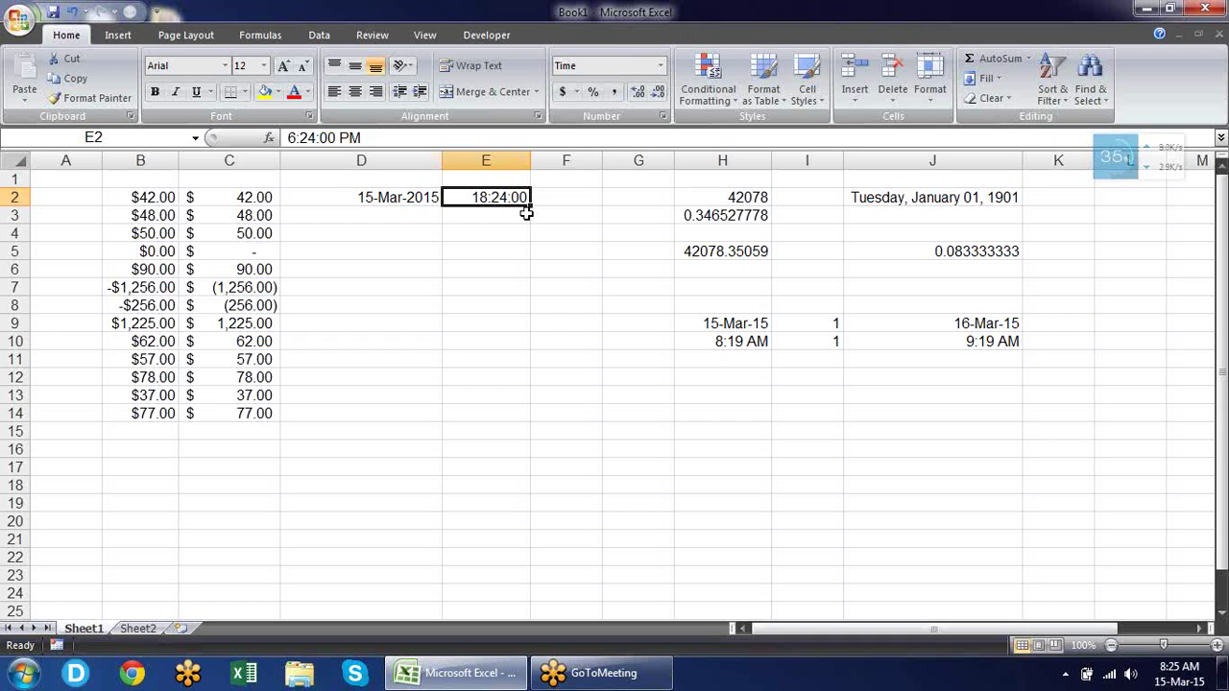
Enter the formula =E2+1 in E3 and bring up its number format settings.
{"action": "left_click", "coordinate": [526, 213]}
{"action": "type", "text": "="}
{"action": "key", "text": "Up"}
{"action": "type", "text": "+1"}
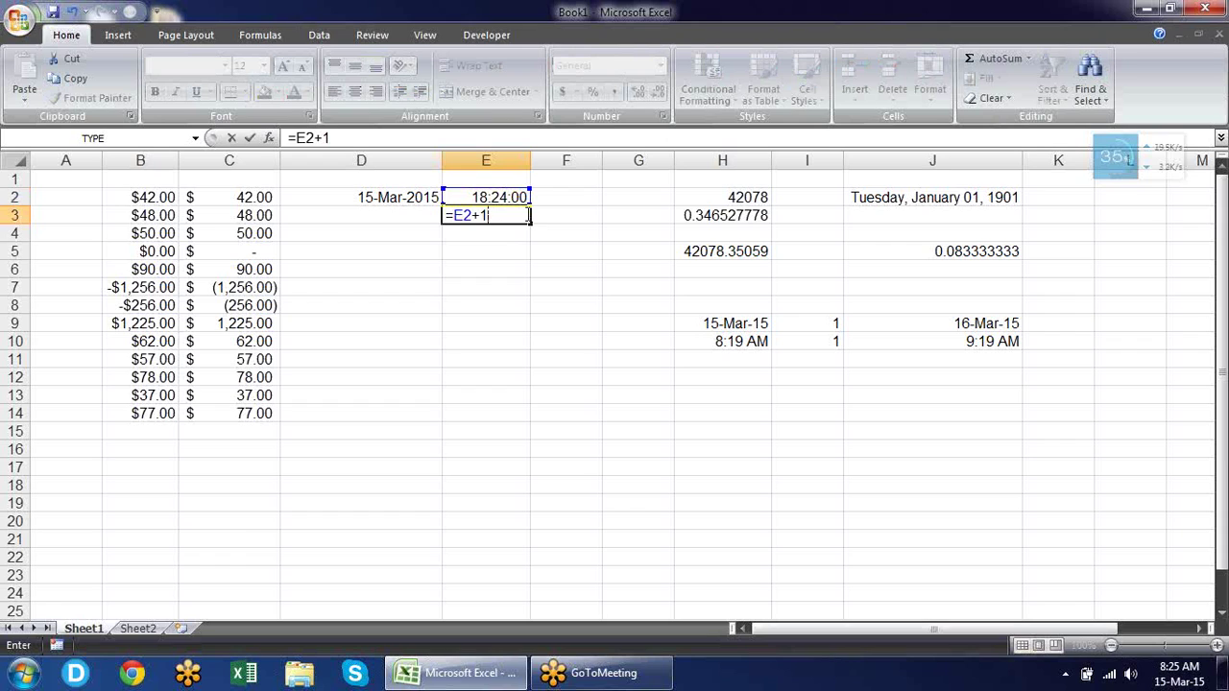
{"action": "key", "text": "Return"}
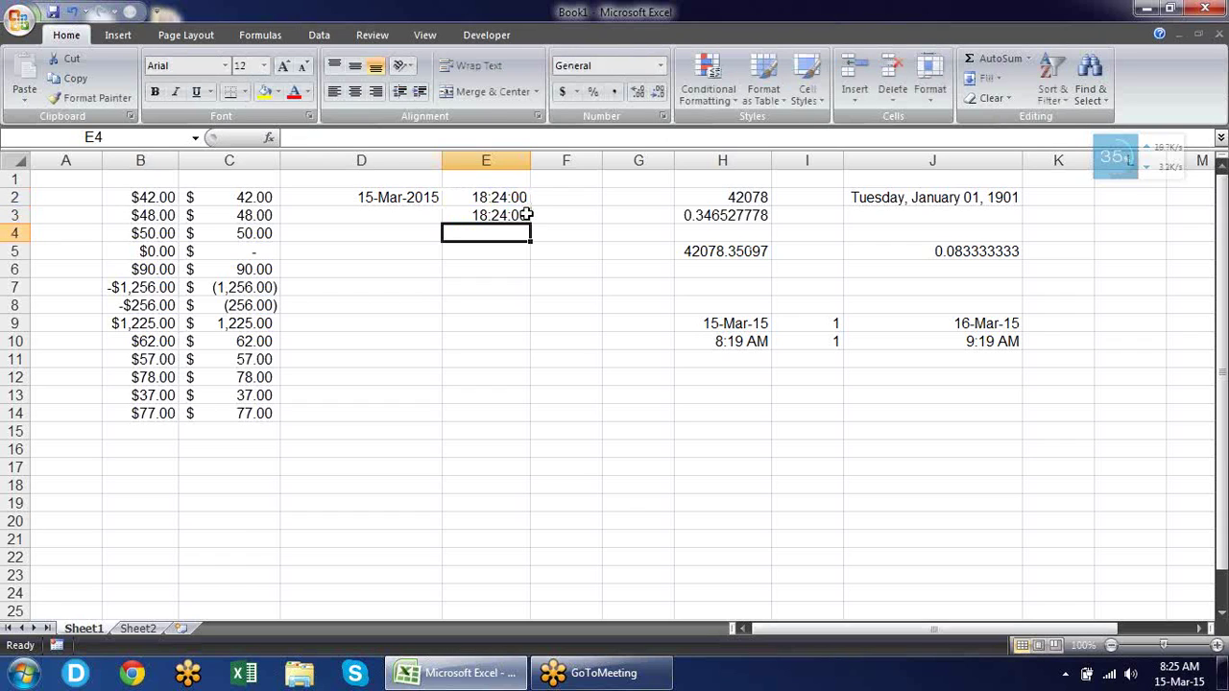
{"action": "left_click", "coordinate": [526, 215]}
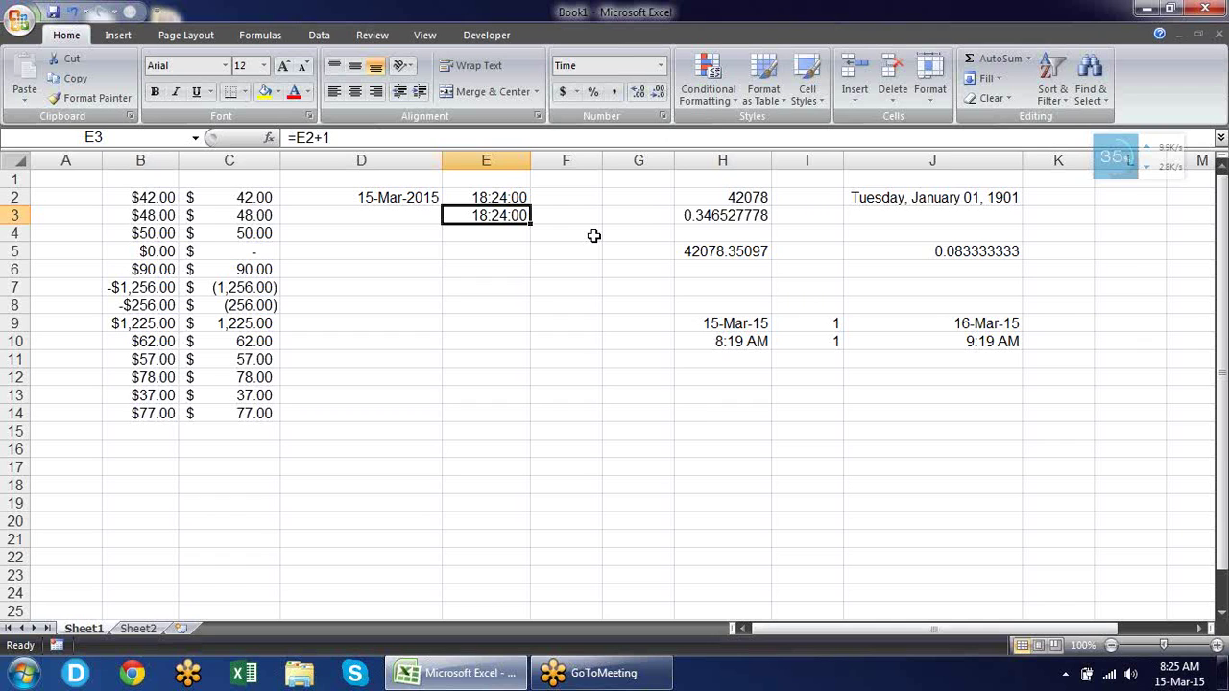
{"action": "key", "text": "ctrl+1"}
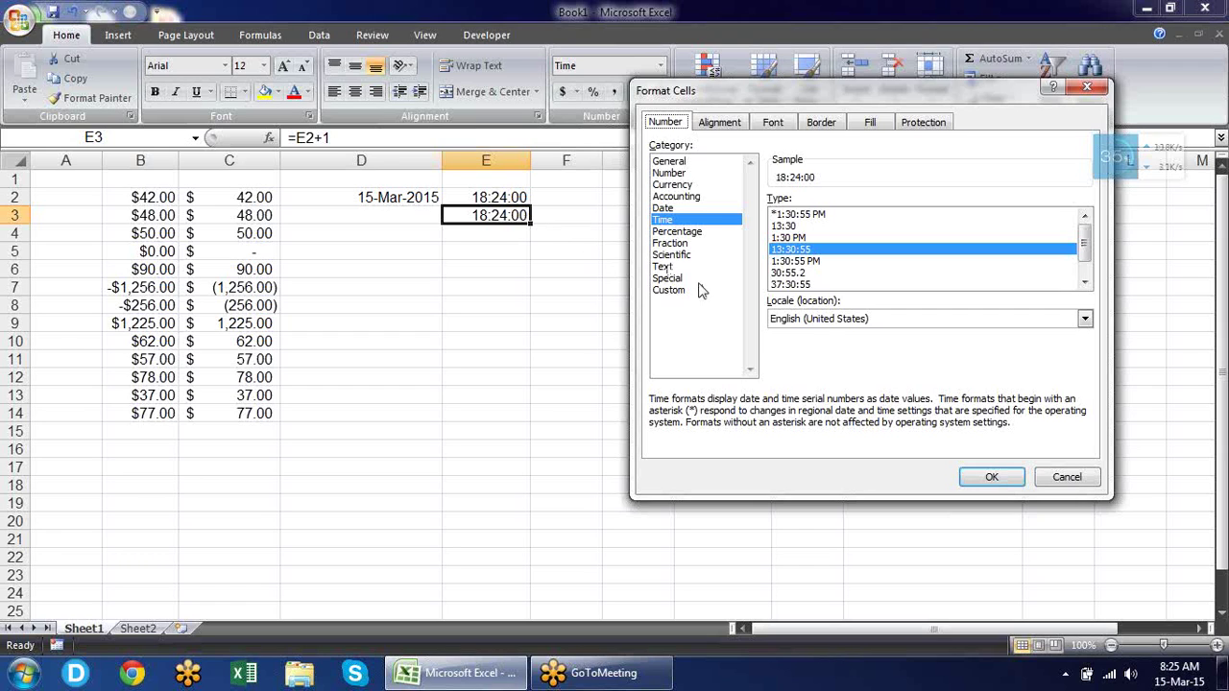
Apply the 37:30:55 elapsed-hours time format to E3 so it shows 42:24:00.
{"action": "left_click", "coordinate": [788, 284]}
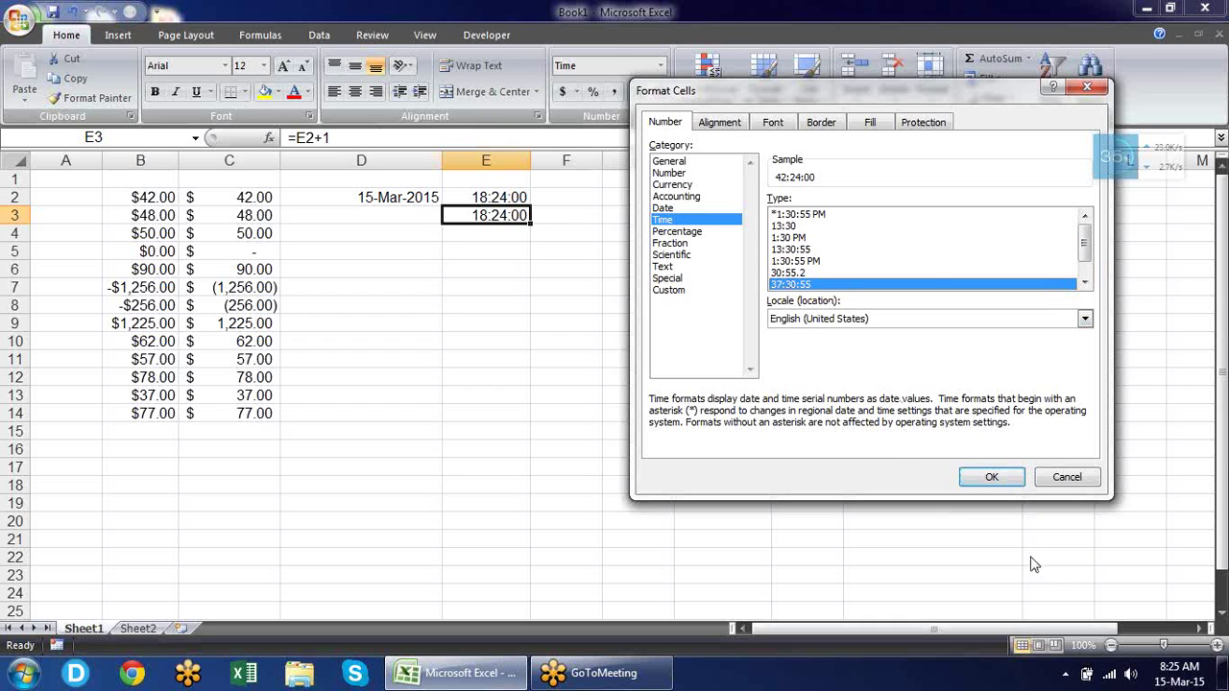
{"action": "left_click", "coordinate": [992, 478]}
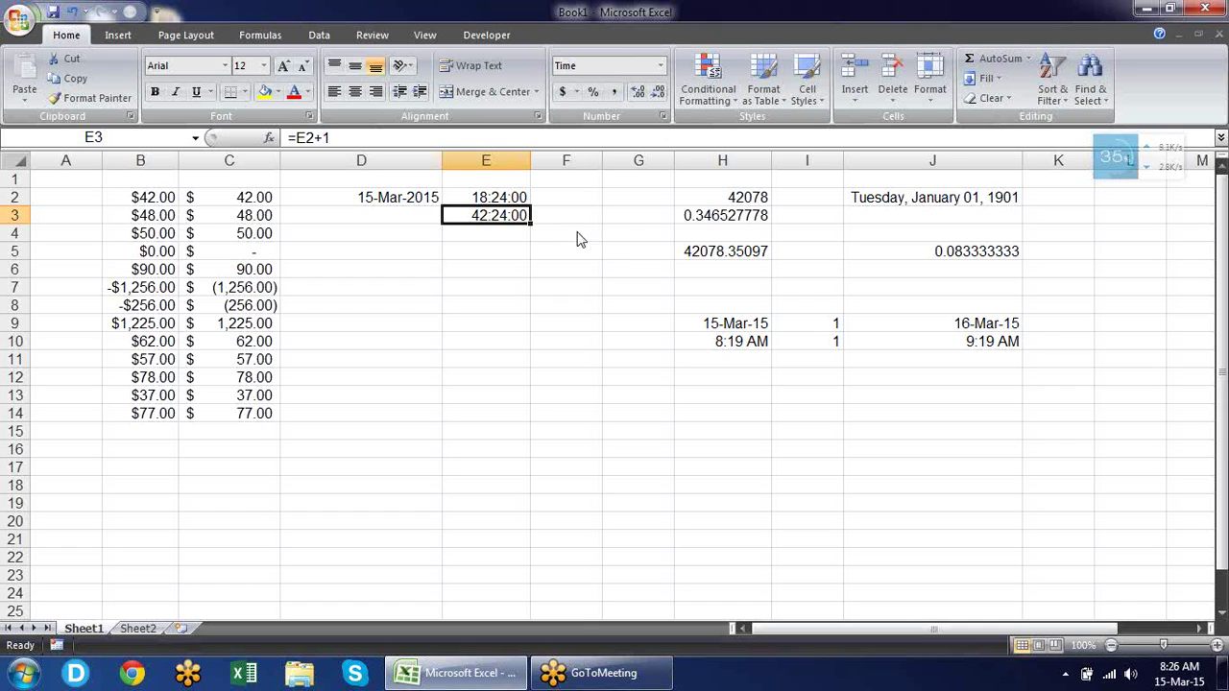
{"action": "left_click", "coordinate": [662, 116]}
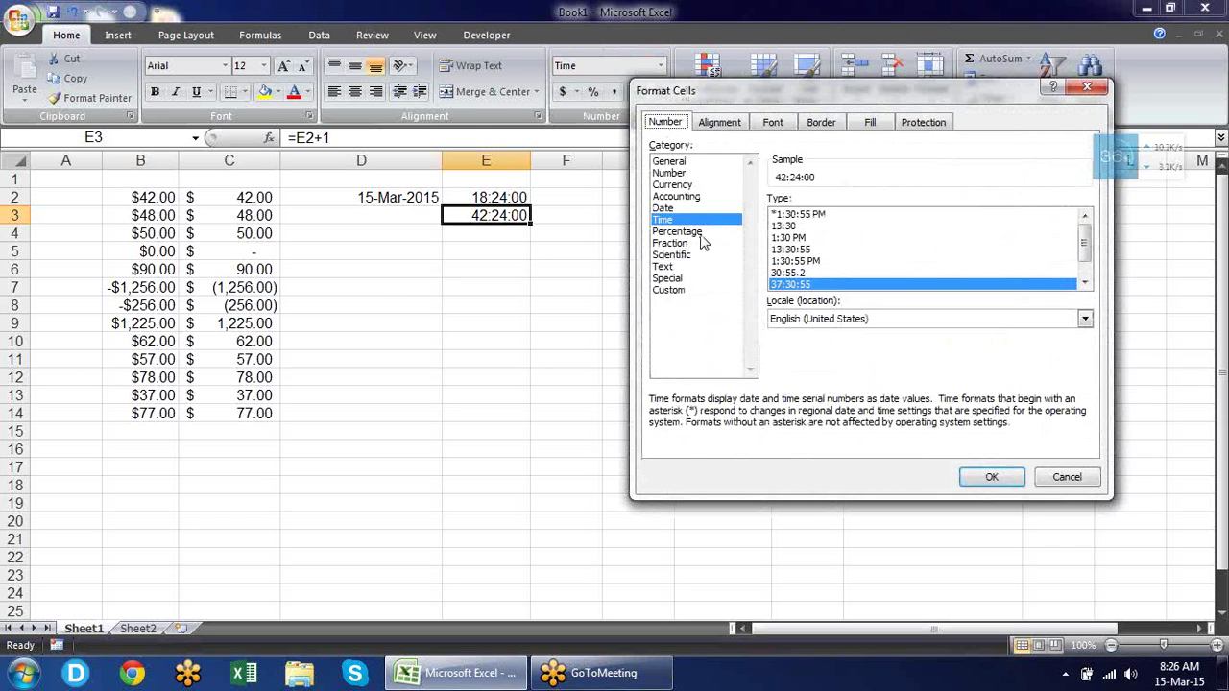
{"action": "key", "text": "Escape"}
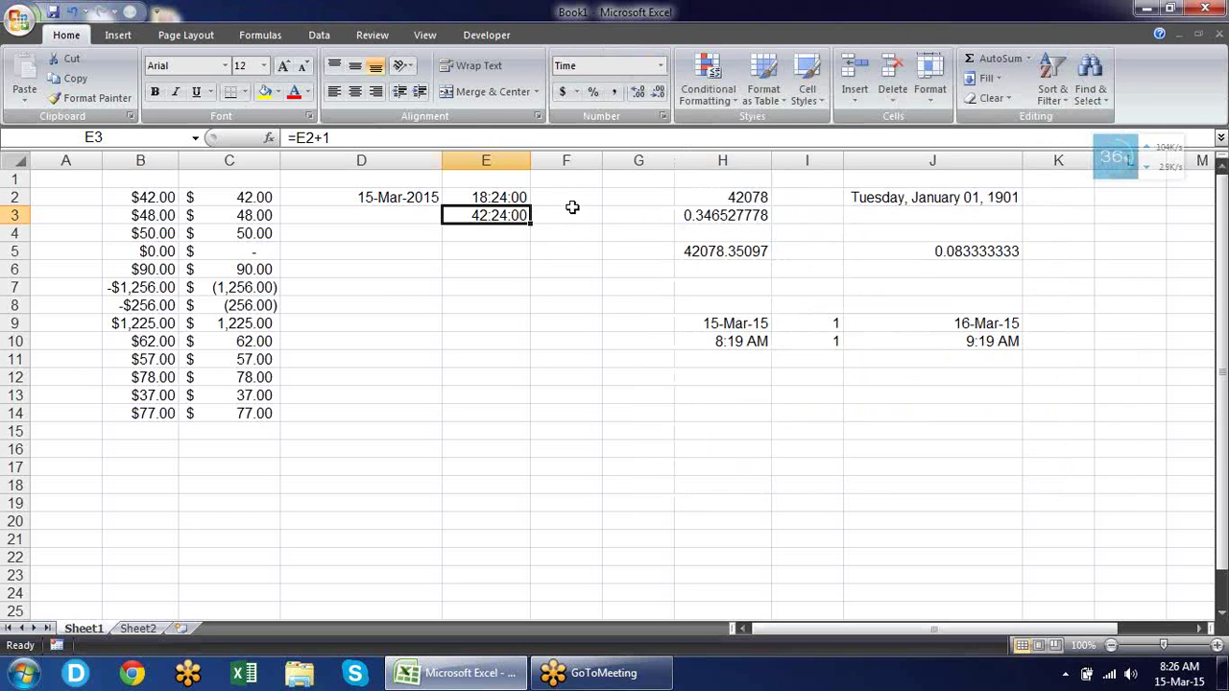
{"action": "left_click", "coordinate": [562, 200]}
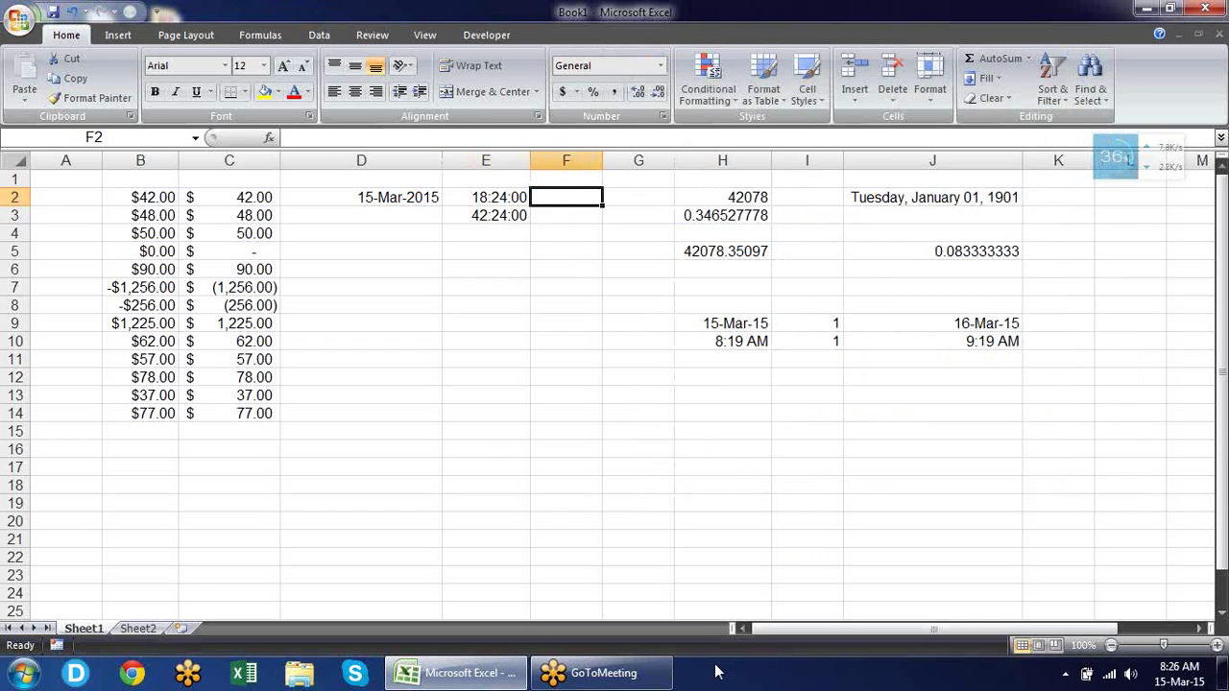
Enter the numbers 1, 2, 3 and 4 in cells F2 to F5.
{"action": "type", "text": "1"}
{"action": "key", "text": "Return"}
{"action": "type", "text": "2"}
{"action": "key", "text": "Return"}
{"action": "type", "text": "3"}
{"action": "key", "text": "Return"}
{"action": "type", "text": "5"}
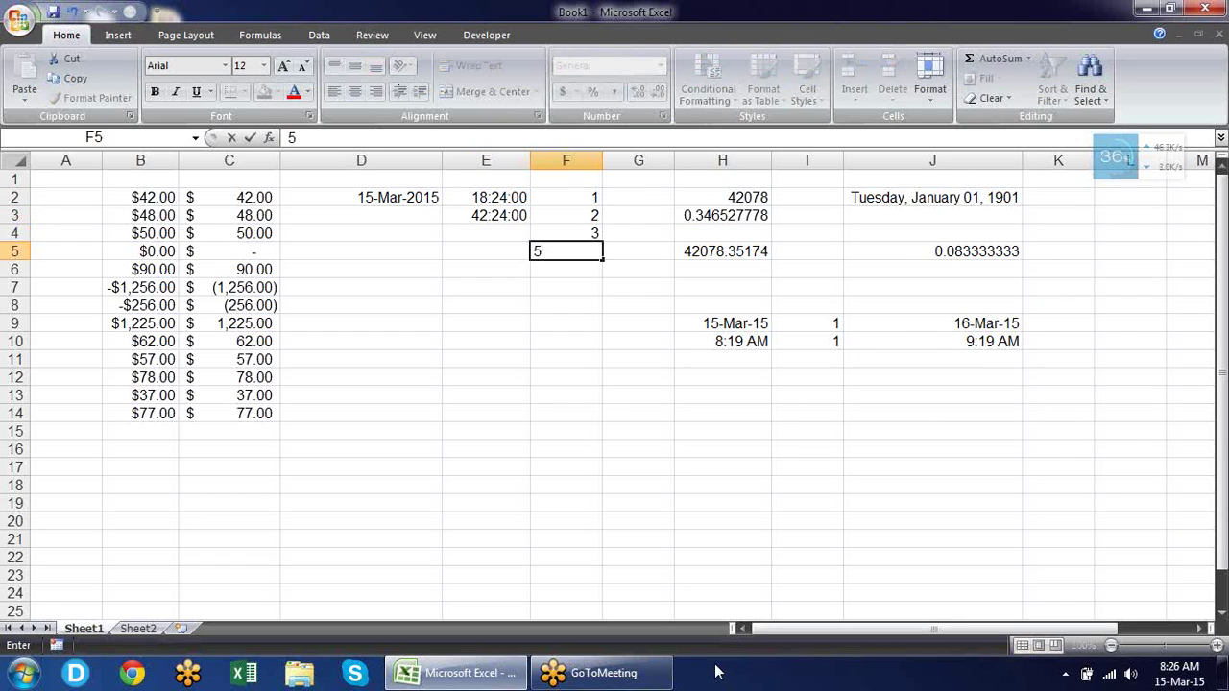
{"action": "key", "text": "BackSpace"}
{"action": "type", "text": "4"}
{"action": "key", "text": "Return"}
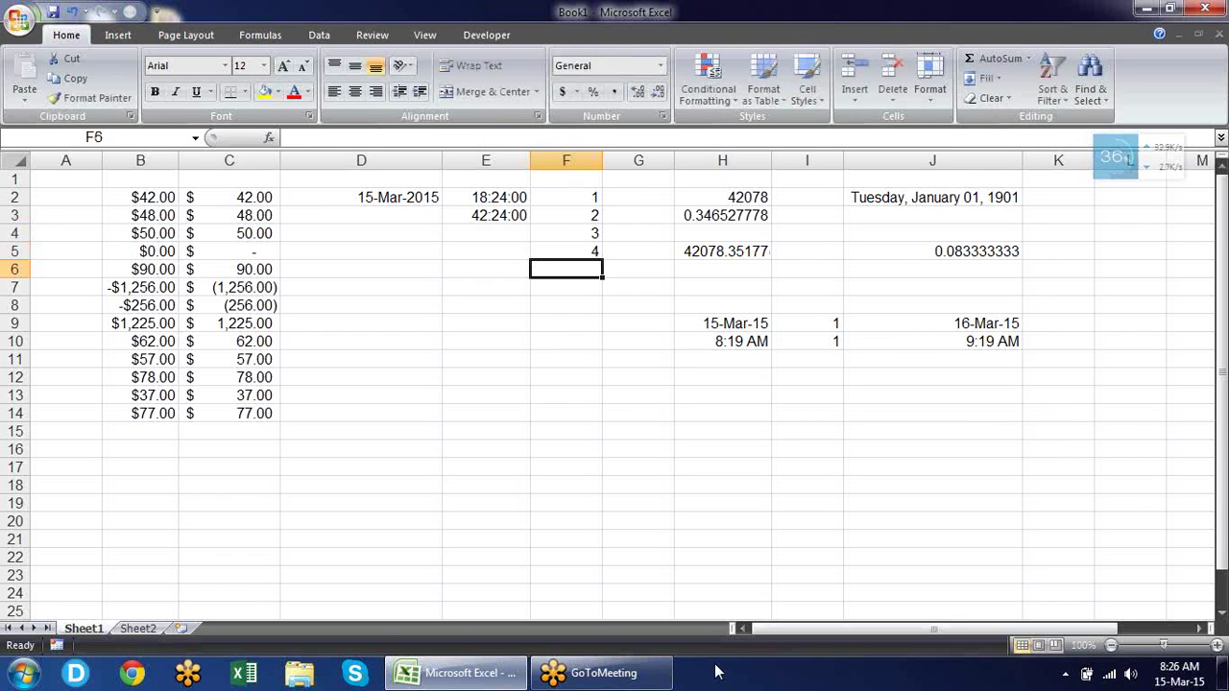
Format F2:F5 as Percentage with two decimals, showing 100.00% to 400.00%.
{"action": "key", "text": "Up"}
{"action": "key", "text": "Up"}
{"action": "key", "text": "Up"}
{"action": "key", "text": "Up"}
{"action": "key", "text": "shift+Down"}
{"action": "key", "text": "shift+Down"}
{"action": "key", "text": "shift+Down"}
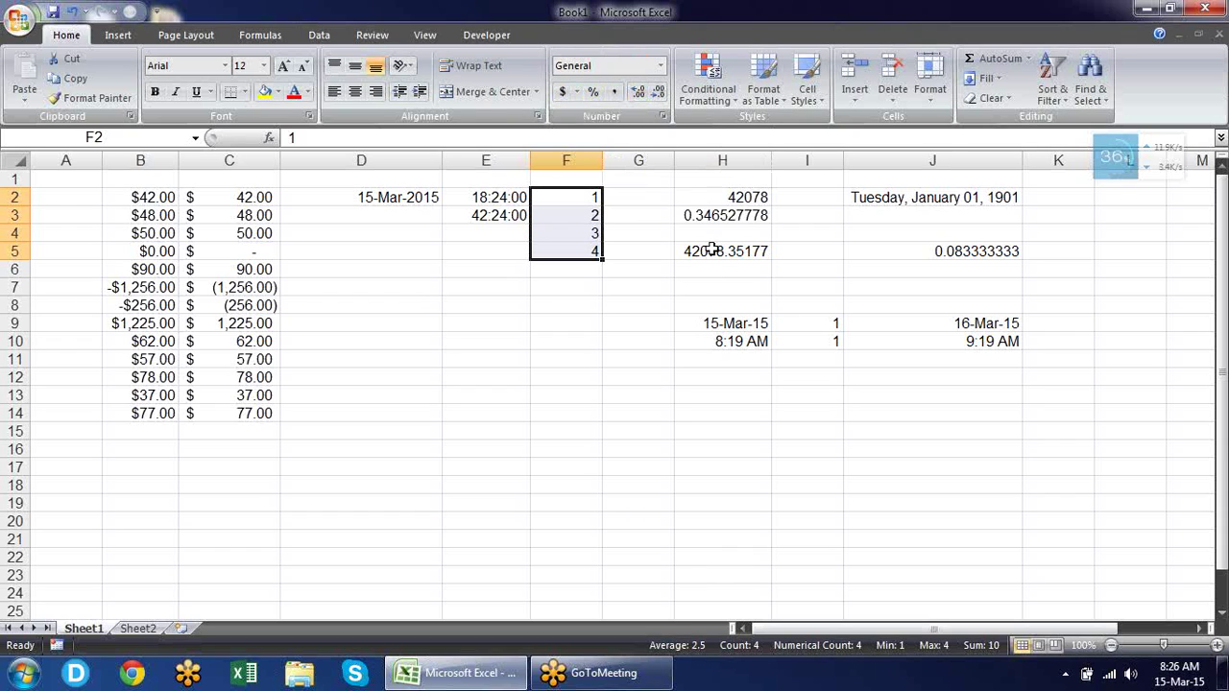
{"action": "key", "text": "ctrl+1"}
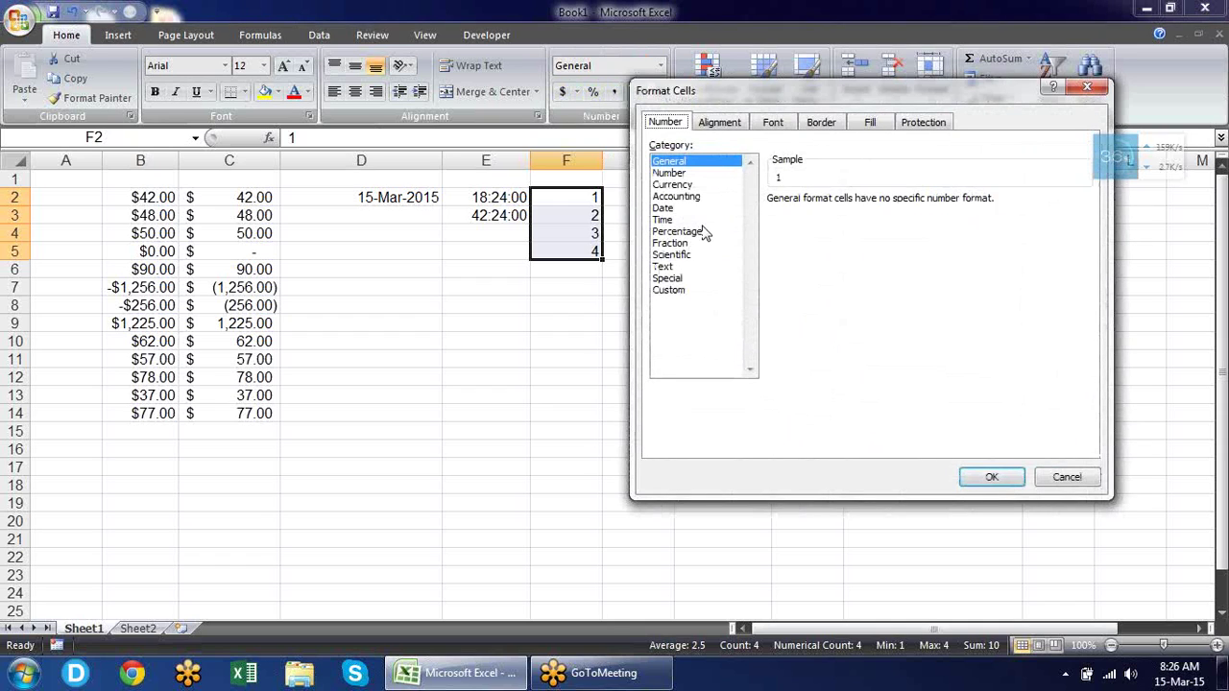
{"action": "left_click", "coordinate": [705, 233]}
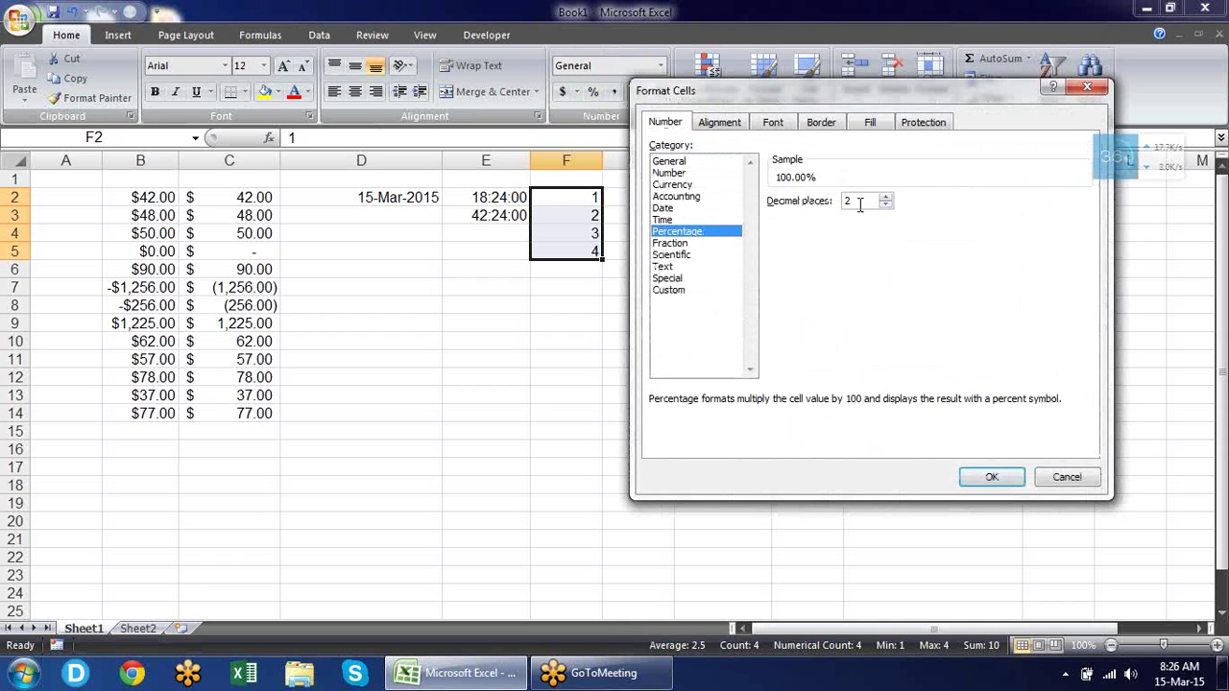
{"action": "left_click", "coordinate": [987, 472]}
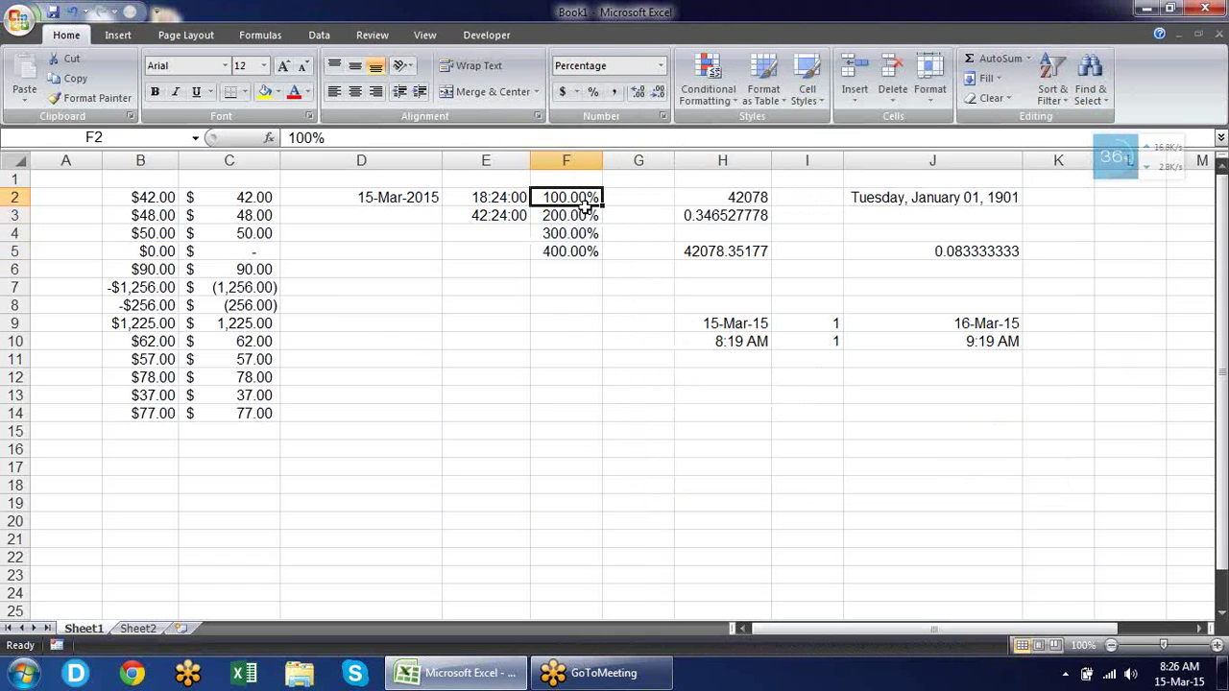
{"action": "left_click", "coordinate": [579, 217]}
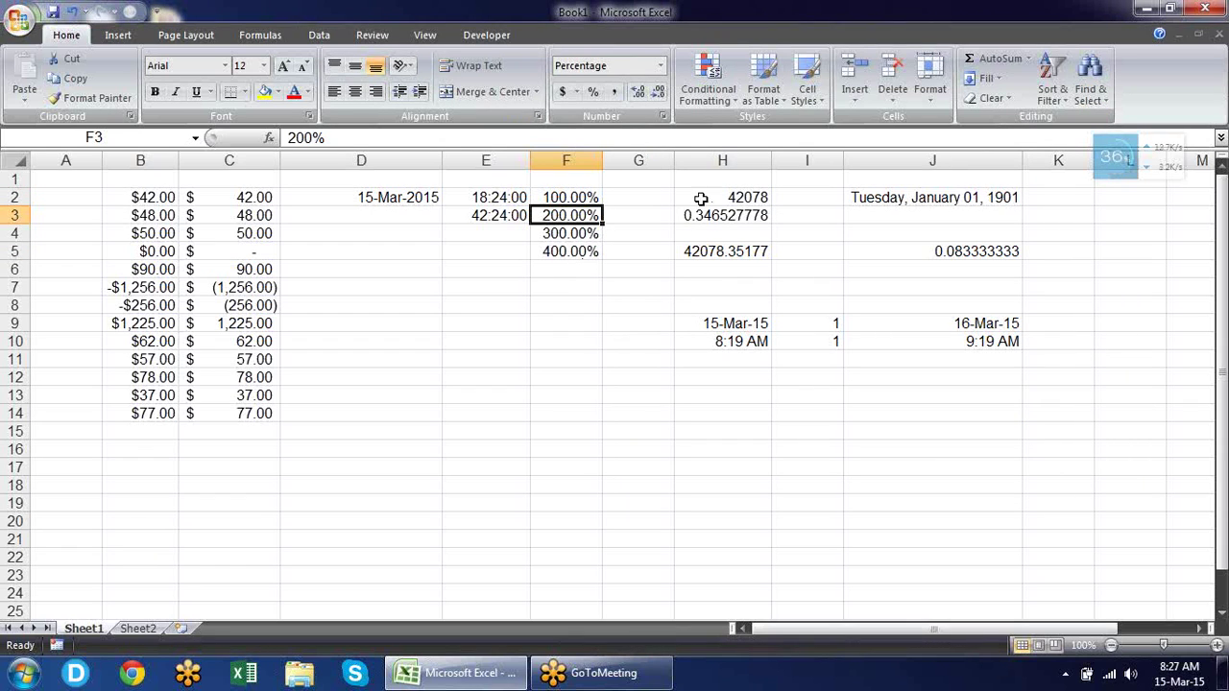
Show F2 as General, then as a whole percentage 100%.
{"action": "left_click", "coordinate": [581, 198]}
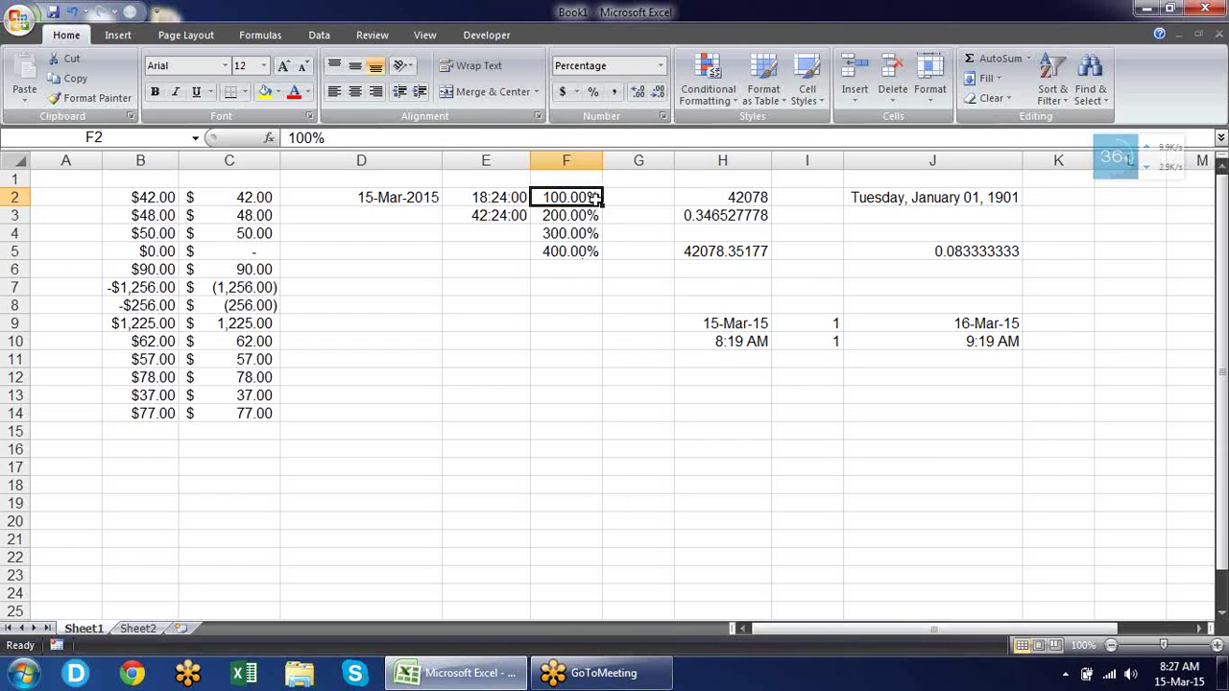
{"action": "key", "text": "ctrl+shift+asciitilde"}
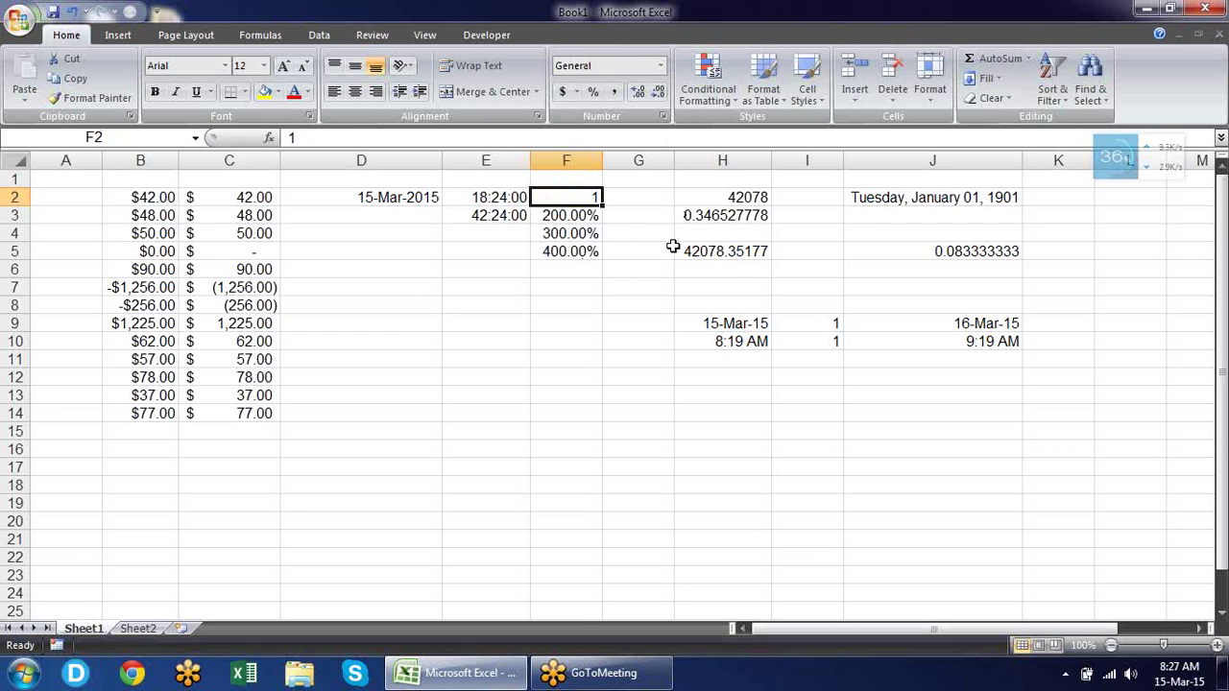
{"action": "key", "text": "ctrl+shift+percent"}
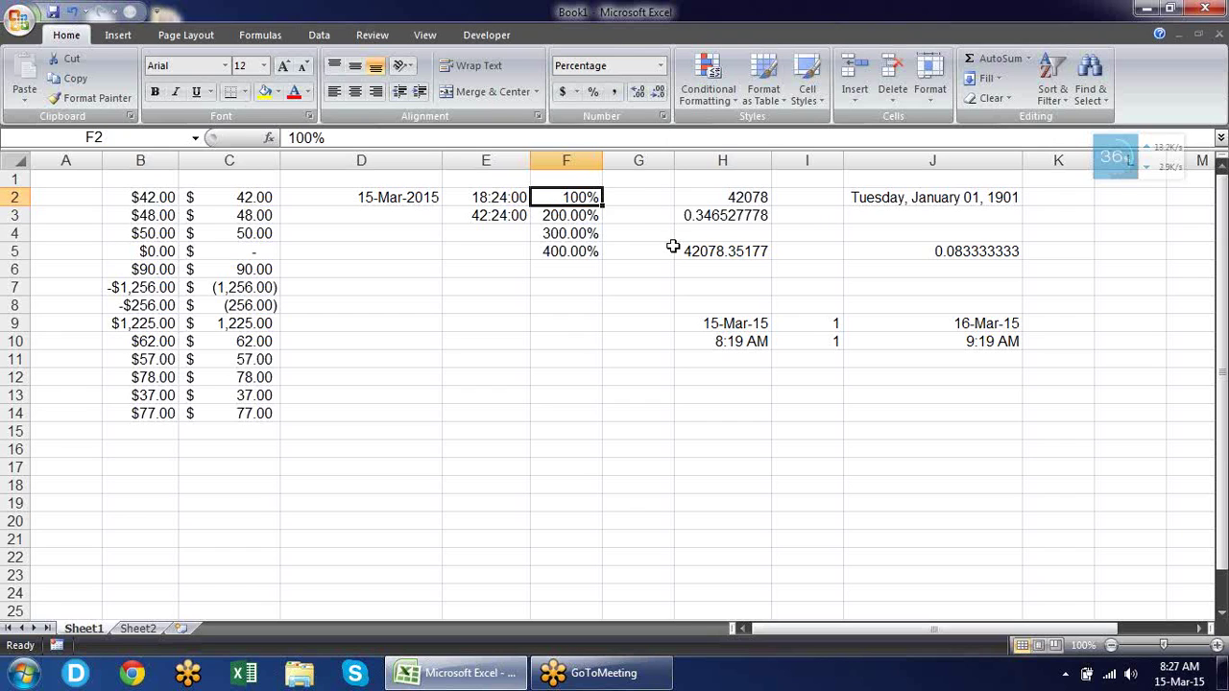
Enter the formula =F2*2 in G2, giving 2.
{"action": "left_click", "coordinate": [637, 198]}
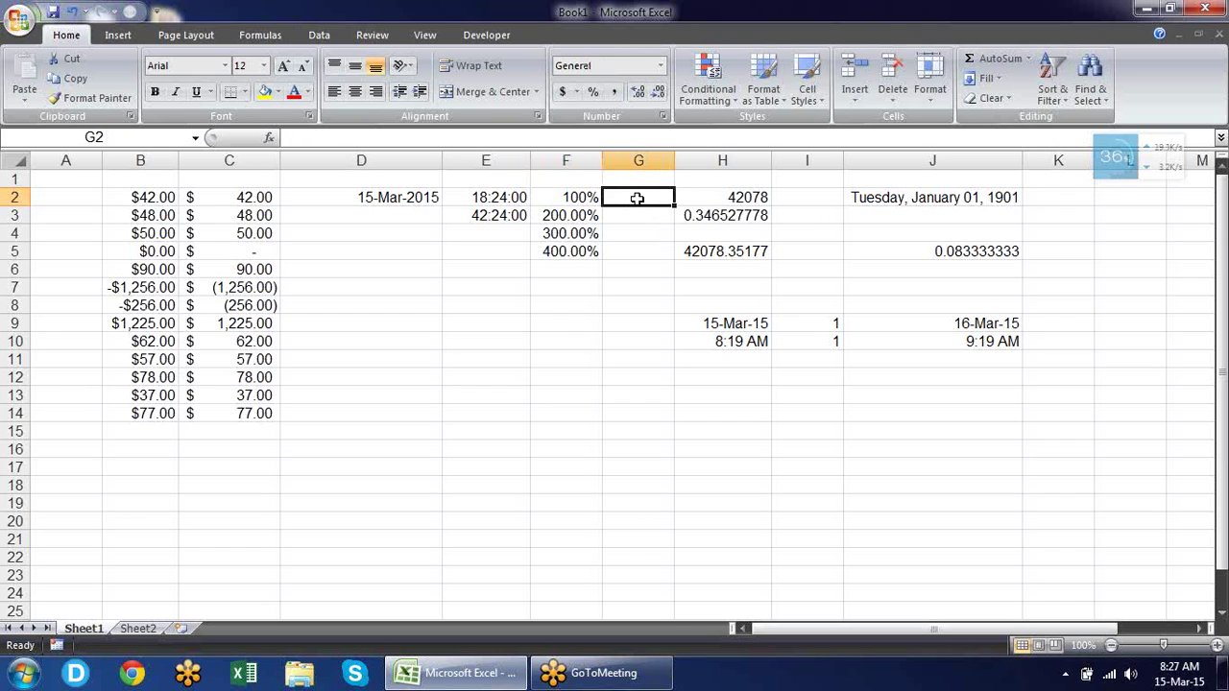
{"action": "type", "text": "="}
{"action": "key", "text": "Left"}
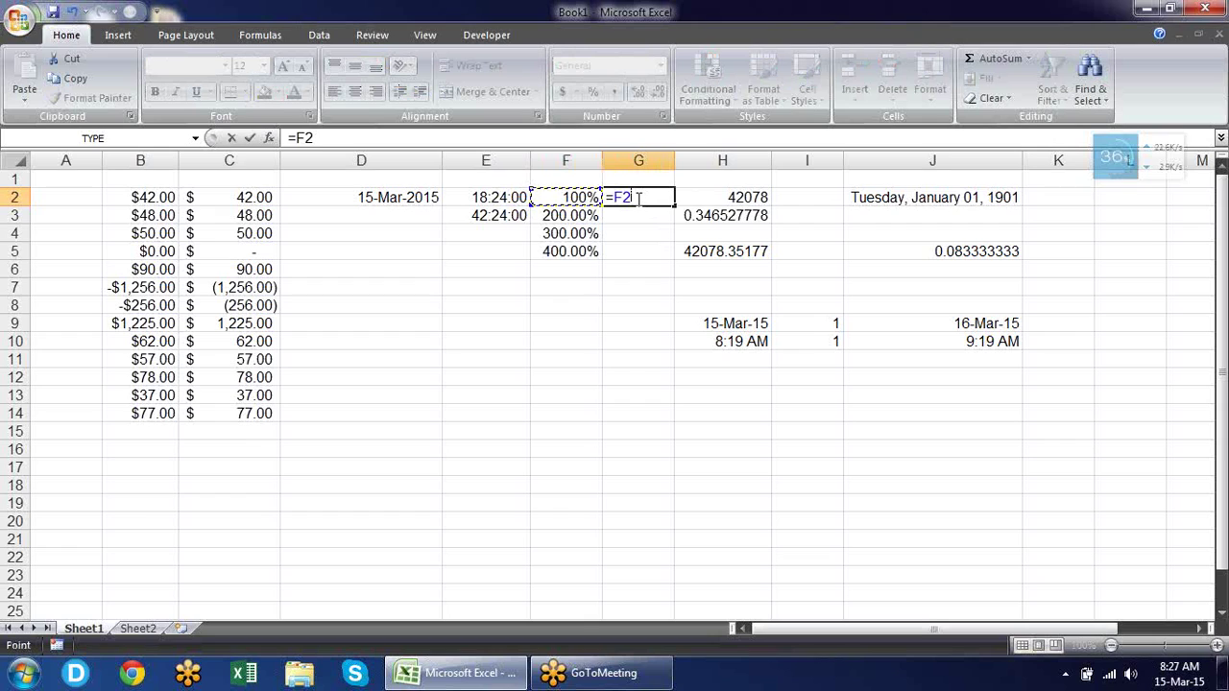
{"action": "type", "text": "%"}
{"action": "key", "text": "BackSpace"}
{"action": "type", "text": "*"}
{"action": "type", "text": "2"}
{"action": "key", "text": "Return"}
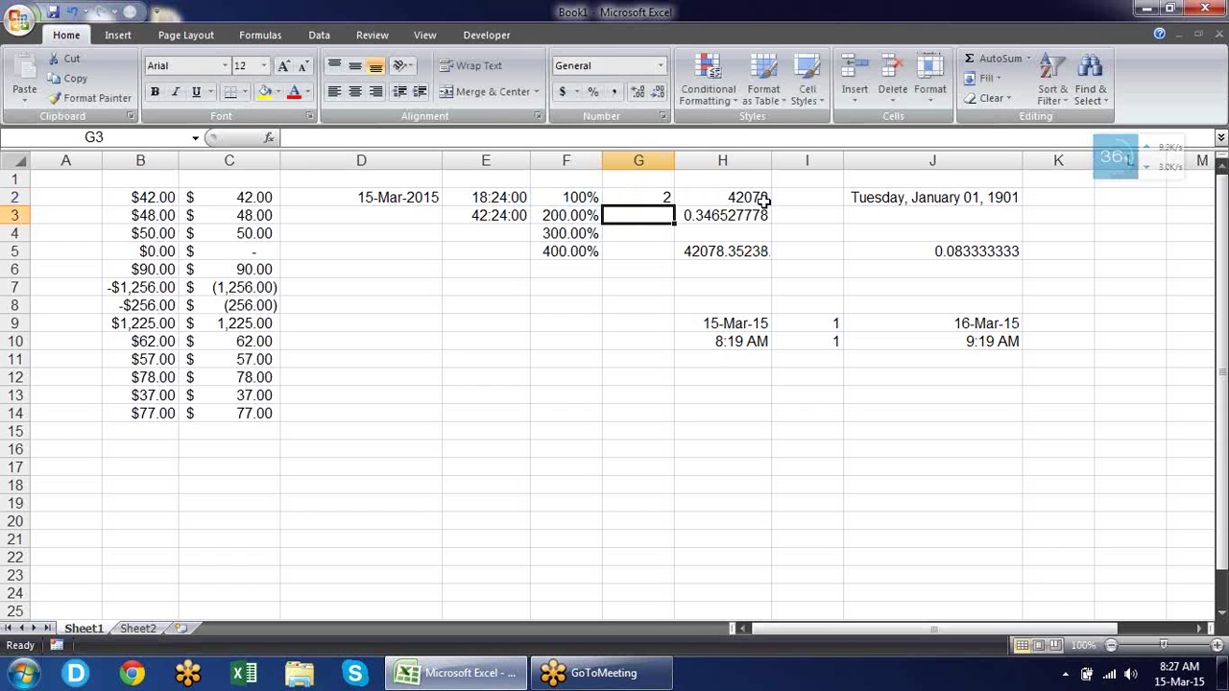
Enter 56 in F7 so it displays 56.00%.
{"action": "key", "text": "Up"}
{"action": "key", "text": "Left"}
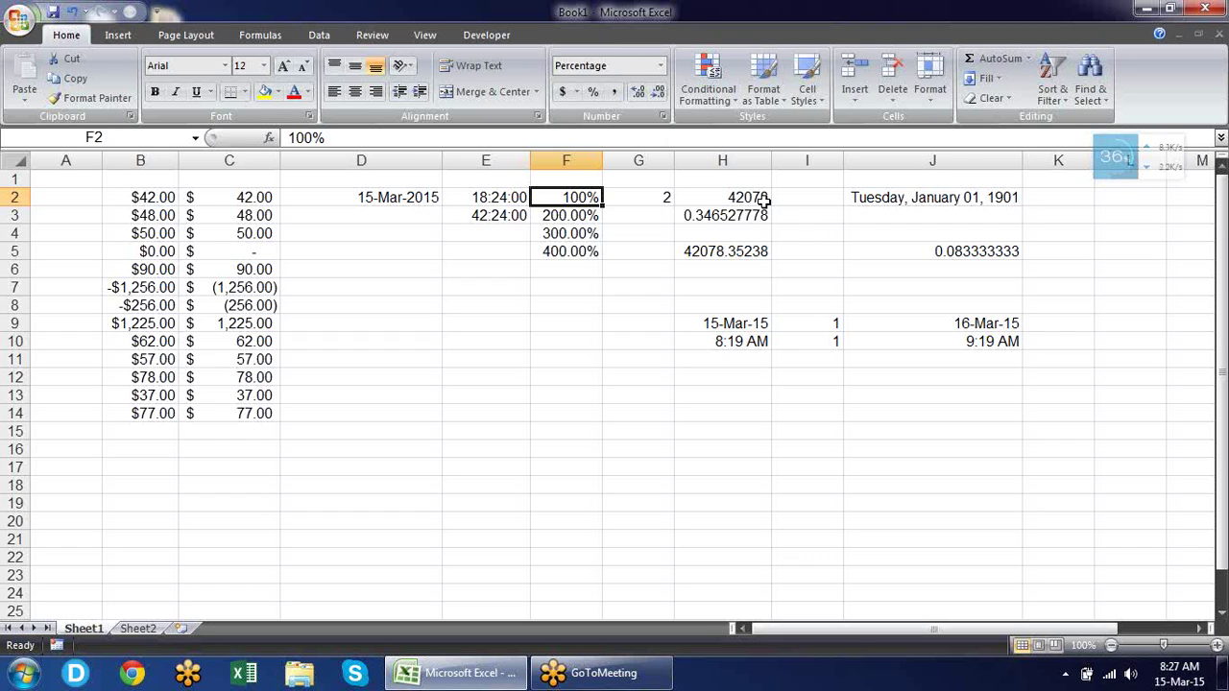
{"action": "key", "text": "Down"}
{"action": "key", "text": "Down"}
{"action": "key", "text": "Down"}
{"action": "key", "text": "Down"}
{"action": "key", "text": "Down"}
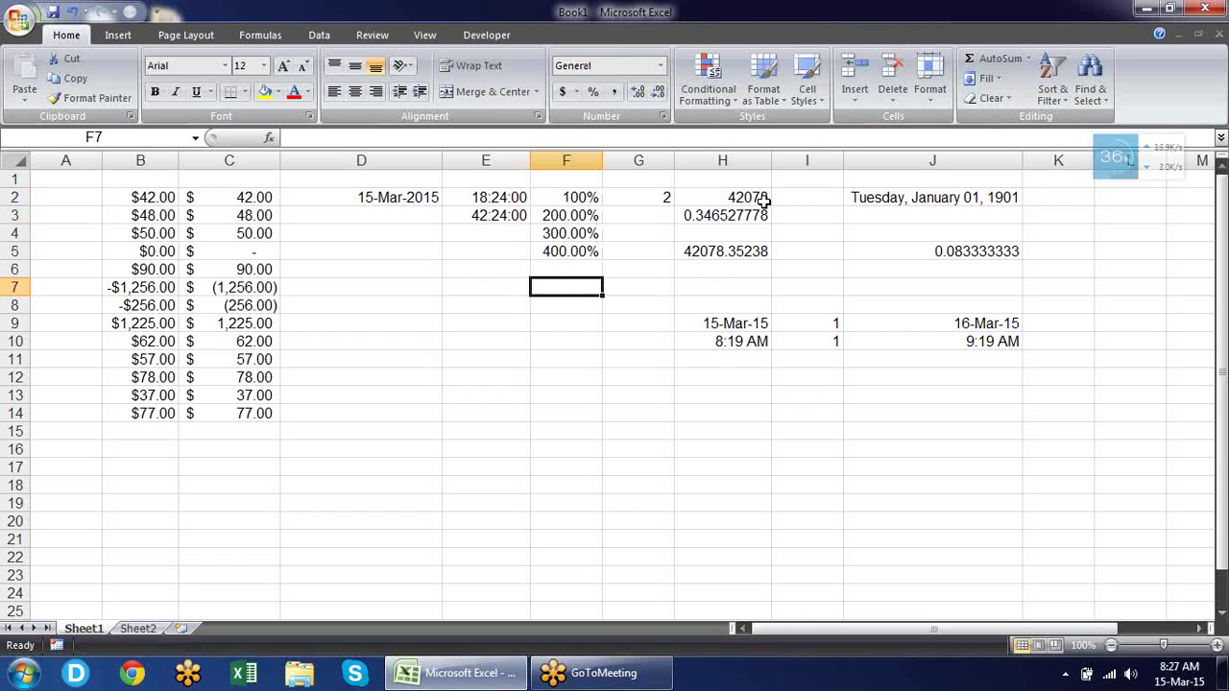
{"action": "type", "text": "56"}
{"action": "key", "text": "Return"}
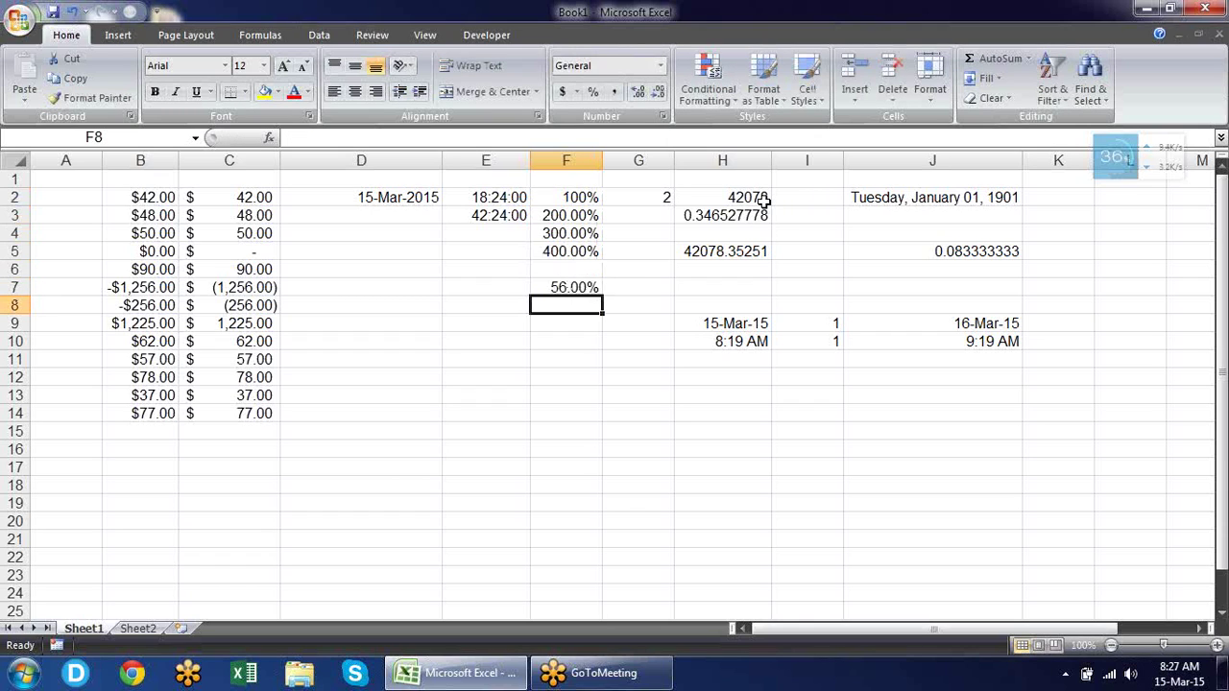
{"action": "key", "text": "Up"}
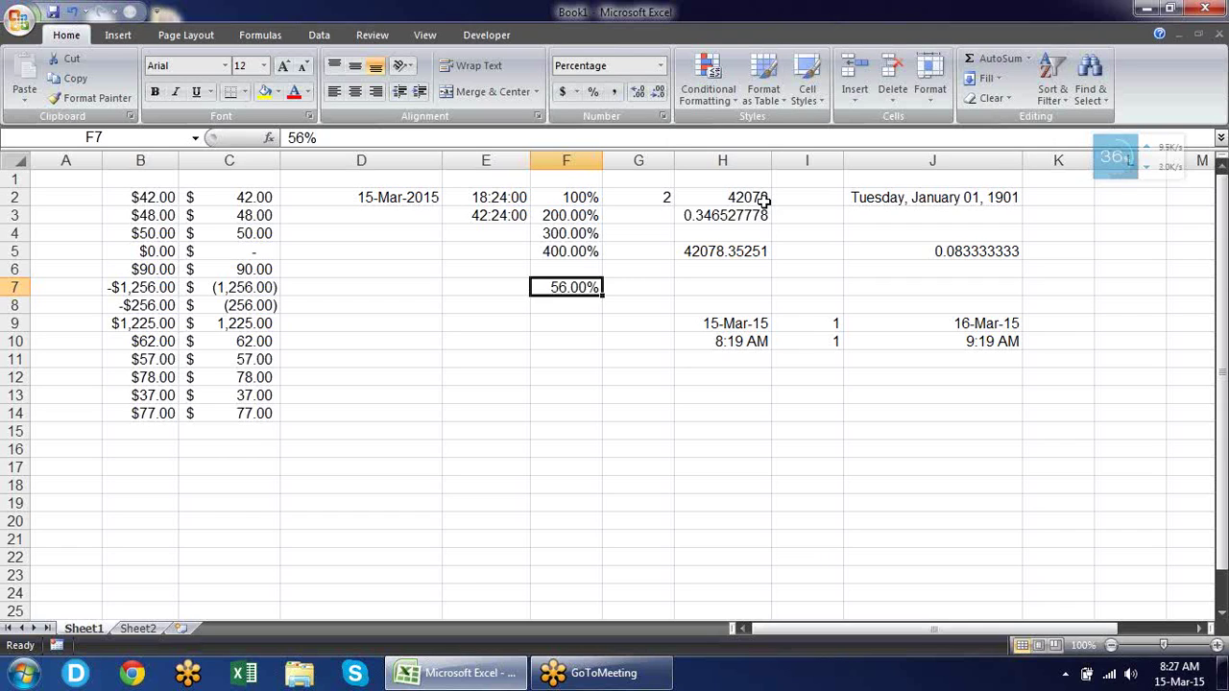
Enter 0.2 in E7 and apply Percent Style so it shows 20%.
{"action": "key", "text": "Left"}
{"action": "key", "text": "Left"}
{"action": "key", "text": "Right"}
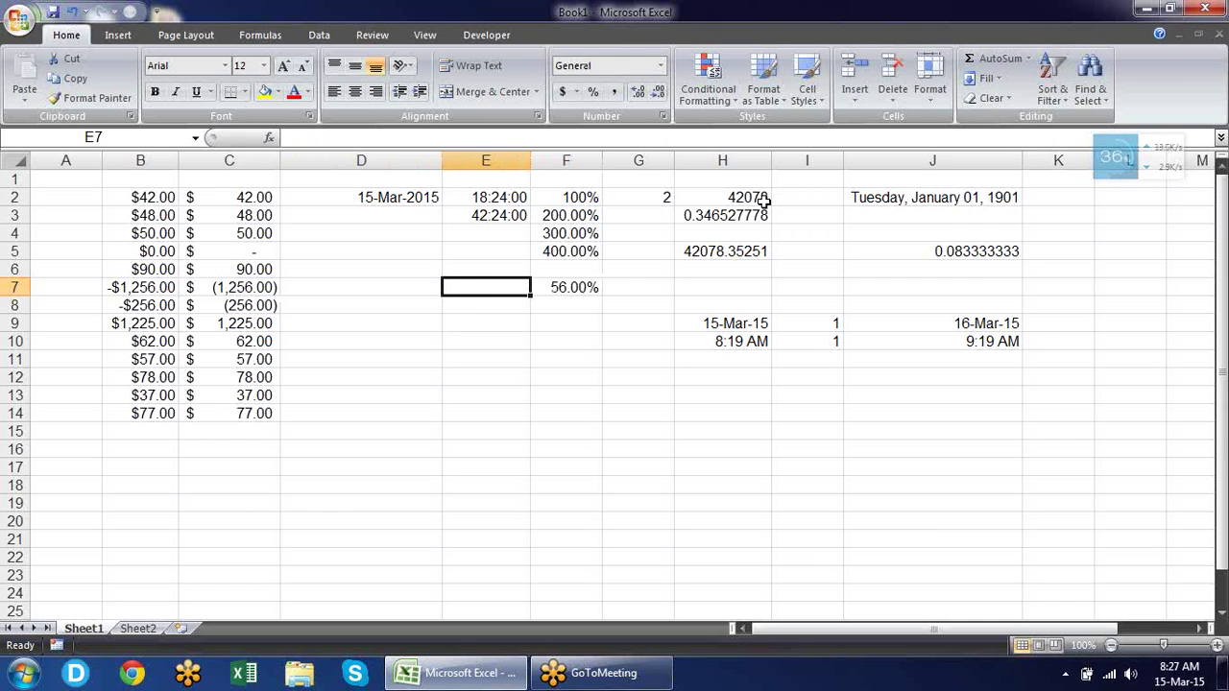
{"action": "type", "text": "0.2"}
{"action": "key", "text": "Return"}
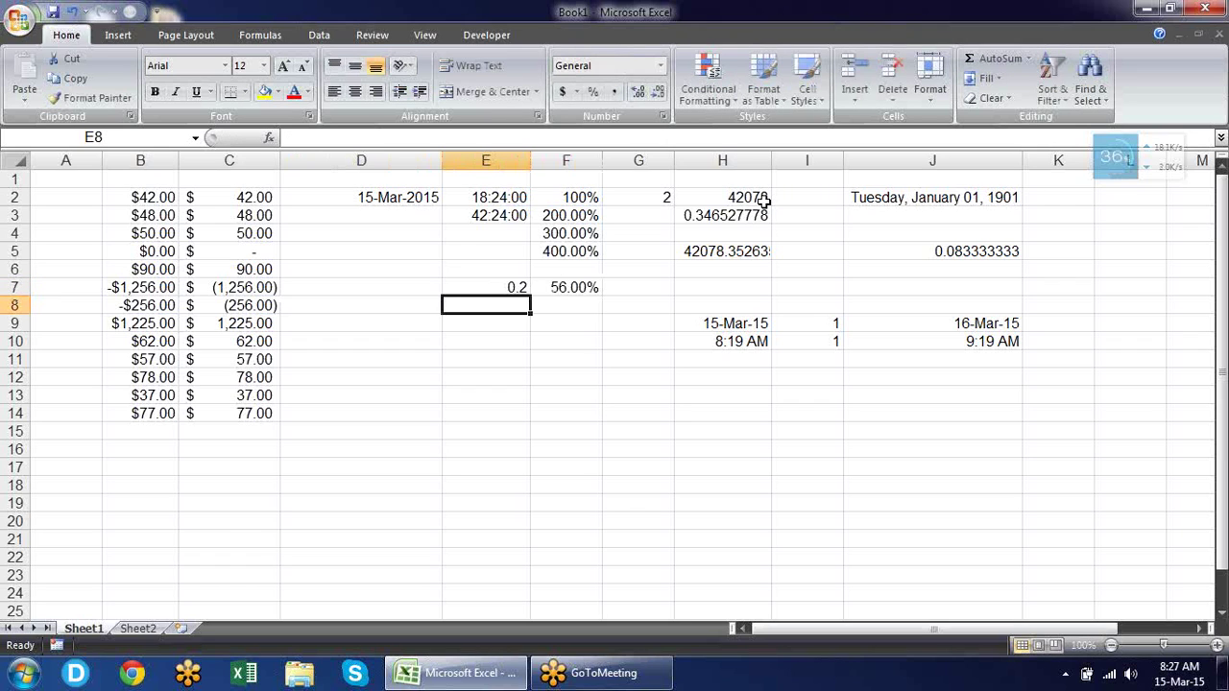
{"action": "key", "text": "Up"}
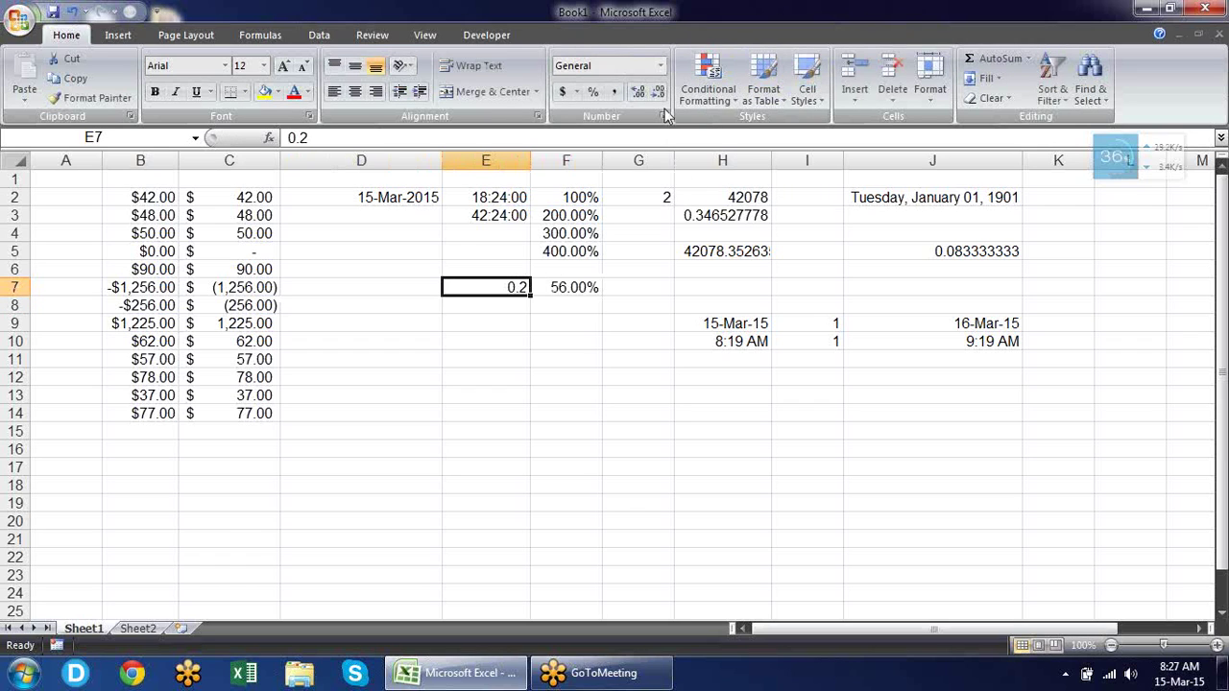
{"action": "left_click", "coordinate": [591, 95]}
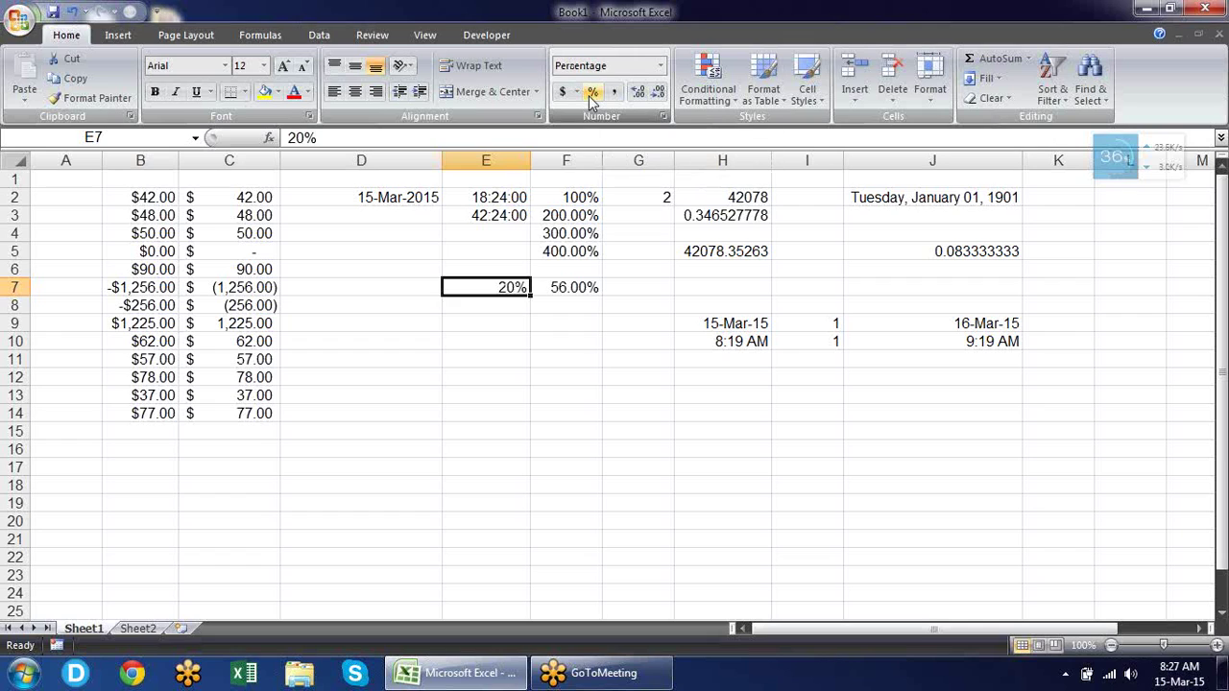
Change F4's value to 50, displayed as 50.00%.
{"action": "left_click", "coordinate": [577, 239]}
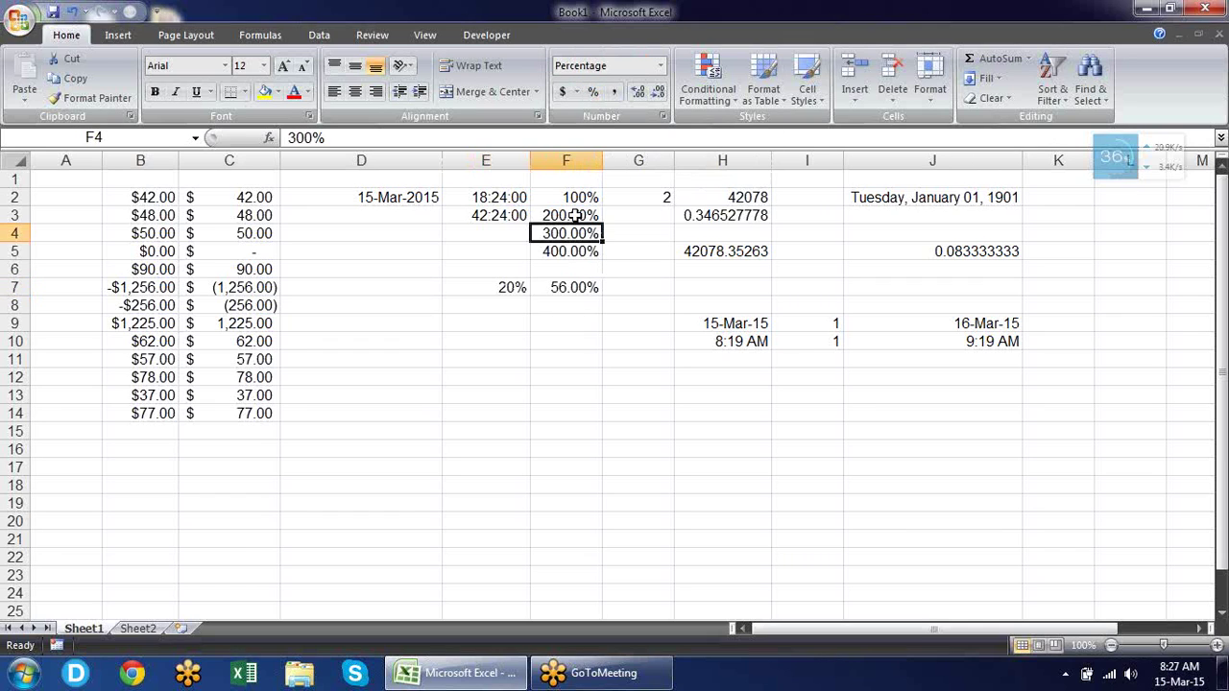
{"action": "left_click", "coordinate": [576, 215]}
{"action": "left_click", "coordinate": [566, 233]}
{"action": "type", "text": "3000"}
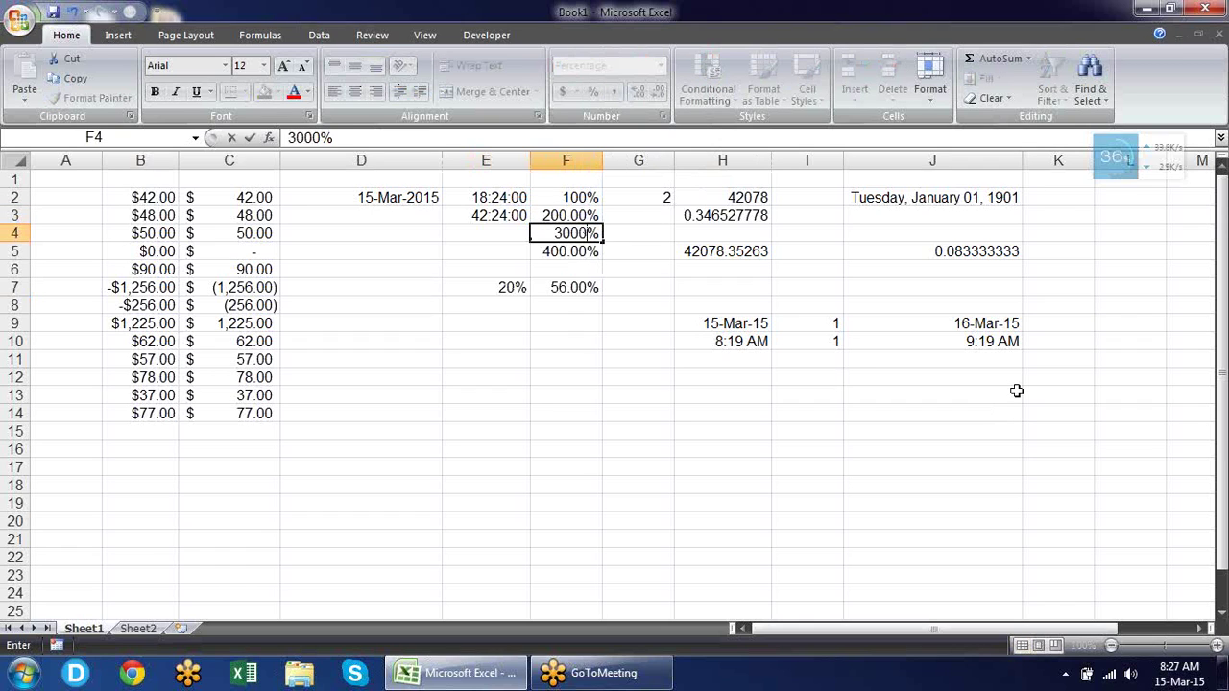
{"action": "key", "text": "Return"}
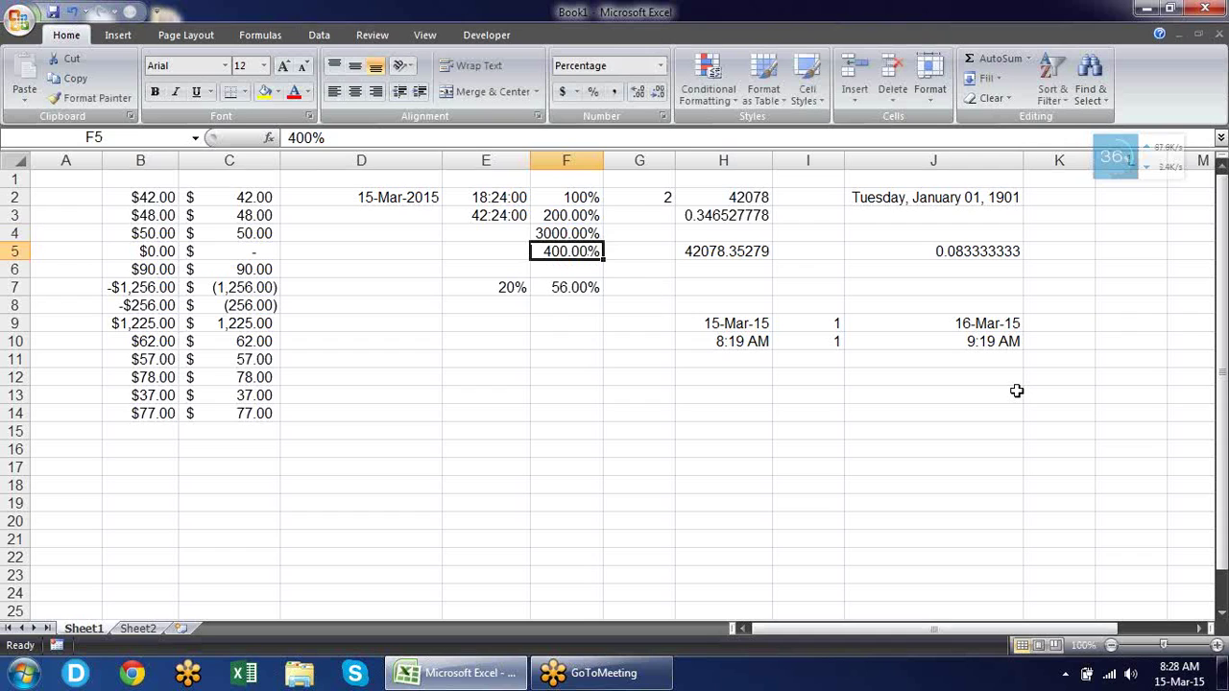
{"action": "key", "text": "Up"}
{"action": "type", "text": "50"}
{"action": "key", "text": "Return"}
{"action": "key", "text": "Up"}
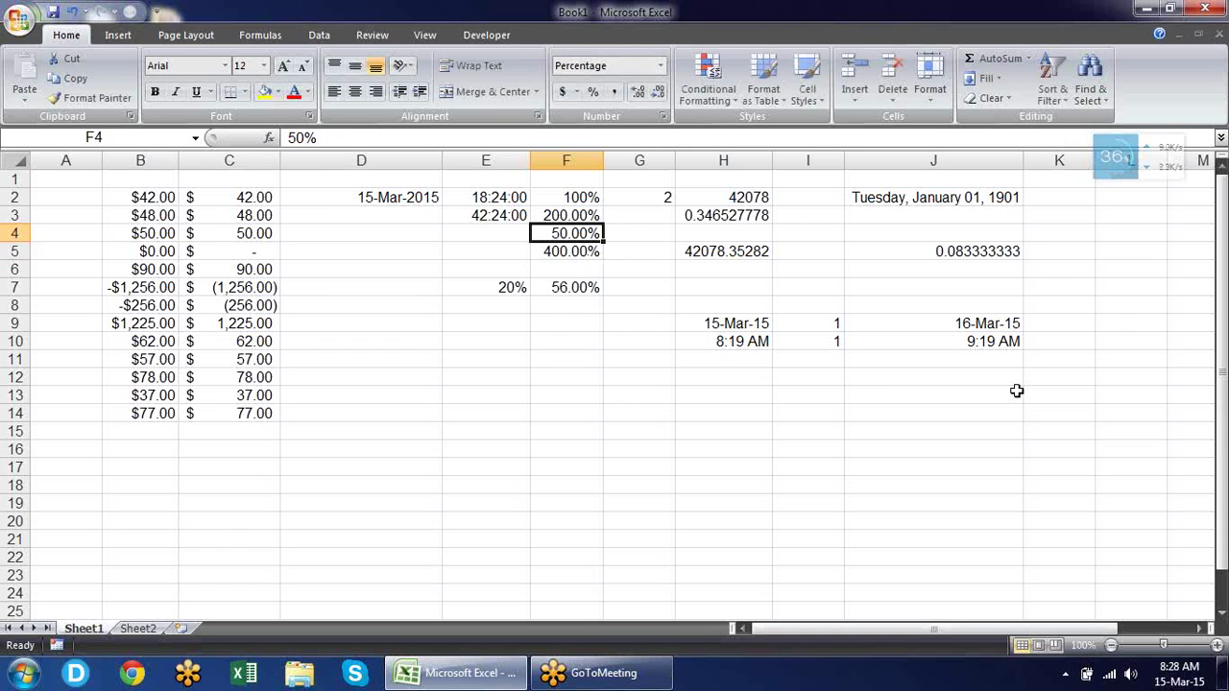
Enter =F4 in G4 and show it in General format as 0.5.
{"action": "key", "text": "Right"}
{"action": "type", "text": "="}
{"action": "key", "text": "Left"}
{"action": "key", "text": "Return"}
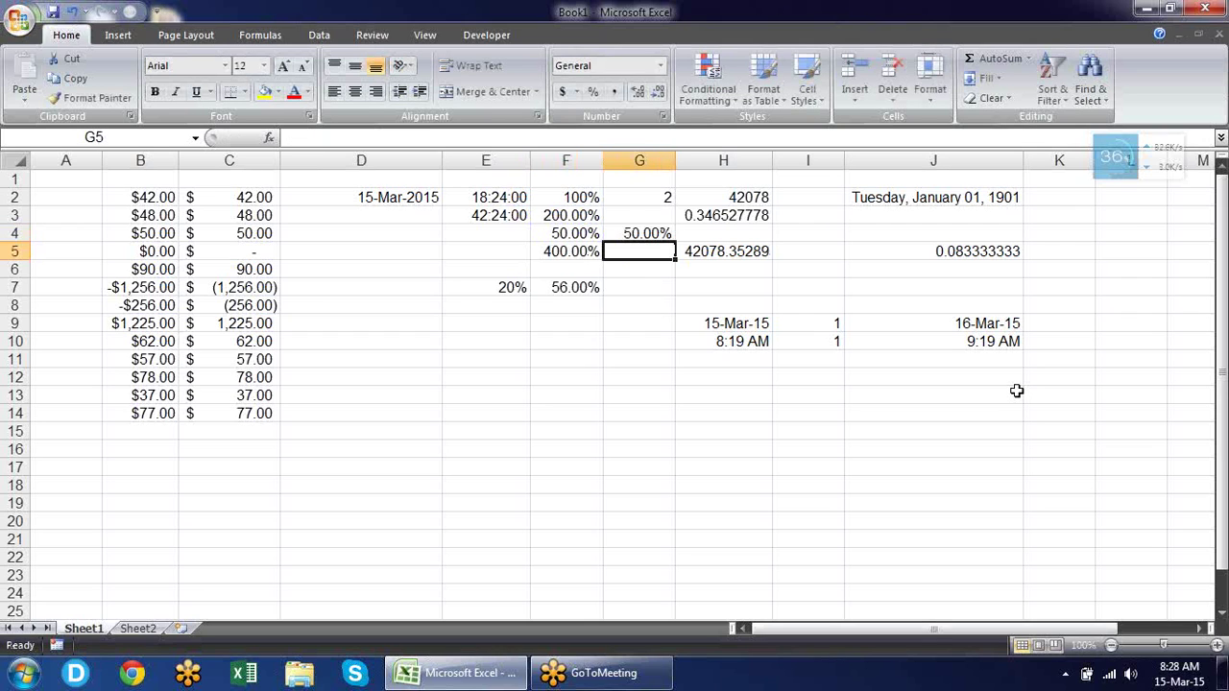
{"action": "key", "text": "Up"}
{"action": "key", "text": "ctrl+shift+asciitilde"}
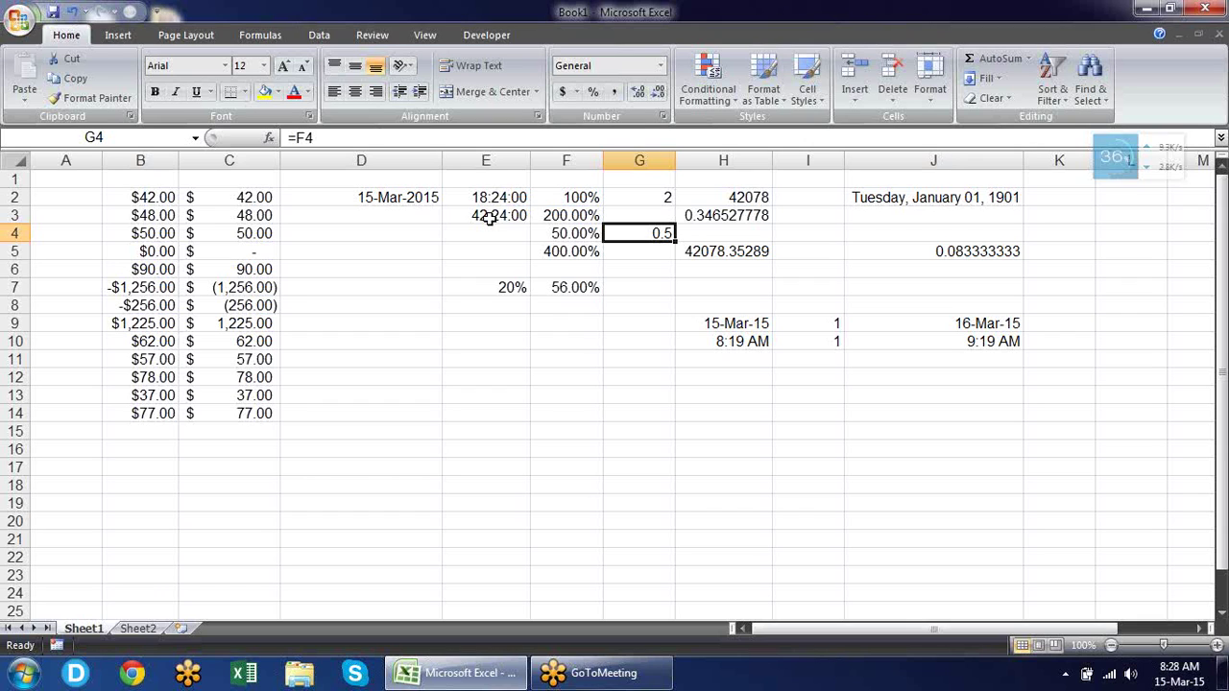
Apply the Fraction number format to G4 so 0.5 displays as 1/2.
{"action": "left_click", "coordinate": [667, 115]}
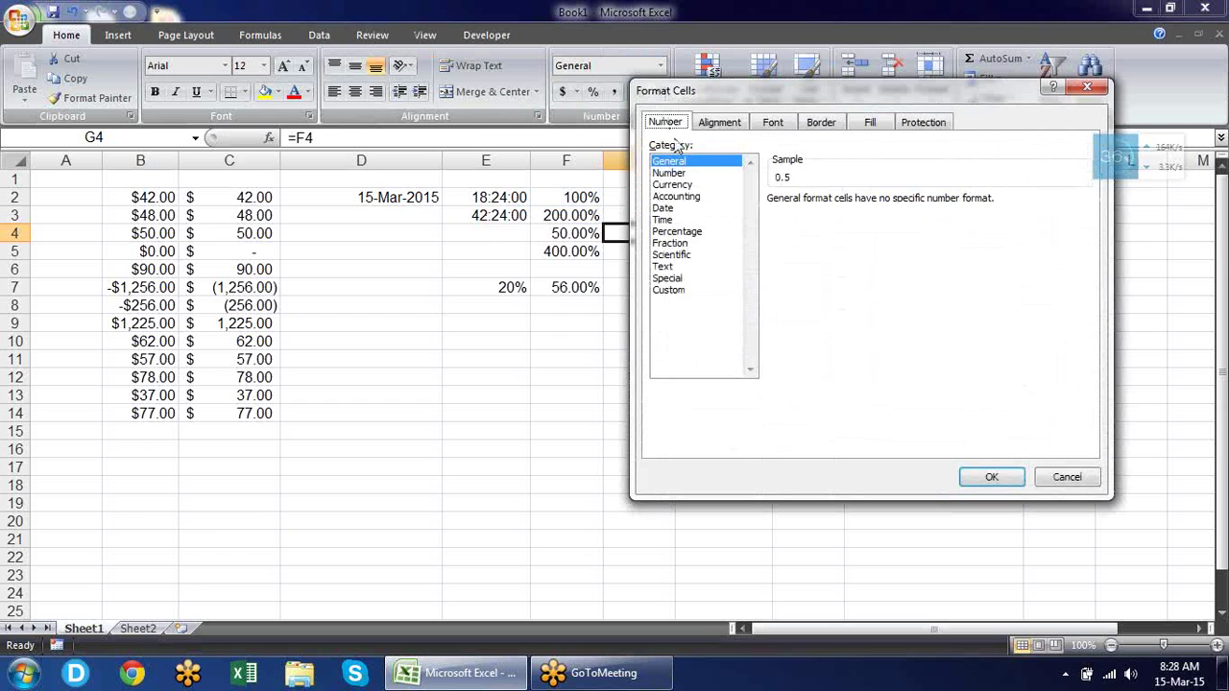
{"action": "left_click", "coordinate": [686, 245]}
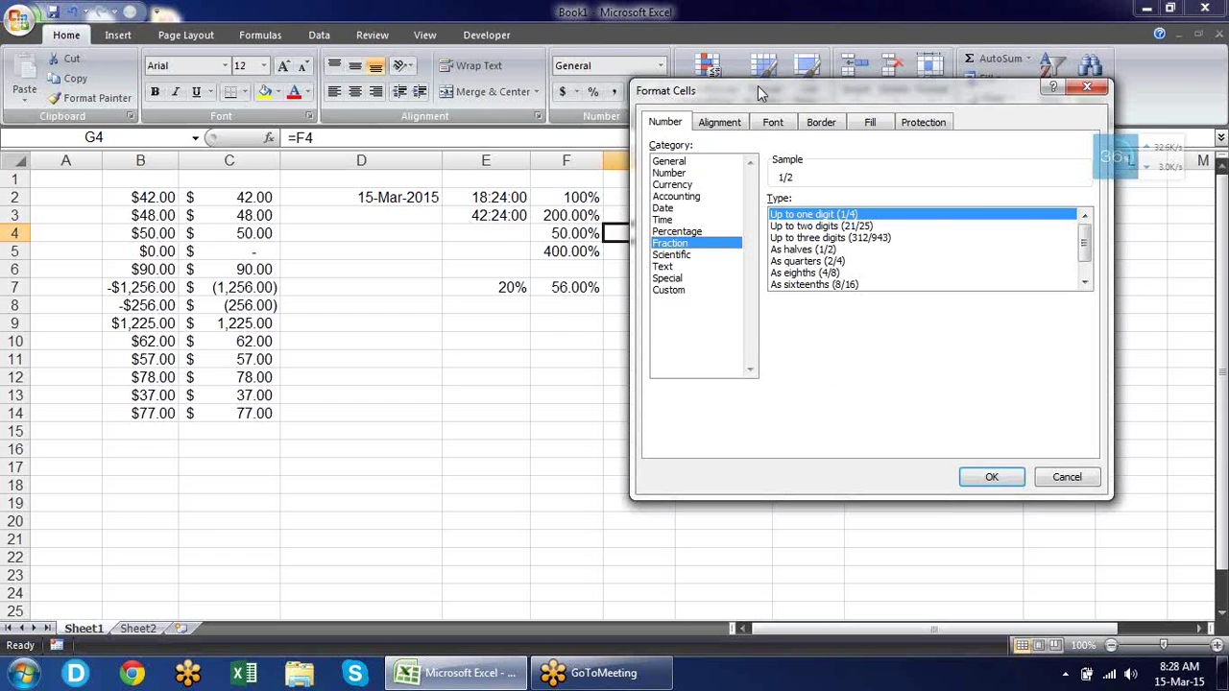
{"action": "left_click_drag", "start_coordinate": [756, 90], "coordinate": [777, 248]}
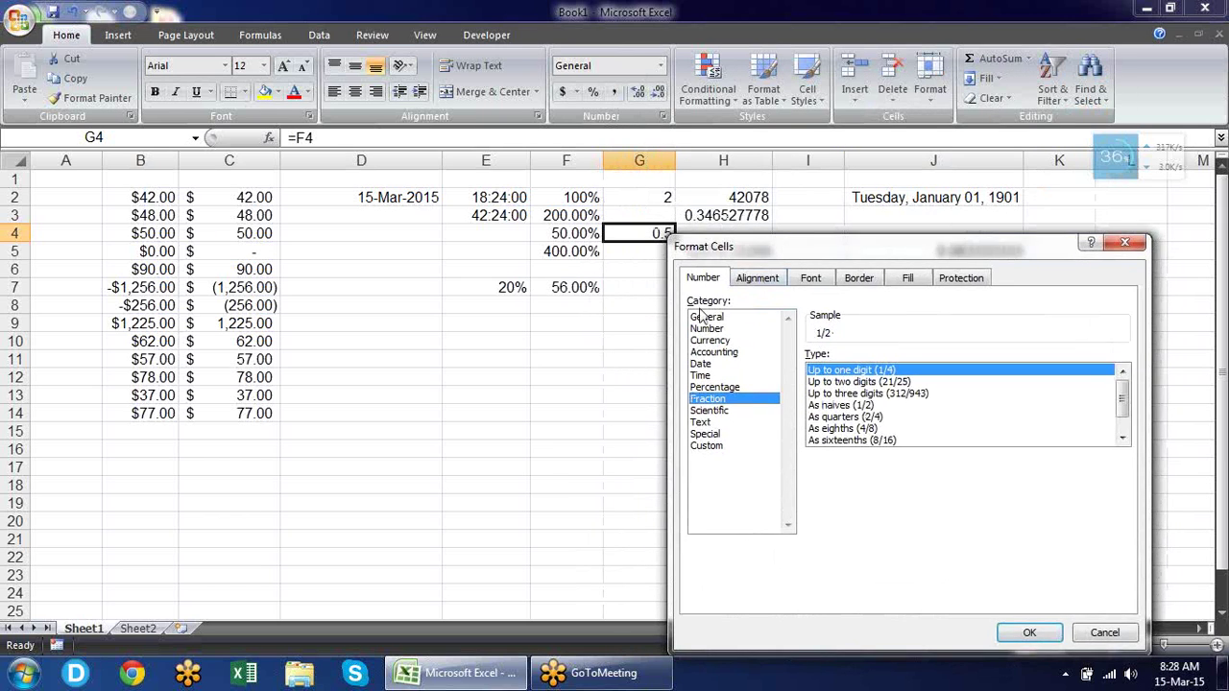
{"action": "key", "text": "Escape"}
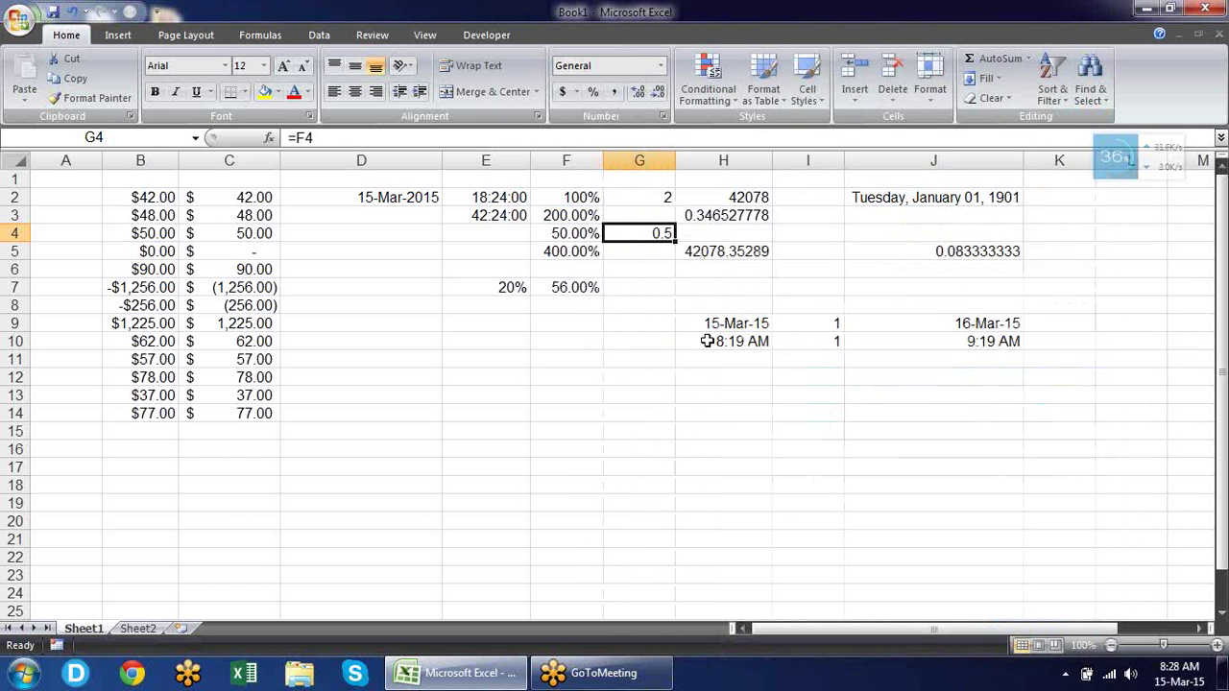
{"action": "key", "text": "ctrl+1"}
{"action": "left_click_drag", "start_coordinate": [770, 261], "coordinate": [841, 115]}
{"action": "left_click", "coordinate": [797, 264]}
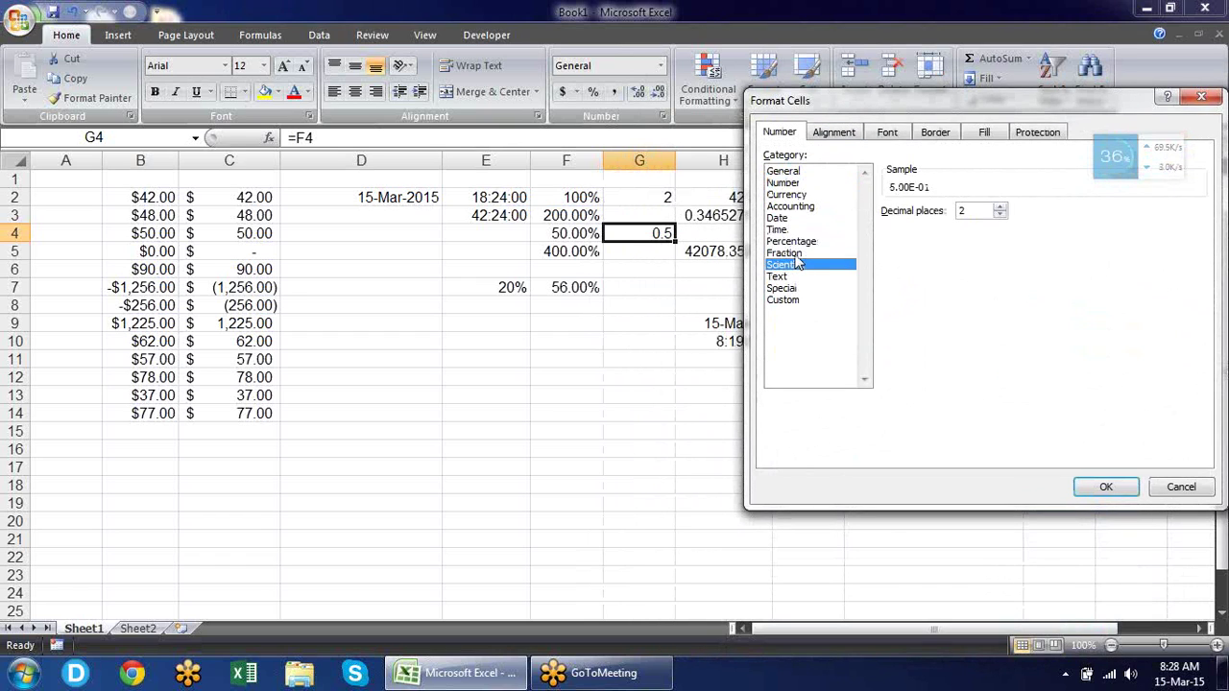
{"action": "left_click", "coordinate": [796, 254]}
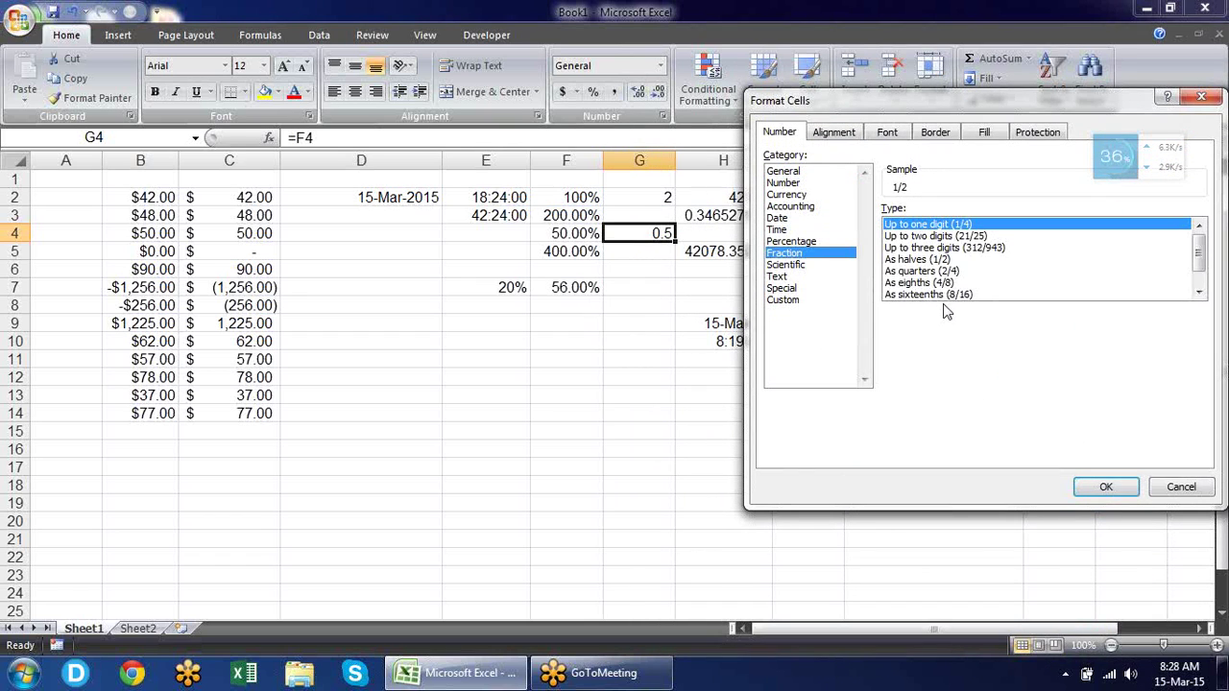
{"action": "left_click", "coordinate": [1106, 488]}
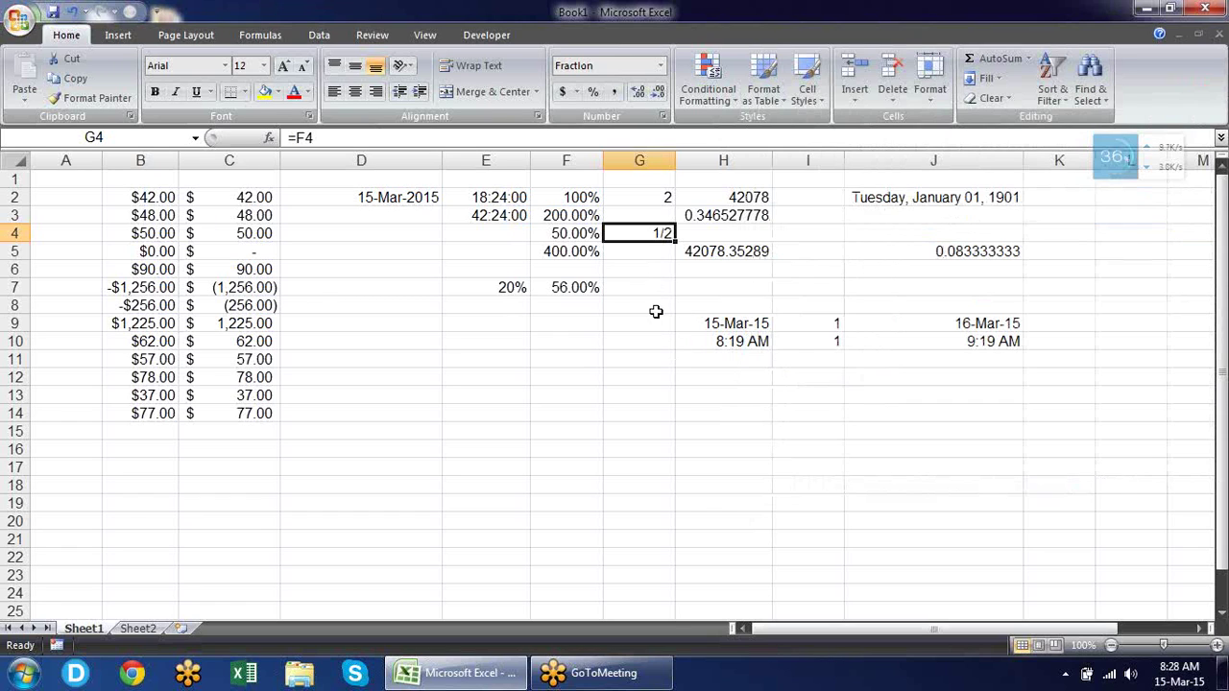
{"action": "left_click", "coordinate": [630, 270]}
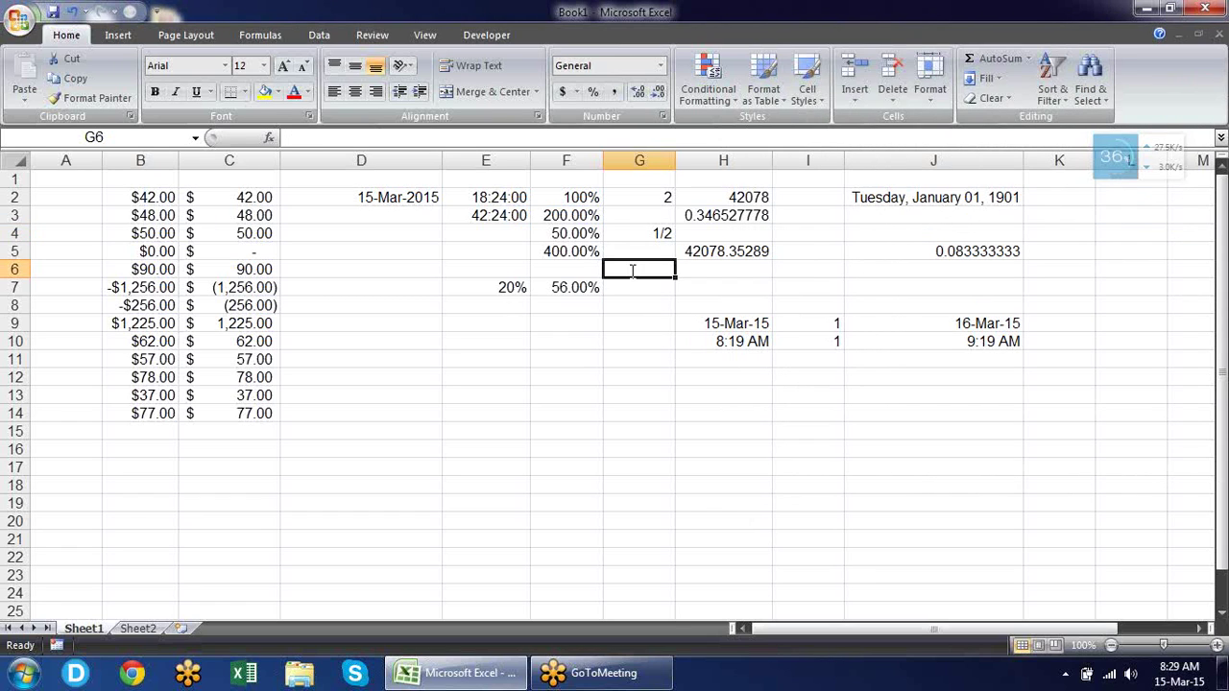
Enter 0.3 in G6 and apply the Fraction format, displaying 2/7.
{"action": "type", "text": "0.3"}
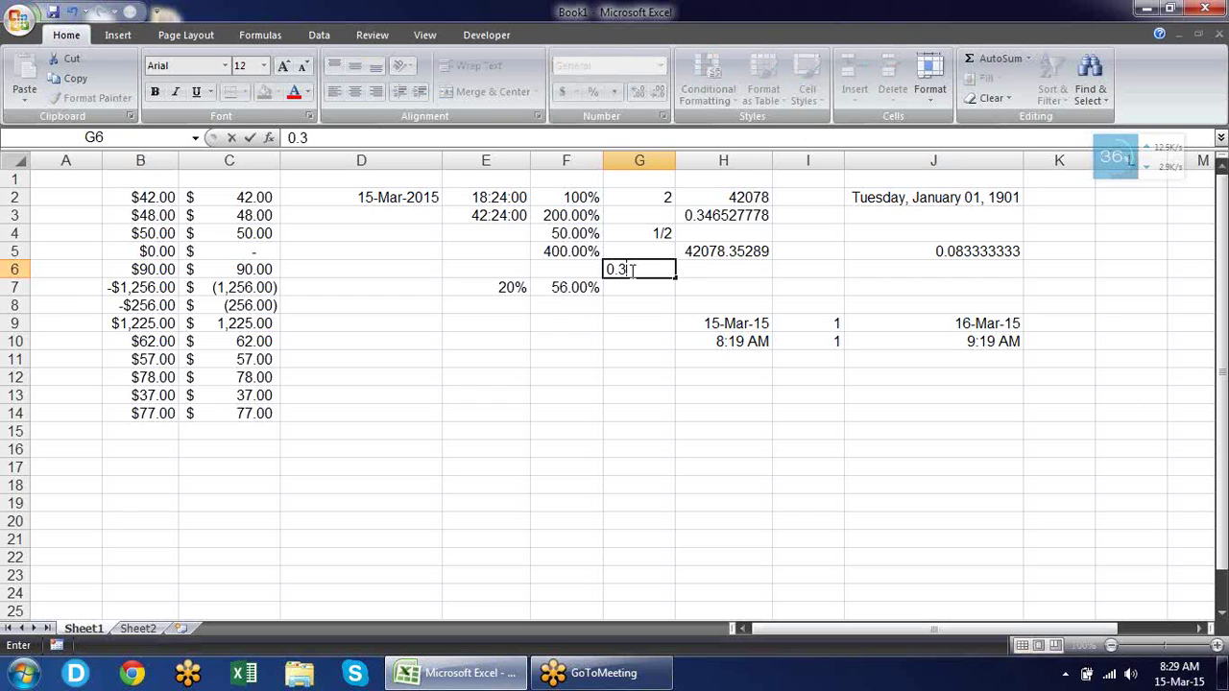
{"action": "key", "text": "Return"}
{"action": "left_click", "coordinate": [630, 270]}
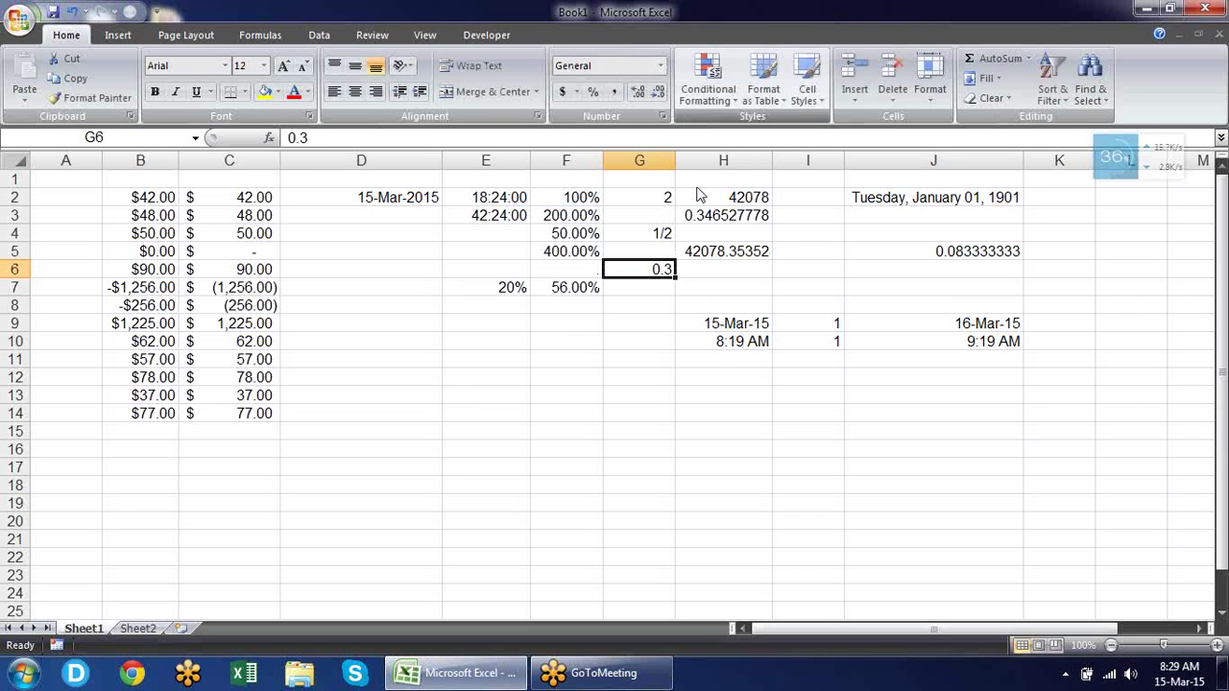
{"action": "left_click", "coordinate": [661, 117]}
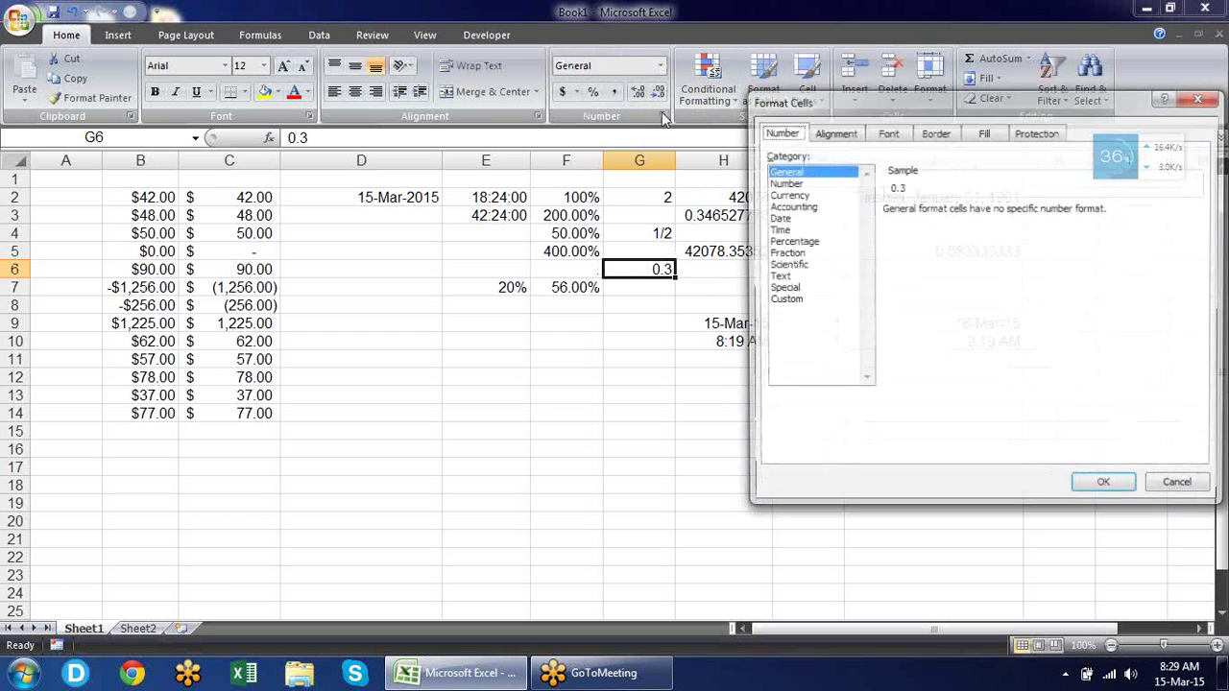
{"action": "left_click", "coordinate": [797, 255]}
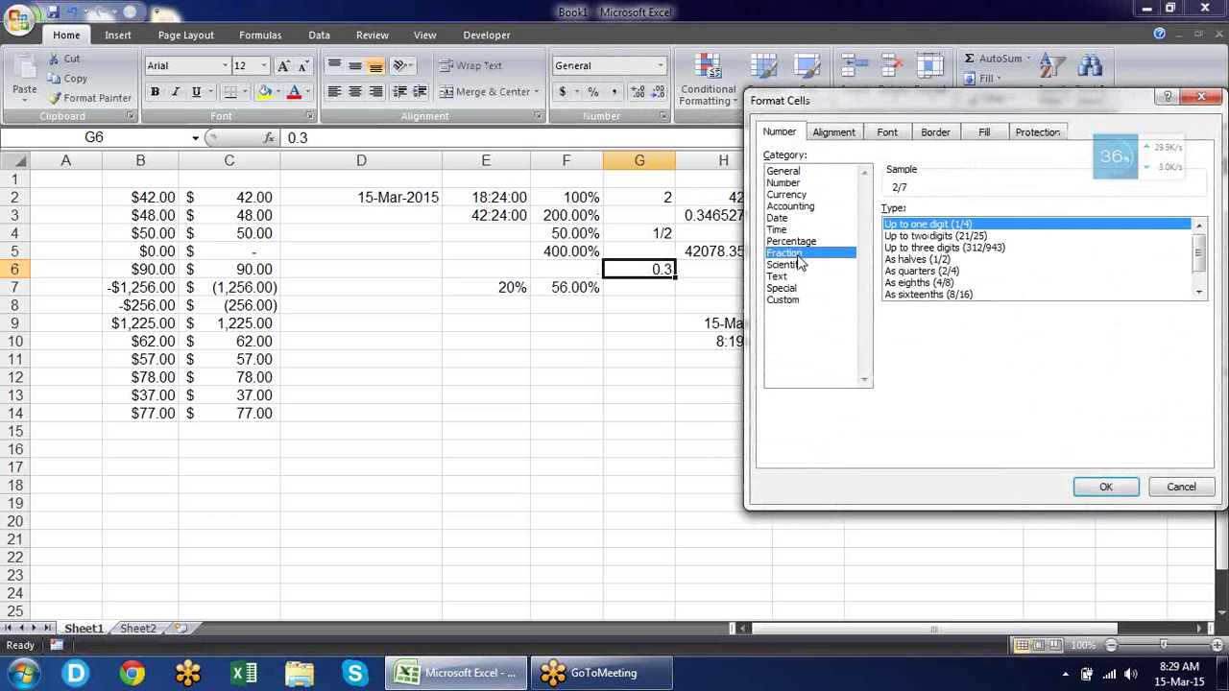
{"action": "key", "text": "Return"}
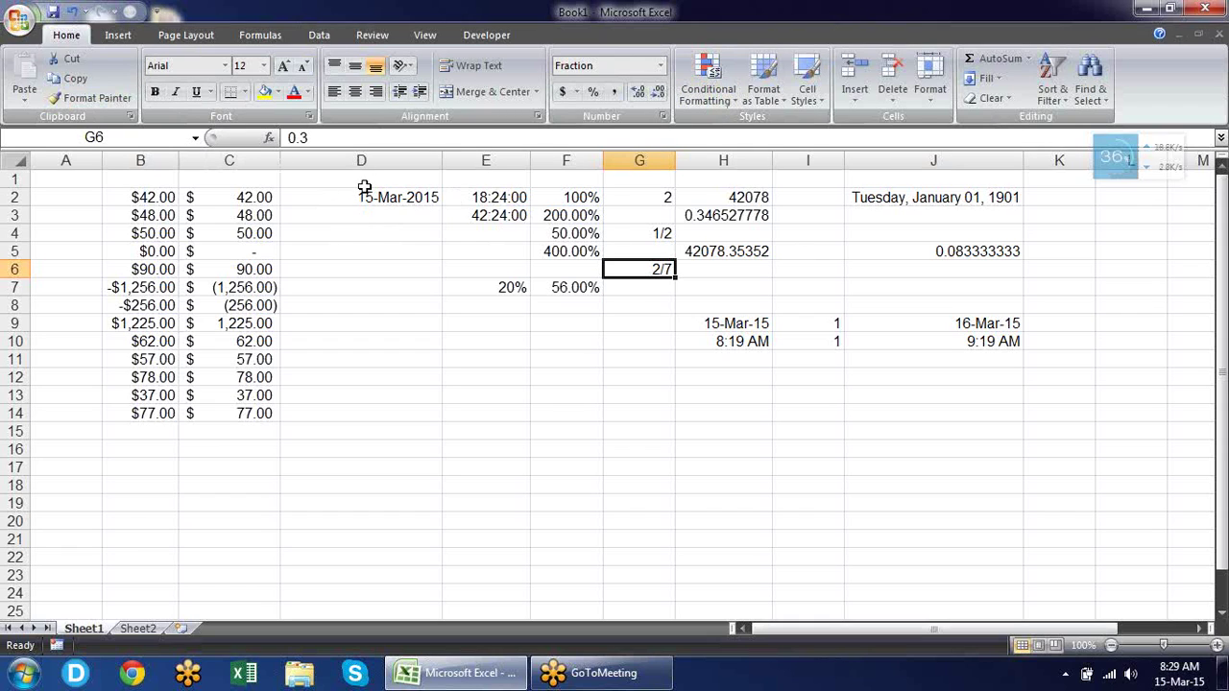
Cut the date in D2 for moving.
{"action": "left_click", "coordinate": [378, 199]}
{"action": "key", "text": "ctrl+c"}
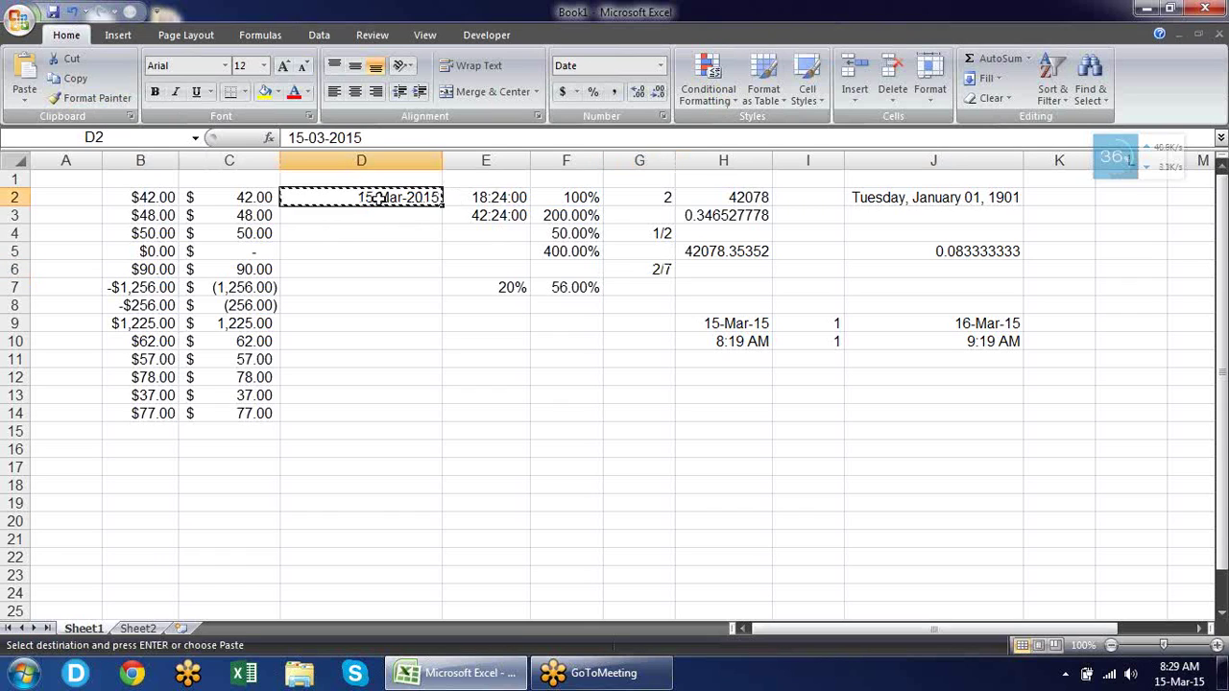
{"action": "key", "text": "Right"}
{"action": "key", "text": "Right"}
{"action": "key", "text": "Right"}
{"action": "key", "text": "Right"}
{"action": "key", "text": "Right"}
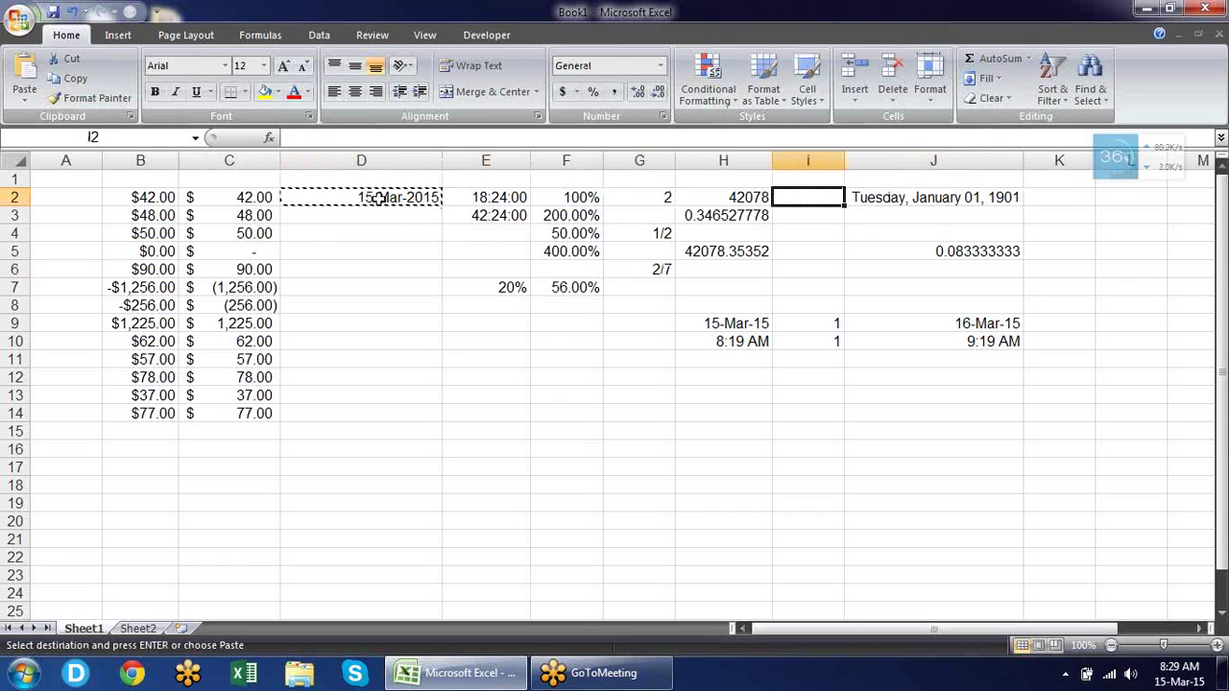
Paste the cut date into I2, leaving D2 empty.
{"action": "key", "text": "ctrl+v"}
{"action": "key", "text": "Left"}
{"action": "key", "text": "Left"}
{"action": "key", "text": "Left"}
{"action": "key", "text": "Left"}
{"action": "key", "text": "Left"}
{"action": "key", "text": "Left"}
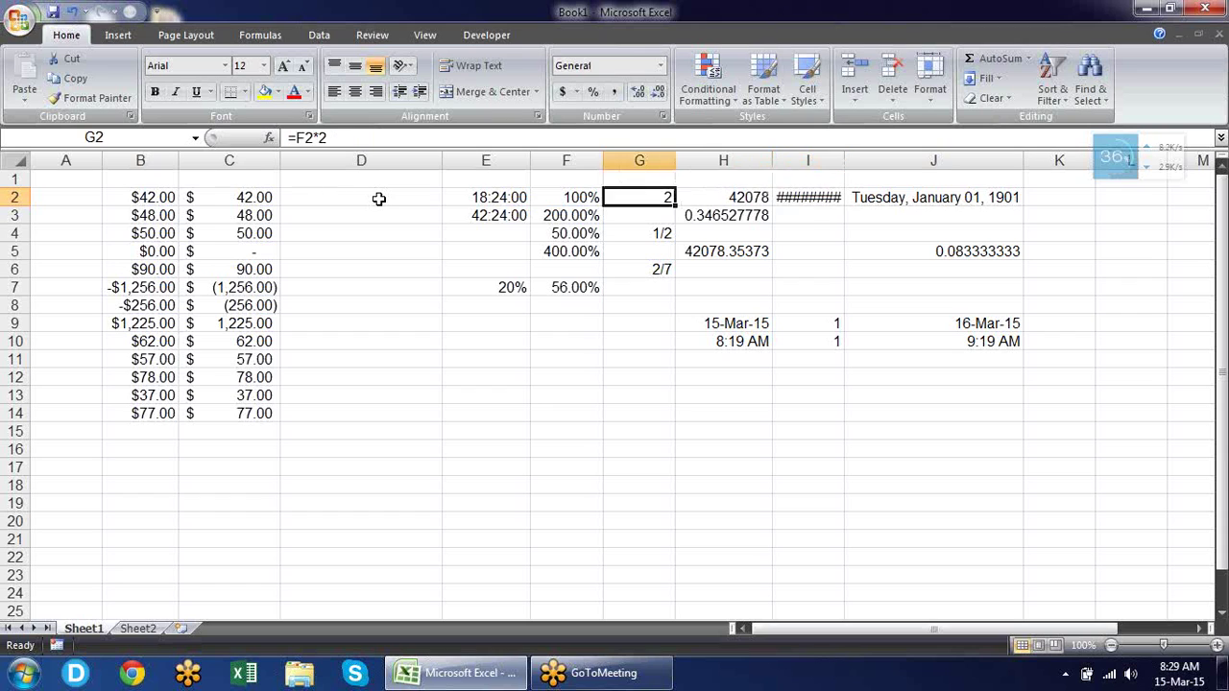
{"action": "key", "text": "Right"}
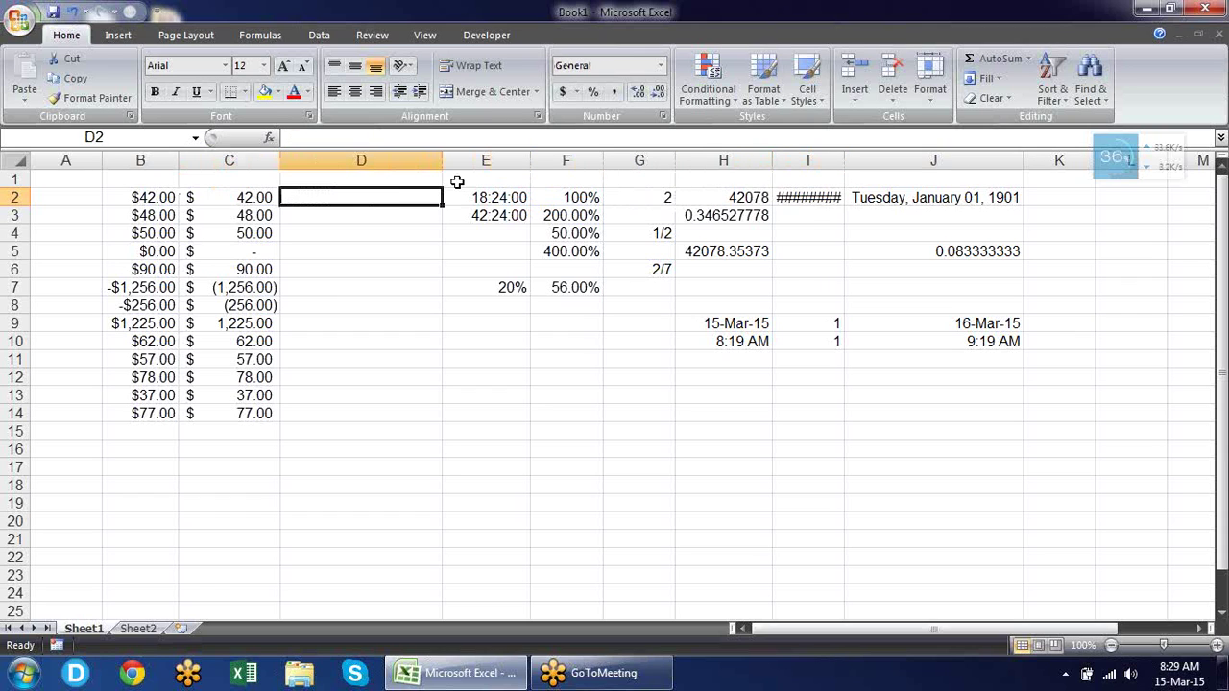
Browse D2's format categories (Scientific, Text, General) and close without changes.
{"action": "left_click", "coordinate": [662, 116]}
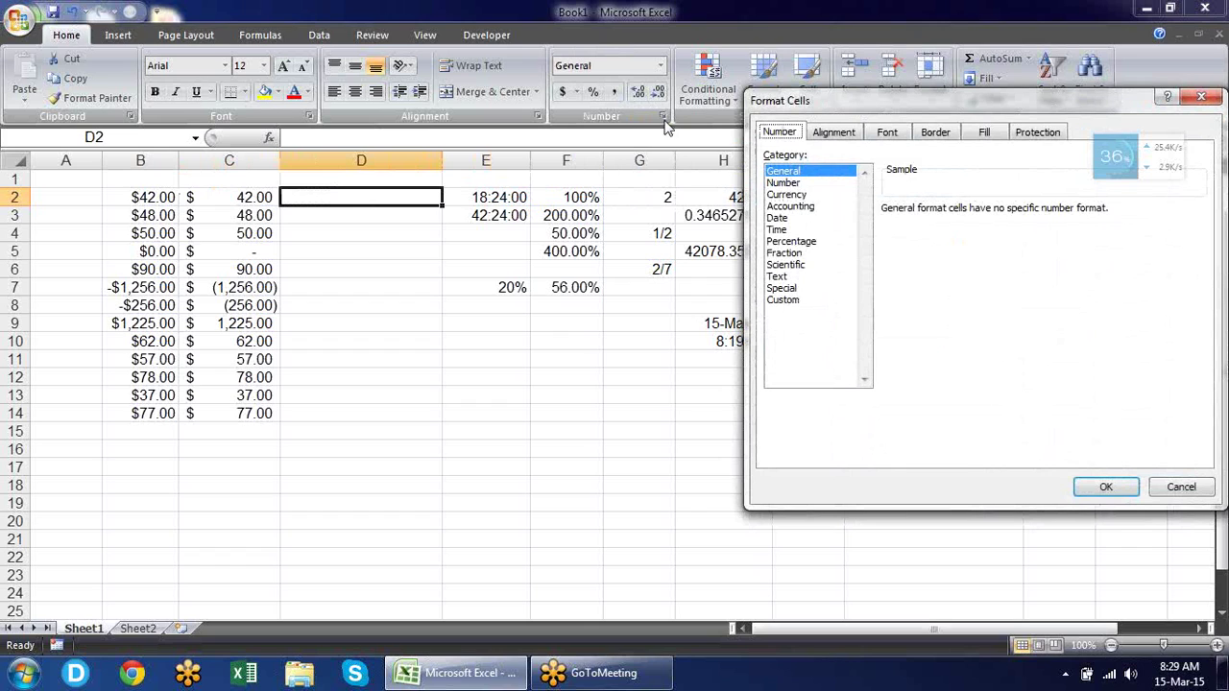
{"action": "left_click", "coordinate": [804, 266]}
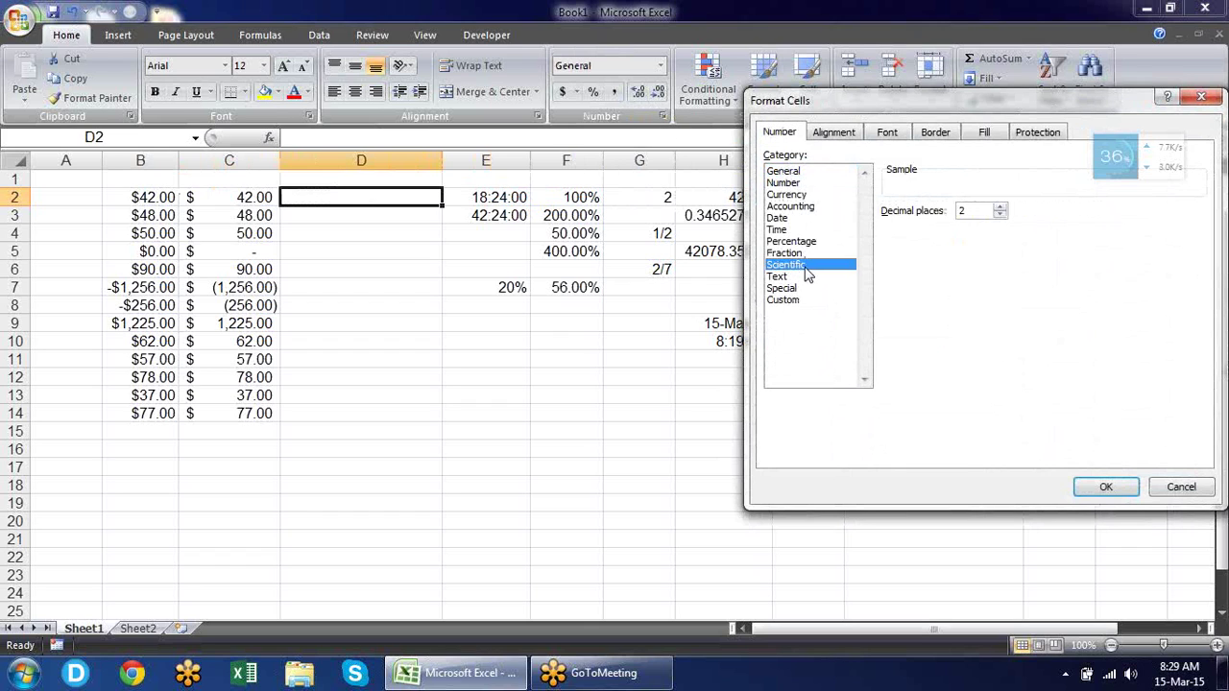
{"action": "left_click_drag", "start_coordinate": [858, 104], "coordinate": [676, 74]}
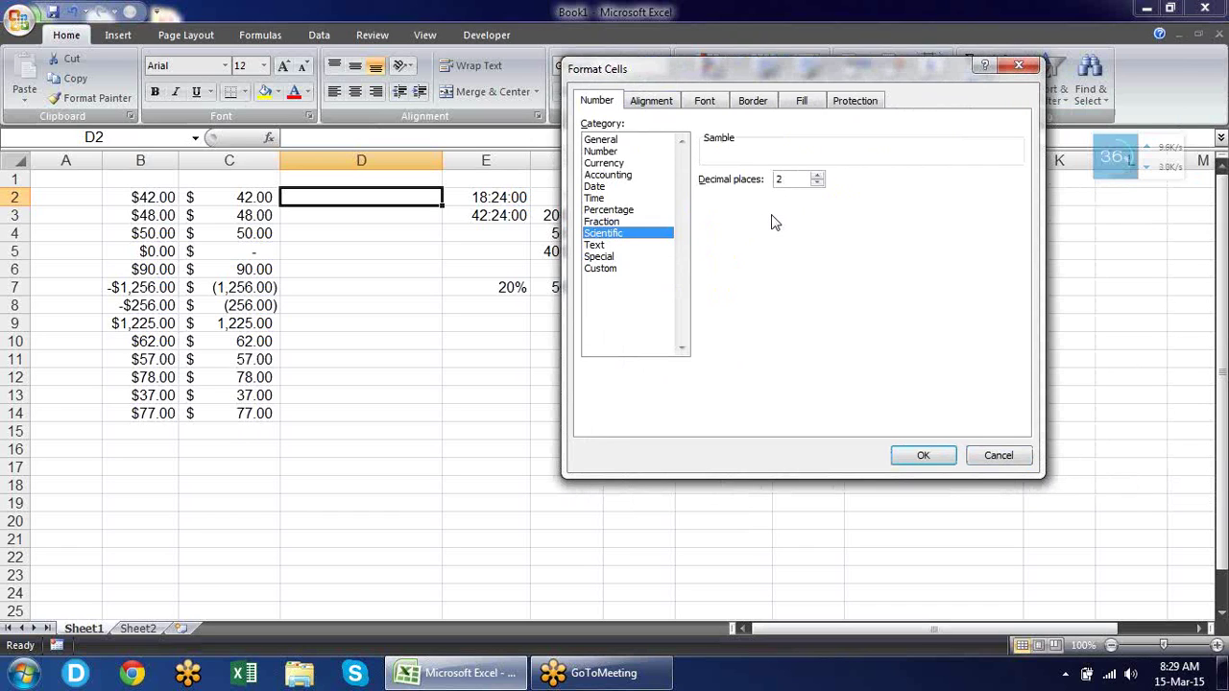
{"action": "left_click", "coordinate": [607, 245]}
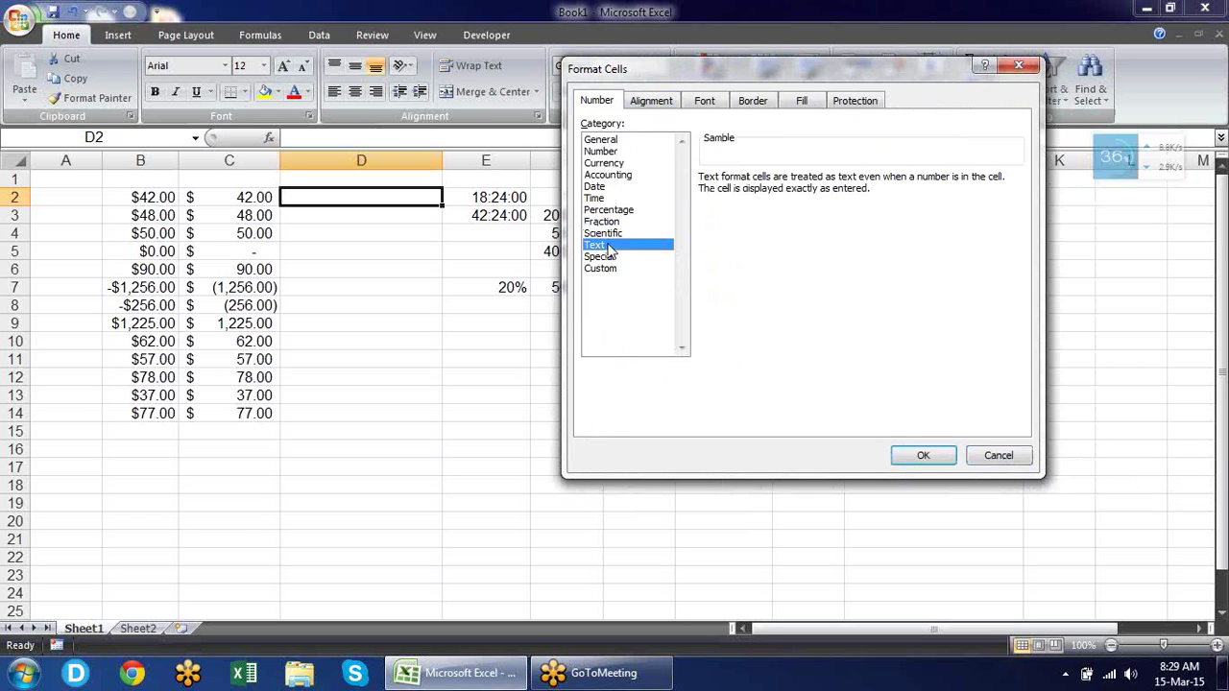
{"action": "left_click", "coordinate": [615, 140]}
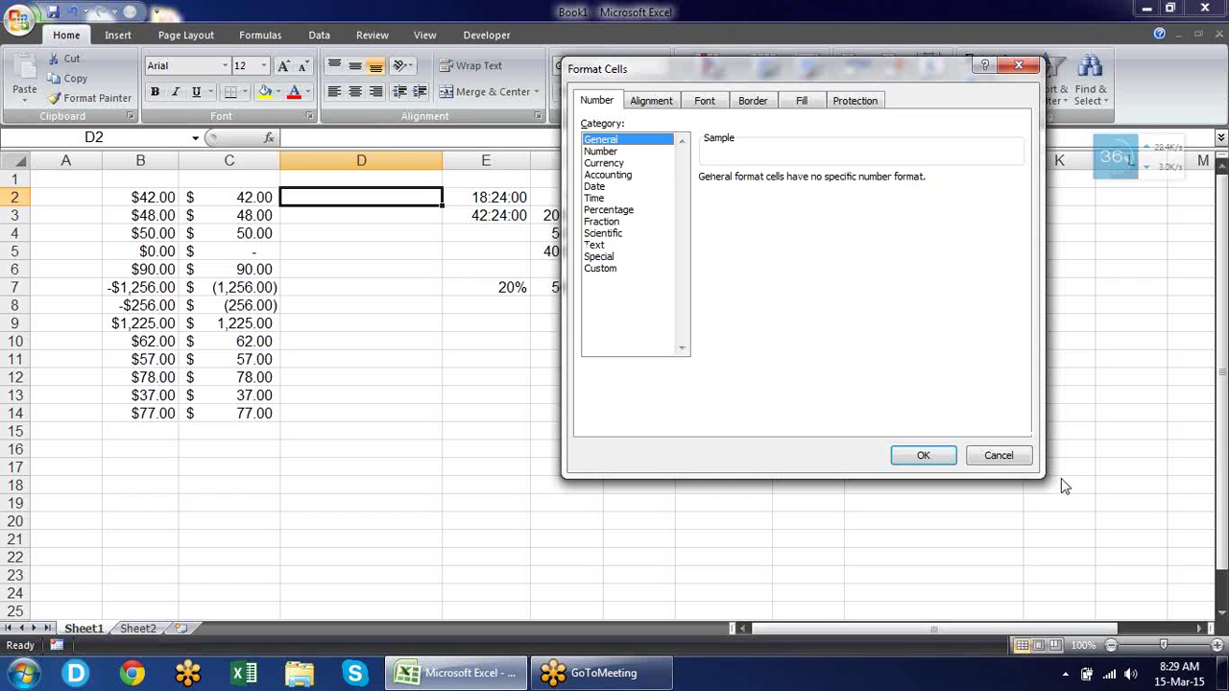
{"action": "left_click", "coordinate": [1008, 460]}
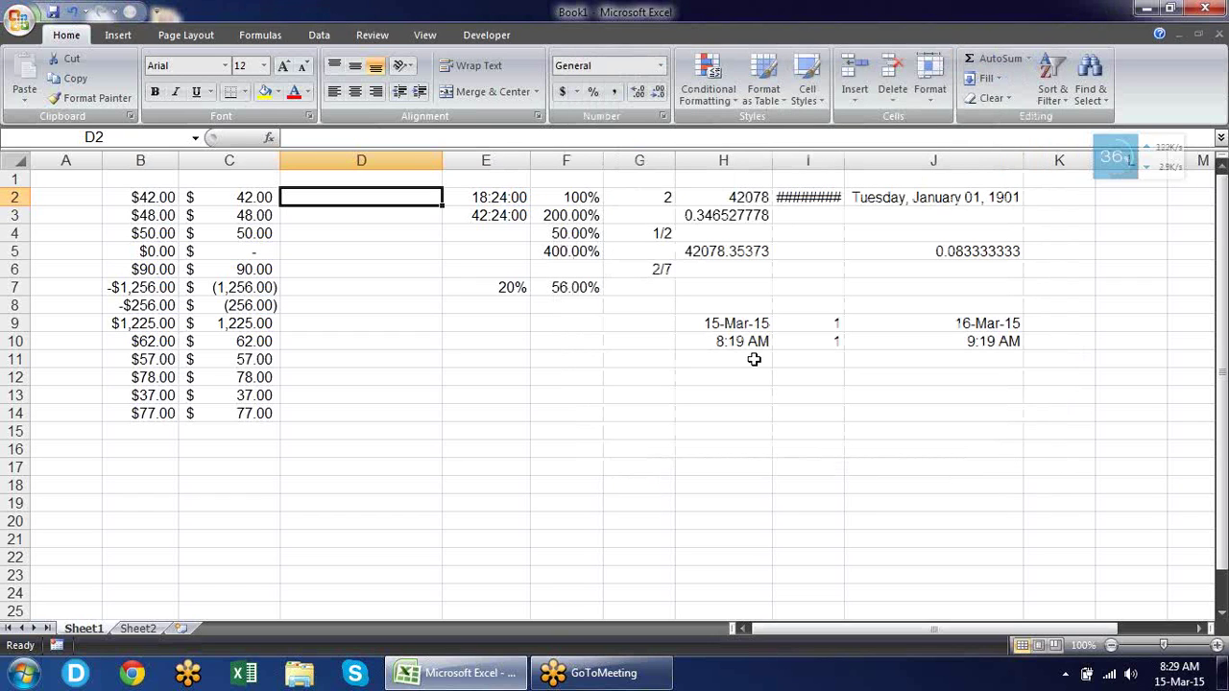
Enter 02345 in D2 as the number 2345 and '002365 in D3 as text.
{"action": "type", "text": "0"}
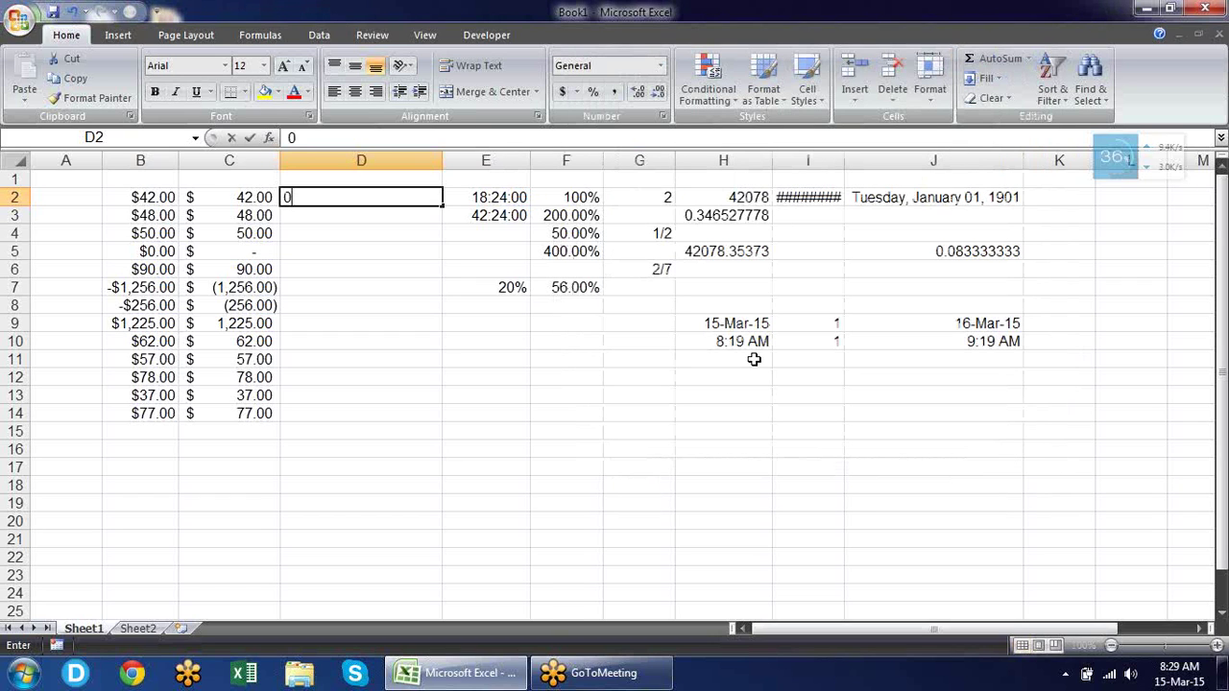
{"action": "type", "text": "2345"}
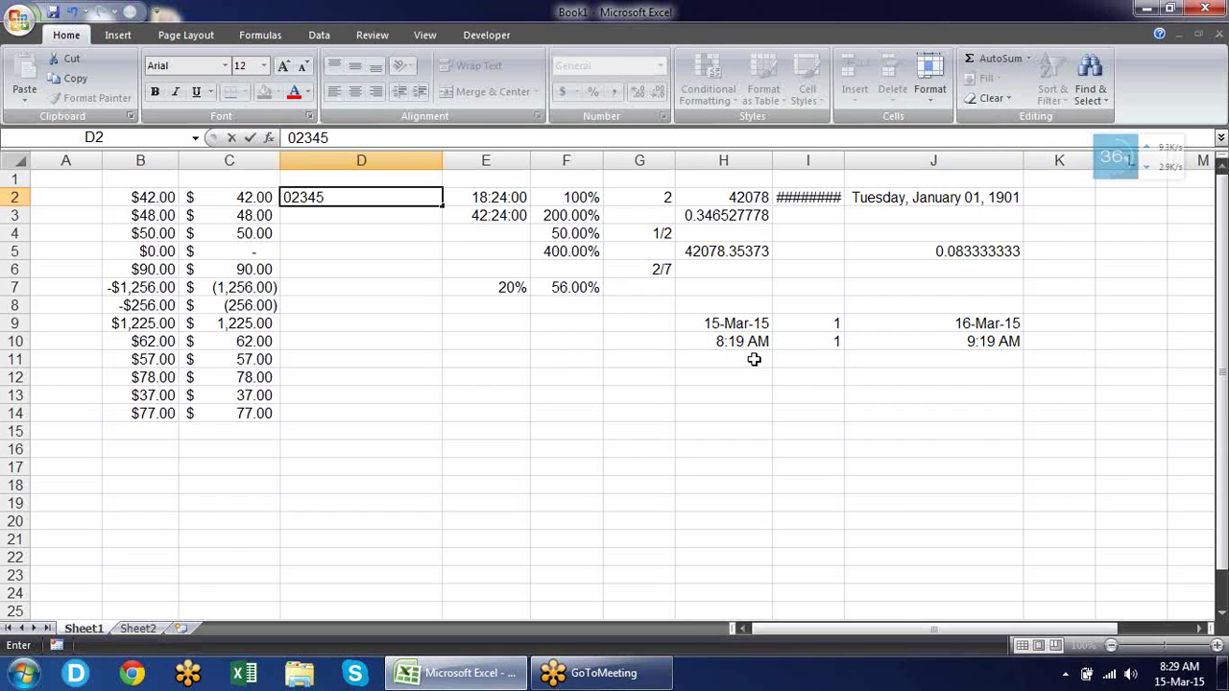
{"action": "key", "text": "Return"}
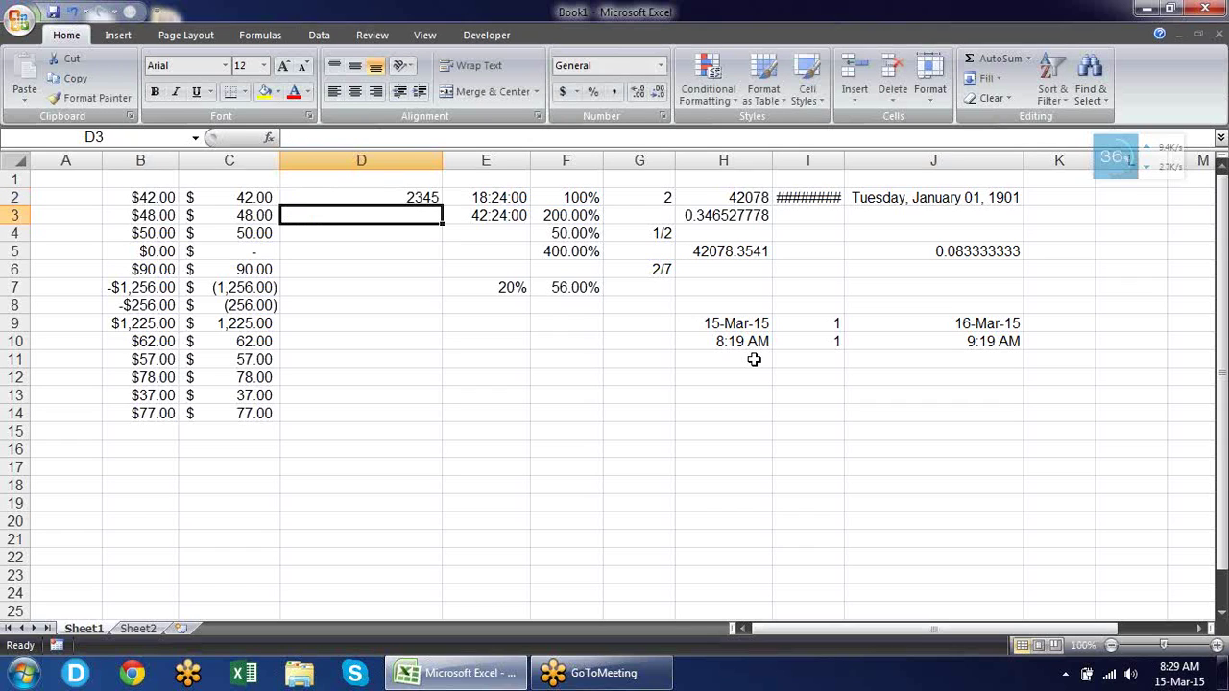
{"action": "type", "text": "'"}
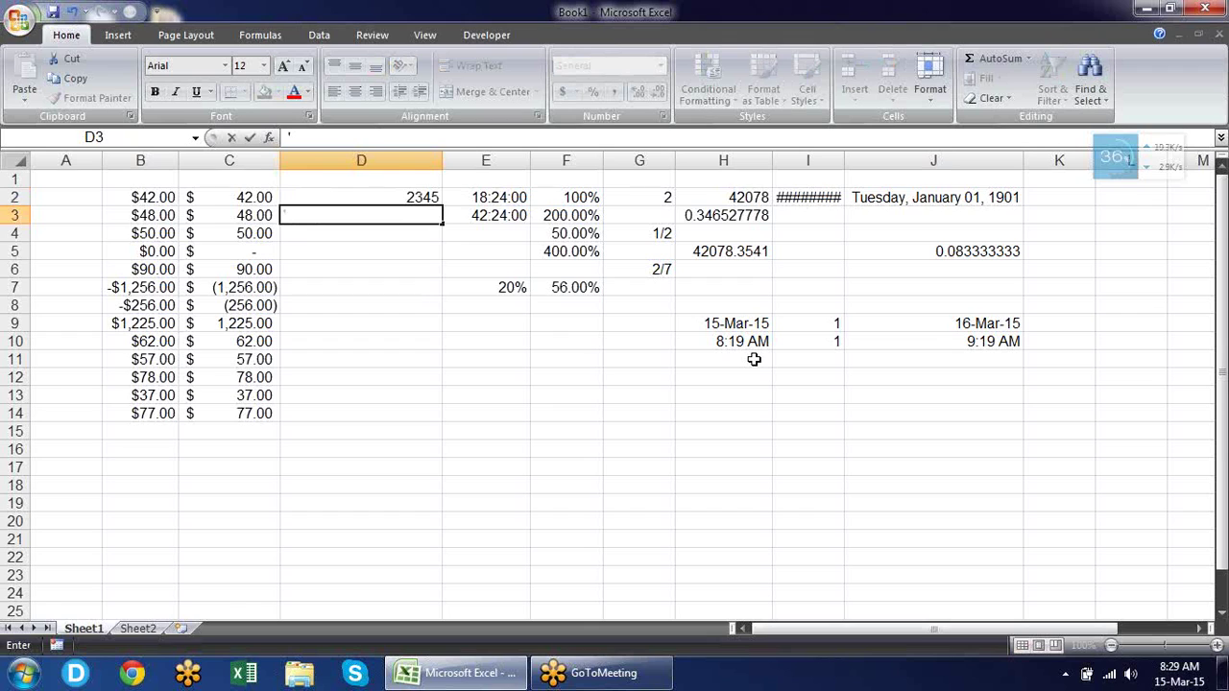
{"action": "type", "text": "002365"}
{"action": "key", "text": "Return"}
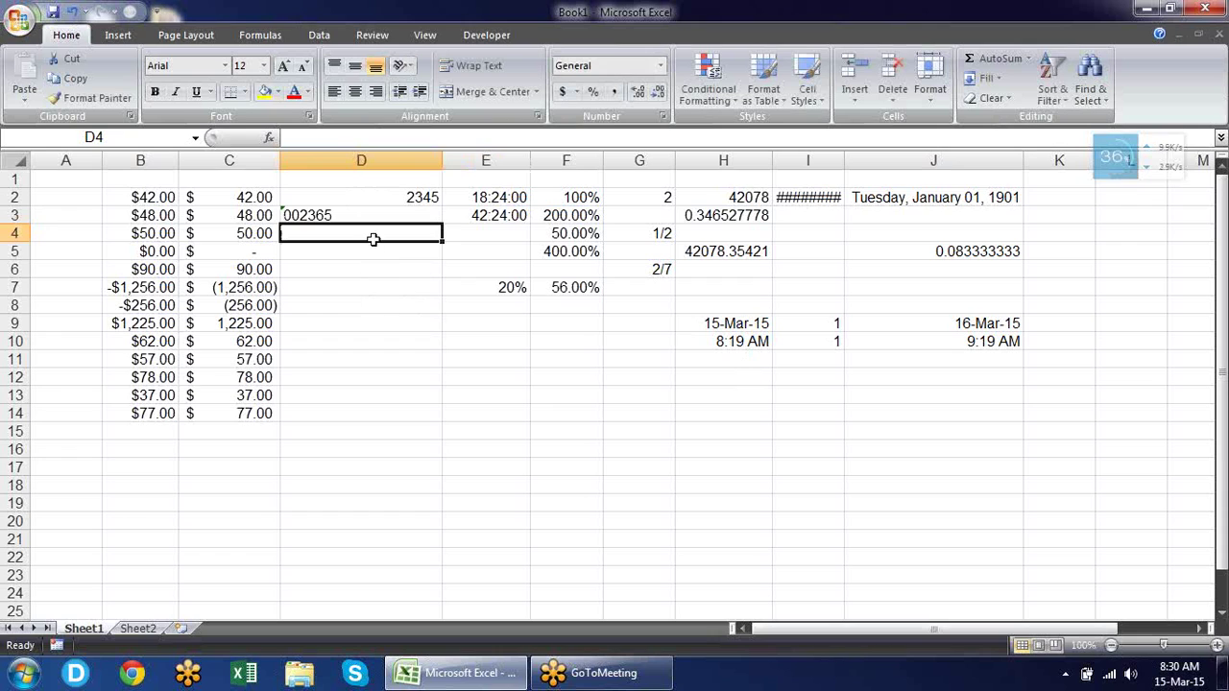
Apply All Borders to cells D4:D14.
{"action": "left_click_drag", "start_coordinate": [371, 234], "coordinate": [387, 413]}
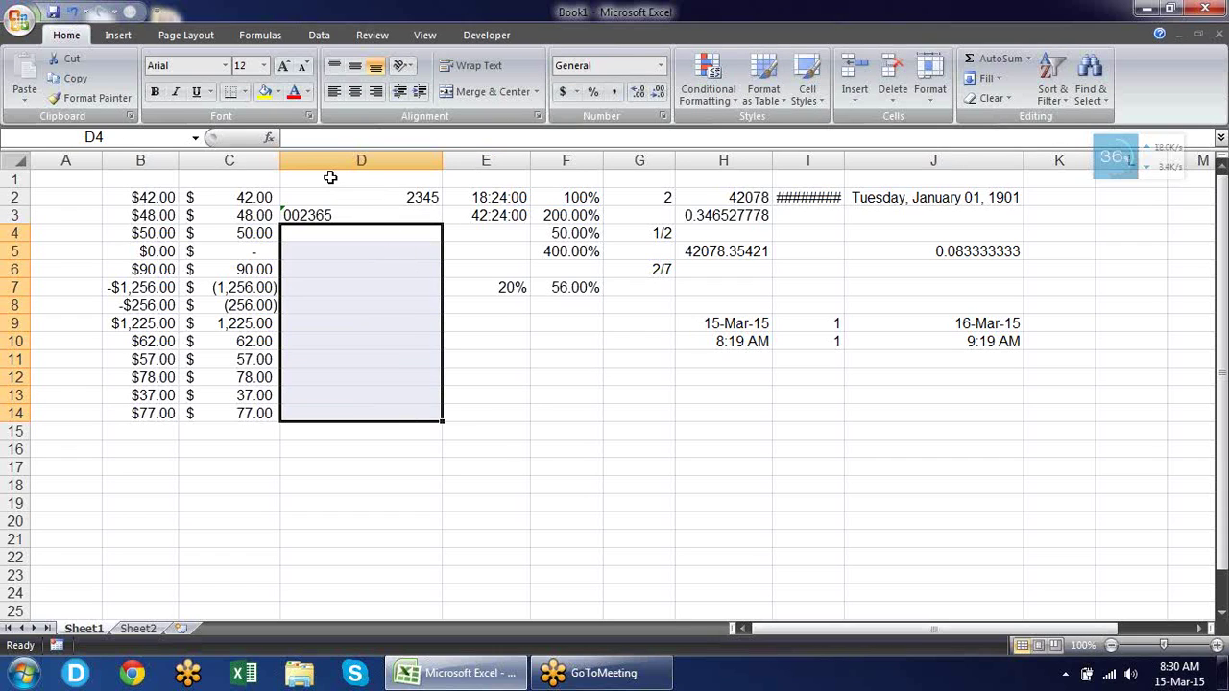
{"action": "key", "text": "alt+h"}
{"action": "key", "text": "b"}
{"action": "key", "text": "a"}
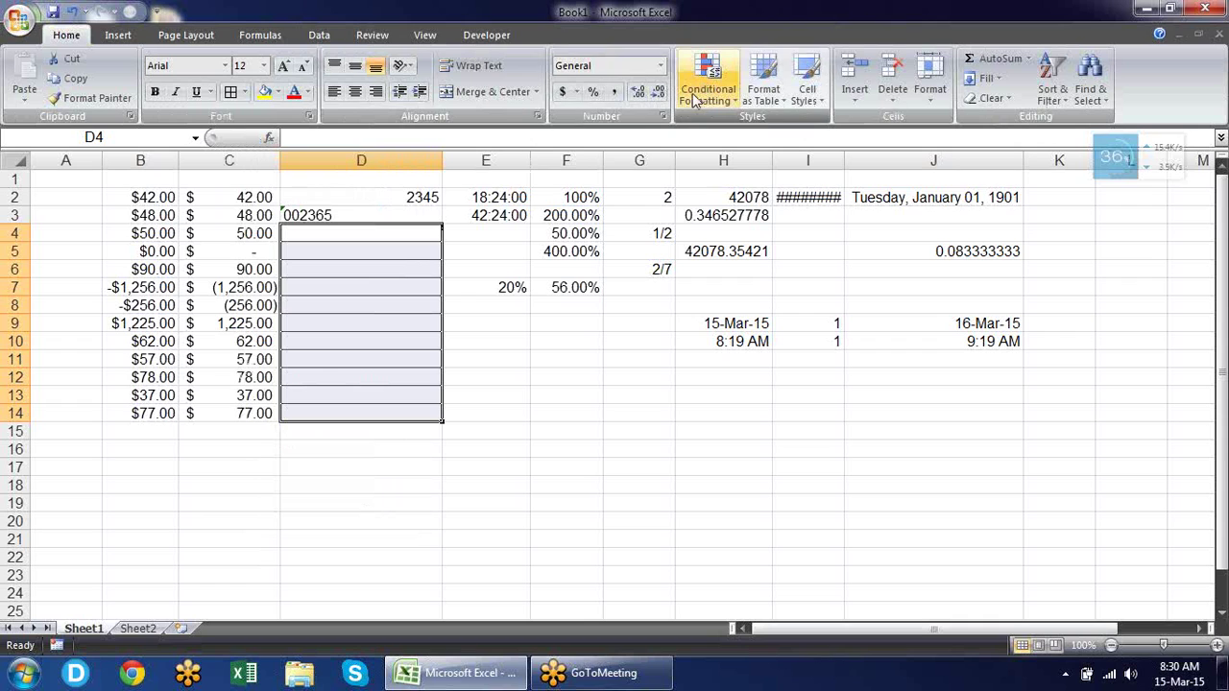
Set D4:D14 to the Text number format.
{"action": "left_click", "coordinate": [662, 116]}
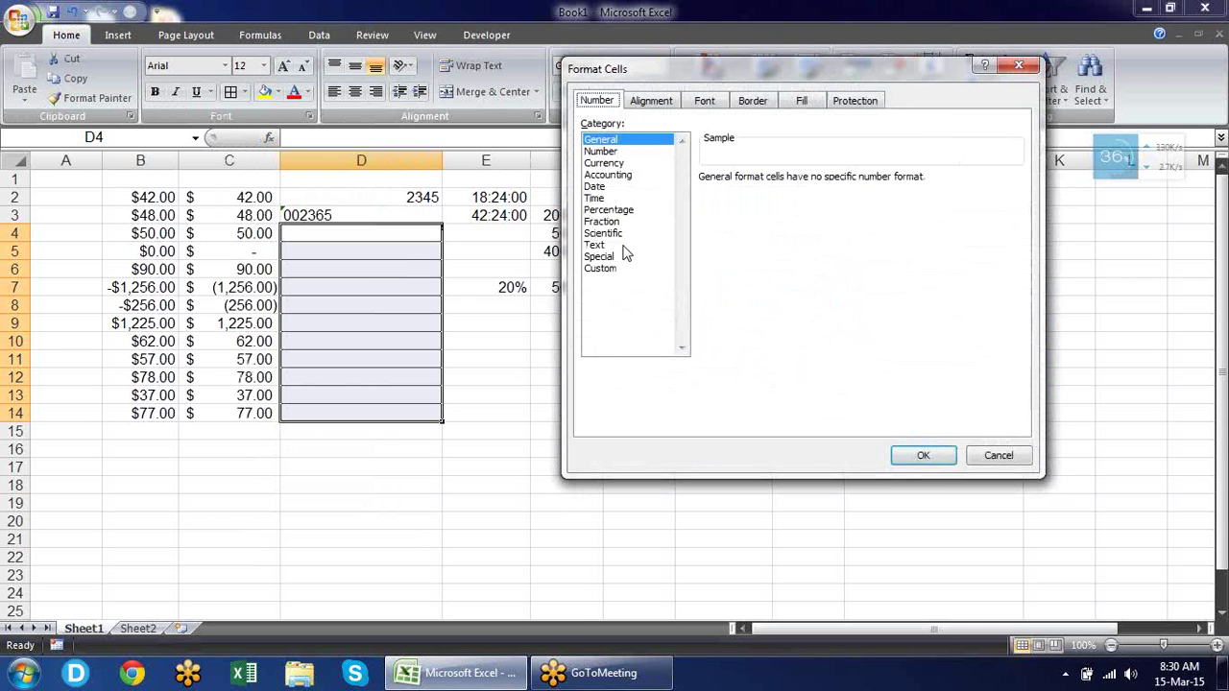
{"action": "left_click", "coordinate": [615, 245]}
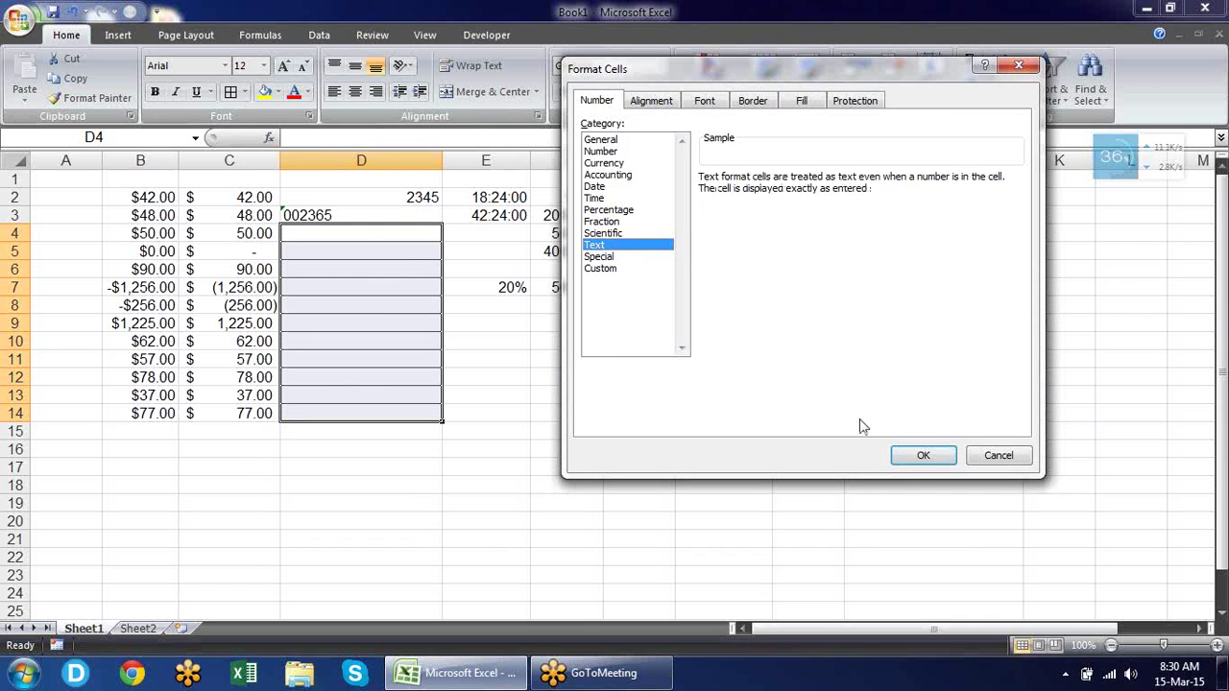
{"action": "left_click", "coordinate": [912, 455]}
{"action": "left_click", "coordinate": [347, 236]}
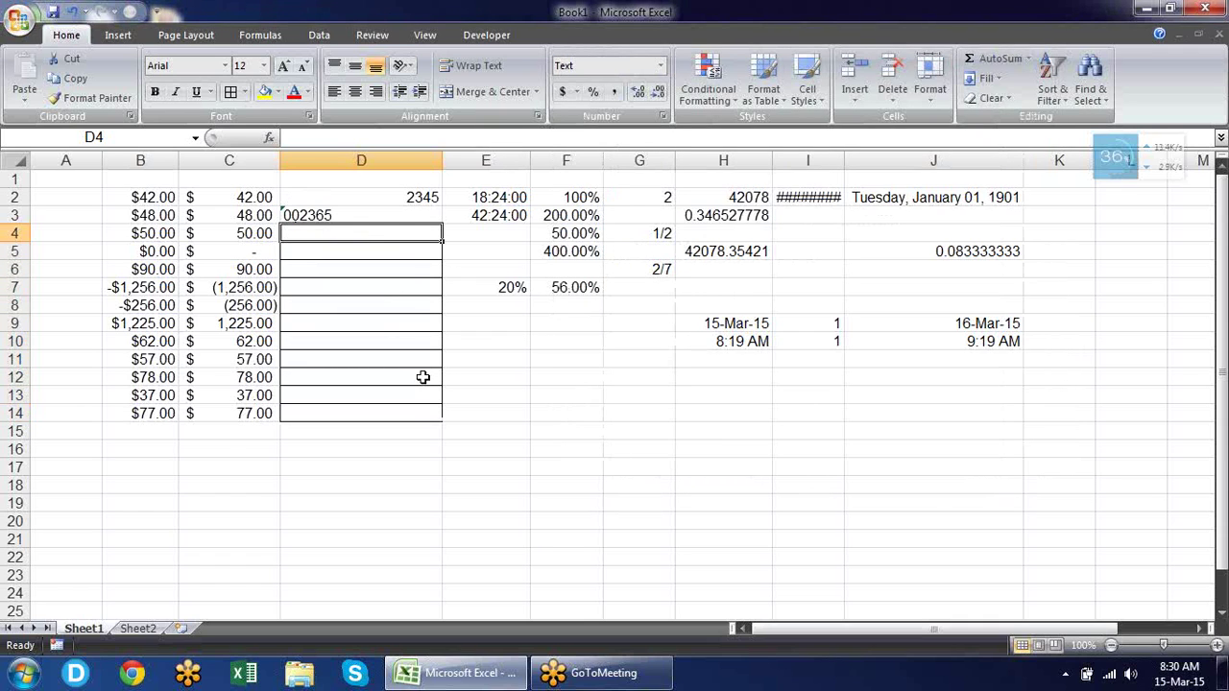
Enter the codes 000254, 0002365, 000452 and 0452 into D4:D7.
{"action": "type", "text": "000254"}
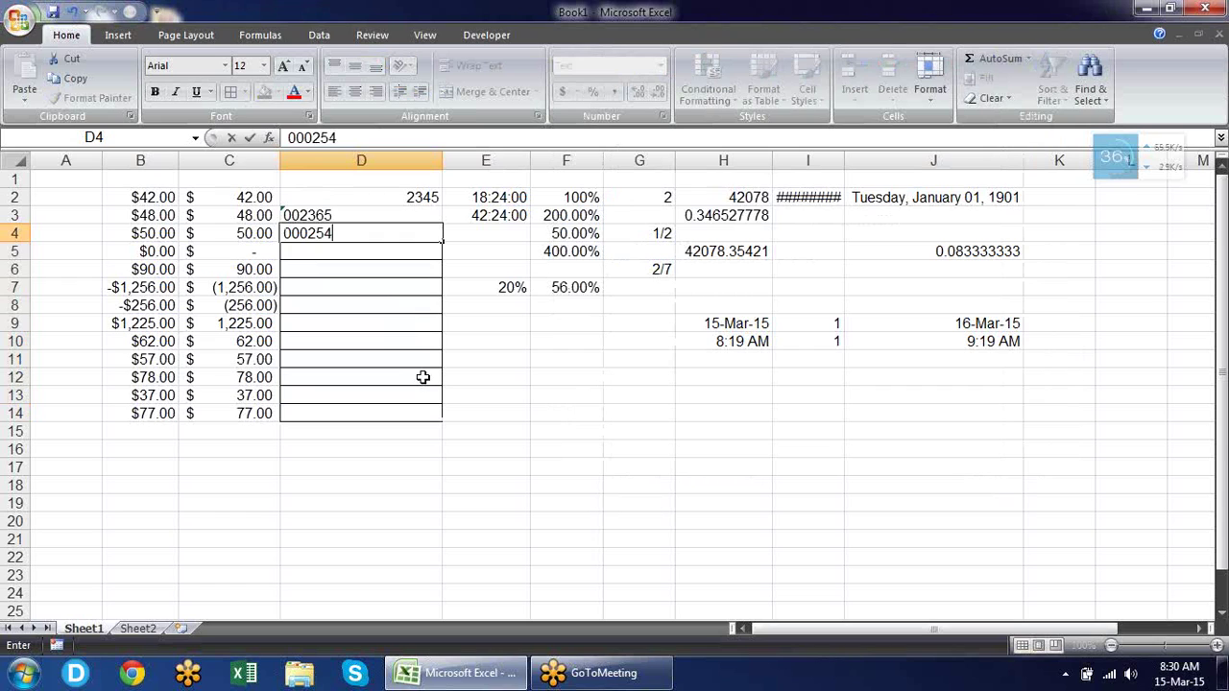
{"action": "key", "text": "Return"}
{"action": "type", "text": "0002365"}
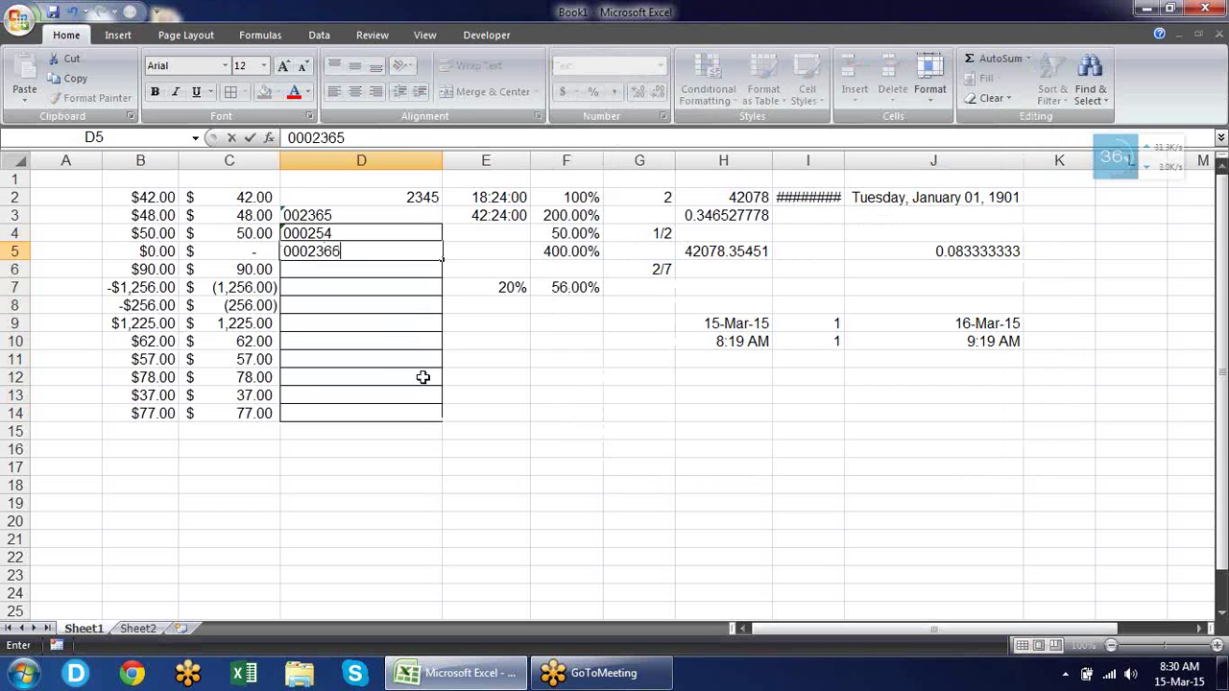
{"action": "key", "text": "Return"}
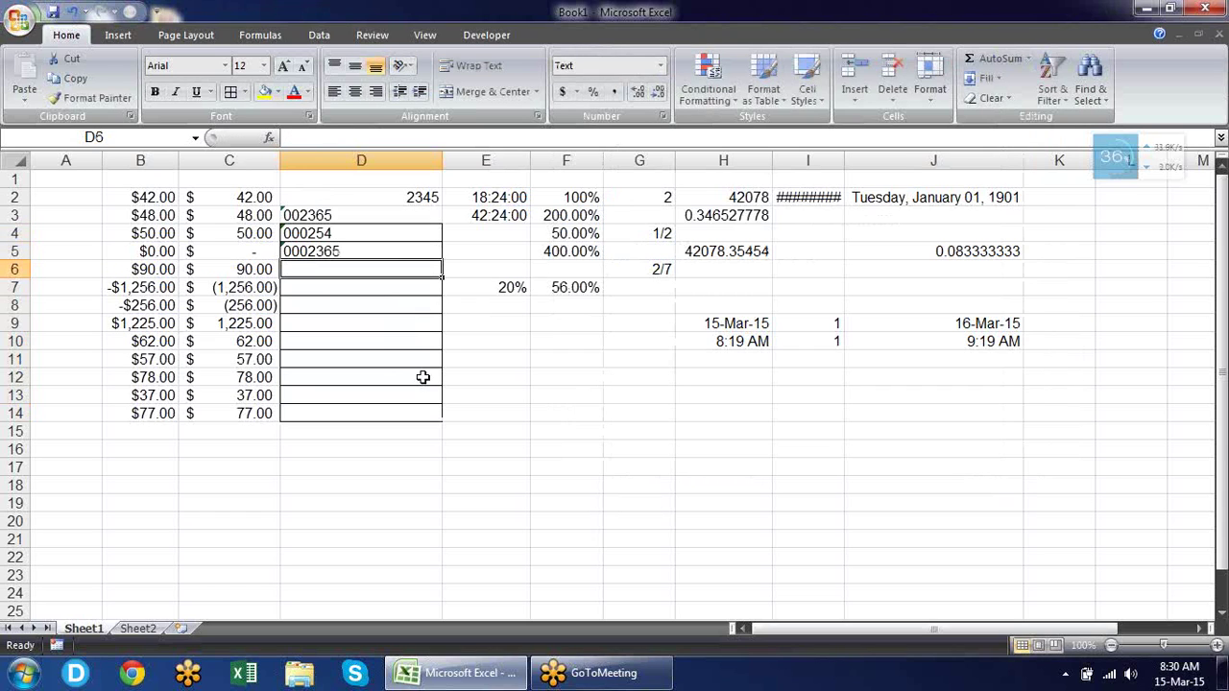
{"action": "type", "text": "000452"}
{"action": "key", "text": "Return"}
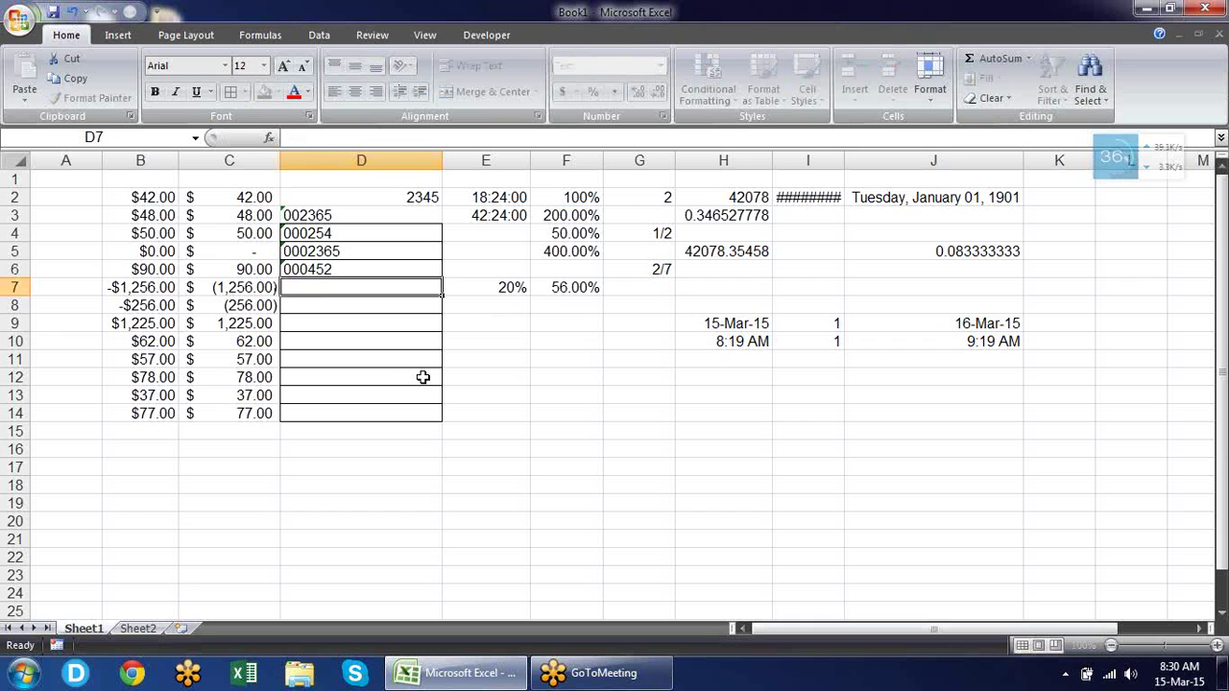
{"action": "type", "text": "256"}
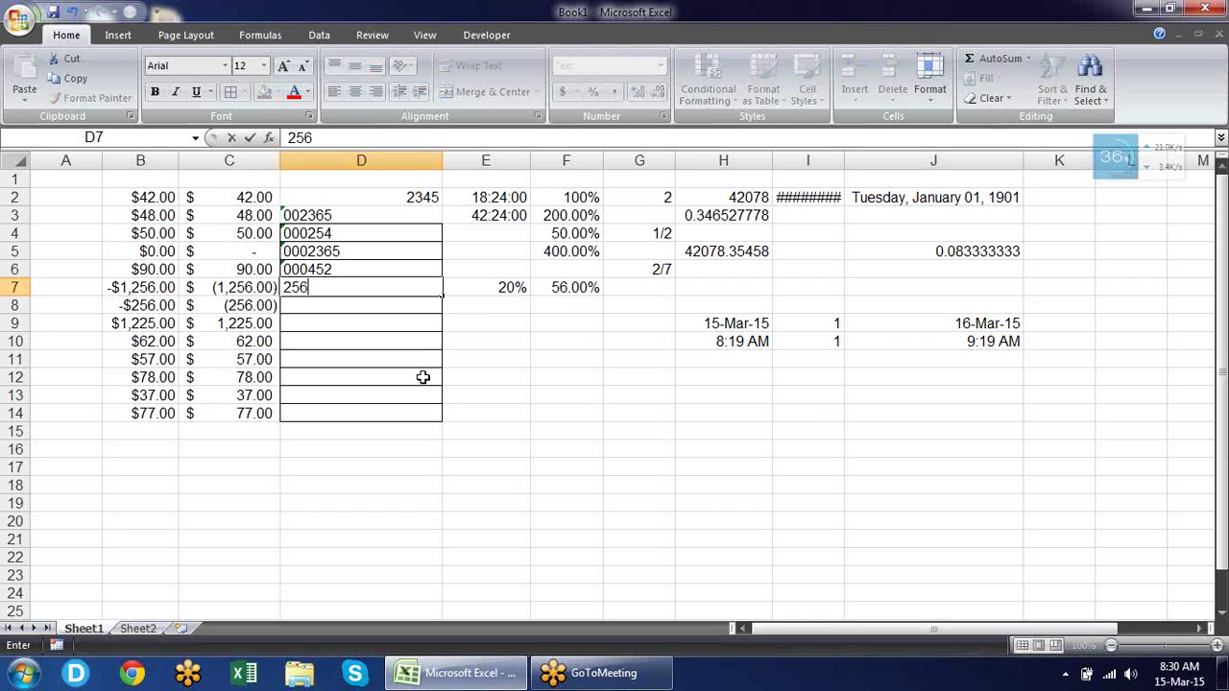
{"action": "key", "text": "BackSpace"}
{"action": "key", "text": "BackSpace"}
{"action": "key", "text": "BackSpace"}
{"action": "type", "text": "0452"}
{"action": "key", "text": "Return"}
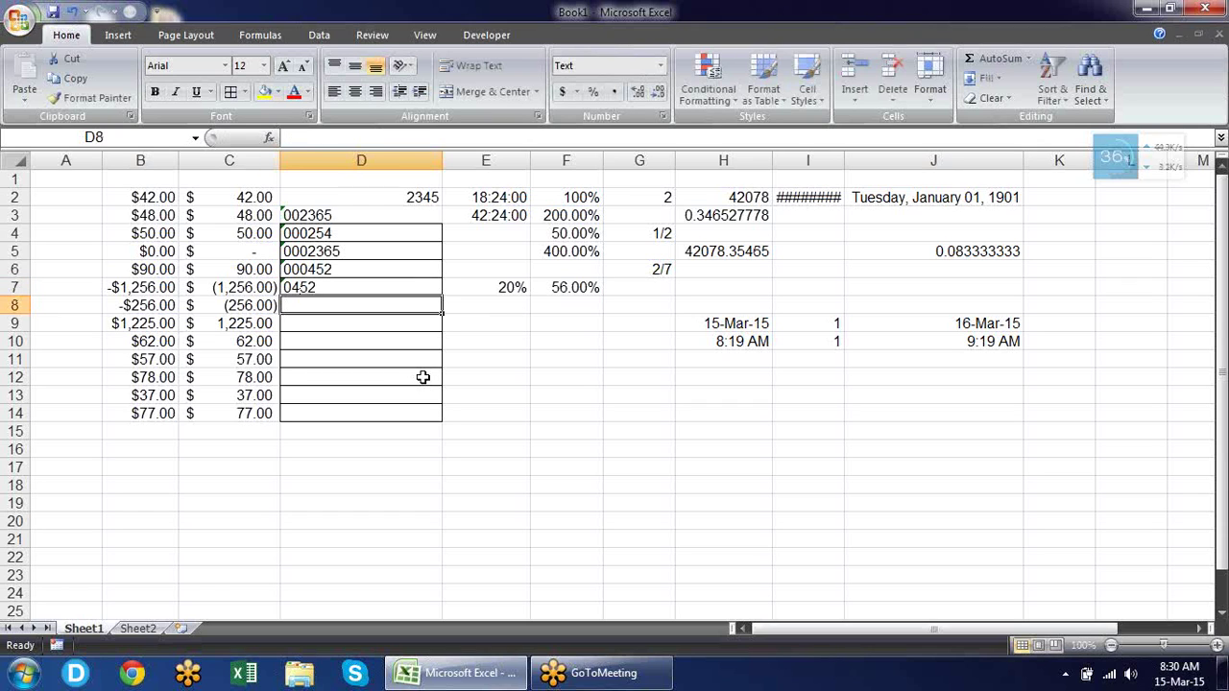
Try a =SUM(D4:D6) formula in D8, then delete it.
{"action": "type", "text": "=sume"}
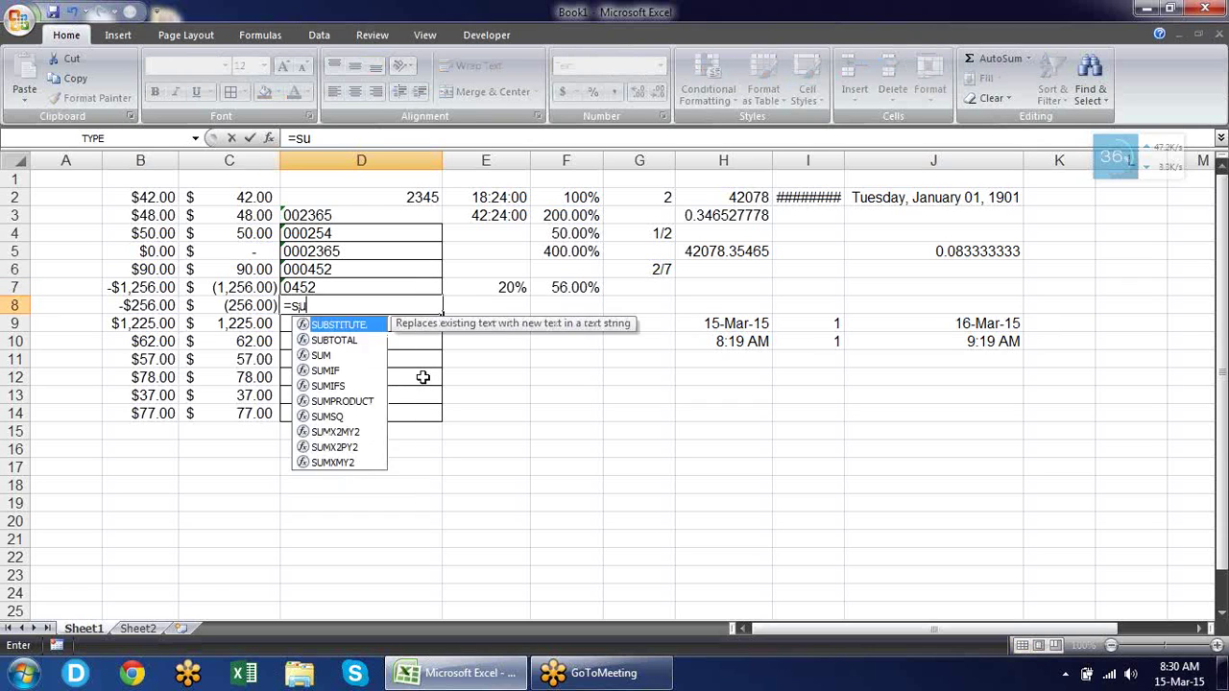
{"action": "key", "text": "BackSpace"}
{"action": "key", "text": "Tab"}
{"action": "key", "text": "Up"}
{"action": "key", "text": "Up"}
{"action": "key", "text": "shift+Up"}
{"action": "key", "text": "shift+Up"}
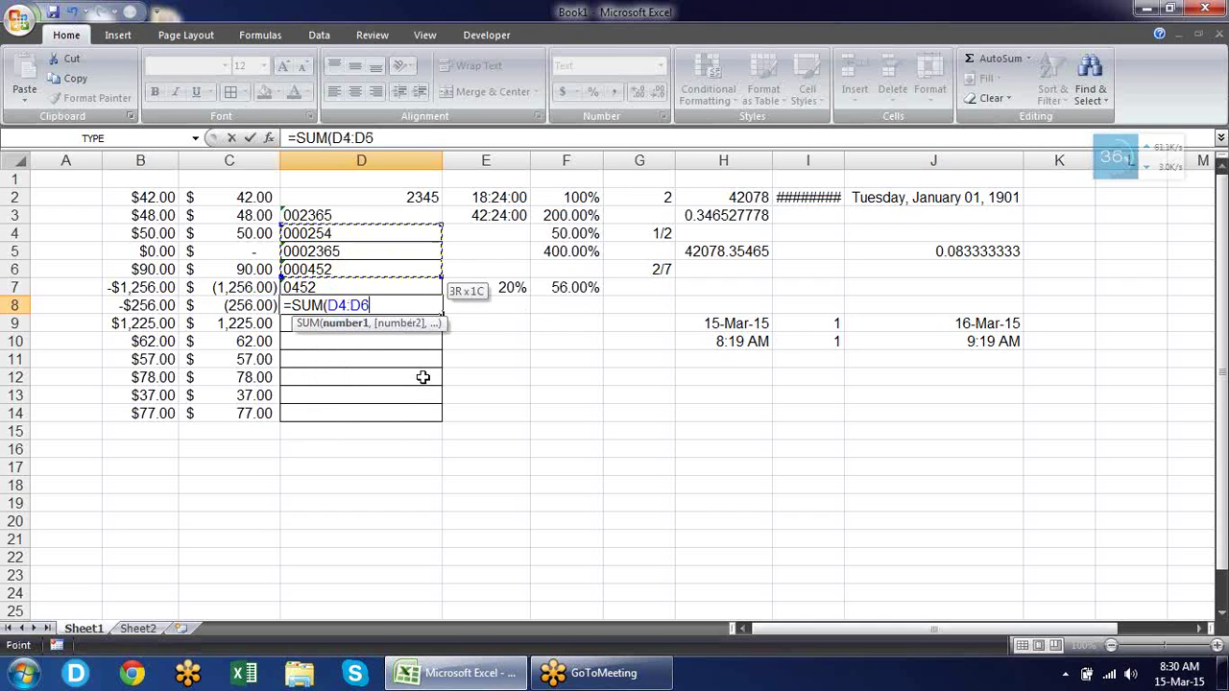
{"action": "type", "text": ")"}
{"action": "key", "text": "Return"}
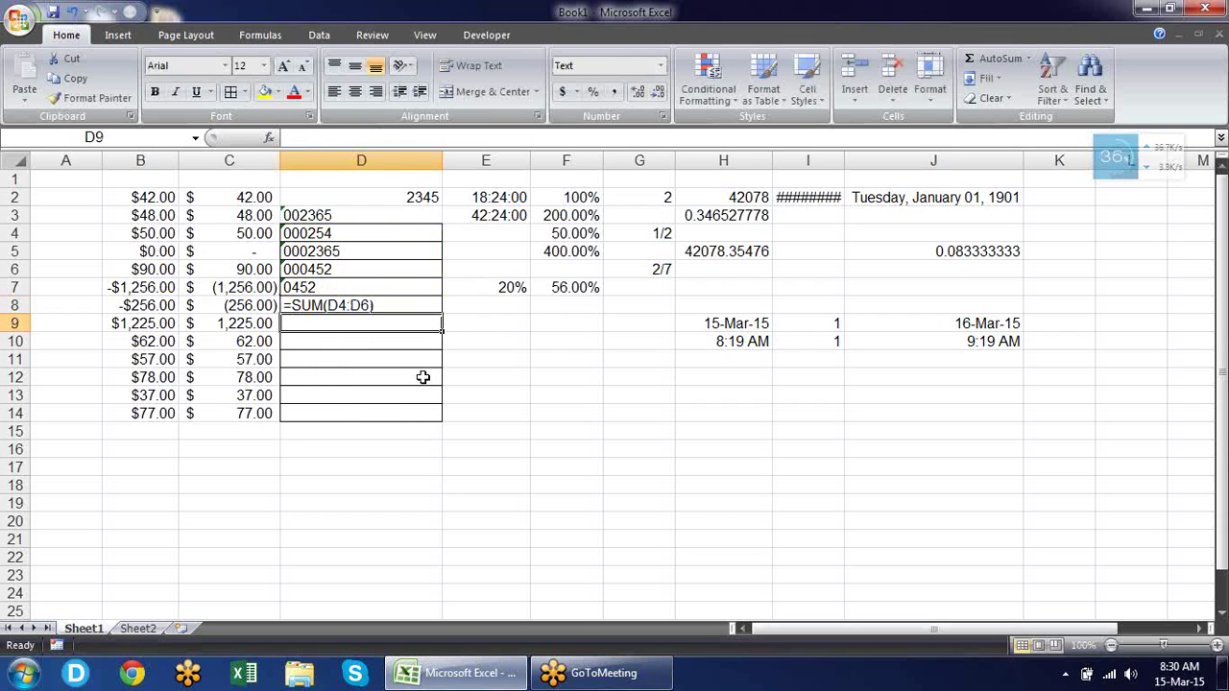
{"action": "key", "text": "Up"}
{"action": "key", "text": "Delete"}
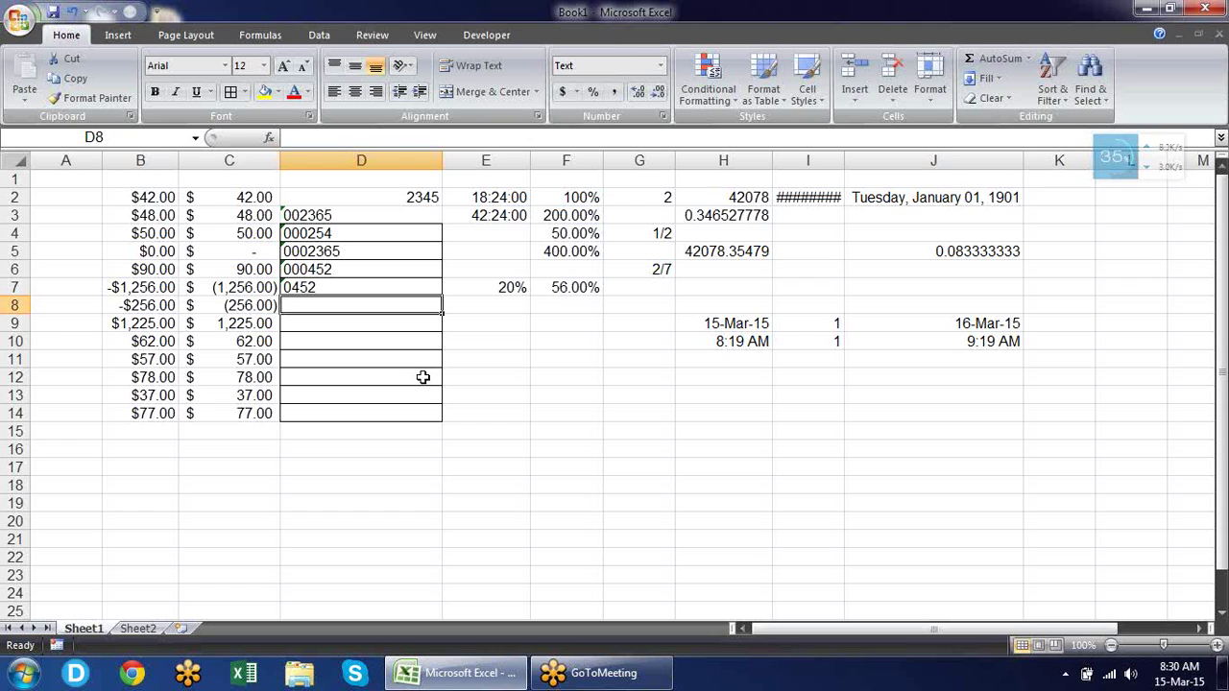
{"action": "key", "text": "Down"}
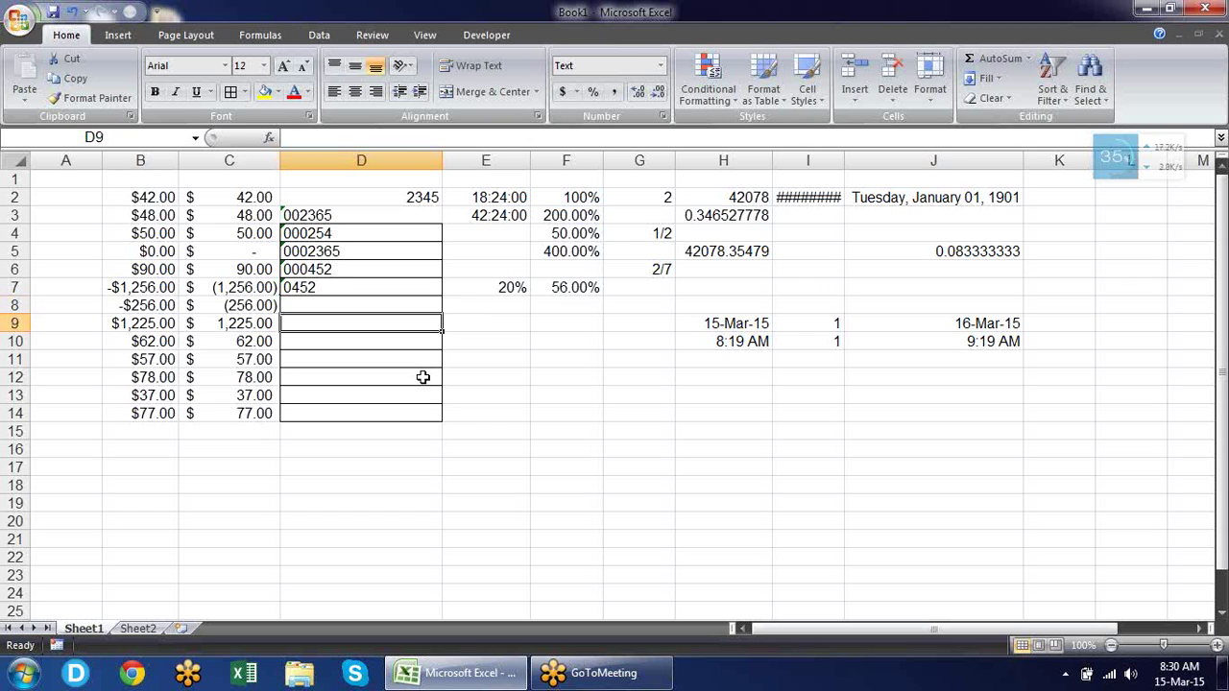
Browse the Special and Custom categories in Format Cells, then close it unchanged.
{"action": "left_click", "coordinate": [662, 116]}
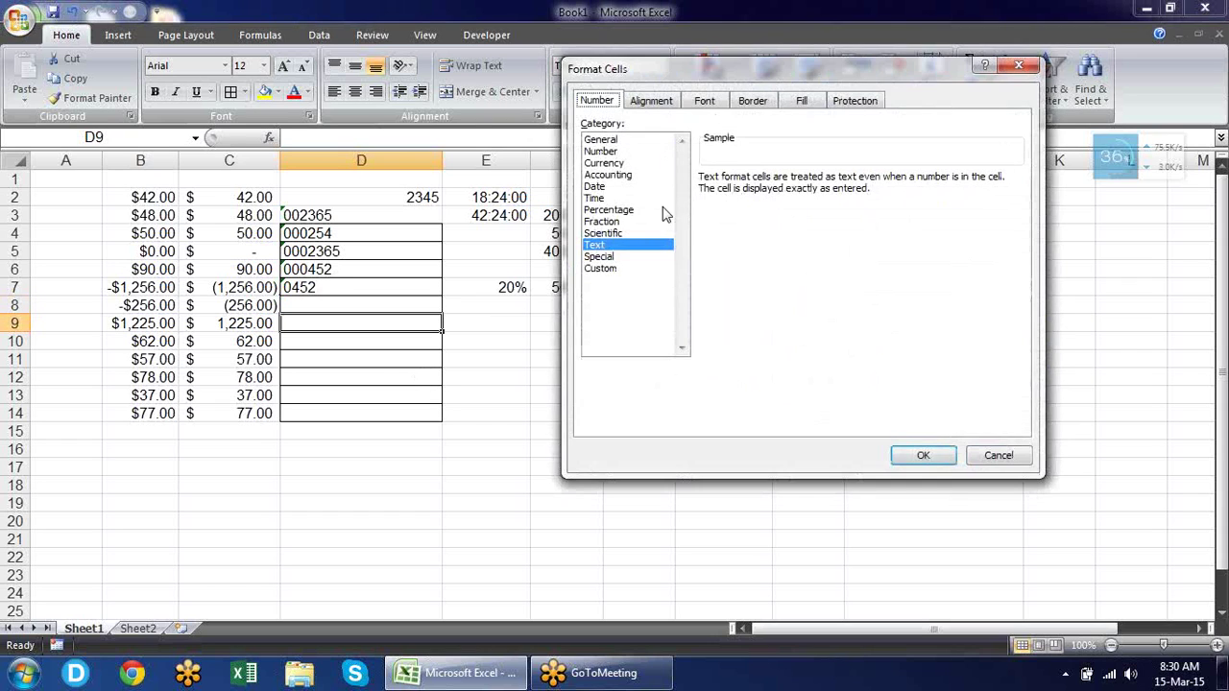
{"action": "left_click", "coordinate": [625, 257]}
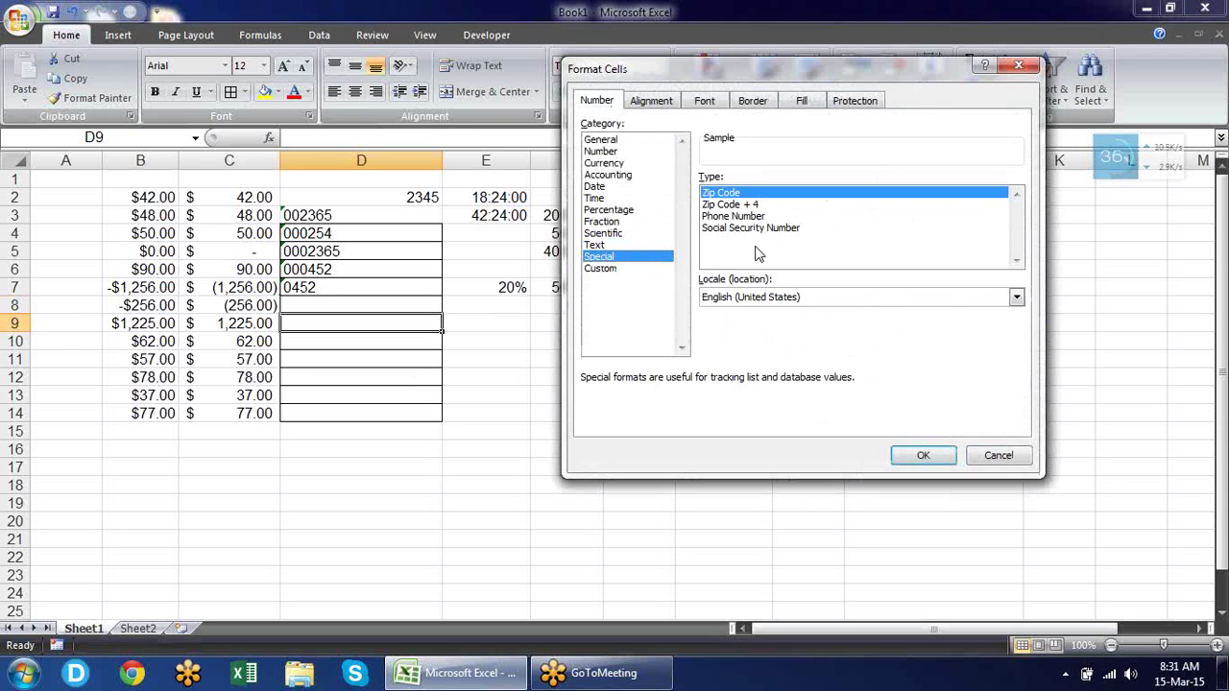
{"action": "left_click", "coordinate": [601, 269]}
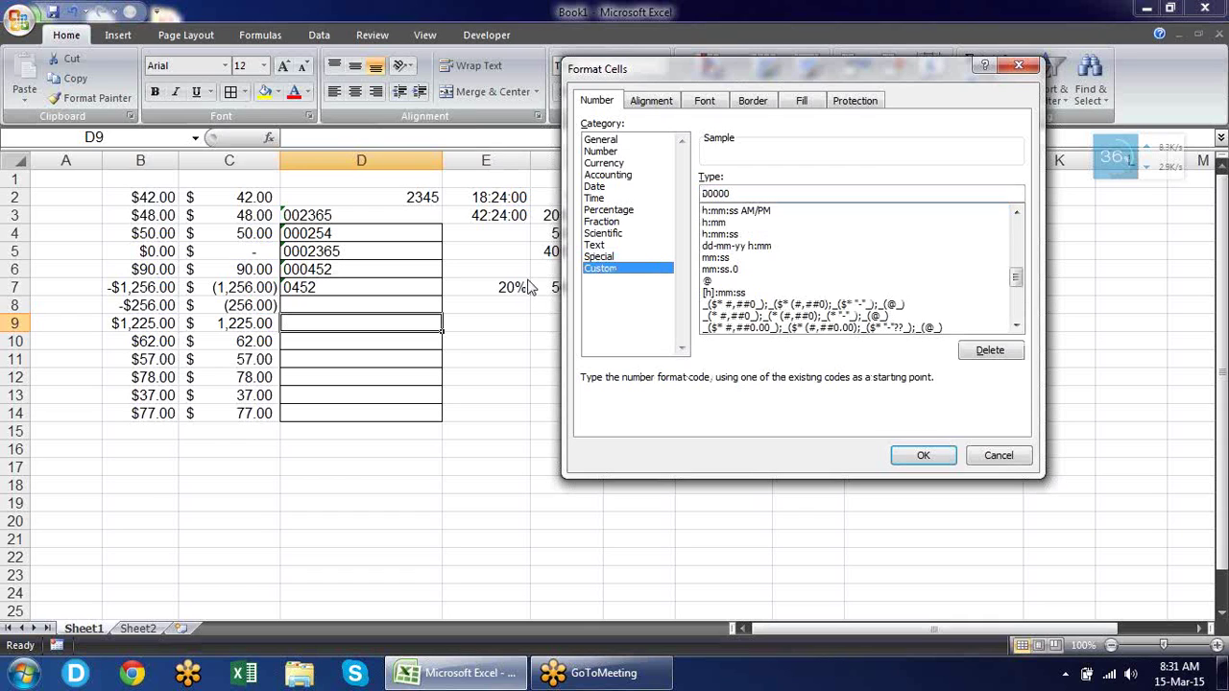
{"action": "left_click", "coordinate": [1019, 67]}
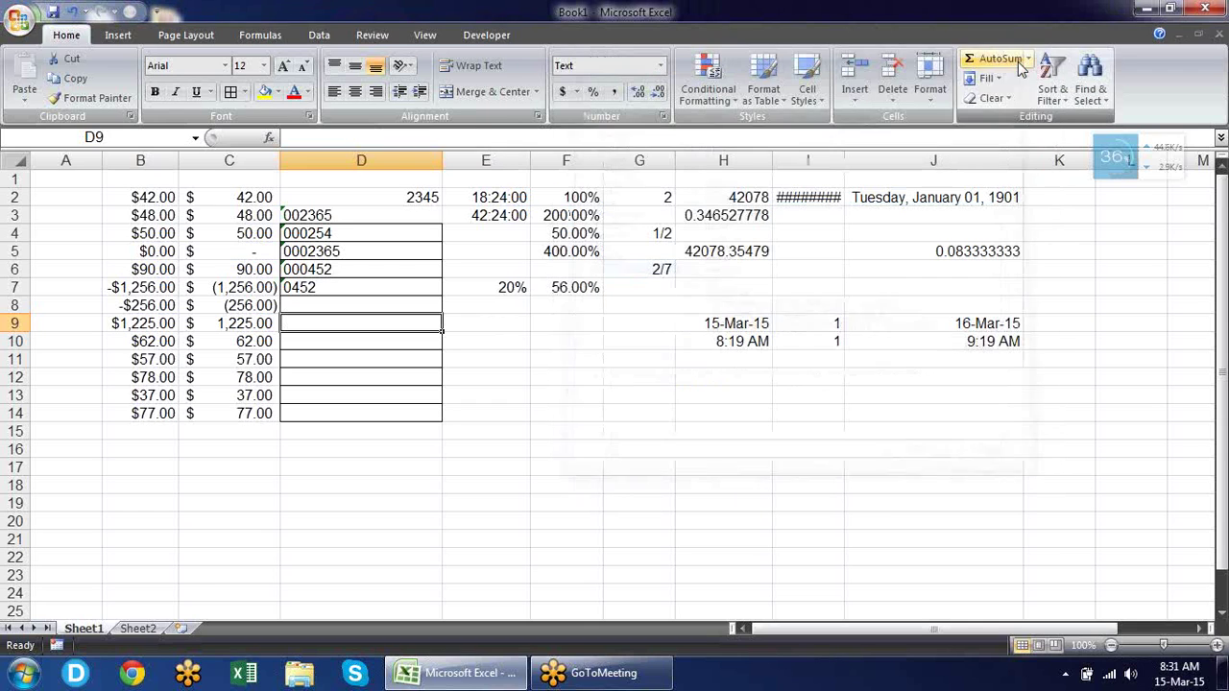
Relabel D2 as 'ch. No.' and convert the text codes in D3:D7 to numbers.
{"action": "left_click", "coordinate": [362, 195]}
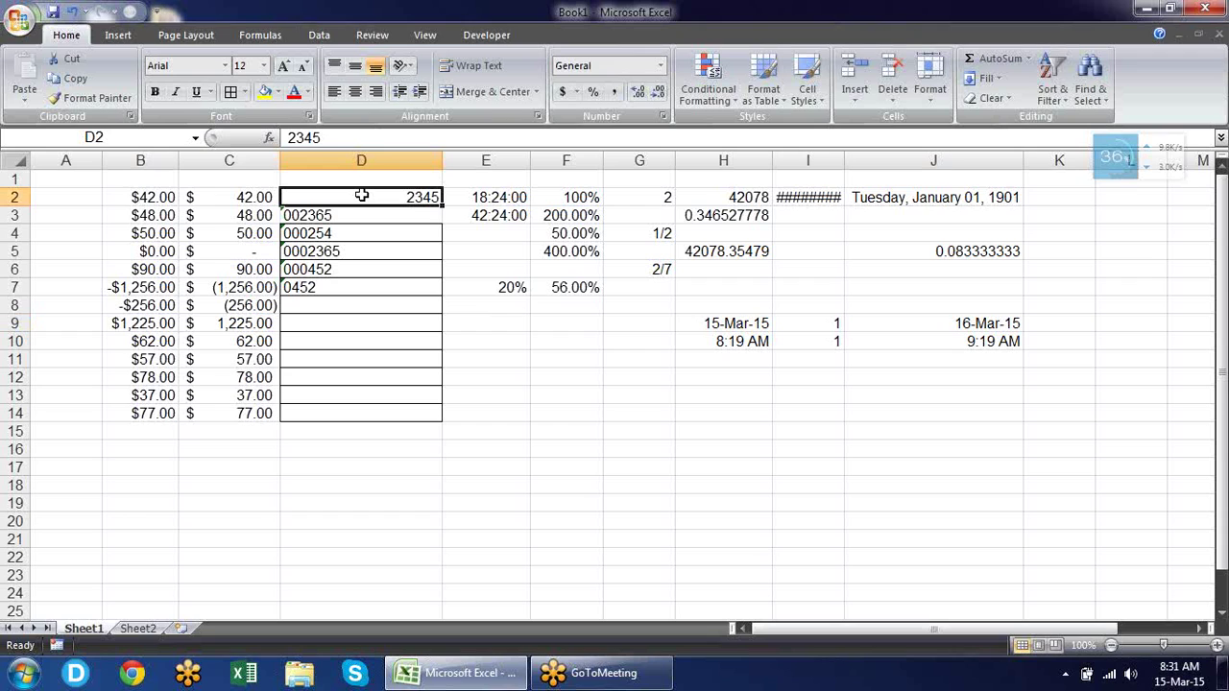
{"action": "type", "text": "ch. no."}
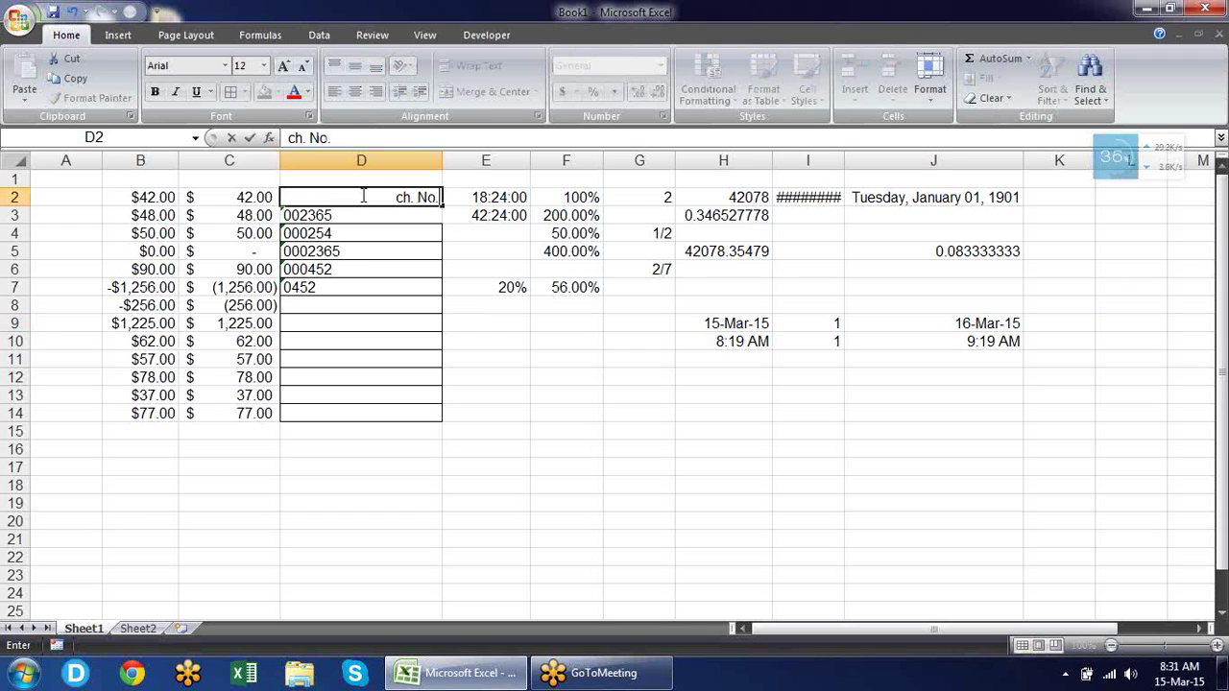
{"action": "key", "text": "Return"}
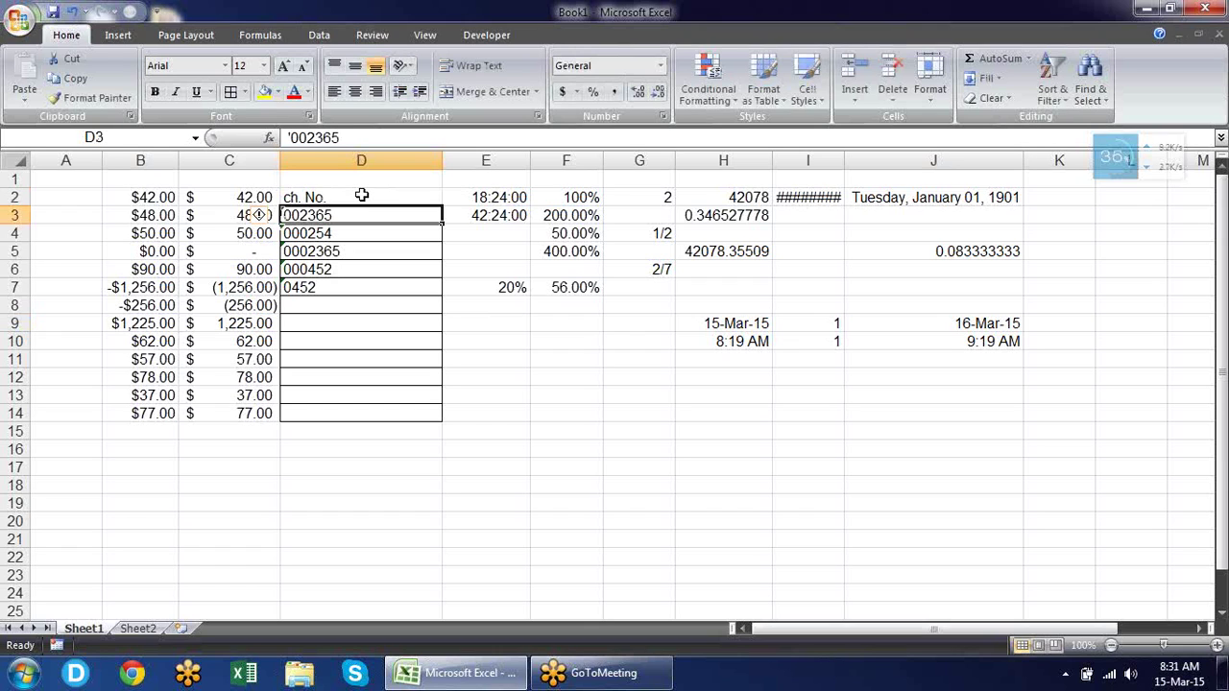
{"action": "key", "text": "shift+Down"}
{"action": "key", "text": "shift+Down"}
{"action": "key", "text": "shift+Down"}
{"action": "key", "text": "shift+Down"}
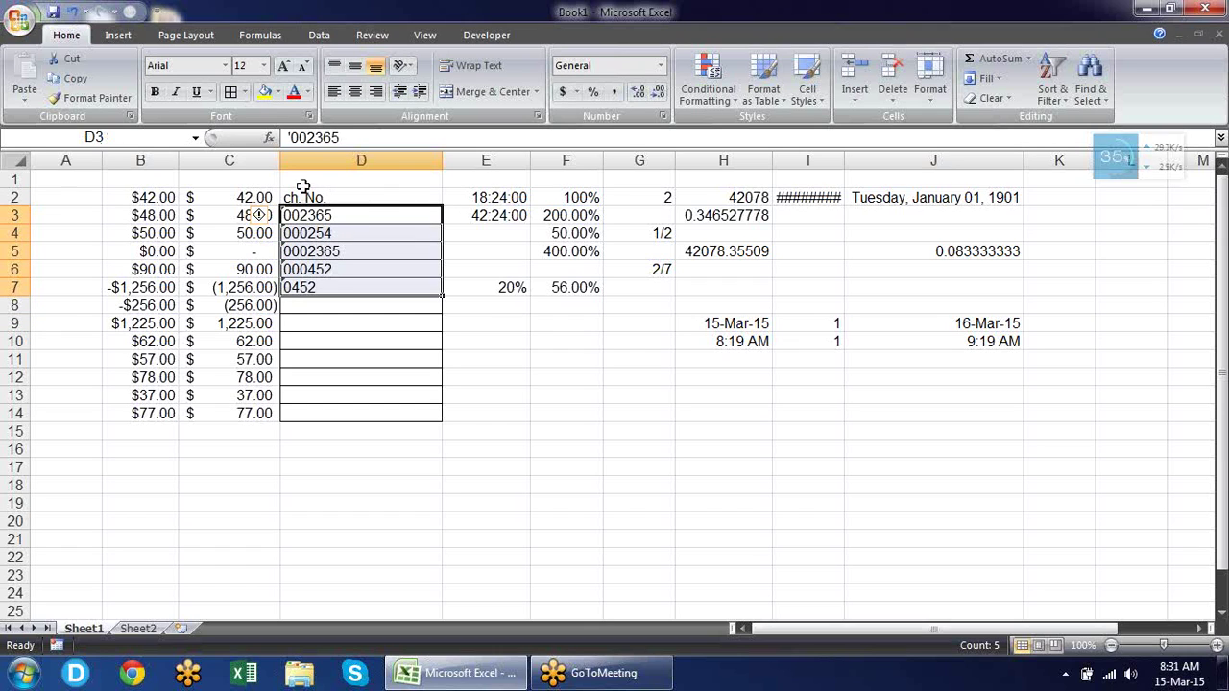
{"action": "left_click", "coordinate": [275, 218]}
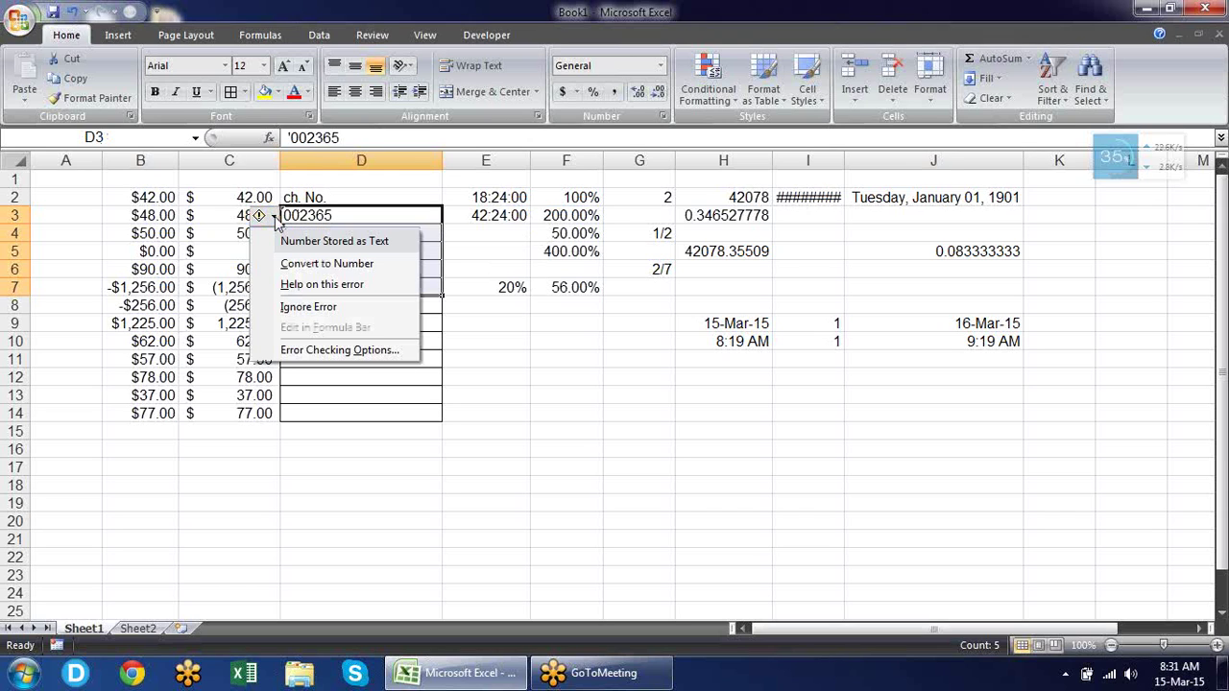
{"action": "left_click", "coordinate": [307, 264]}
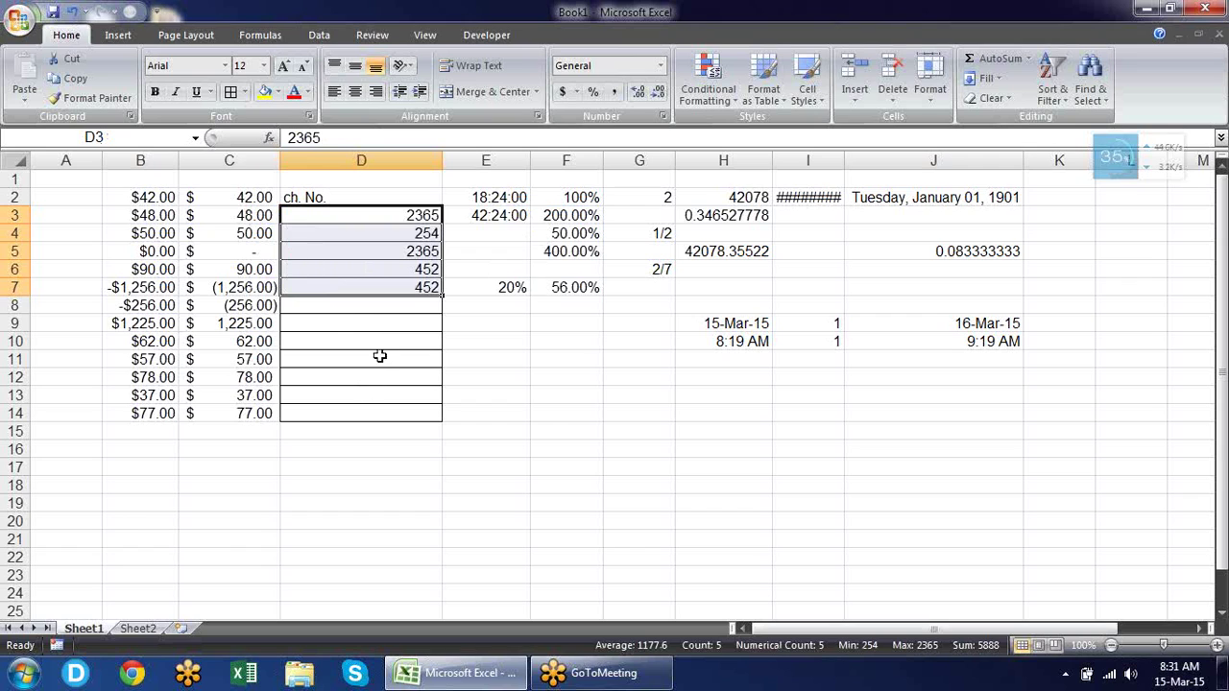
Set D8:D14 to General format and check the converted values in D3:D7.
{"action": "left_click_drag", "start_coordinate": [388, 301], "coordinate": [395, 414]}
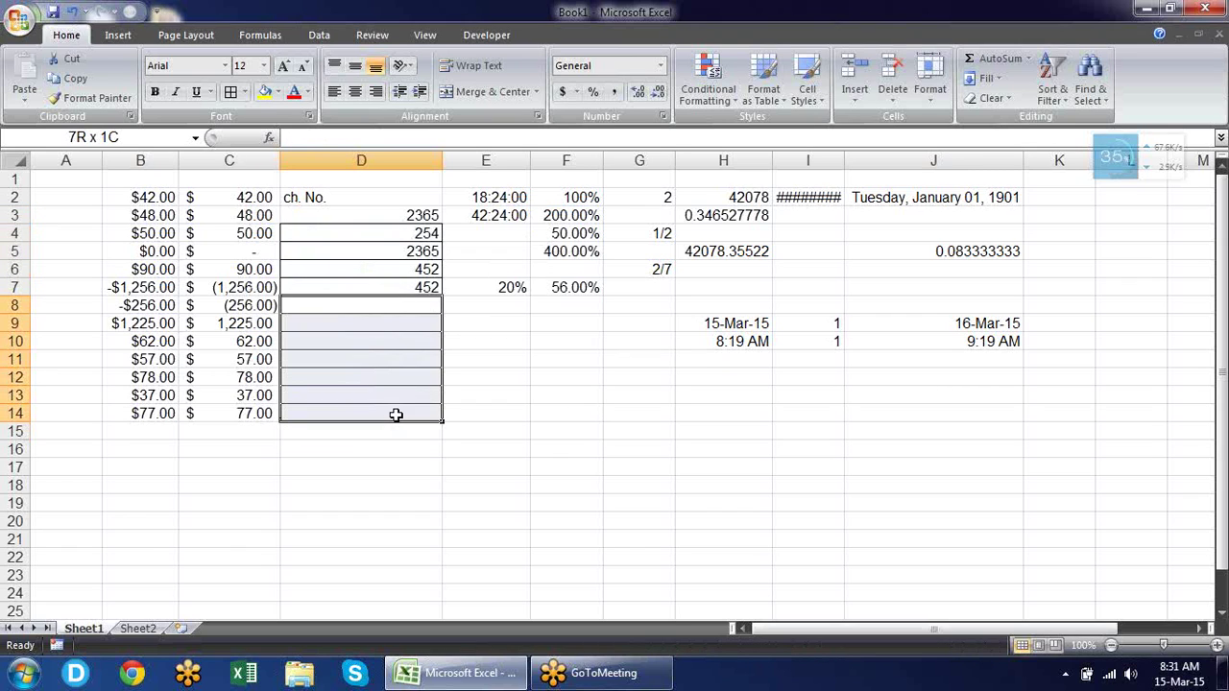
{"action": "left_click", "coordinate": [660, 65]}
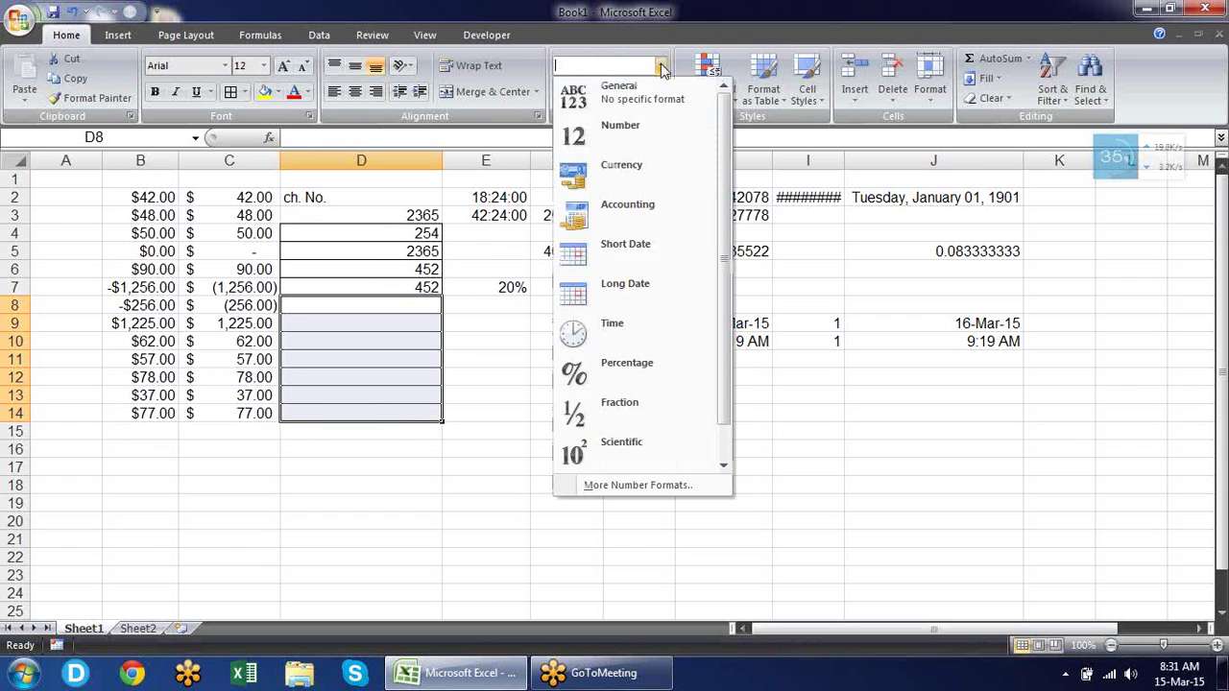
{"action": "left_click", "coordinate": [640, 89]}
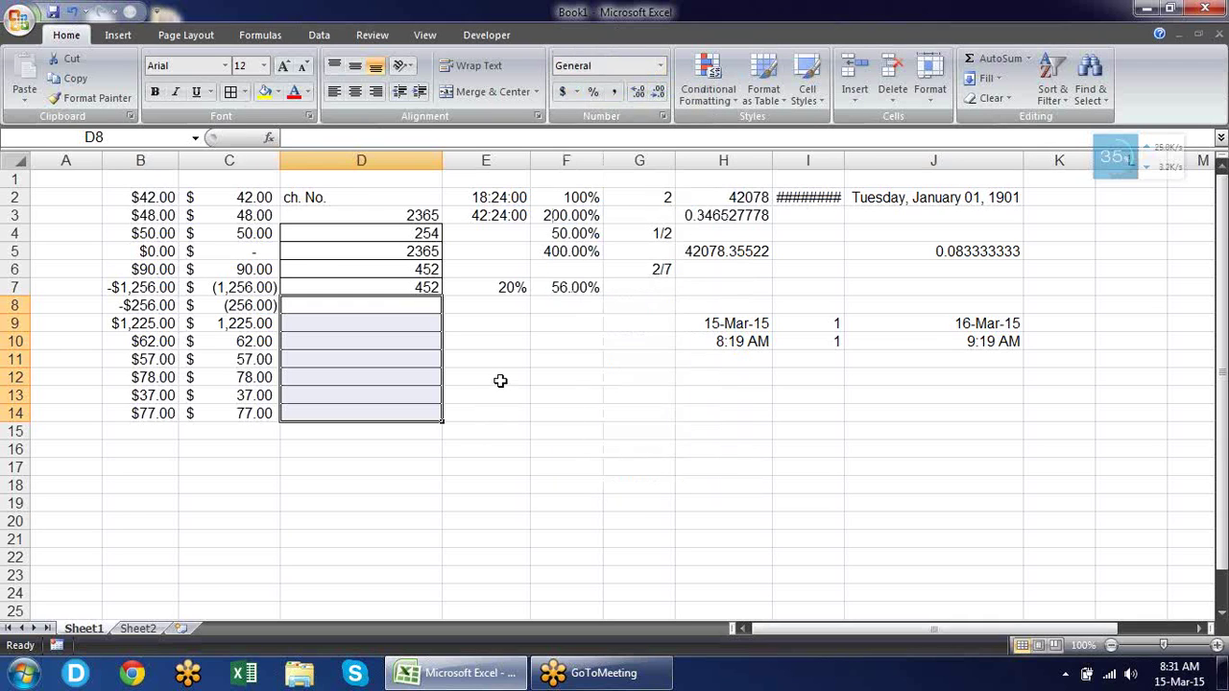
{"action": "left_click", "coordinate": [432, 251]}
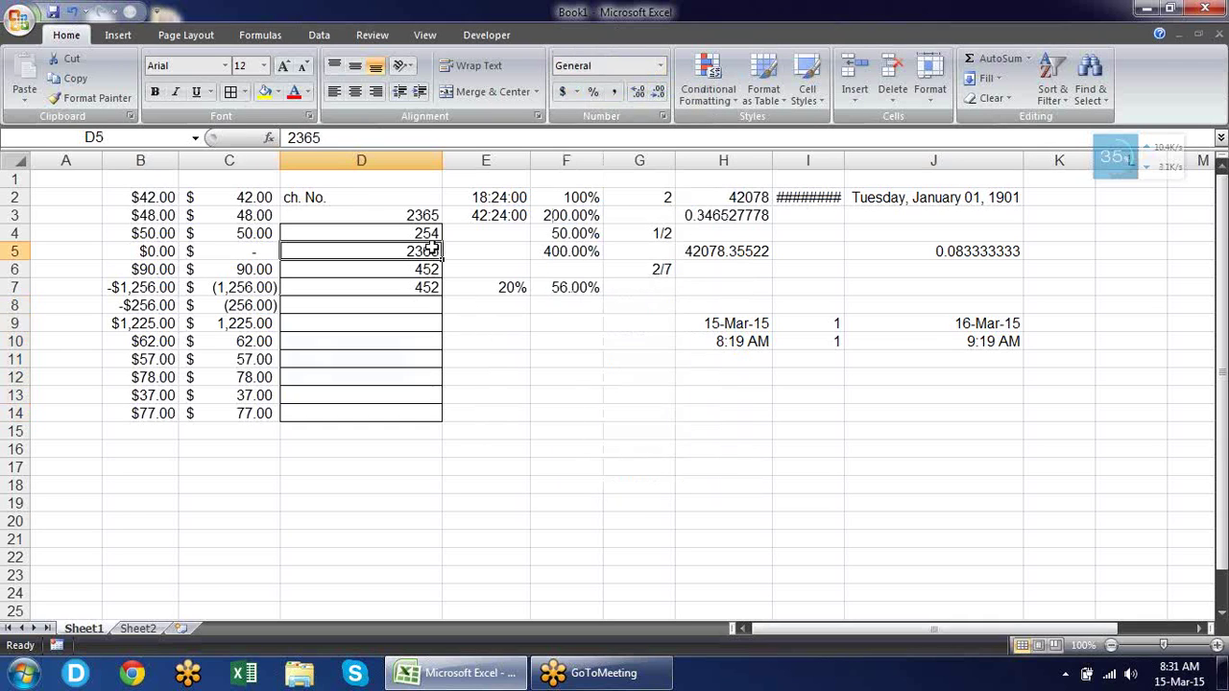
{"action": "left_click_drag", "start_coordinate": [420, 219], "coordinate": [420, 278]}
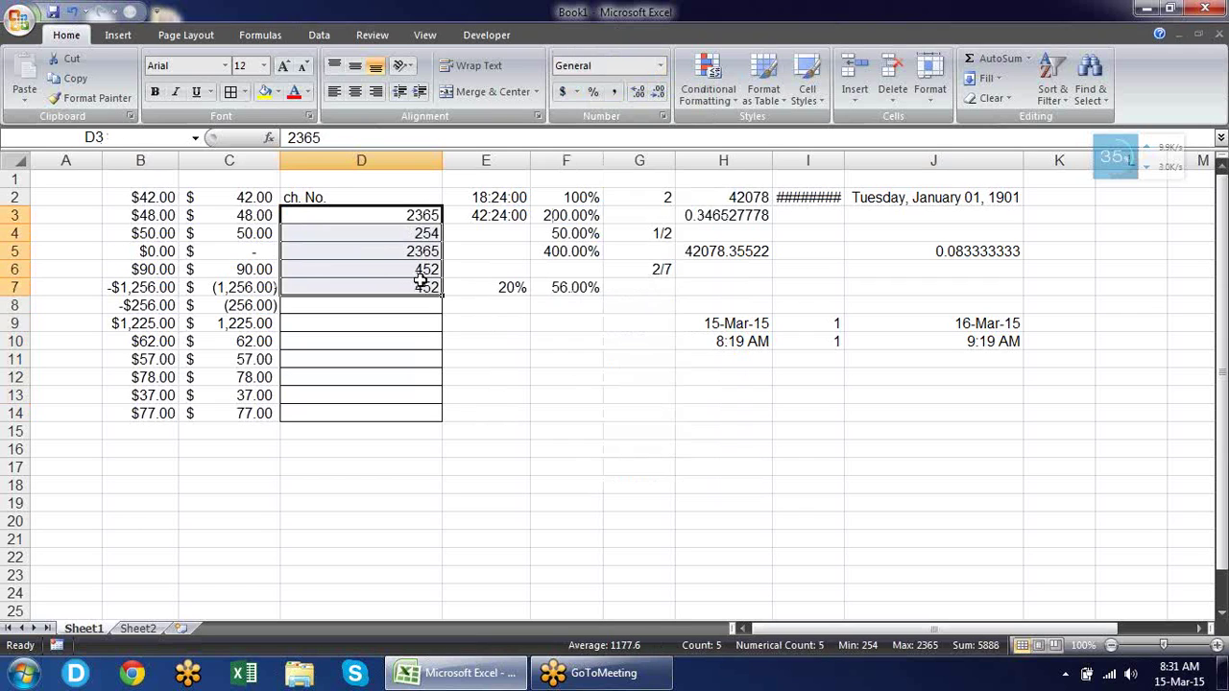
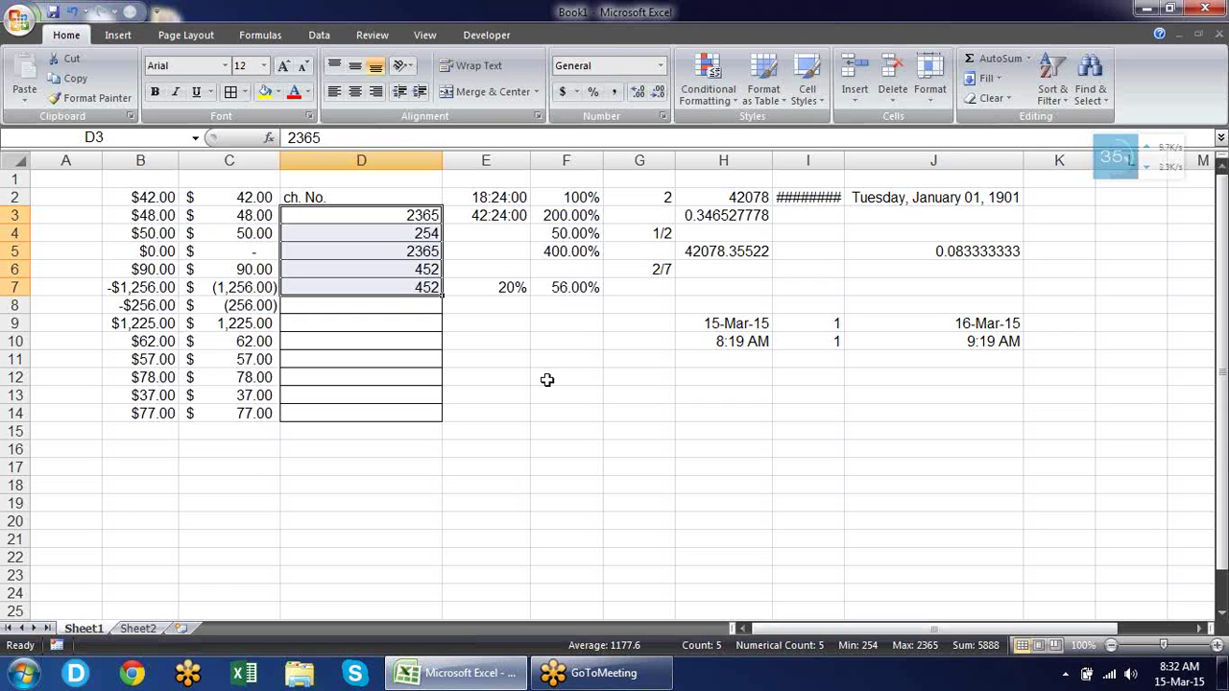
Give D3:D7 the custom number format 000000 so values show as six zero-padded digits.
{"action": "left_click", "coordinate": [660, 116]}
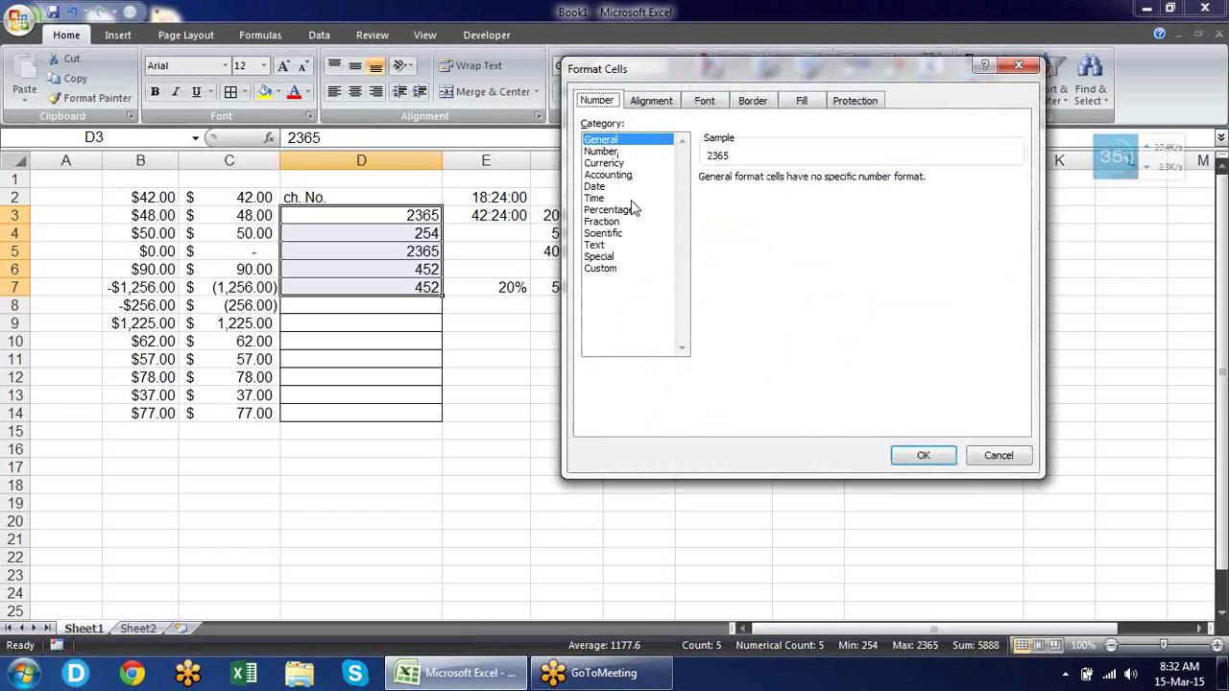
{"action": "left_click", "coordinate": [619, 273]}
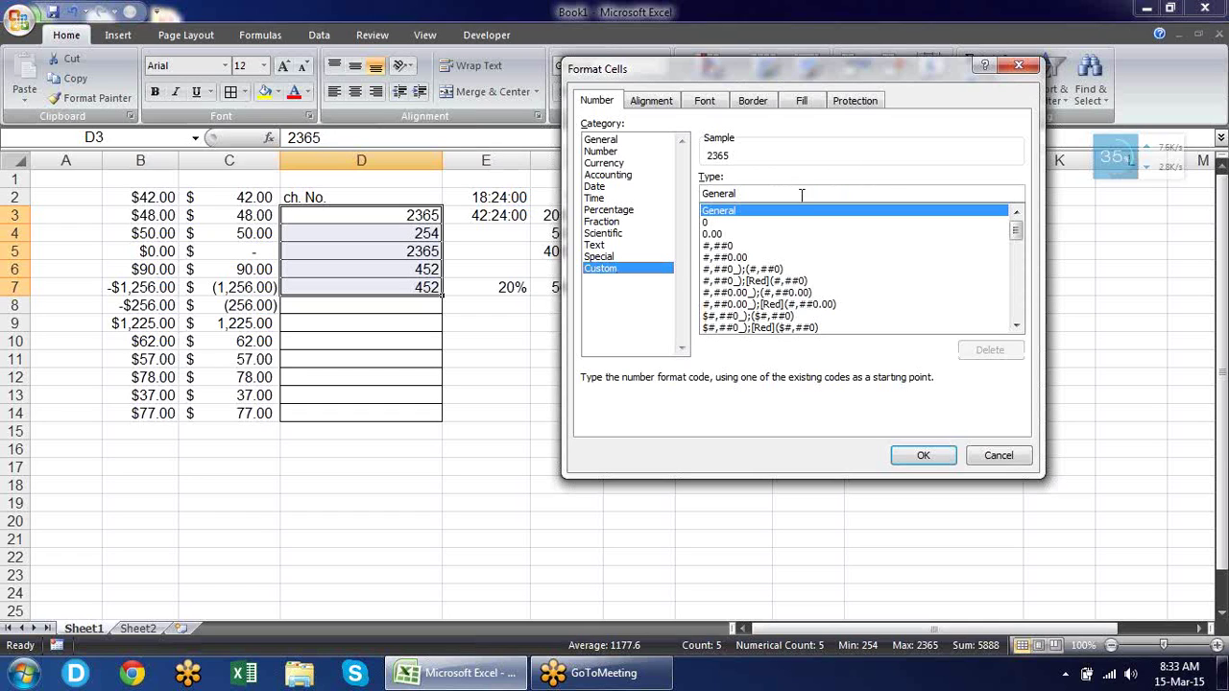
{"action": "left_click_drag", "start_coordinate": [802, 193], "coordinate": [379, 185]}
{"action": "type", "text": "0000"}
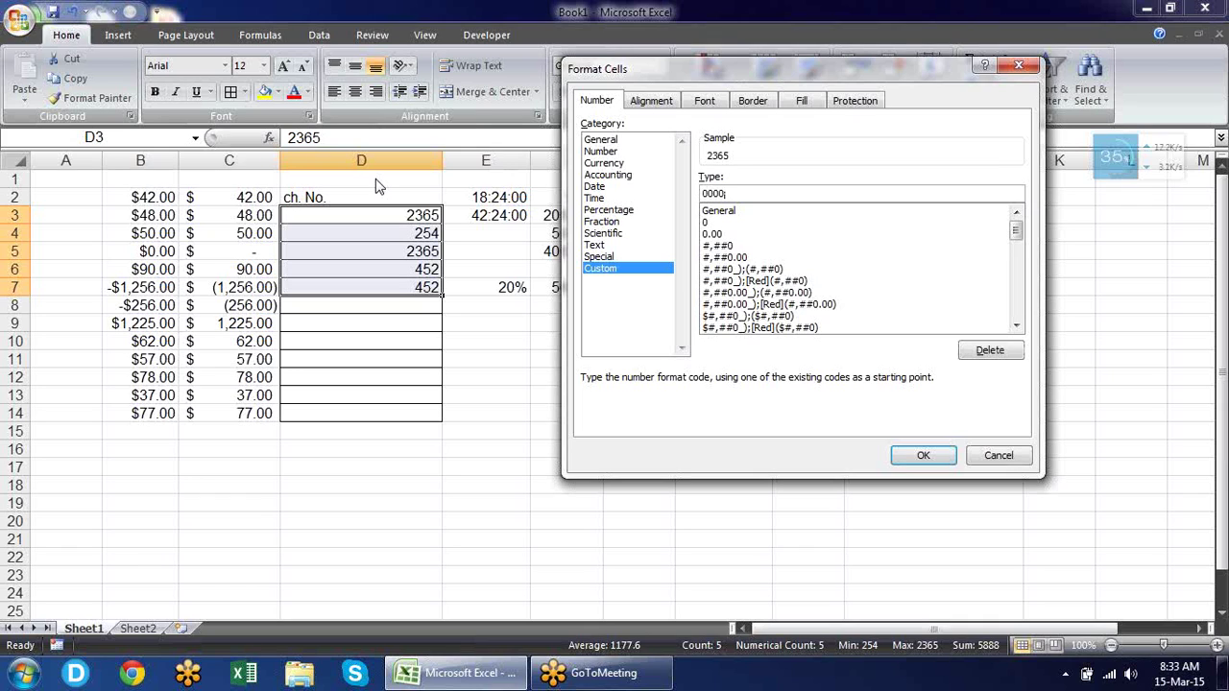
{"action": "type", "text": "00"}
{"action": "double_click", "coordinate": [750, 192]}
{"action": "left_click", "coordinate": [758, 192]}
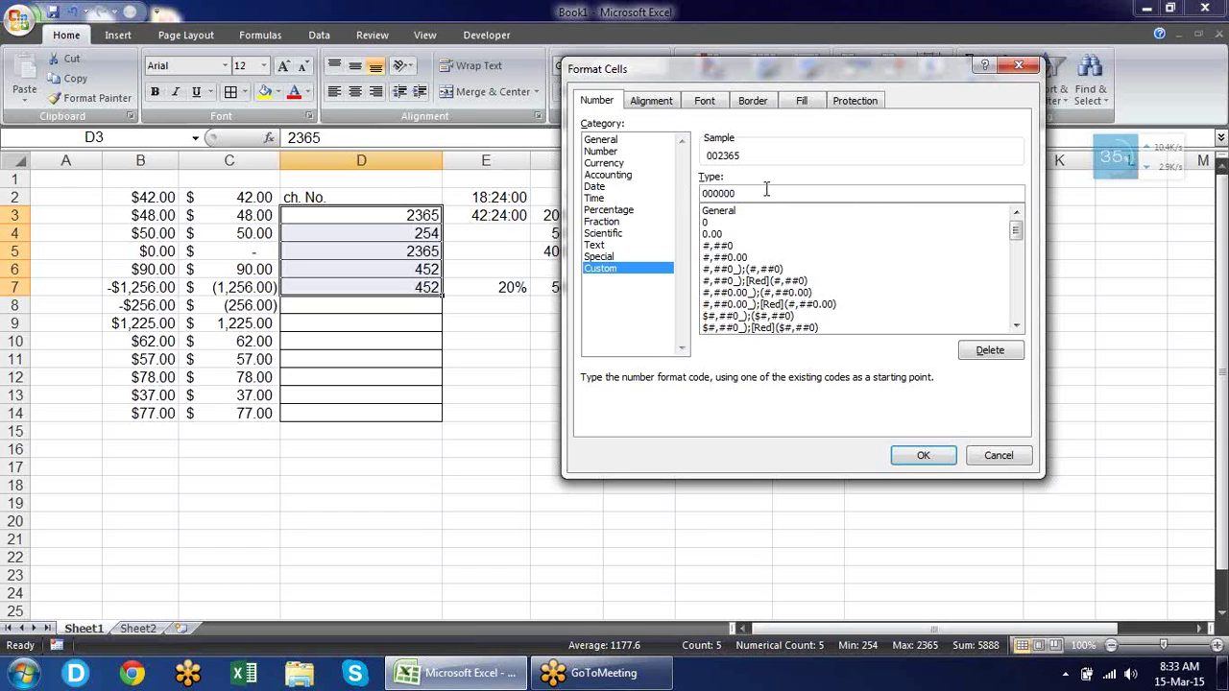
{"action": "left_click", "coordinate": [924, 455]}
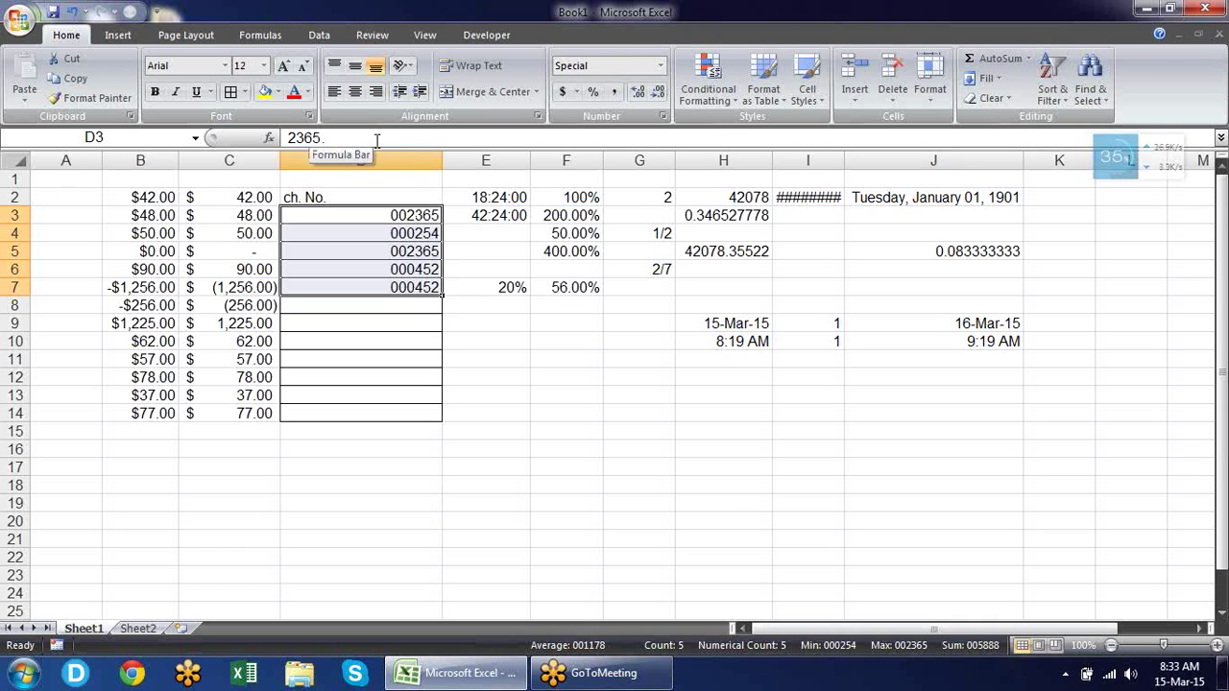
Check D4 through D7 to confirm stored values like 254 and 2365 are unchanged.
{"action": "left_click", "coordinate": [407, 234]}
{"action": "left_click", "coordinate": [403, 252]}
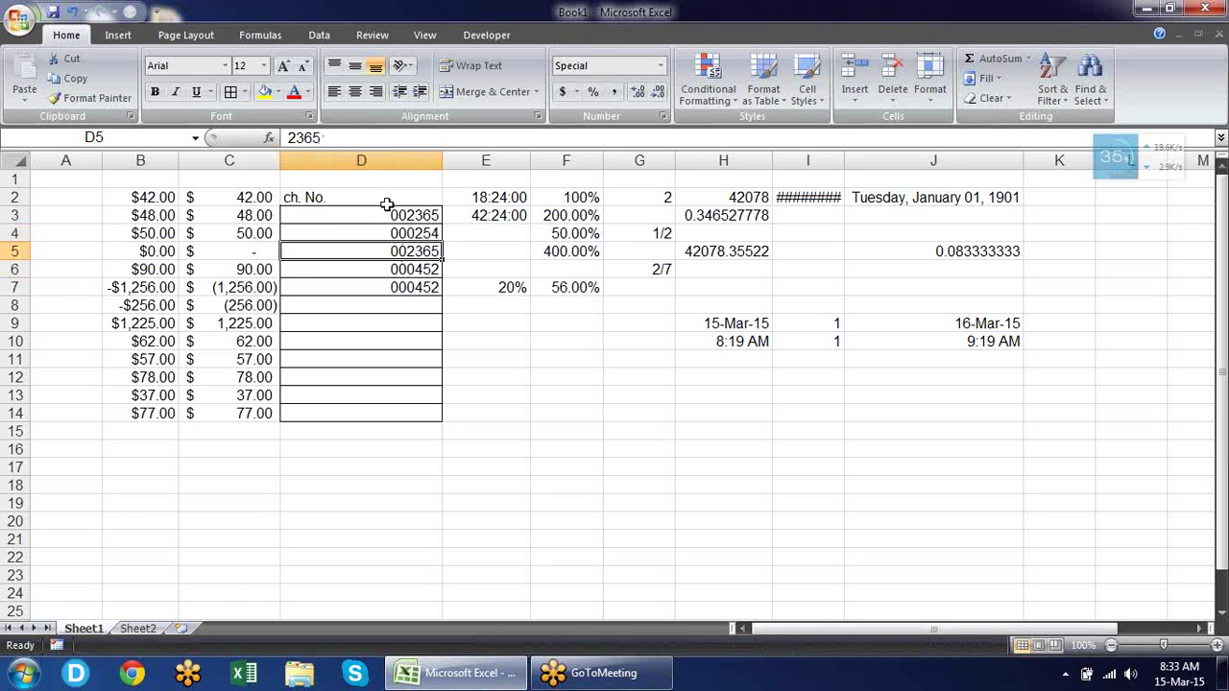
{"action": "left_click", "coordinate": [419, 270]}
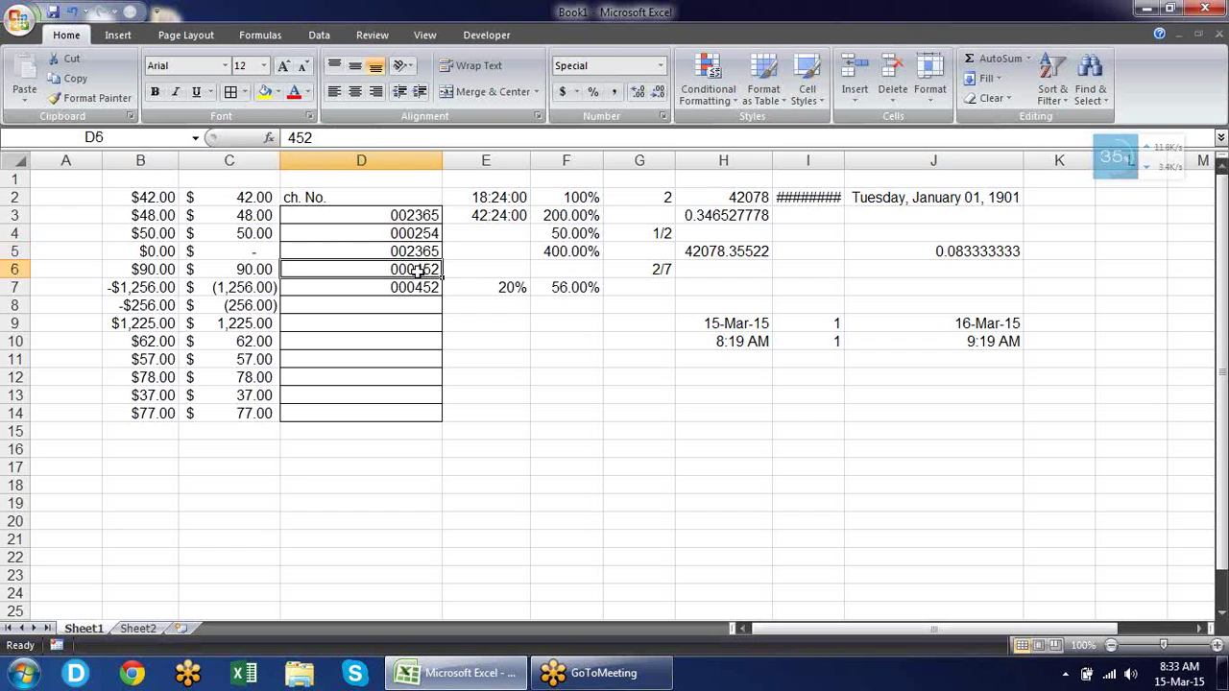
{"action": "left_click", "coordinate": [419, 288]}
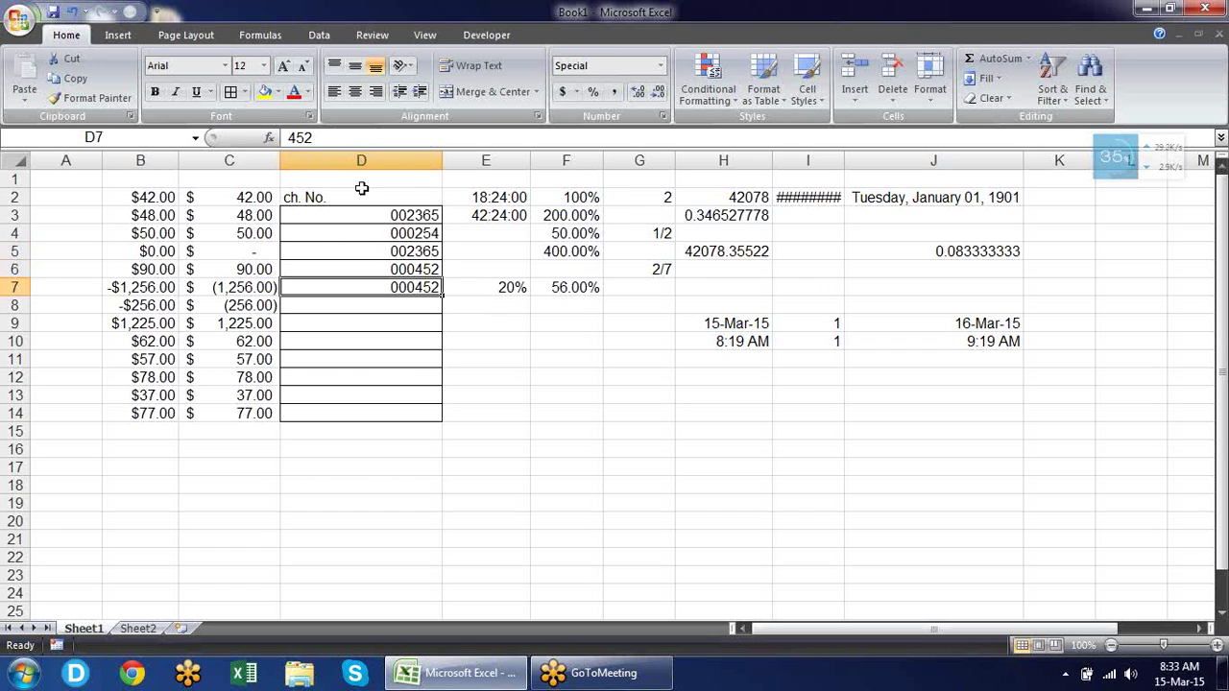
Insert a new blank column E.
{"action": "right_click", "coordinate": [490, 161]}
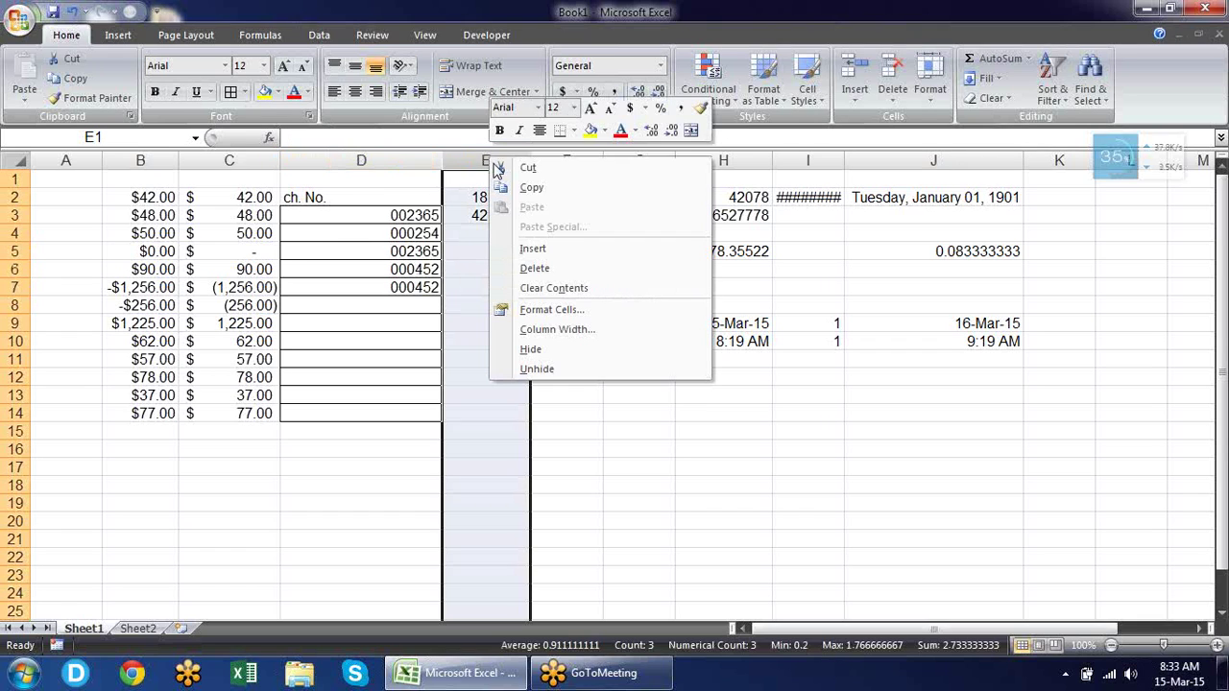
{"action": "left_click", "coordinate": [550, 251]}
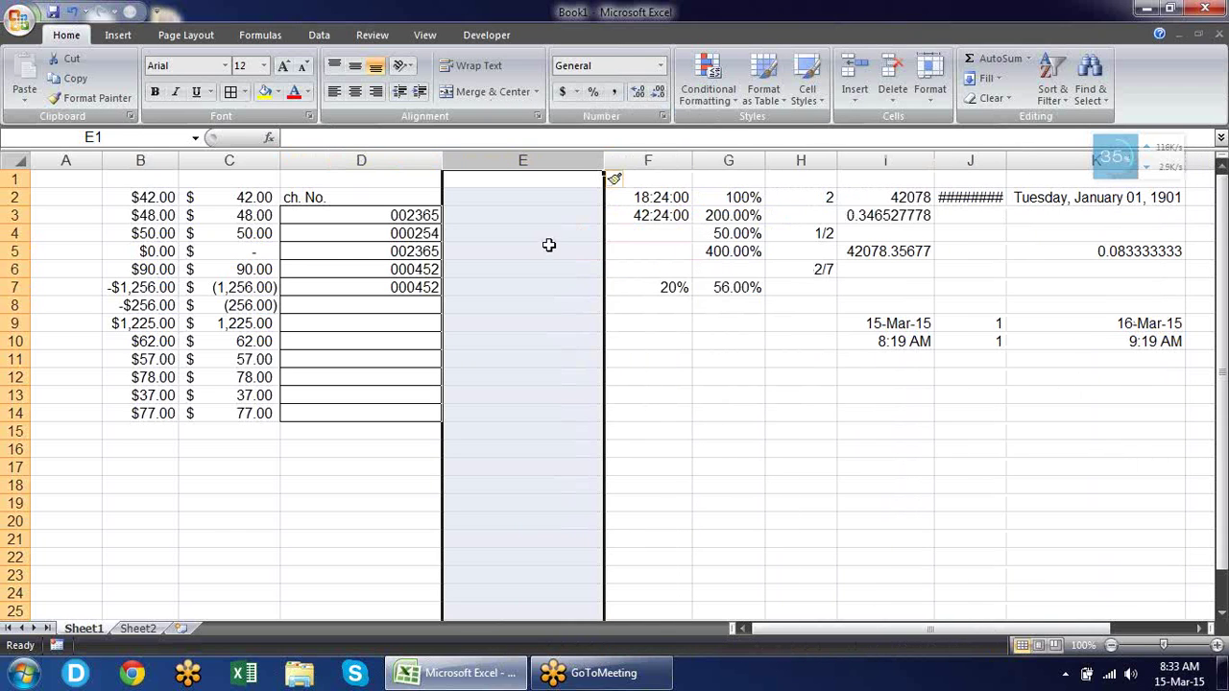
{"action": "right_click", "coordinate": [550, 226]}
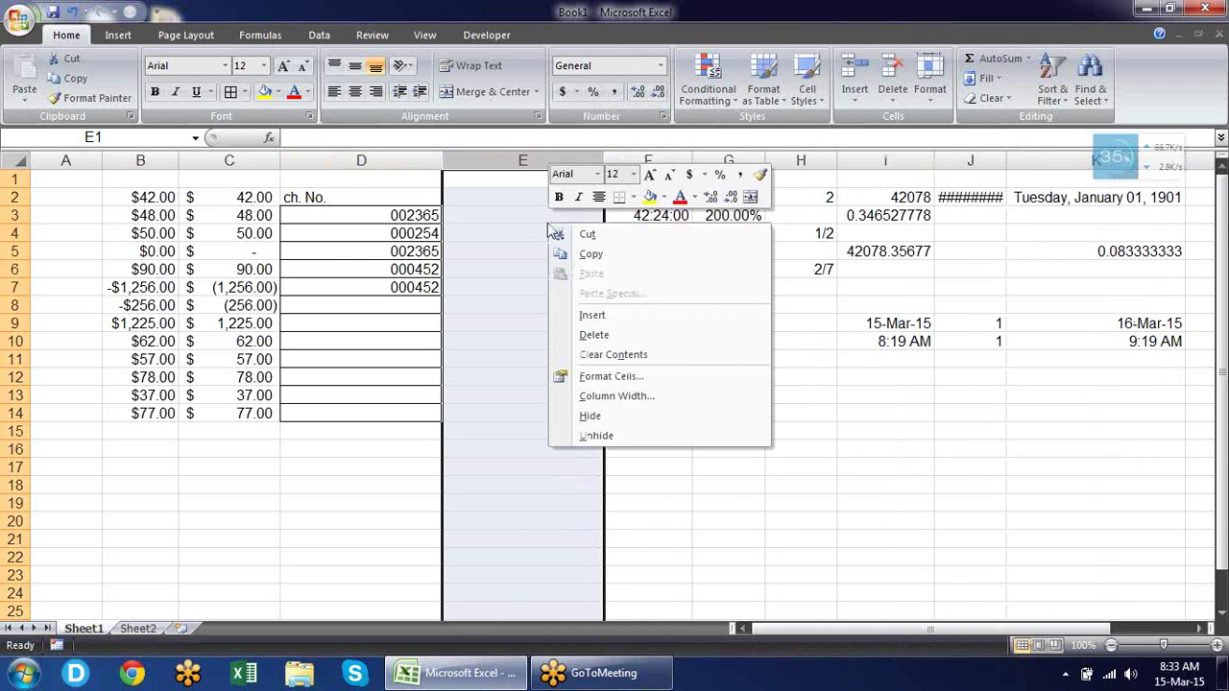
{"action": "left_click", "coordinate": [473, 209]}
Enter =D3 in E3 and reset it to General format so it shows plain 2365.
{"action": "left_click", "coordinate": [475, 211]}
{"action": "type", "text": "=D3"}
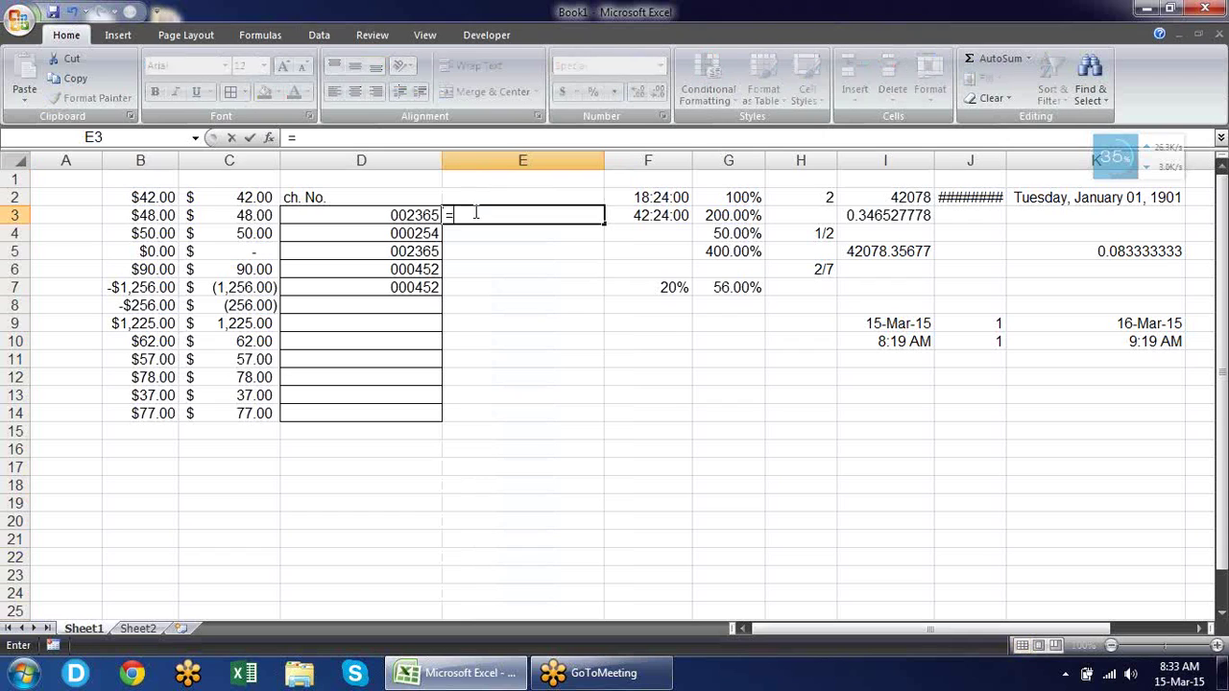
{"action": "key", "text": "Return"}
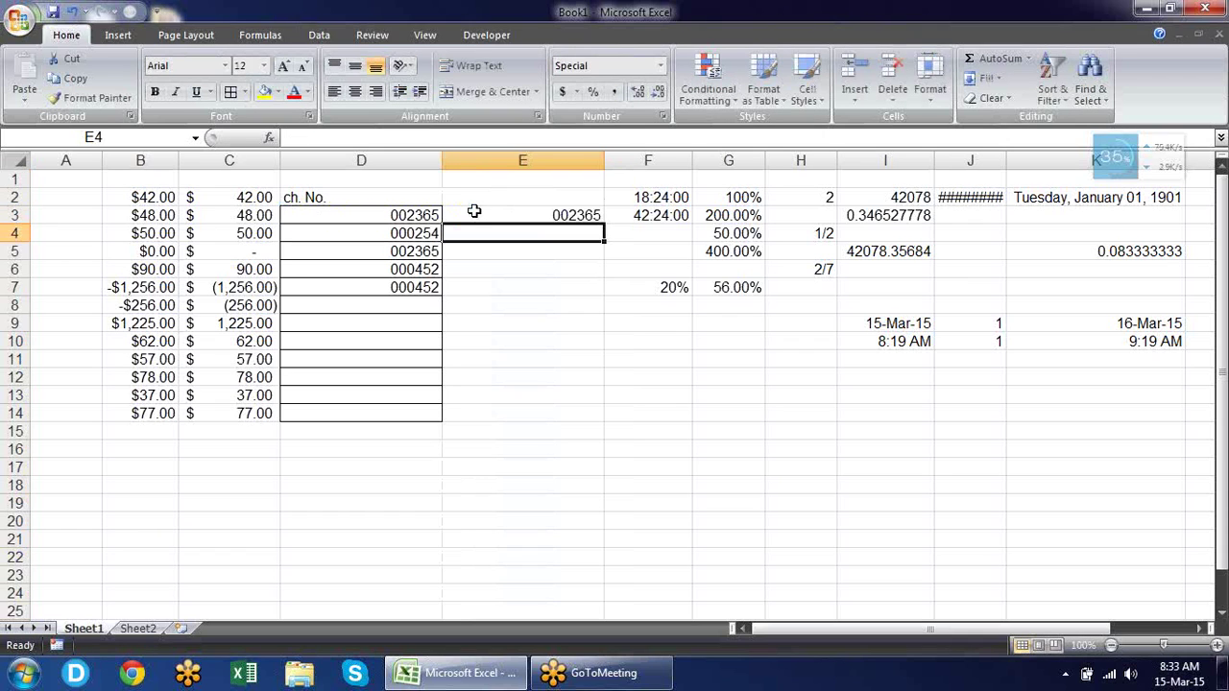
{"action": "left_click", "coordinate": [473, 211]}
{"action": "key", "text": "ctrl+shift+asciitilde"}
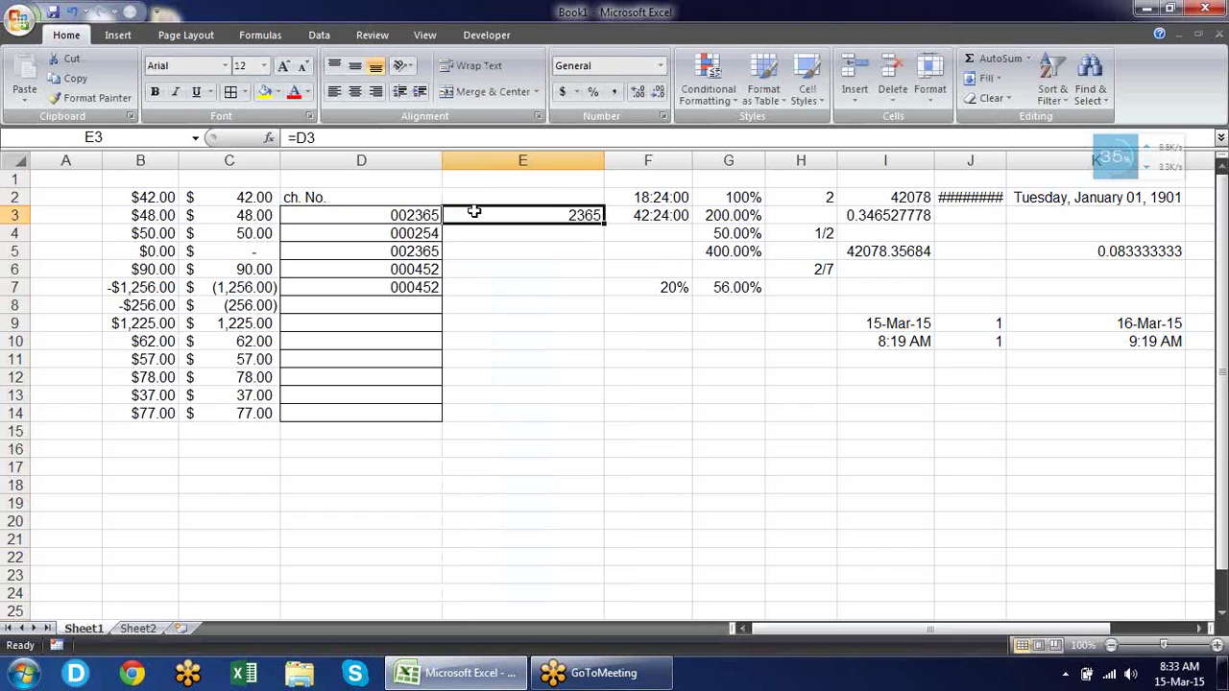
{"action": "key", "text": "Down"}
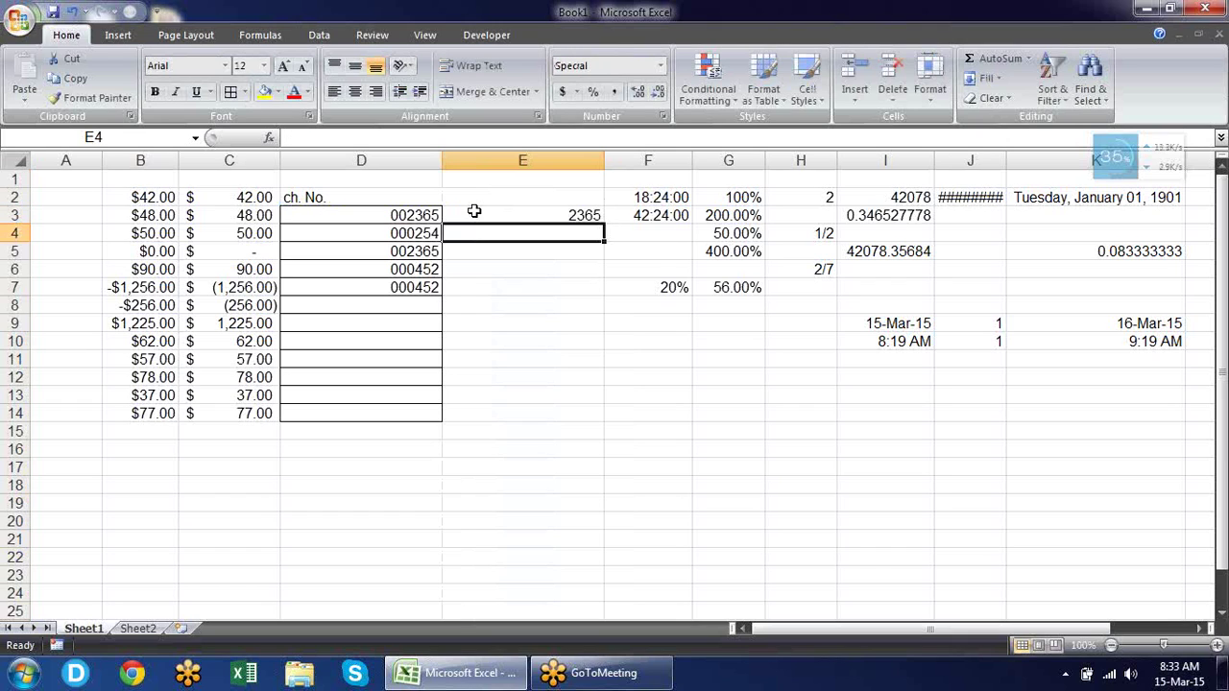
{"action": "type", "text": "=tex"}
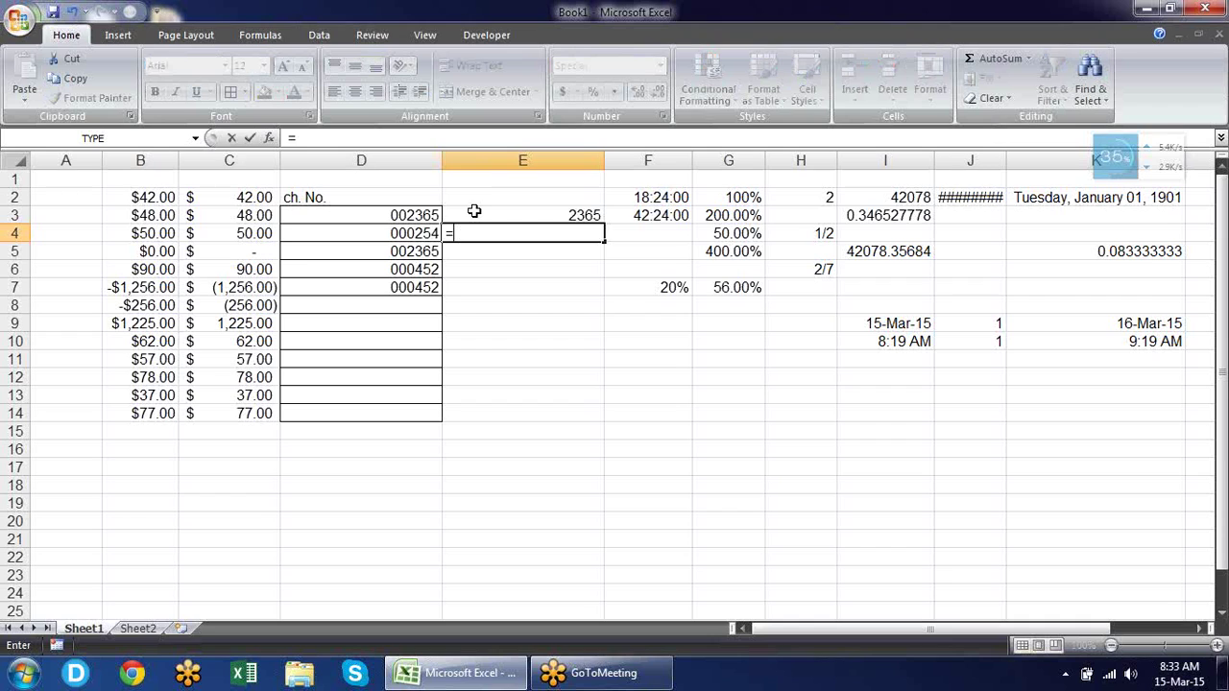
{"action": "key", "text": "Tab"}
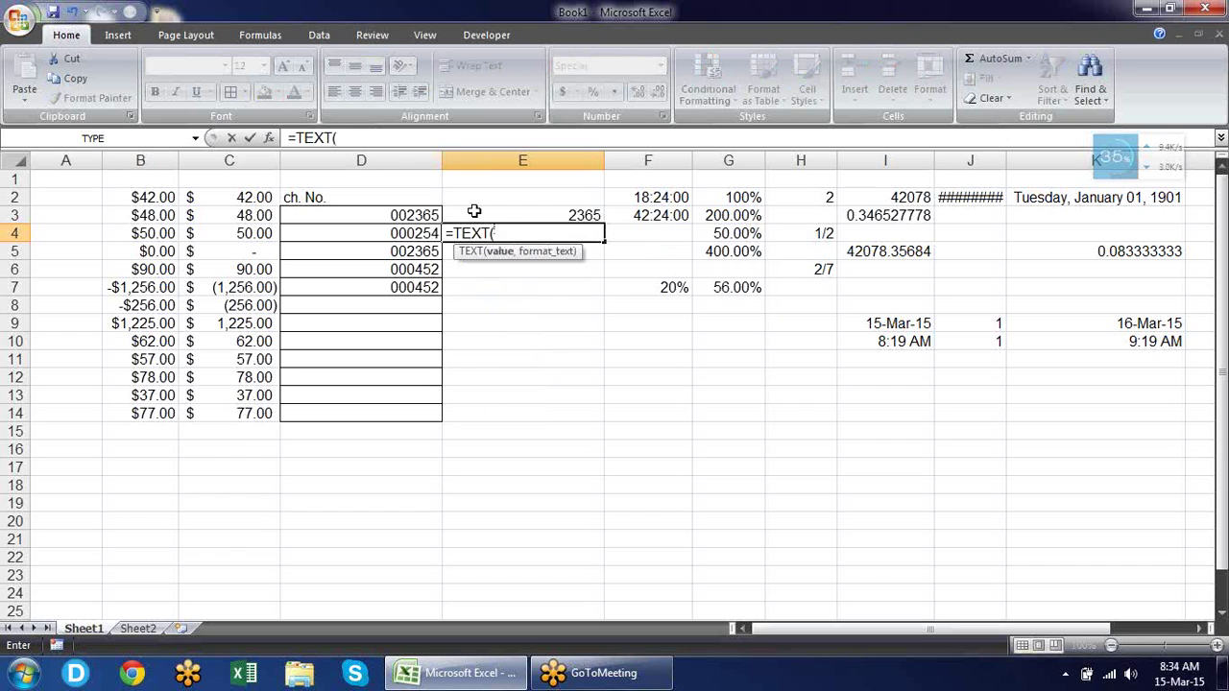
{"action": "left_click", "coordinate": [474, 211]}
{"action": "type", "text": ","}
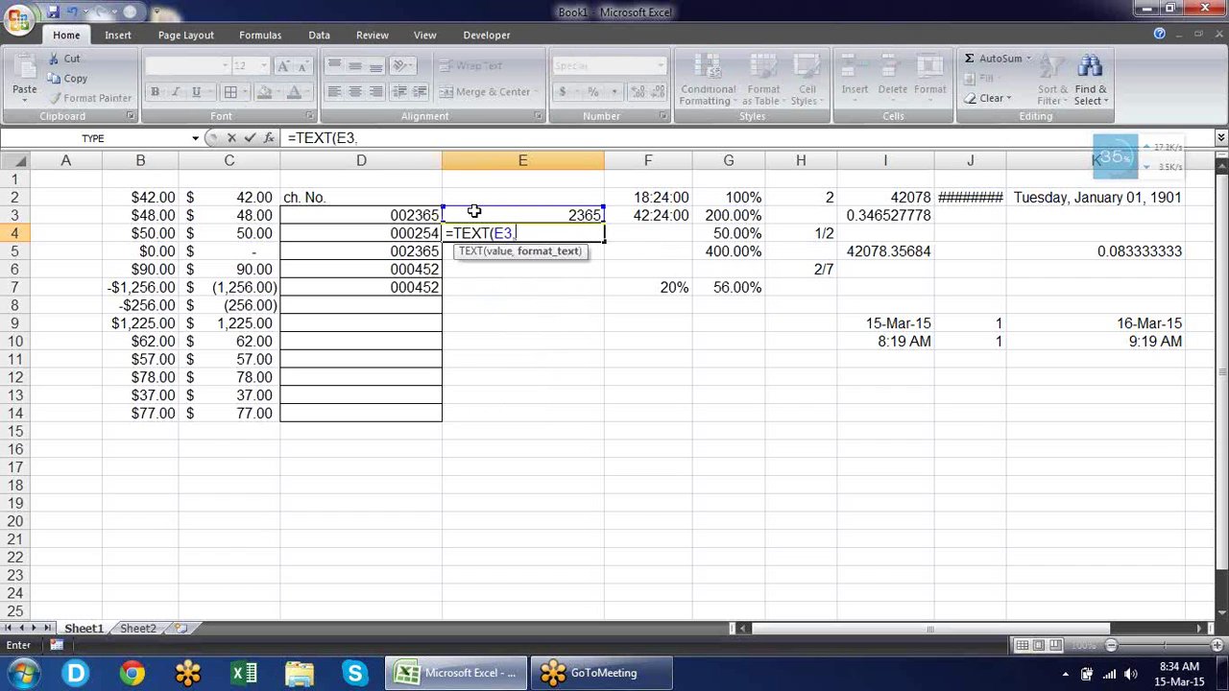
{"action": "type", "text": "\"000000"}
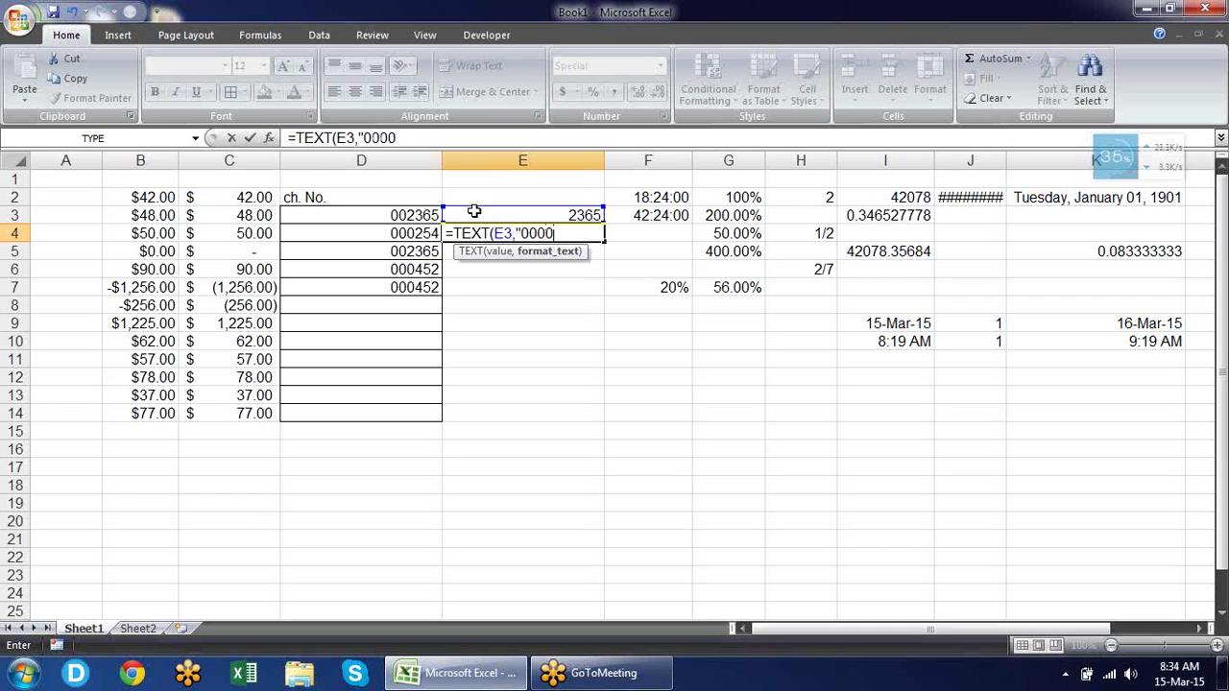
{"action": "type", "text": "\")"}
{"action": "key", "text": "Return"}
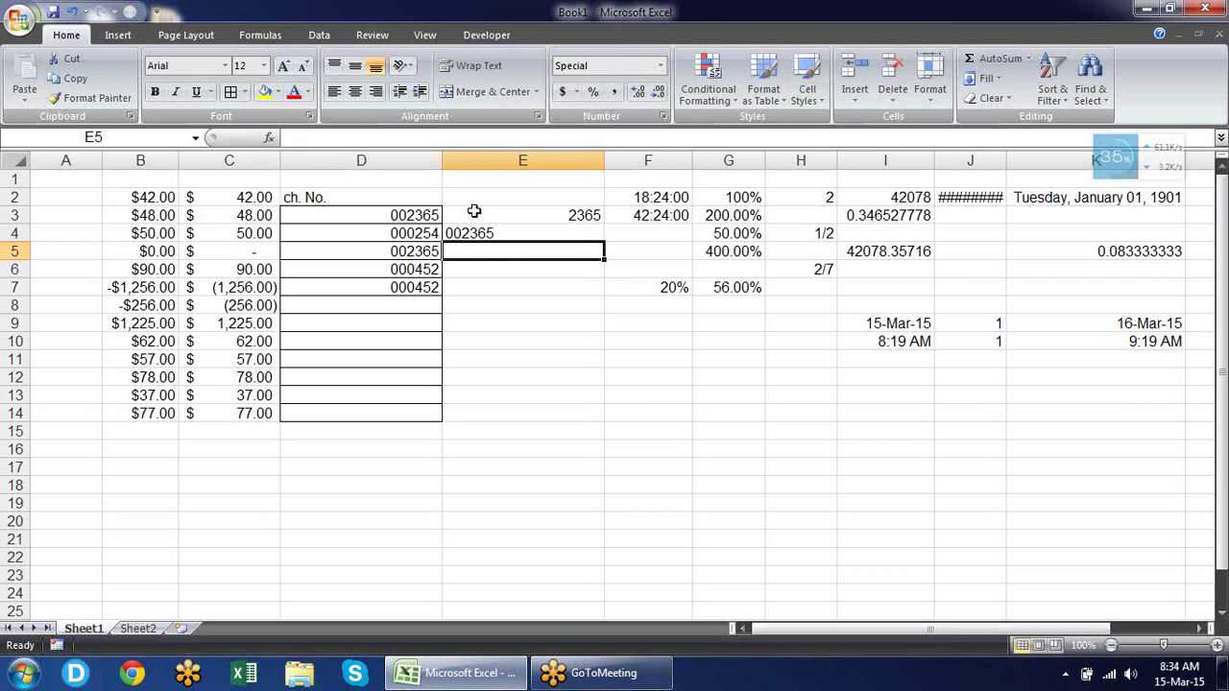
{"action": "key", "text": "Up"}
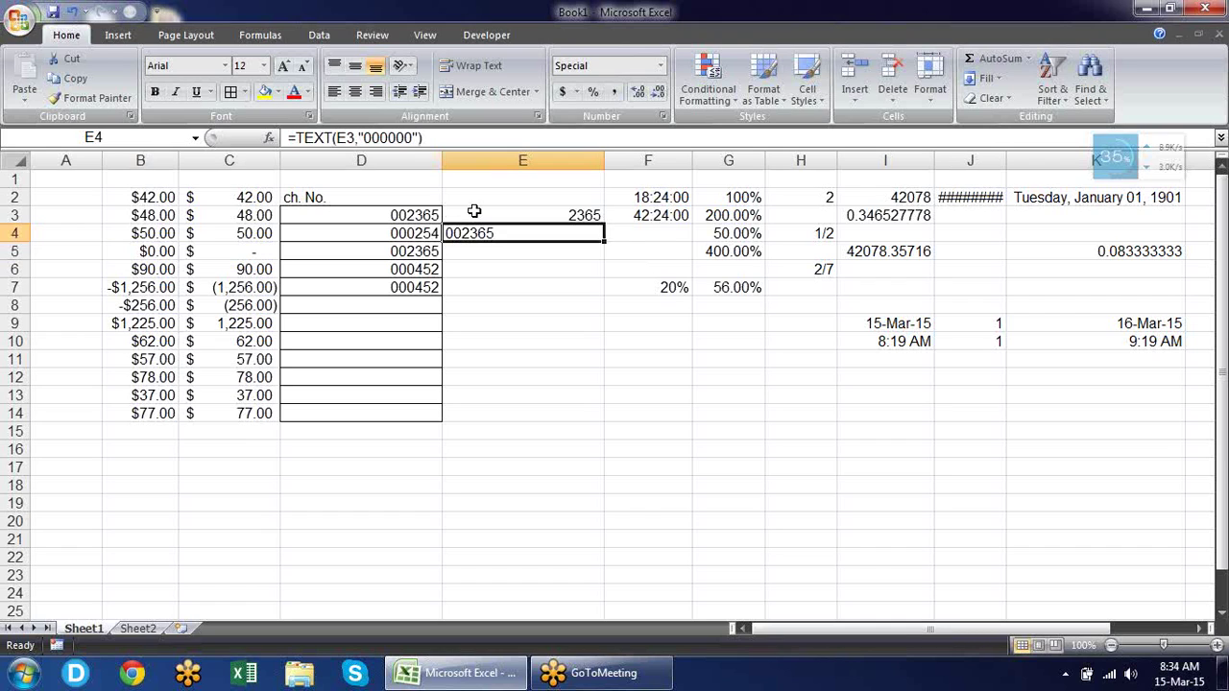
{"action": "key", "text": "Down"}
{"action": "key", "text": "Up"}
{"action": "key", "text": "Delete"}
{"action": "key", "text": "Left"}
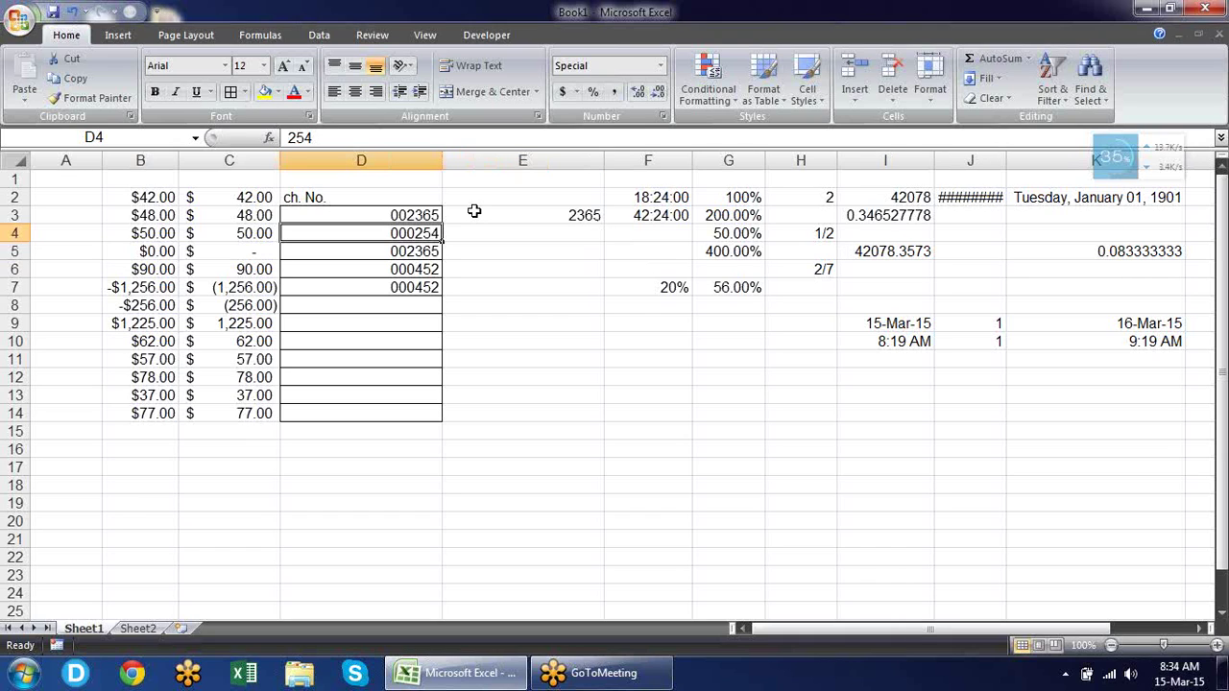
{"action": "key", "text": "Up"}
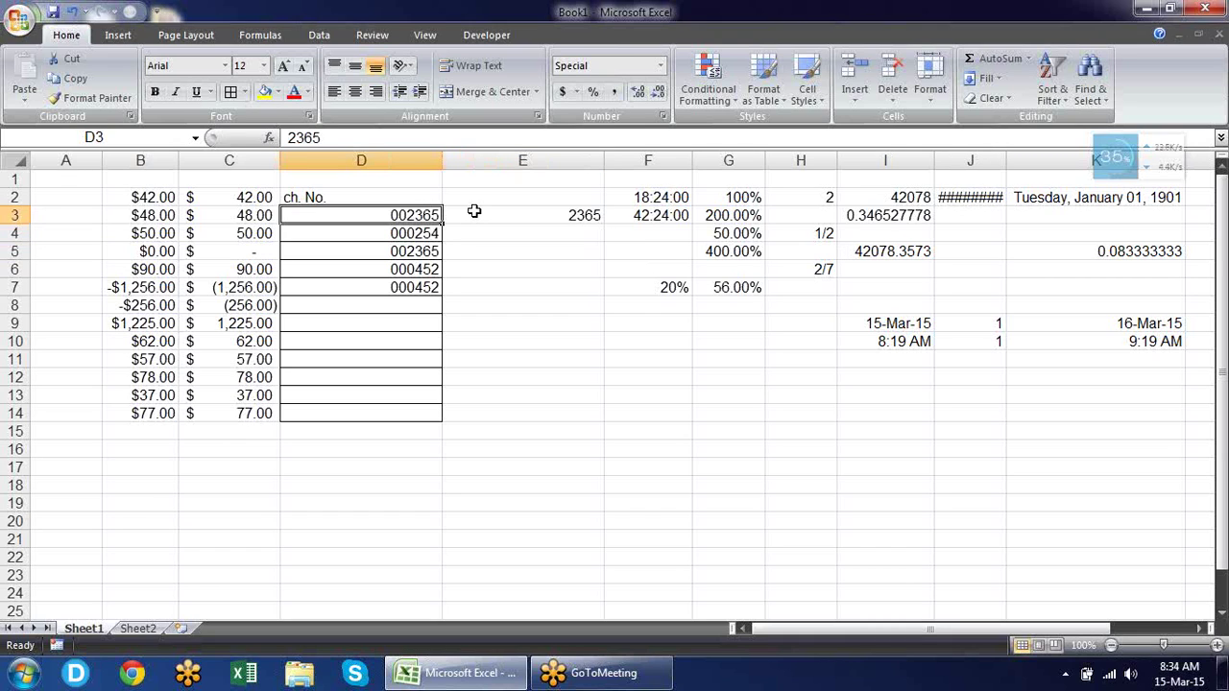
{"action": "key", "text": "Right"}
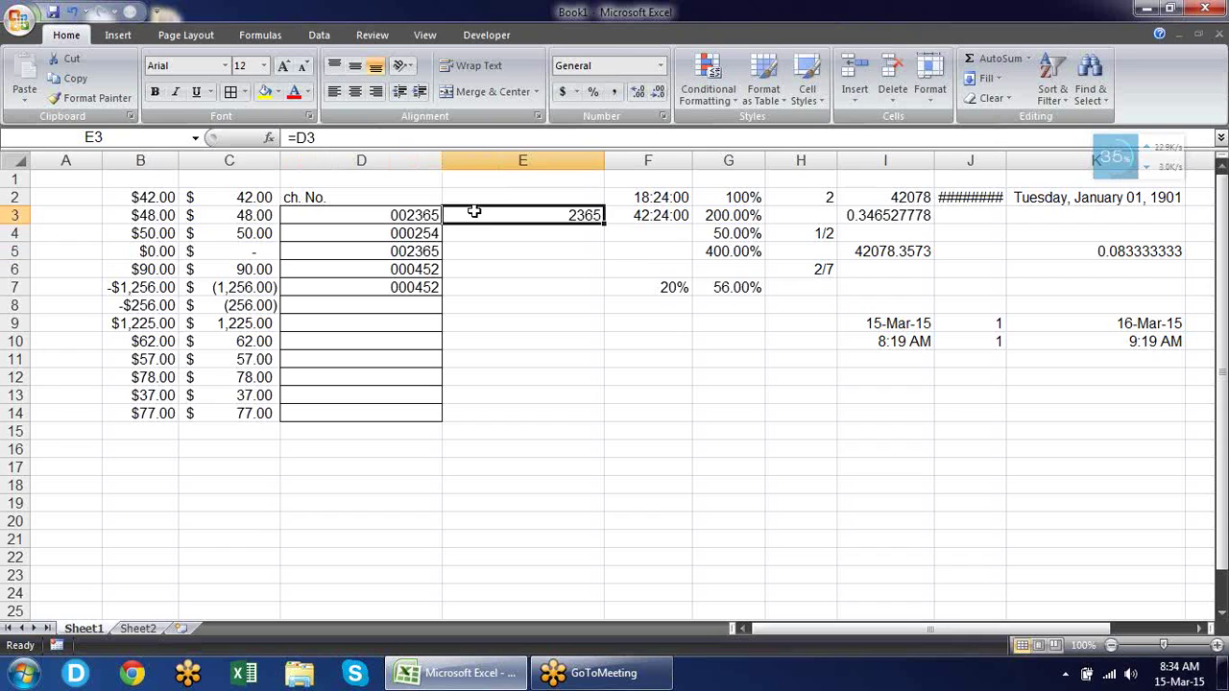
{"action": "type", "text": "="}
{"action": "key", "text": "Left"}
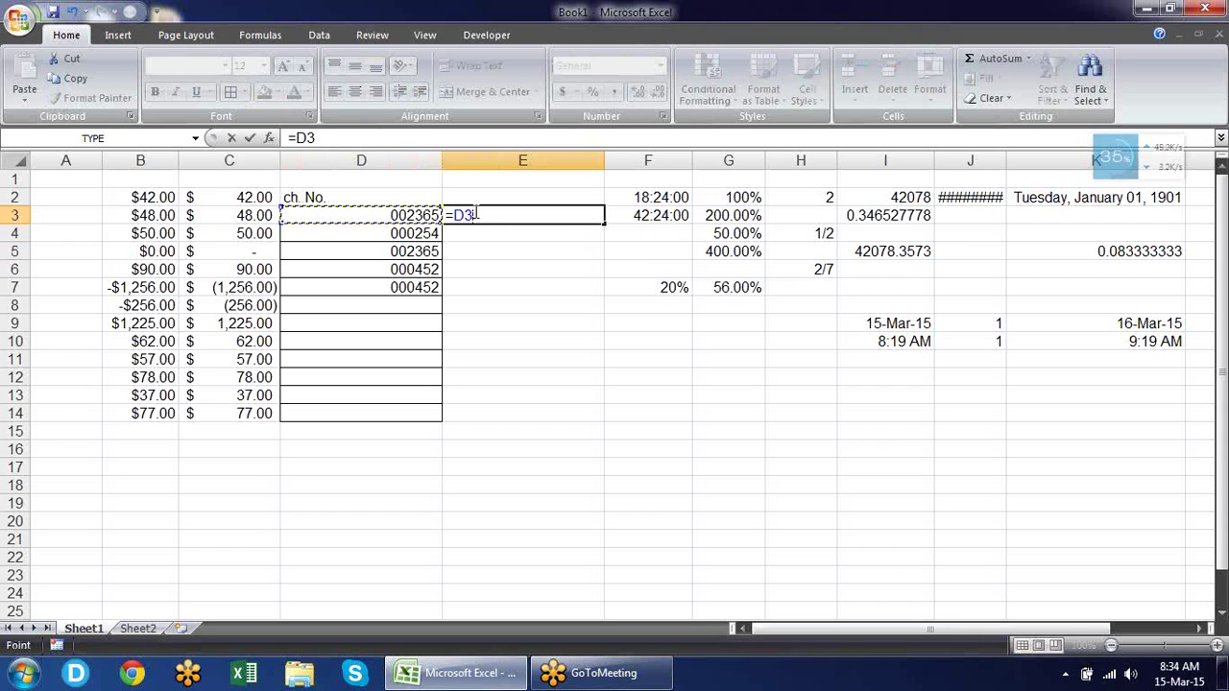
{"action": "type", "text": "+"}
{"action": "key", "text": "BackSpace"}
{"action": "type", "text": "+"}
{"action": "key", "text": "Left"}
{"action": "key", "text": "Down"}
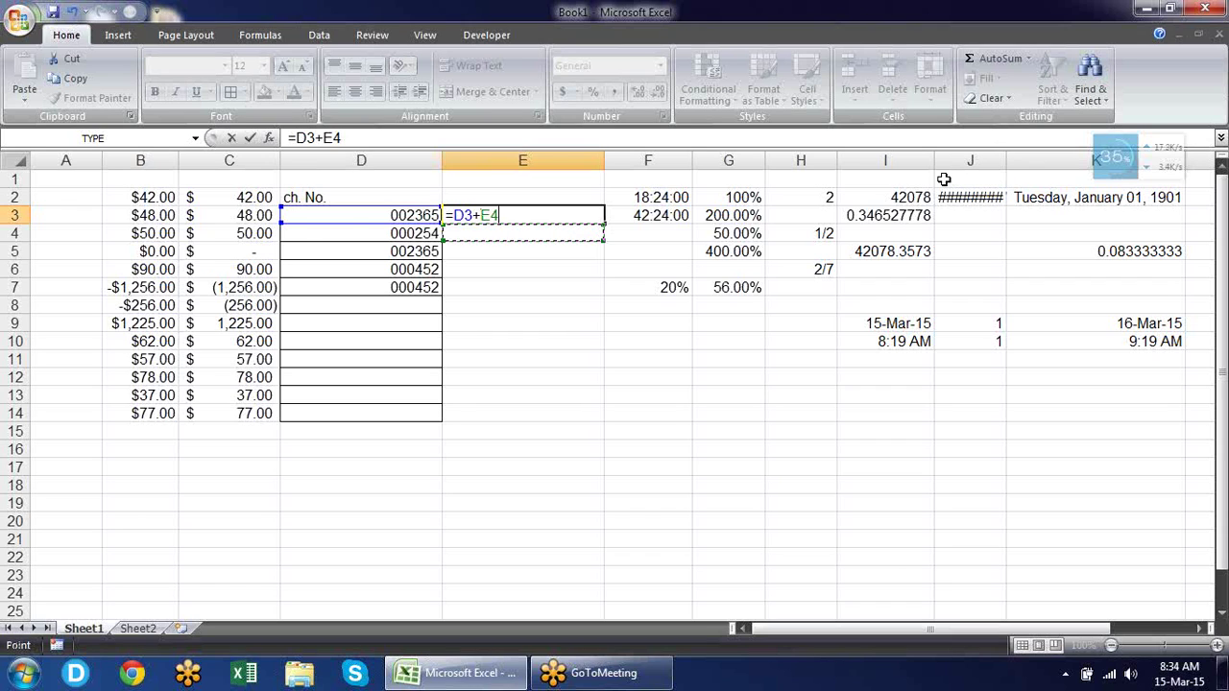
{"action": "key", "text": "Return"}
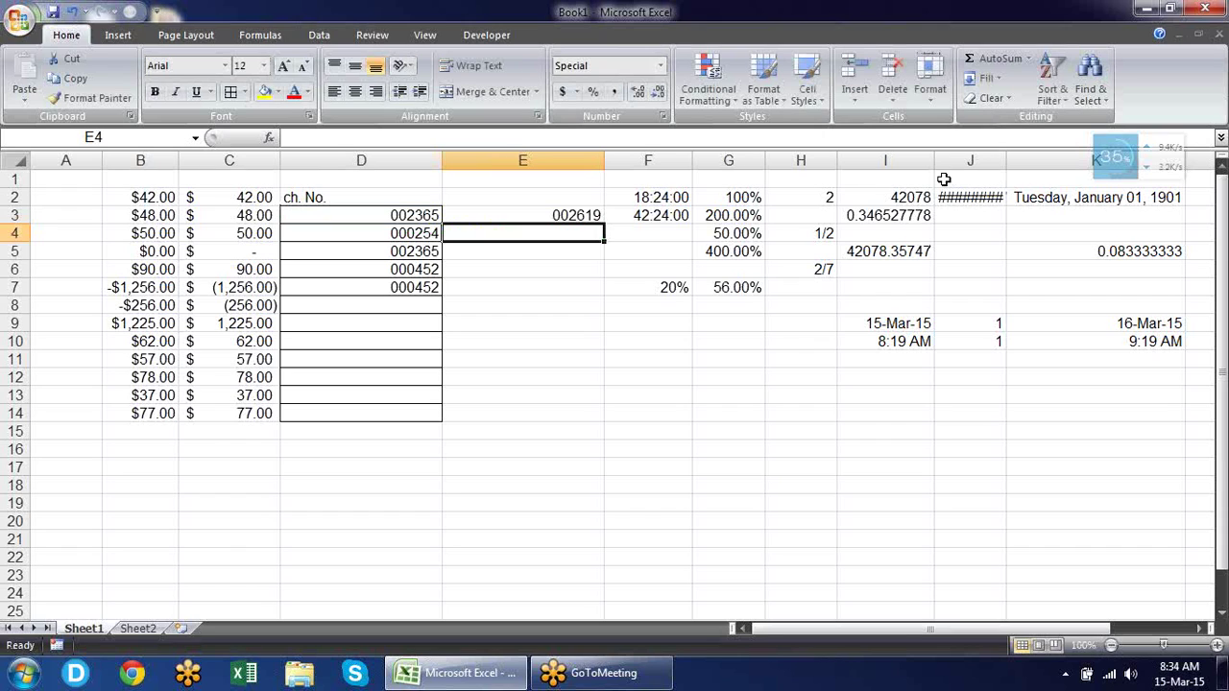
{"action": "key", "text": "Up"}
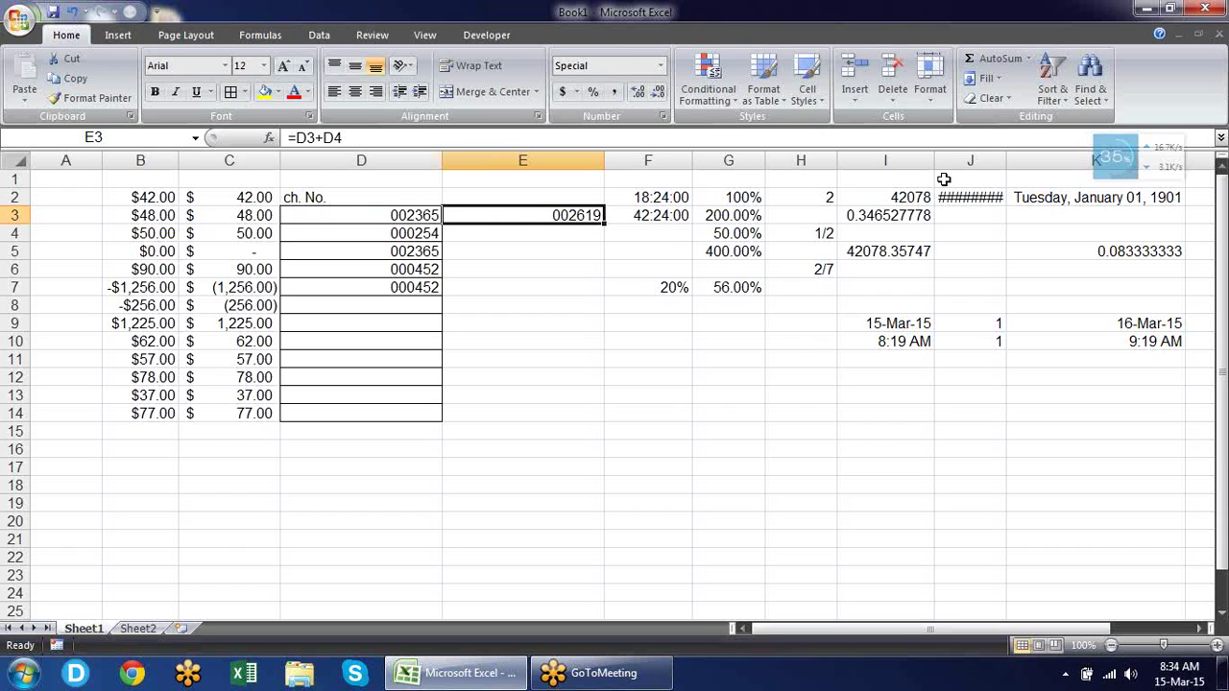
{"action": "key", "text": "Delete"}
{"action": "key", "text": "Left"}
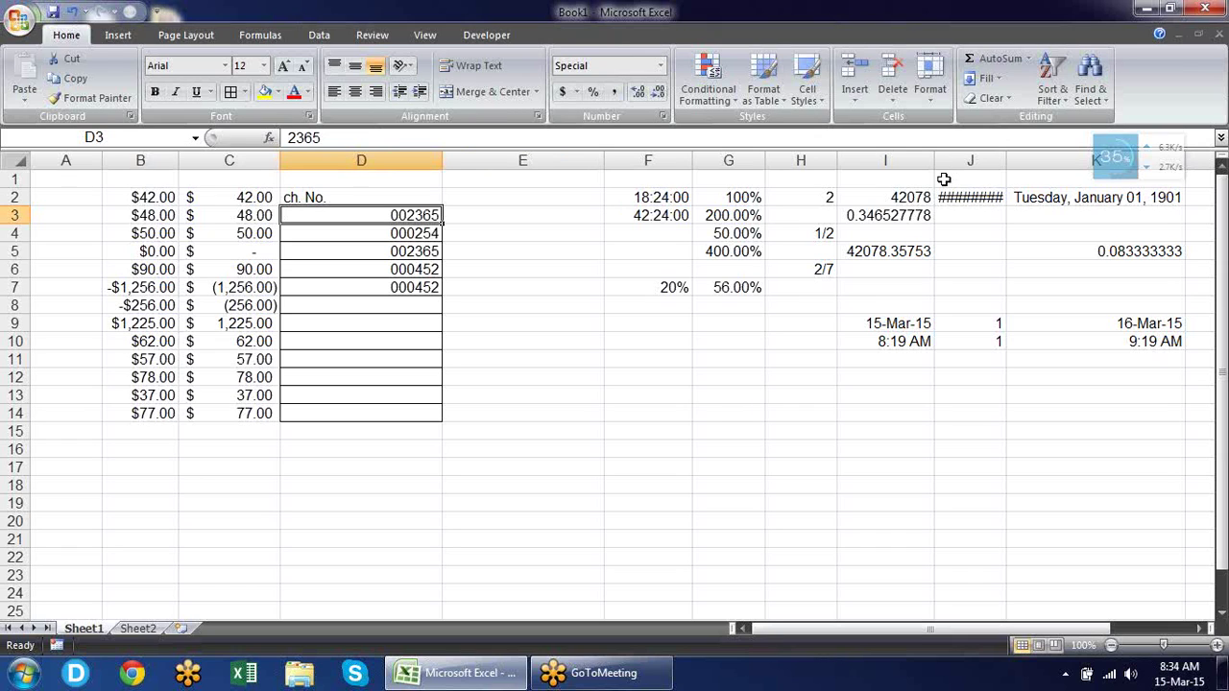
{"action": "key", "text": "Down"}
{"action": "key", "text": "Down"}
{"action": "key", "text": "Down"}
{"action": "key", "text": "Down"}
{"action": "key", "text": "Down"}
{"action": "key", "text": "Down"}
{"action": "key", "text": "Down"}
{"action": "key", "text": "Down"}
{"action": "key", "text": "Down"}
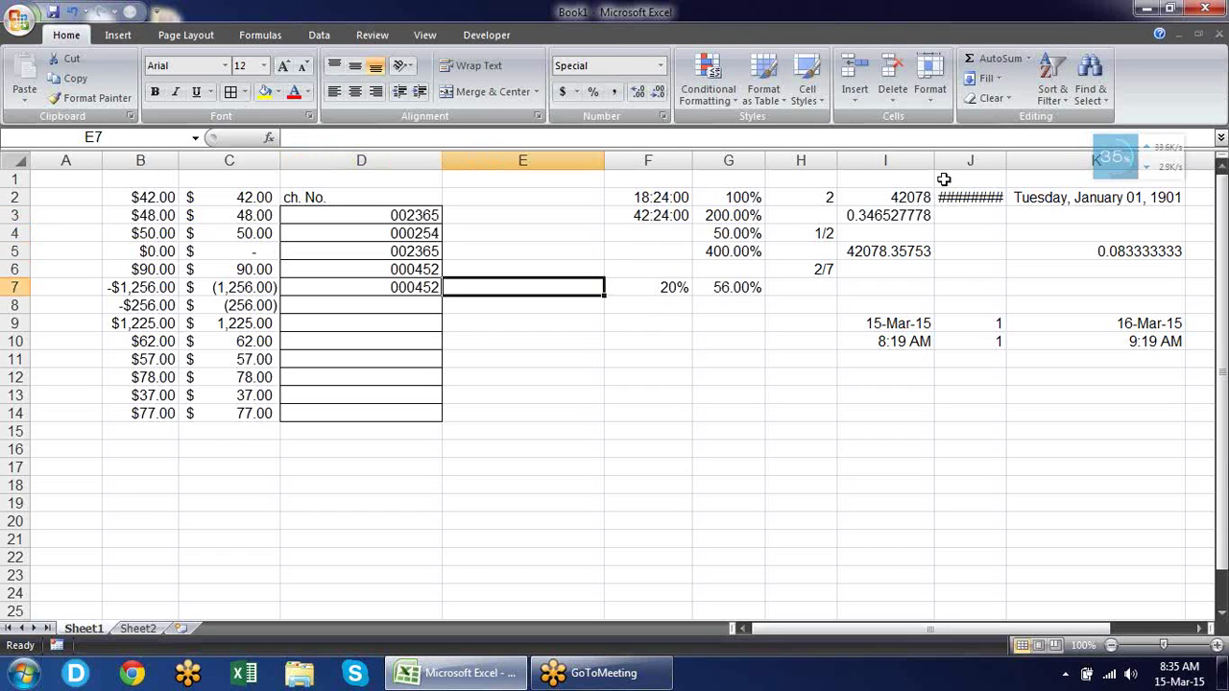
{"action": "key", "text": "Right"}
{"action": "key", "text": "Left"}
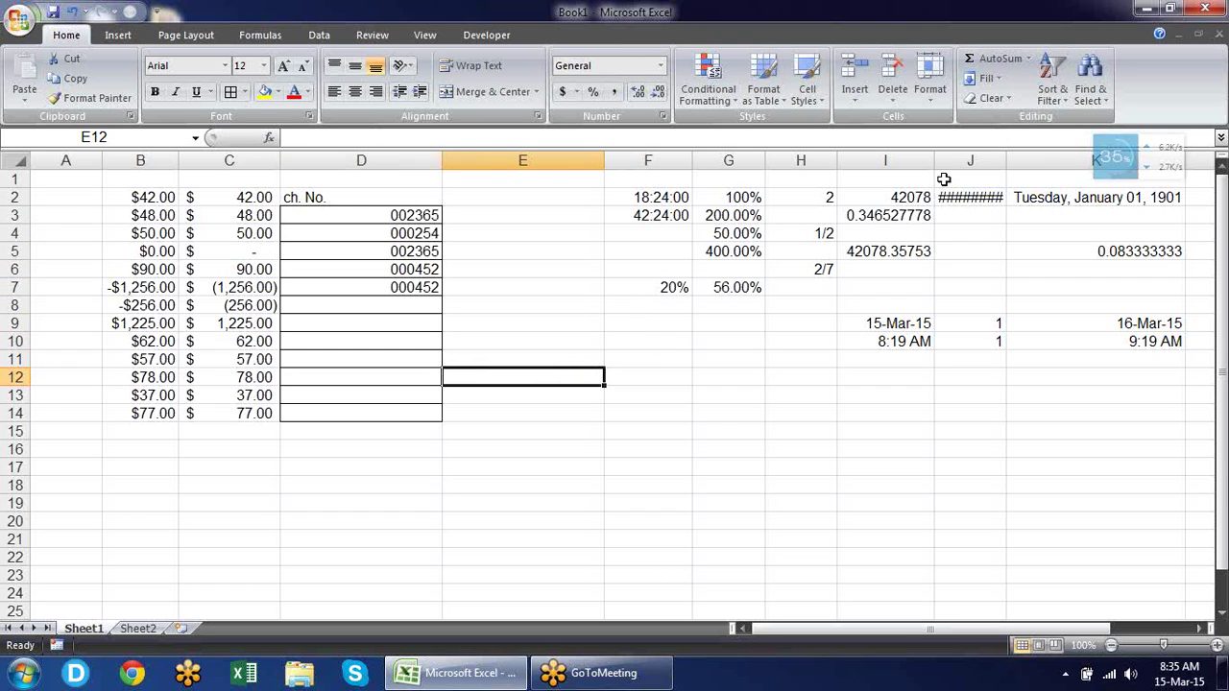
Enter ****** in E12, then edit the entry so it reads **2365.
{"action": "type", "text": "******"}
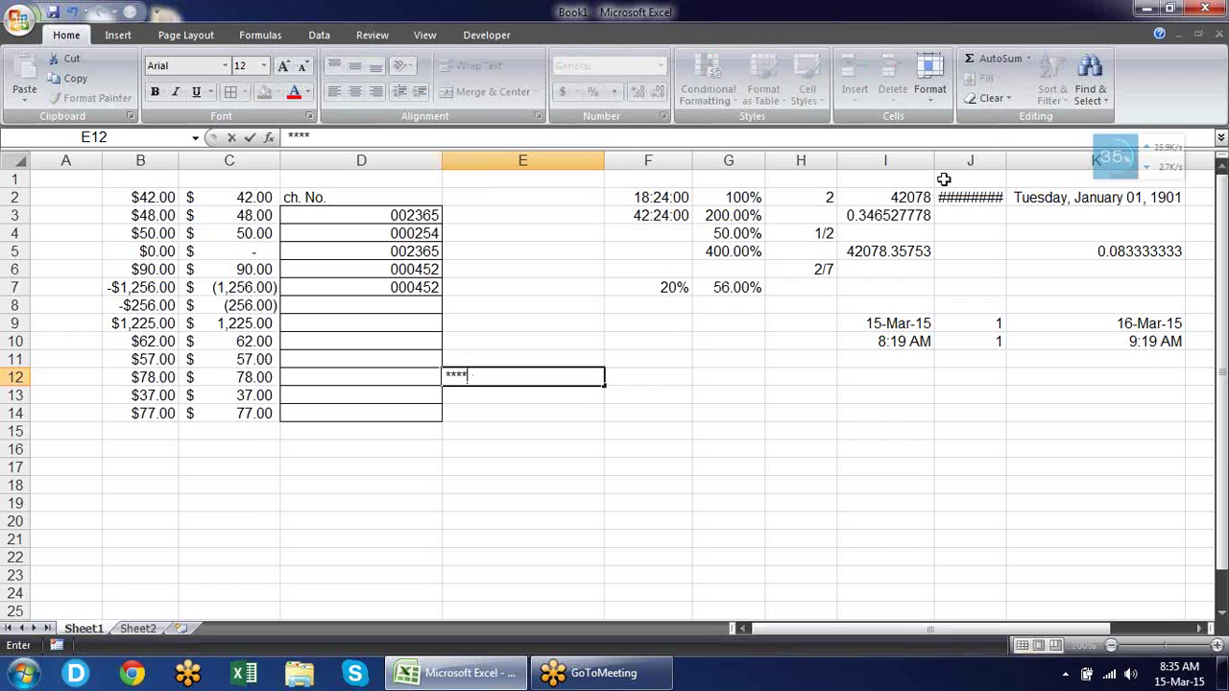
{"action": "key", "text": "Return"}
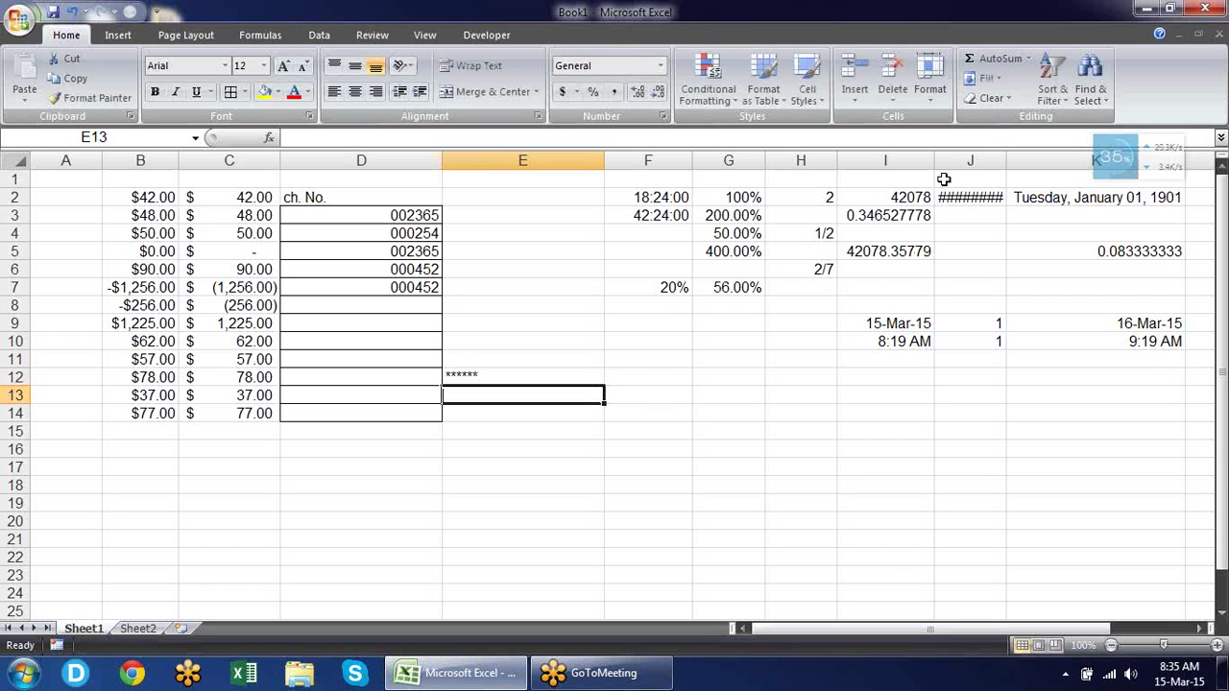
{"action": "key", "text": "Up"}
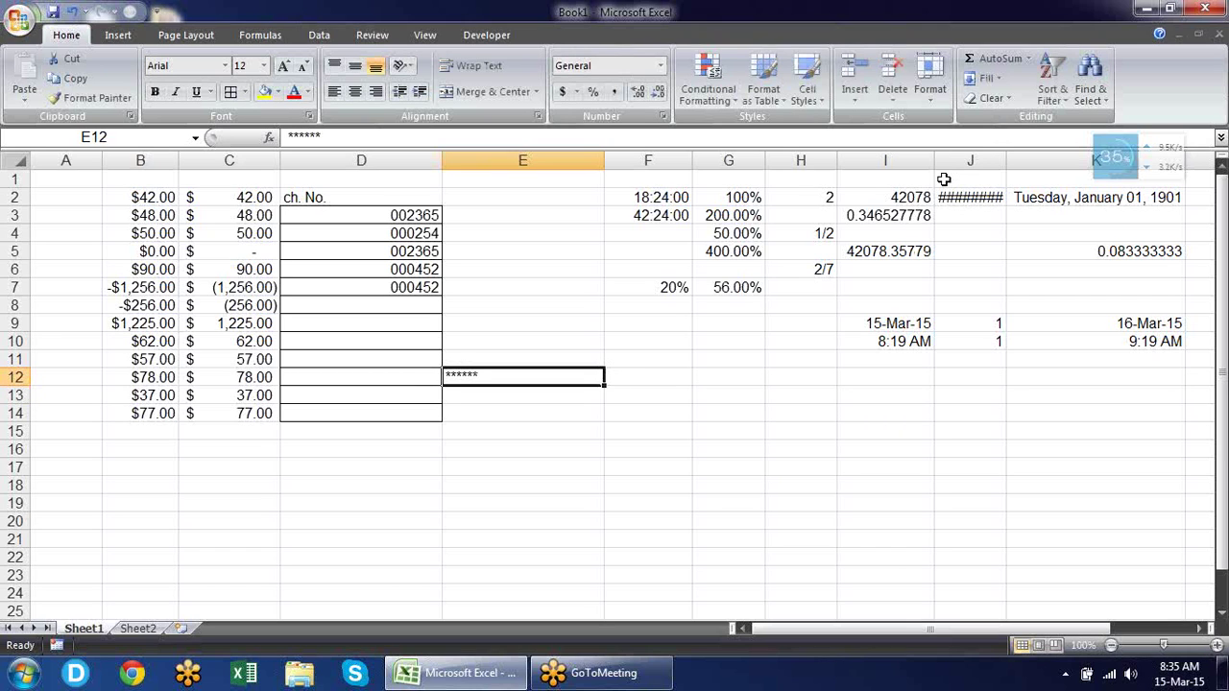
{"action": "key", "text": "F2"}
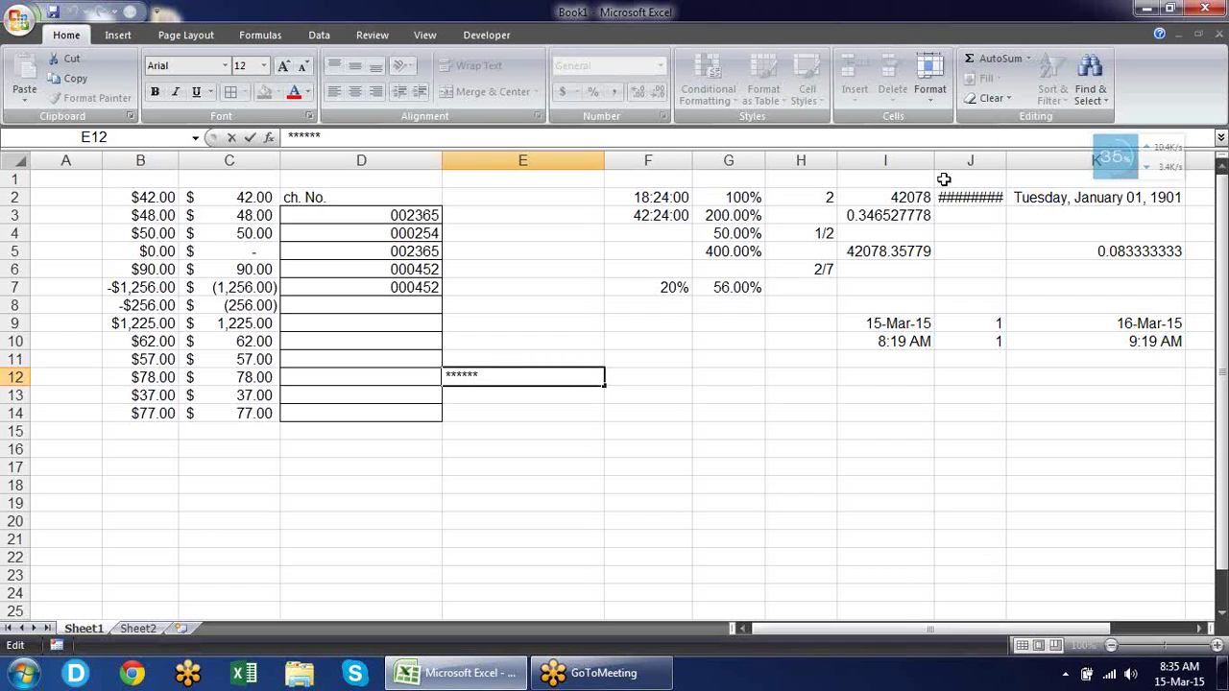
{"action": "type", "text": "2365"}
{"action": "key", "text": "BackSpace"}
{"action": "key", "text": "BackSpace"}
{"action": "key", "text": "BackSpace"}
{"action": "key", "text": "BackSpace"}
{"action": "key", "text": "Return"}
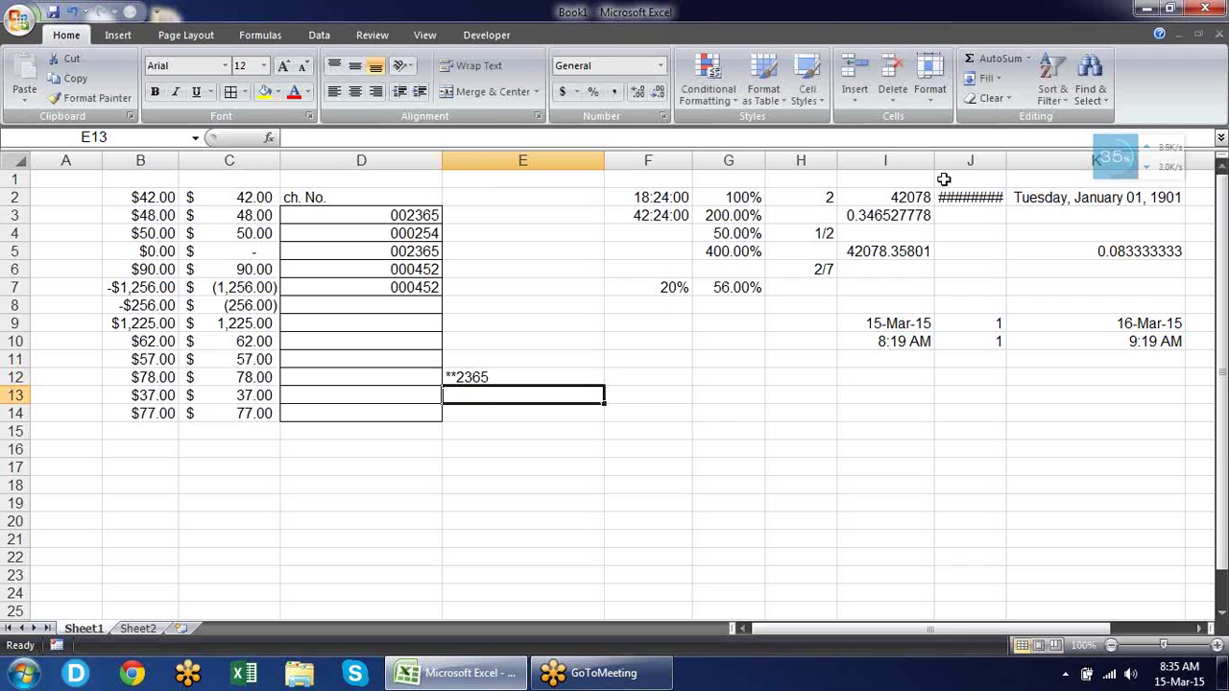
{"action": "key", "text": "Up"}
{"action": "key", "text": "Up"}
{"action": "key", "text": "Up"}
{"action": "key", "text": "Up"}
{"action": "key", "text": "Up"}
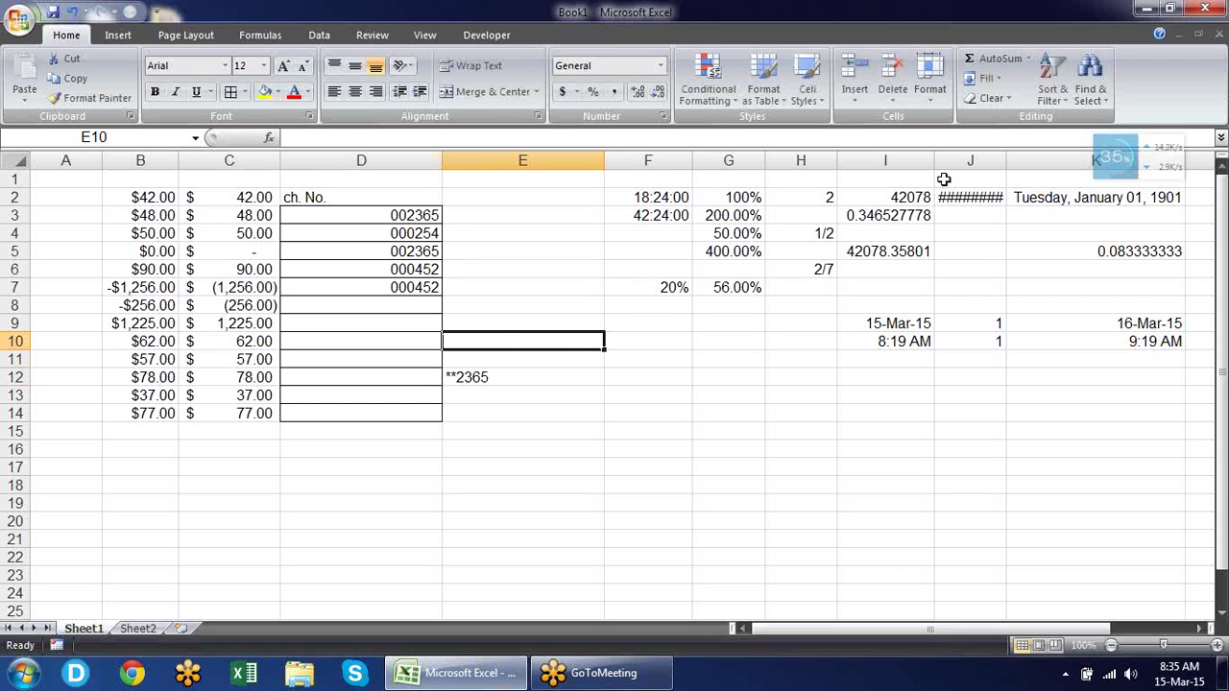
Enter 12563 in D8 and copy D6's zero-padded format onto D8:D14 with Format Painter.
{"action": "key", "text": "Left"}
{"action": "type", "text": "12563"}
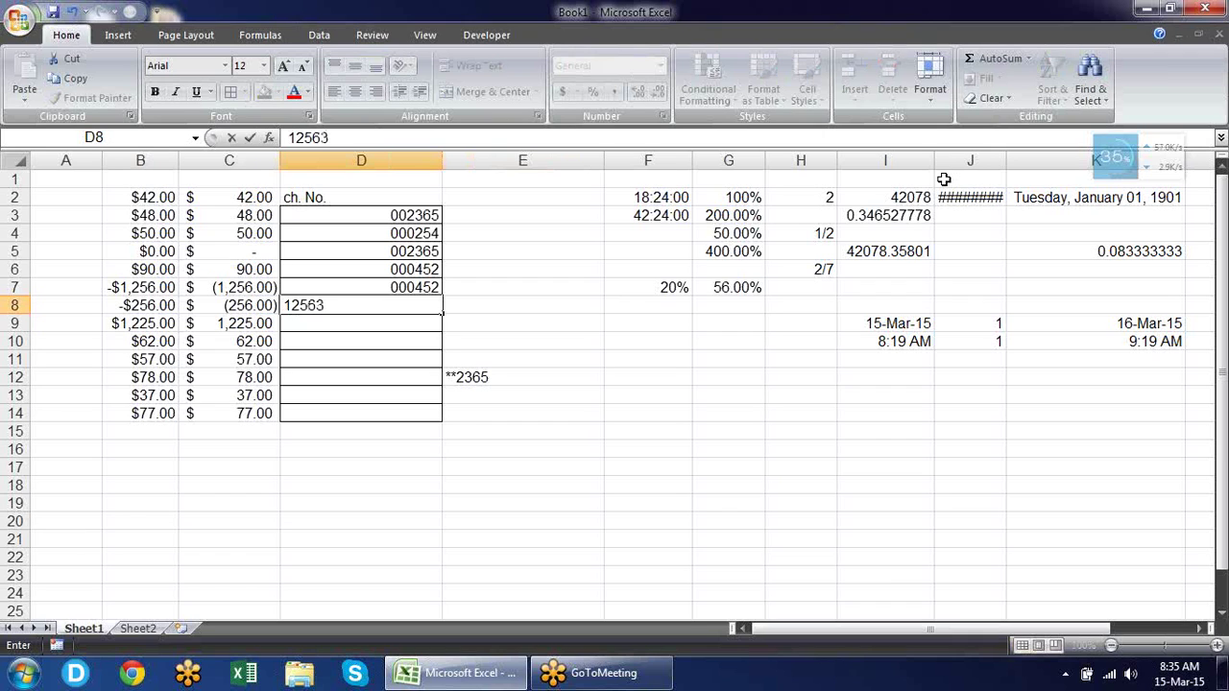
{"action": "key", "text": "Return"}
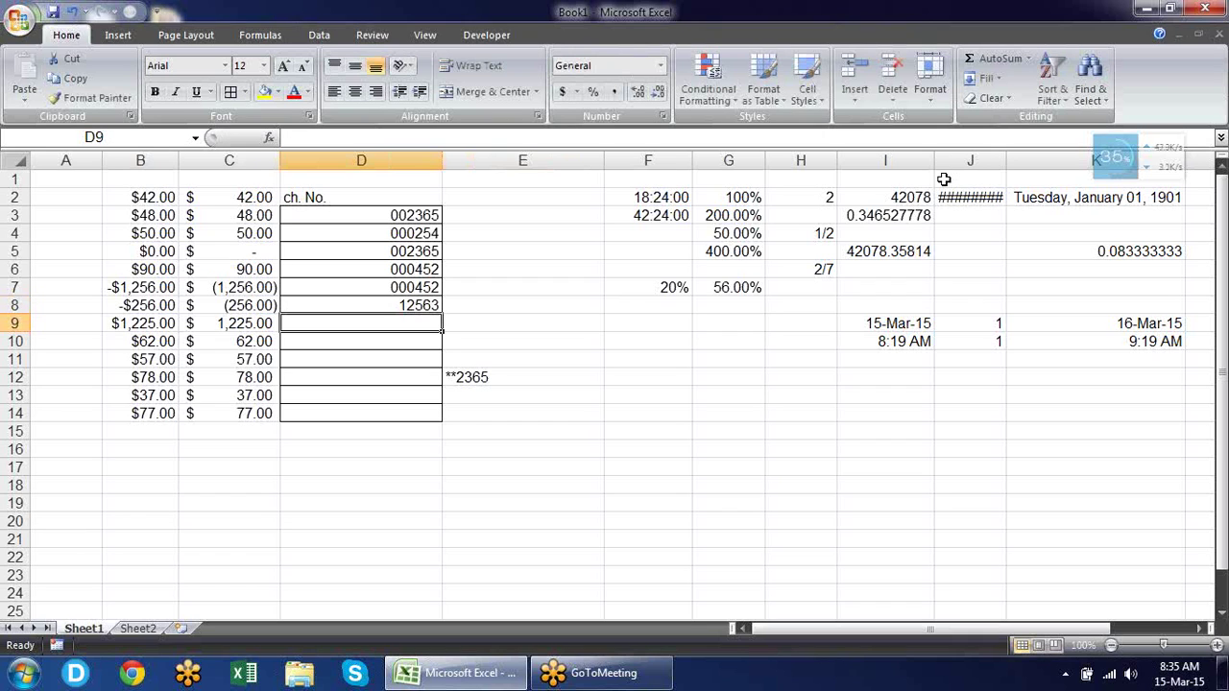
{"action": "key", "text": "Up"}
{"action": "key", "text": "Up"}
{"action": "key", "text": "Up"}
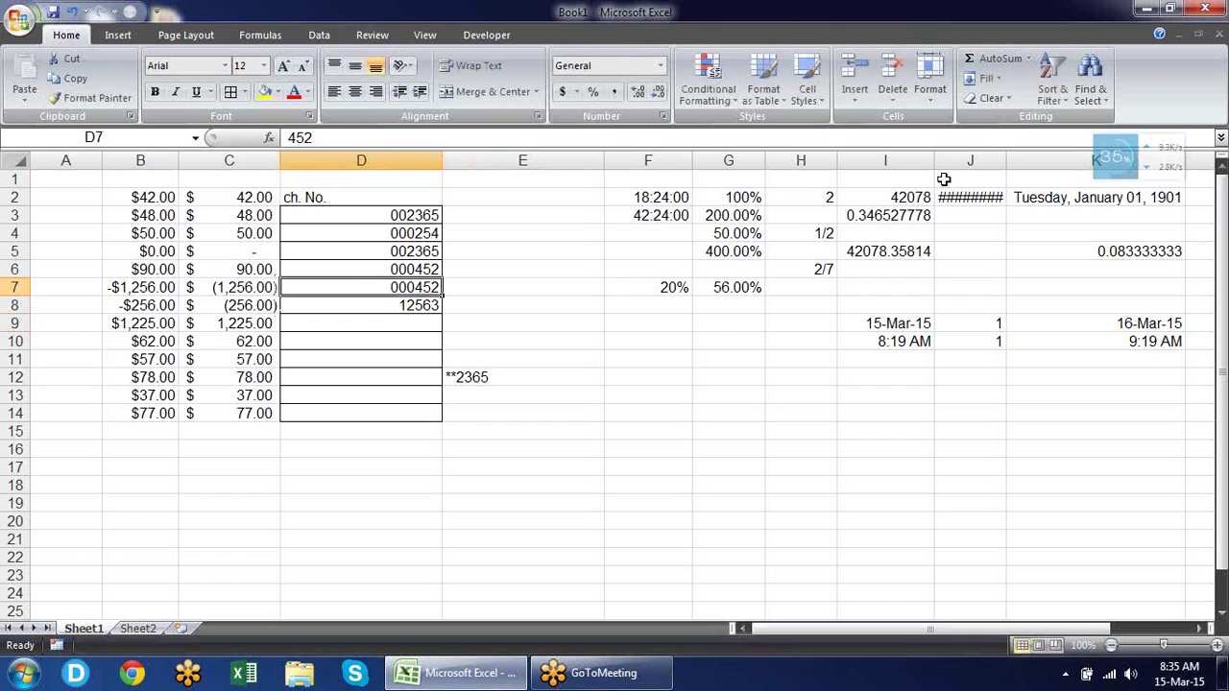
{"action": "left_click", "coordinate": [91, 97]}
{"action": "left_click_drag", "start_coordinate": [422, 308], "coordinate": [422, 411]}
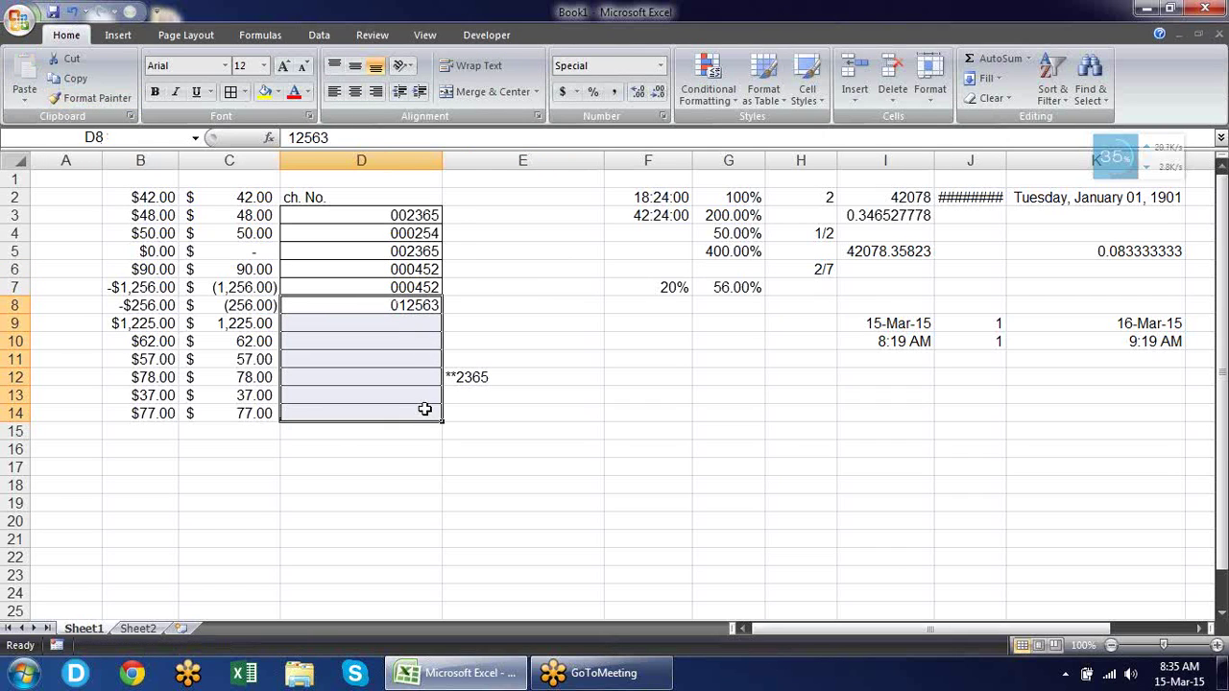
Enter 123456 in D9 and 1 in D10, displayed as 123456 and 000001.
{"action": "left_click", "coordinate": [420, 326]}
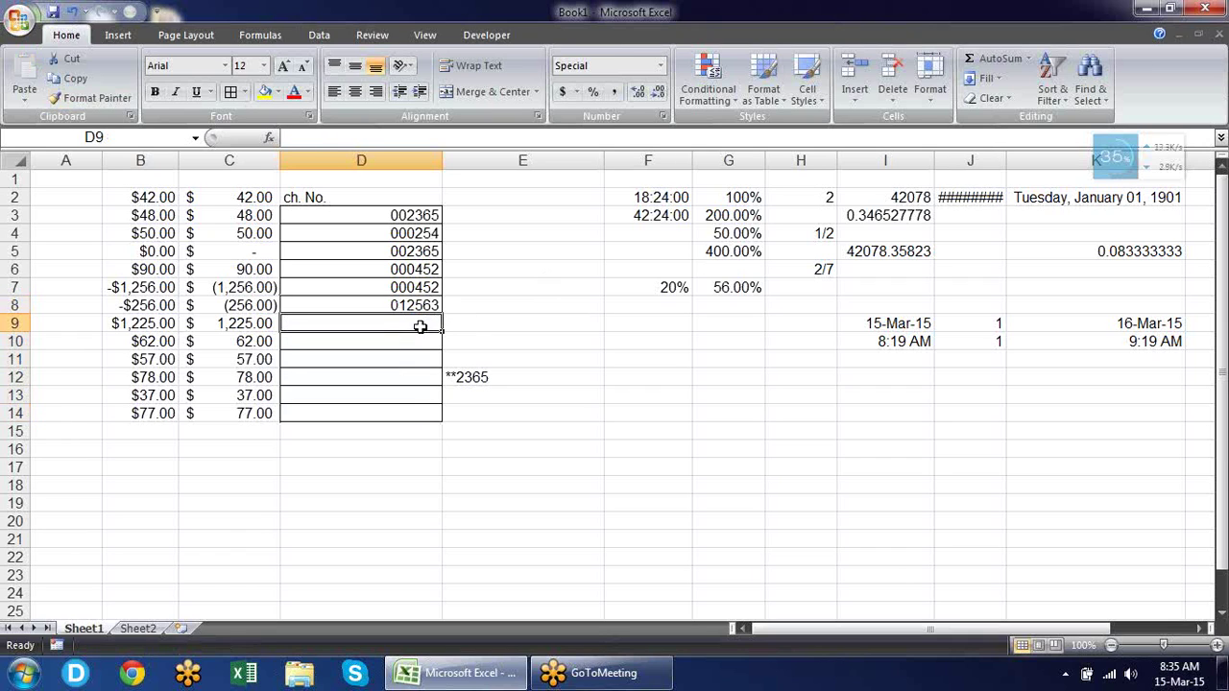
{"action": "type", "text": "123456"}
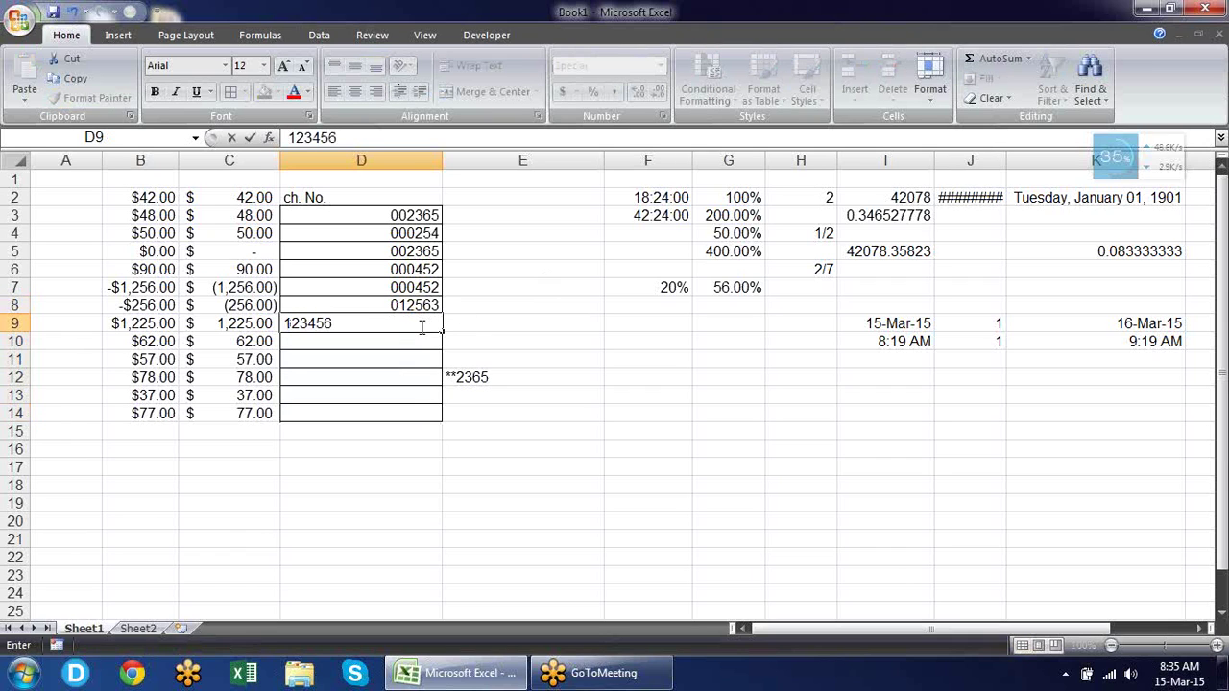
{"action": "key", "text": "Return"}
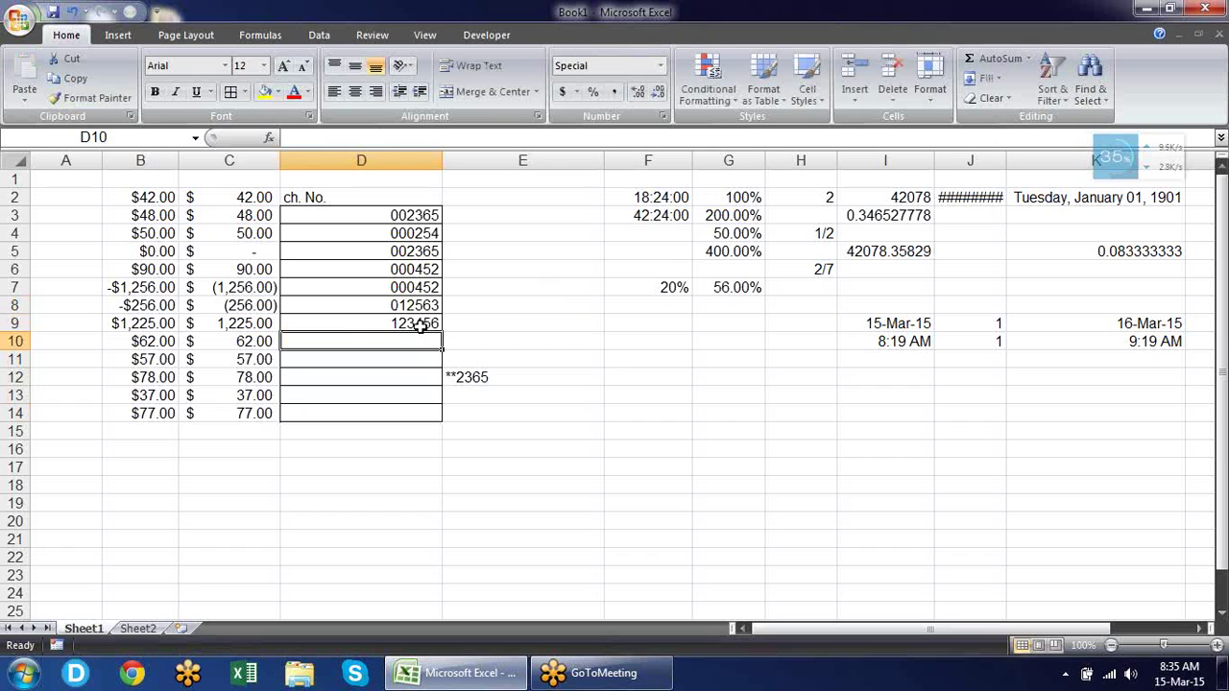
{"action": "type", "text": "1"}
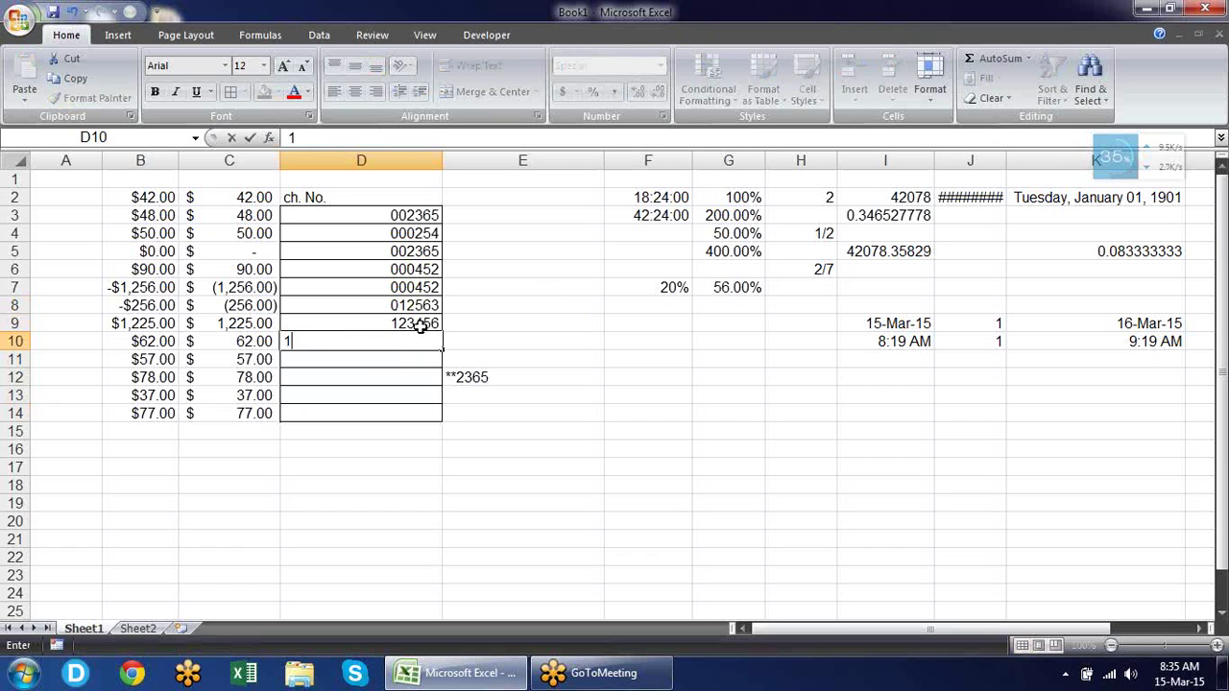
{"action": "key", "text": "Return"}
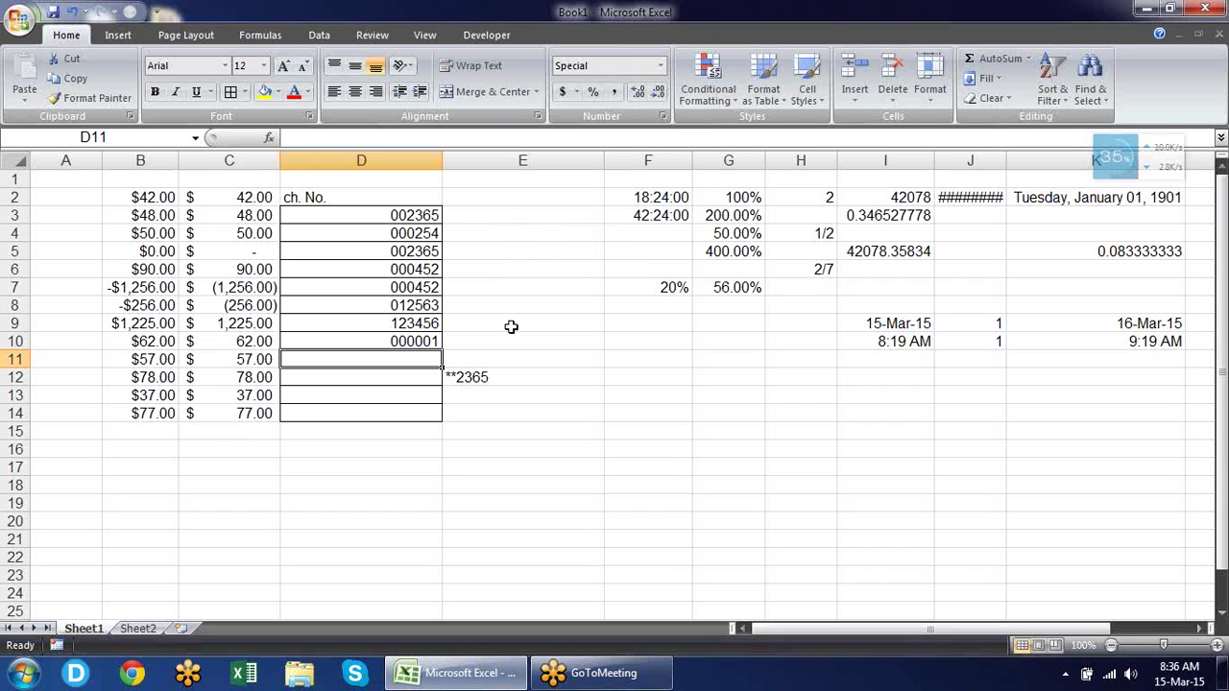
Clear the **2365 entry from E12 and switch to Sheet2.
{"action": "left_click", "coordinate": [487, 380]}
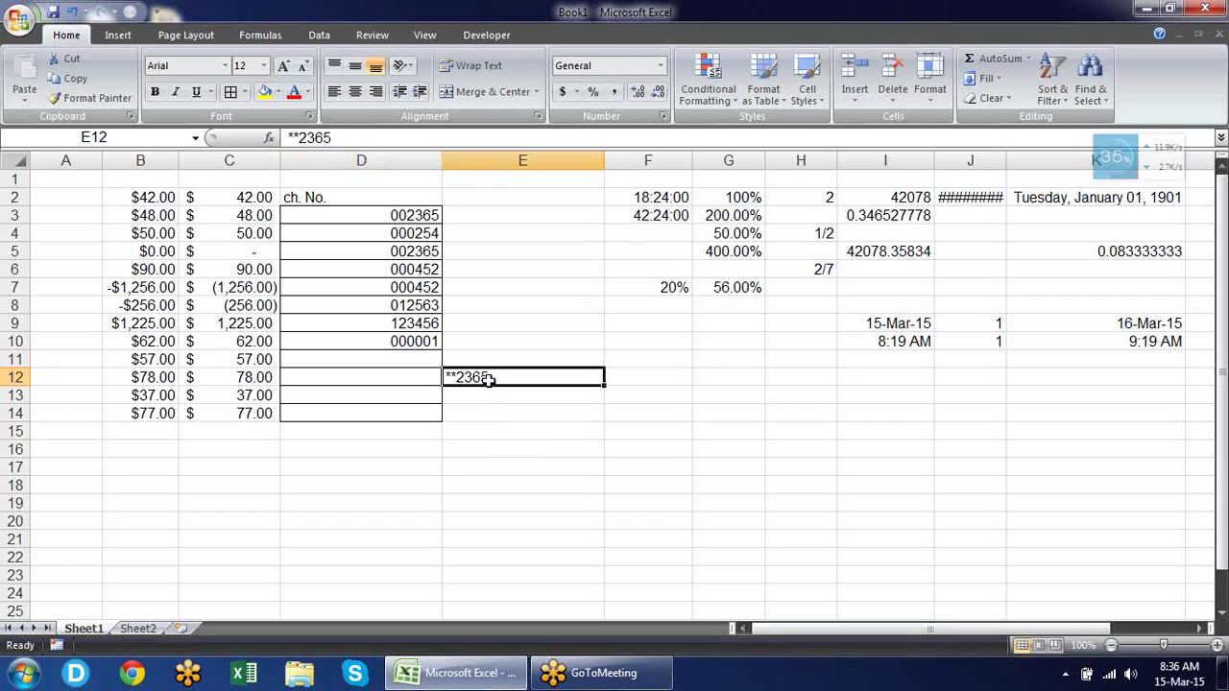
{"action": "key", "text": "Delete"}
{"action": "key", "text": "Up"}
{"action": "key", "text": "Up"}
{"action": "key", "text": "Up"}
{"action": "key", "text": "Up"}
{"action": "key", "text": "Up"}
{"action": "key", "text": "Up"}
{"action": "key", "text": "Up"}
{"action": "key", "text": "Up"}
{"action": "key", "text": "Up"}
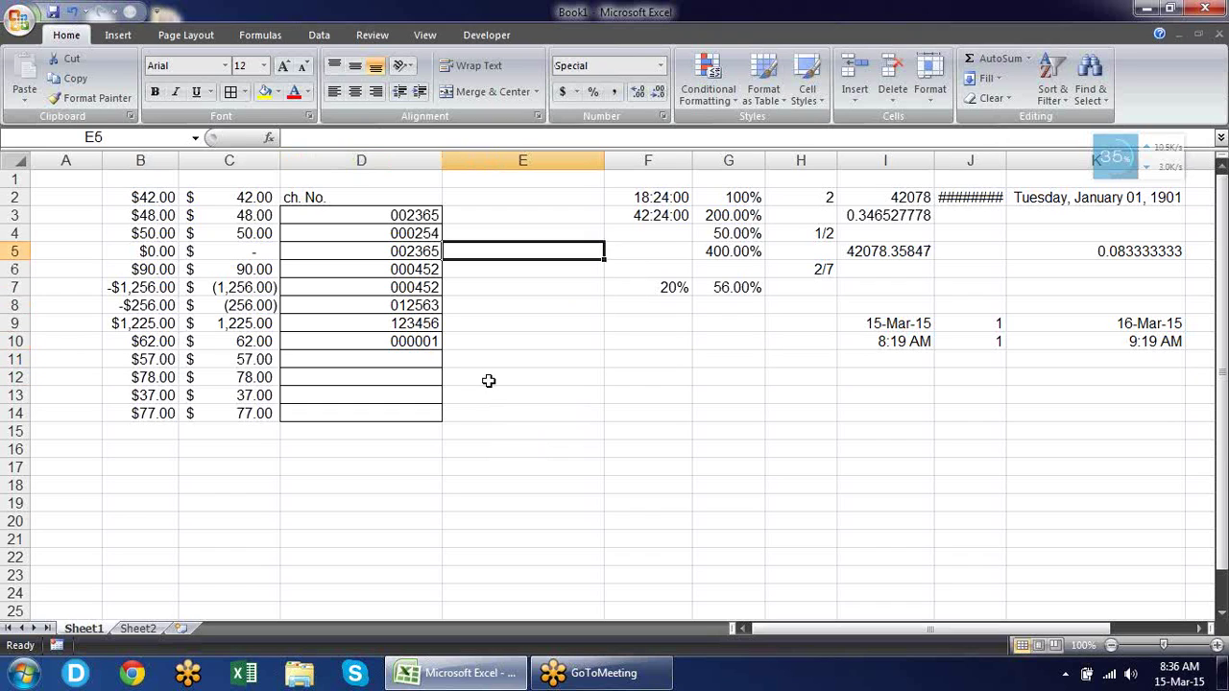
{"action": "key", "text": "shift+Down"}
{"action": "key", "text": "shift+Down"}
{"action": "key", "text": "shift+Down"}
{"action": "key", "text": "shift+Down"}
{"action": "key", "text": "shift+Down"}
{"action": "key", "text": "shift+Down"}
{"action": "key", "text": "shift+Down"}
{"action": "key", "text": "shift+Down"}
{"action": "key", "text": "shift+Down"}
{"action": "key", "text": "shift+Down"}
{"action": "key", "text": "shift+Down"}
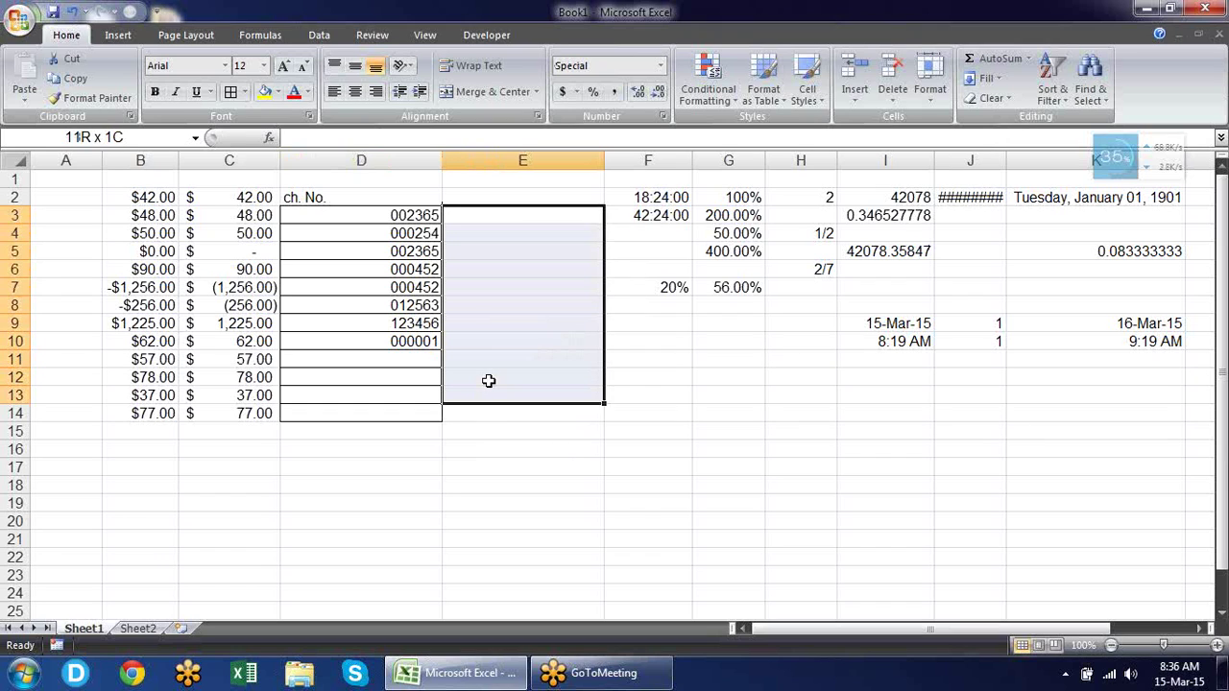
{"action": "key", "text": "Down"}
{"action": "key", "text": "Up"}
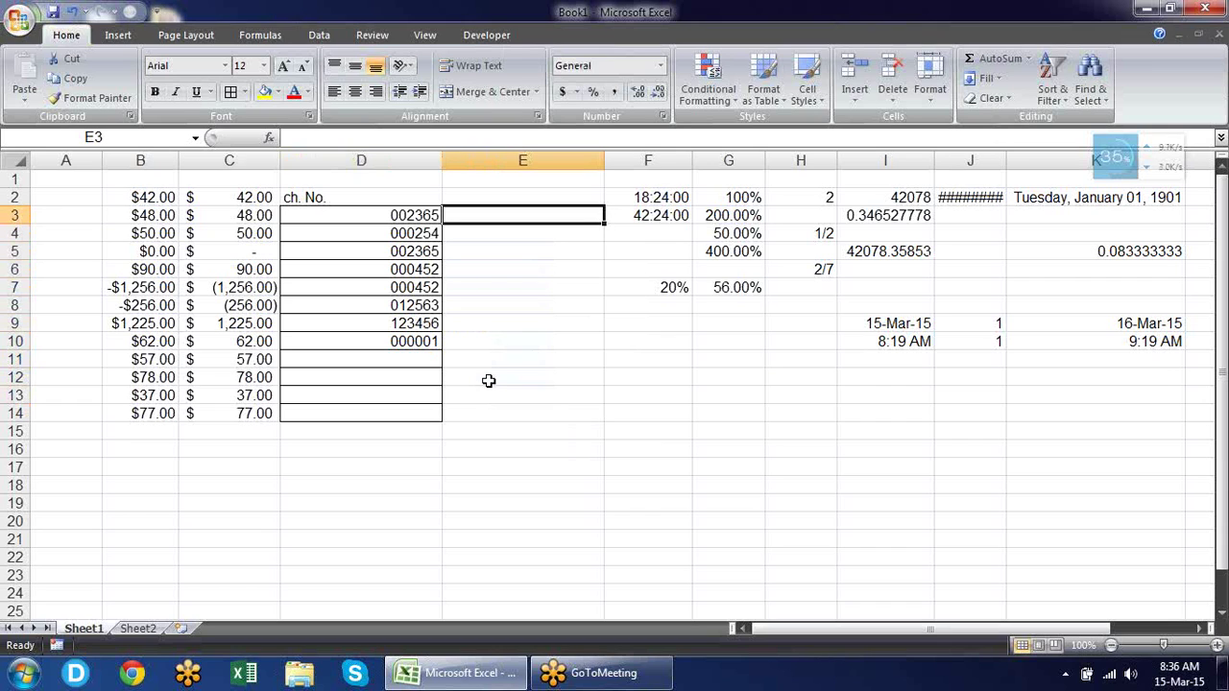
{"action": "left_click", "coordinate": [138, 628]}
Type a trial +91- mobile number into A2, inspect its parts, then cancel the entry.
{"action": "left_click", "coordinate": [77, 199]}
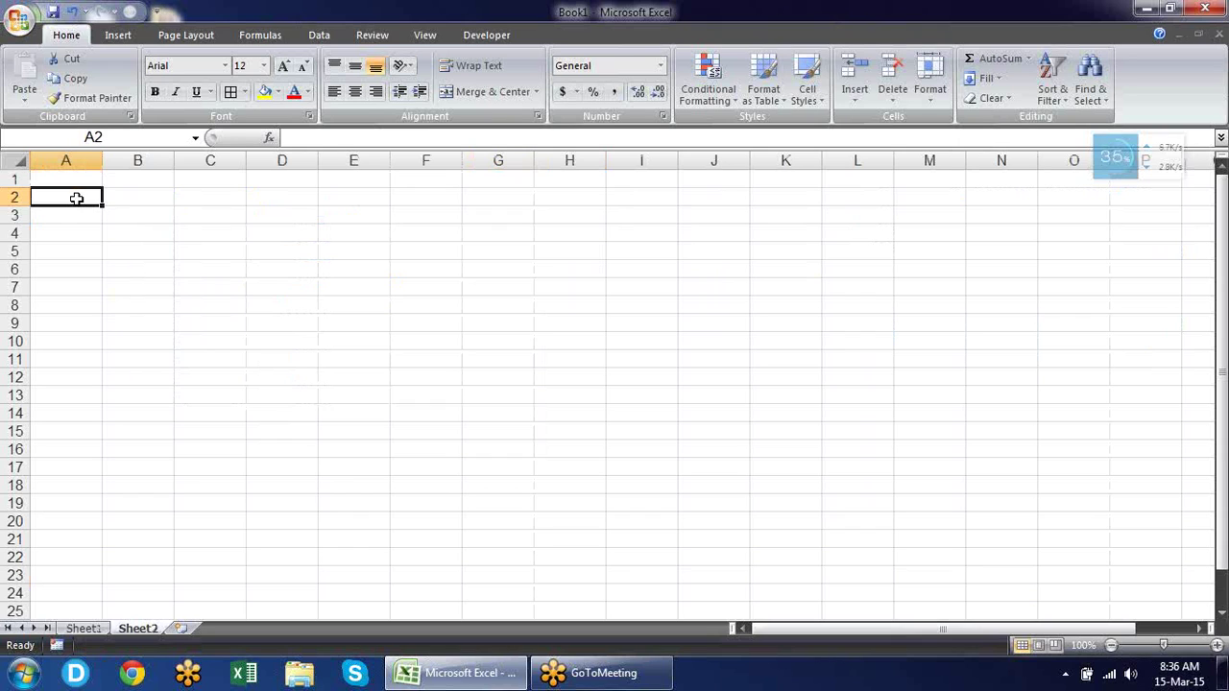
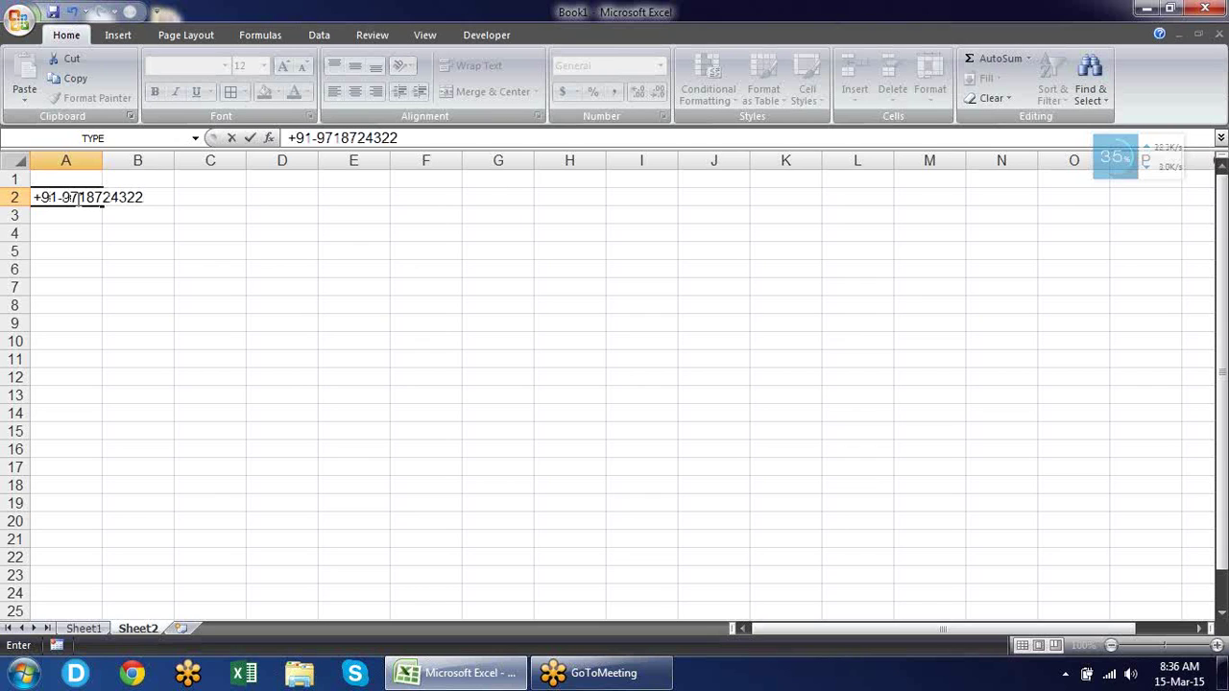
{"action": "left_click_drag", "start_coordinate": [63, 197], "coordinate": [154, 197]}
{"action": "left_click_drag", "start_coordinate": [64, 197], "coordinate": [12, 200]}
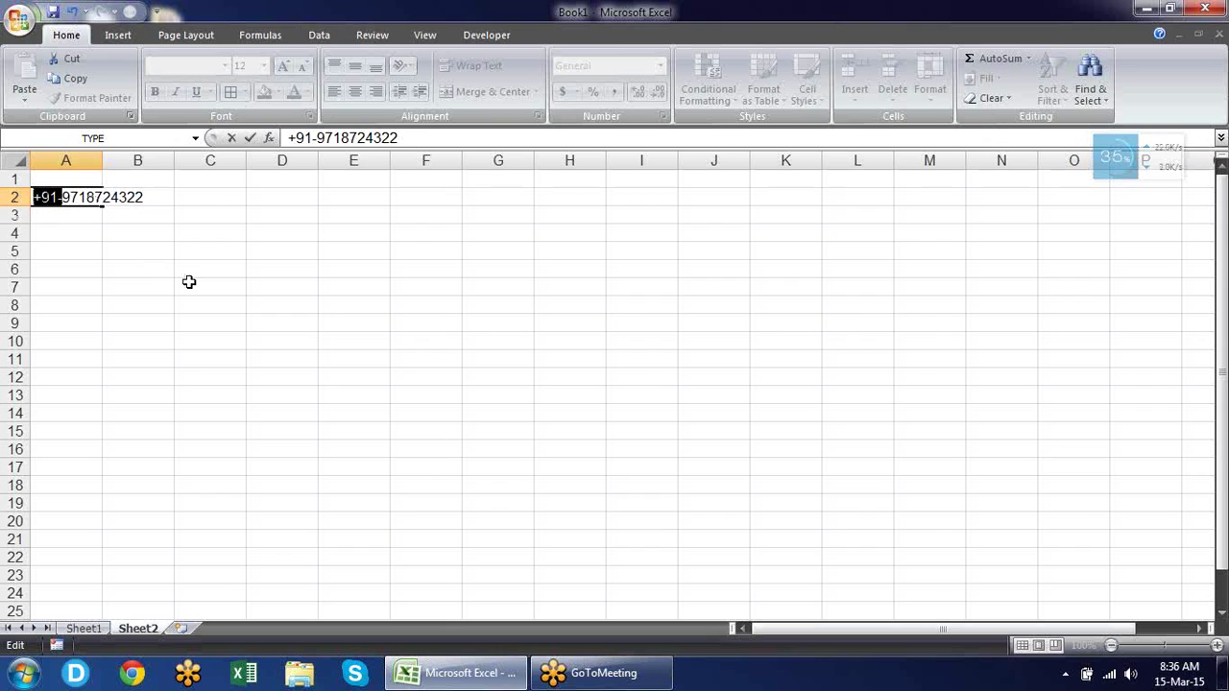
{"action": "key", "text": "Escape"}
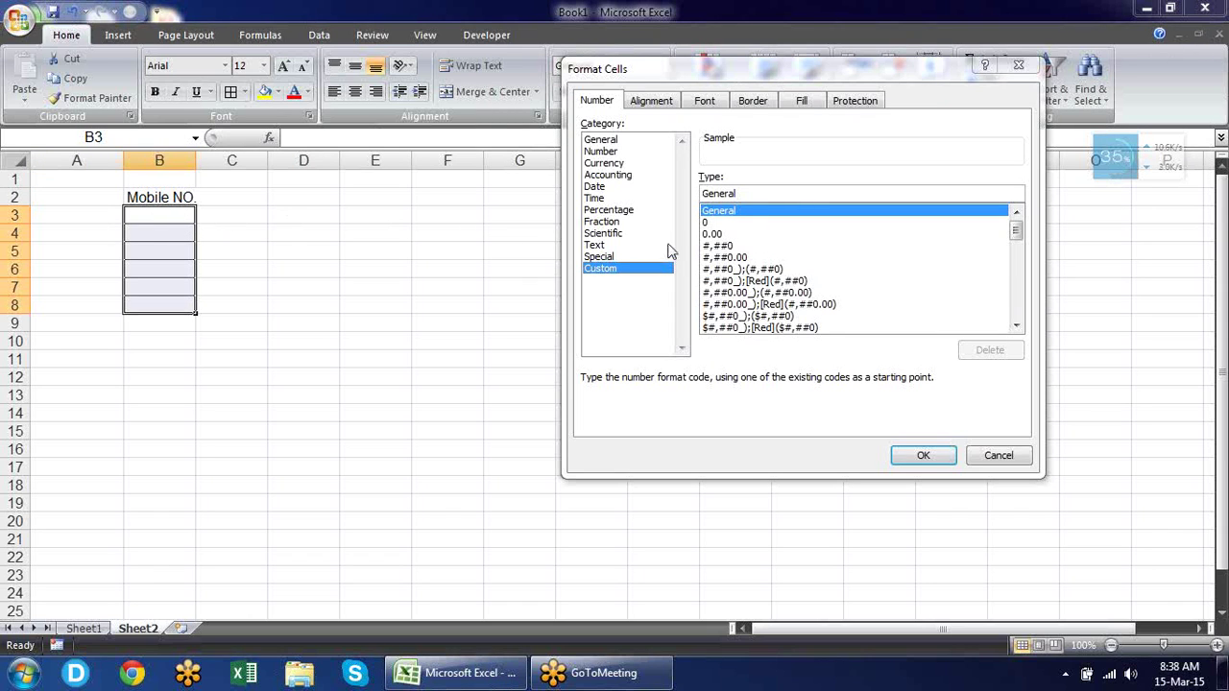
{"action": "double_click", "coordinate": [768, 191]}
{"action": "type", "text": "+91"}
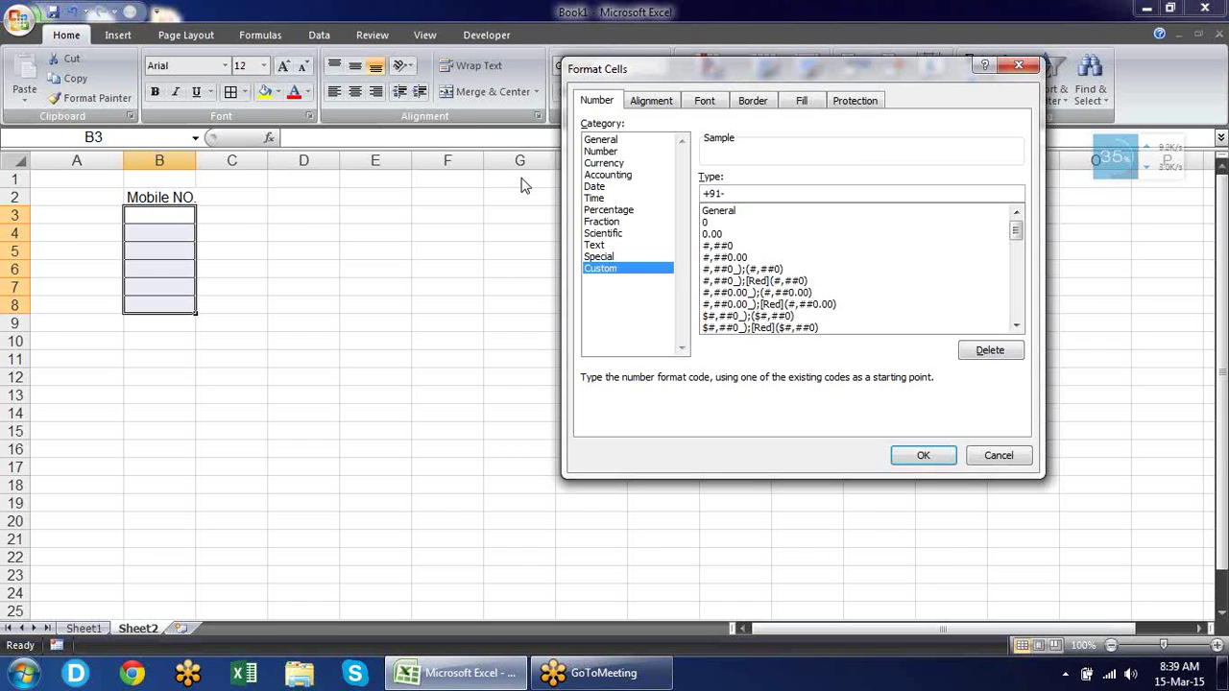
{"action": "type", "text": "-0000000000"}
{"action": "left_click", "coordinate": [923, 457]}
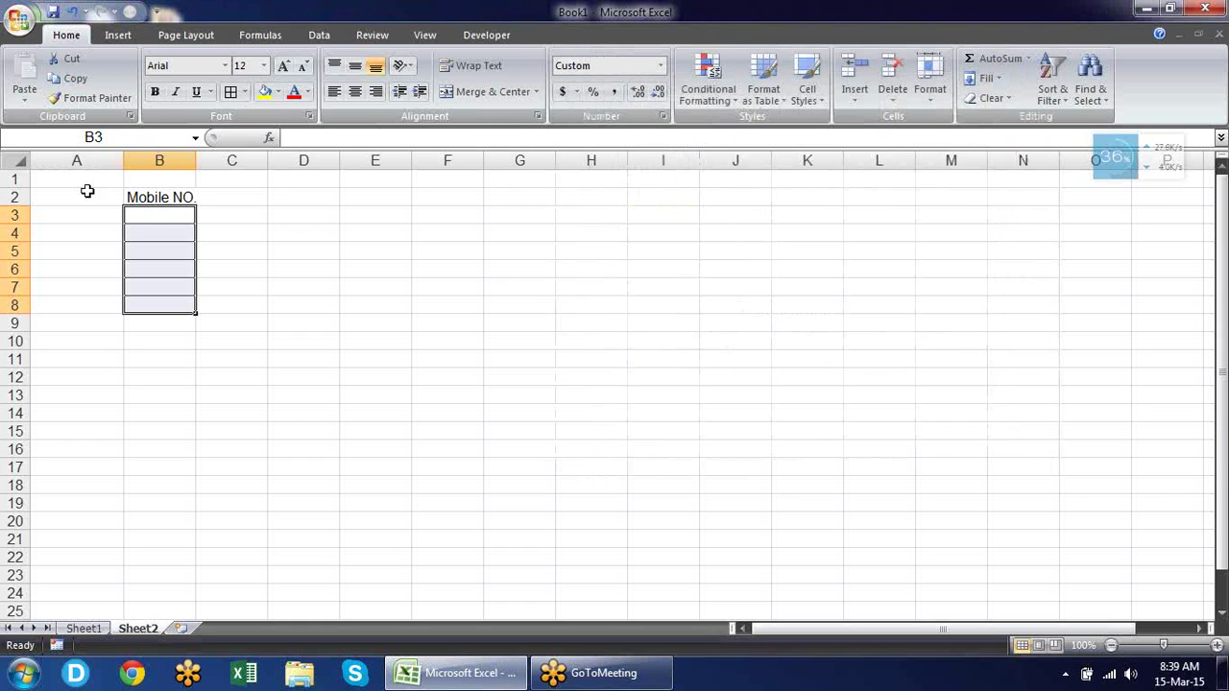
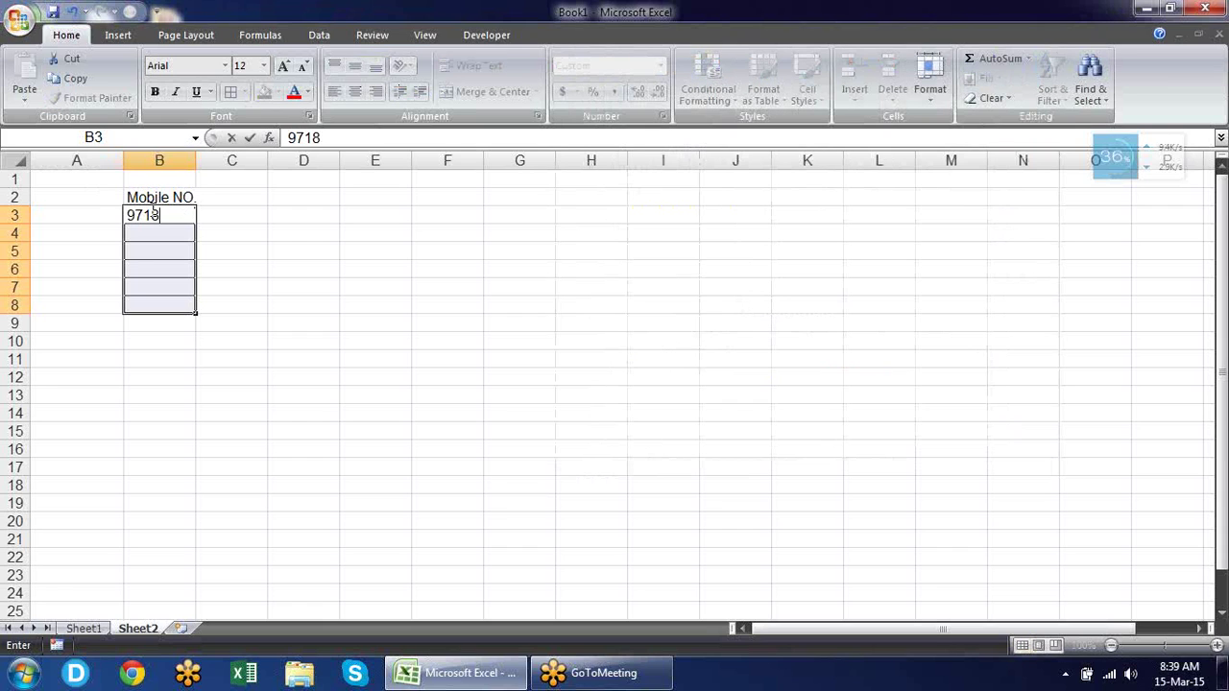
Enter a ten-digit mobile number in B3 and 1254 in B4.
{"action": "key", "text": "Return"}
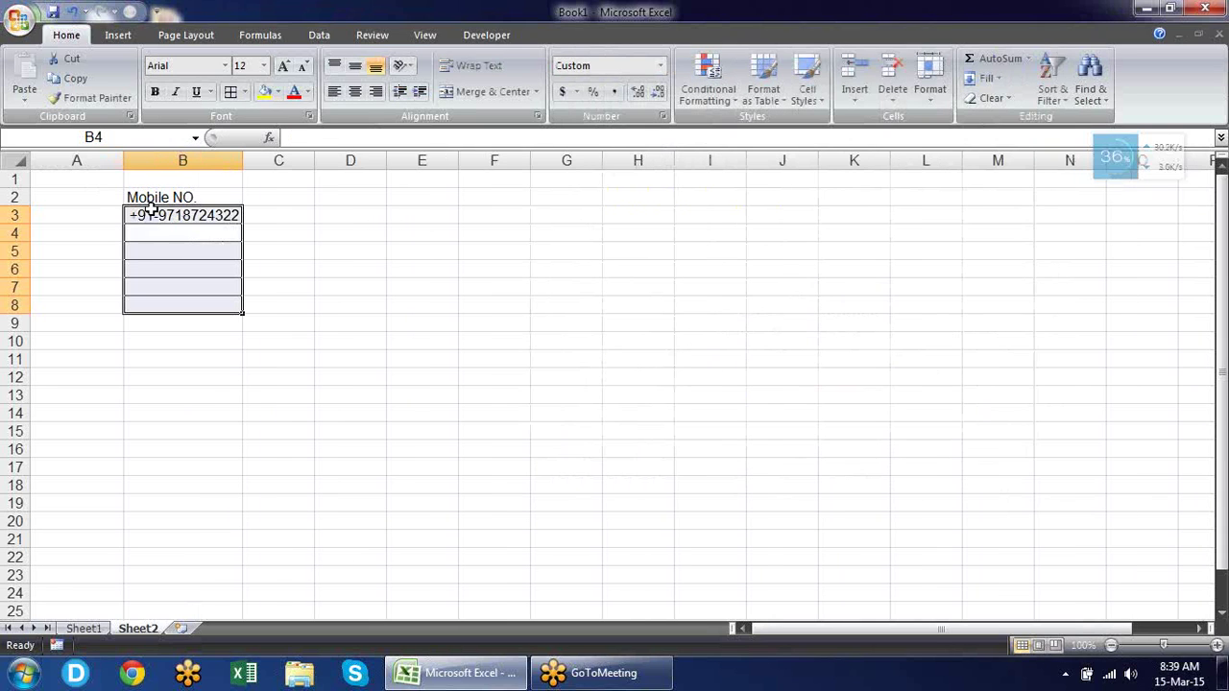
{"action": "left_click", "coordinate": [221, 231]}
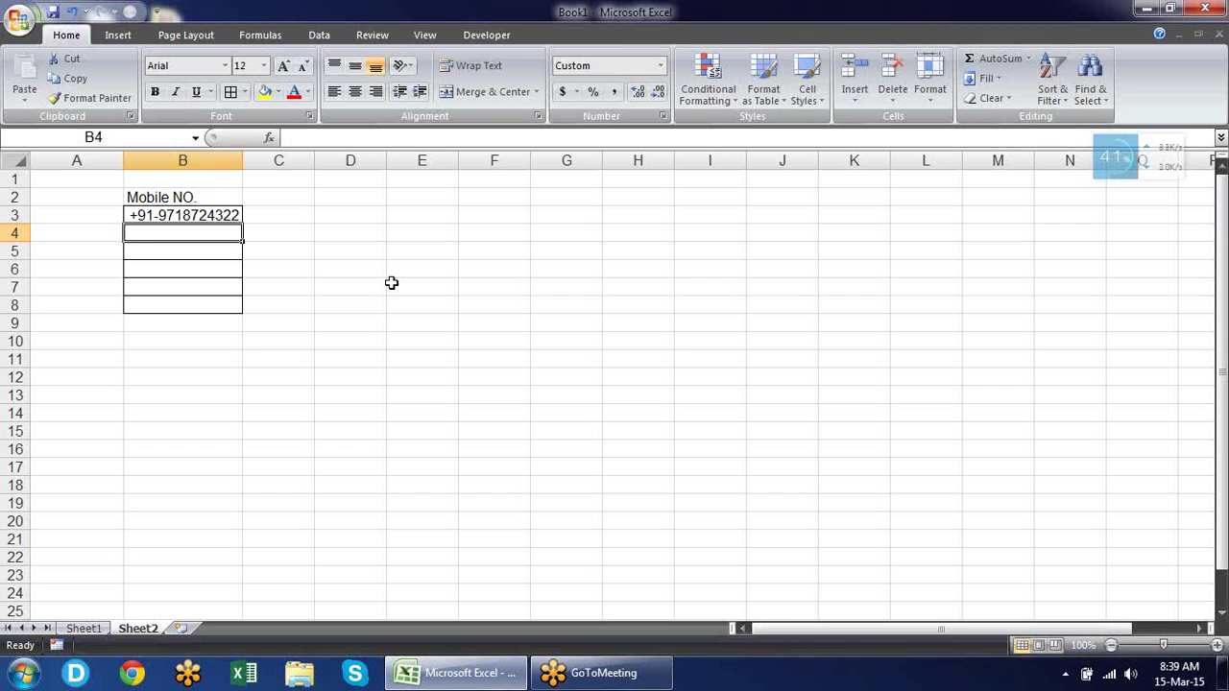
{"action": "type", "text": "1254"}
{"action": "key", "text": "Return"}
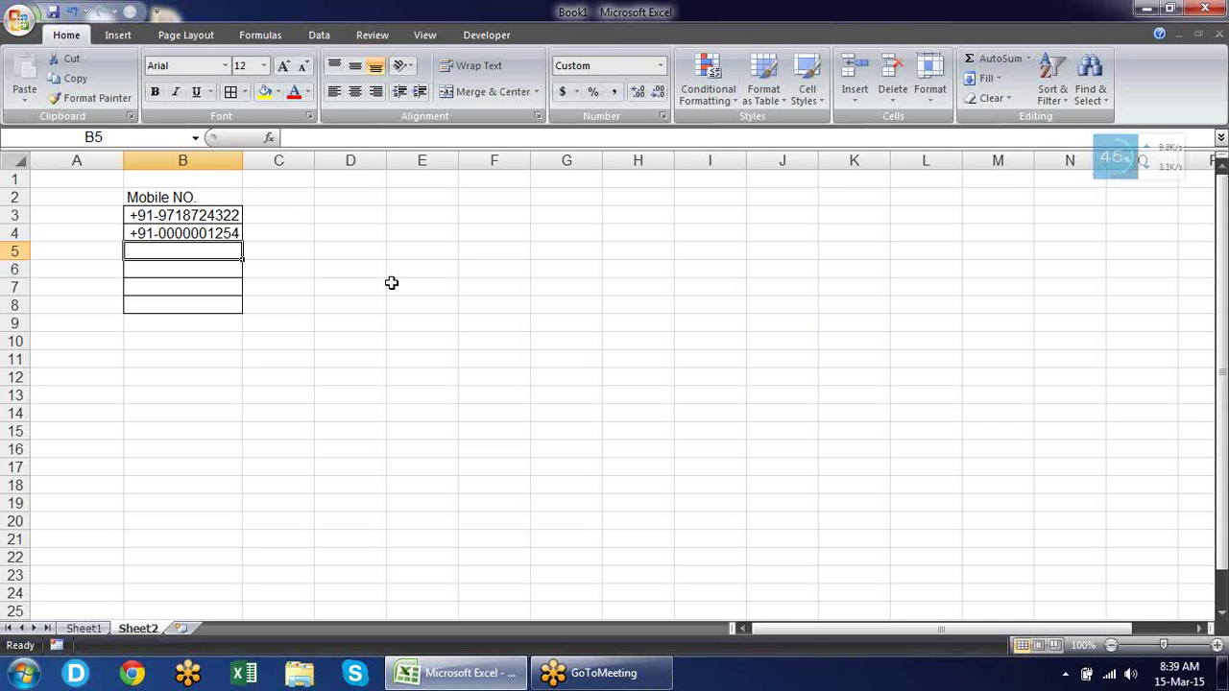
Change the custom format of B5:B8 to +91-#.
{"action": "key", "text": "shift+Down"}
{"action": "key", "text": "shift+Down"}
{"action": "key", "text": "shift+Down"}
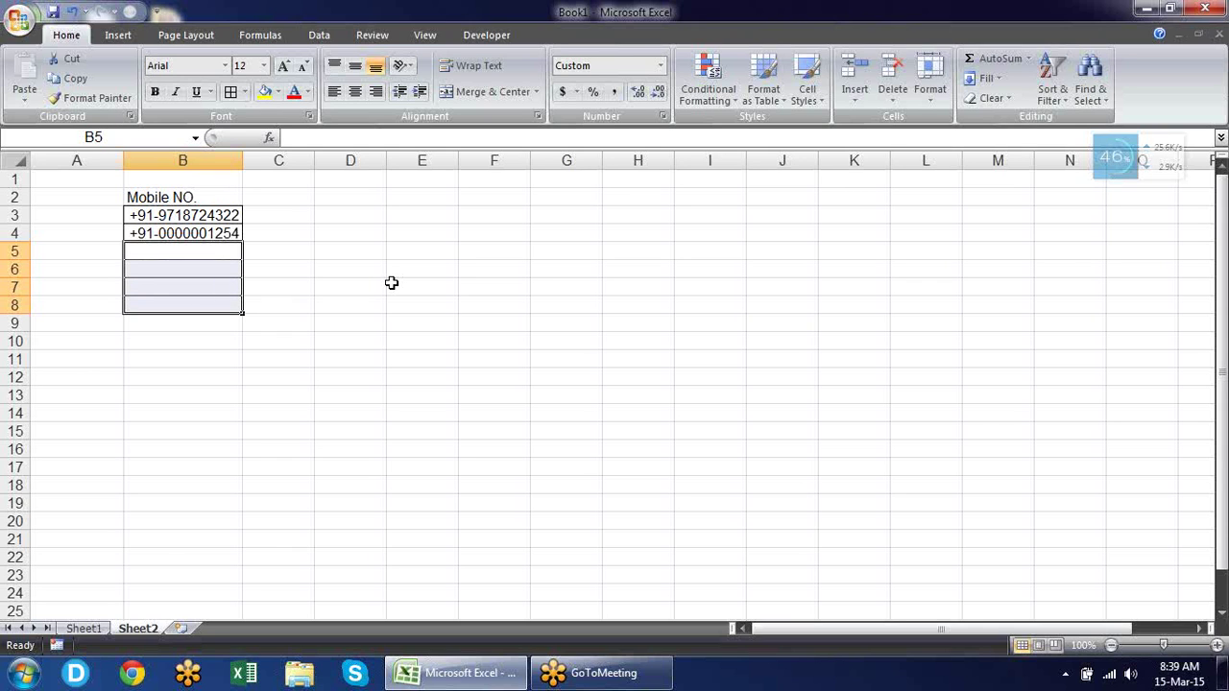
{"action": "key", "text": "ctrl+1"}
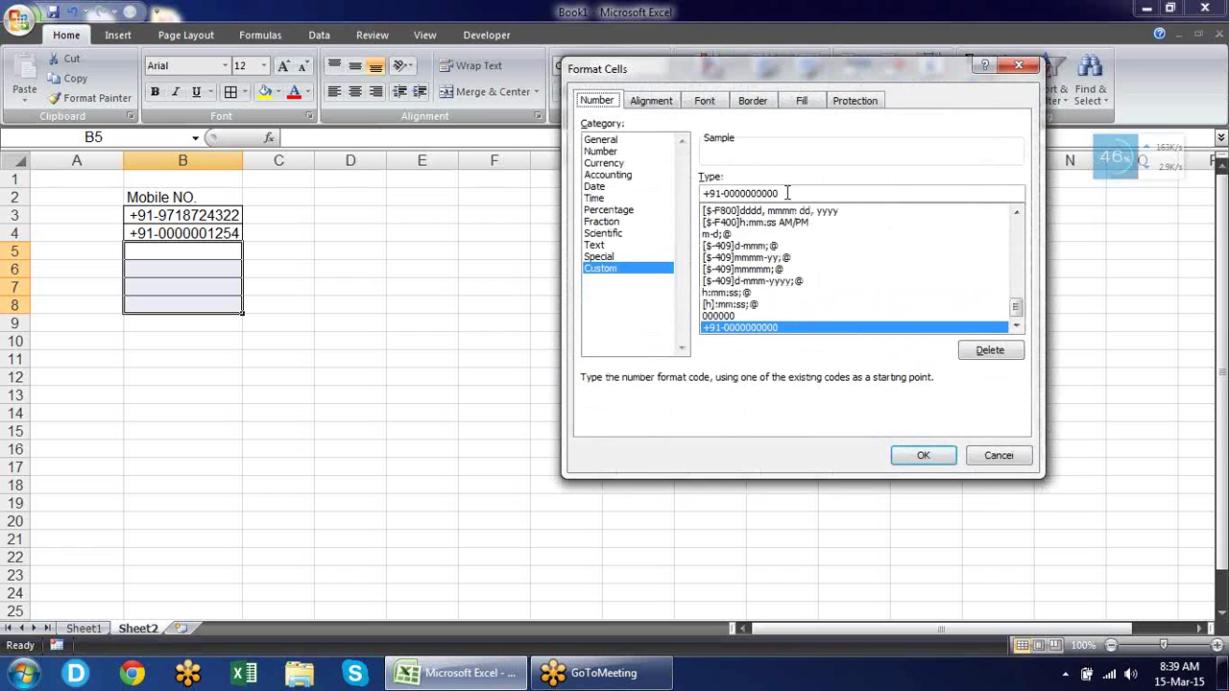
{"action": "left_click_drag", "start_coordinate": [786, 193], "coordinate": [725, 193]}
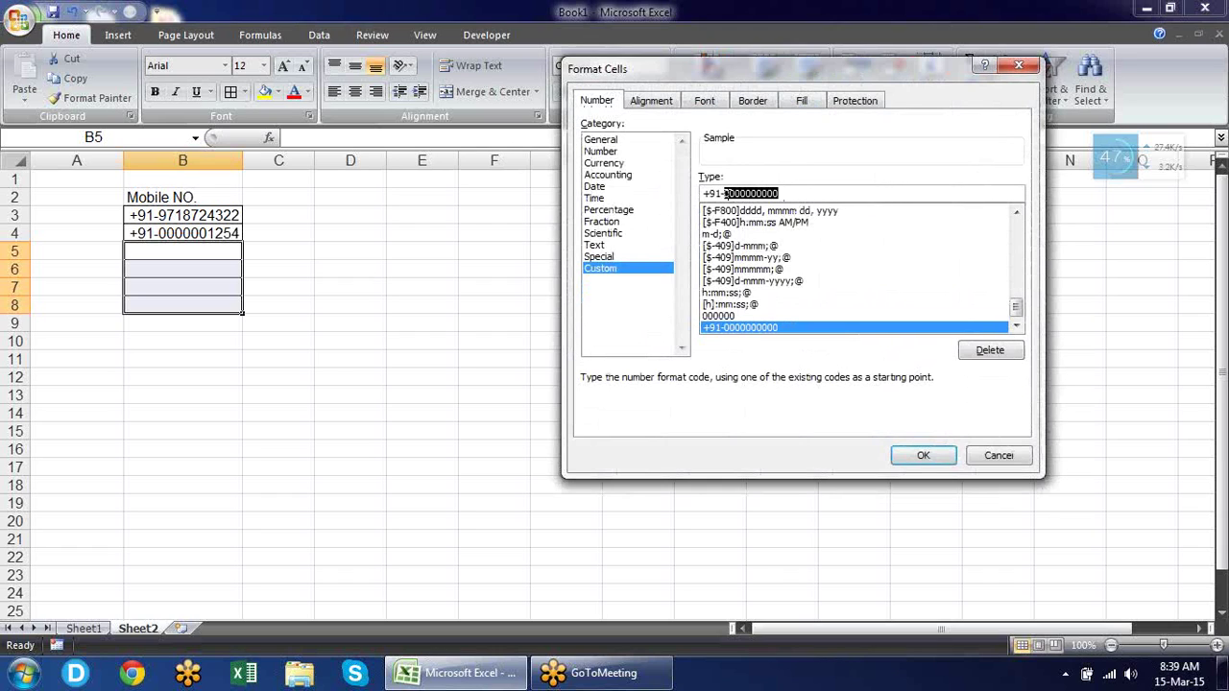
{"action": "type", "text": "#,"}
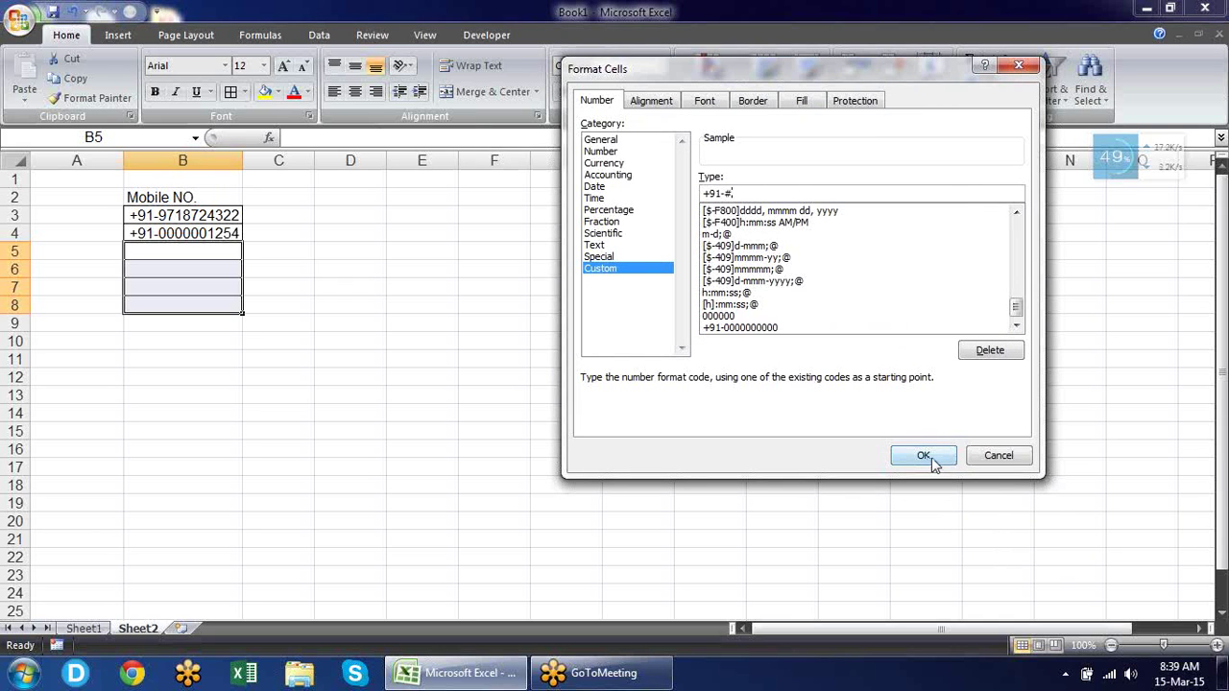
{"action": "left_click", "coordinate": [923, 457]}
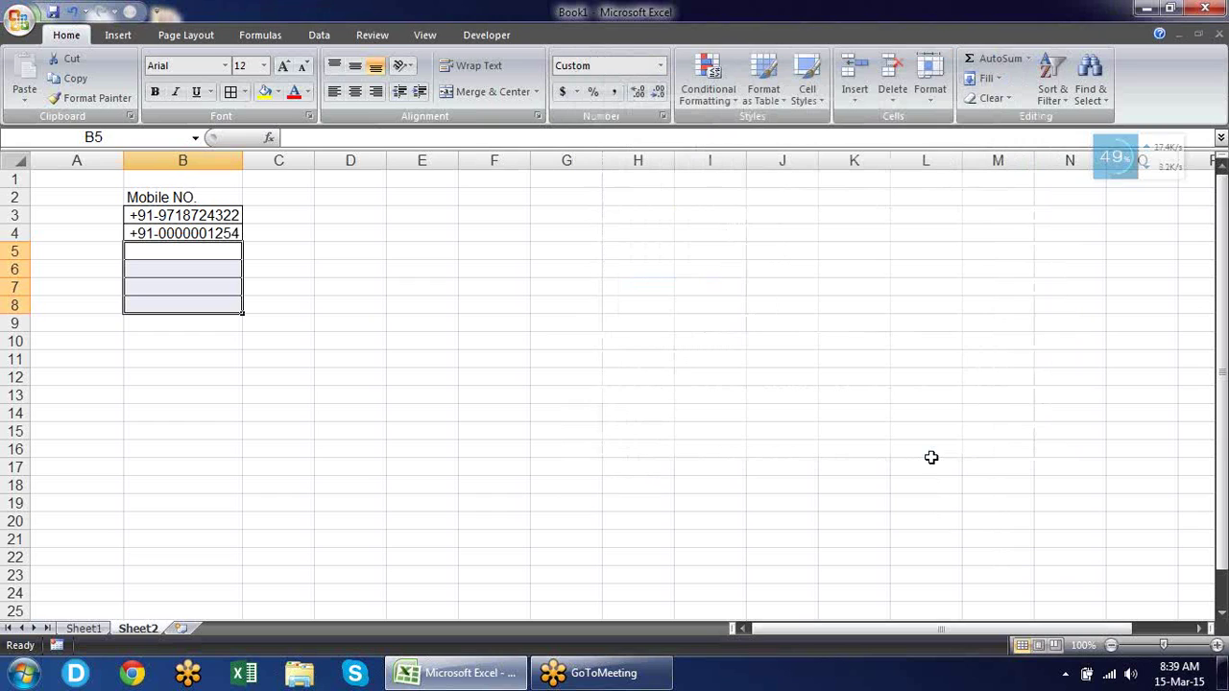
Enter 1254 in B5 and 452 in B6, shown as +91-1254 and +91-452.
{"action": "key", "text": "shift+Up"}
{"action": "key", "text": "shift+Up"}
{"action": "key", "text": "shift+Up"}
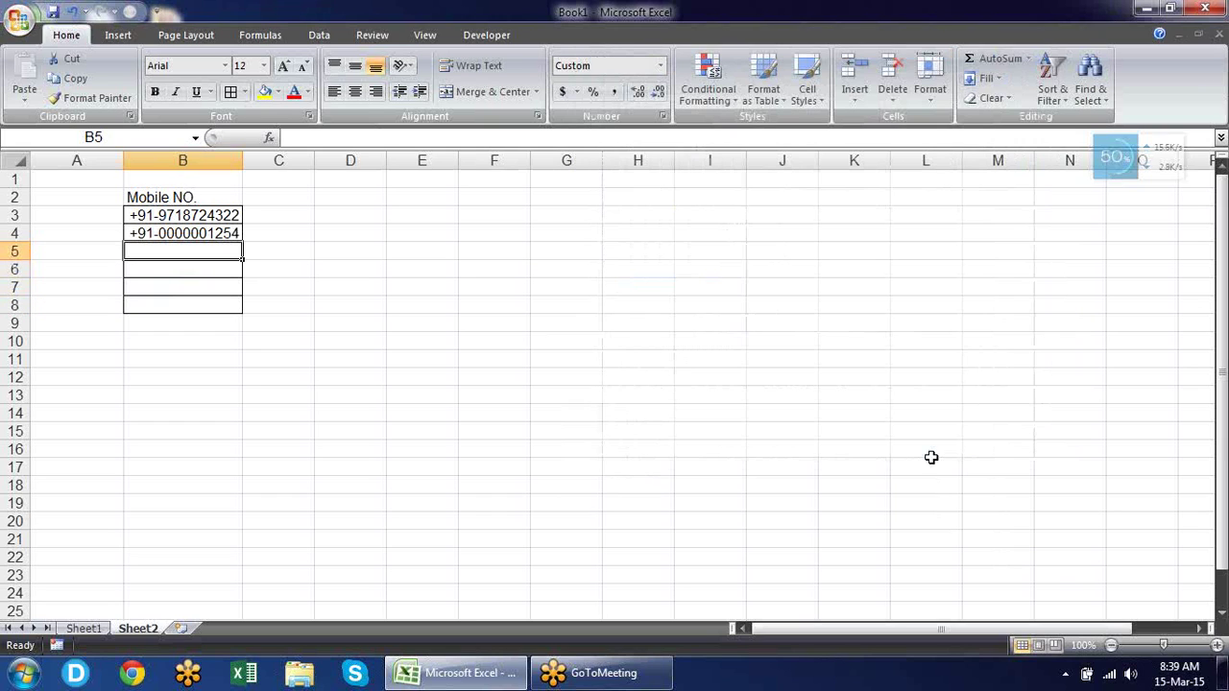
{"action": "type", "text": "1254"}
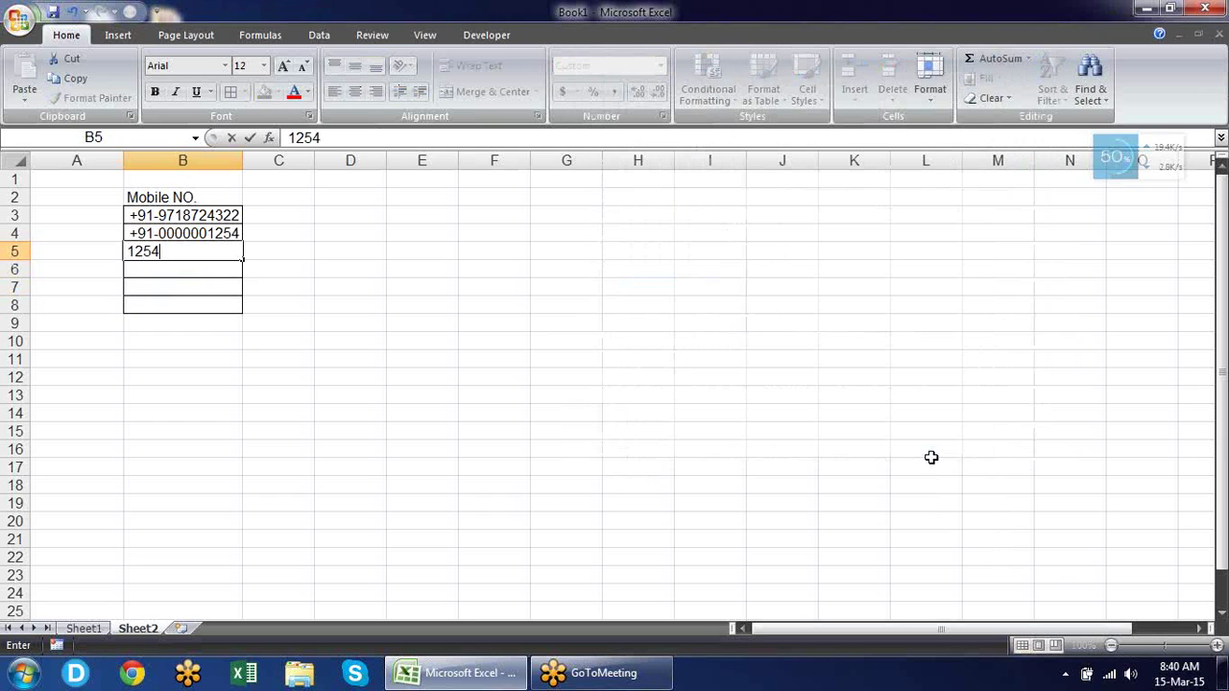
{"action": "key", "text": "Return"}
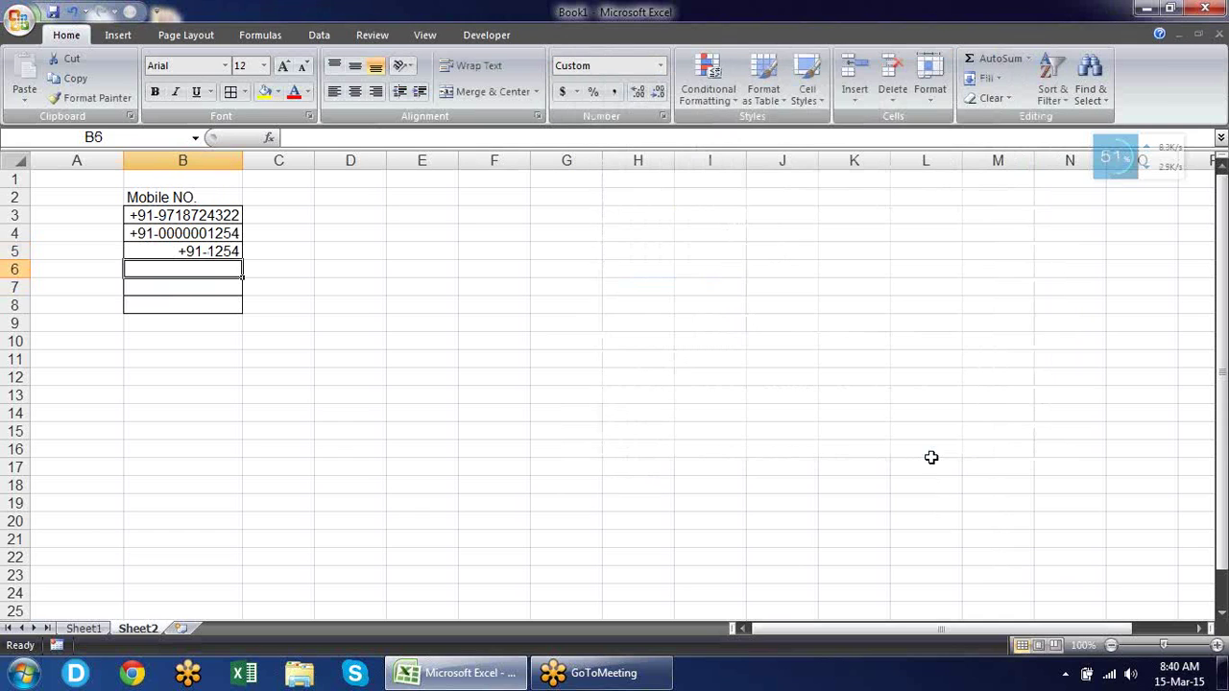
{"action": "type", "text": "452"}
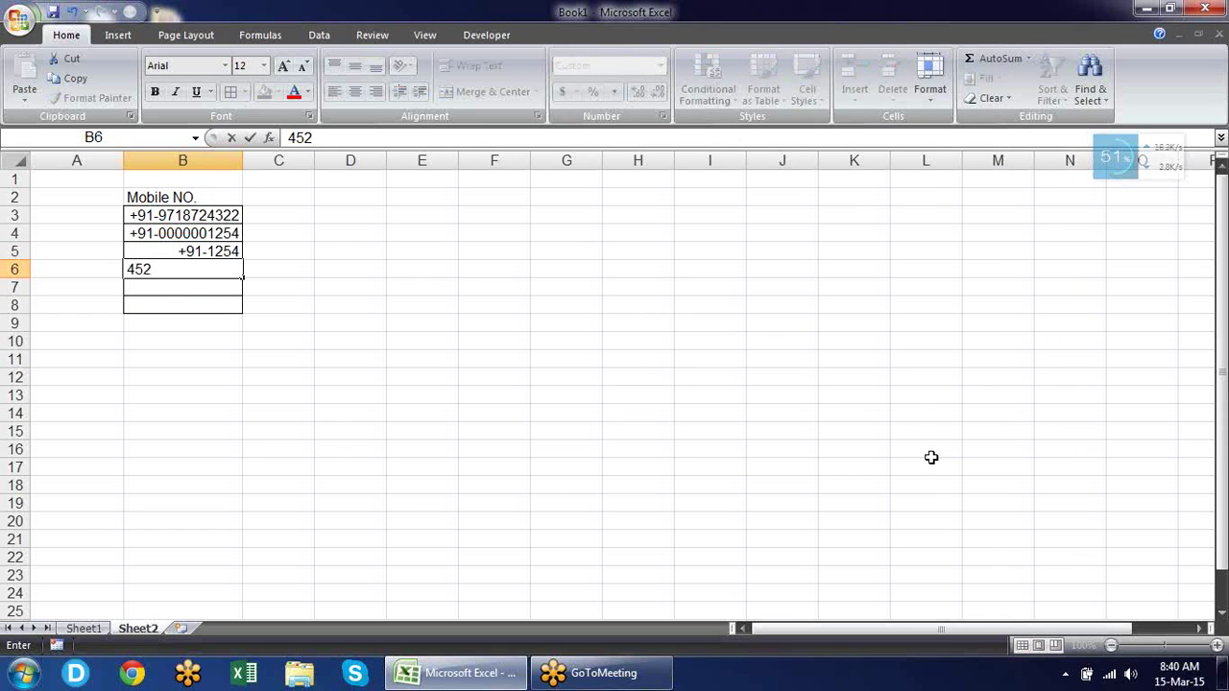
{"action": "key", "text": "Return"}
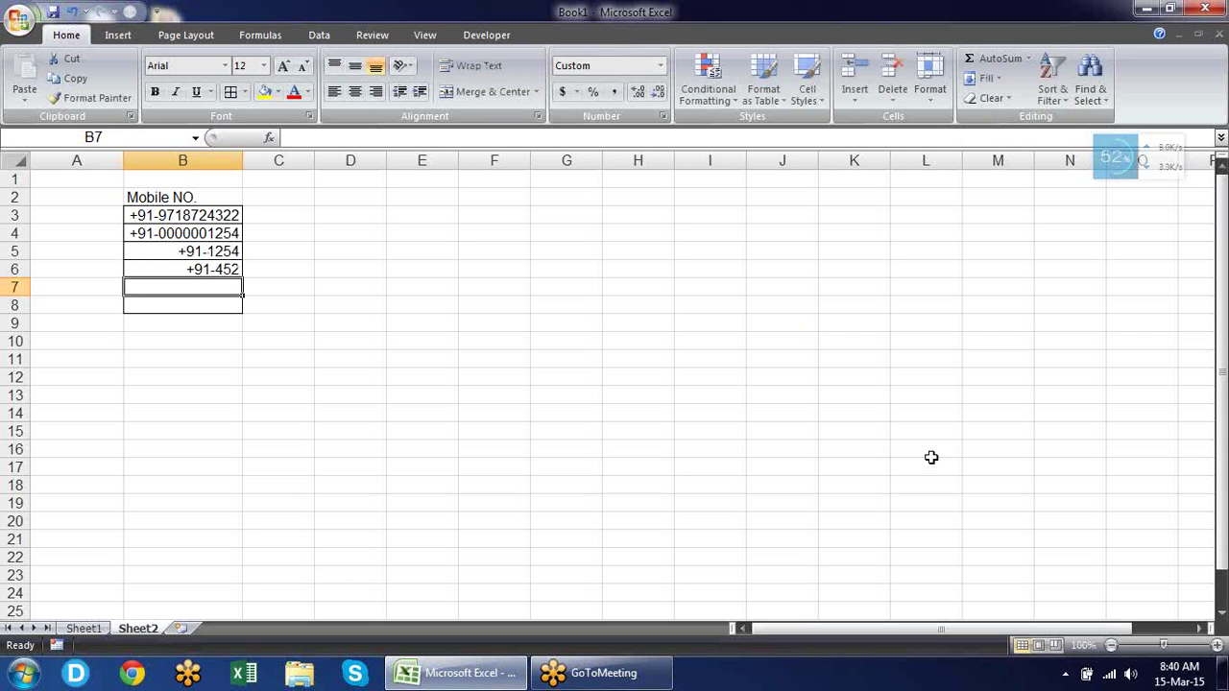
{"action": "key", "text": "Up"}
{"action": "key", "text": "Up"}
{"action": "key", "text": "Up"}
{"action": "key", "text": "Up"}
{"action": "key", "text": "Up"}
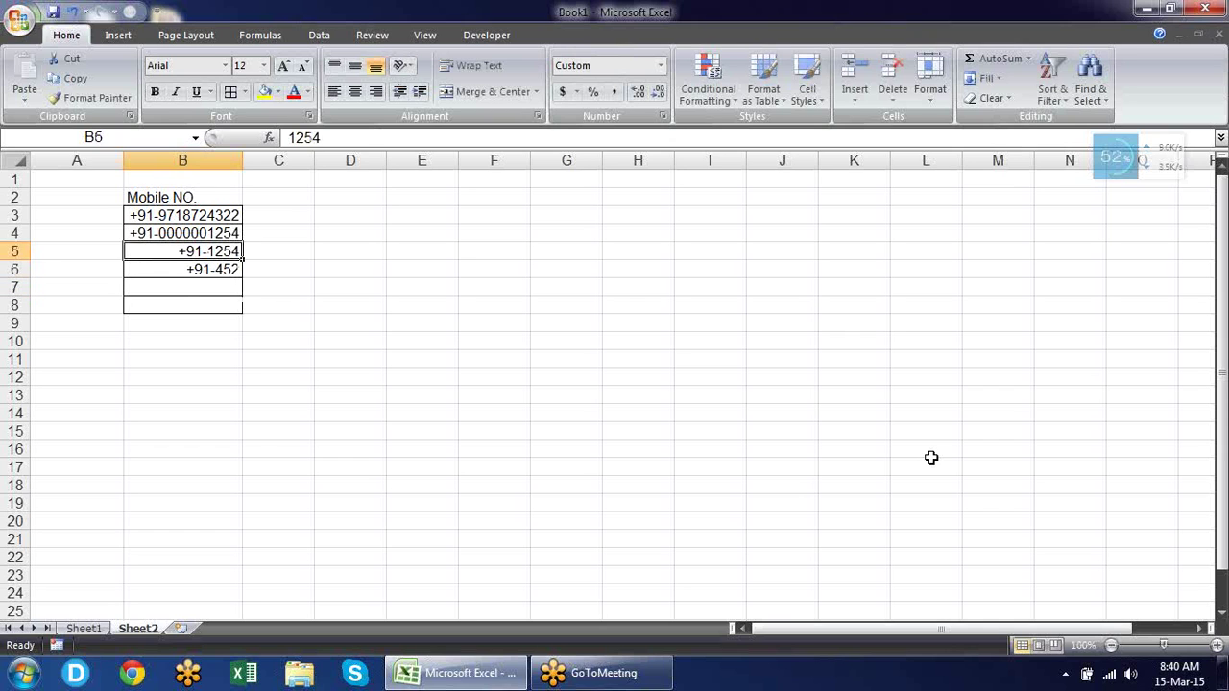
{"action": "key", "text": "Right"}
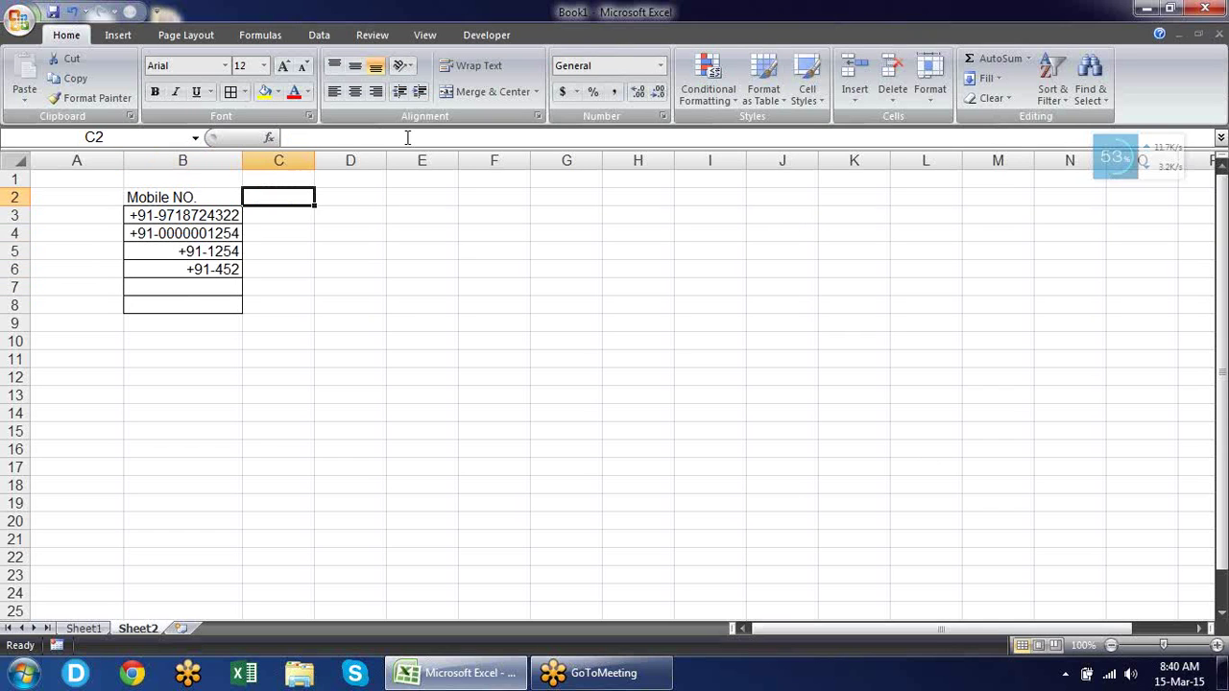
Widen column C and enter the heading 'Gotomeeting id' in C2.
{"action": "left_click_drag", "start_coordinate": [315, 160], "coordinate": [432, 166]}
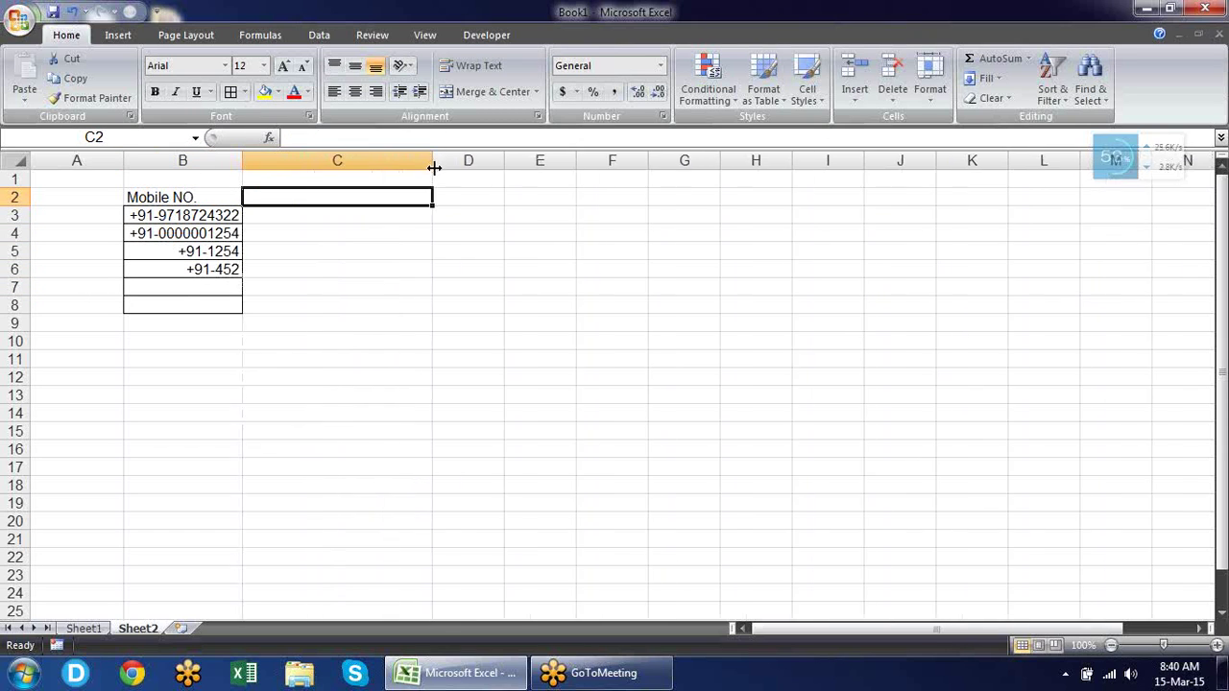
{"action": "type", "text": "Goto"}
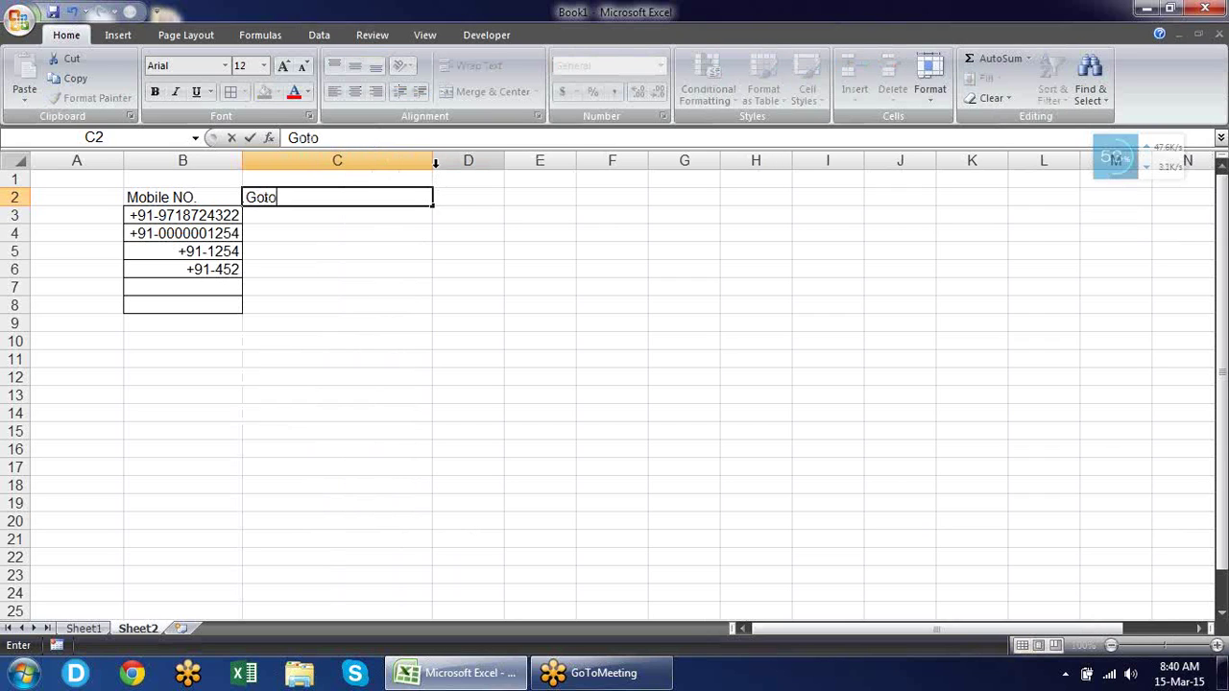
{"action": "type", "text": "meetin"}
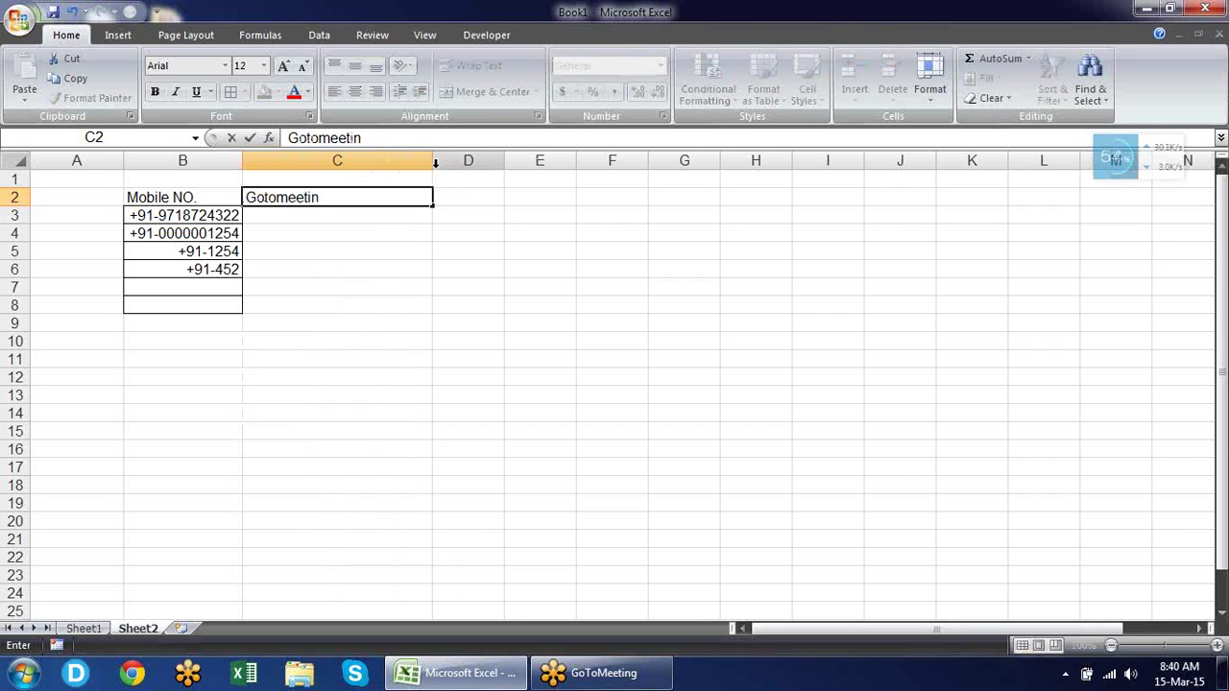
{"action": "type", "text": "g id"}
{"action": "key", "text": "Return"}
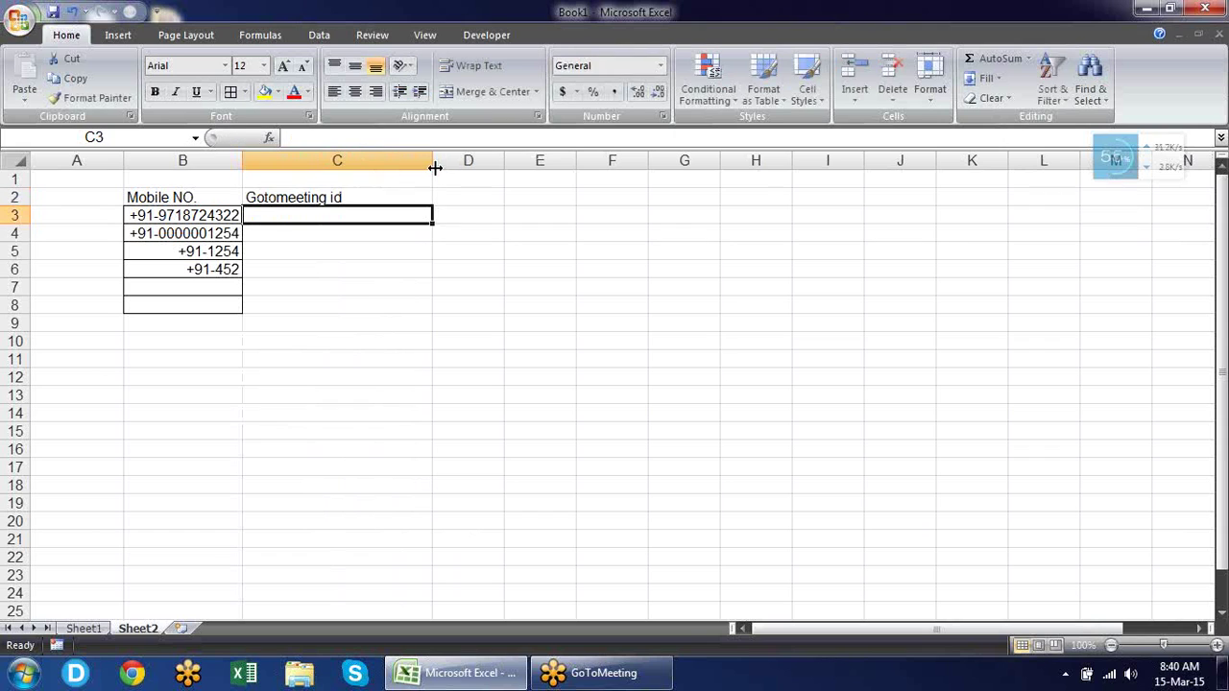
Enter a test ID 123-456-789 in C3, delete it, and select down column C.
{"action": "type", "text": "123"}
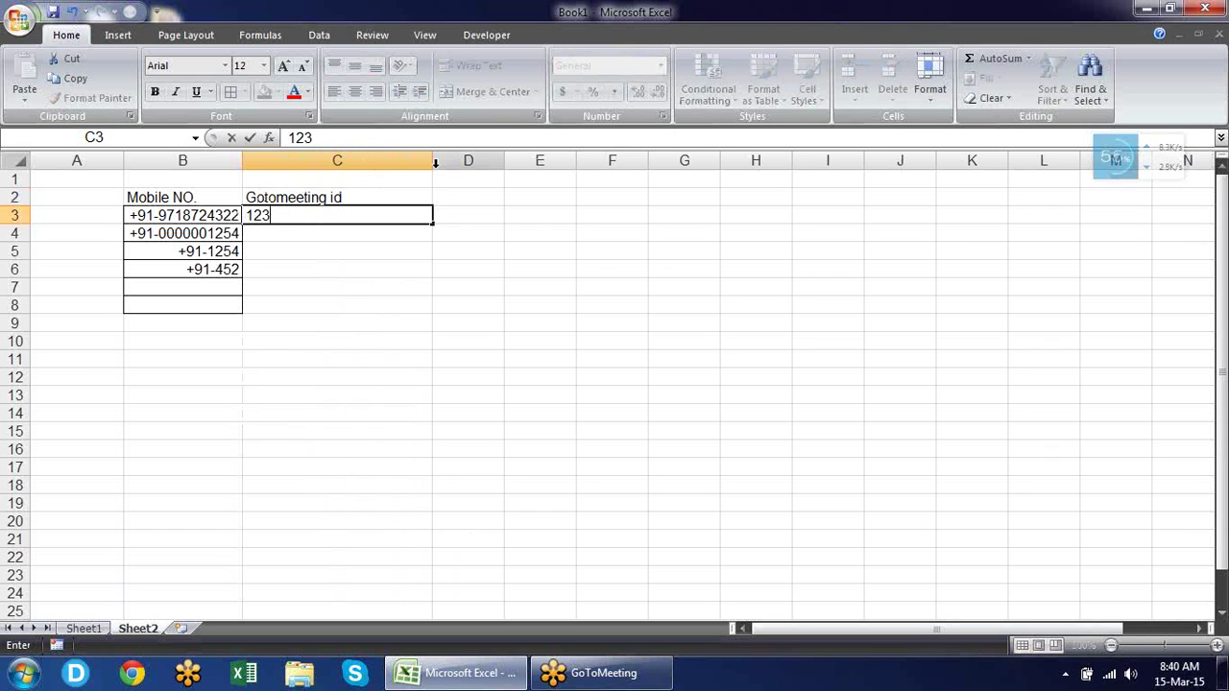
{"action": "type", "text": "-456-789"}
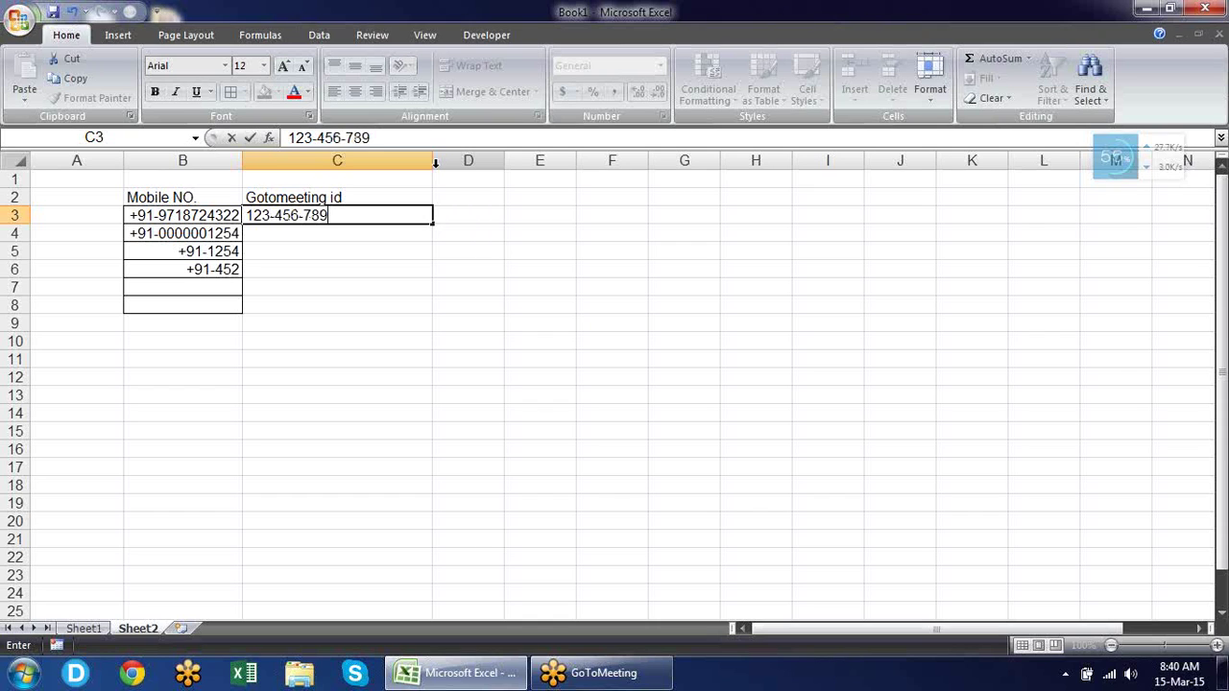
{"action": "key", "text": "Return"}
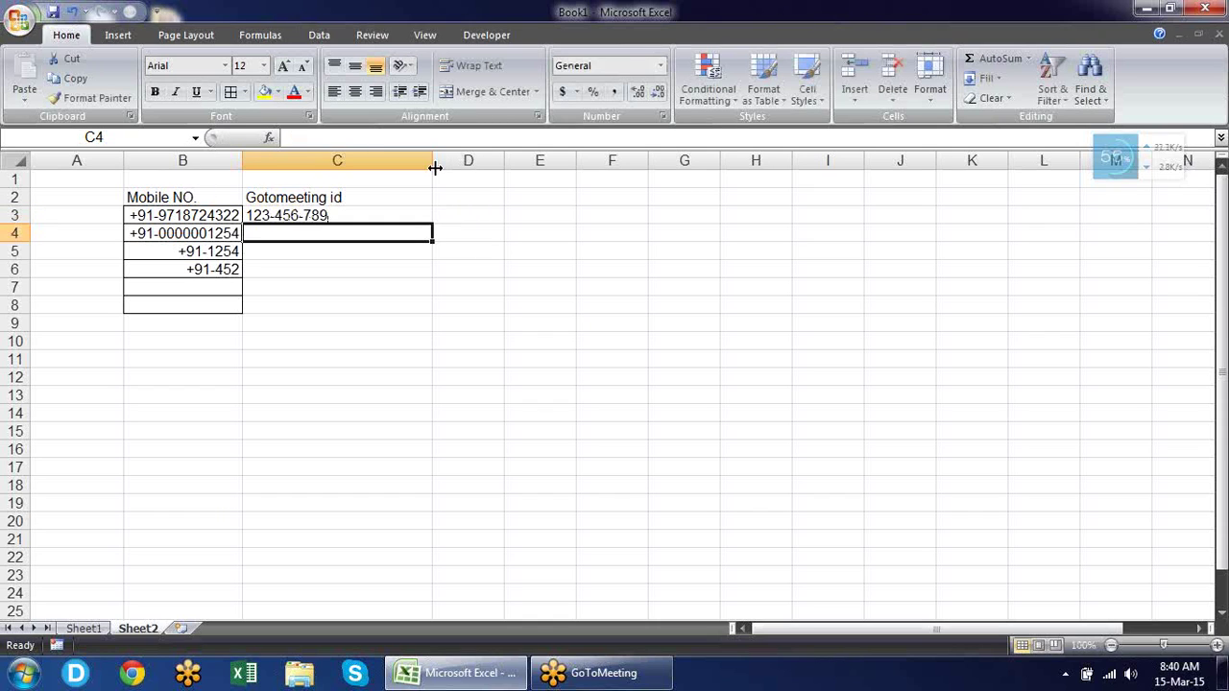
{"action": "key", "text": "Up"}
{"action": "key", "text": "Delete"}
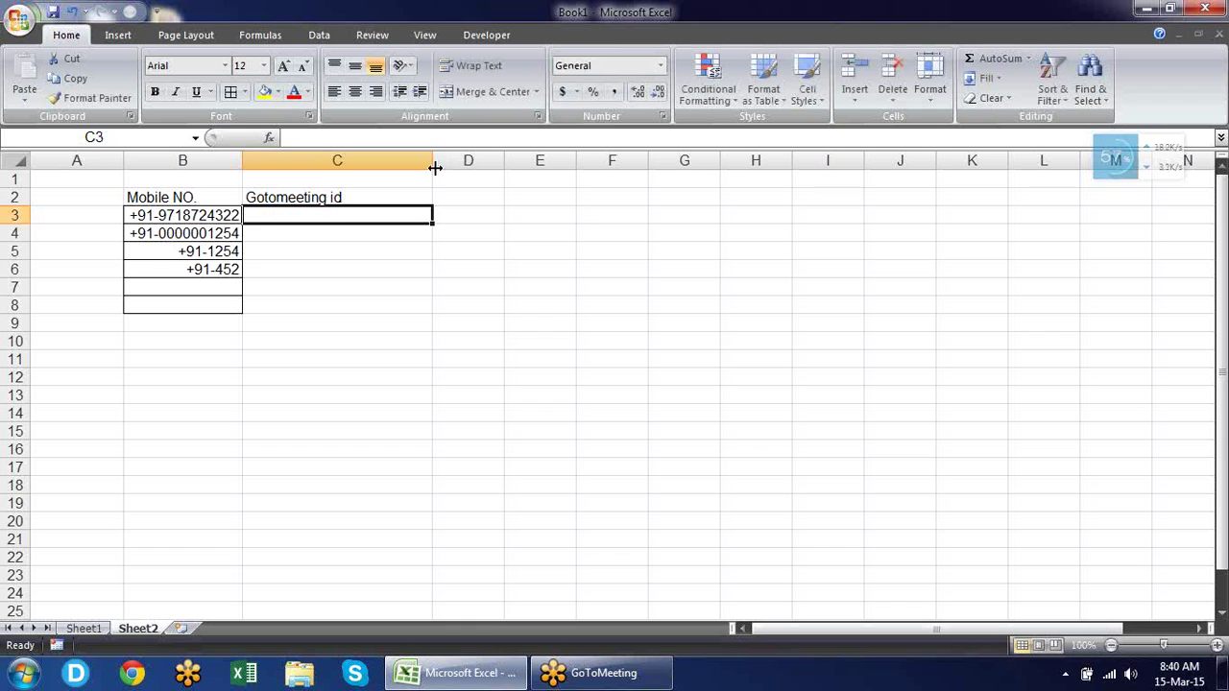
{"action": "key", "text": "shift+Down"}
{"action": "key", "text": "shift+Down"}
{"action": "key", "text": "shift+Down"}
{"action": "key", "text": "shift+Down"}
{"action": "key", "text": "shift+Down"}
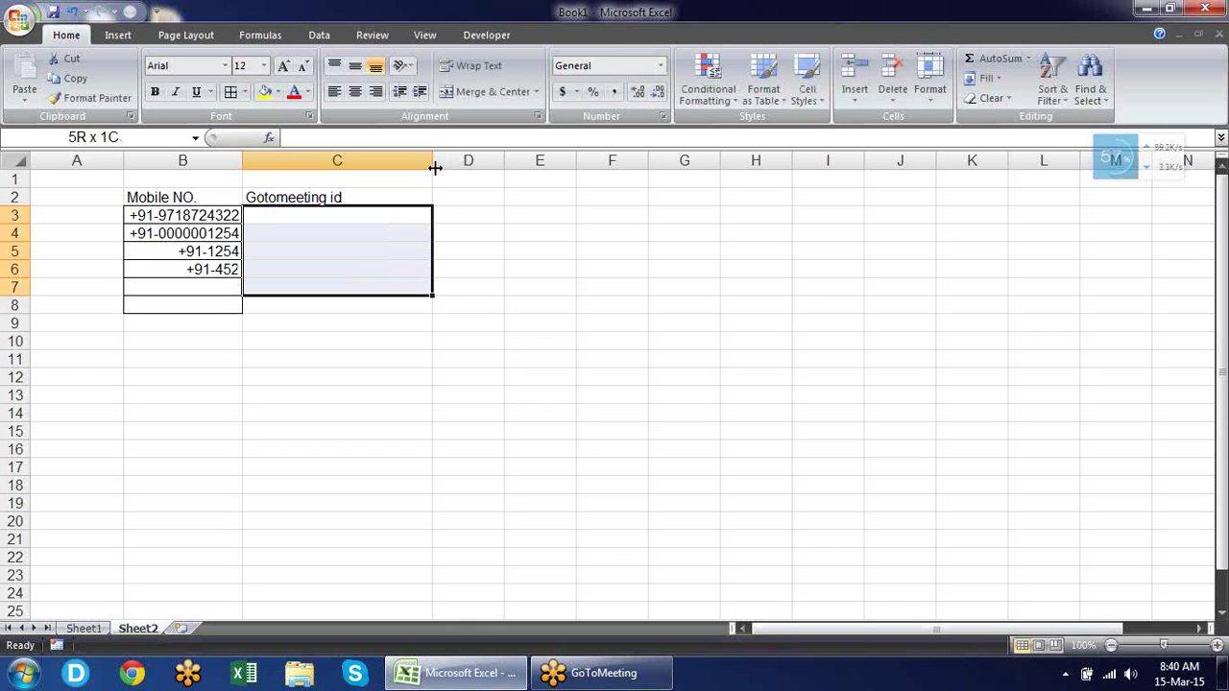
Apply the custom number format ###-###-### to the selected column C cells.
{"action": "key", "text": "ctrl+1"}
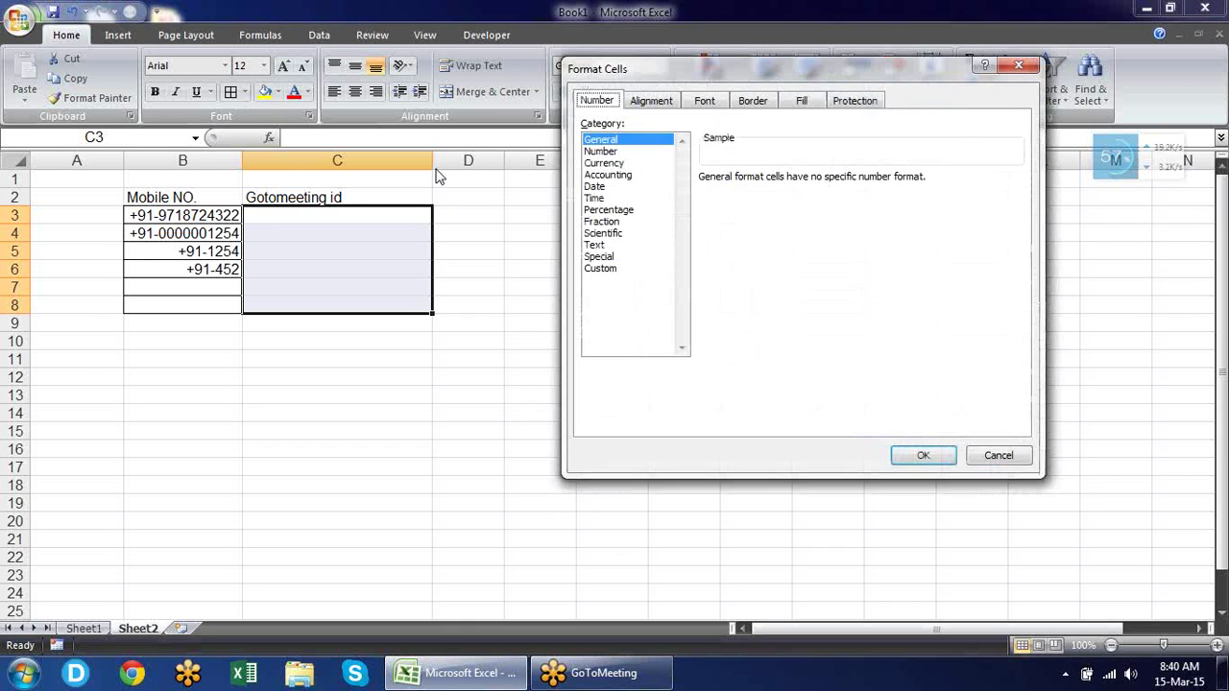
{"action": "left_click", "coordinate": [609, 272]}
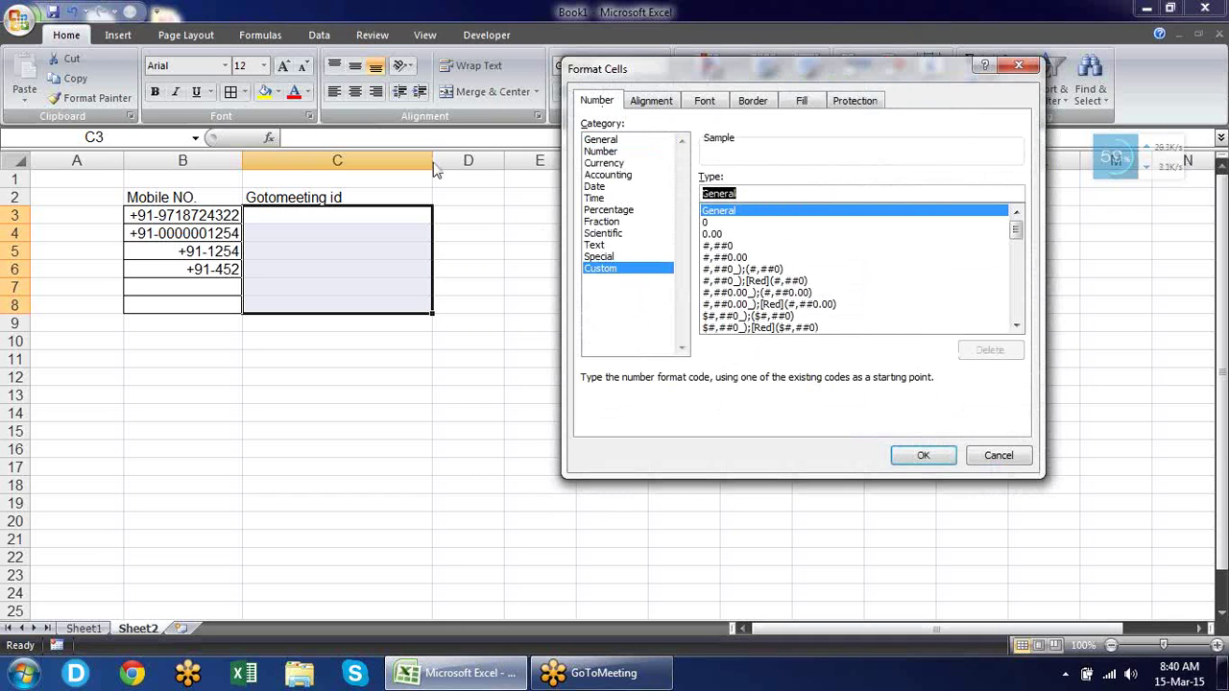
{"action": "type", "text": "33"}
{"action": "key", "text": "BackSpace"}
{"action": "key", "text": "BackSpace"}
{"action": "type", "text": "###-###"}
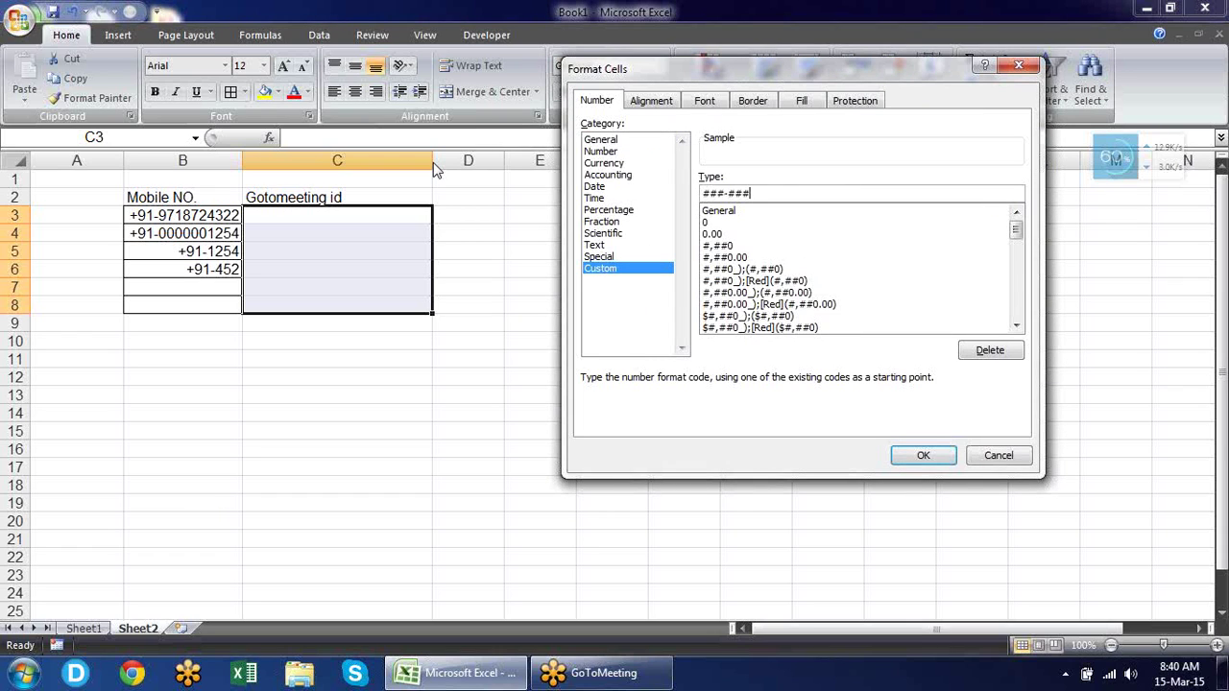
{"action": "type", "text": "-##"}
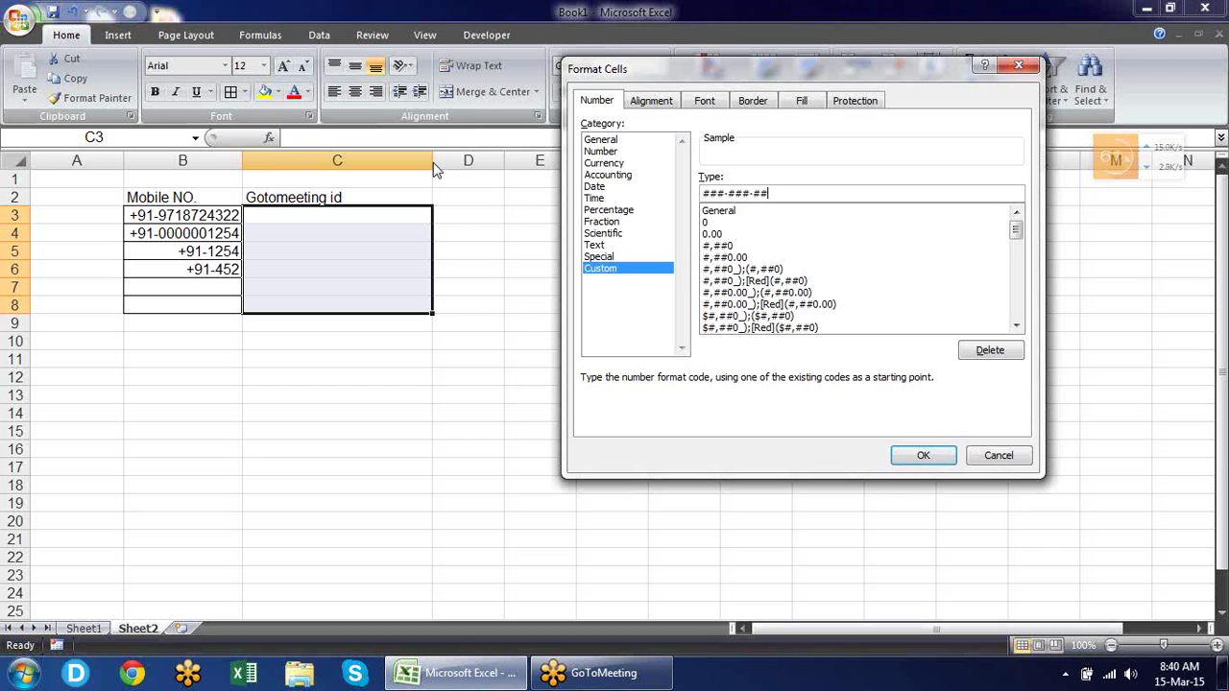
{"action": "type", "text": "#"}
{"action": "left_click", "coordinate": [930, 459]}
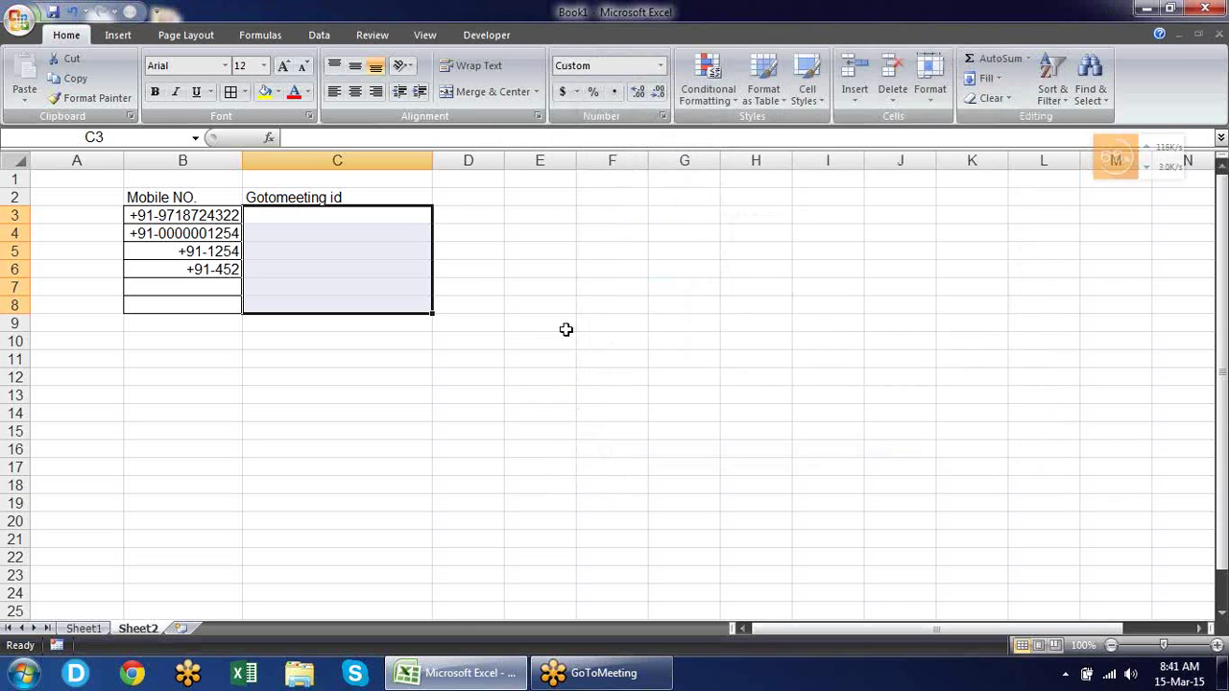
{"action": "type", "text": "1234"}
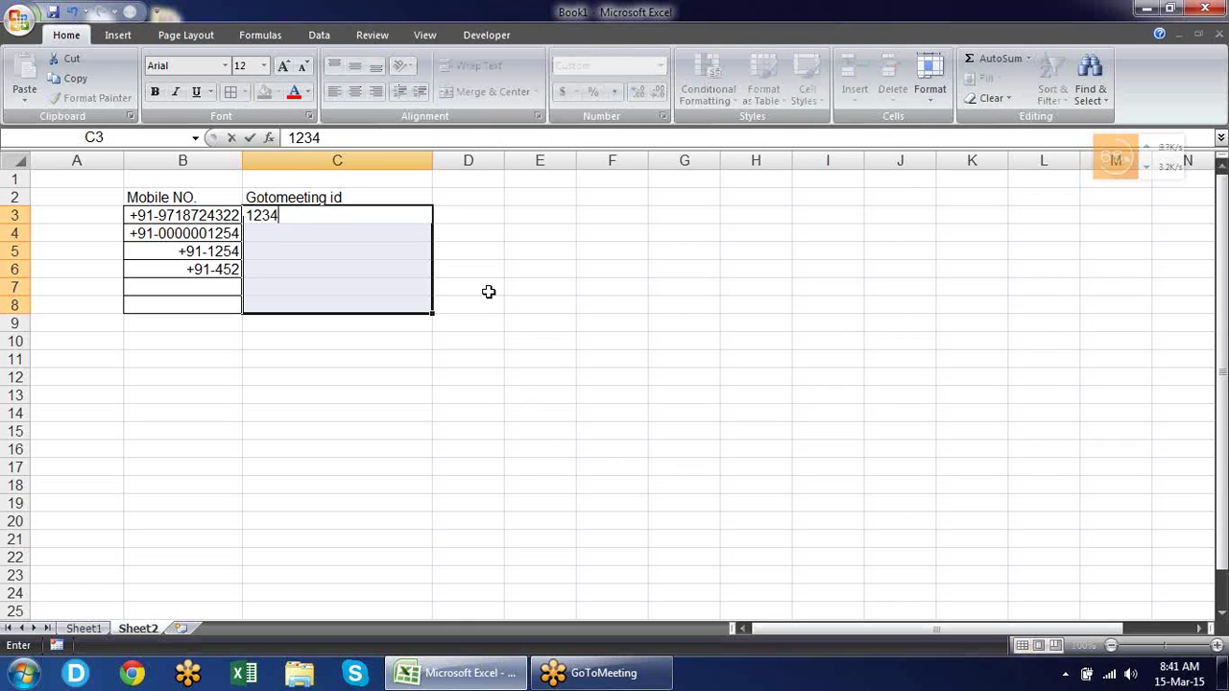
{"action": "type", "text": "56789"}
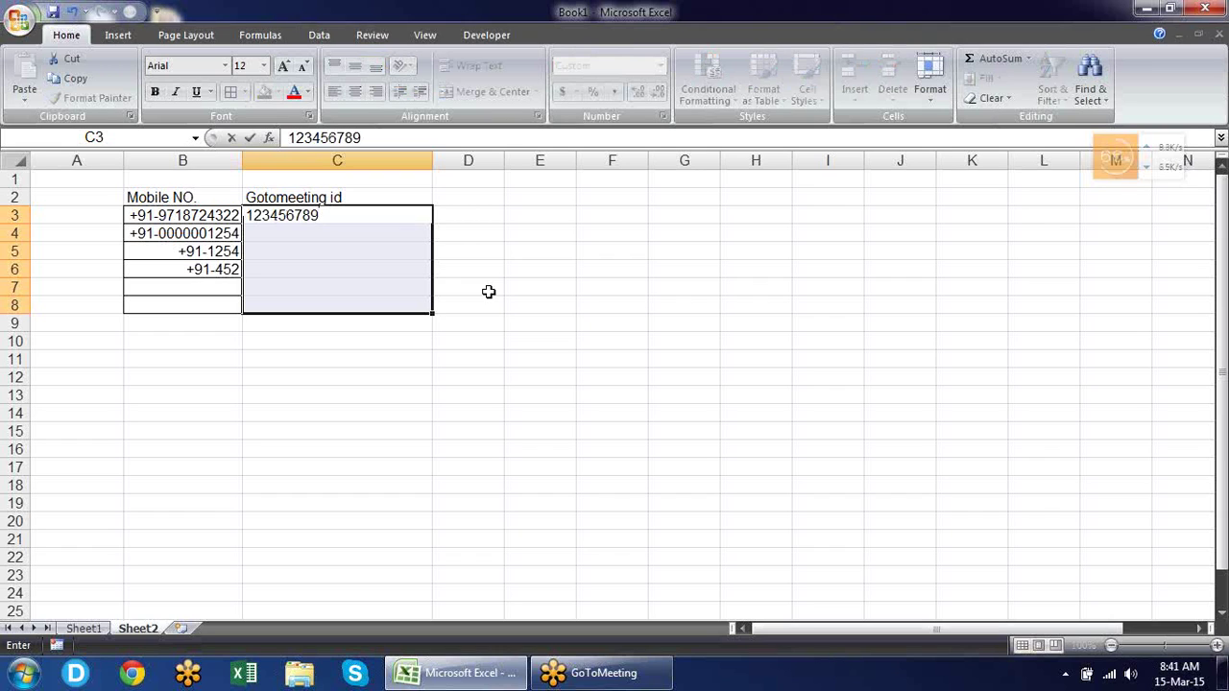
{"action": "key", "text": "Return"}
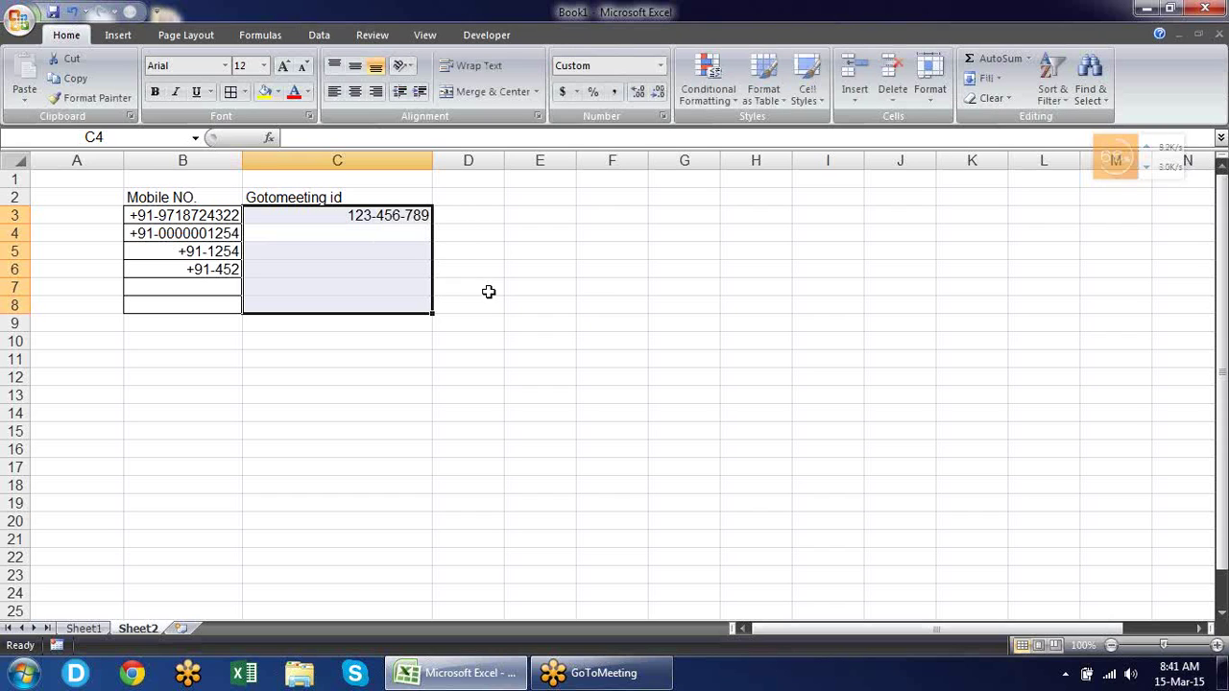
{"action": "type", "text": "1"}
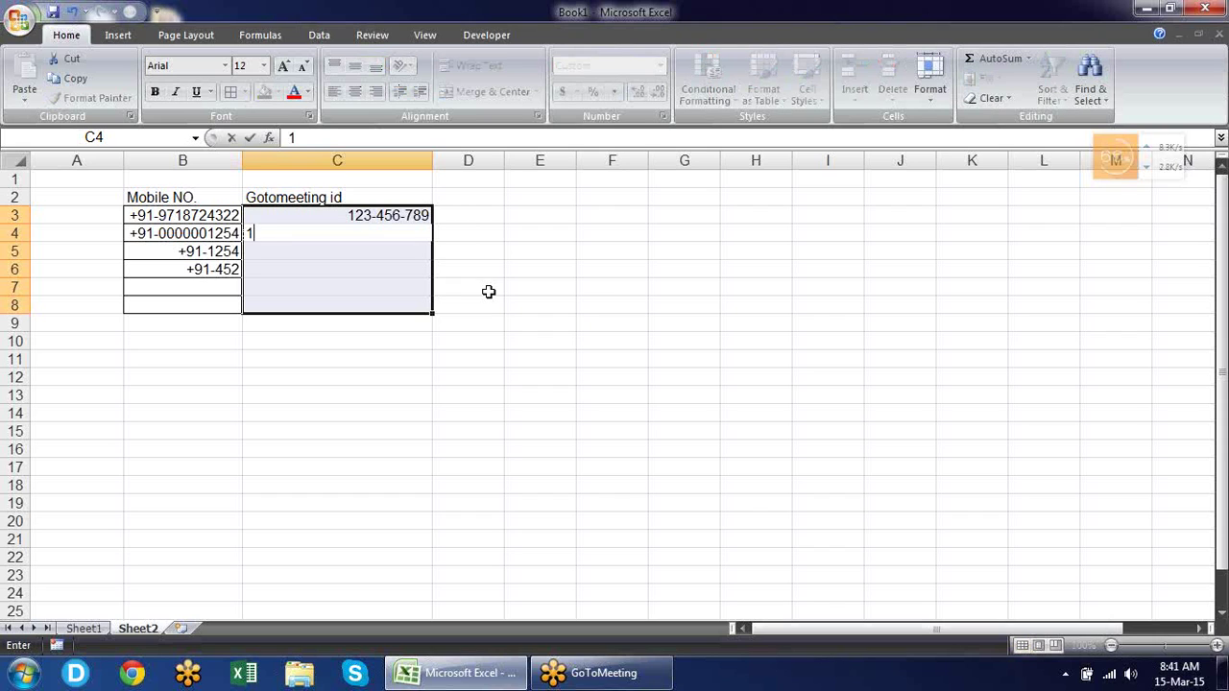
{"action": "type", "text": "23456789"}
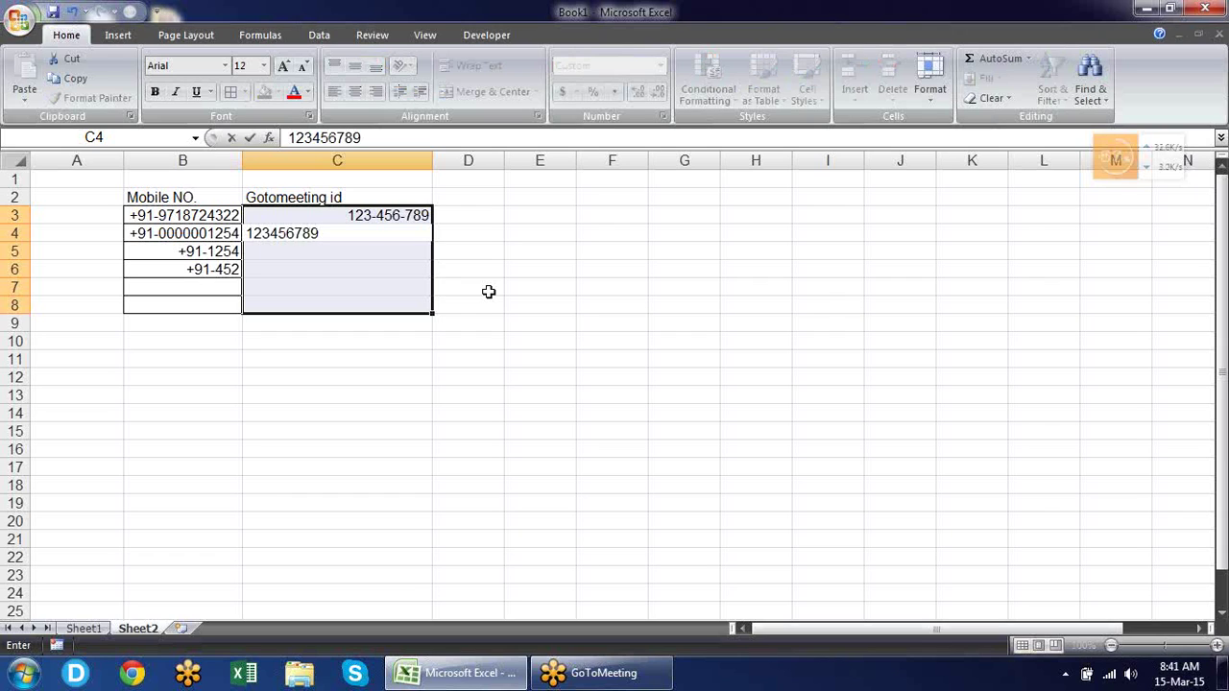
{"action": "type", "text": "1"}
{"action": "key", "text": "Return"}
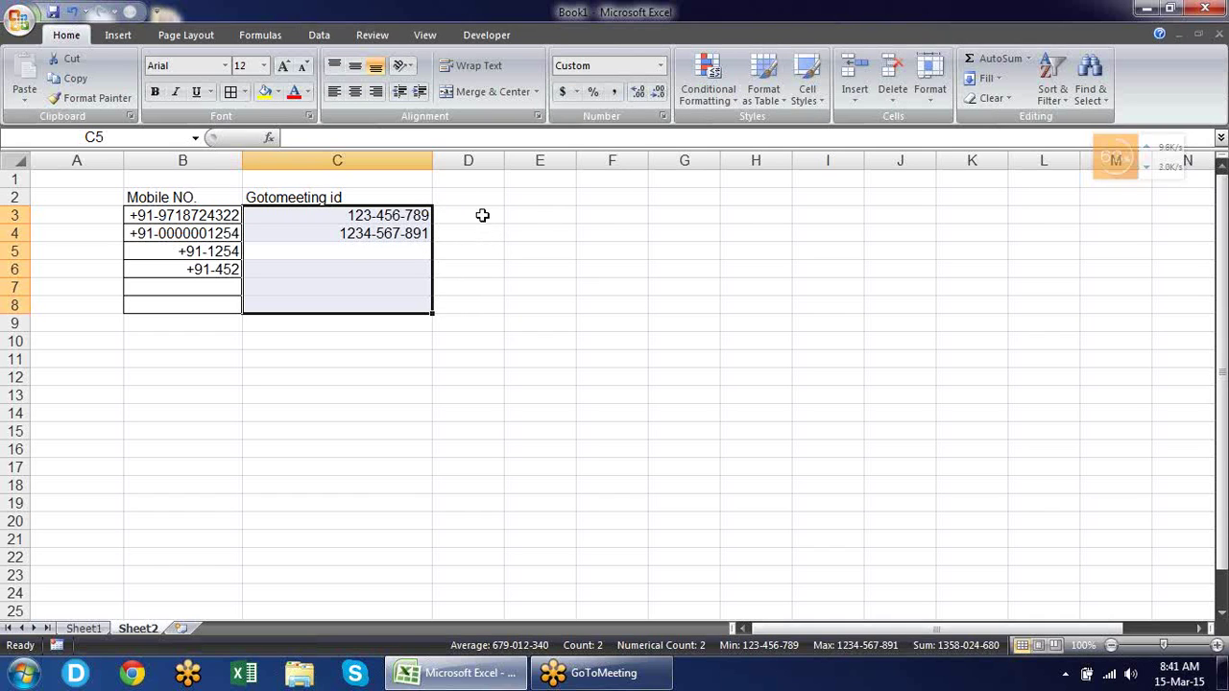
Review C4's stored value and custom format, closing Format Cells unchanged.
{"action": "left_click", "coordinate": [419, 236]}
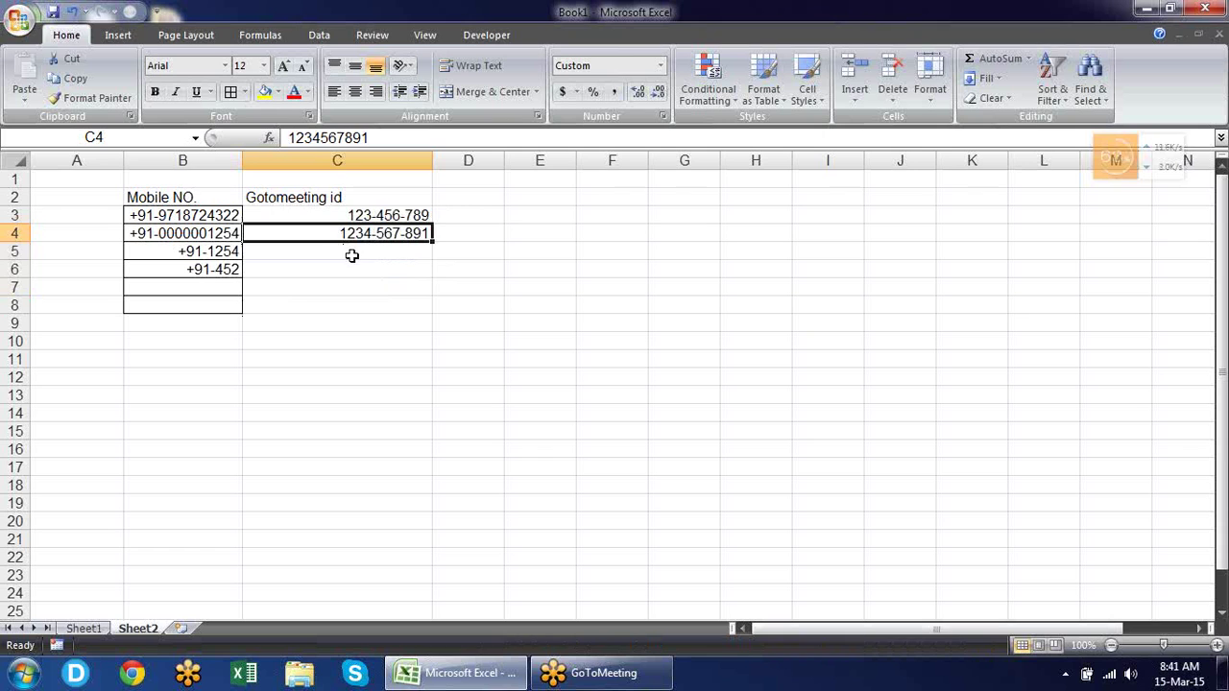
{"action": "key", "text": "ctrl+1"}
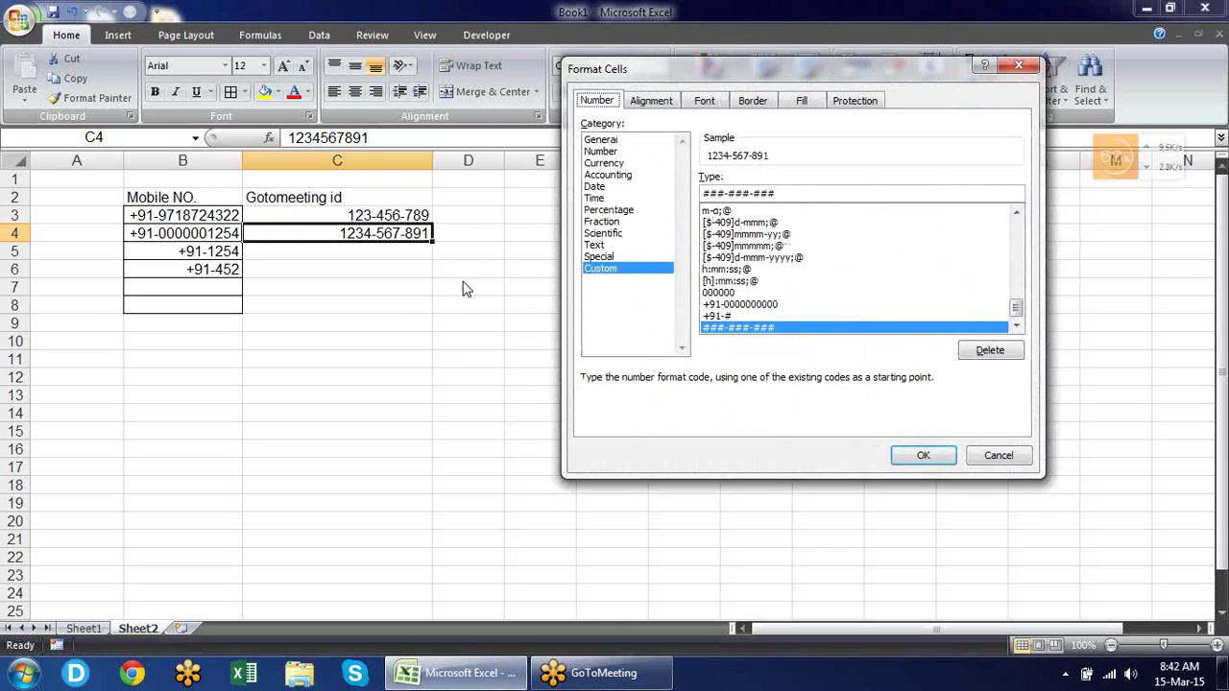
{"action": "key", "text": "Return"}
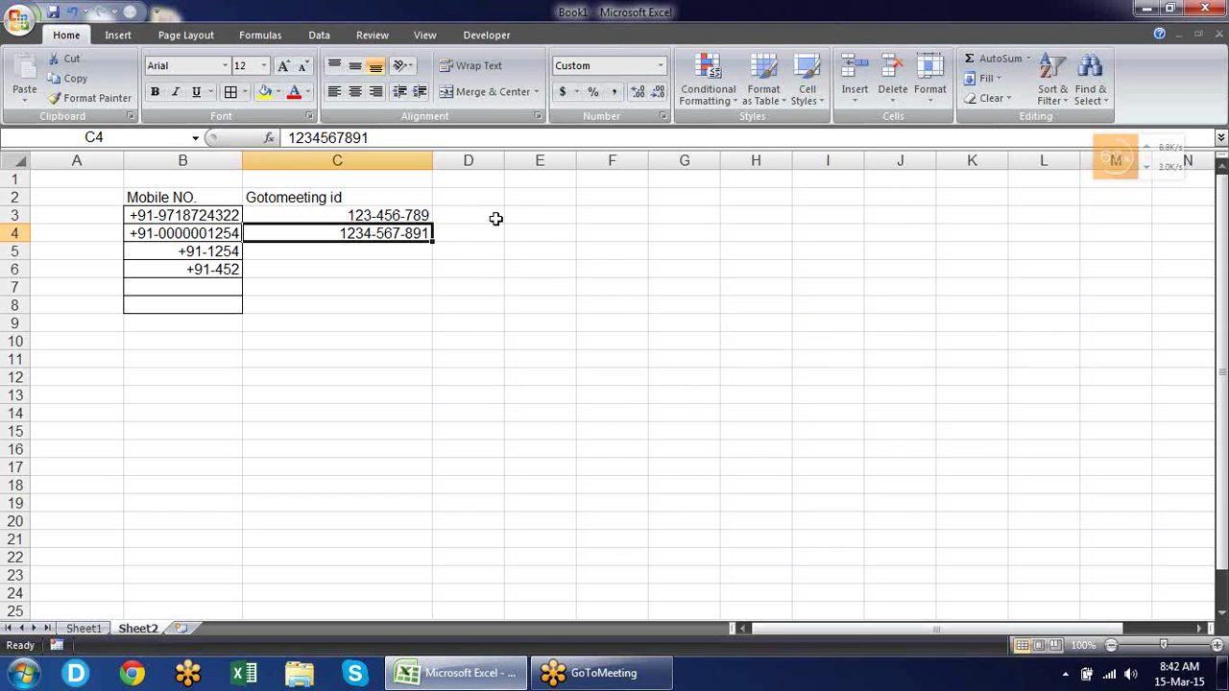
Widen column D and enter 12.3 in D3 and 123.326 in D4.
{"action": "left_click", "coordinate": [494, 216]}
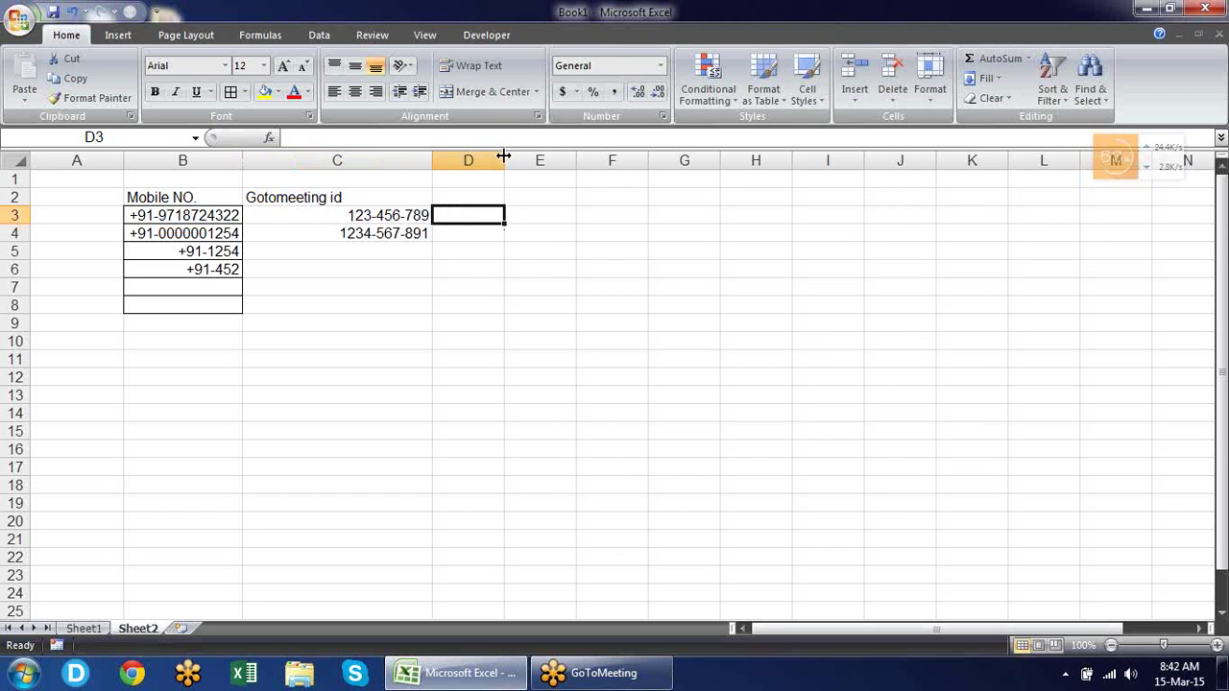
{"action": "left_click_drag", "start_coordinate": [503, 160], "coordinate": [565, 160]}
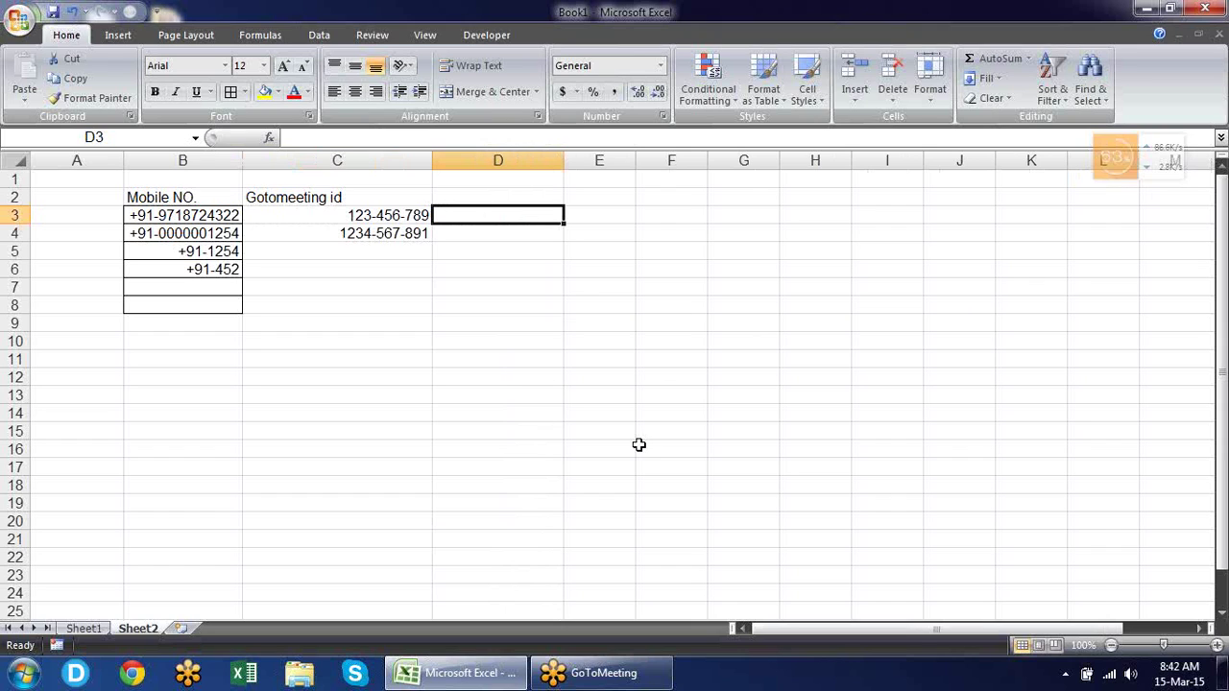
{"action": "type", "text": "12.3"}
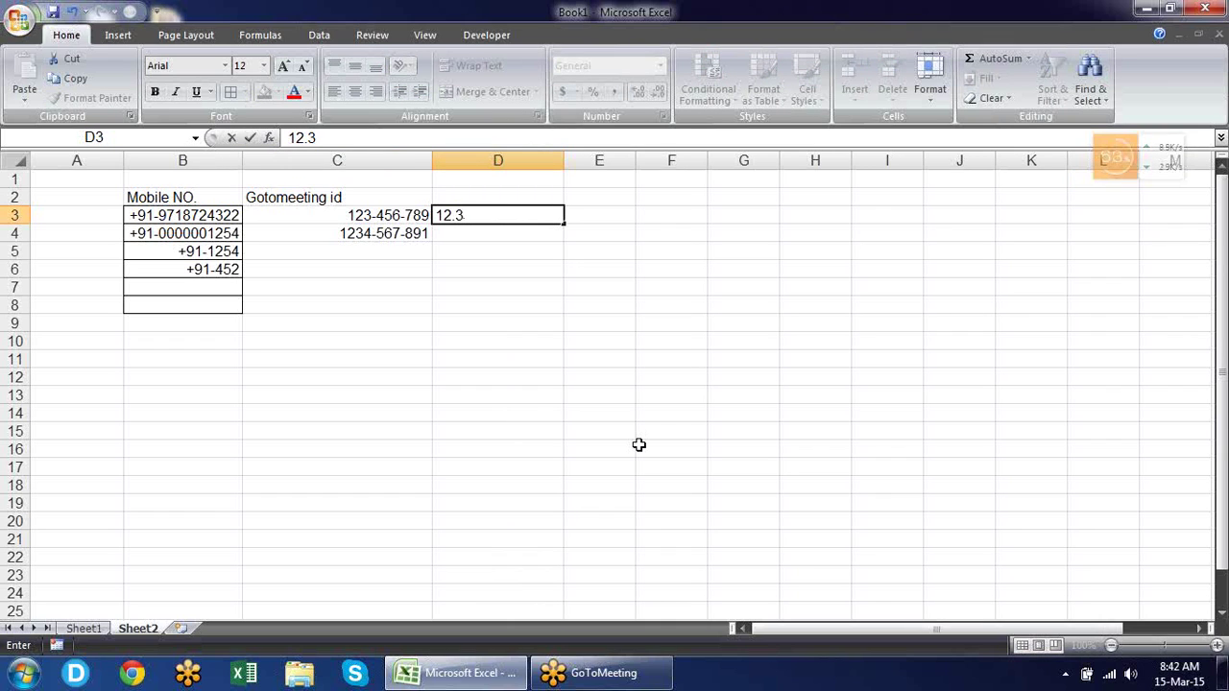
{"action": "key", "text": "Return"}
{"action": "type", "text": "12"}
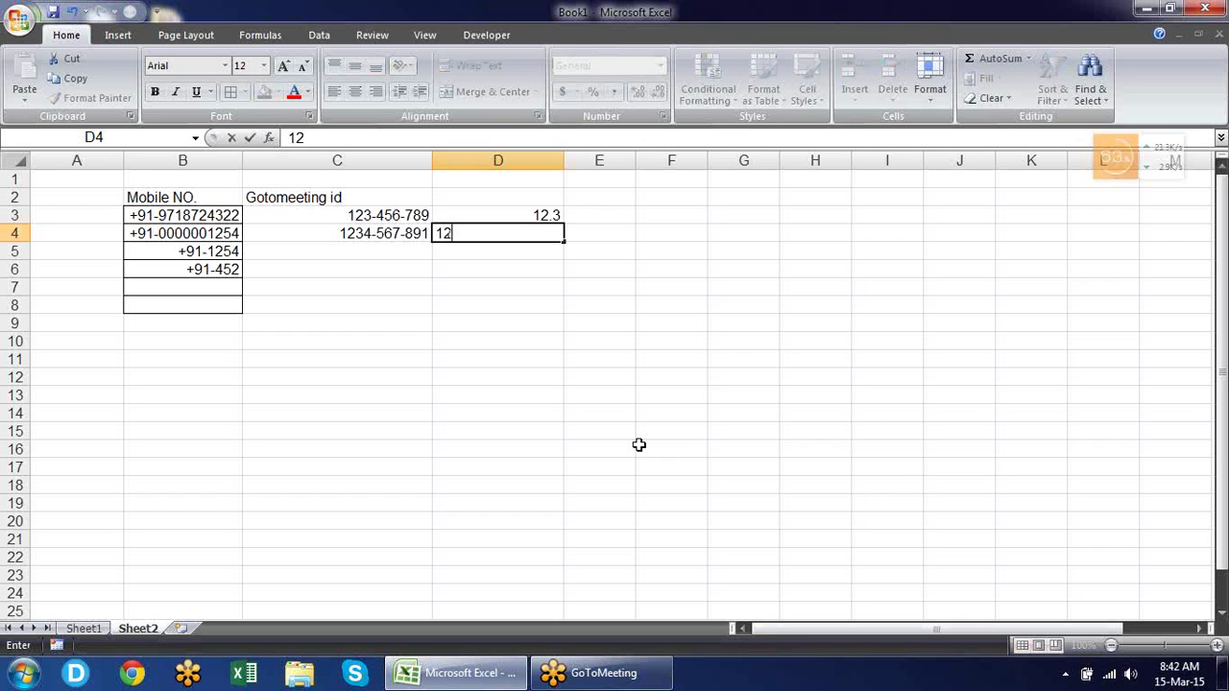
{"action": "type", "text": "3.326"}
{"action": "key", "text": "Return"}
Enter 1.23 in D5 and 1.236 in D6, then select D3:D6.
{"action": "type", "text": "526."}
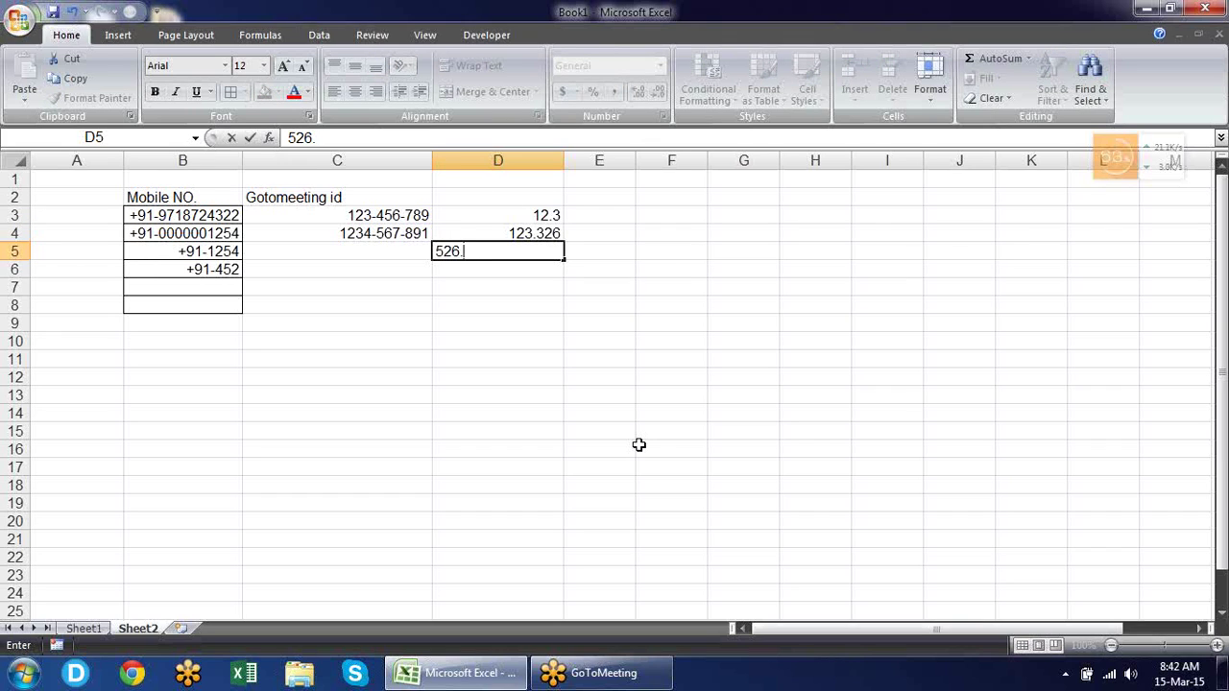
{"action": "key", "text": "BackSpace"}
{"action": "key", "text": "BackSpace"}
{"action": "key", "text": "BackSpace"}
{"action": "key", "text": "BackSpace"}
{"action": "type", "text": "1.23"}
{"action": "key", "text": "Return"}
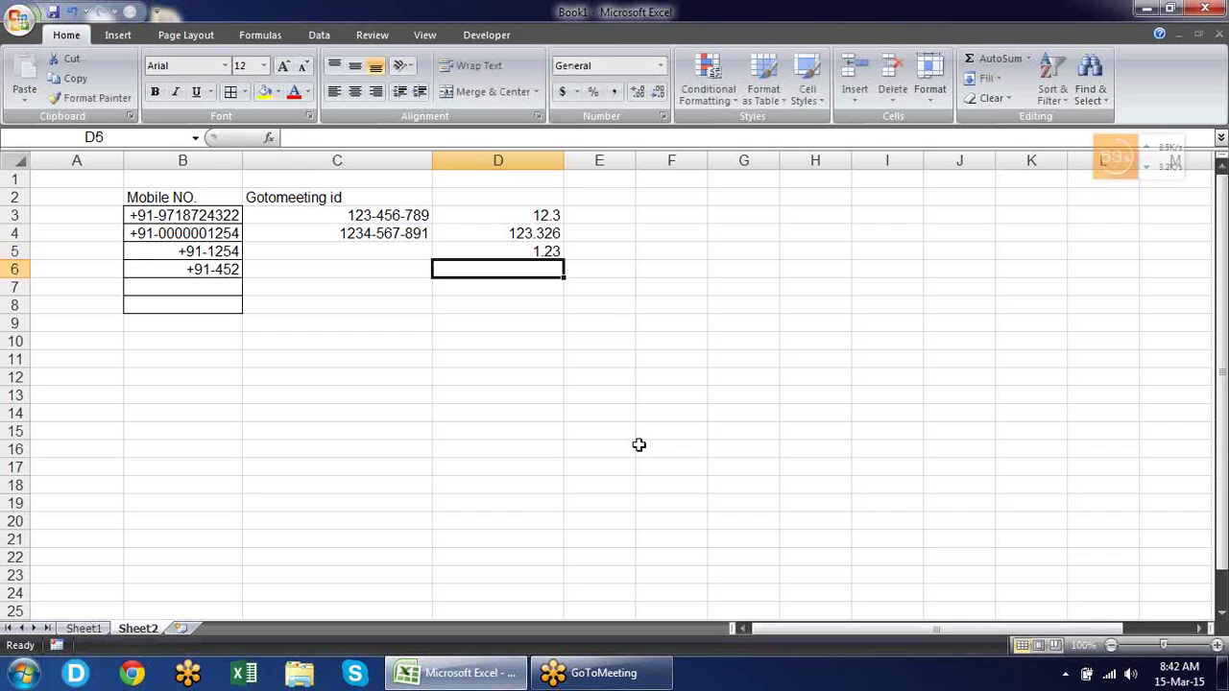
{"action": "type", "text": "1."}
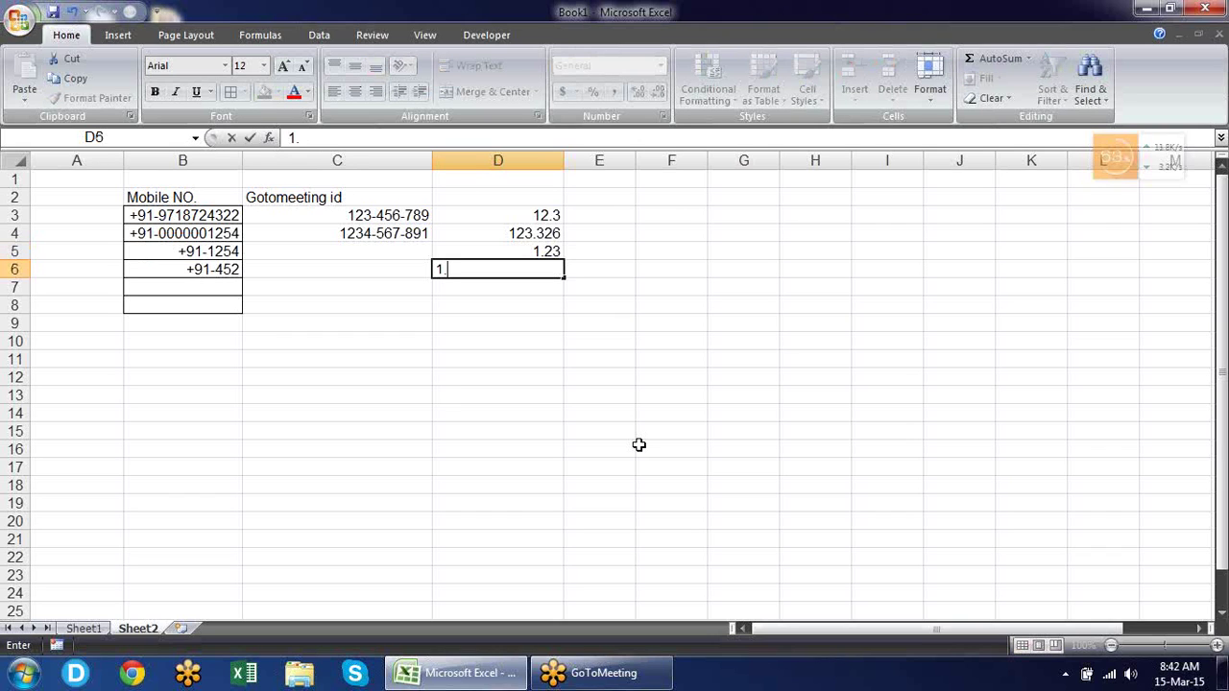
{"action": "type", "text": "236"}
{"action": "key", "text": "Return"}
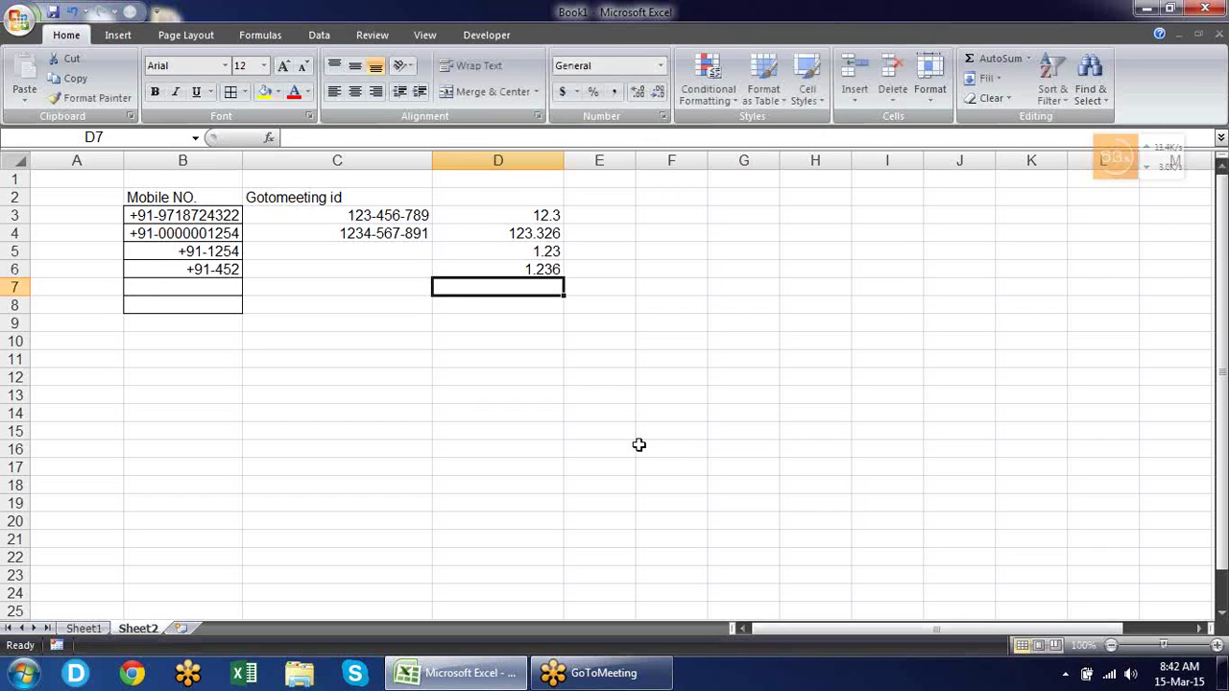
{"action": "key", "text": "Up"}
{"action": "key", "text": "Up"}
{"action": "key", "text": "Up"}
{"action": "key", "text": "Up"}
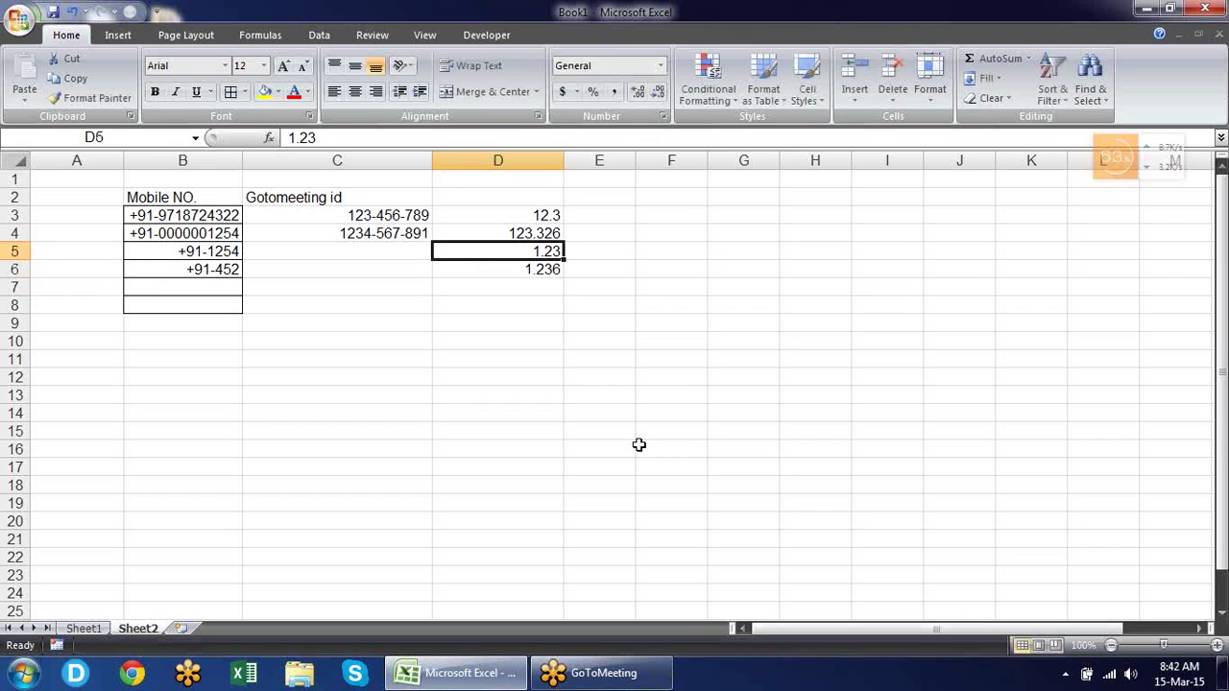
{"action": "key", "text": "shift+Down"}
{"action": "key", "text": "shift+Down"}
{"action": "key", "text": "shift+Down"}
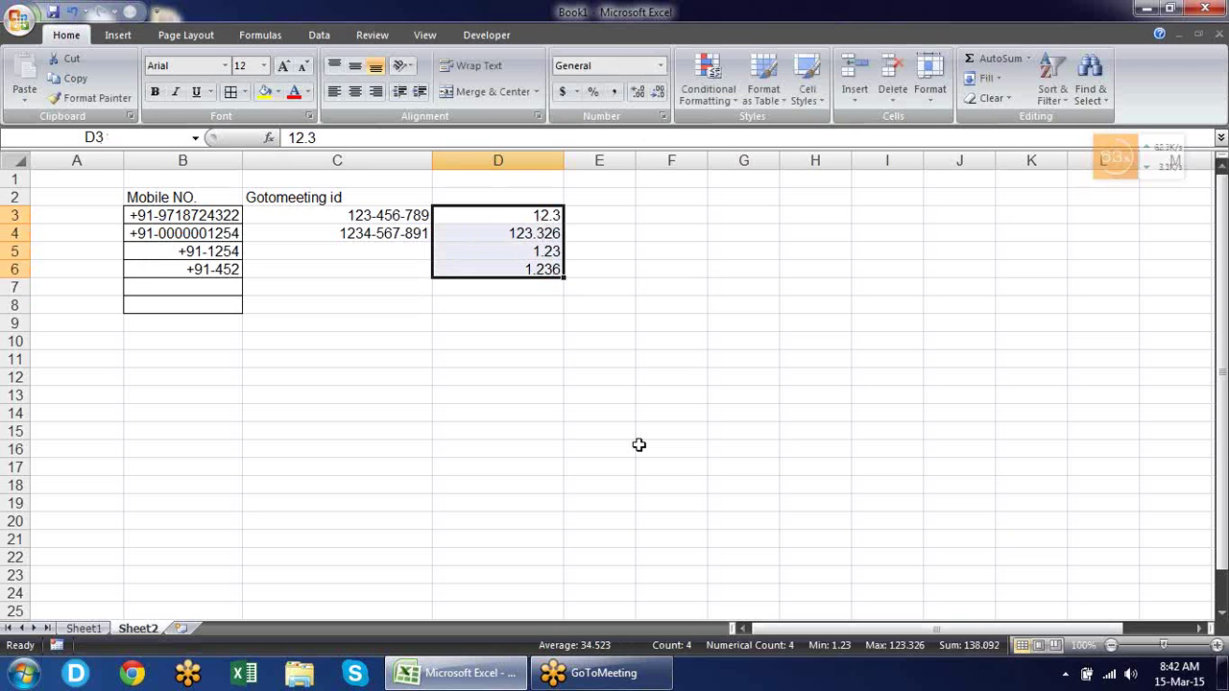
Apply the custom format ???.??? to D3:D6 so the numbers align on the decimal point.
{"action": "key", "text": "ctrl+1"}
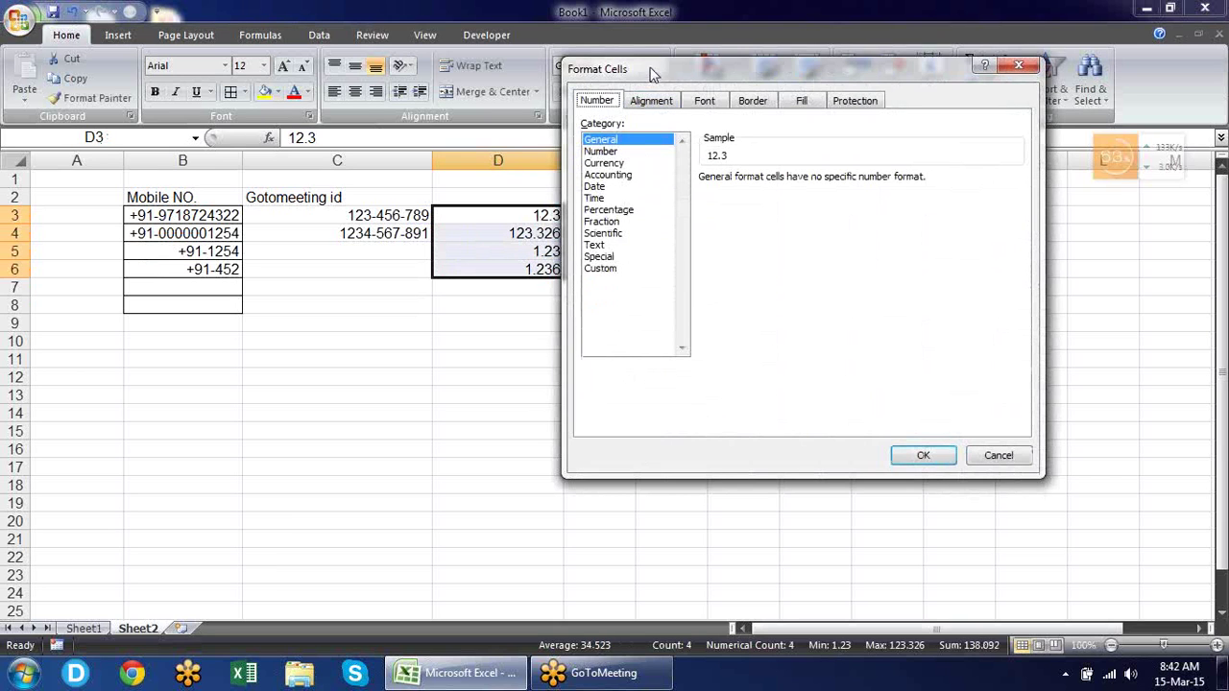
{"action": "left_click_drag", "start_coordinate": [689, 74], "coordinate": [802, 120]}
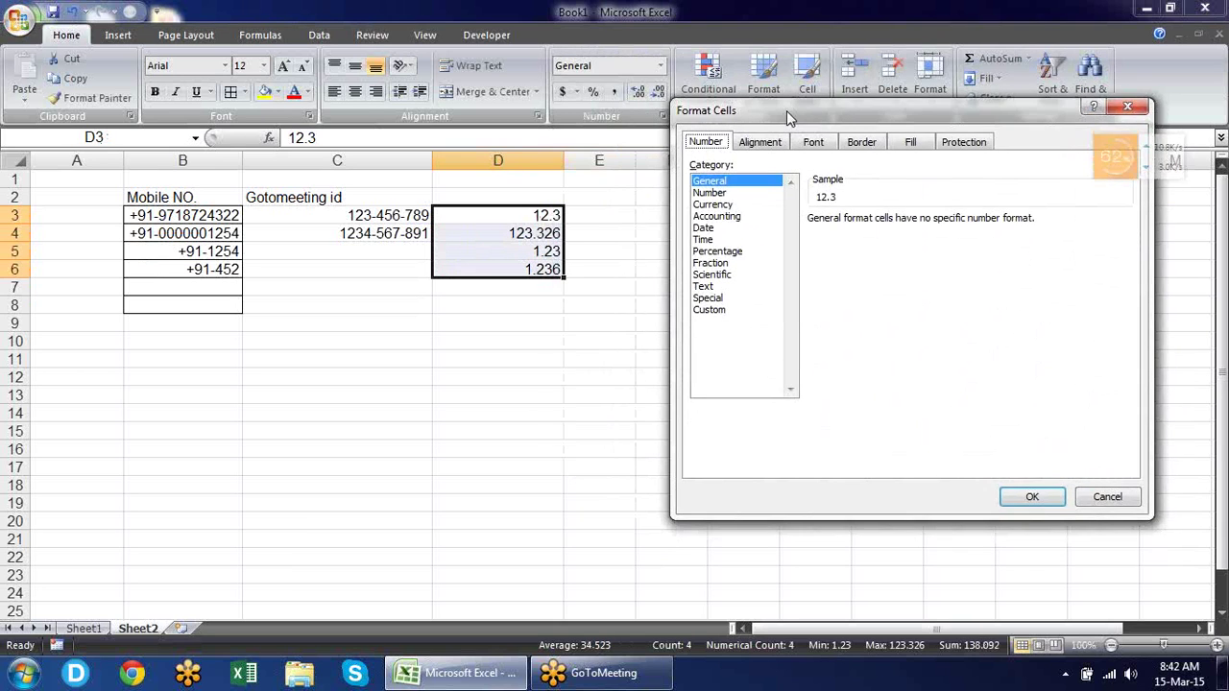
{"action": "left_click", "coordinate": [712, 309]}
{"action": "double_click", "coordinate": [903, 235]}
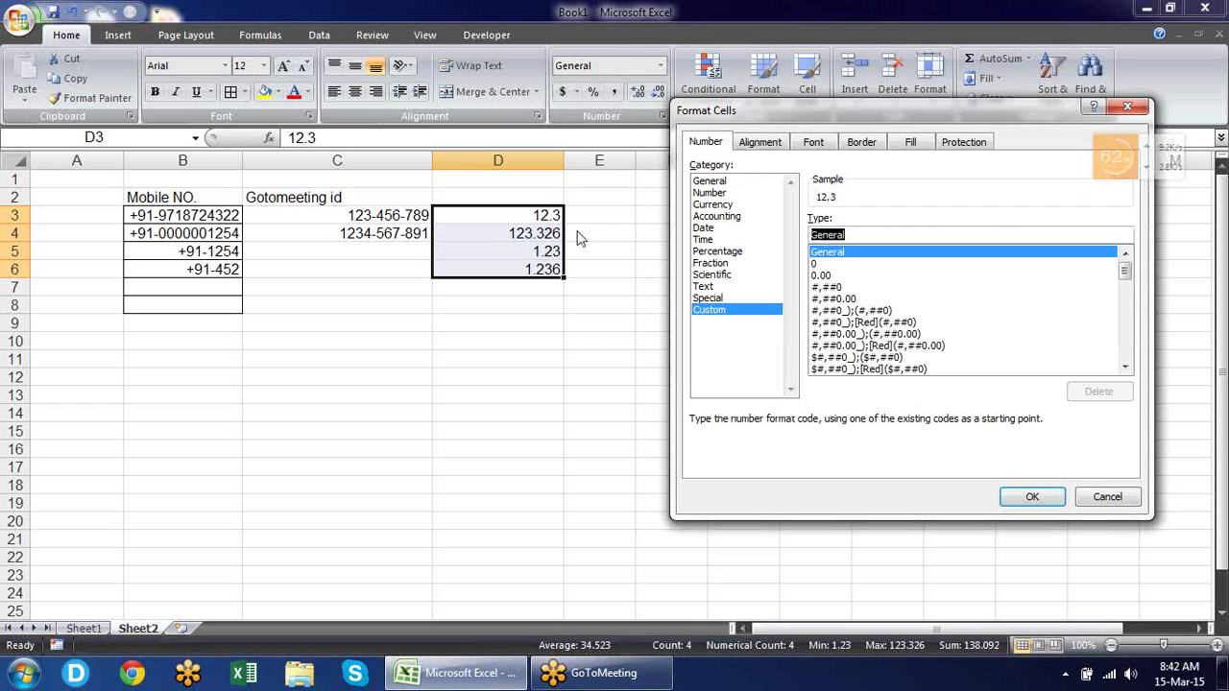
{"action": "type", "text": "??"}
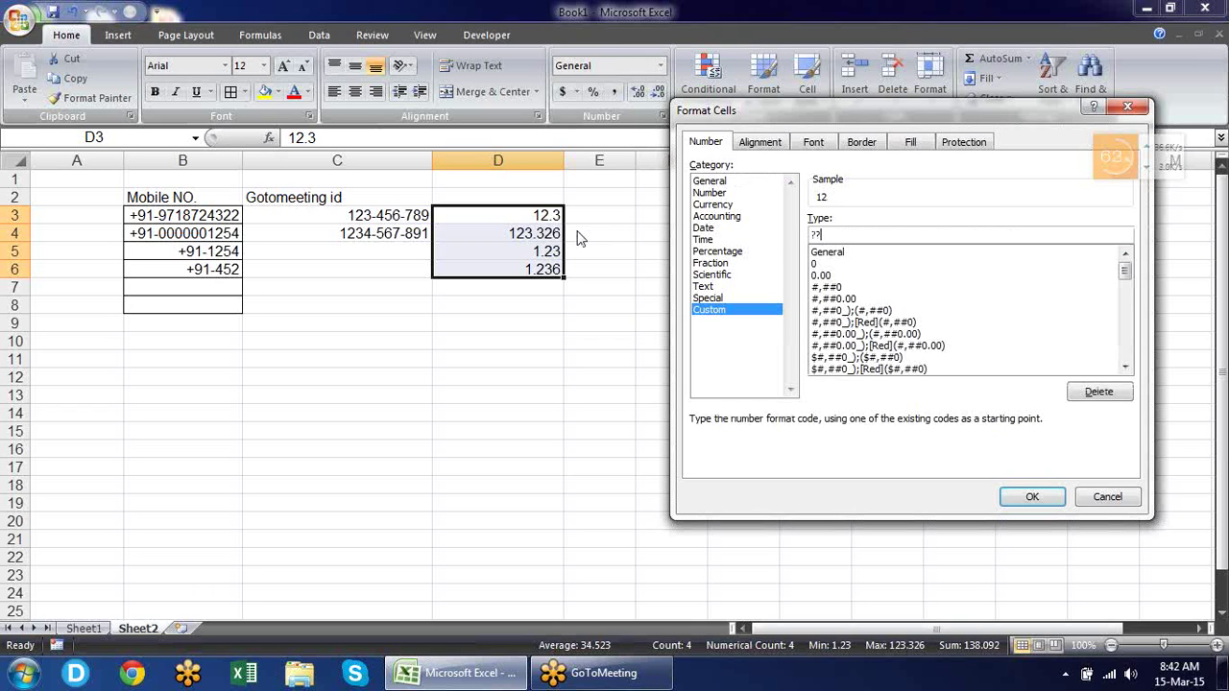
{"action": "type", "text": "?"}
{"action": "type", "text": ".????."}
{"action": "key", "text": "BackSpace"}
{"action": "key", "text": "BackSpace"}
{"action": "left_click", "coordinate": [1033, 498]}
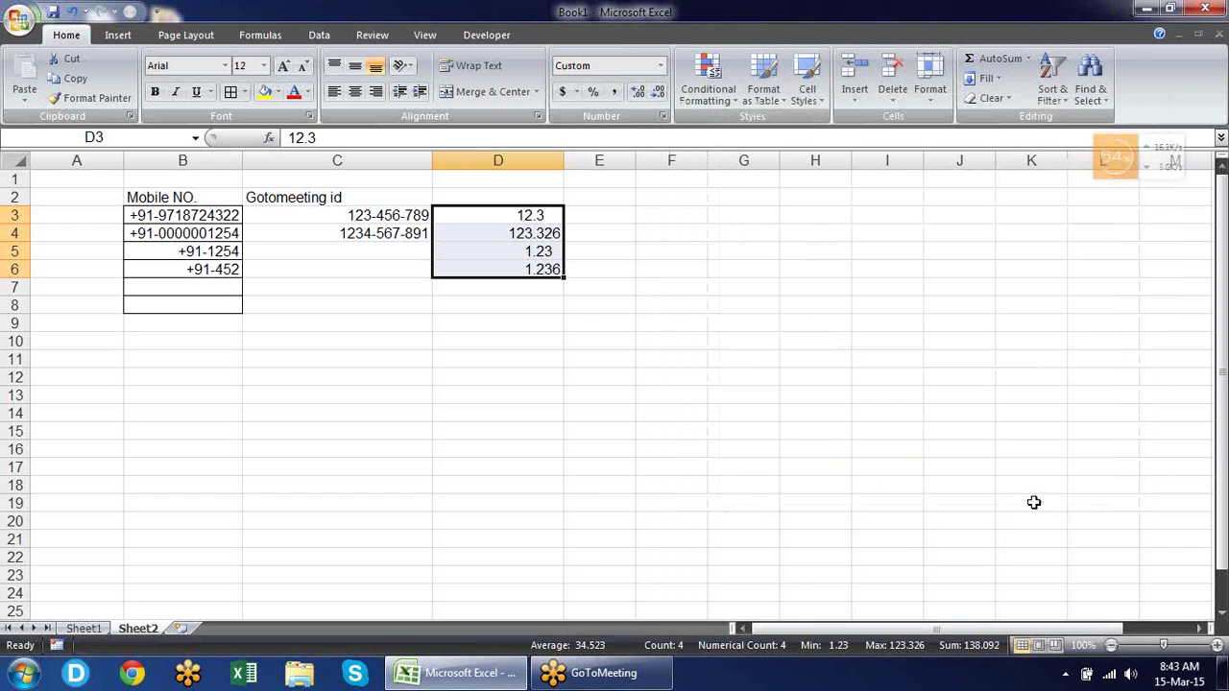
Select D3 and nearby empty cells to check the decimal-aligned values.
{"action": "left_click", "coordinate": [630, 304]}
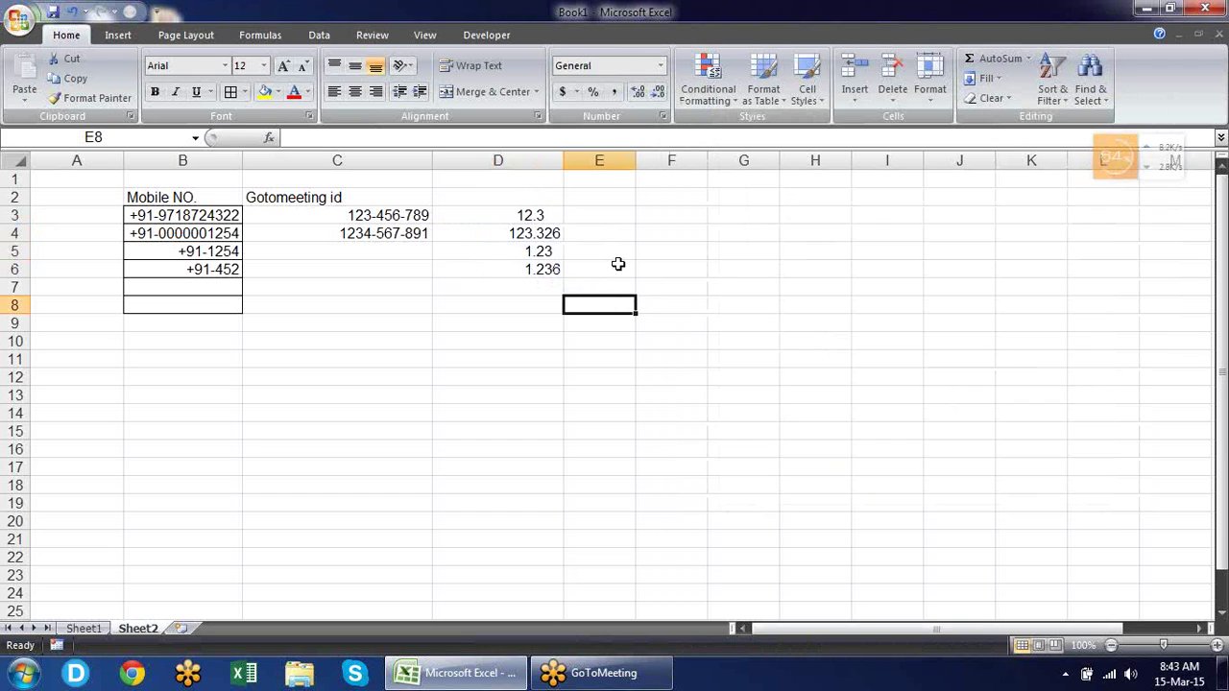
{"action": "left_click", "coordinate": [549, 209]}
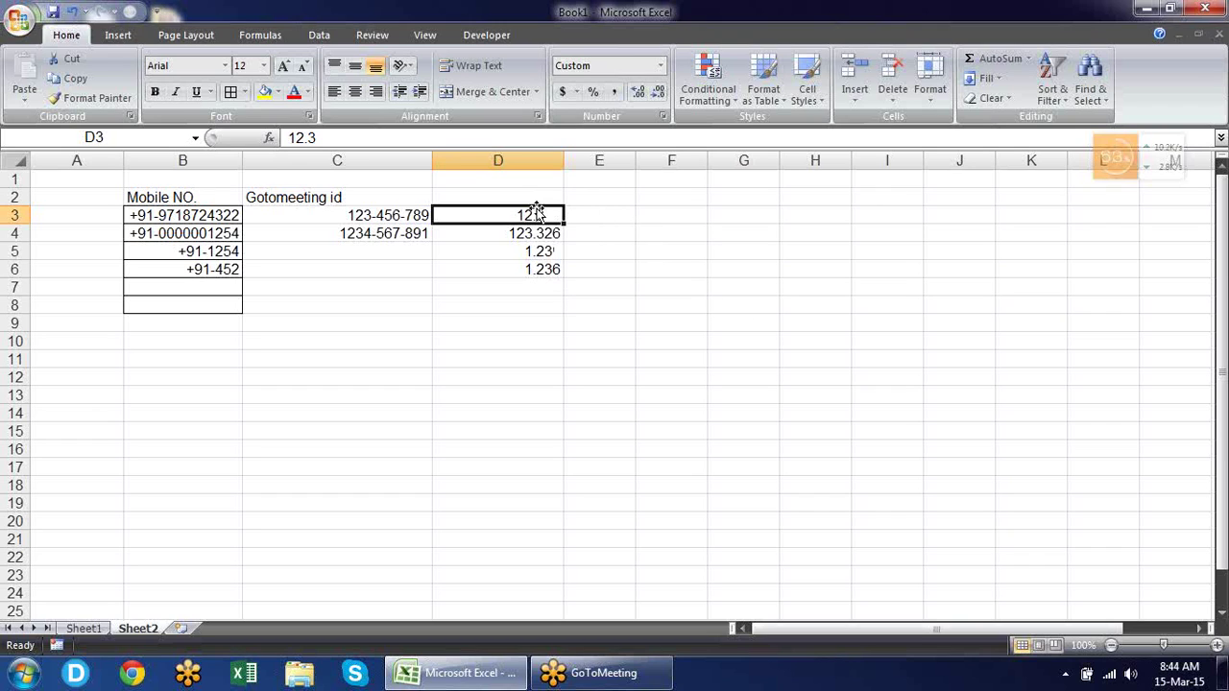
{"action": "left_click", "coordinate": [611, 210]}
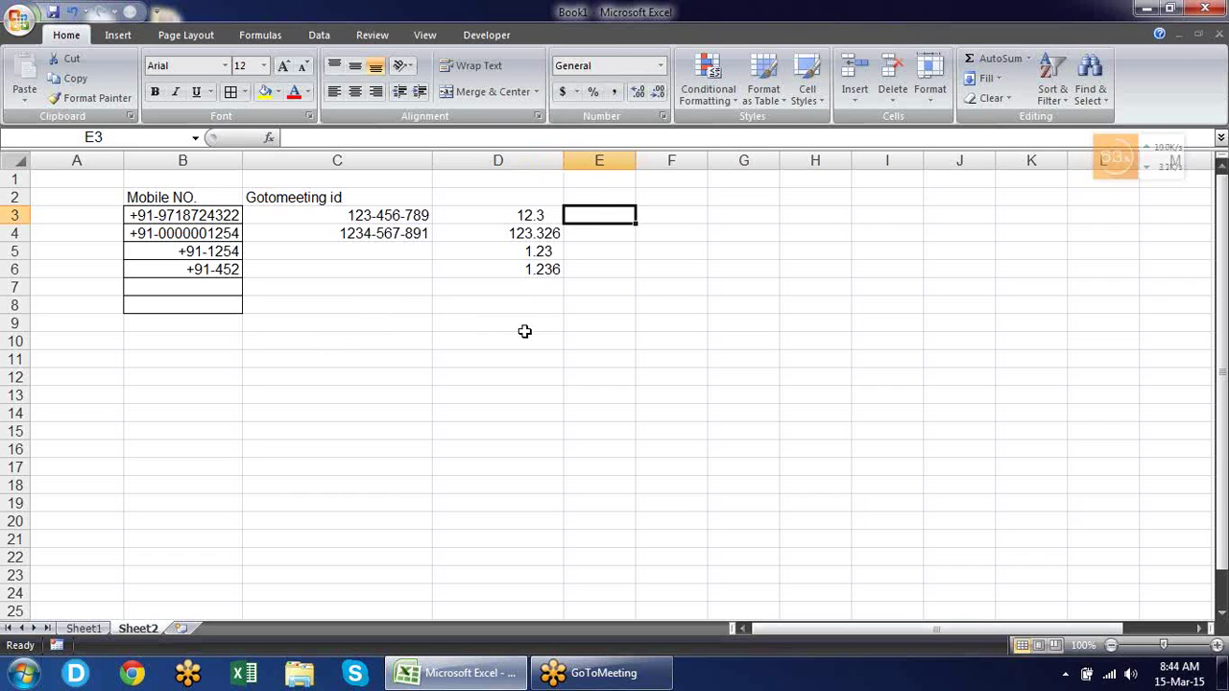
Enter the date 15-03-2015 into C9 with Ctrl+;.
{"action": "left_click", "coordinate": [413, 325]}
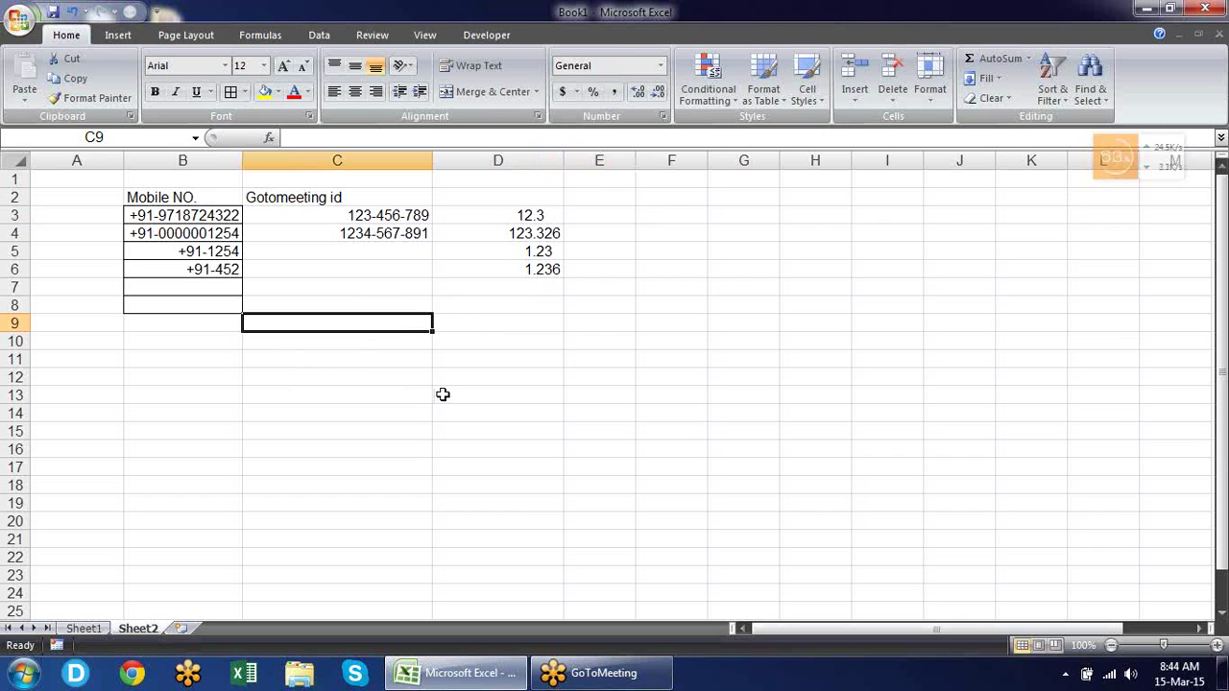
{"action": "key", "text": "ctrl+semicolon"}
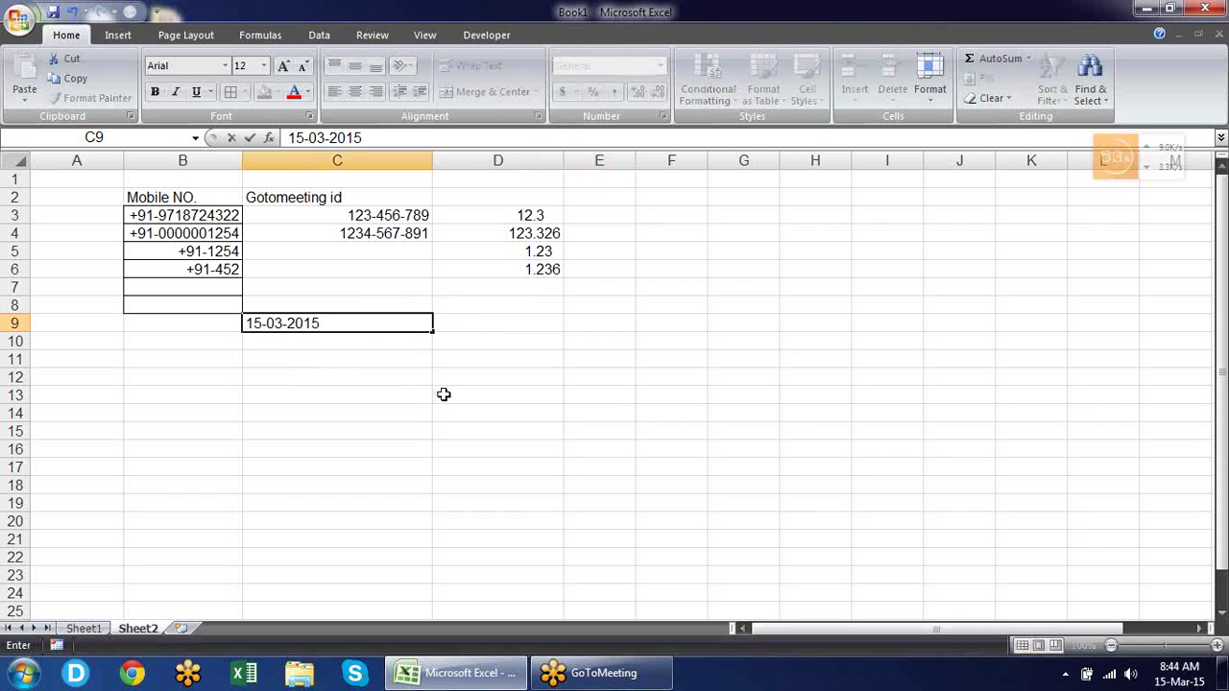
{"action": "key", "text": "Return"}
{"action": "key", "text": "Up"}
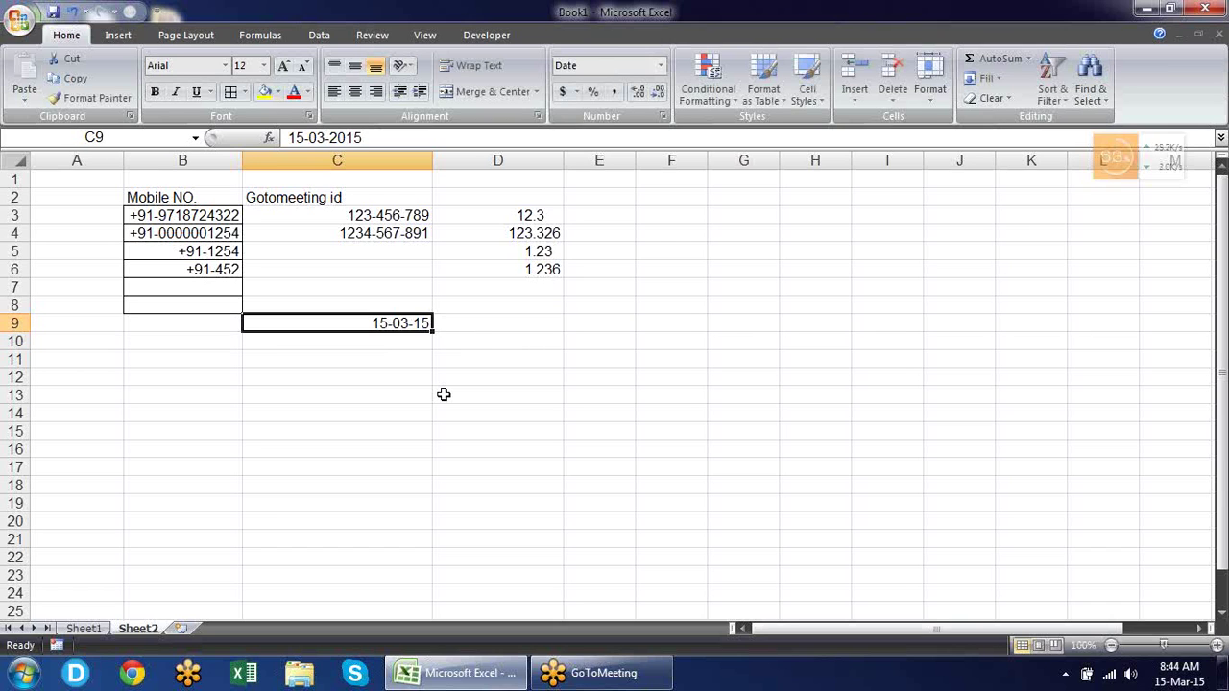
Start a custom format for C9, replacing the dd-mm-yy code with d.
{"action": "key", "text": "ctrl+1"}
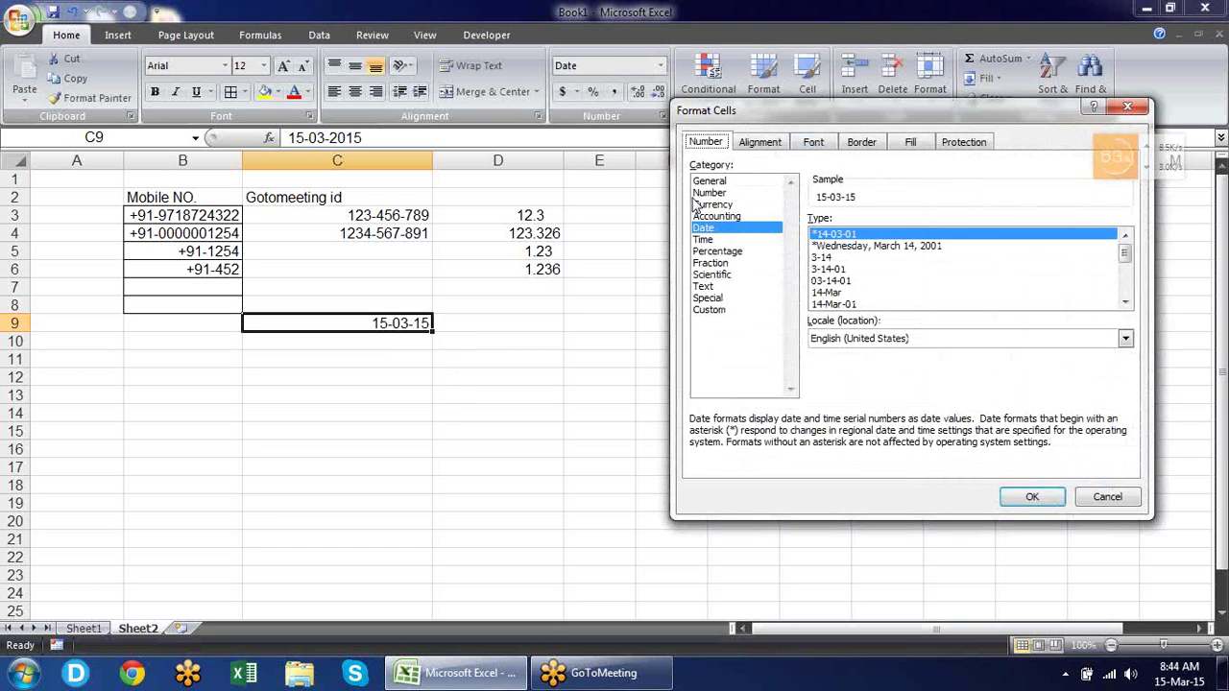
{"action": "left_click", "coordinate": [732, 309]}
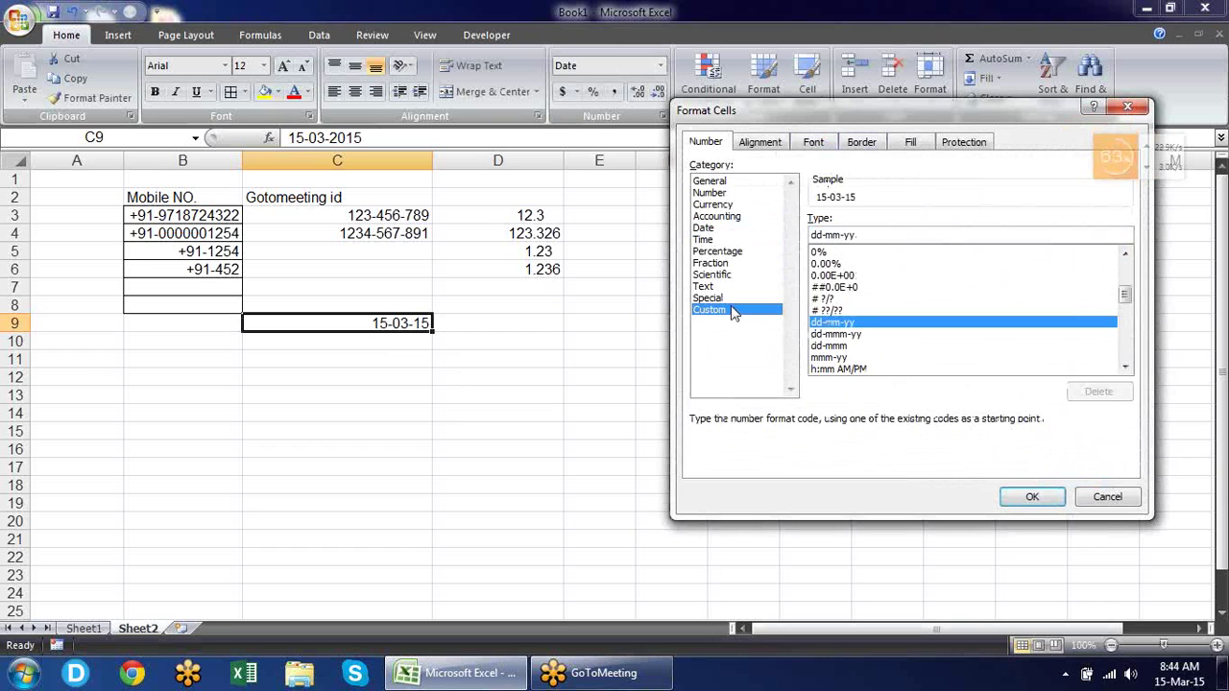
{"action": "left_click_drag", "start_coordinate": [800, 108], "coordinate": [737, 73]}
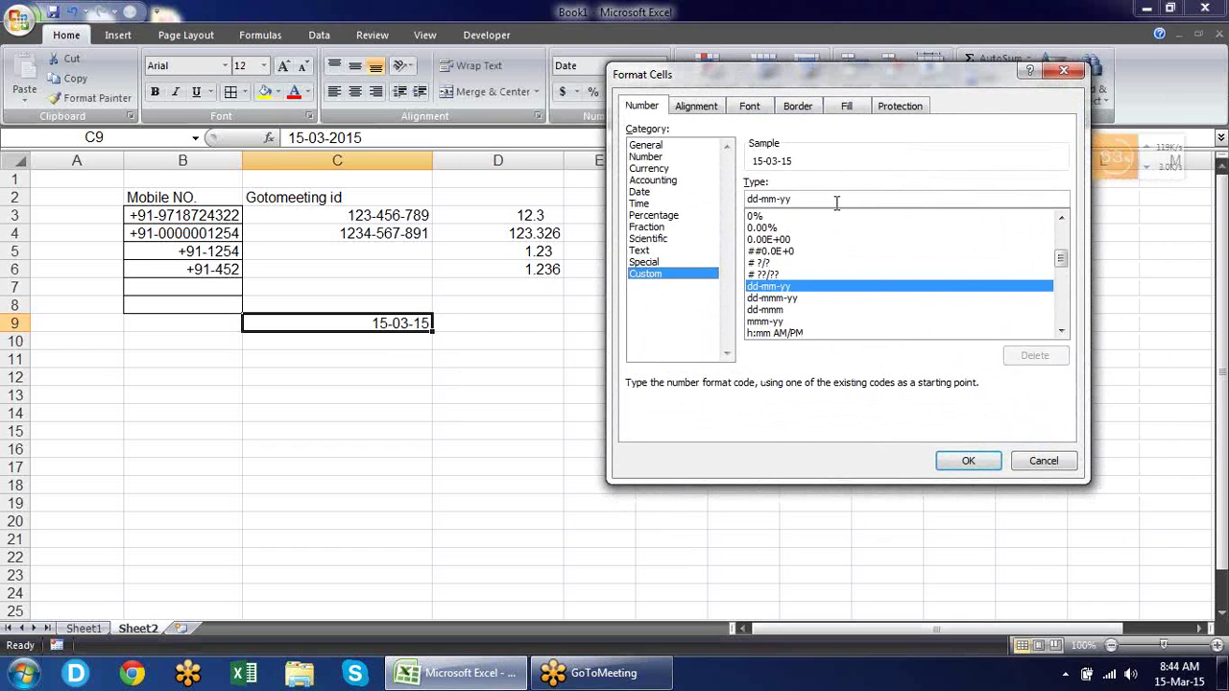
{"action": "left_click_drag", "start_coordinate": [831, 199], "coordinate": [451, 206]}
{"action": "type", "text": "d"}
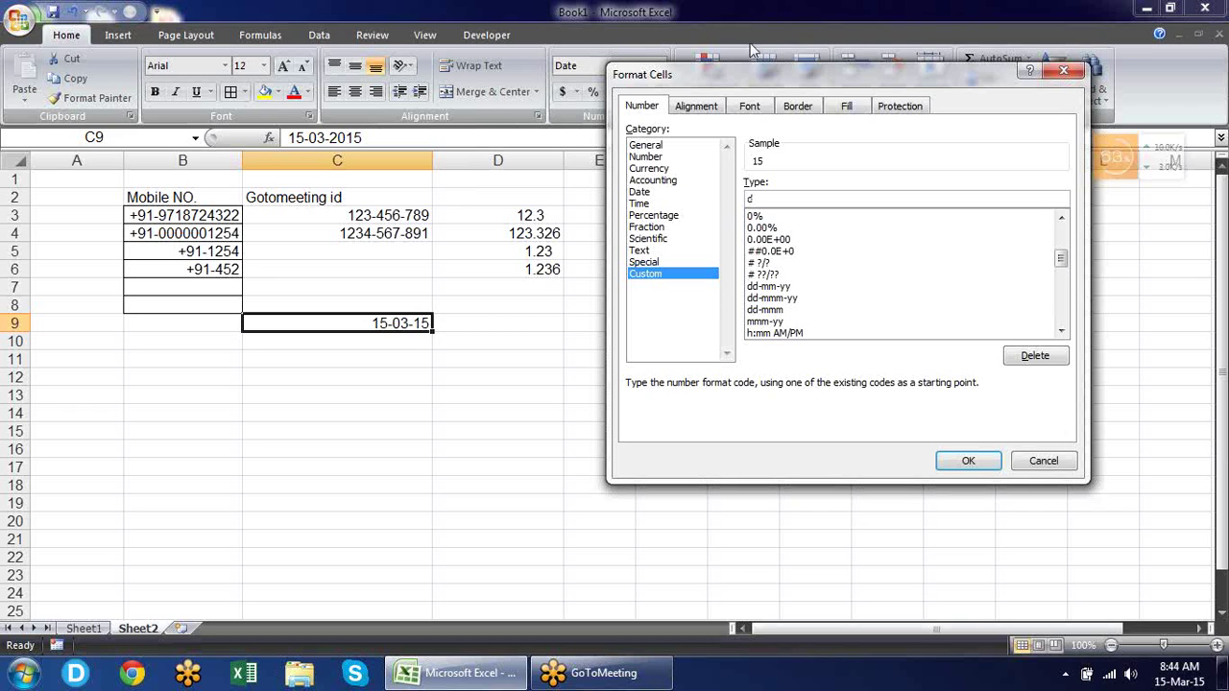
{"action": "left_click_drag", "start_coordinate": [806, 79], "coordinate": [703, 88]}
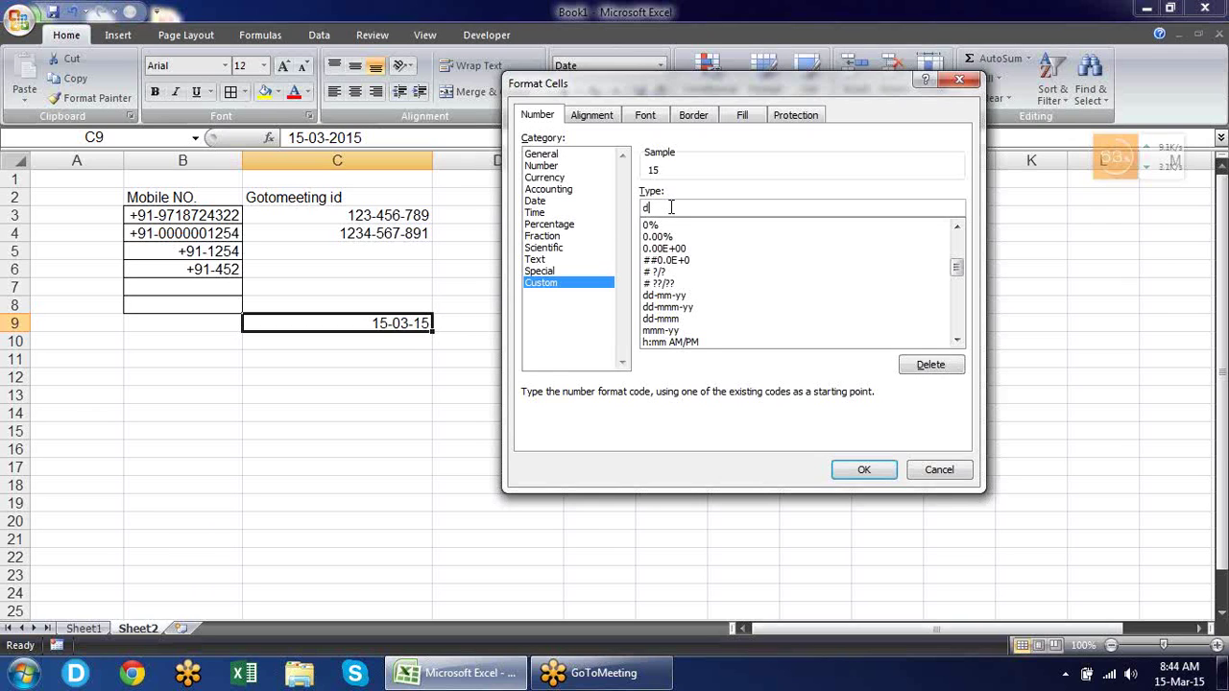
Preview day codes up to dddd (Sun, Sunday) in the custom Type, then try mmmmm.
{"action": "type", "text": "d"}
{"action": "type", "text": "-"}
{"action": "type", "text": "d"}
{"action": "type", "text": "d"}
{"action": "key", "text": "BackSpace"}
{"action": "key", "text": "BackSpace"}
{"action": "key", "text": "BackSpace"}
{"action": "key", "text": "BackSpace"}
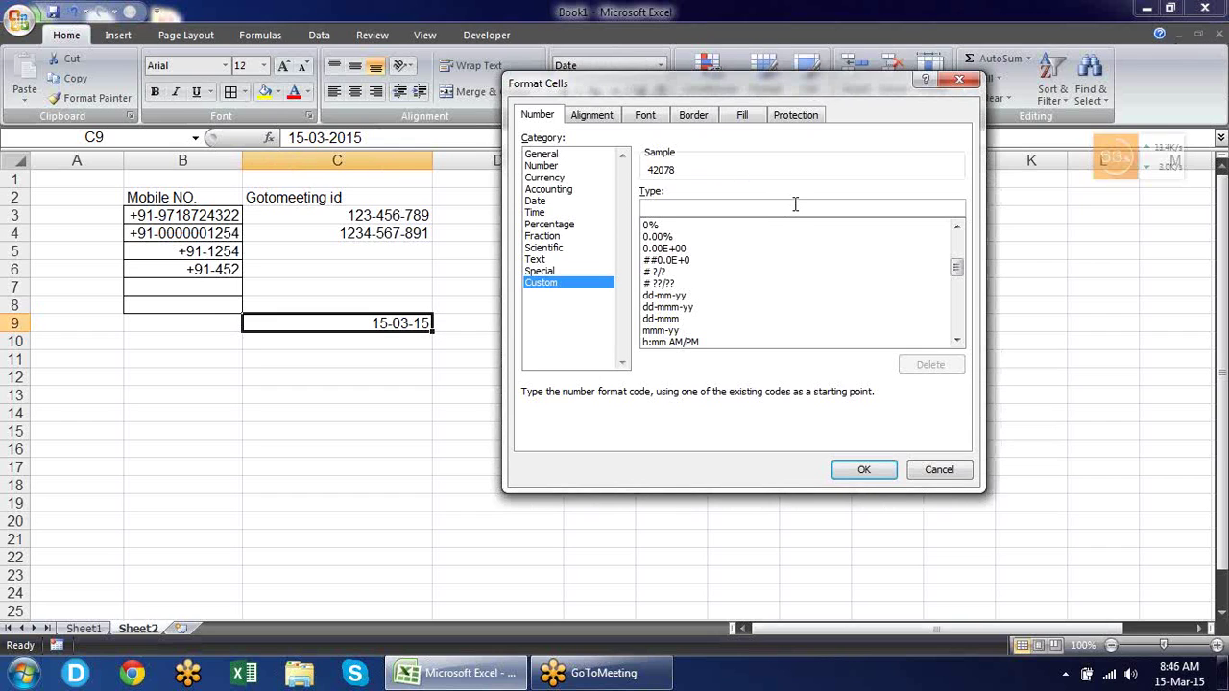
{"action": "type", "text": "m"}
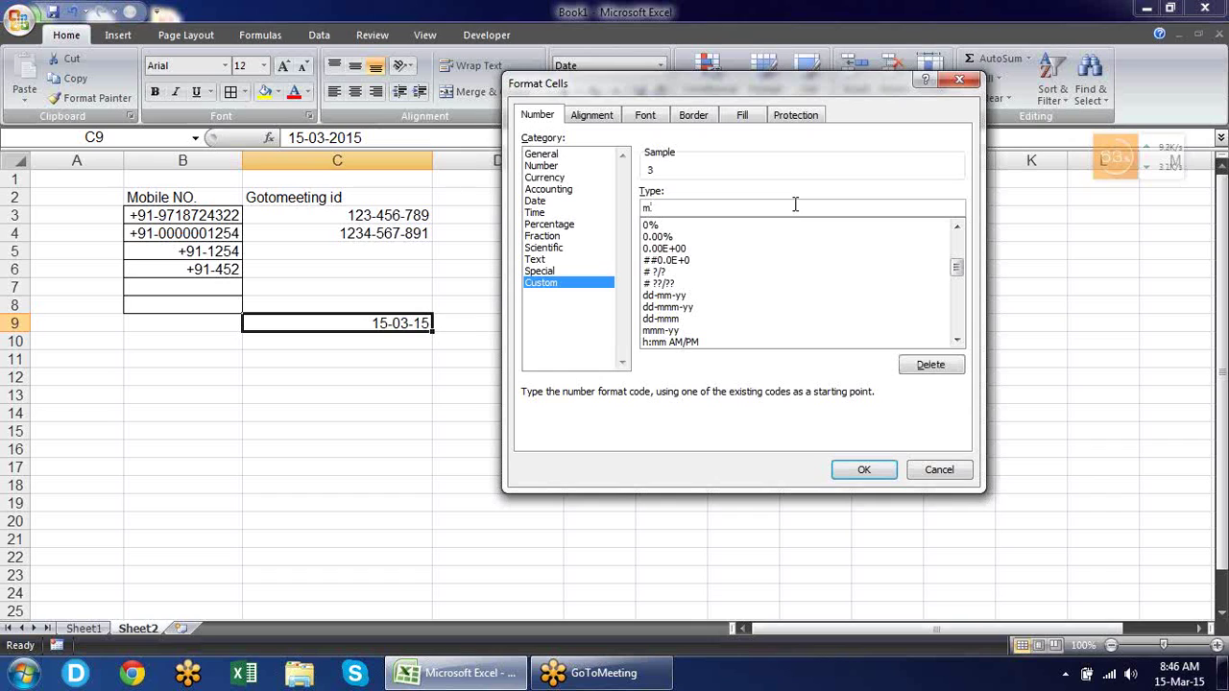
{"action": "type", "text": "mmmm"}
Try yyyy, then apply dddd,mmm-dd,yyyy-dd so C9 shows Sunday,Mar-15,2015-15.
{"action": "key", "text": "BackSpace"}
{"action": "key", "text": "BackSpace"}
{"action": "key", "text": "BackSpace"}
{"action": "key", "text": "BackSpace"}
{"action": "key", "text": "BackSpace"}
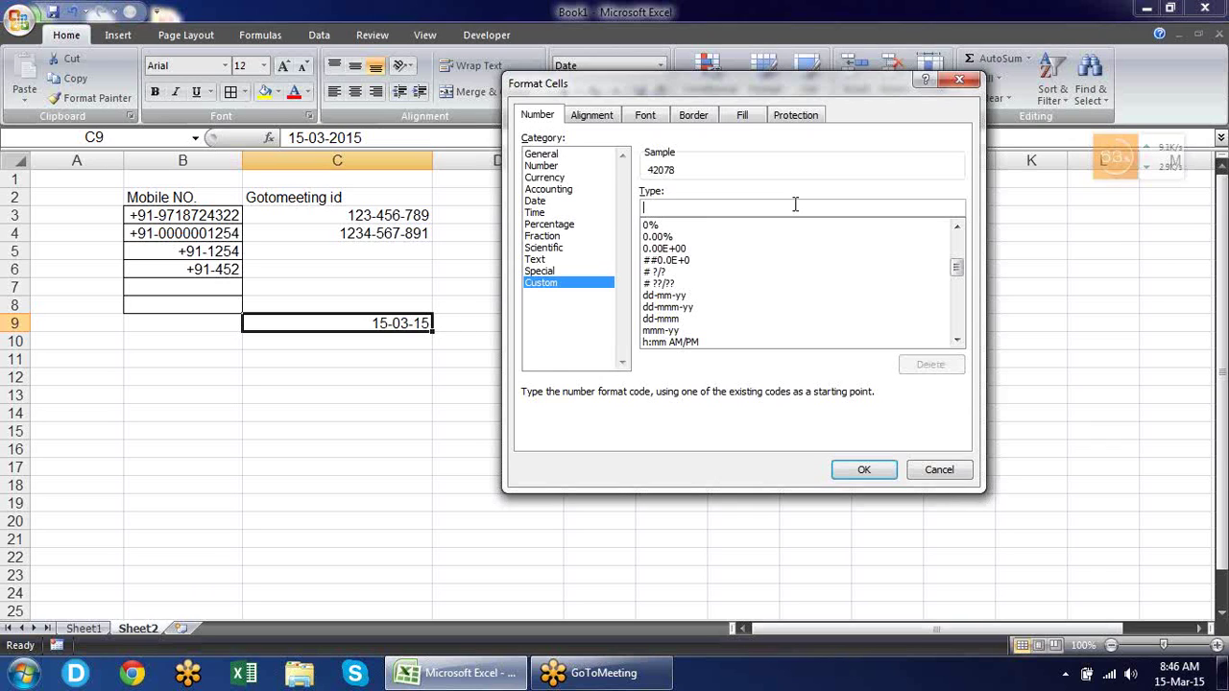
{"action": "type", "text": "yy"}
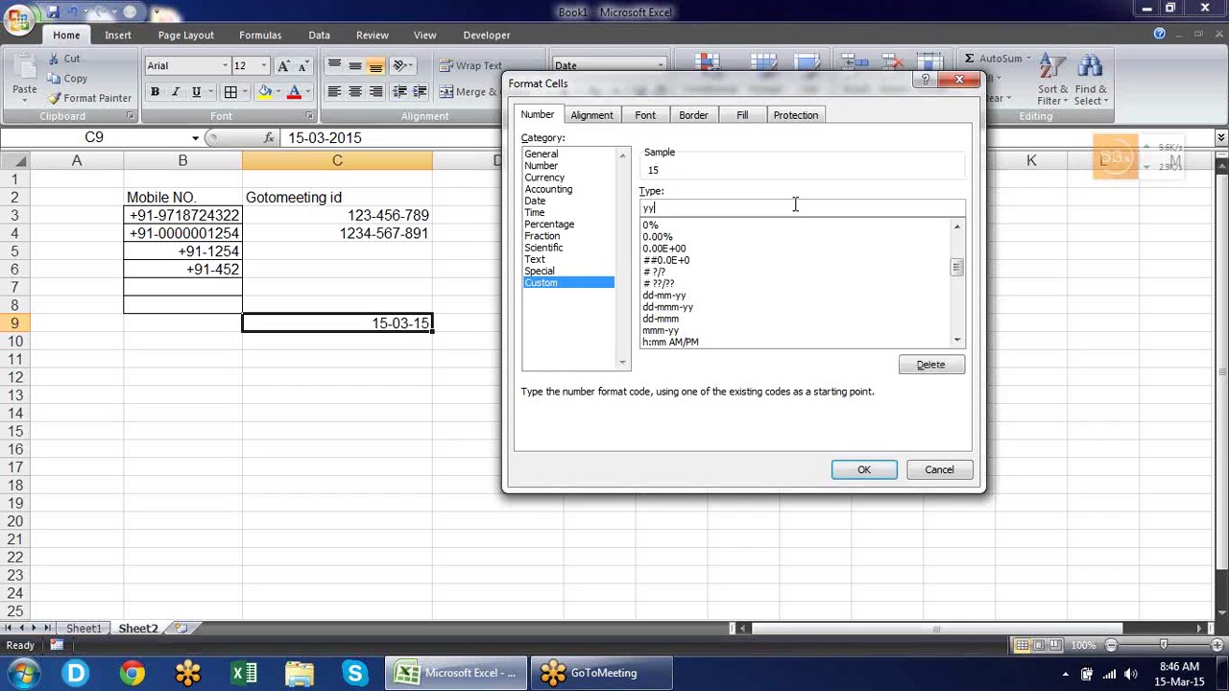
{"action": "type", "text": "yy"}
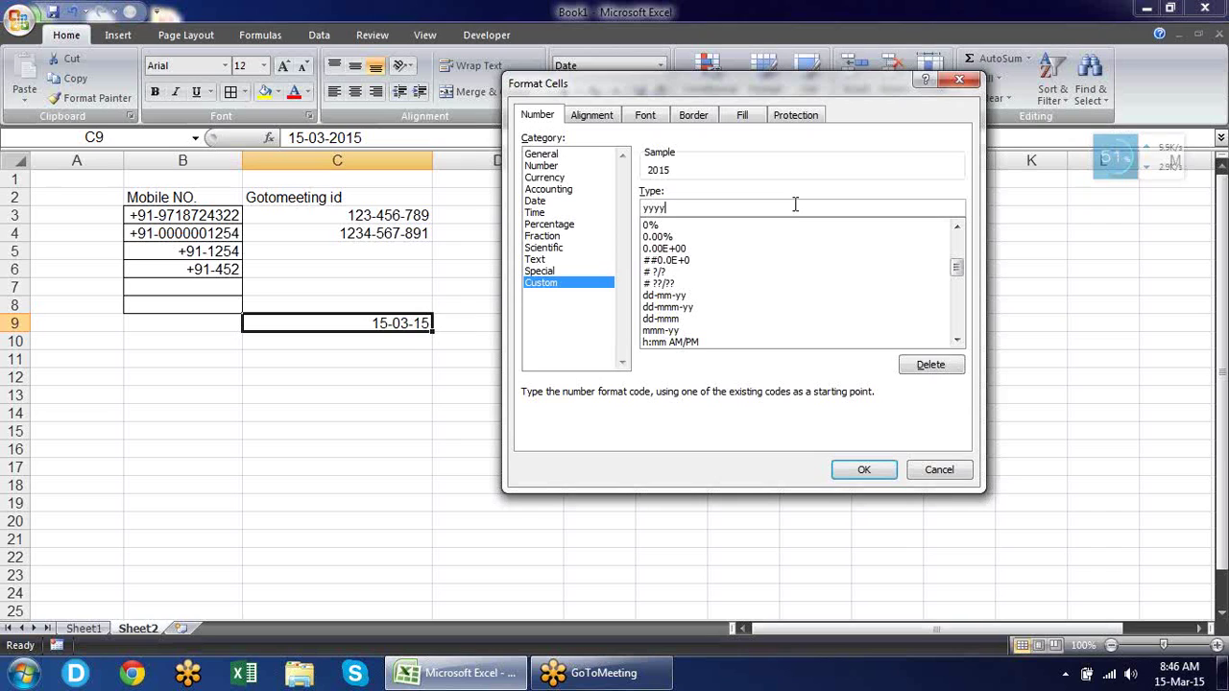
{"action": "key", "text": "BackSpace"}
{"action": "key", "text": "BackSpace"}
{"action": "key", "text": "BackSpace"}
{"action": "key", "text": "BackSpace"}
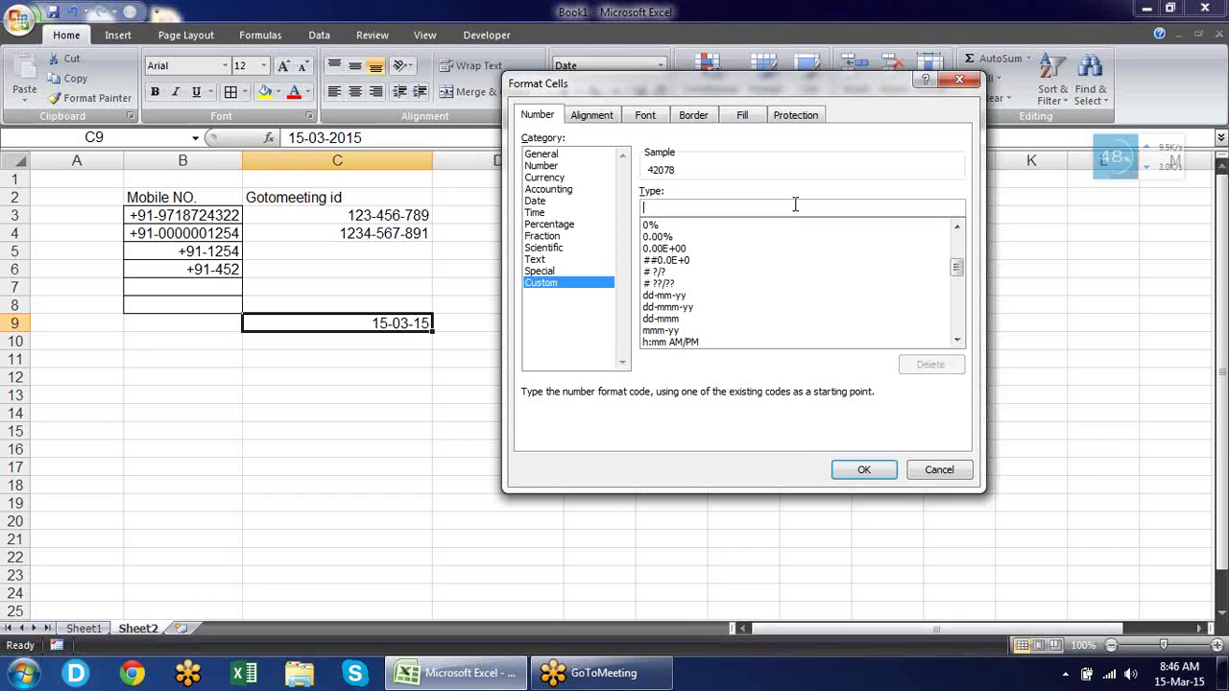
{"action": "type", "text": "d"}
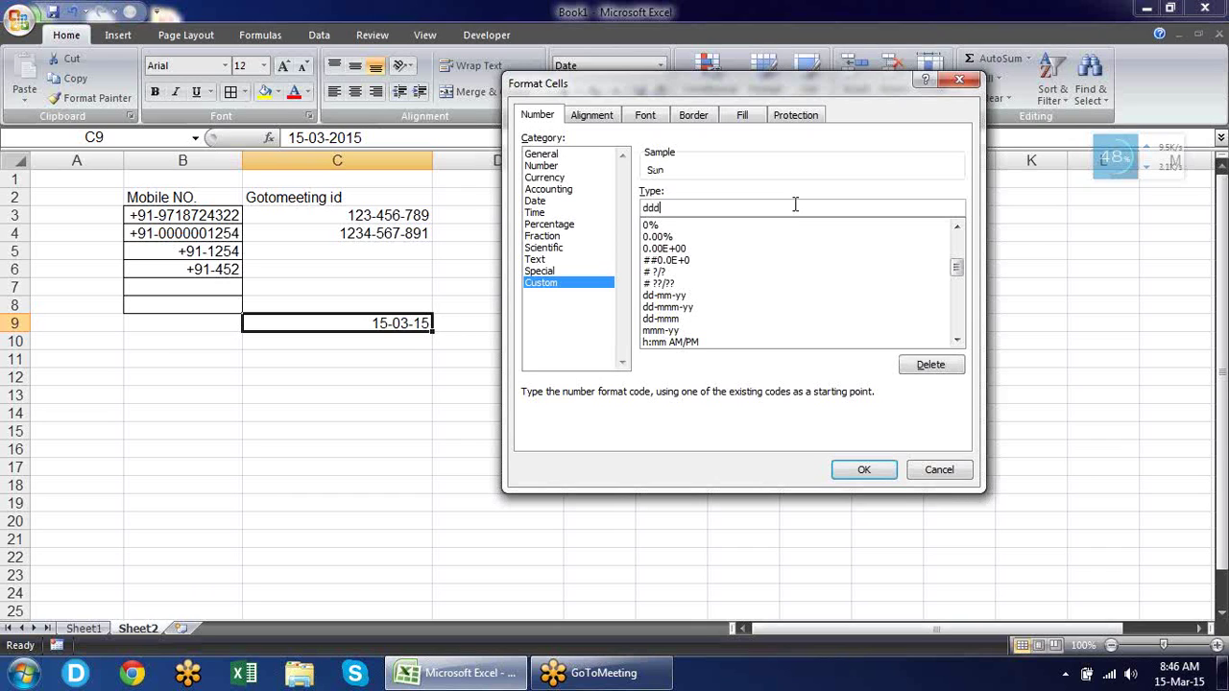
{"action": "type", "text": "d"}
{"action": "type", "text": ",mmm"}
{"action": "type", "text": "dd,"}
{"action": "type", "text": "yy"}
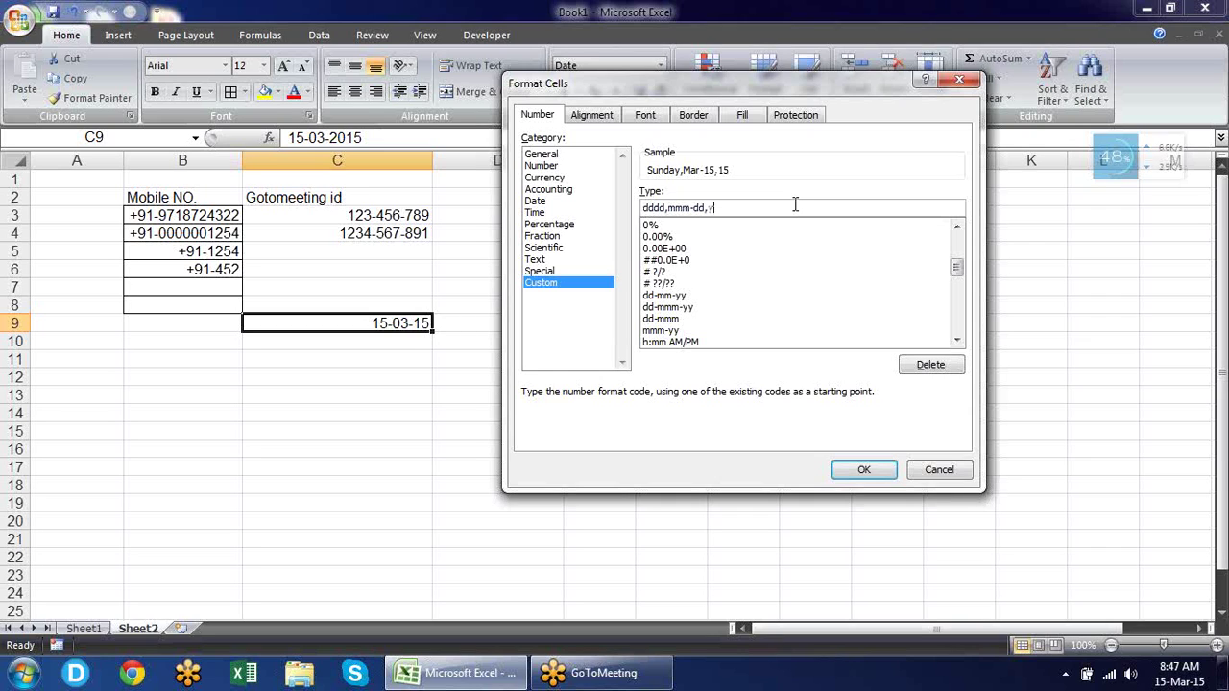
{"action": "type", "text": "yy"}
{"action": "type", "text": "-dd"}
{"action": "left_click", "coordinate": [865, 474]}
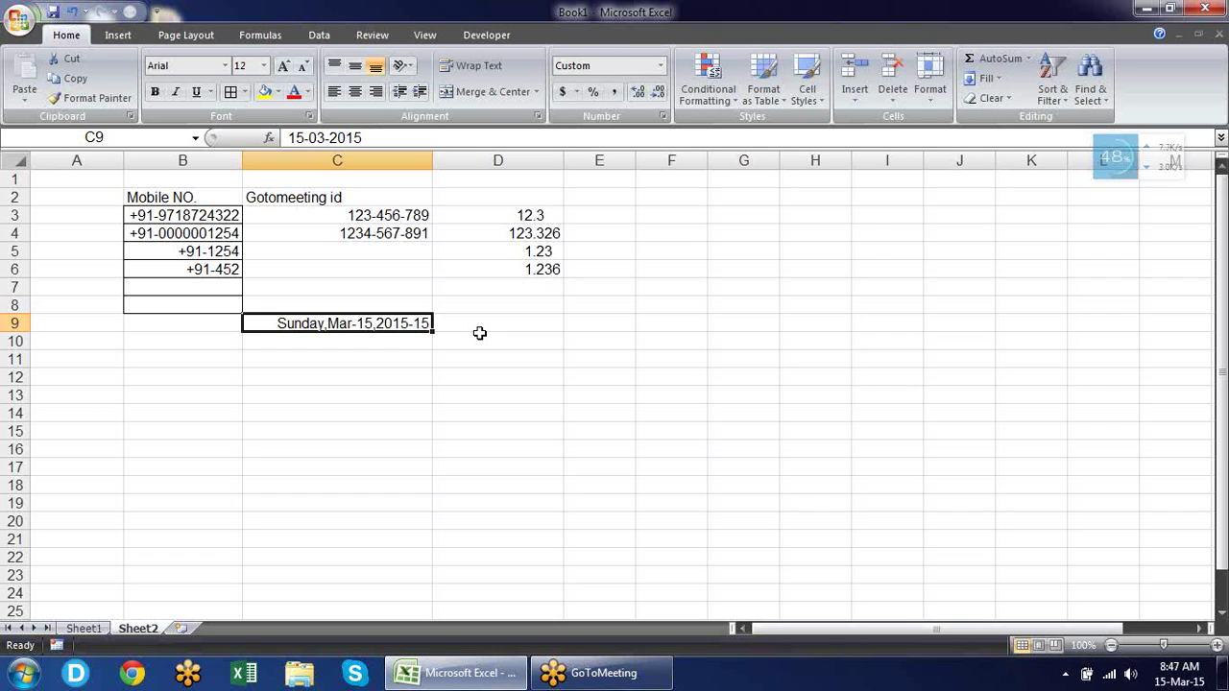
{"action": "left_click", "coordinate": [599, 322]}
Insert the current time into E9 with Ctrl+Shift+;.
{"action": "type", "text": "15-03-2015"}
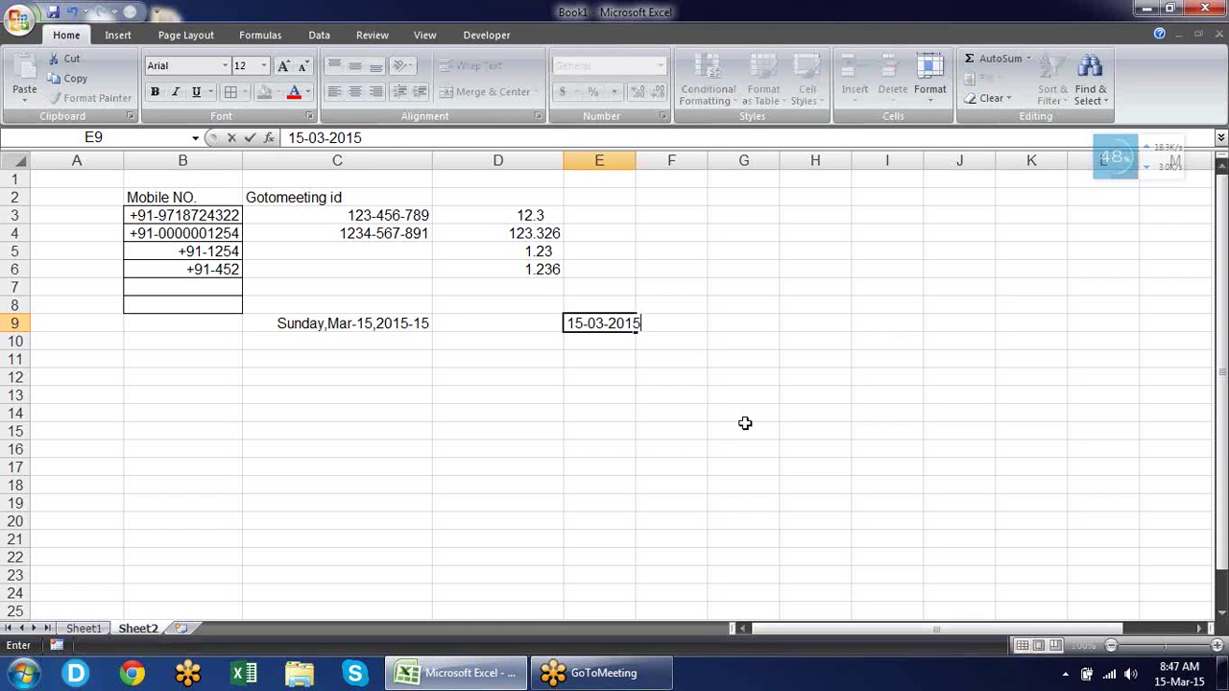
{"action": "key", "text": "Escape"}
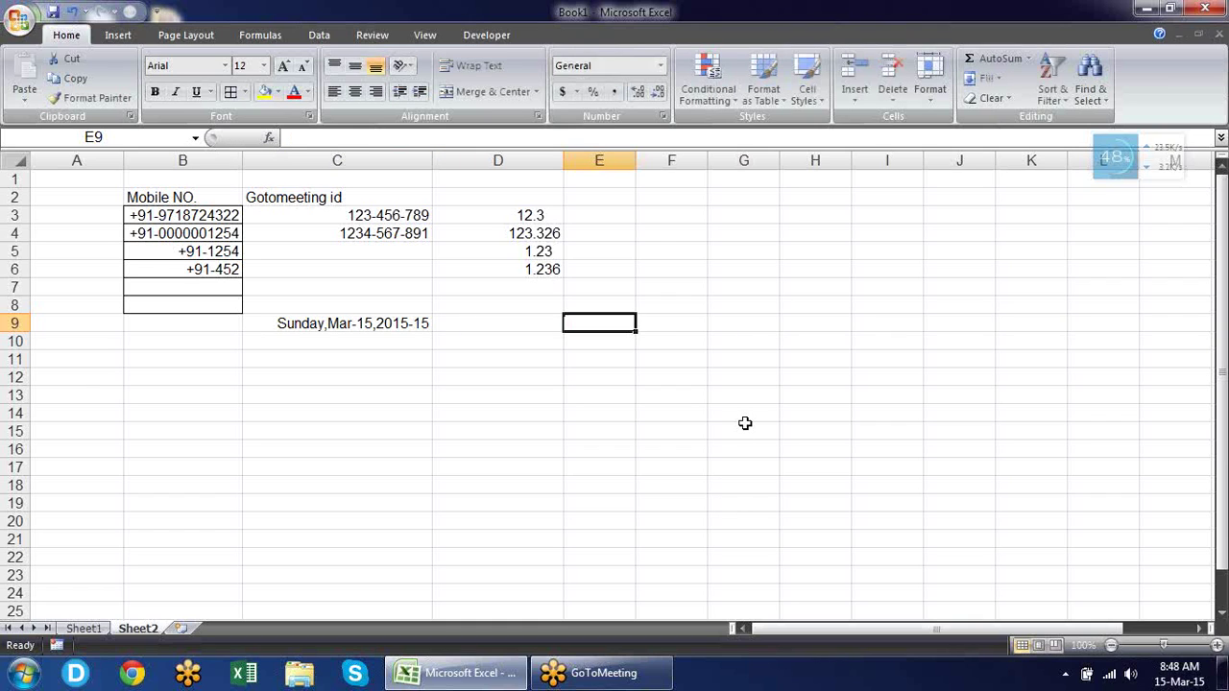
{"action": "key", "text": "ctrl+shift+semicolon"}
{"action": "key", "text": "Return"}
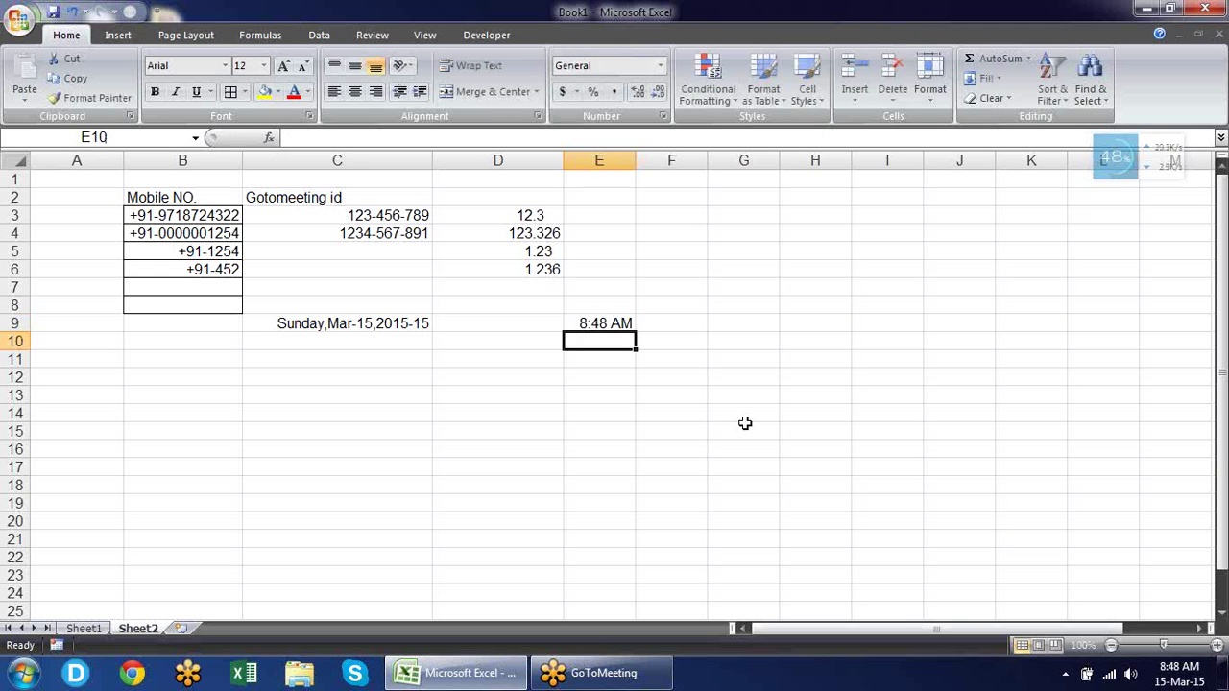
{"action": "key", "text": "Up"}
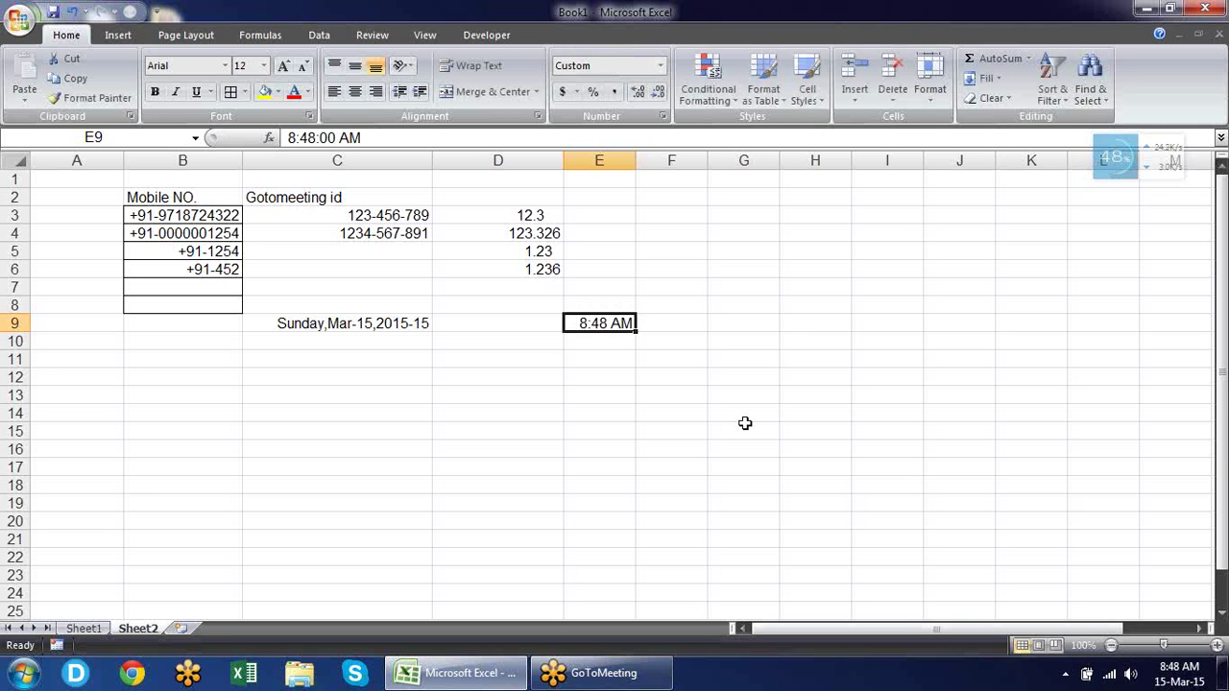
Preview hh, mm and ss custom time codes for E9 in Format Cells.
{"action": "key", "text": "ctrl+1"}
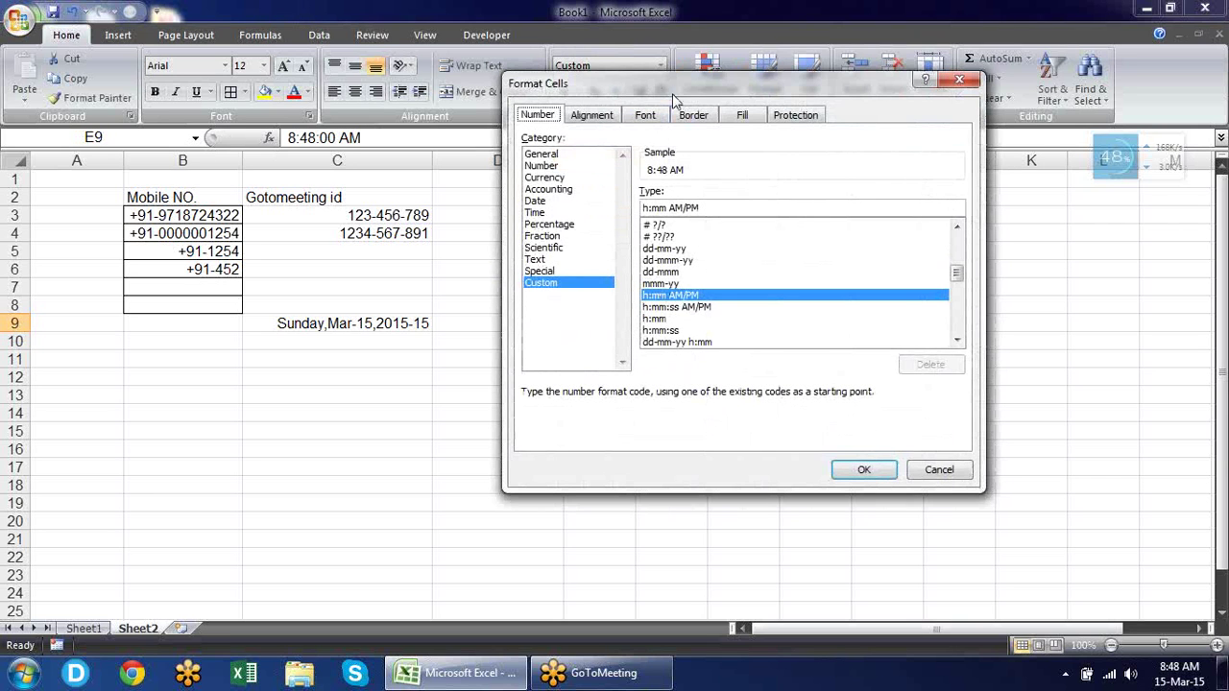
{"action": "left_click_drag", "start_coordinate": [675, 99], "coordinate": [214, 110]}
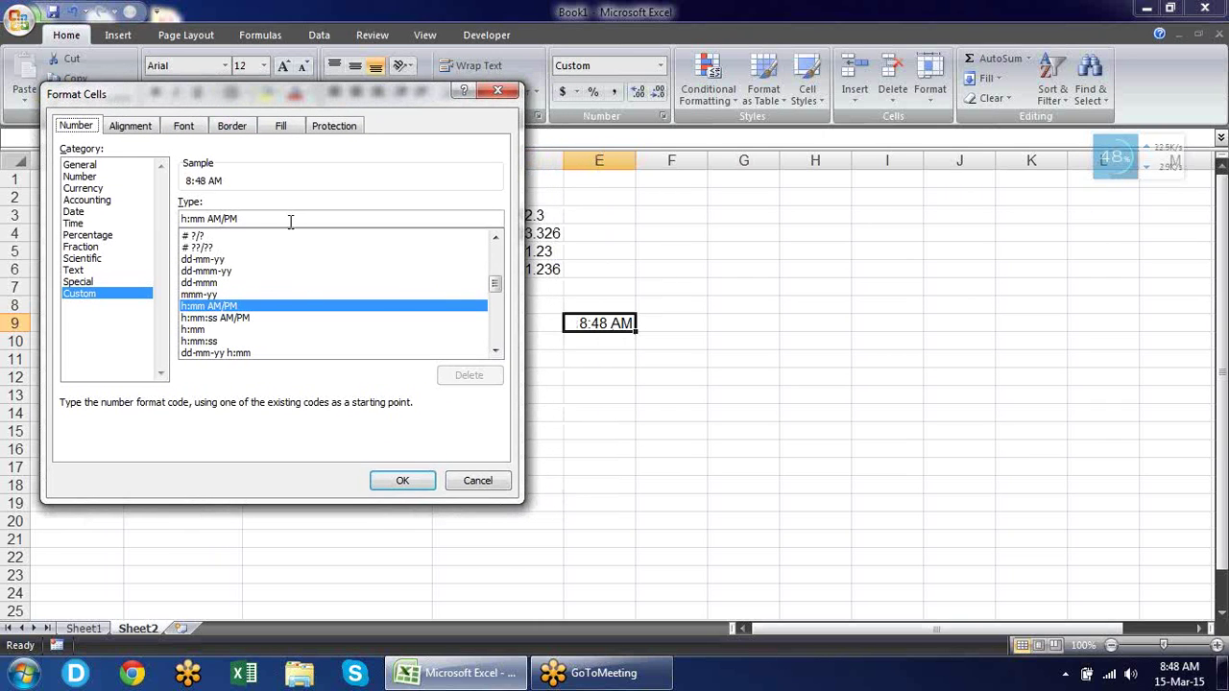
{"action": "left_click_drag", "start_coordinate": [288, 219], "coordinate": [77, 125]}
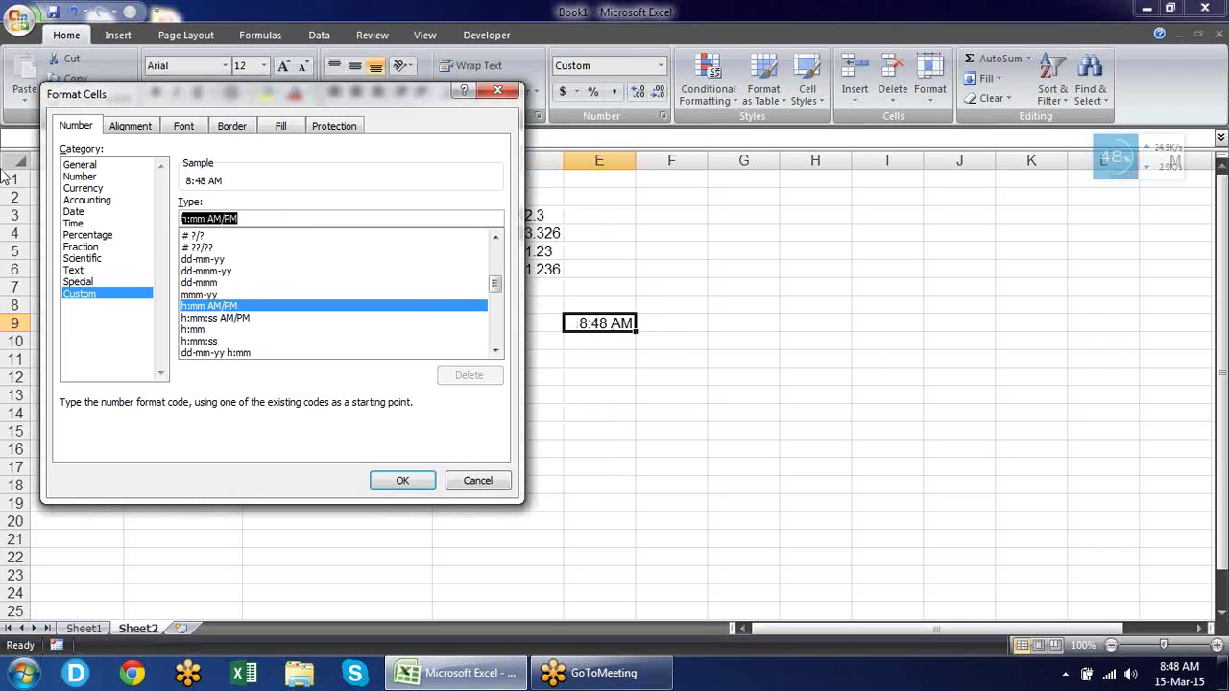
{"action": "type", "text": "h"}
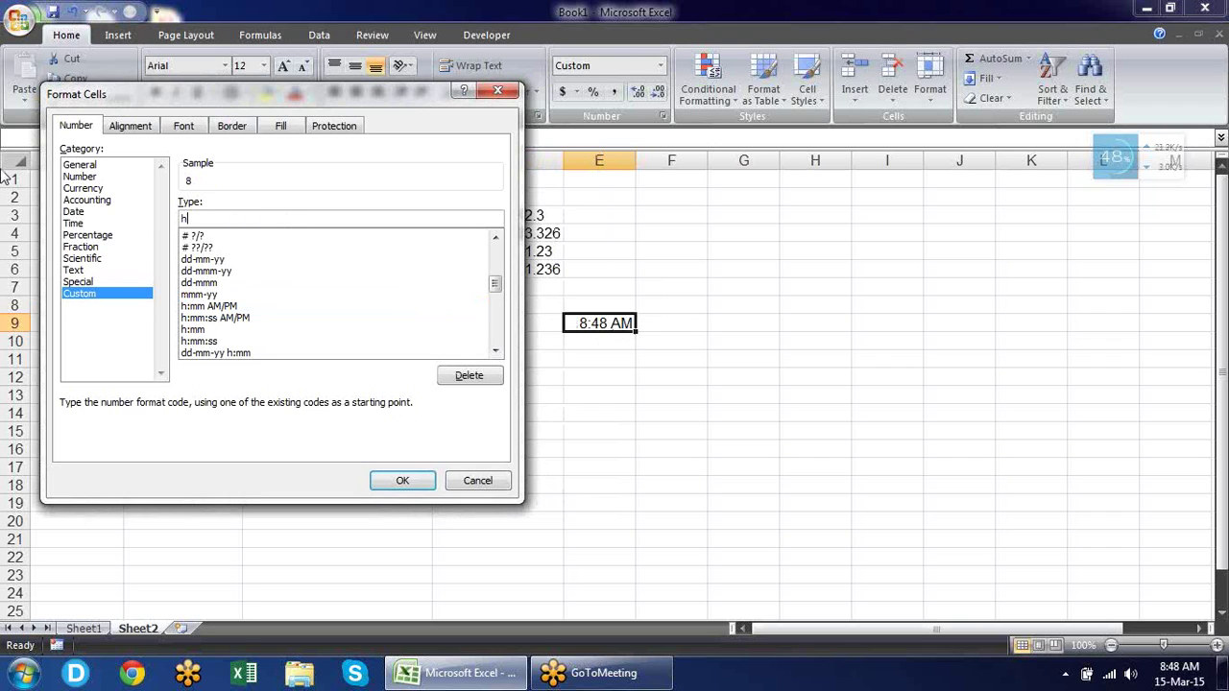
{"action": "type", "text": "h"}
{"action": "key", "text": "BackSpace"}
{"action": "key", "text": "BackSpace"}
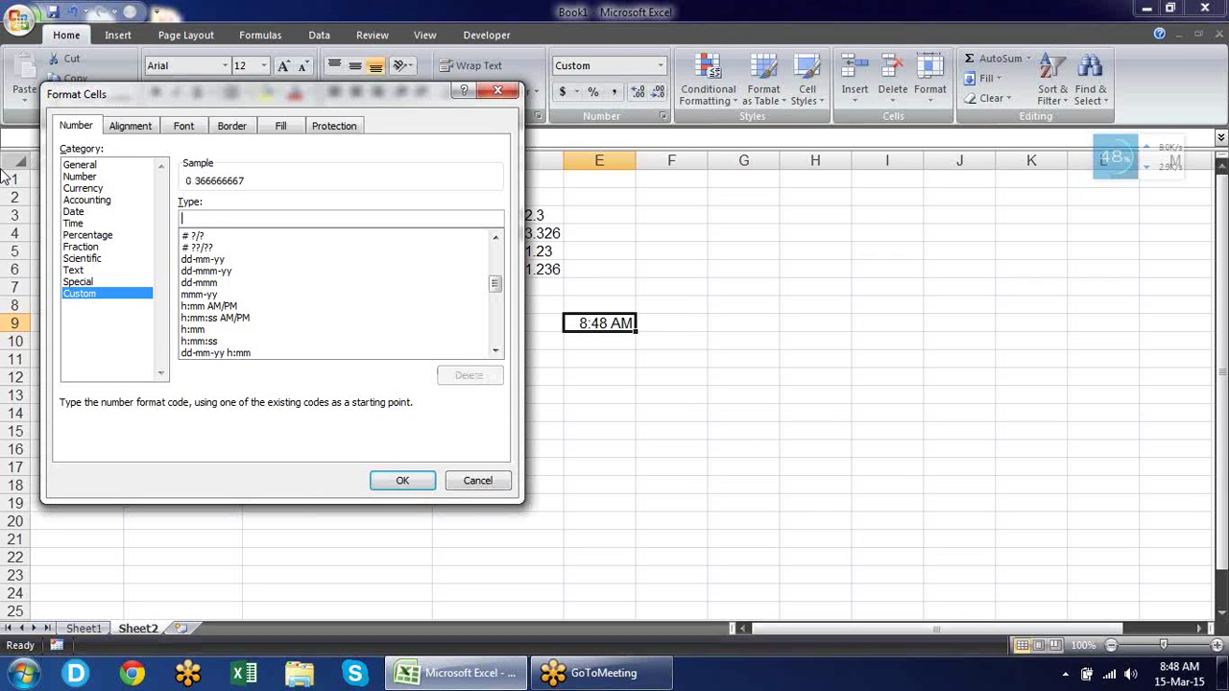
{"action": "type", "text": "mm"}
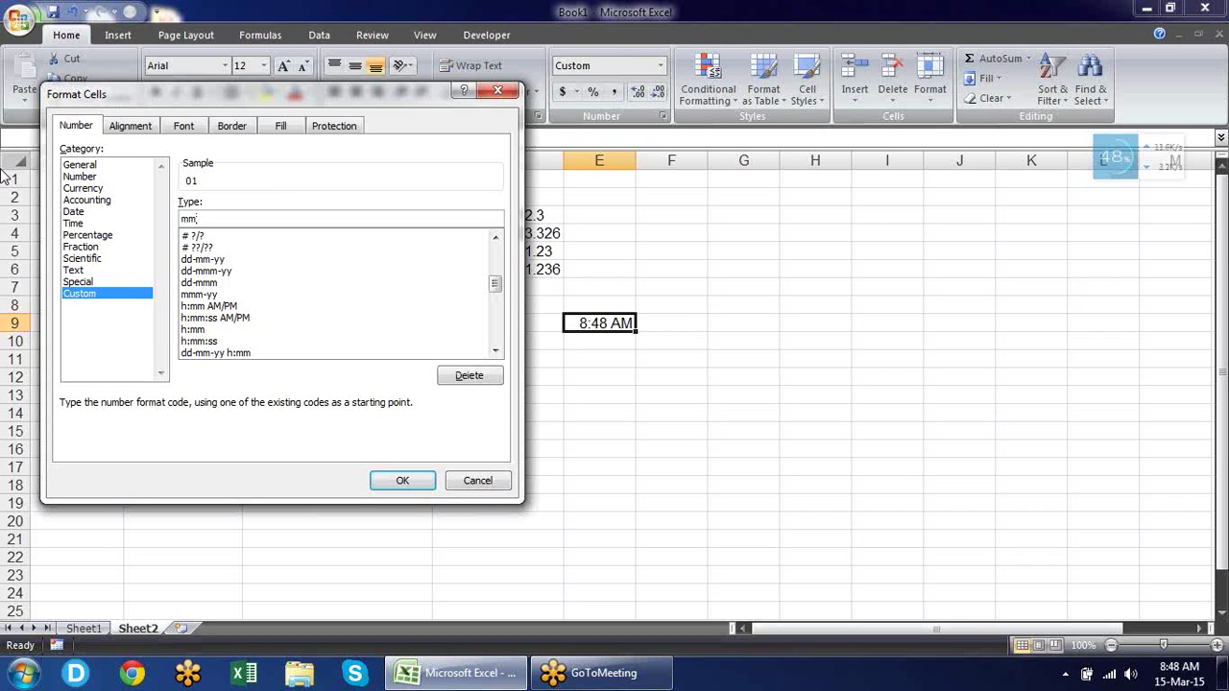
{"action": "key", "text": "BackSpace"}
{"action": "key", "text": "BackSpace"}
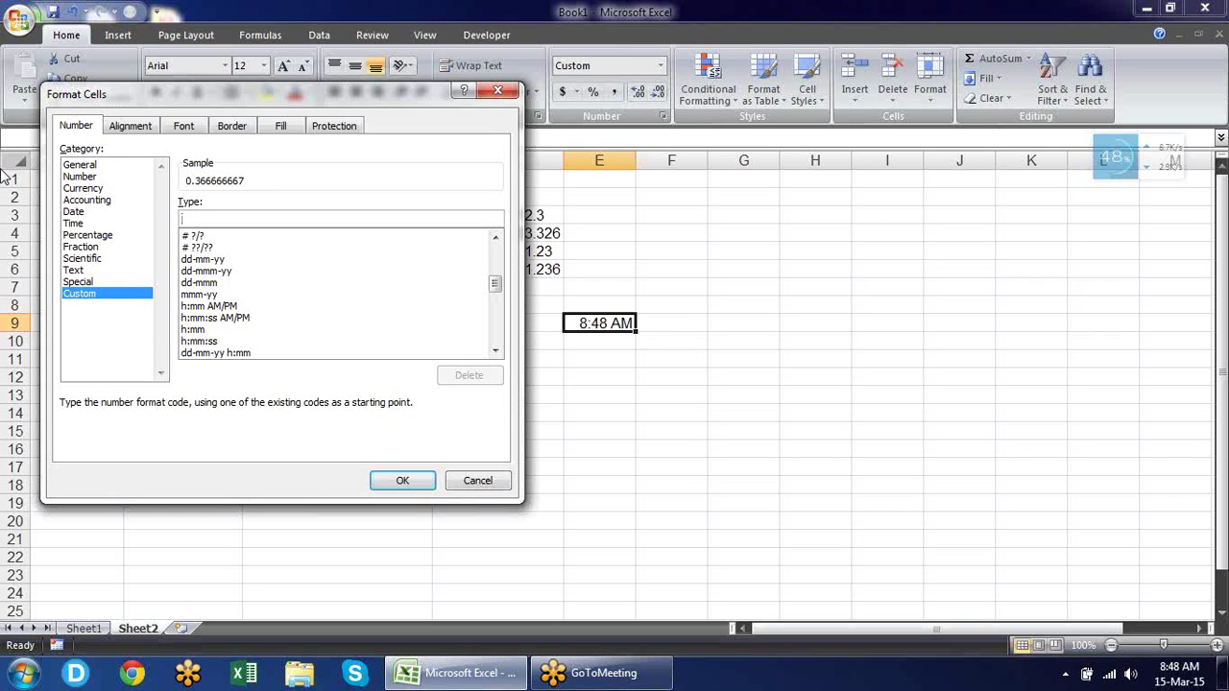
{"action": "type", "text": "H"}
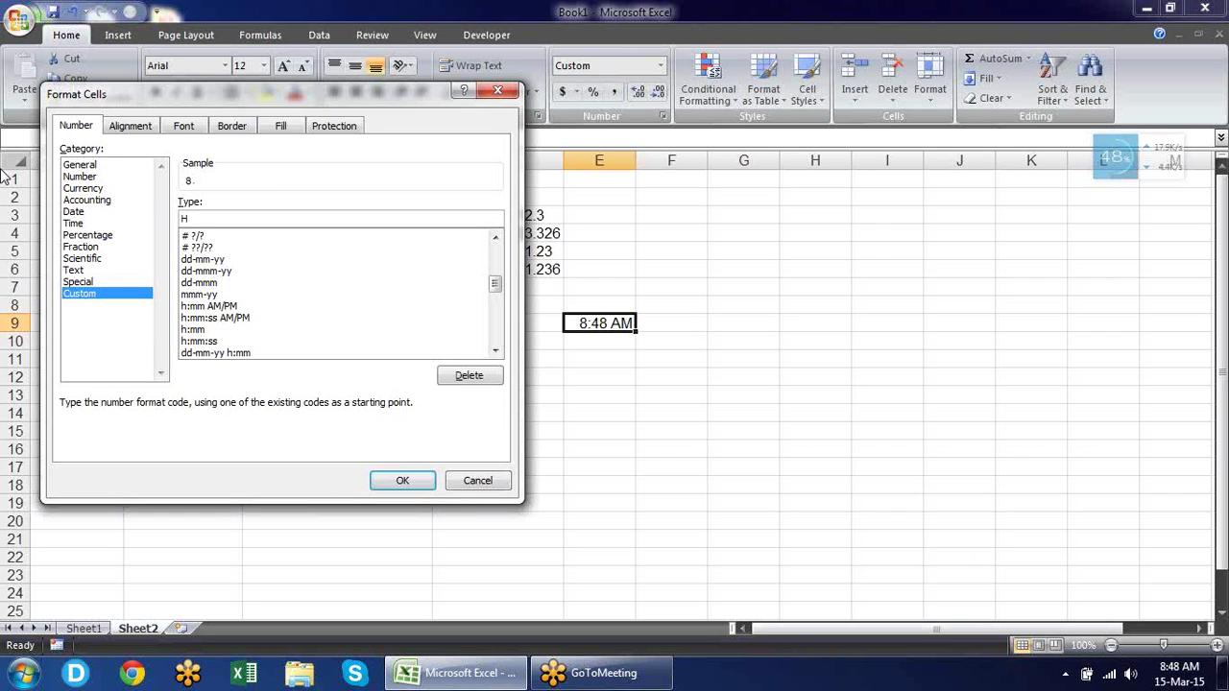
{"action": "type", "text": ":"}
{"action": "type", "text": "mm:s"}
{"action": "key", "text": "BackSpace"}
{"action": "key", "text": "BackSpace"}
{"action": "key", "text": "BackSpace"}
{"action": "key", "text": "BackSpace"}
{"action": "key", "text": "BackSpace"}
{"action": "key", "text": "BackSpace"}
{"action": "type", "text": "ss"}
{"action": "key", "text": "BackSpace"}
{"action": "key", "text": "BackSpace"}
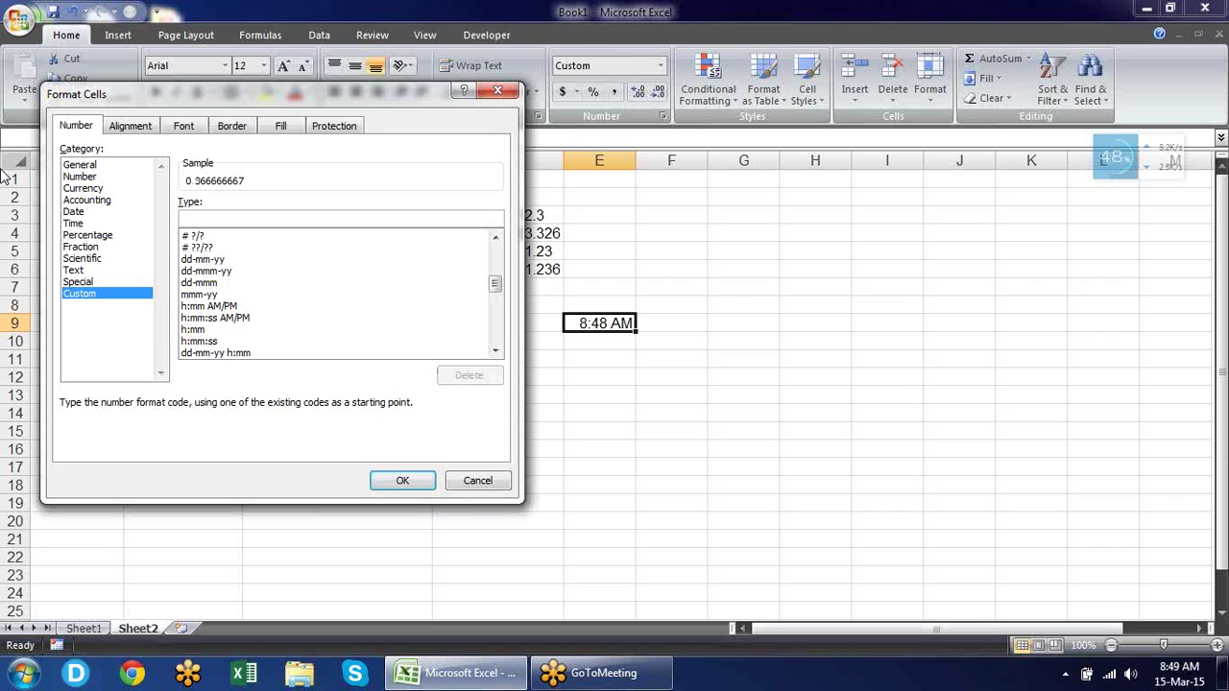
Apply the custom time format h:m:s a/p to E9.
{"action": "type", "text": "hh"}
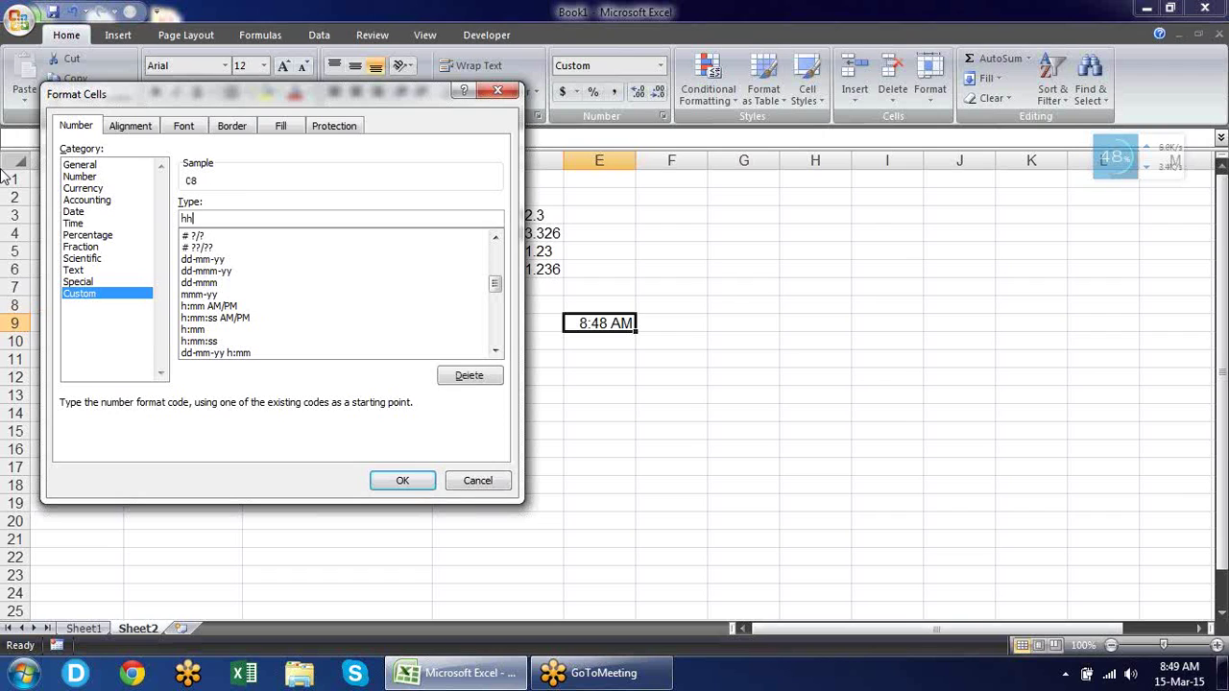
{"action": "key", "text": "BackSpace"}
{"action": "type", "text": ":"}
{"action": "type", "text": "m"}
{"action": "type", "text": ":s"}
{"action": "type", "text": "am/"}
{"action": "type", "text": "pm"}
{"action": "key", "text": "BackSpace"}
{"action": "key", "text": "BackSpace"}
{"action": "key", "text": "BackSpace"}
{"action": "key", "text": "BackSpace"}
{"action": "key", "text": "BackSpace"}
{"action": "type", "text": "a/p"}
{"action": "left_click", "coordinate": [394, 481]}
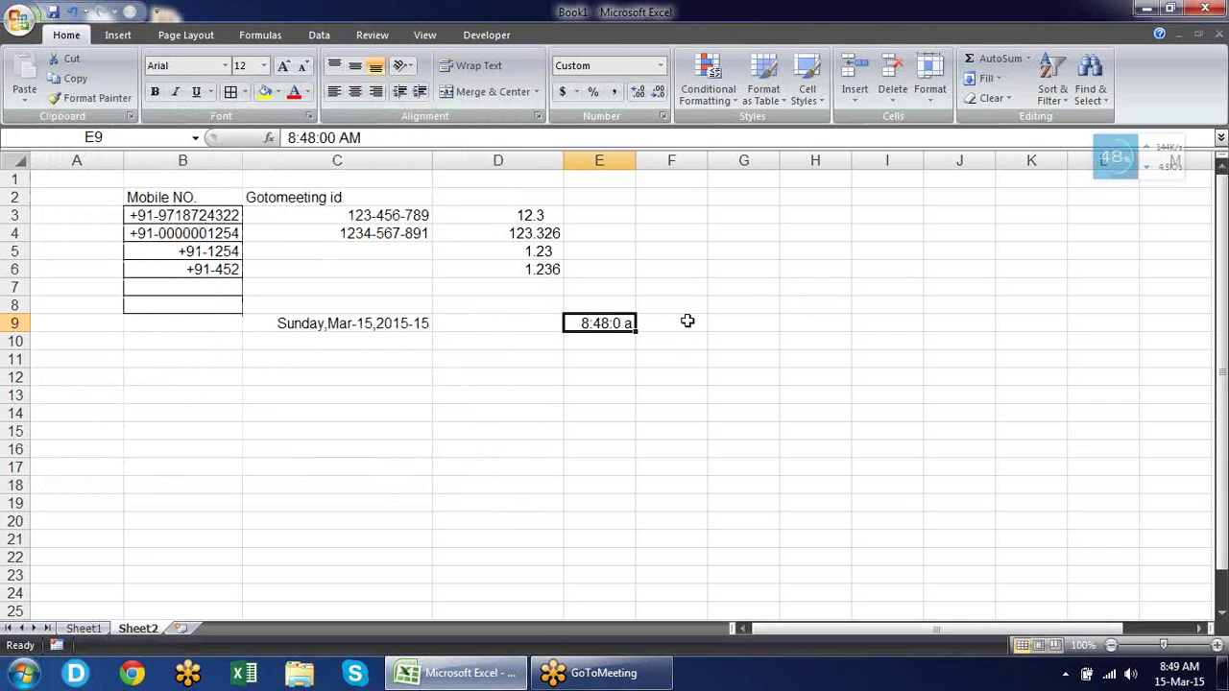
Change E9's time entry to 18:48:00 AM.
{"action": "key", "text": "ctrl+1"}
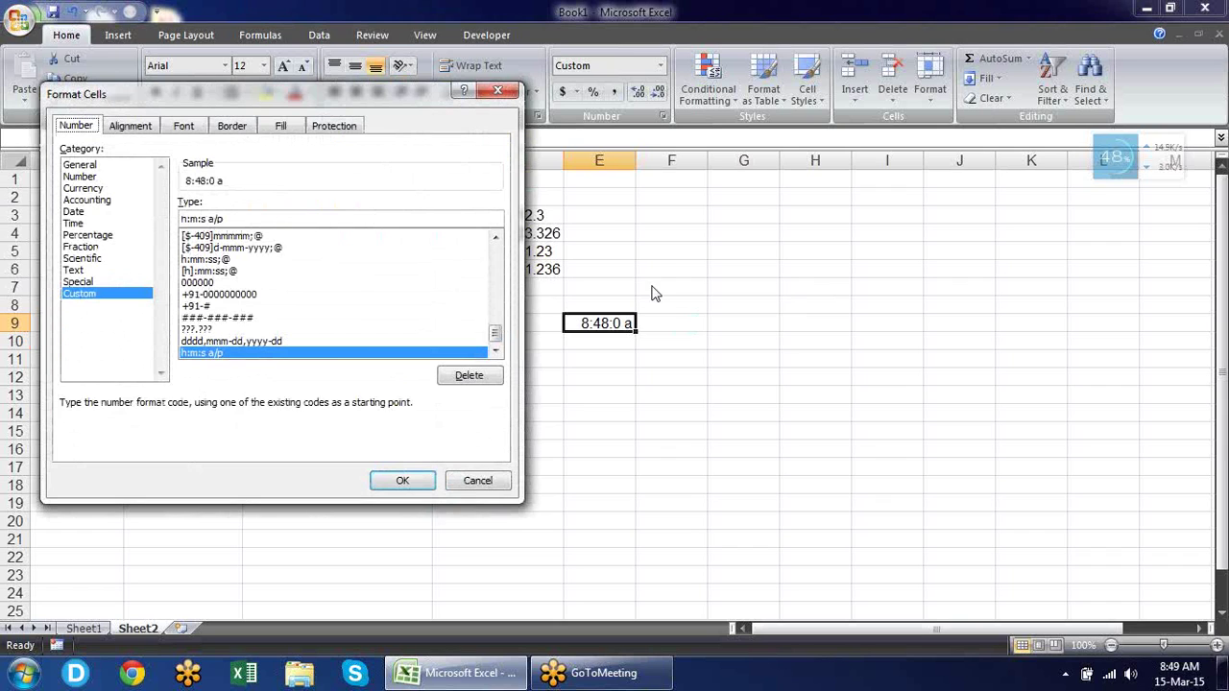
{"action": "key", "text": "Escape"}
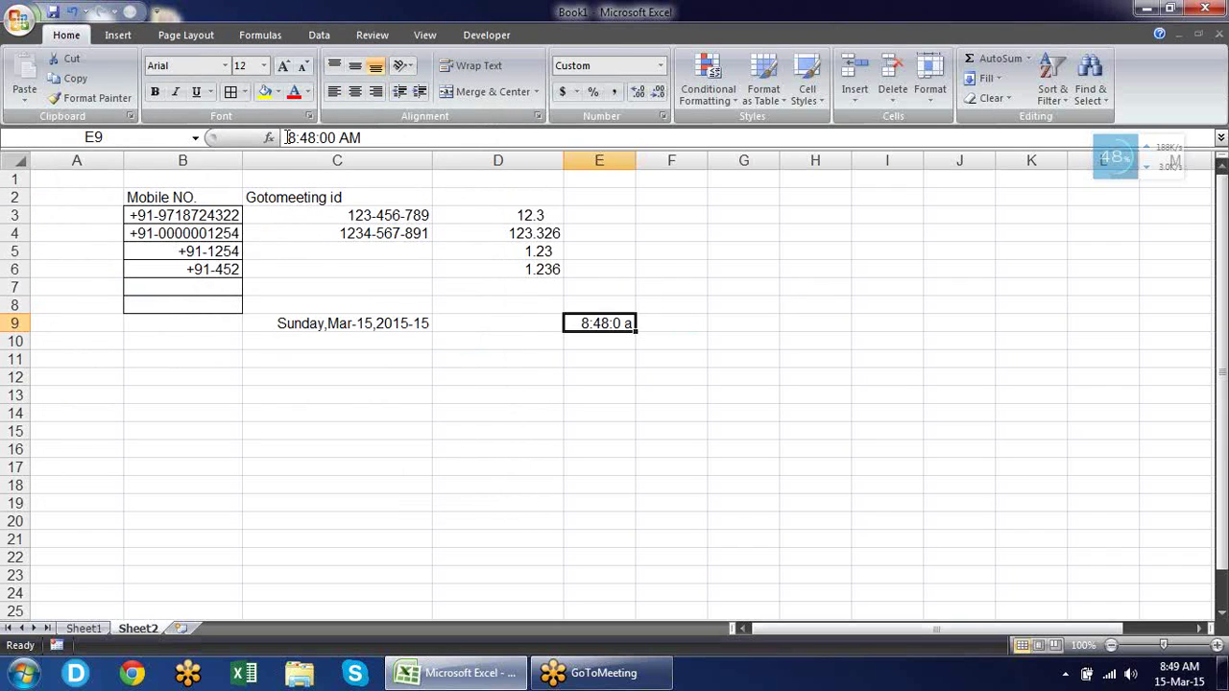
{"action": "left_click", "coordinate": [285, 138]}
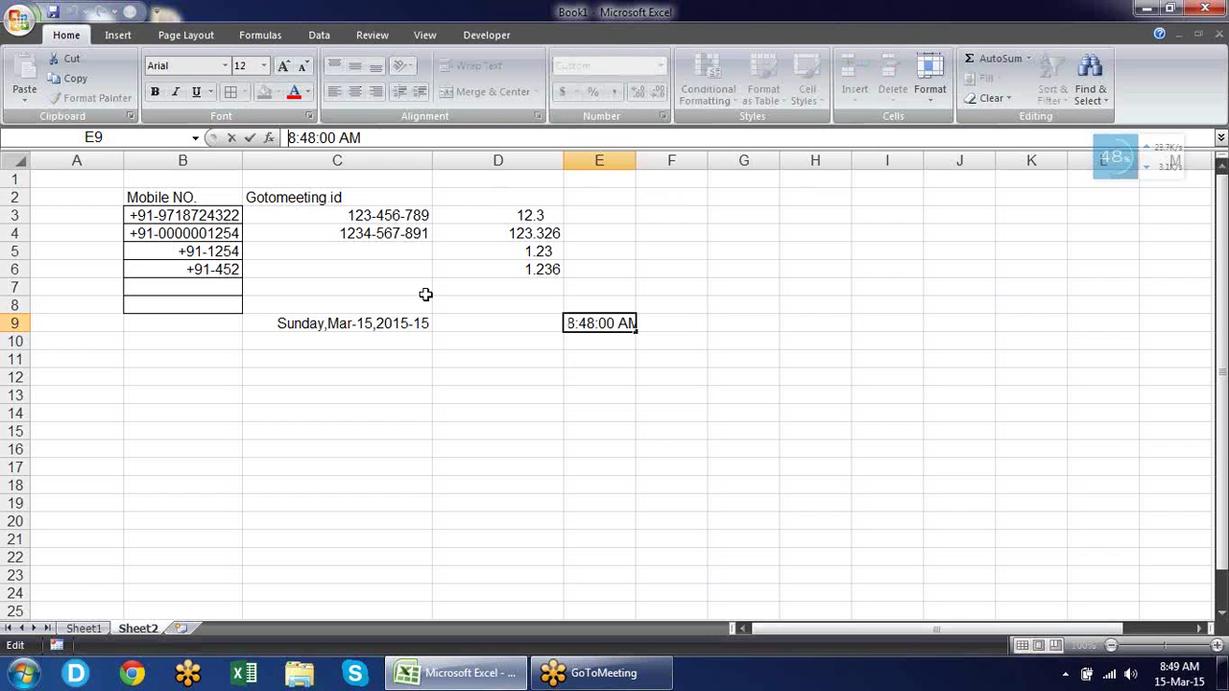
{"action": "type", "text": "1"}
{"action": "key", "text": "Return"}
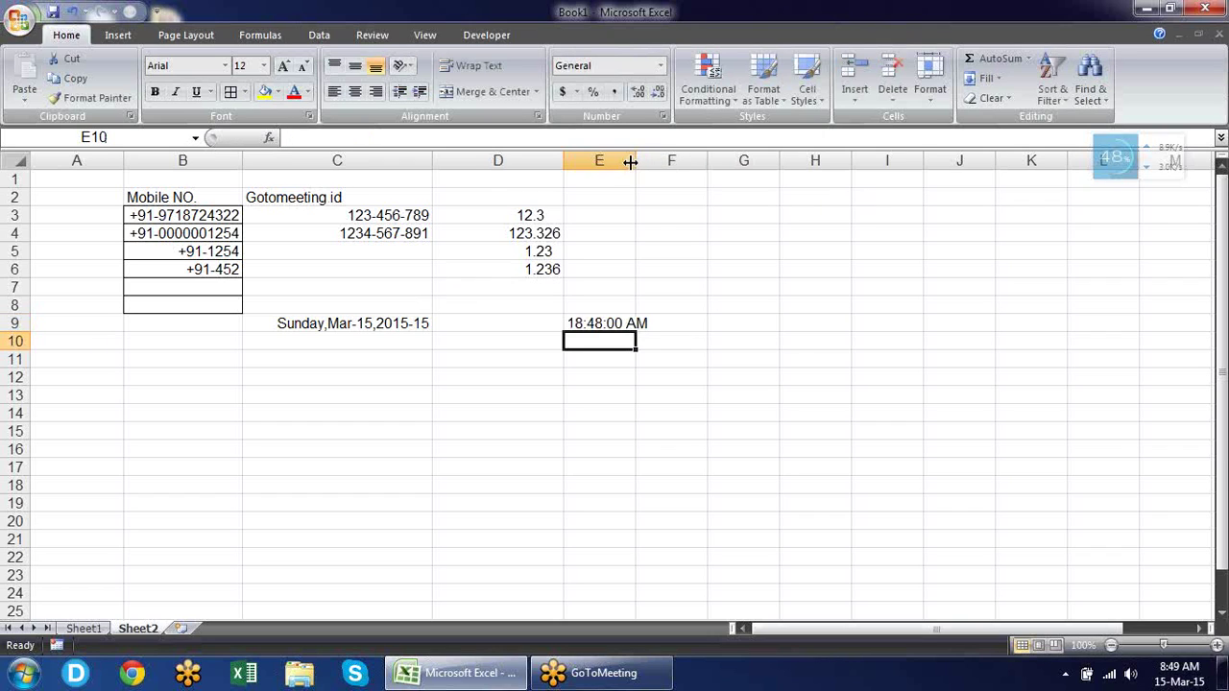
Widen column E and apply plain h:m:s to E9, dropping the a/p marker.
{"action": "left_click_drag", "start_coordinate": [630, 162], "coordinate": [671, 163]}
{"action": "left_click", "coordinate": [654, 324]}
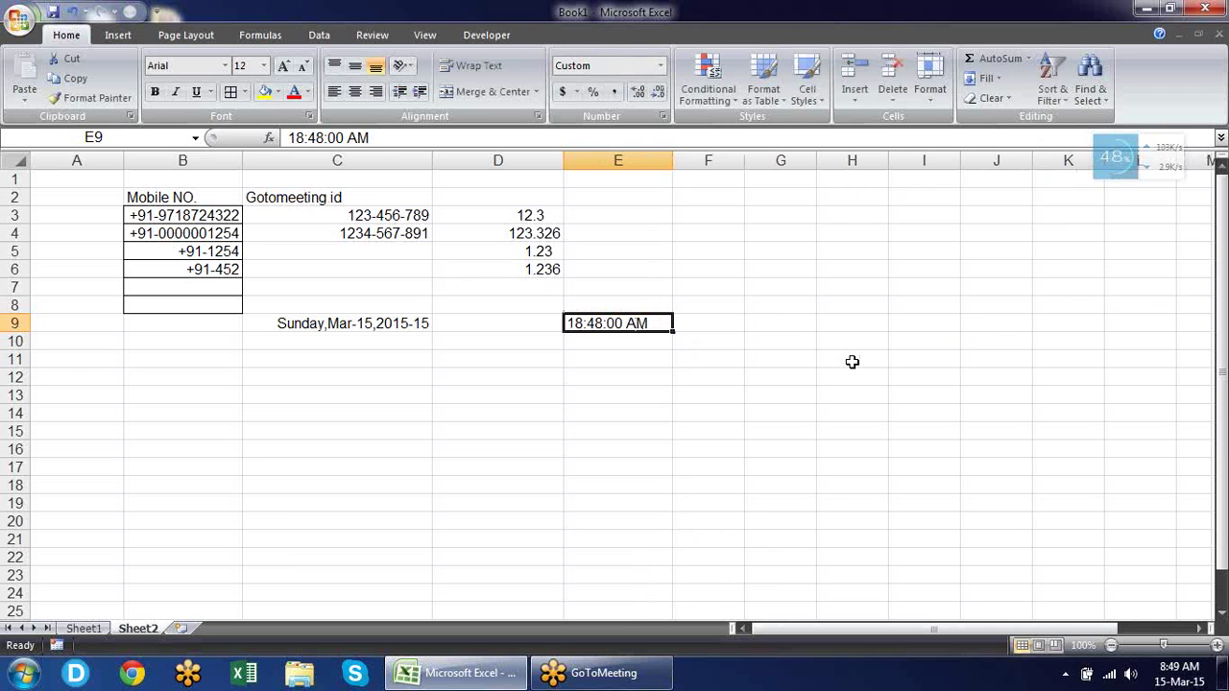
{"action": "key", "text": "ctrl+1"}
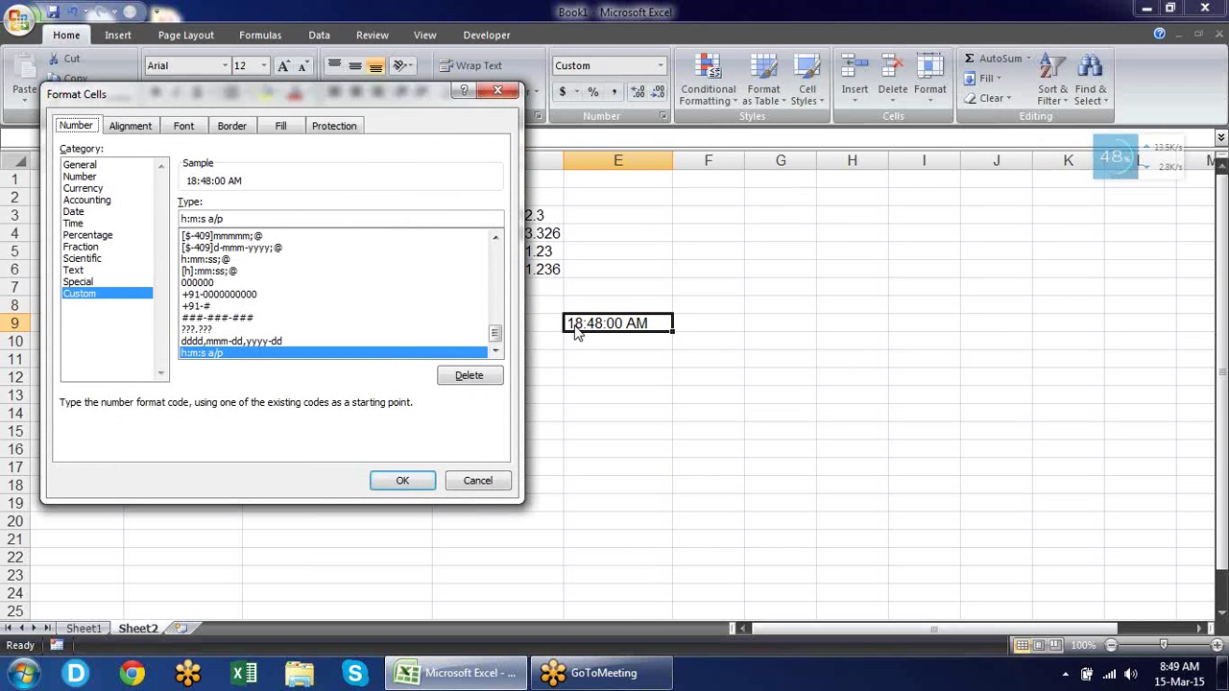
{"action": "left_click", "coordinate": [288, 219]}
{"action": "key", "text": "BackSpace"}
{"action": "key", "text": "BackSpace"}
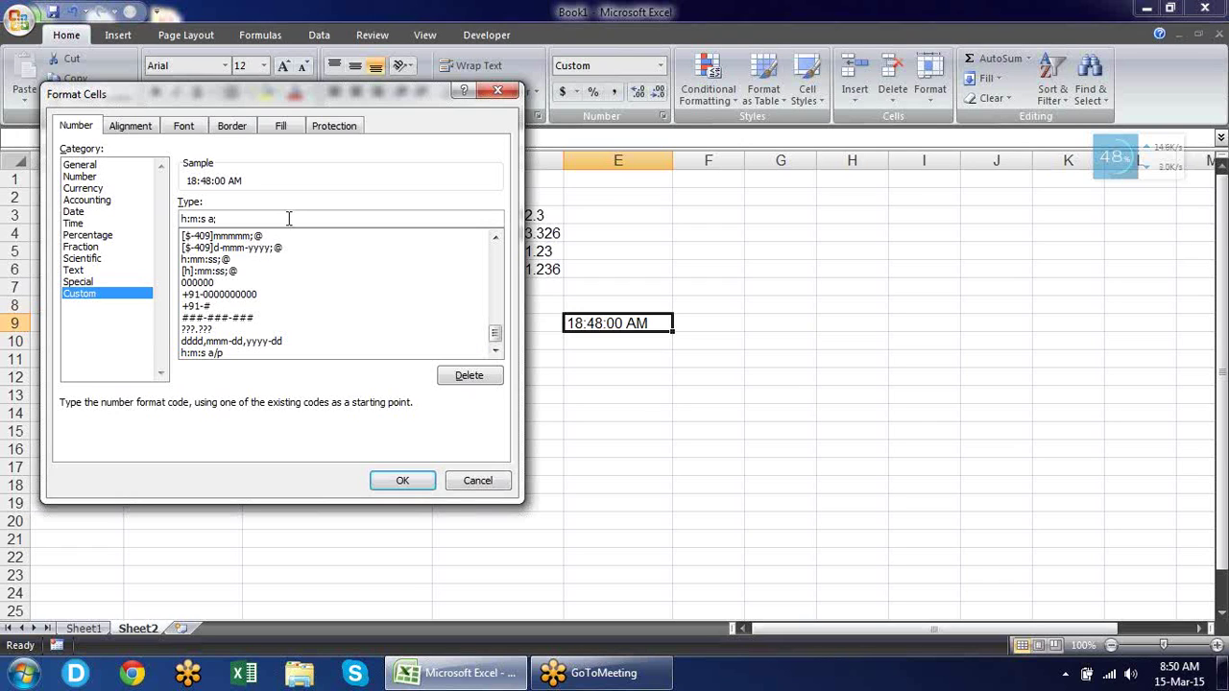
{"action": "key", "text": "BackSpace"}
{"action": "left_click", "coordinate": [402, 481]}
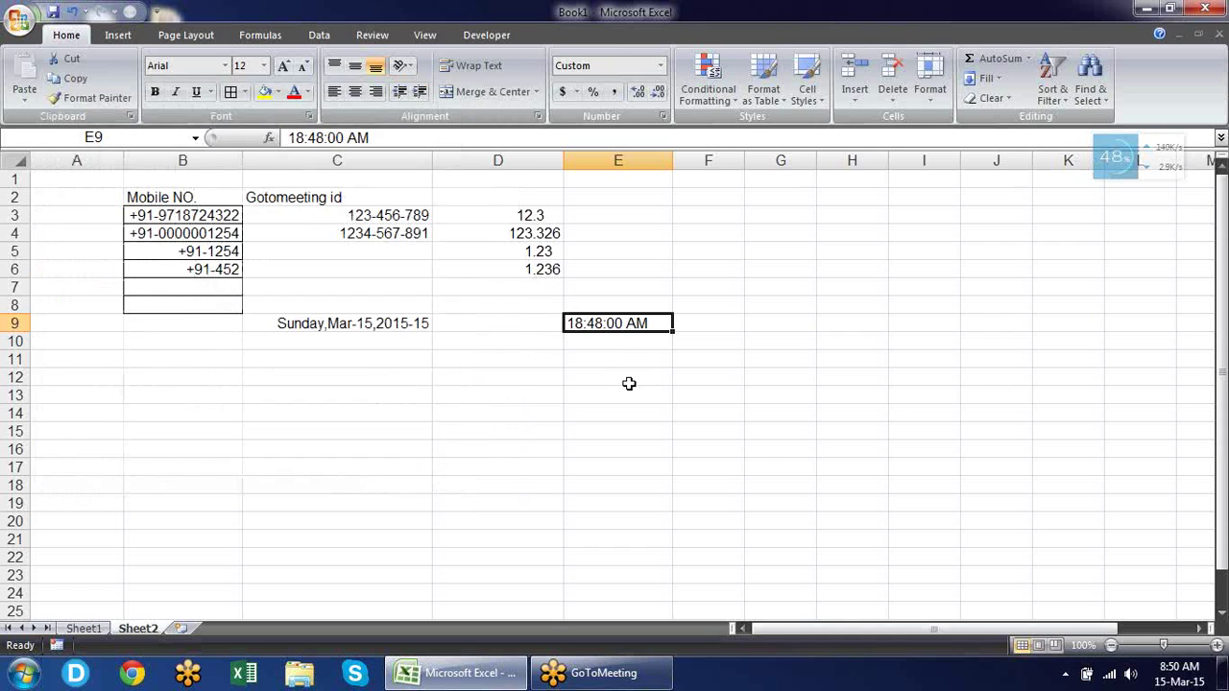
Change E9's format to the two-digit code hh:mm:ss.
{"action": "key", "text": "ctrl+1"}
{"action": "left_click", "coordinate": [306, 222]}
{"action": "key", "text": "Left"}
{"action": "key", "text": "Left"}
{"action": "key", "text": "Left"}
{"action": "key", "text": "Left"}
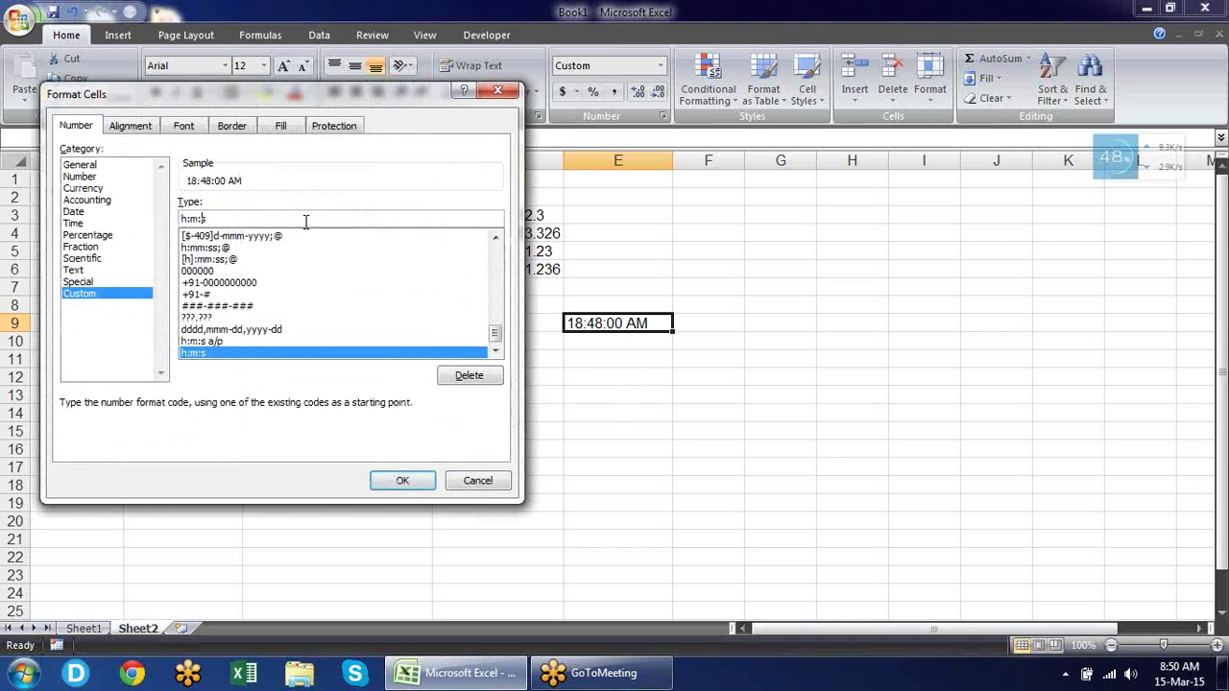
{"action": "type", "text": "h"}
{"action": "key", "text": "Right"}
{"action": "key", "text": "Right"}
{"action": "type", "text": "m"}
{"action": "key", "text": "Right"}
{"action": "key", "text": "Right"}
{"action": "type", "text": "s"}
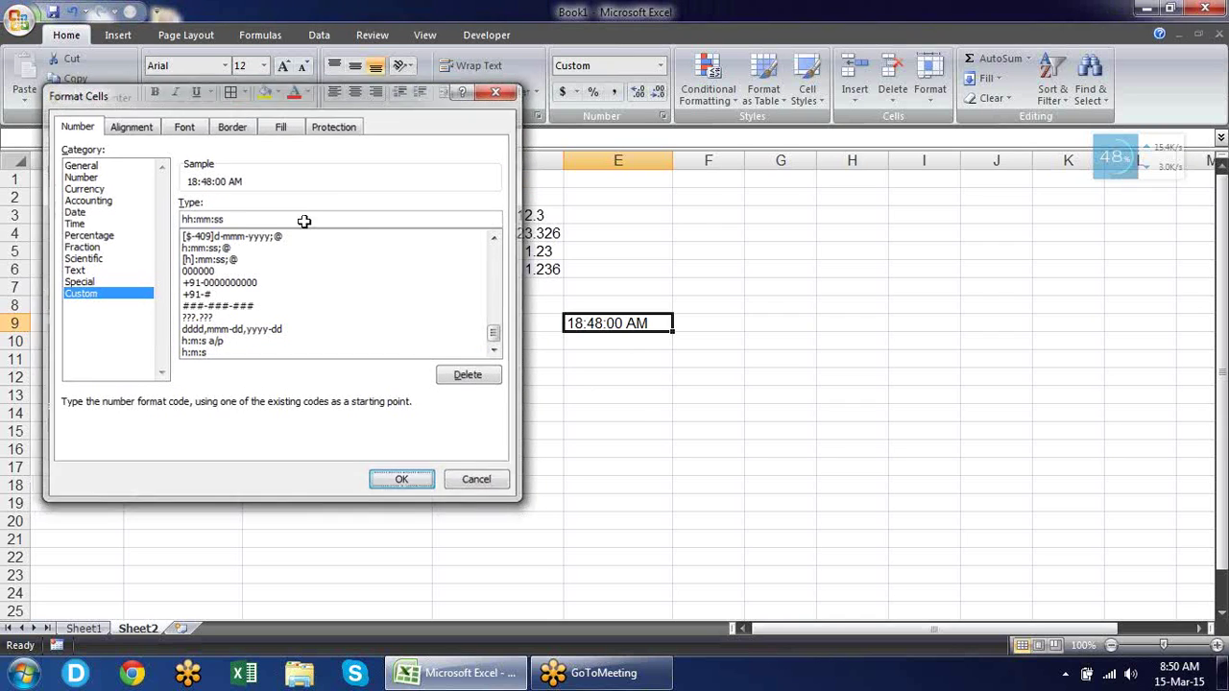
{"action": "key", "text": "Return"}
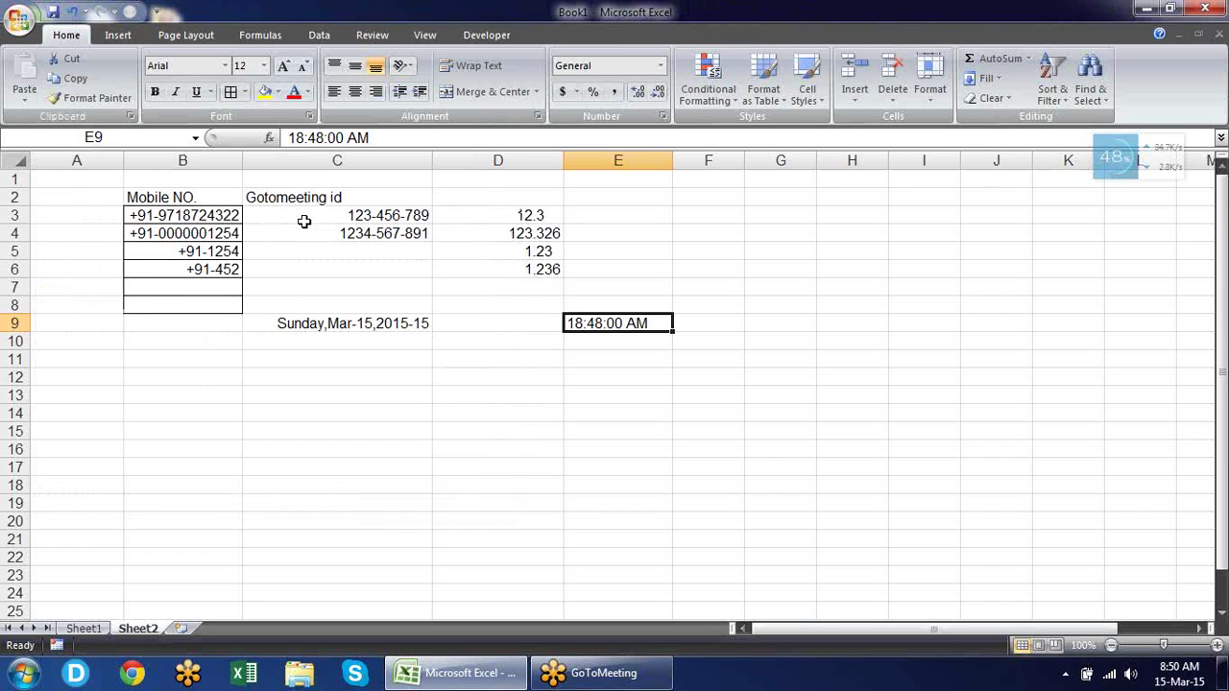
Remove the AM suffix so E9 holds 18:48:00 as a time.
{"action": "key", "text": "Down"}
{"action": "key", "text": "Down"}
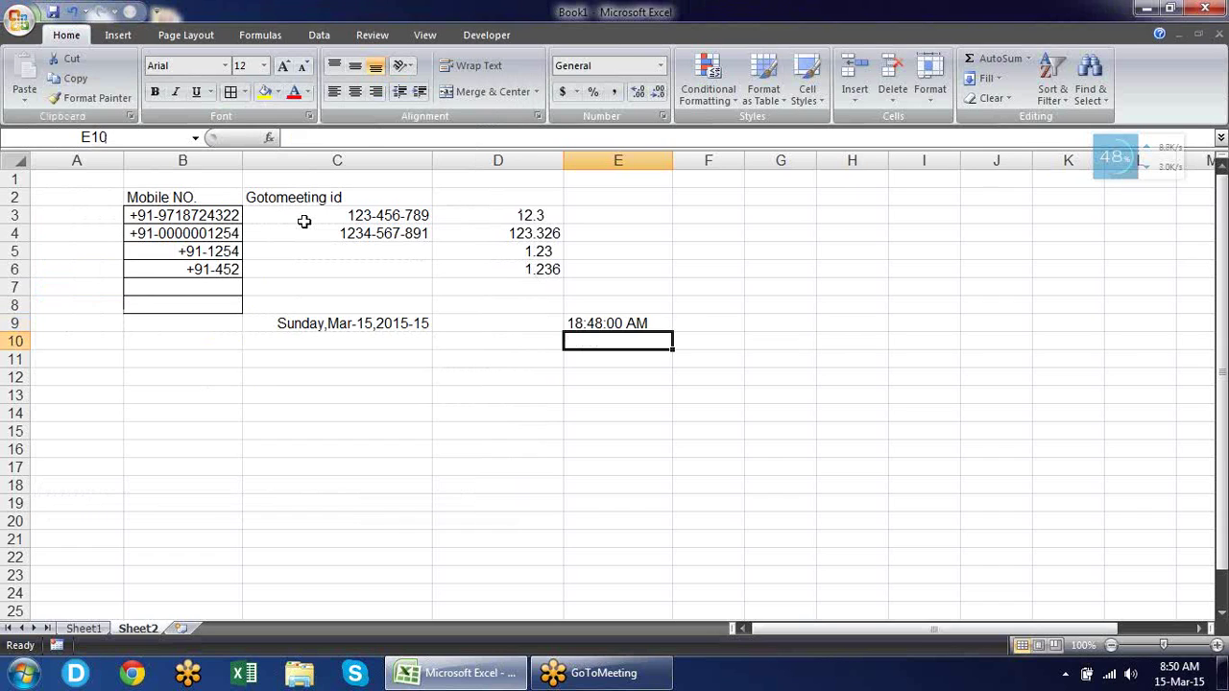
{"action": "key", "text": "Up"}
{"action": "key", "text": "Up"}
{"action": "key", "text": "F2"}
{"action": "key", "text": "BackSpace"}
{"action": "key", "text": "BackSpace"}
{"action": "key", "text": "BackSpace"}
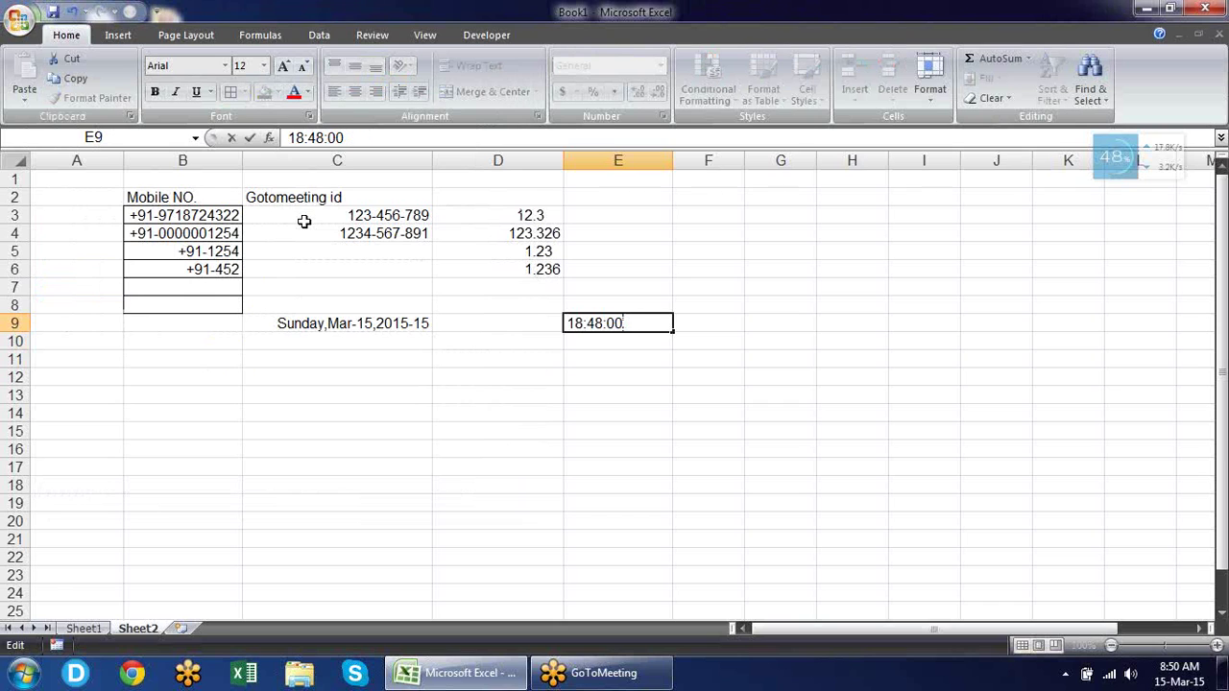
{"action": "key", "text": "Return"}
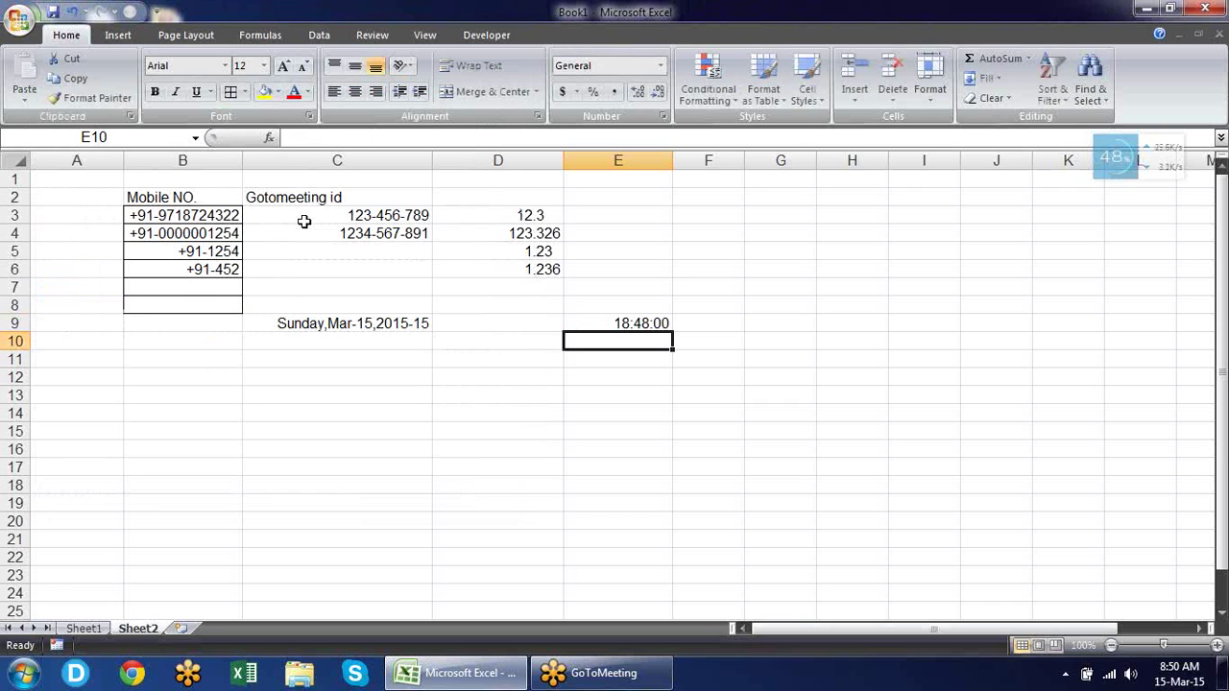
{"action": "key", "text": "Up"}
{"action": "key", "text": "ctrl+1"}
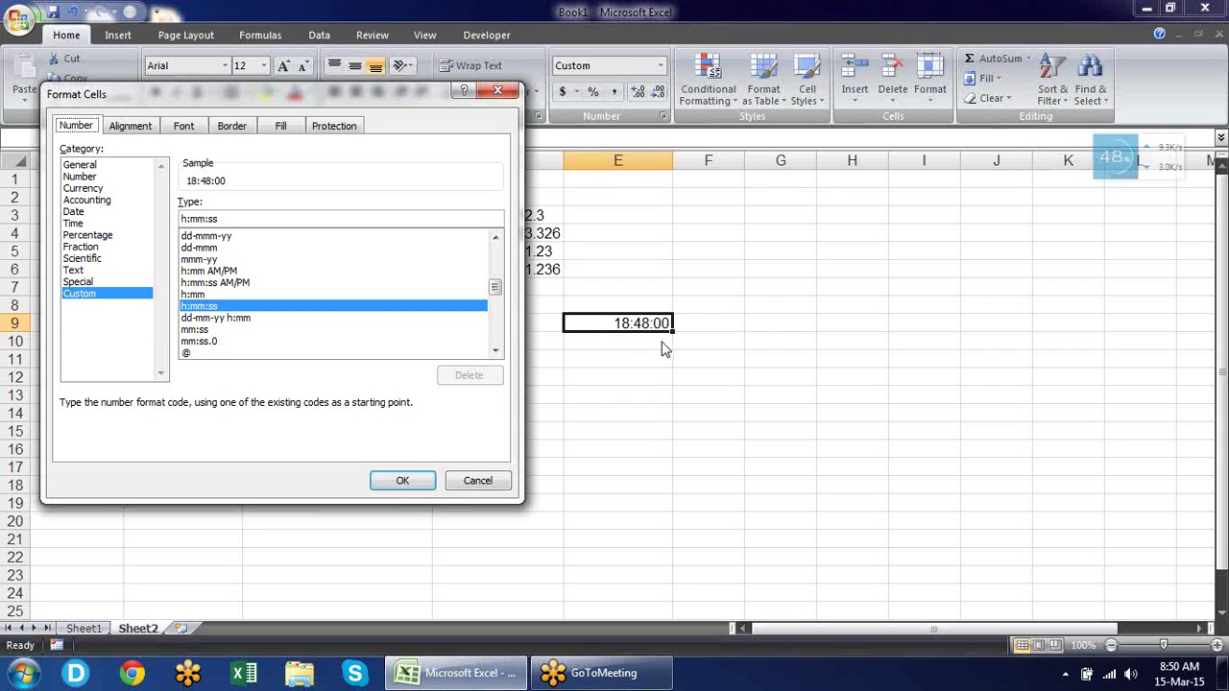
{"action": "key", "text": "Return"}
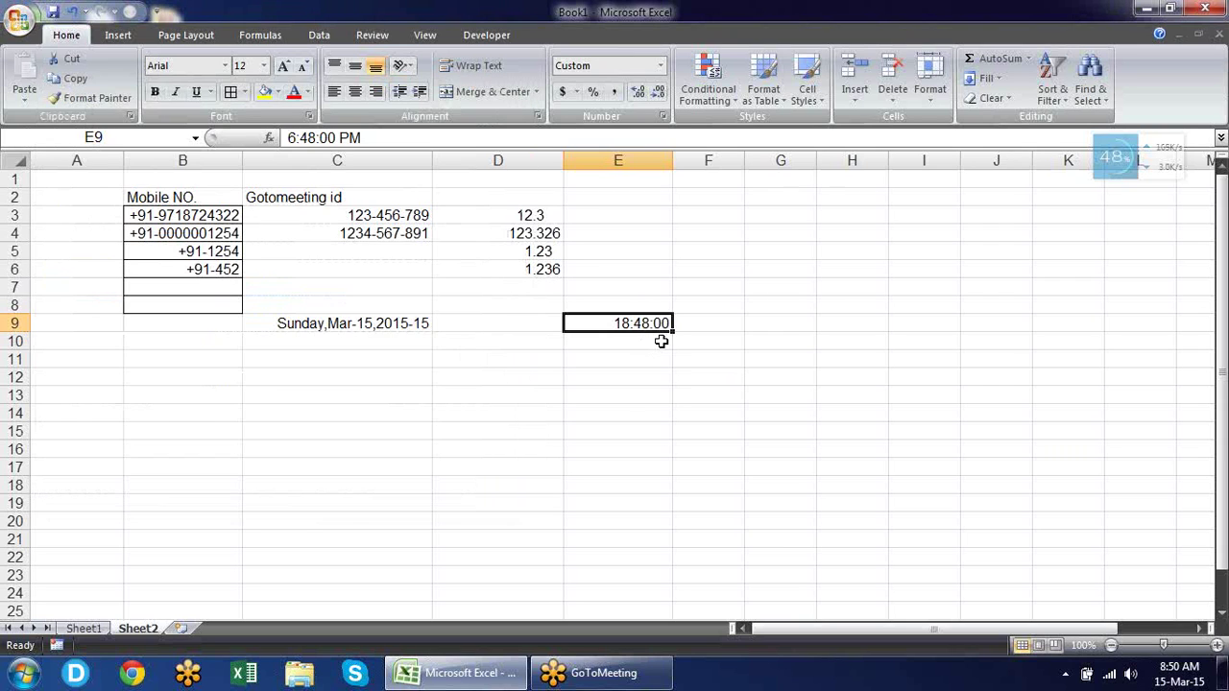
Change E9 to 36:48:00, dropping PM, and reopen its number format settings.
{"action": "key", "text": "F2"}
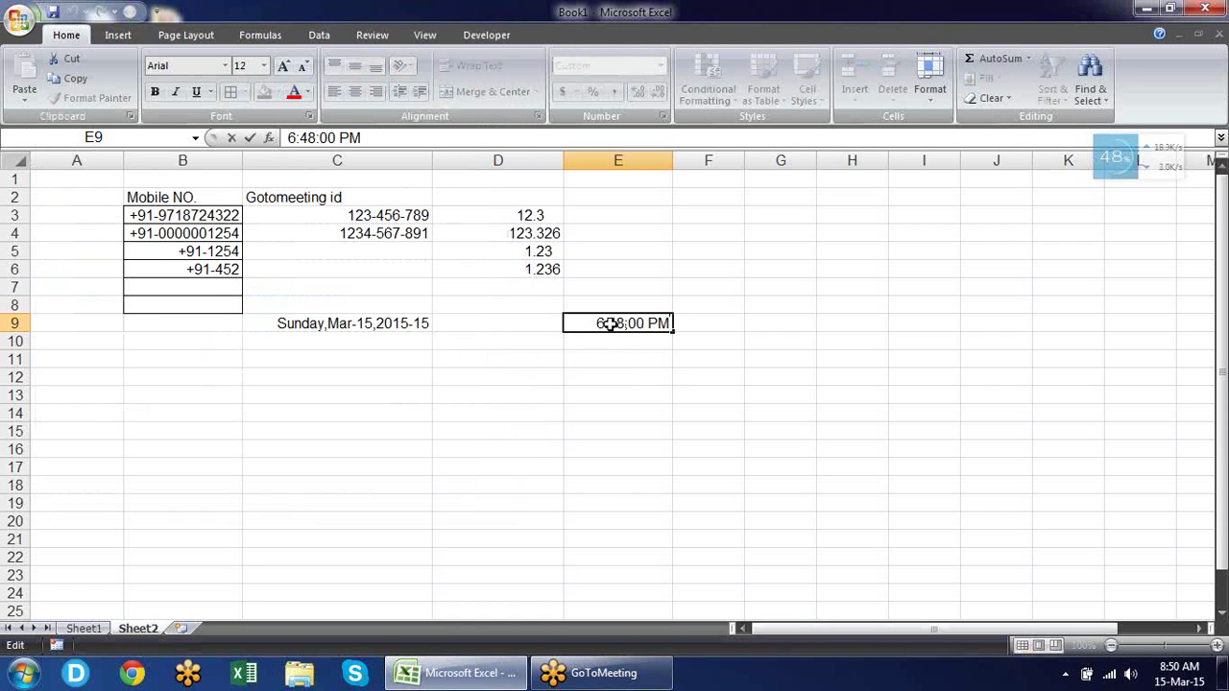
{"action": "left_click_drag", "start_coordinate": [672, 323], "coordinate": [646, 323]}
{"action": "key", "text": "BackSpace"}
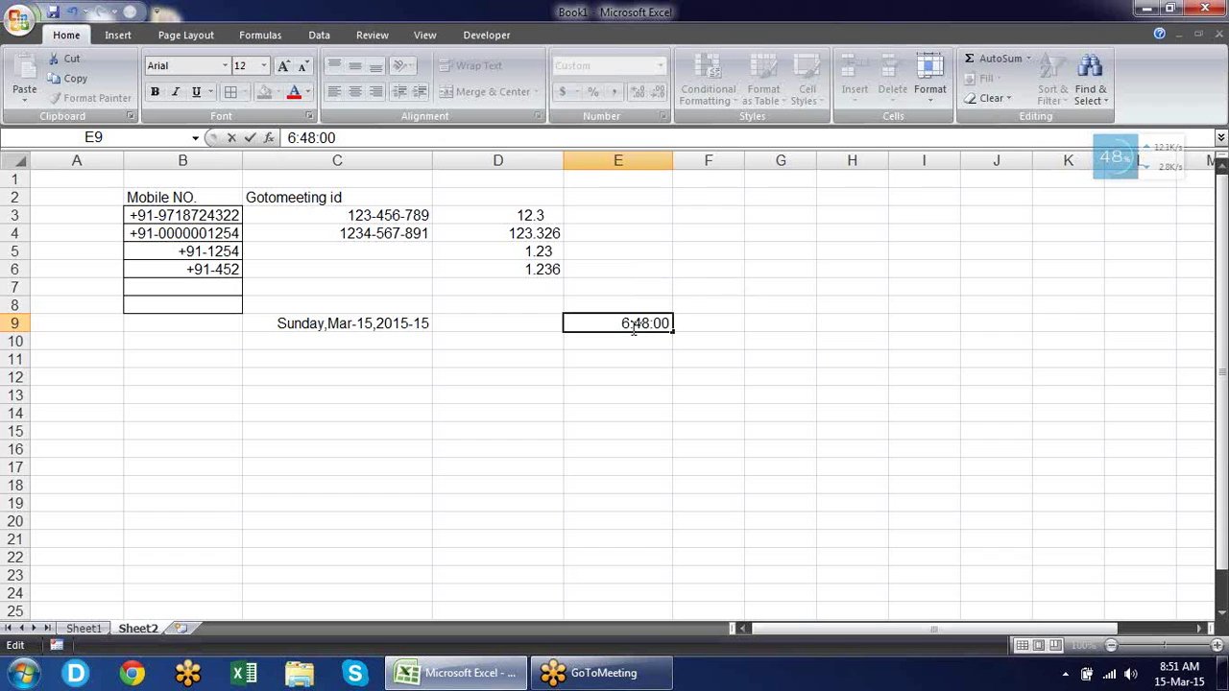
{"action": "type", "text": "3"}
{"action": "key", "text": "Return"}
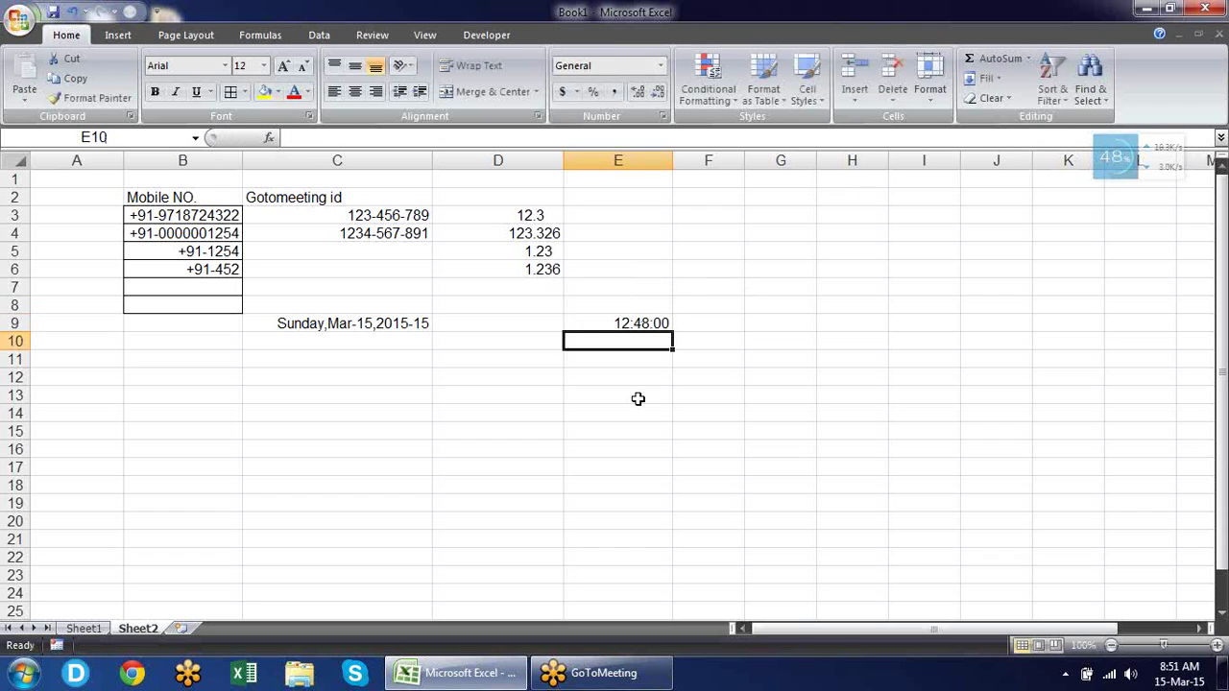
{"action": "key", "text": "Up"}
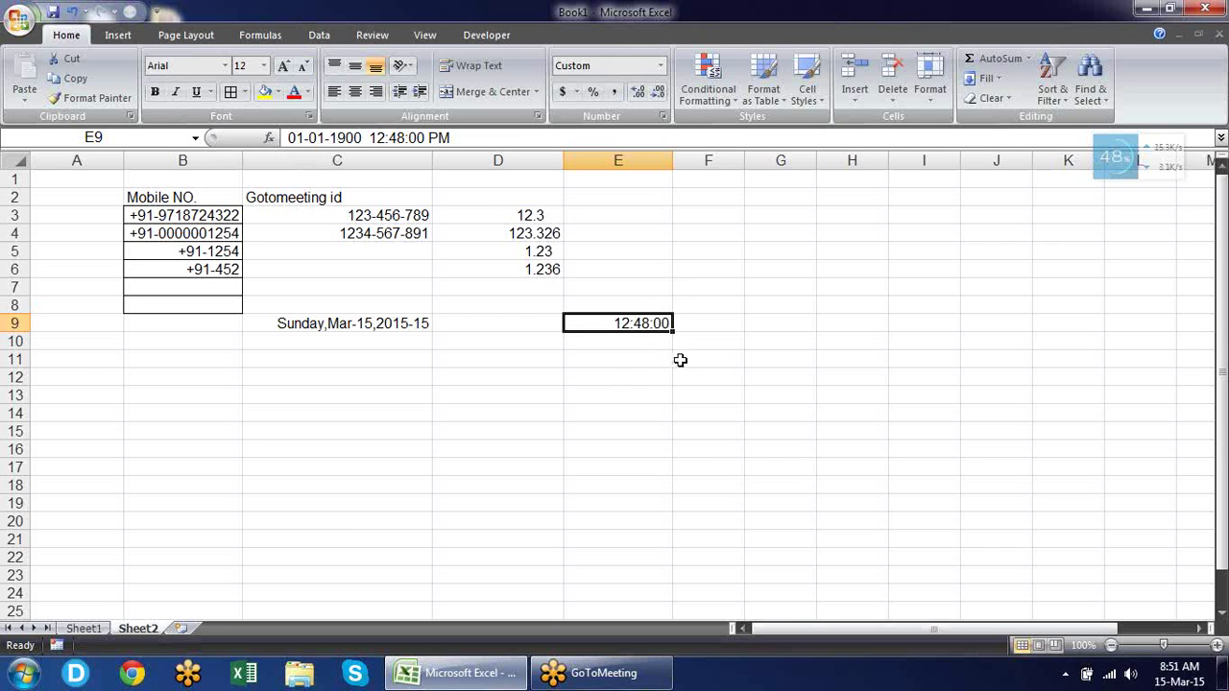
{"action": "key", "text": "ctrl+1"}
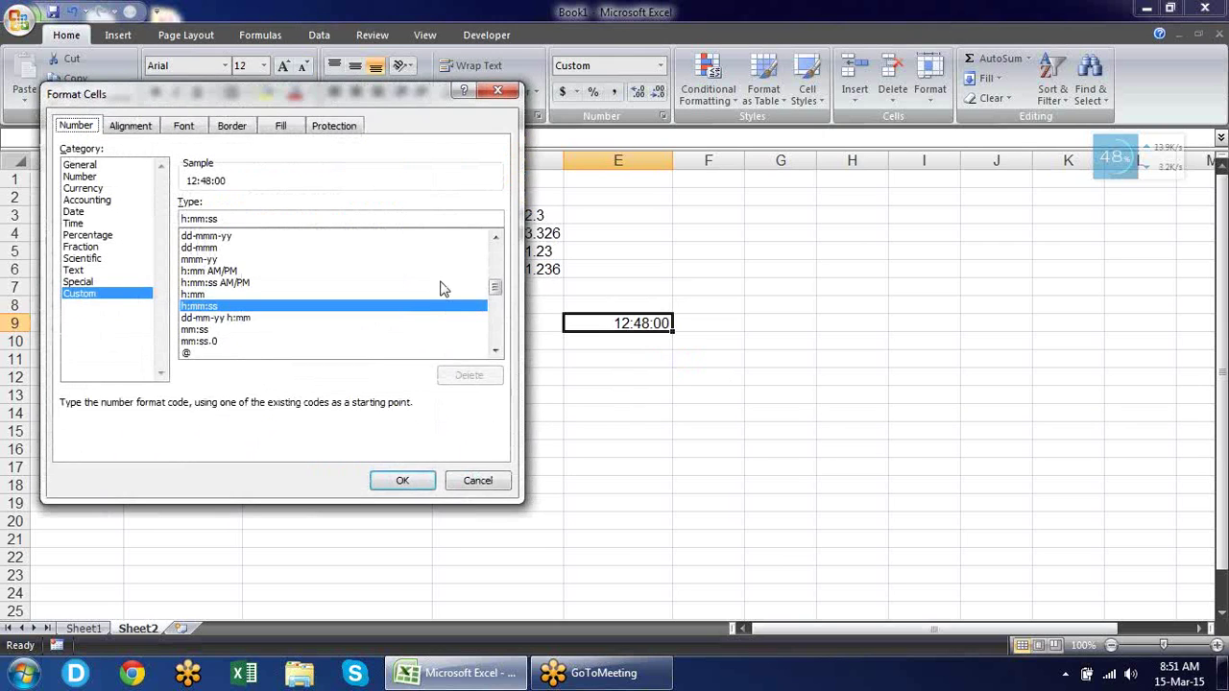
Replace E9's h:mm:ss code with the elapsed-hours code [h]:mm:ss.
{"action": "left_click_drag", "start_coordinate": [258, 218], "coordinate": [123, 211]}
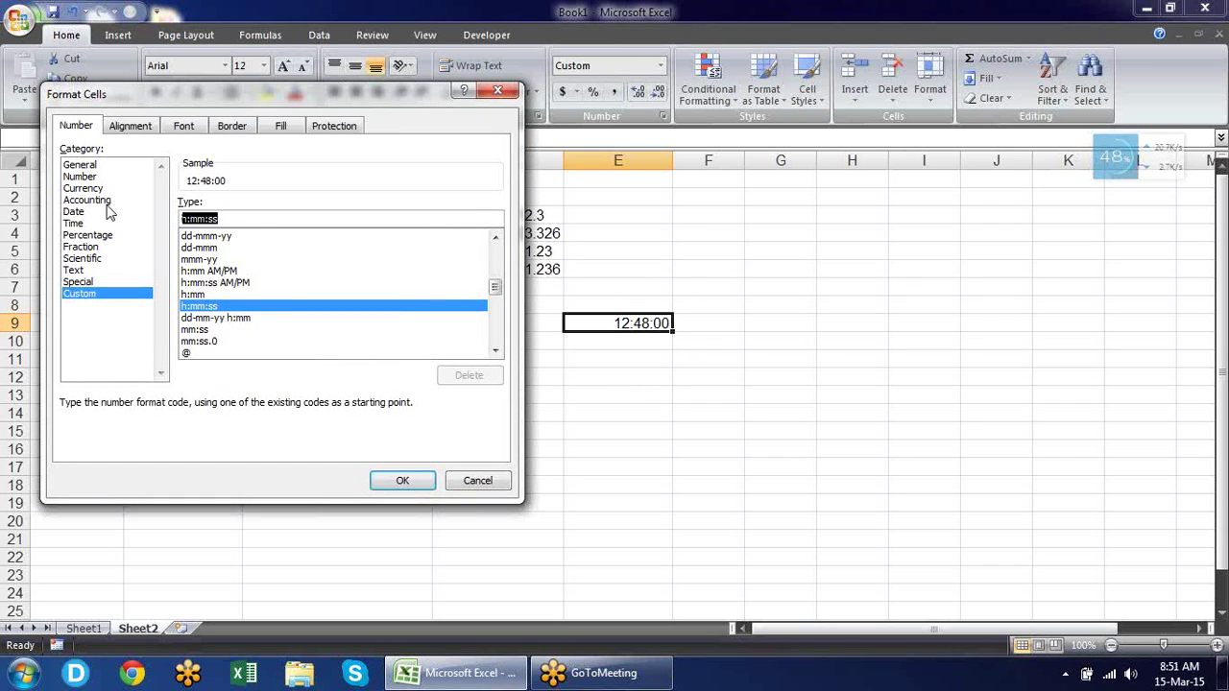
{"action": "type", "text": "["}
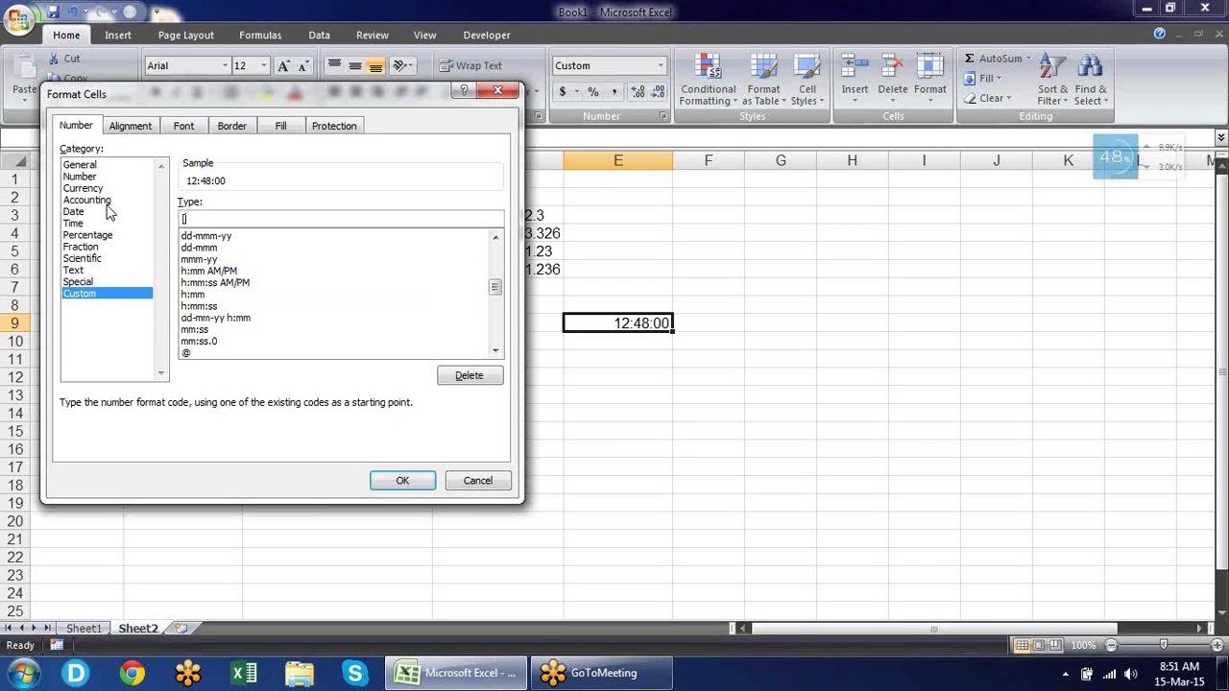
{"action": "type", "text": "h]"}
{"action": "type", "text": ":mm:ss"}
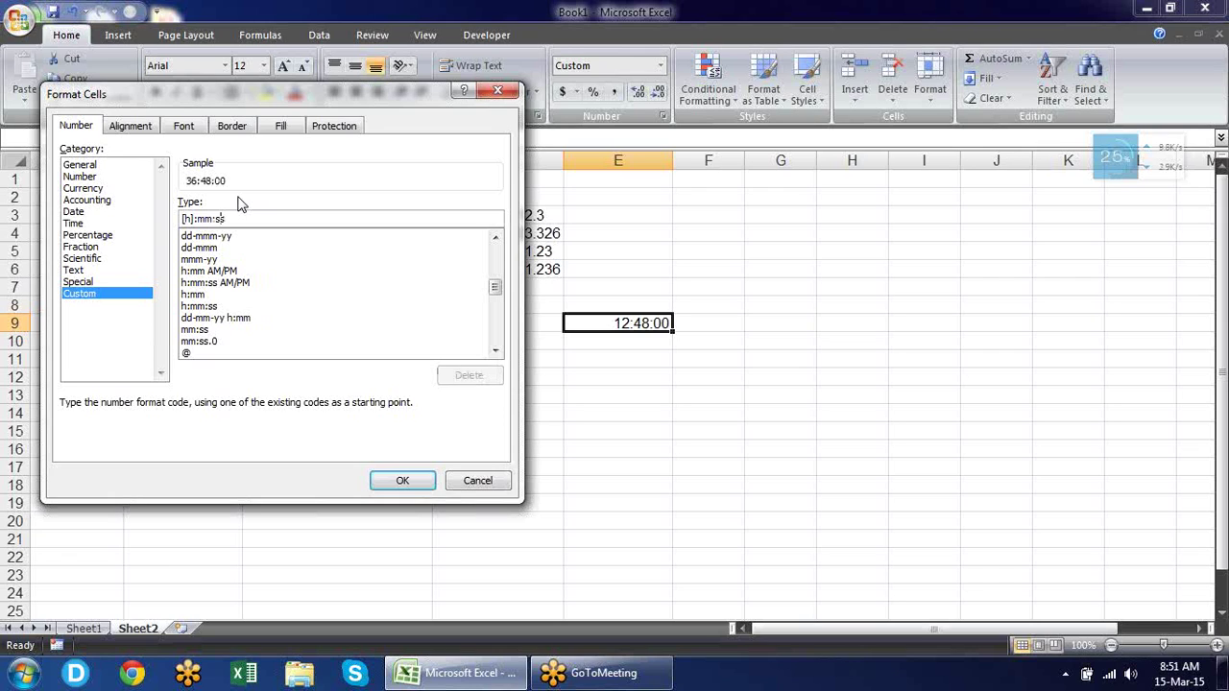
Try [hh]:mm:ss, then apply [mm]:ss so E9 shows 2208:00.
{"action": "key", "text": "Left"}
{"action": "key", "text": "Left"}
{"action": "key", "text": "Left"}
{"action": "key", "text": "Left"}
{"action": "key", "text": "Left"}
{"action": "key", "text": "Left"}
{"action": "key", "text": "Left"}
{"action": "type", "text": "h"}
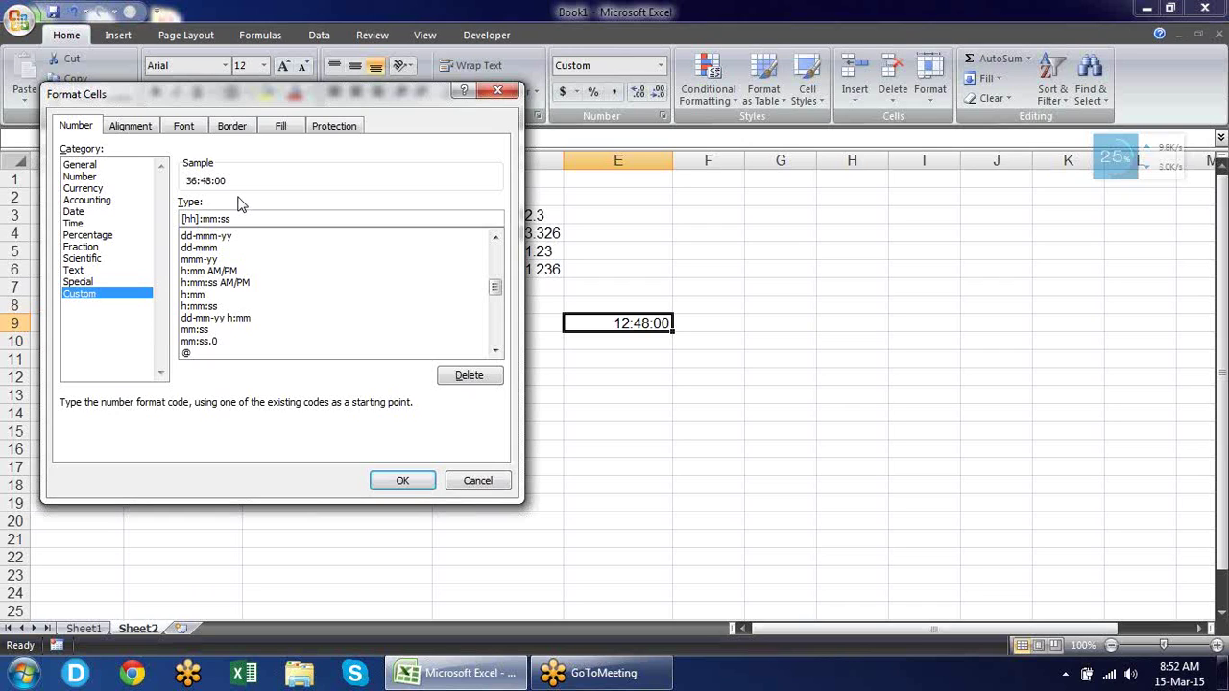
{"action": "key", "text": "BackSpace"}
{"action": "key", "text": "BackSpace"}
{"action": "key", "text": "BackSpace"}
{"action": "key", "text": "BackSpace"}
{"action": "type", "text": "]"}
{"action": "left_click", "coordinate": [403, 481]}
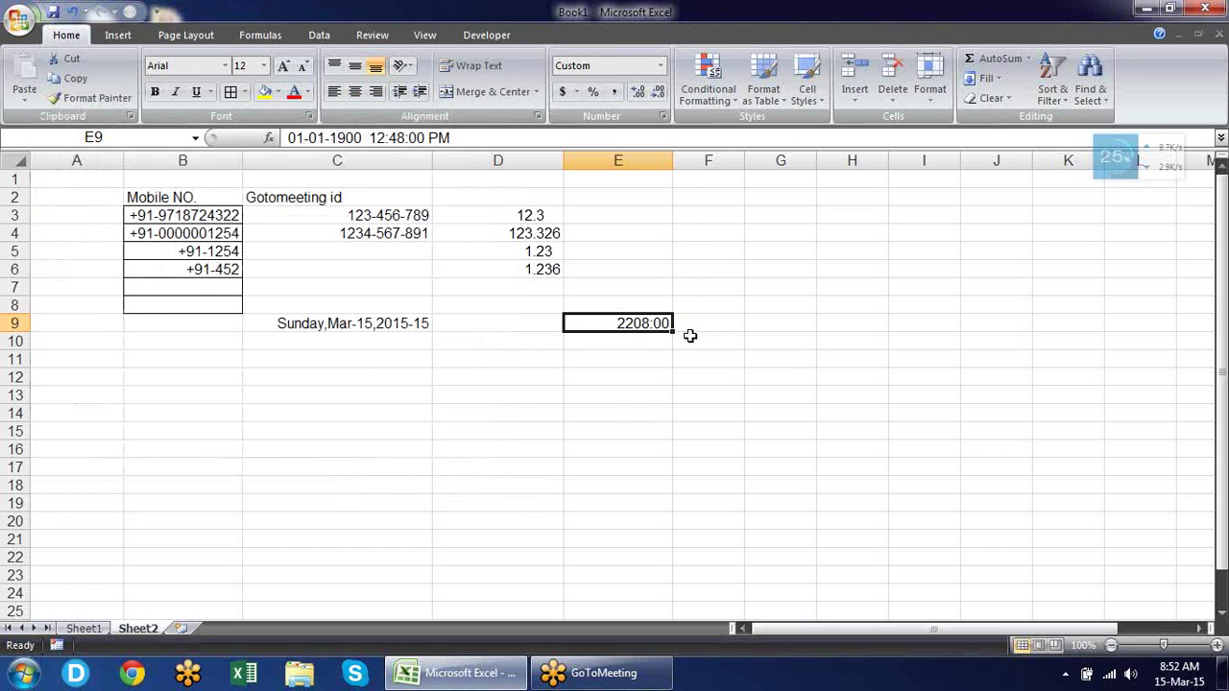
{"action": "key", "text": "ctrl+1"}
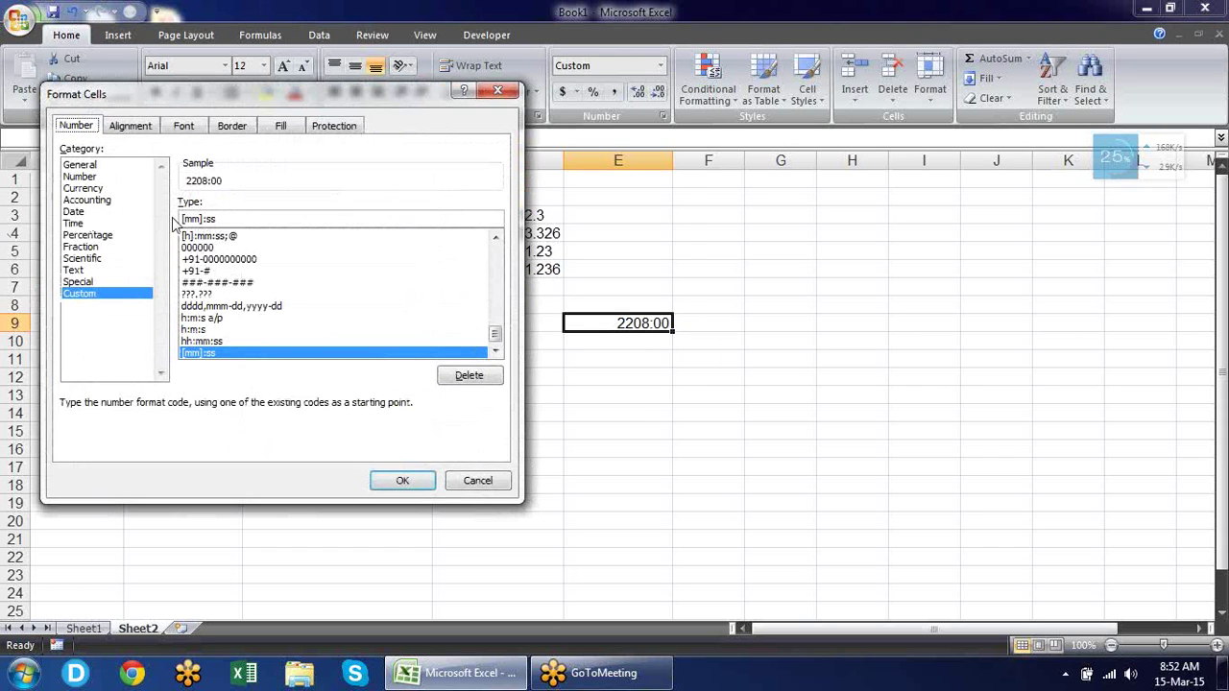
Edit E9's code to [ss] and apply it, showing 132480.
{"action": "left_click", "coordinate": [207, 220]}
{"action": "key", "text": "BackSpace"}
{"action": "key", "text": "BackSpace"}
{"action": "key", "text": "BackSpace"}
{"action": "key", "text": "BackSpace"}
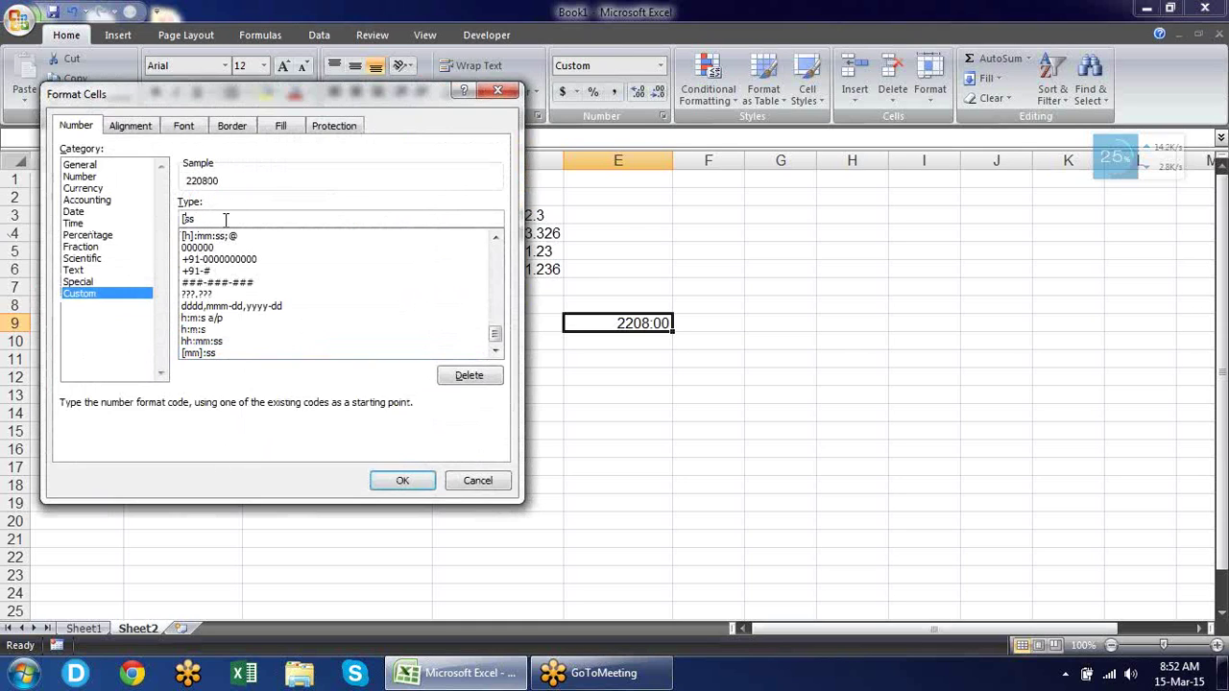
{"action": "left_click", "coordinate": [225, 220]}
{"action": "type", "text": "]"}
{"action": "left_click", "coordinate": [402, 480]}
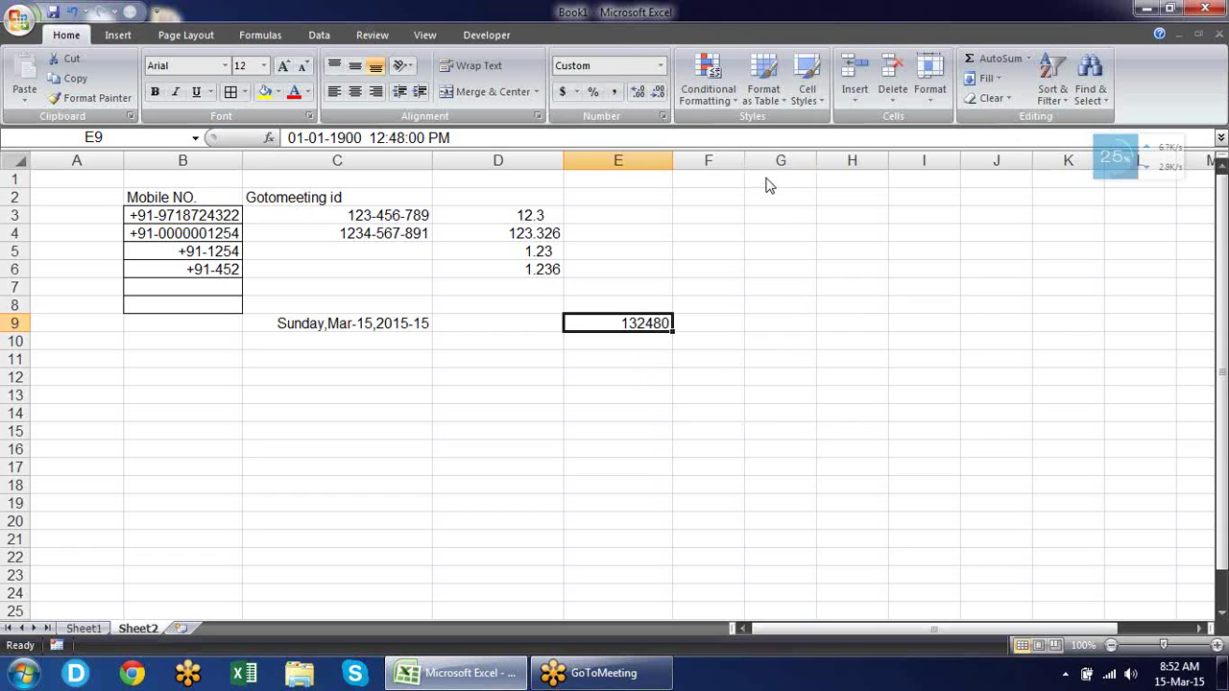
Reopen and dismiss Format Cells unchanged, then select D11 and C11.
{"action": "left_click", "coordinate": [660, 116]}
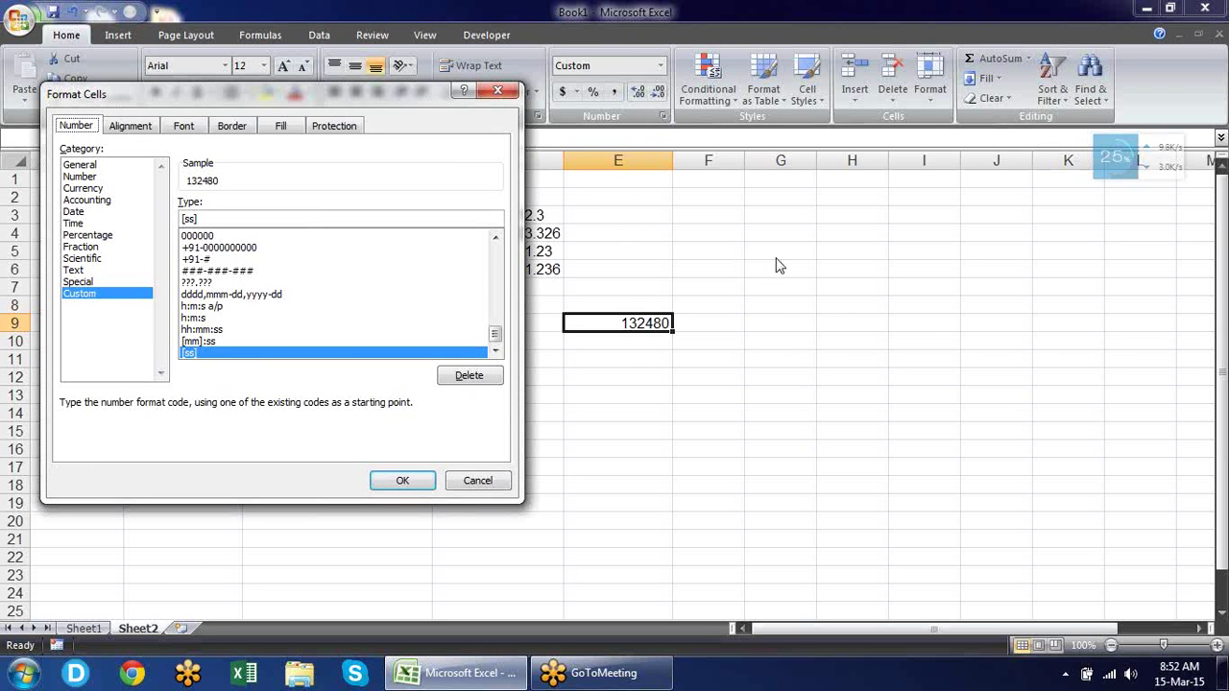
{"action": "key", "text": "Return"}
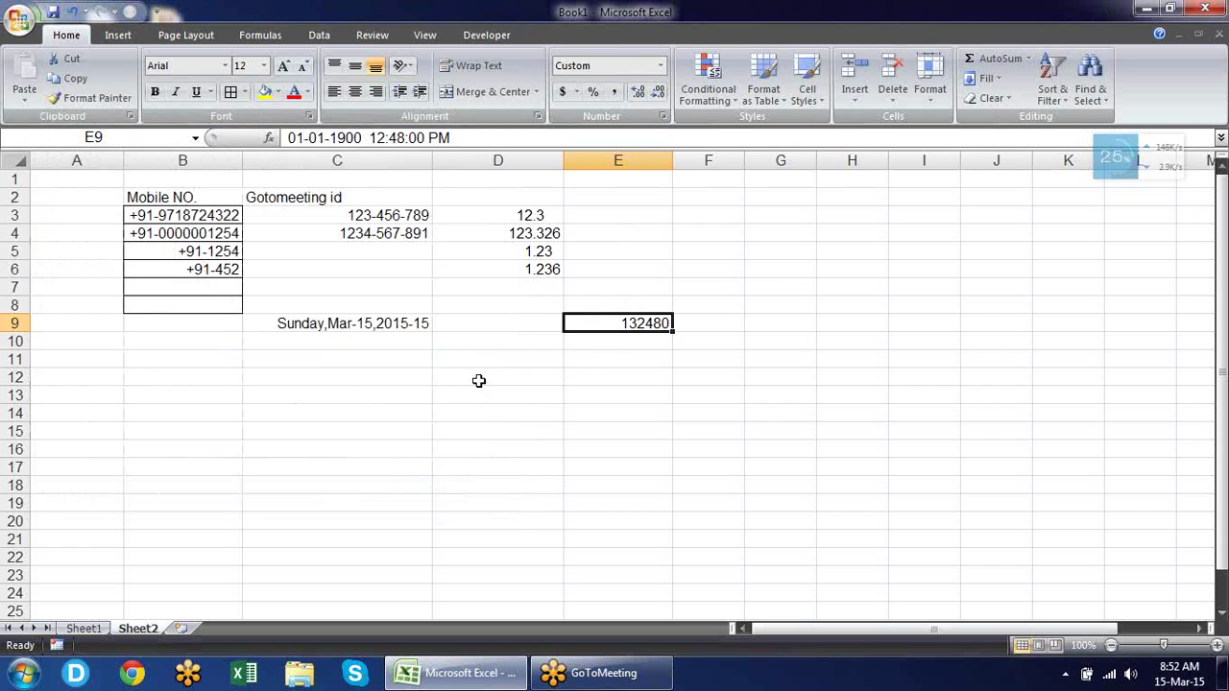
{"action": "left_click", "coordinate": [487, 363]}
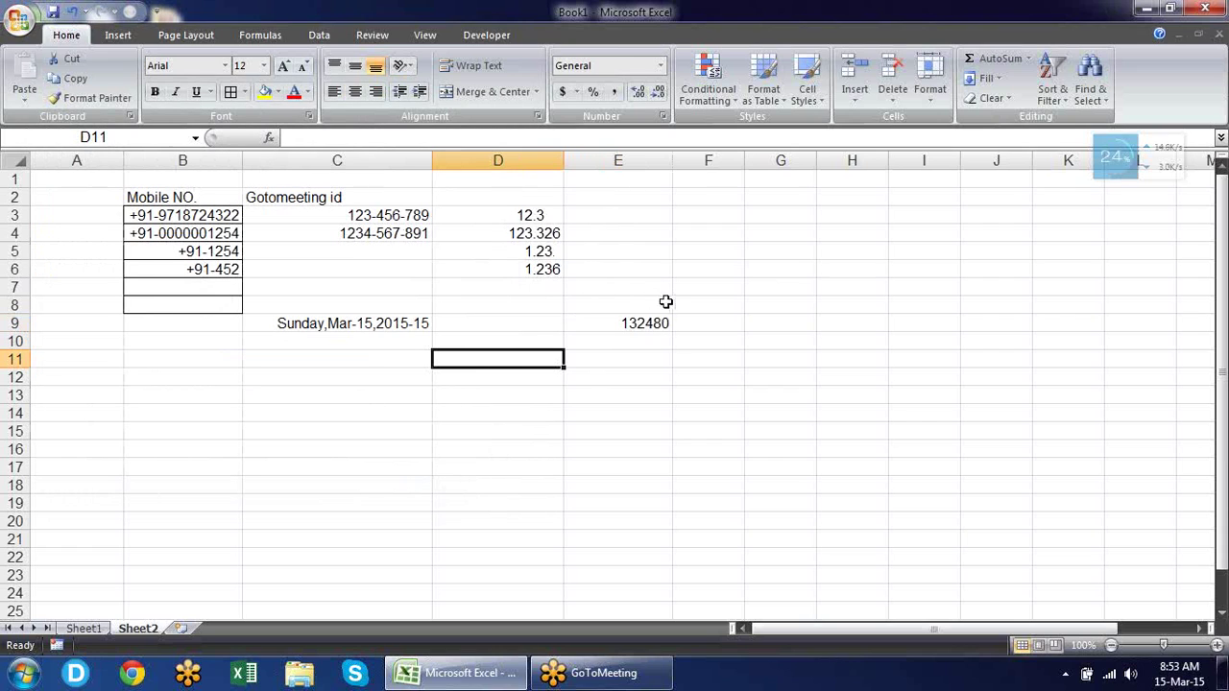
{"action": "left_click", "coordinate": [367, 362]}
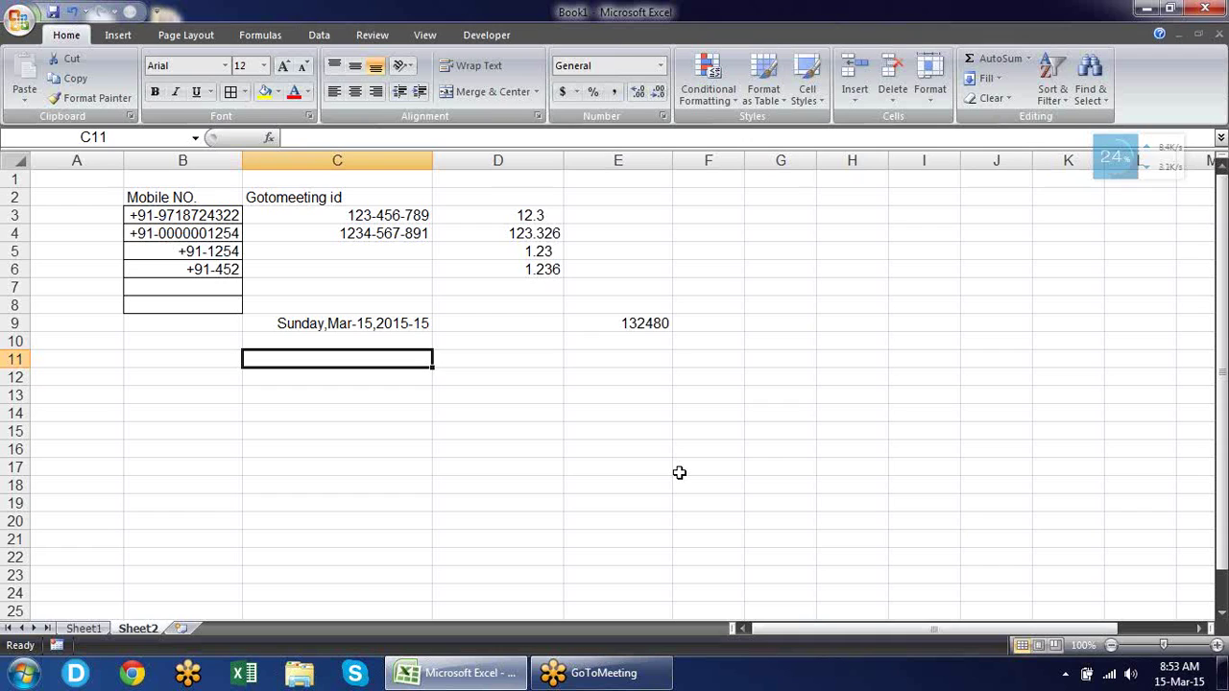
Enter 'Name' followed by a line of underscores in C11 and narrow column C.
{"action": "type", "text": "Name"}
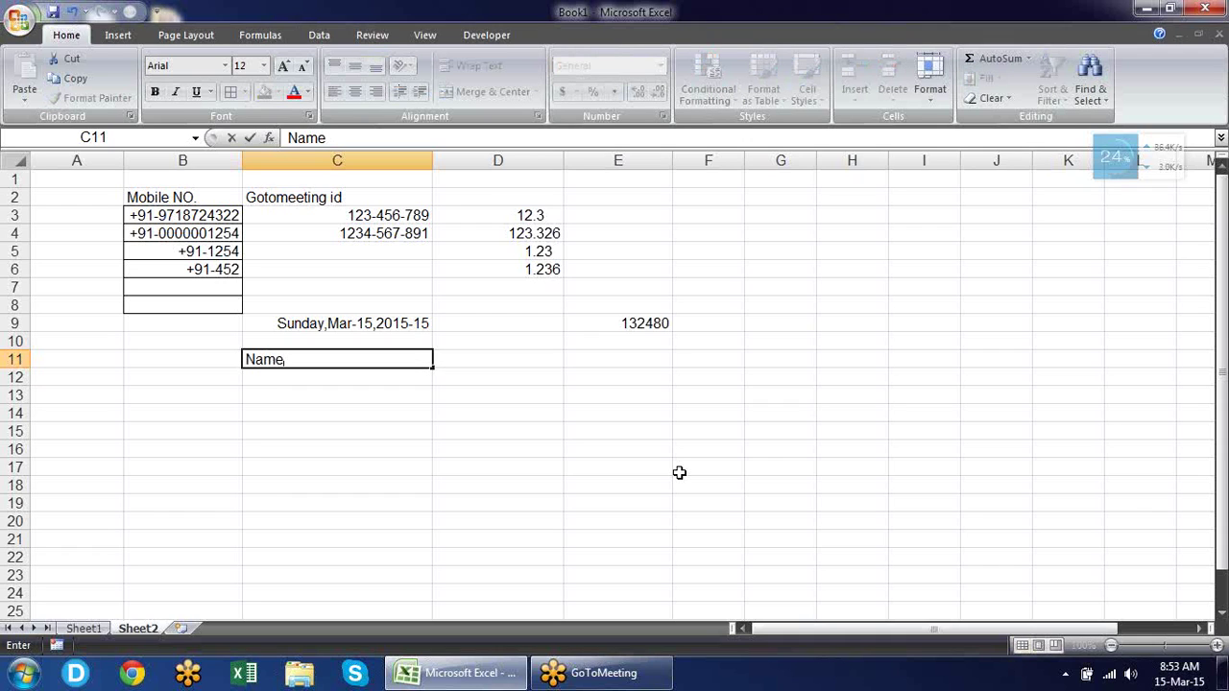
{"action": "type", "text": "____________________"}
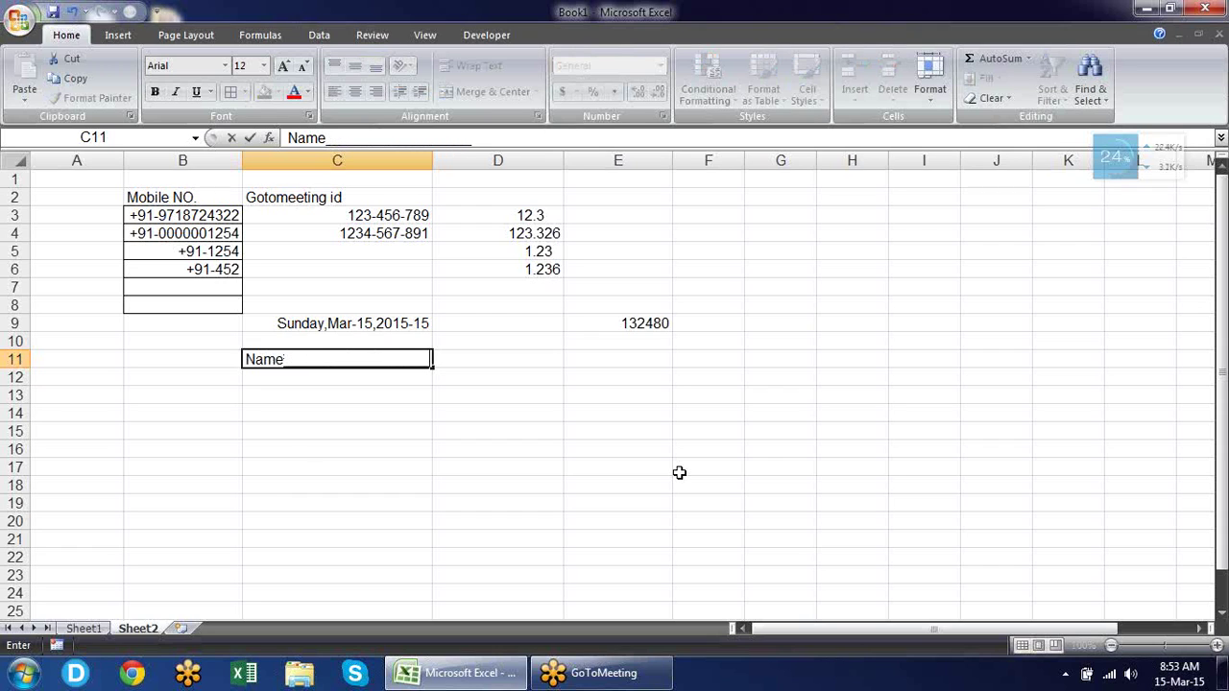
{"action": "key", "text": "Return"}
{"action": "key", "text": "Return"}
{"action": "key", "text": "Return"}
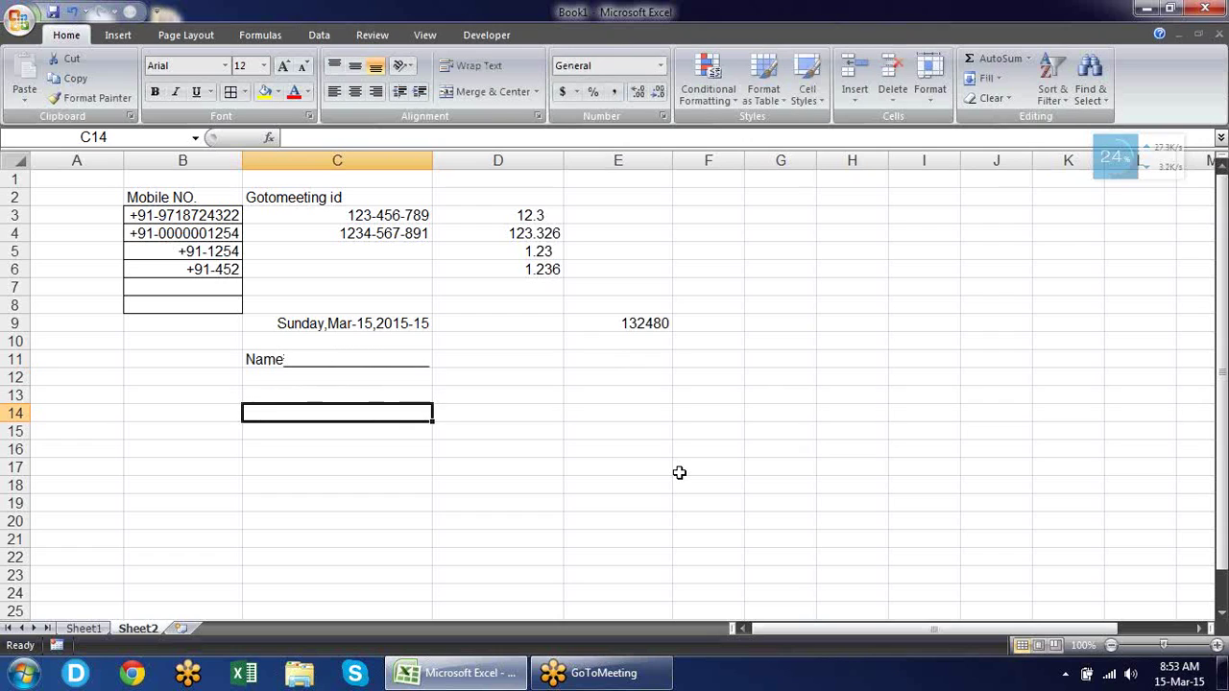
{"action": "key", "text": "Up"}
{"action": "key", "text": "Up"}
{"action": "key", "text": "Down"}
{"action": "key", "text": "Down"}
{"action": "left_click_drag", "start_coordinate": [433, 170], "coordinate": [396, 165]}
Select and edit the underscores after Name in C11 in the formula bar.
{"action": "left_click", "coordinate": [384, 359]}
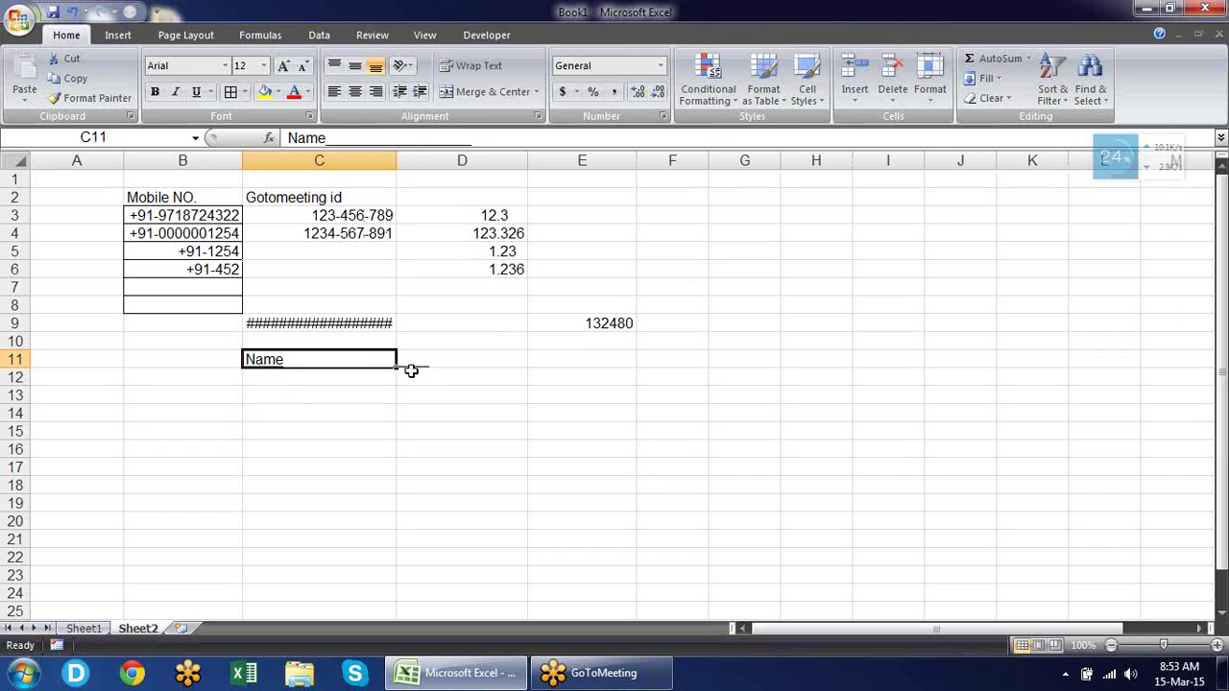
{"action": "left_click", "coordinate": [412, 367]}
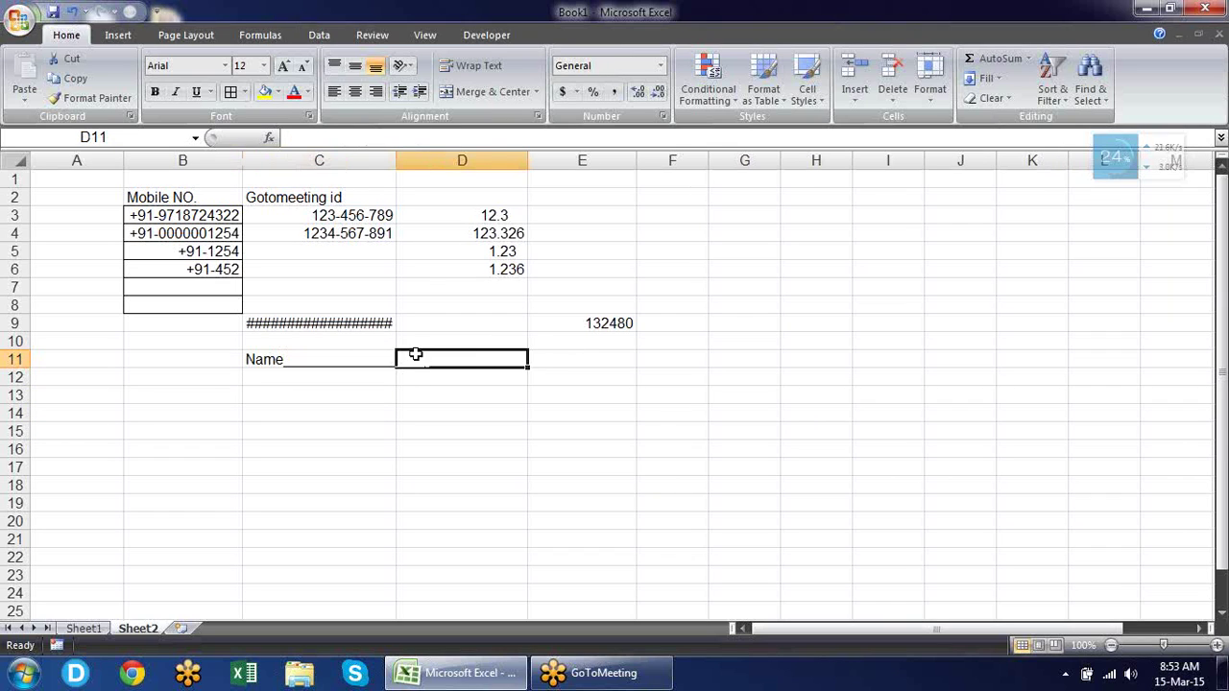
{"action": "left_click", "coordinate": [373, 359]}
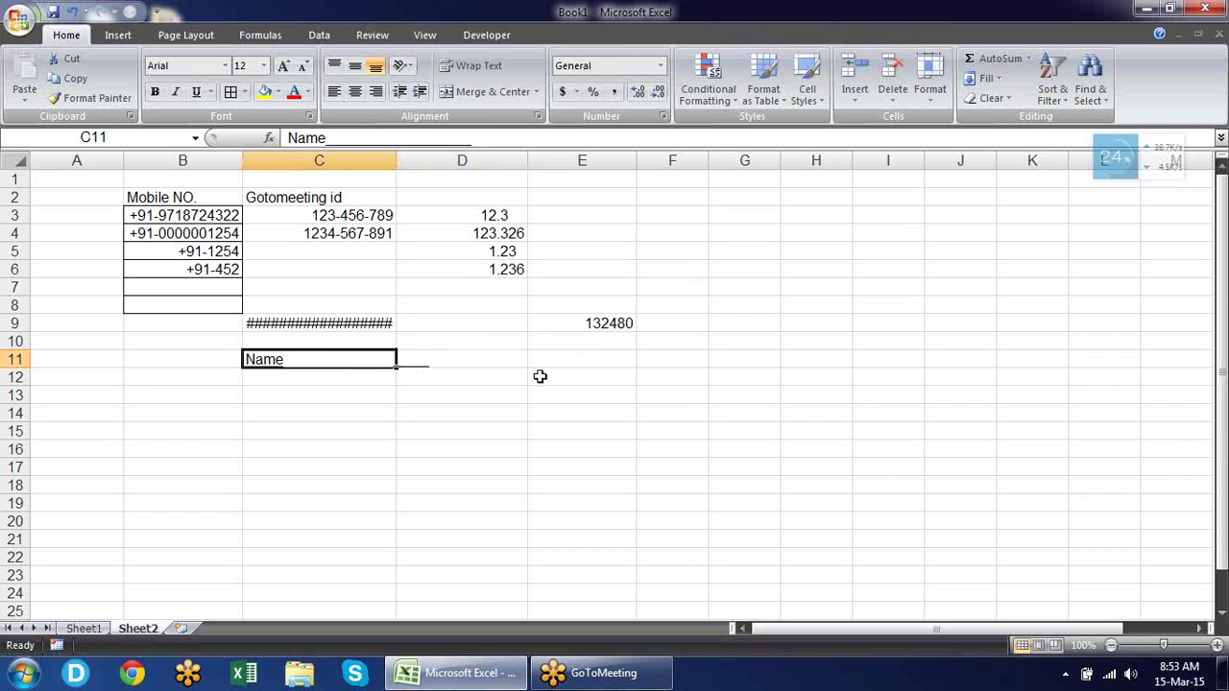
{"action": "left_click_drag", "start_coordinate": [489, 141], "coordinate": [329, 138]}
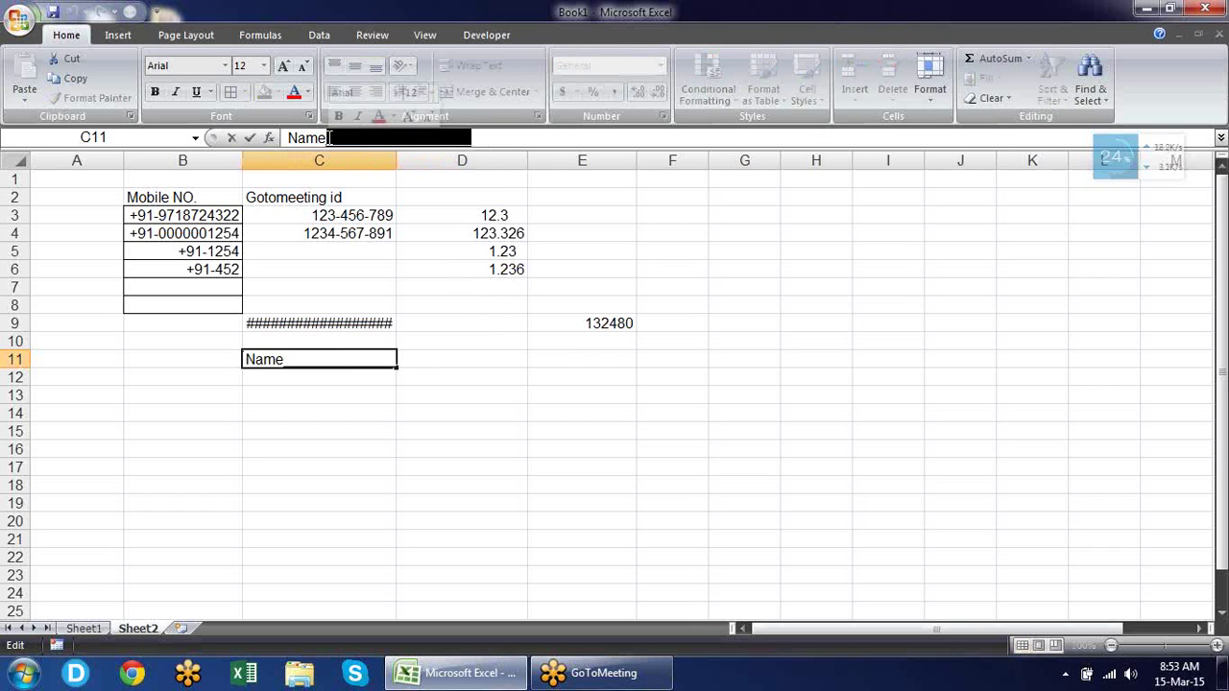
{"action": "left_click", "coordinate": [470, 451]}
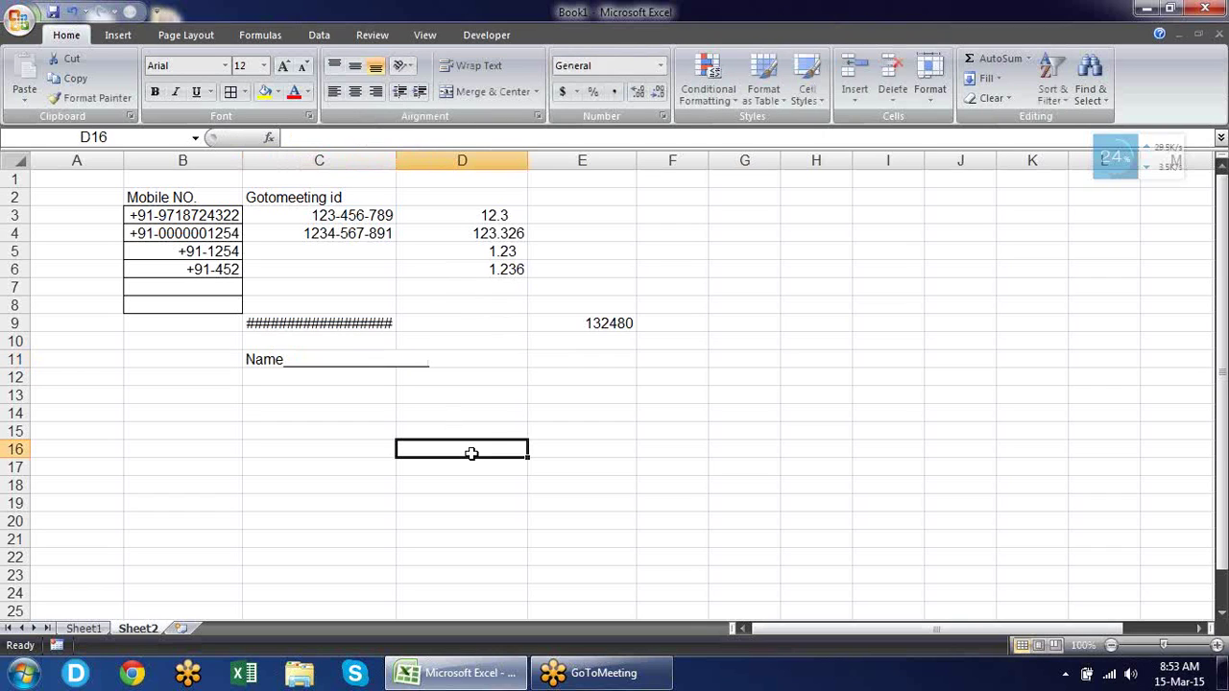
{"action": "left_click", "coordinate": [491, 394]}
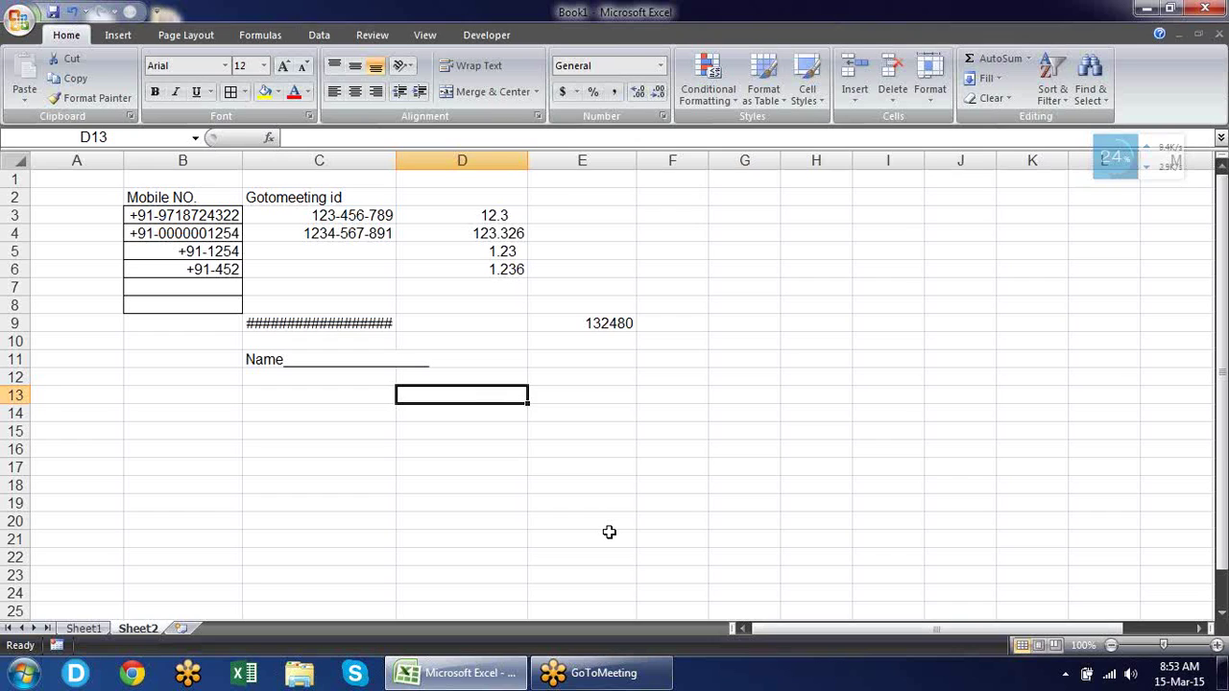
{"action": "type", "text": "M/s "}
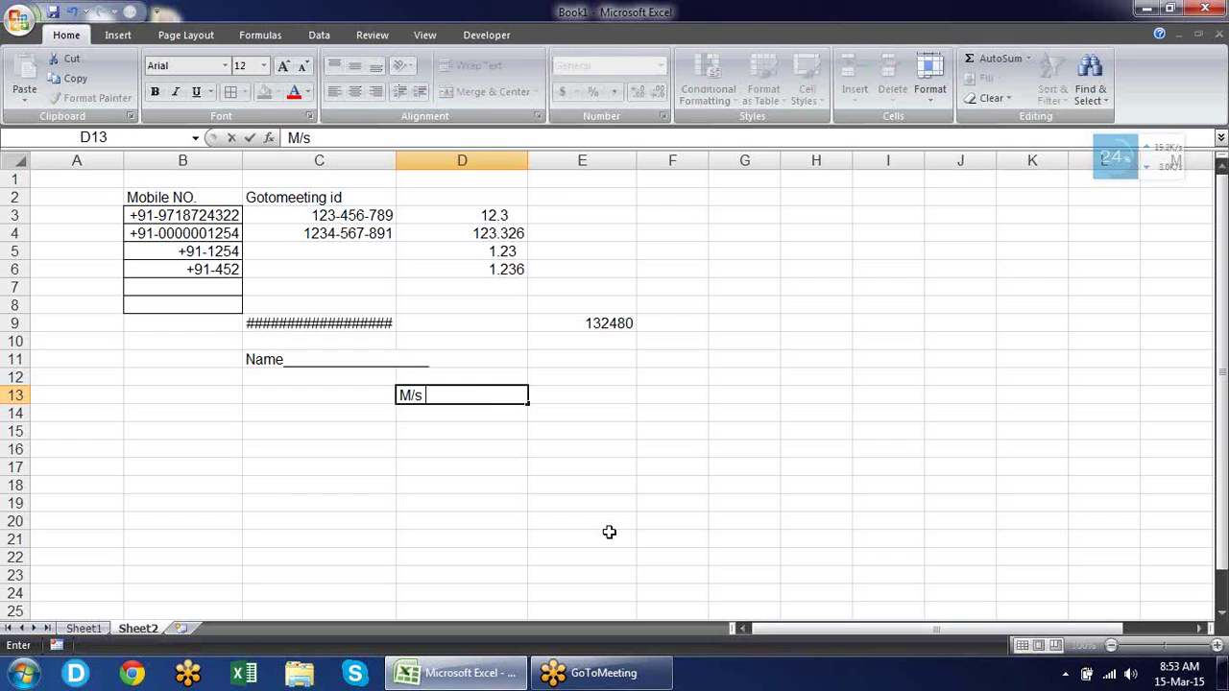
{"action": "type", "text": "Omaxe Limited"}
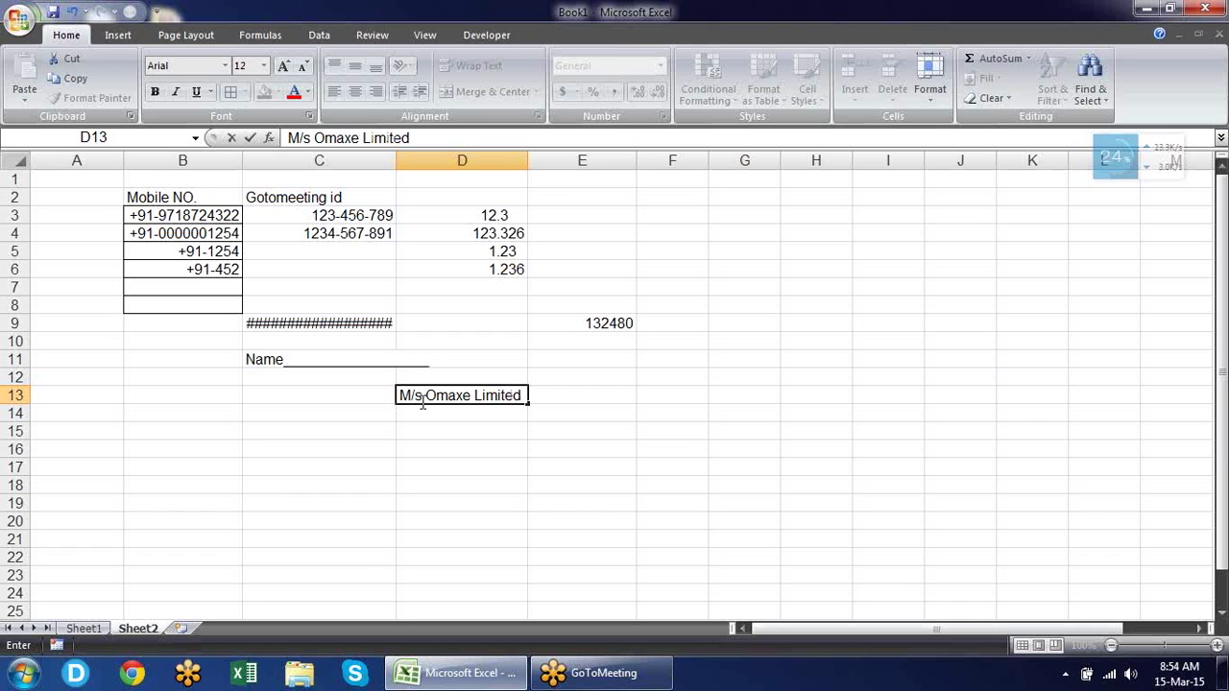
{"action": "left_click_drag", "start_coordinate": [424, 394], "coordinate": [383, 395]}
{"action": "key", "text": "Escape"}
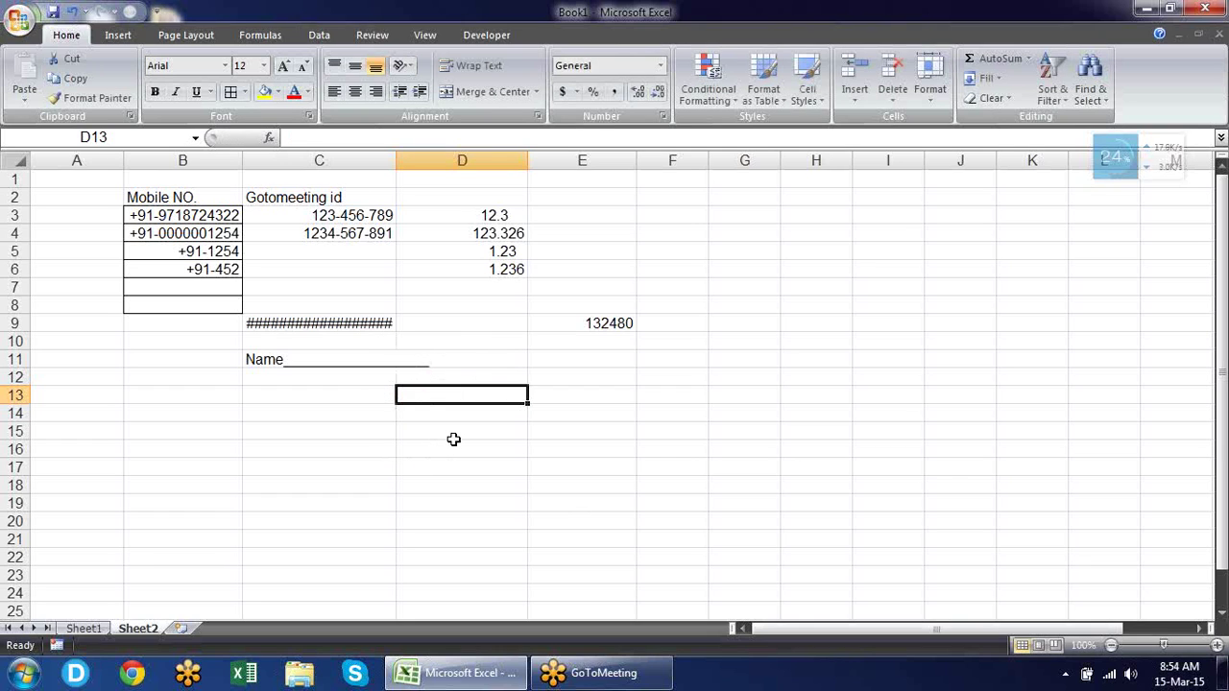
{"action": "type", "text": "omaxe limited"}
{"action": "key", "text": "Return"}
{"action": "key", "text": "Up"}
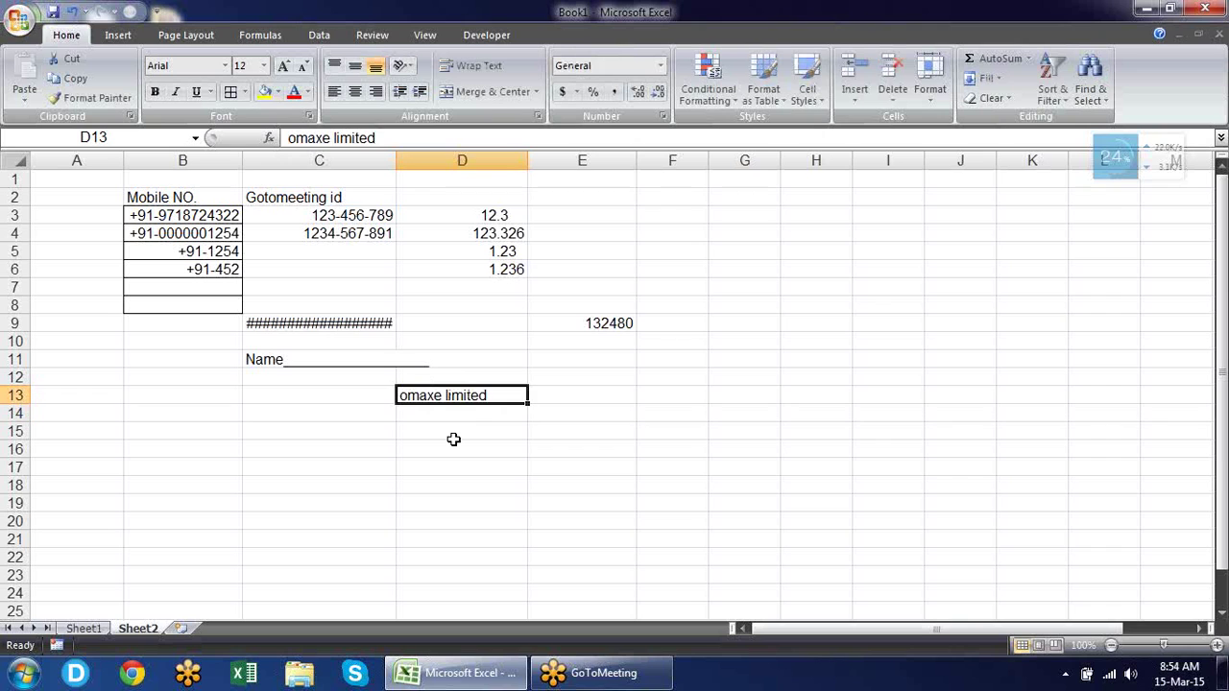
{"action": "key", "text": "Delete"}
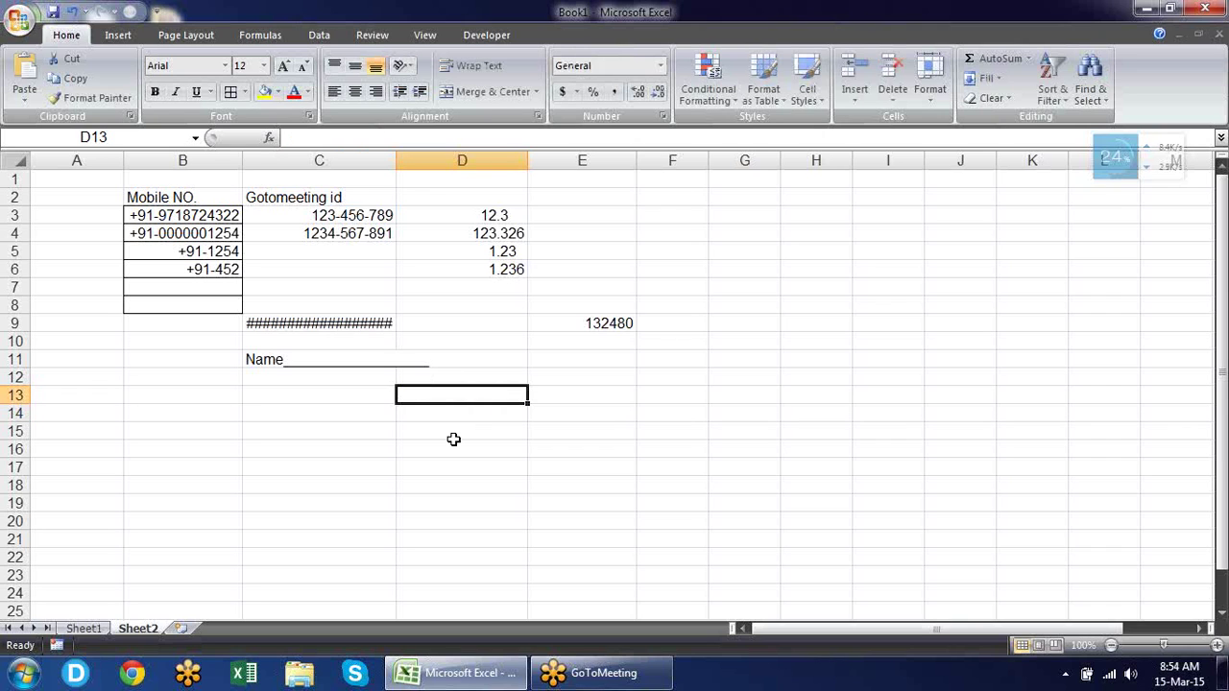
Apply the custom number format "M/S" @ to cells D13:D18.
{"action": "left_click_drag", "start_coordinate": [461, 395], "coordinate": [457, 485]}
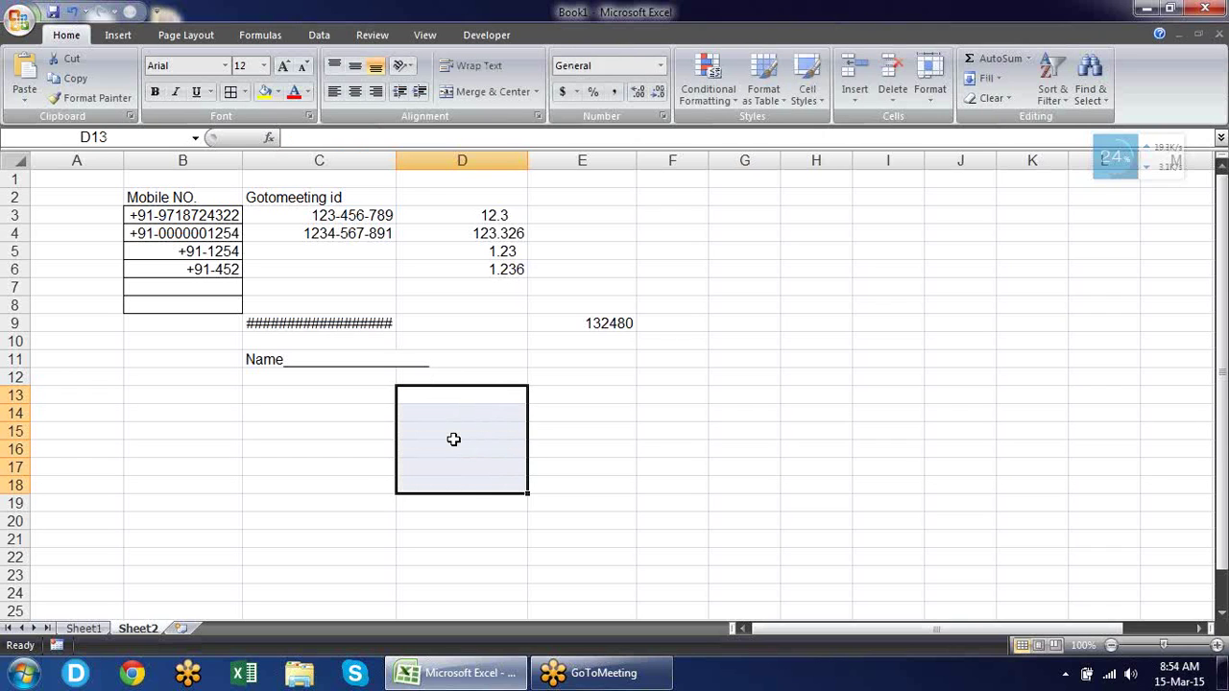
{"action": "key", "text": "ctrl+1"}
{"action": "left_click_drag", "start_coordinate": [344, 89], "coordinate": [893, 132]}
{"action": "left_click", "coordinate": [668, 331]}
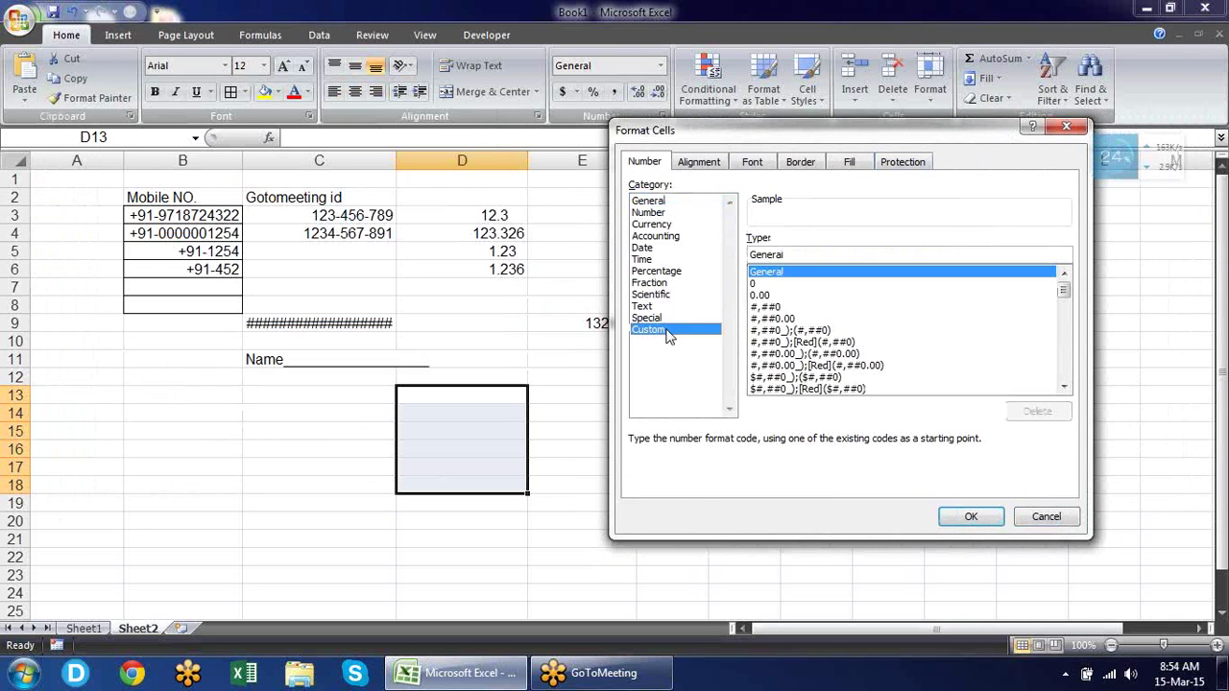
{"action": "left_click_drag", "start_coordinate": [800, 254], "coordinate": [622, 257]}
{"action": "type", "text": "\""}
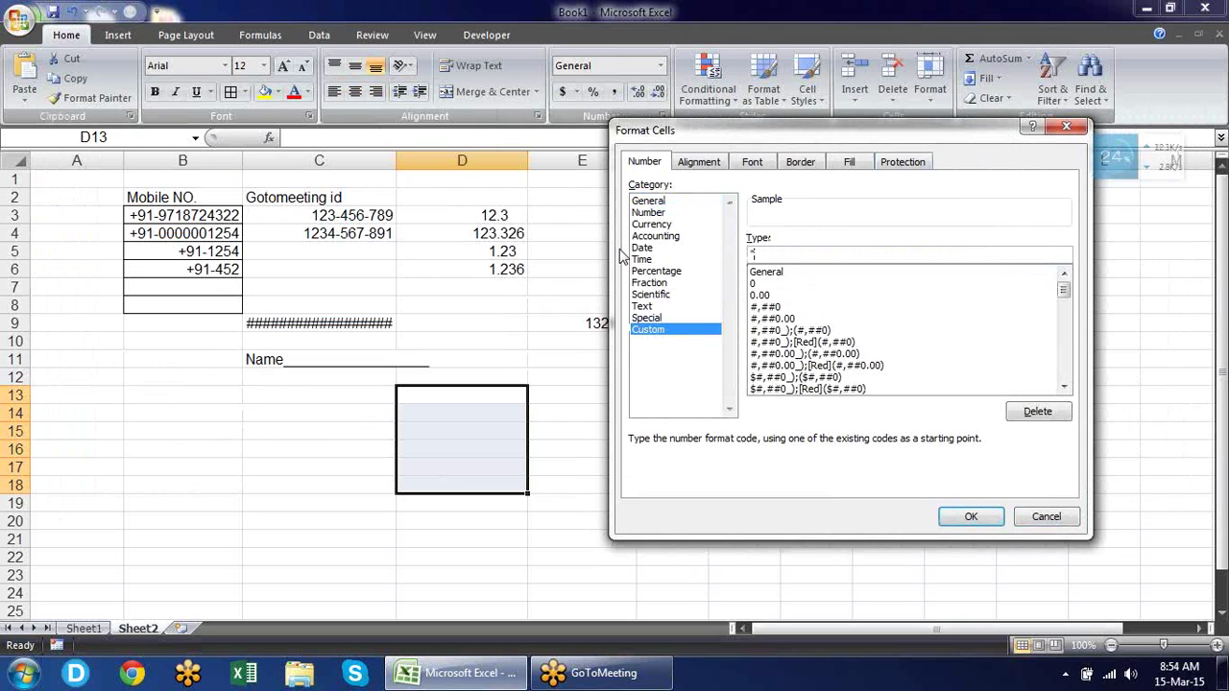
{"action": "type", "text": "M/S\""}
{"action": "type", "text": "@"}
{"action": "left_click", "coordinate": [971, 518]}
{"action": "left_click", "coordinate": [431, 396]}
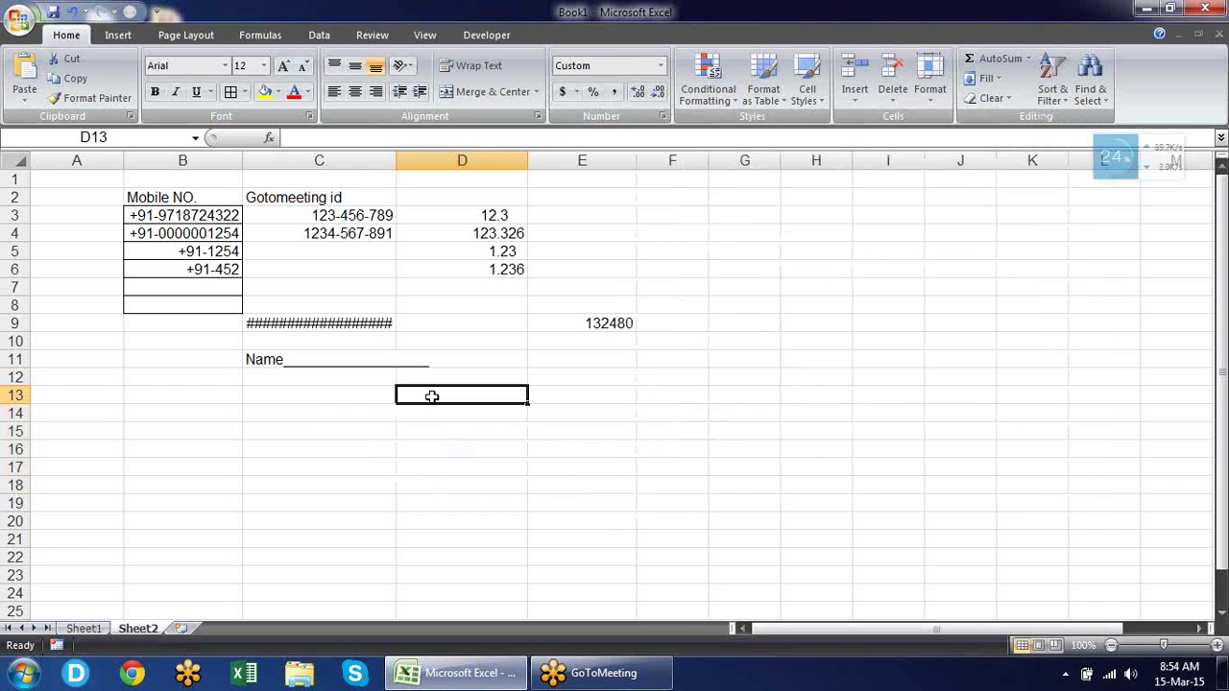
Enter omaxe limited, abc and df in D13–D15, then select D13:D15.
{"action": "type", "text": "omax"}
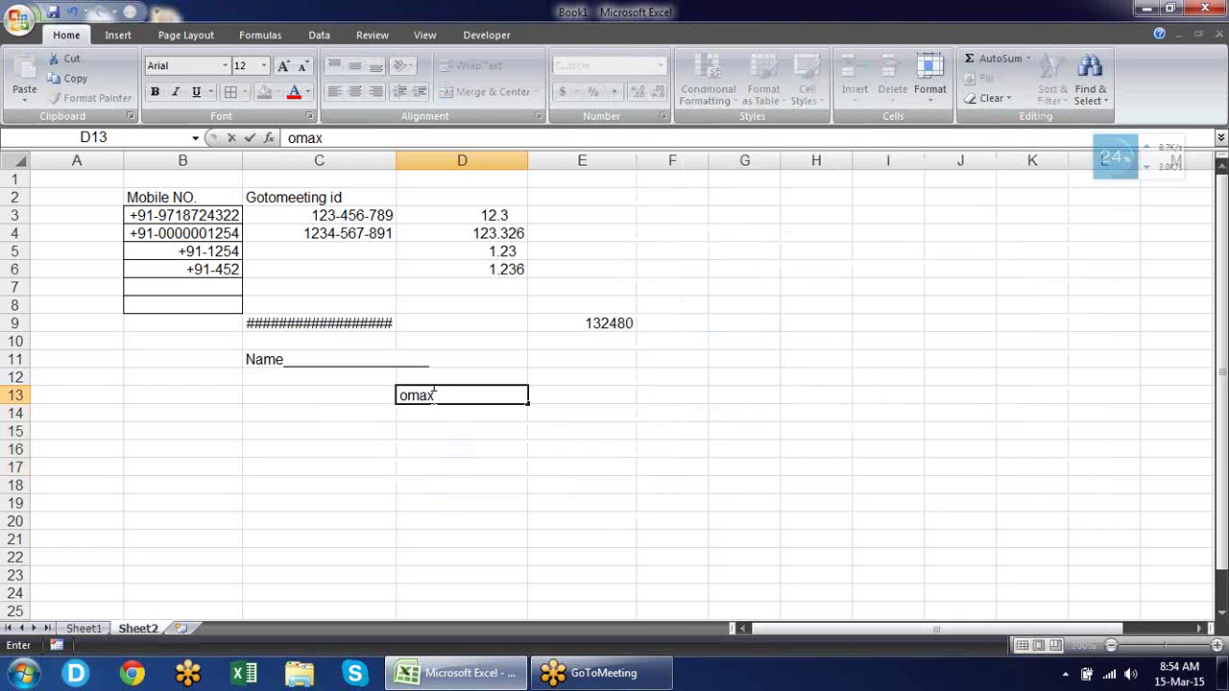
{"action": "type", "text": "e limited"}
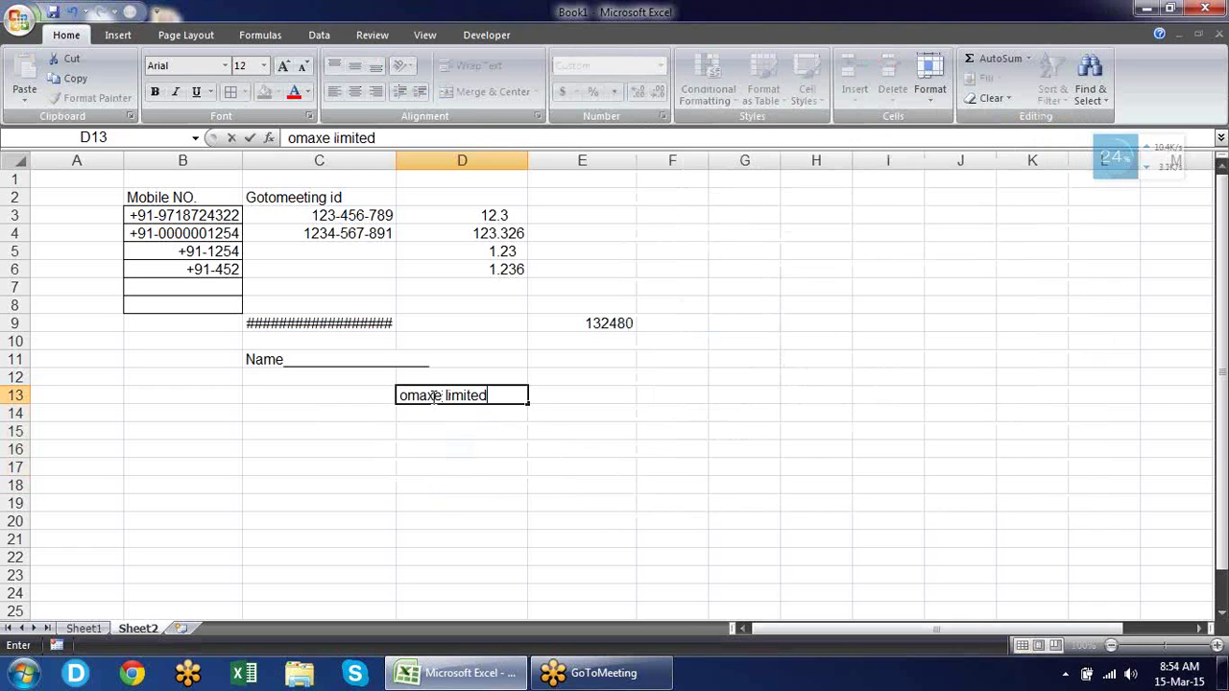
{"action": "key", "text": "Return"}
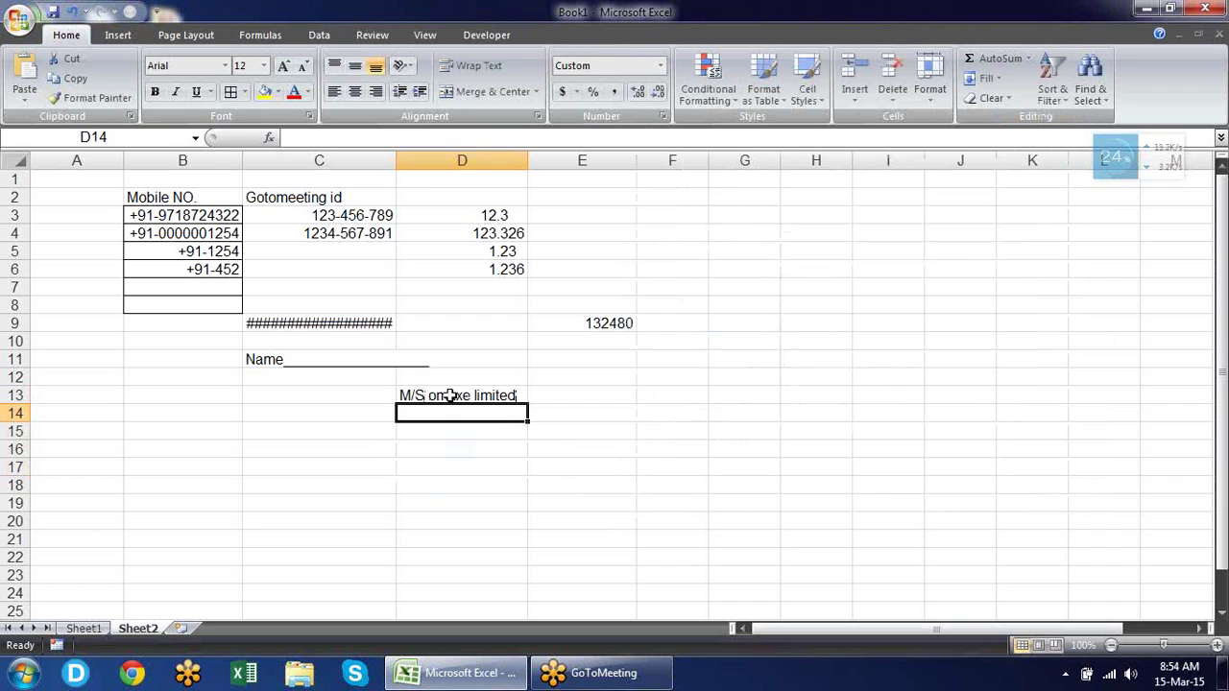
{"action": "type", "text": "abc"}
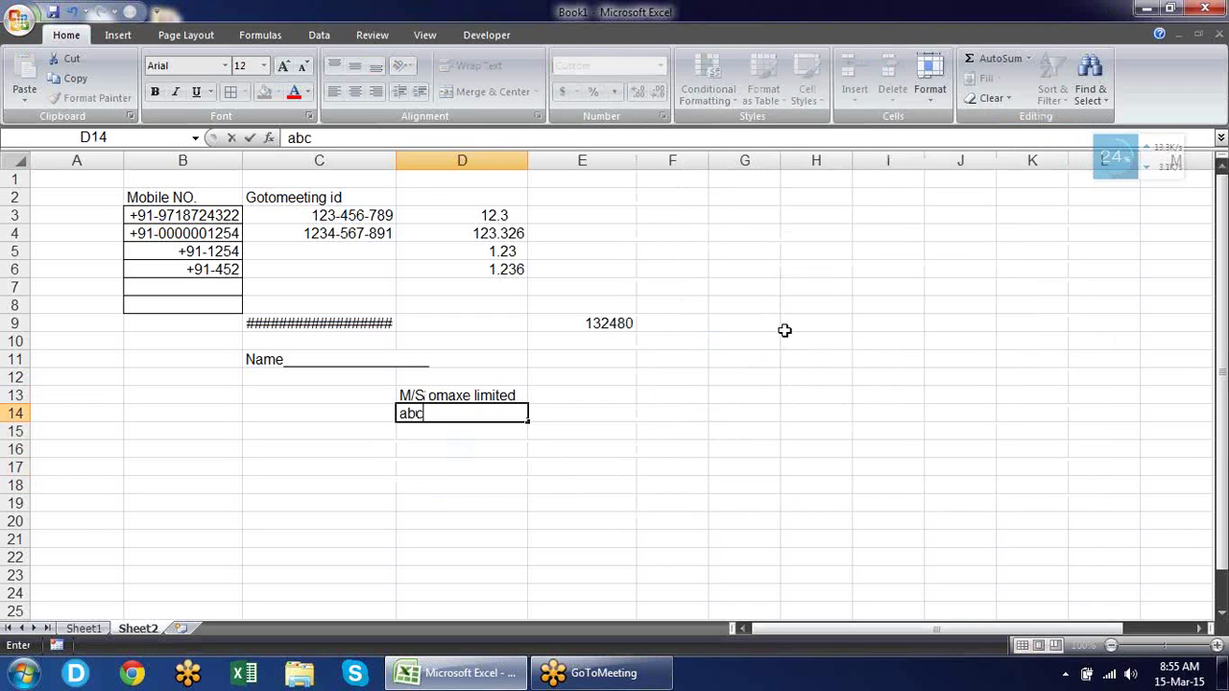
{"action": "key", "text": "Return"}
{"action": "type", "text": "df"}
{"action": "key", "text": "Return"}
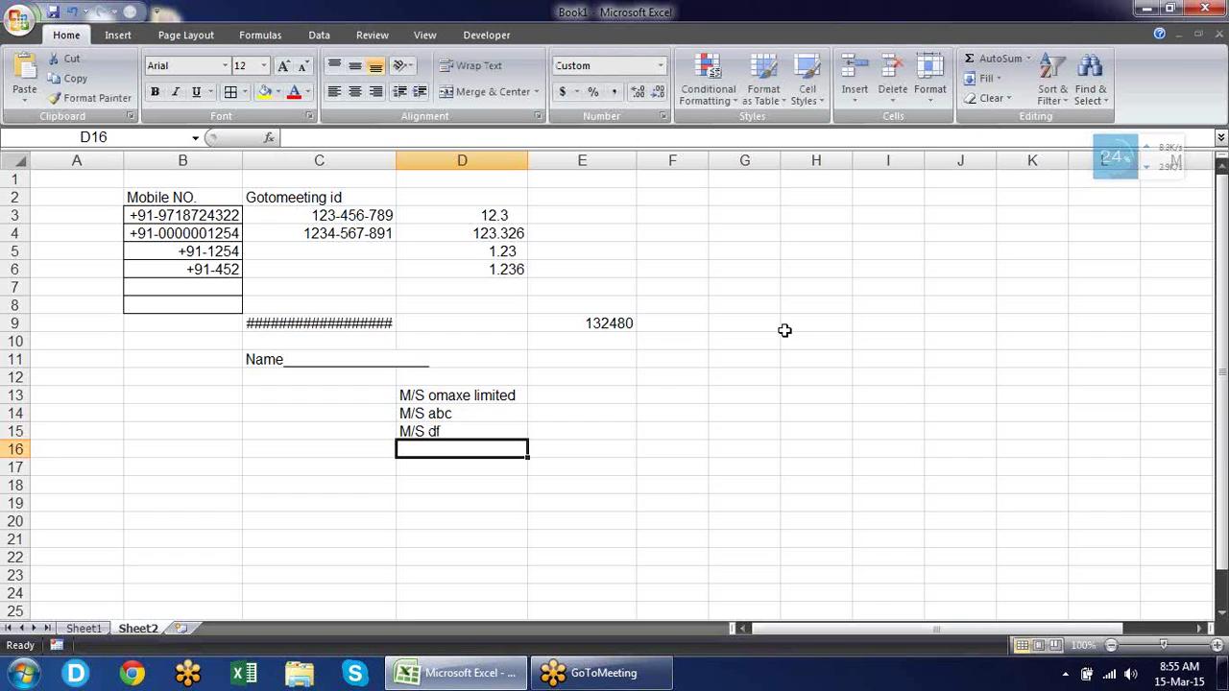
{"action": "key", "text": "Up"}
{"action": "key", "text": "Up"}
{"action": "key", "text": "Up"}
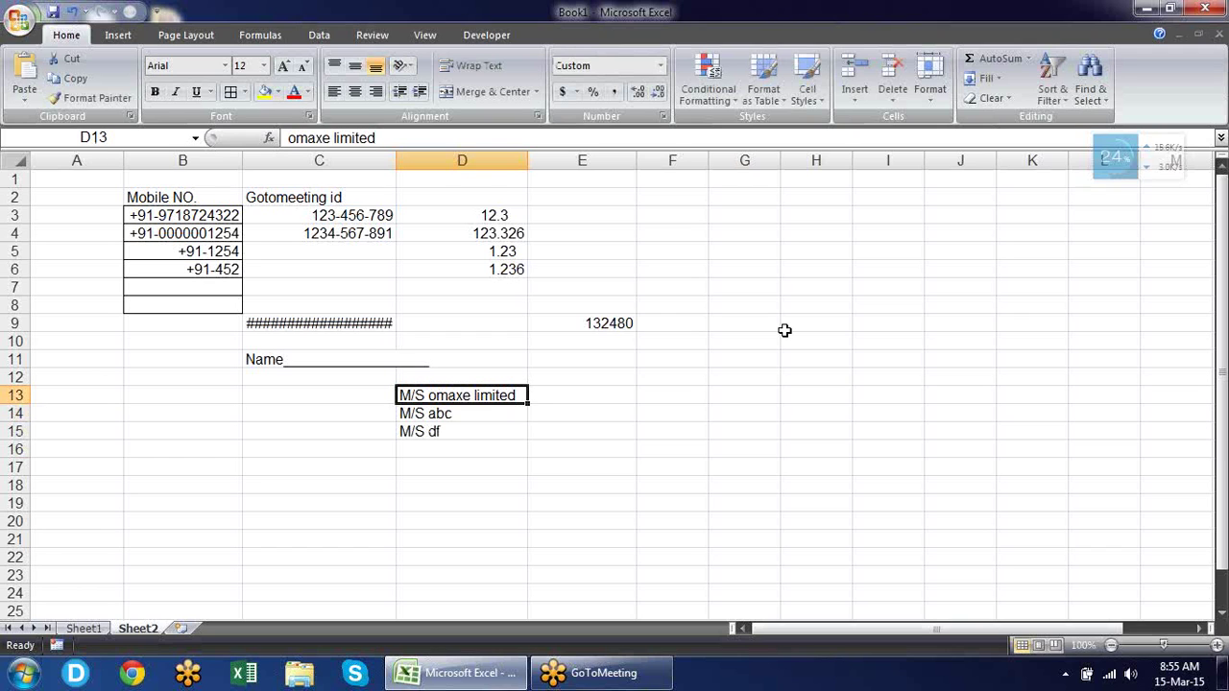
{"action": "key", "text": "shift+Down"}
{"action": "key", "text": "shift+Down"}
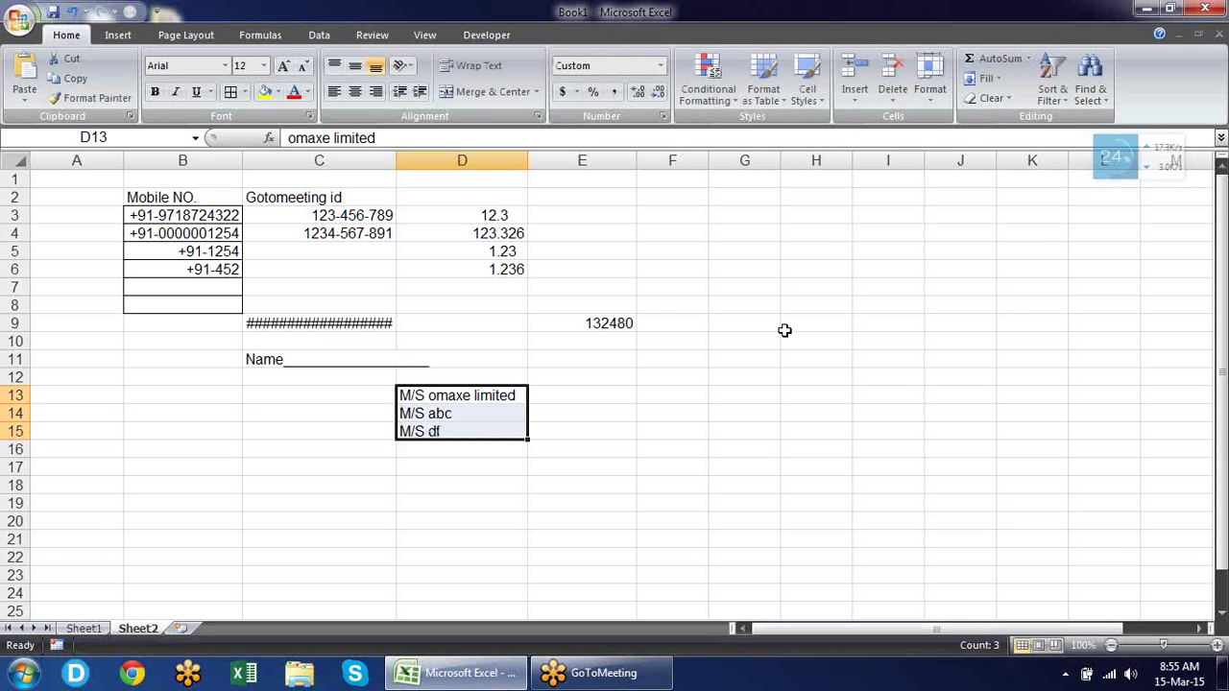
{"action": "key", "text": "ctrl+1"}
Change the D13:D15 custom format to "M/S" @@@ so each entry repeats three times.
{"action": "left_click", "coordinate": [803, 251]}
{"action": "key", "text": "BackSpace"}
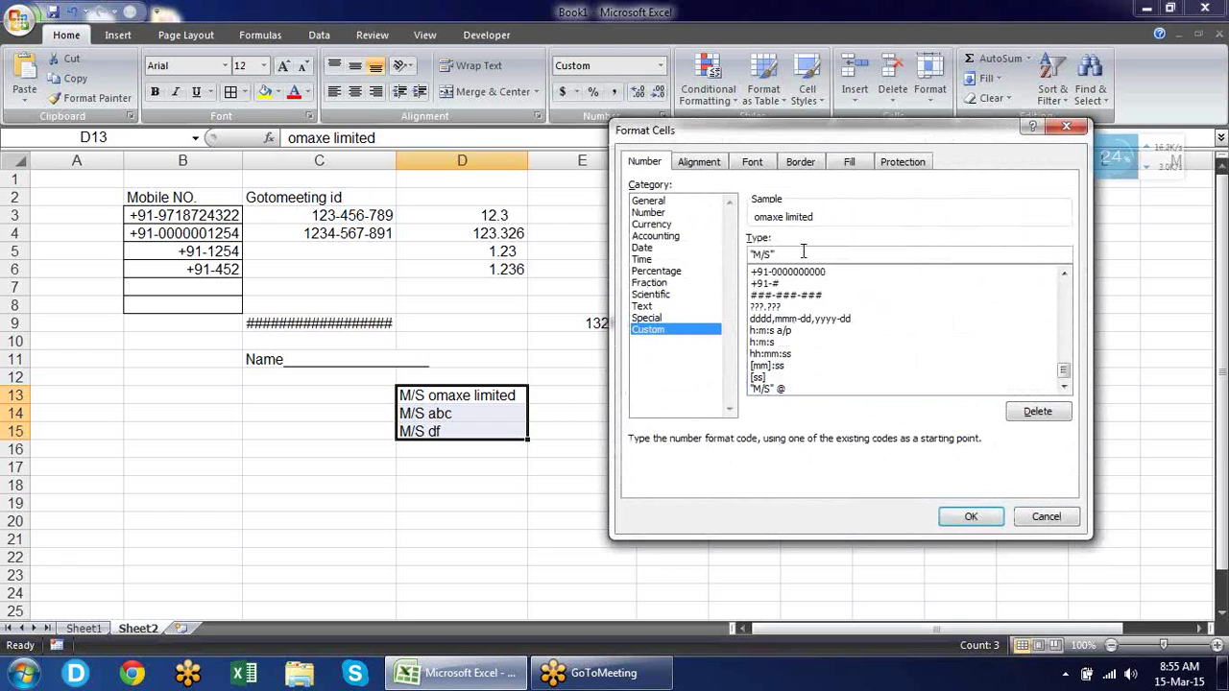
{"action": "type", "text": "@@@"}
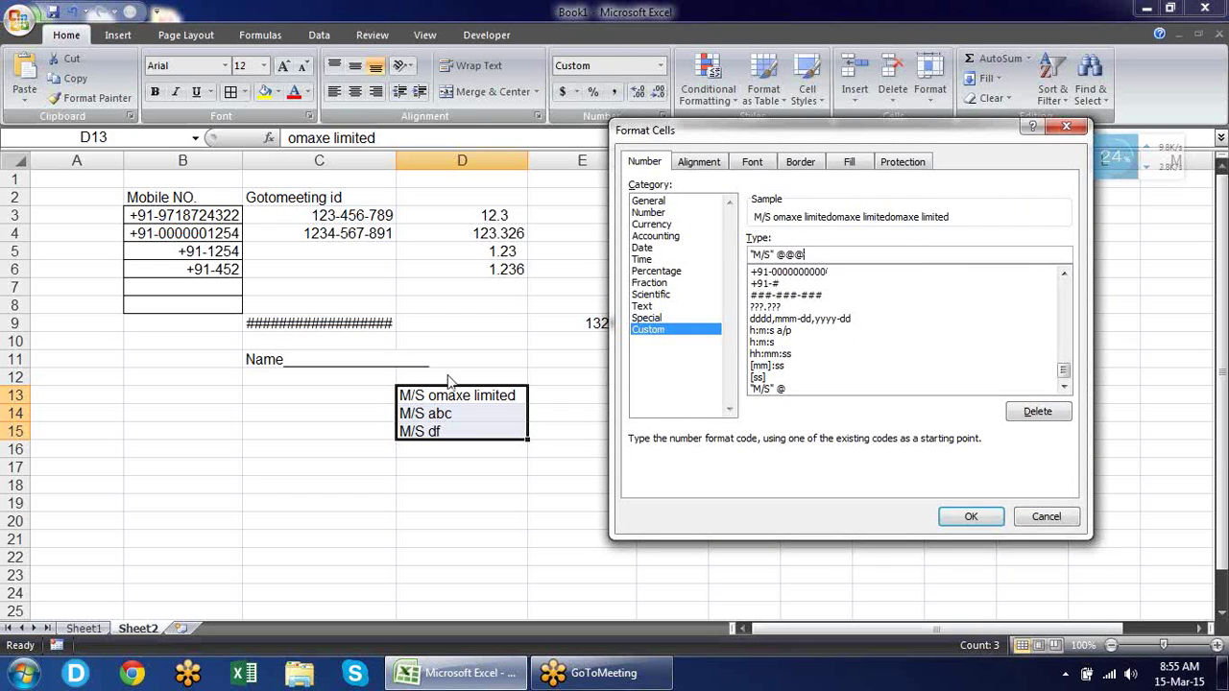
{"action": "left_click", "coordinate": [972, 517]}
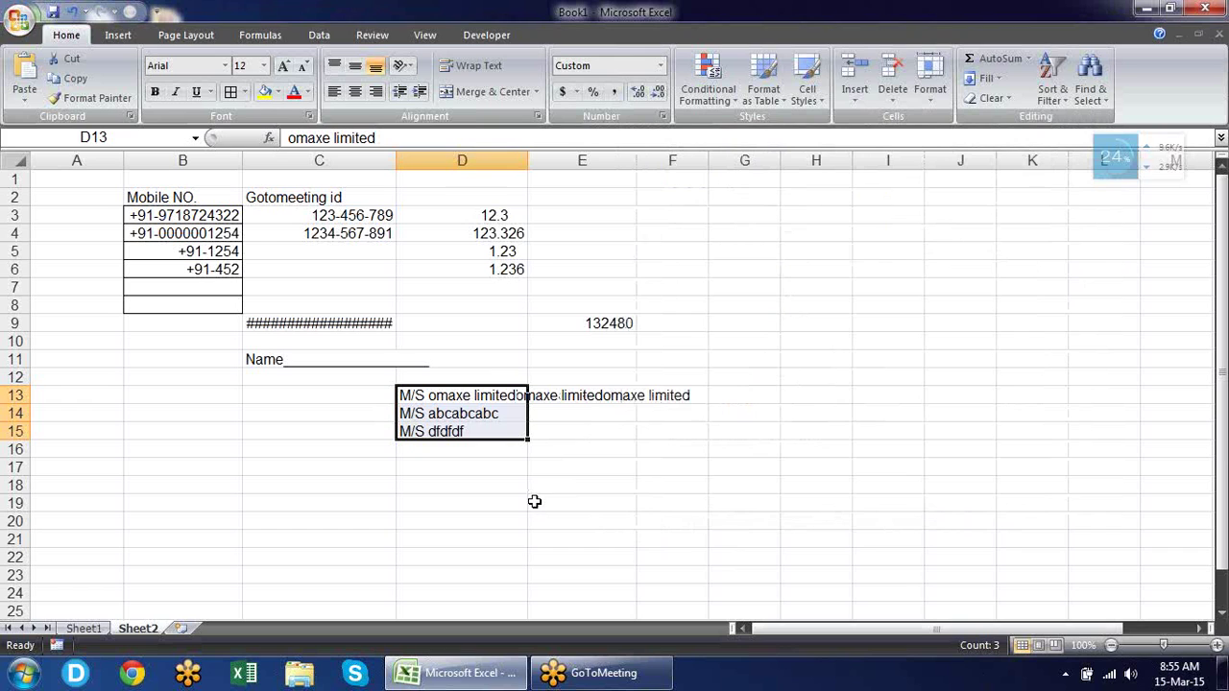
{"action": "key", "text": "ctrl+1"}
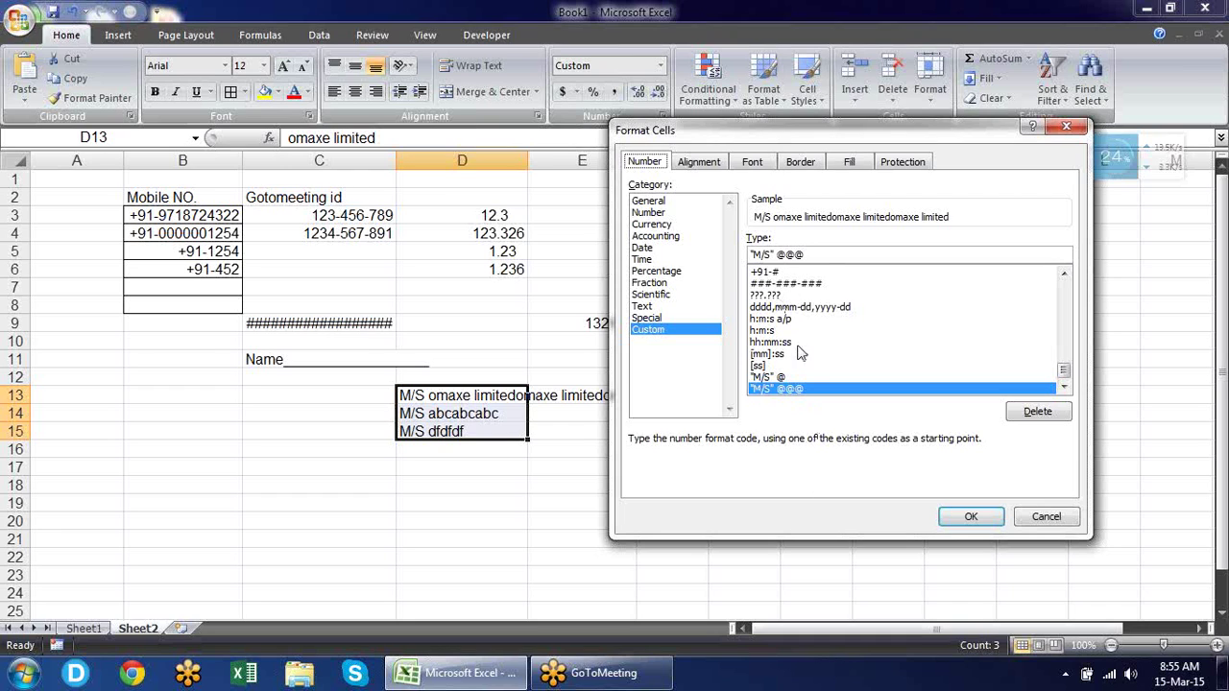
{"action": "left_click", "coordinate": [1046, 517]}
{"action": "left_click", "coordinate": [745, 278]}
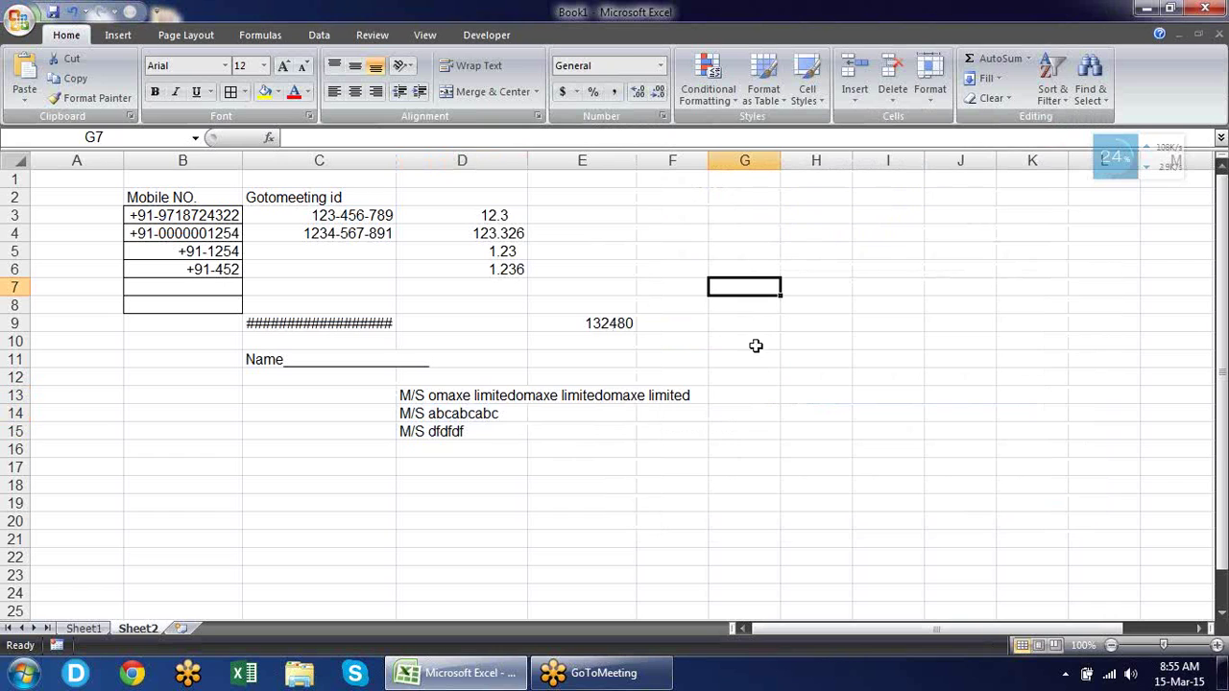
Enter 10.5 in cell G7.
{"action": "type", "text": "10"}
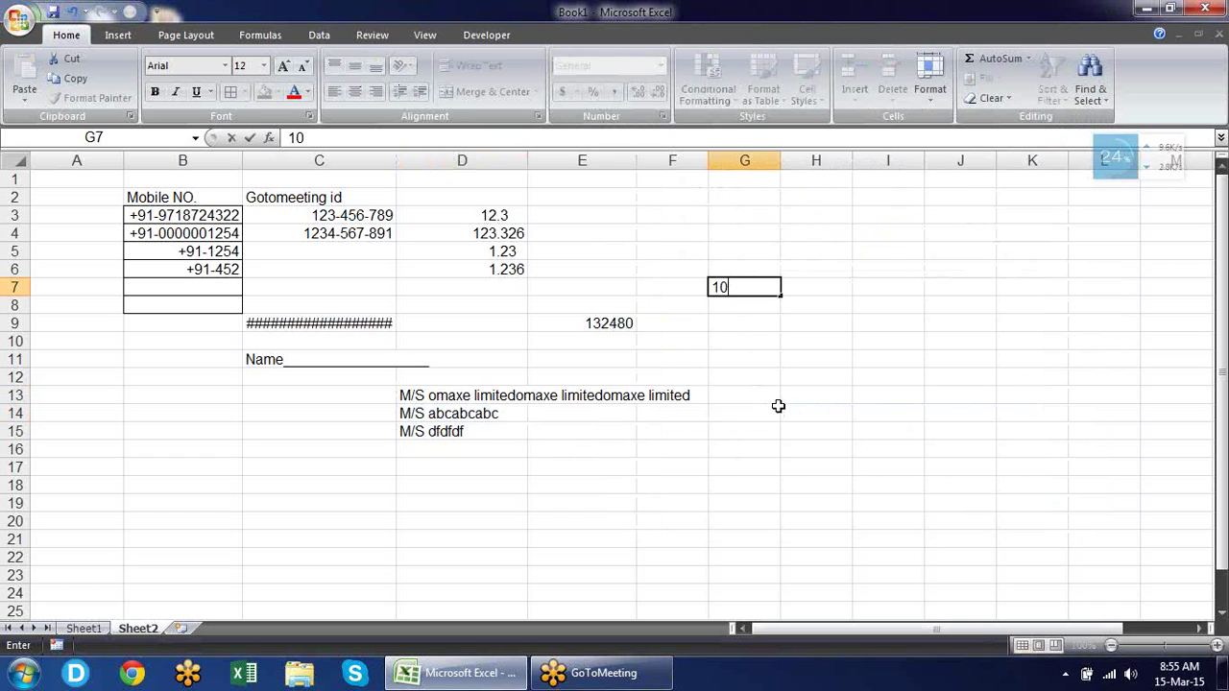
{"action": "type", "text": ".5"}
{"action": "key", "text": "Return"}
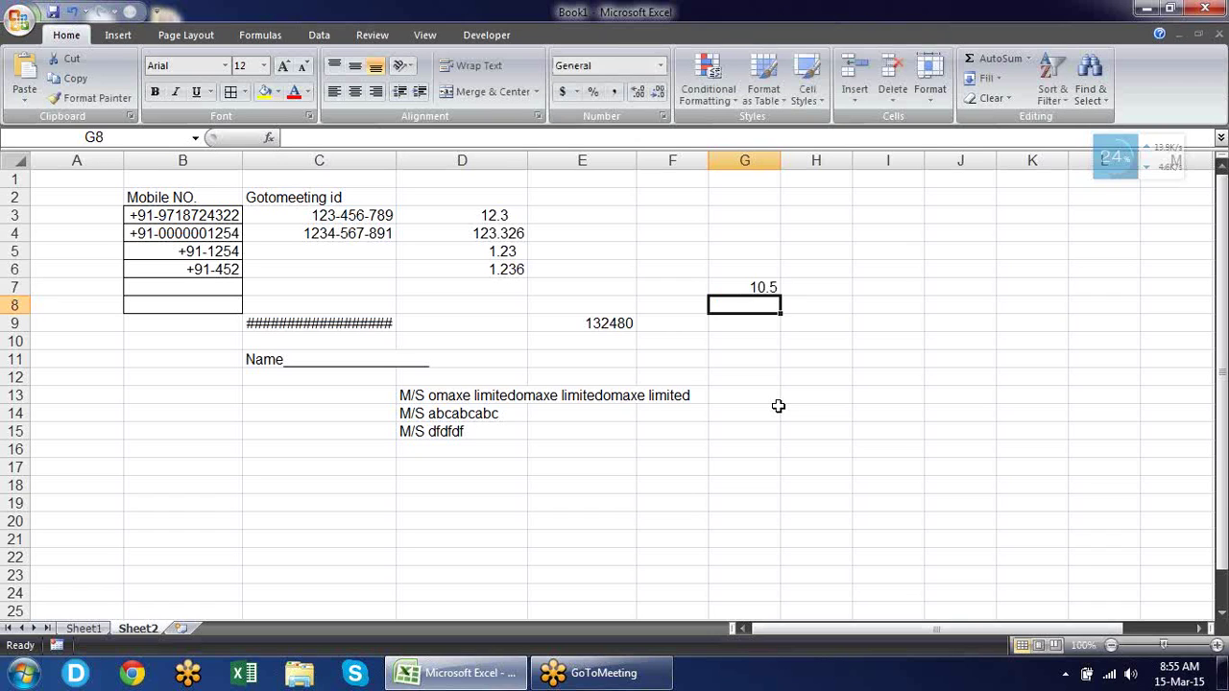
{"action": "key", "text": "Up"}
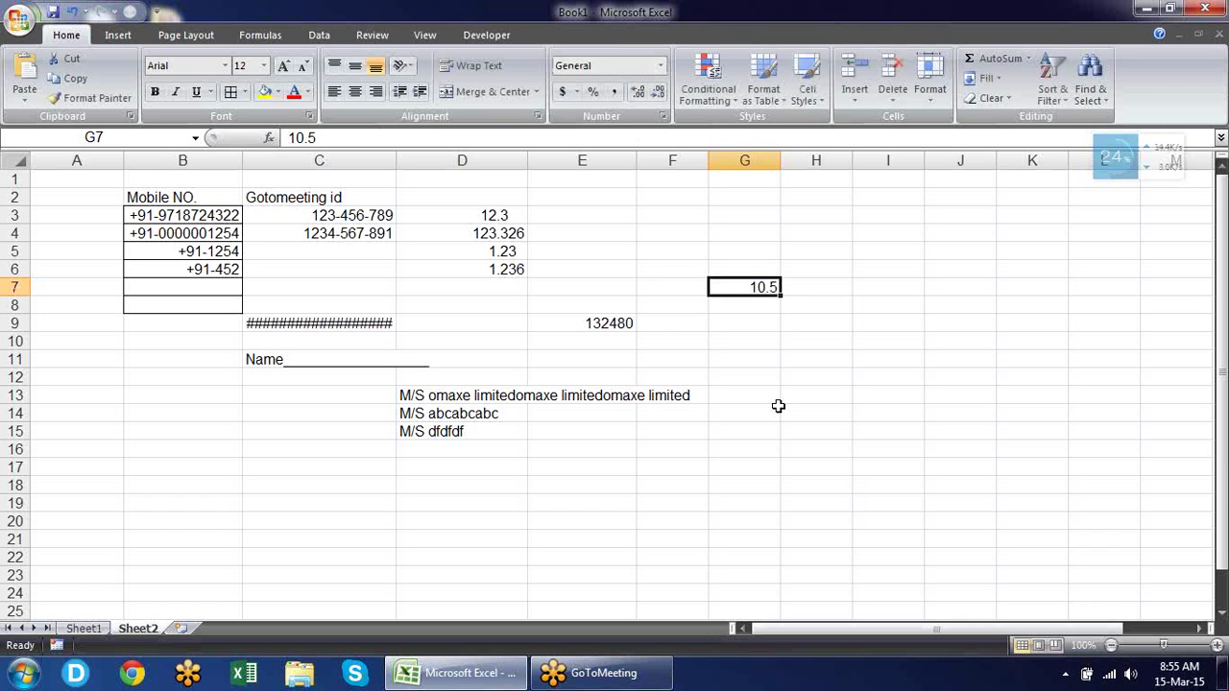
{"action": "key", "text": "ctrl+1"}
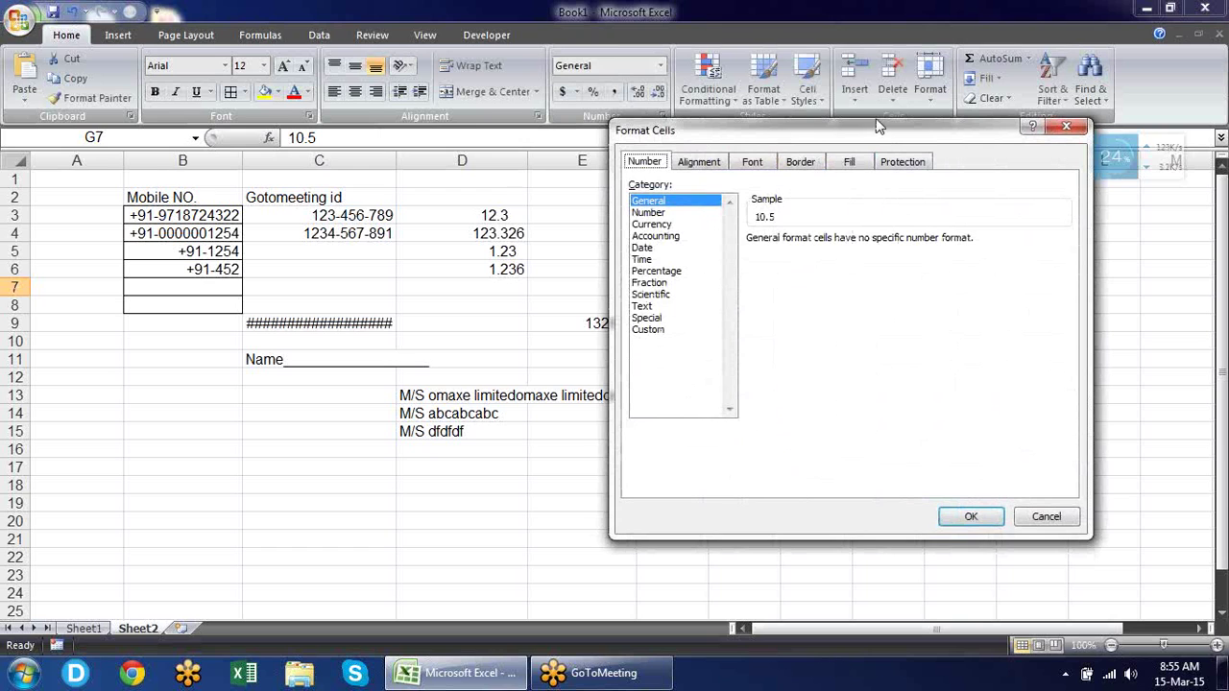
Give G7 the custom format 0 "Dollars " . 00 "Cents" to show 10 Dollars . 50 Cents.
{"action": "left_click_drag", "start_coordinate": [869, 135], "coordinate": [425, 119]}
{"action": "left_click", "coordinate": [217, 317]}
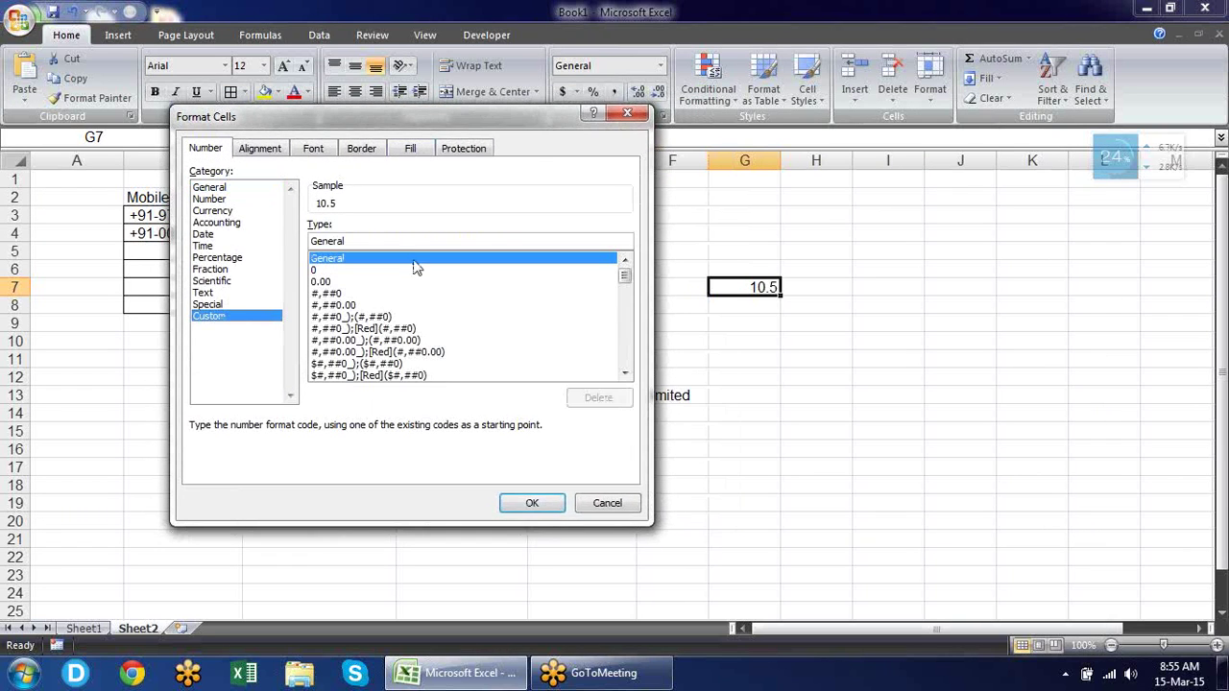
{"action": "double_click", "coordinate": [394, 242]}
{"action": "type", "text": "#0"}
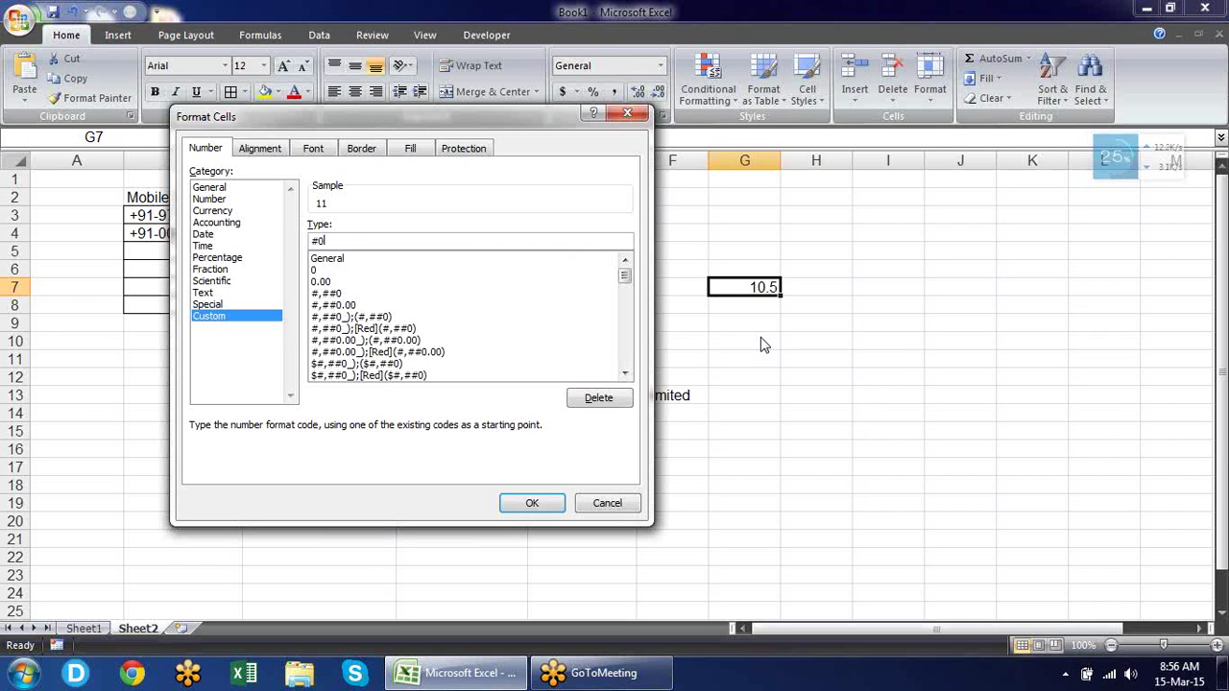
{"action": "key", "text": "BackSpace"}
{"action": "key", "text": "BackSpace"}
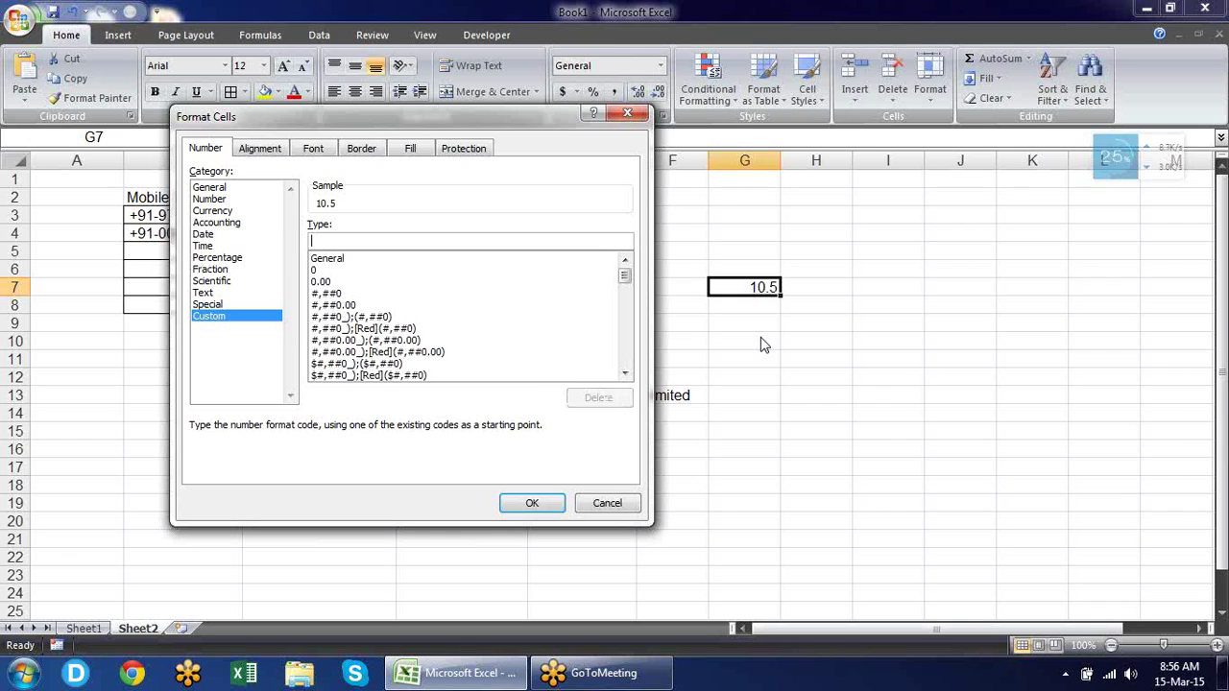
{"action": "type", "text": "0 \"Dollars"}
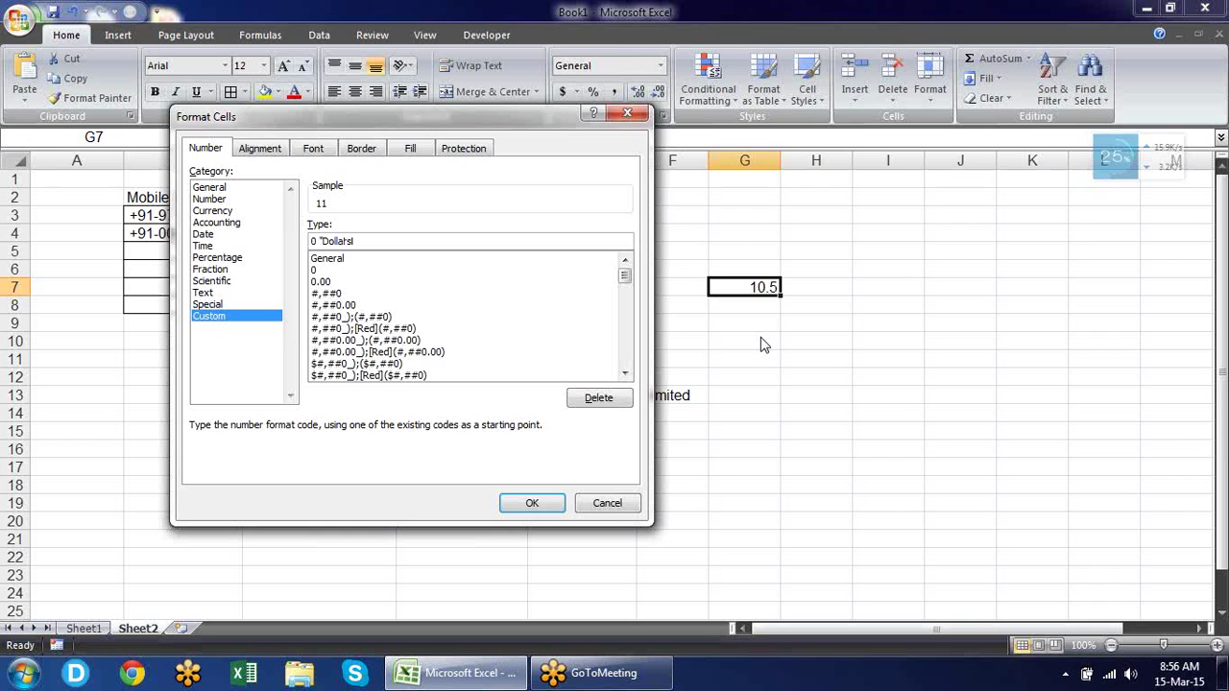
{"action": "type", "text": " \""}
{"action": "type", "text": "."}
{"action": "type", "text": "00"}
{"action": "type", "text": "\"Centr"}
{"action": "key", "text": "BackSpace"}
{"action": "type", "text": "s\""}
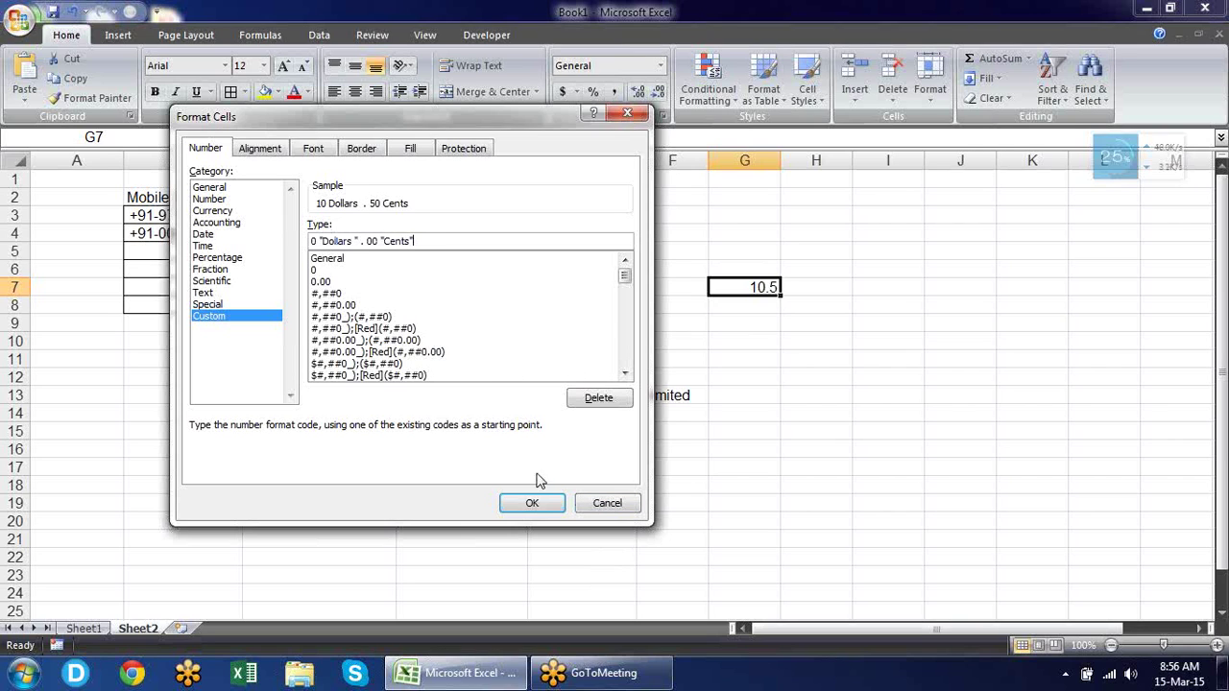
{"action": "left_click", "coordinate": [534, 502]}
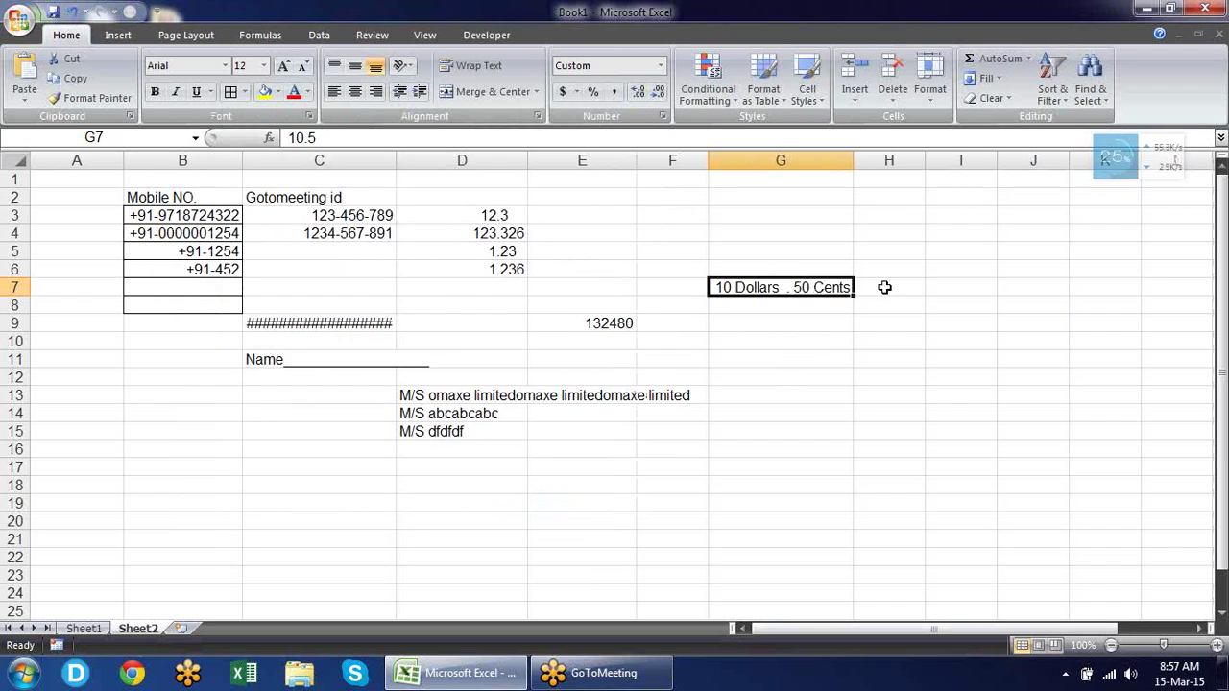
Change G7's value to 85, displayed as 85 Dollars . 00 Cents.
{"action": "type", "text": "5"}
{"action": "key", "text": "Return"}
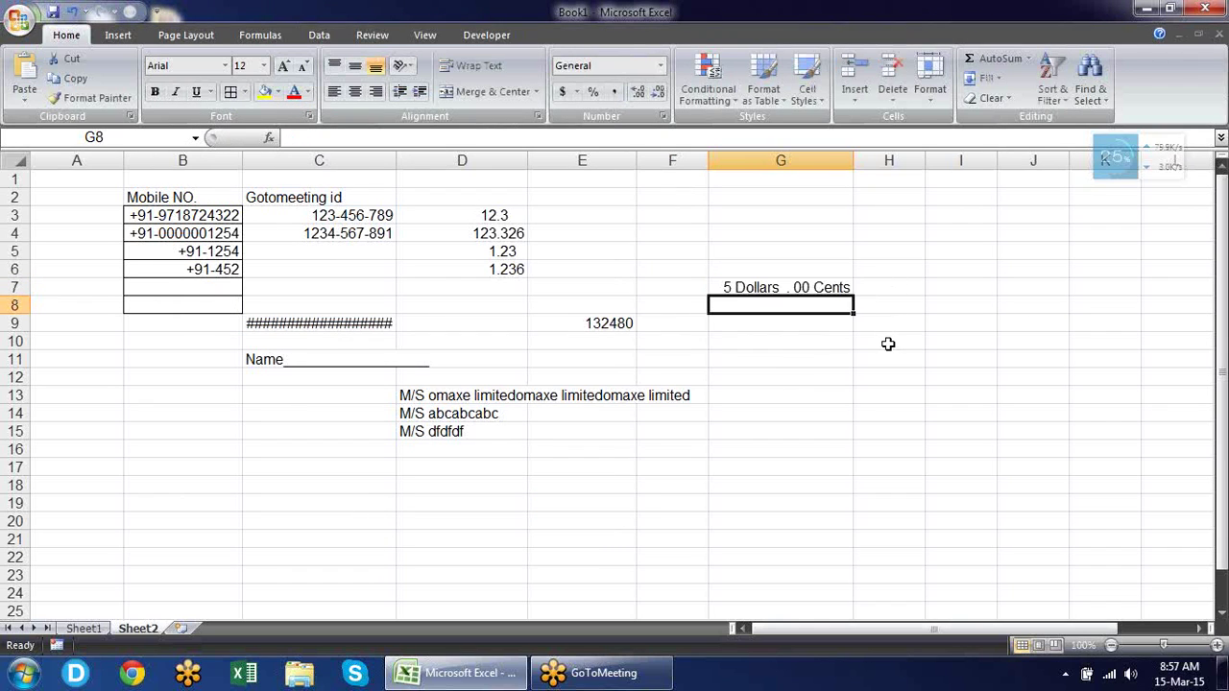
{"action": "key", "text": "Up"}
{"action": "type", "text": "85"}
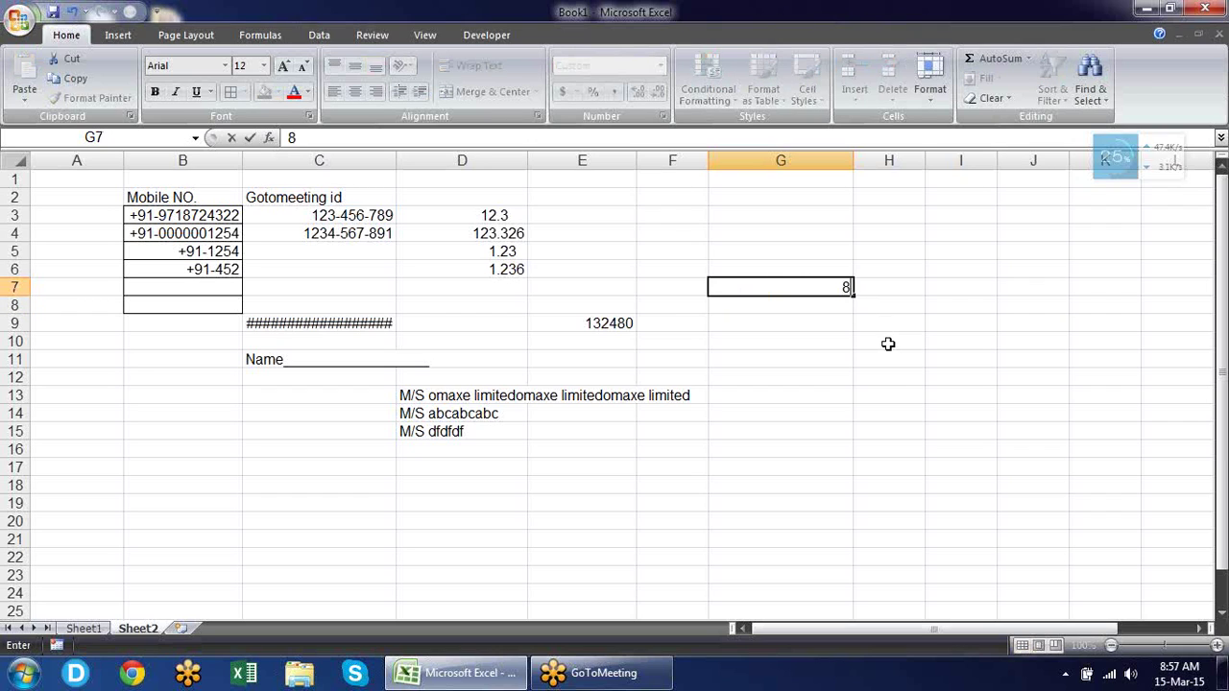
{"action": "key", "text": "Return"}
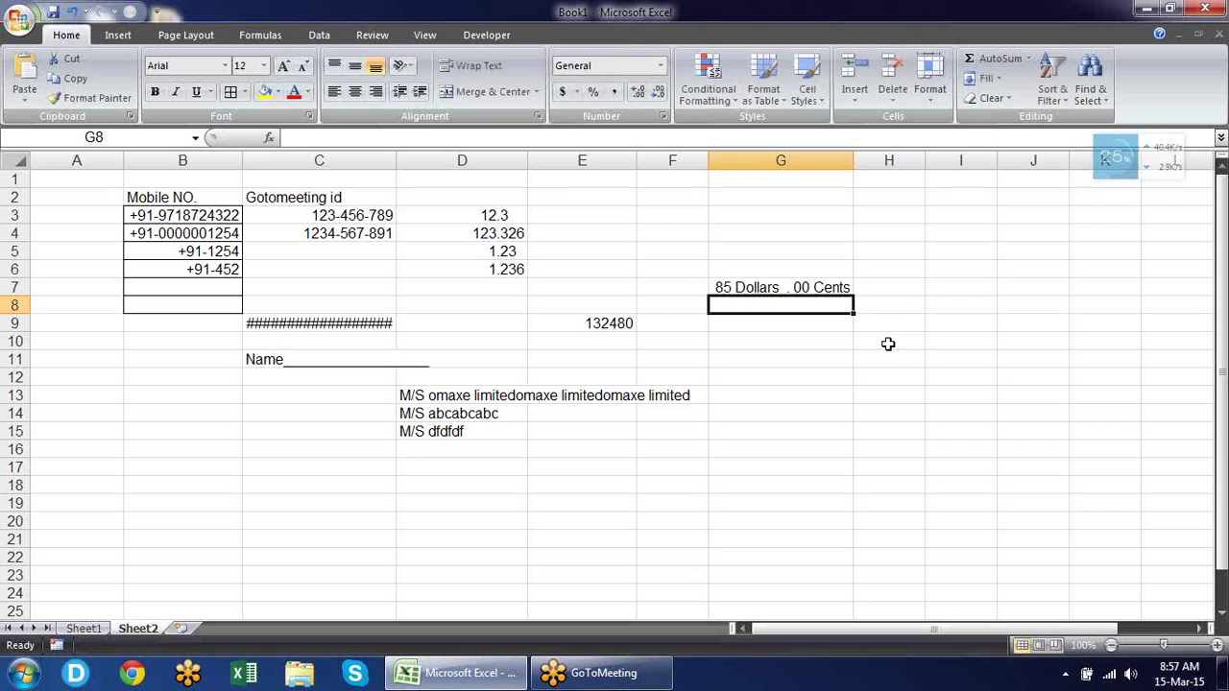
{"action": "key", "text": "Down"}
{"action": "key", "text": "Up"}
{"action": "key", "text": "Up"}
{"action": "key", "text": "Up"}
{"action": "key", "text": "Up"}
{"action": "key", "text": "Up"}
{"action": "key", "text": "Left"}
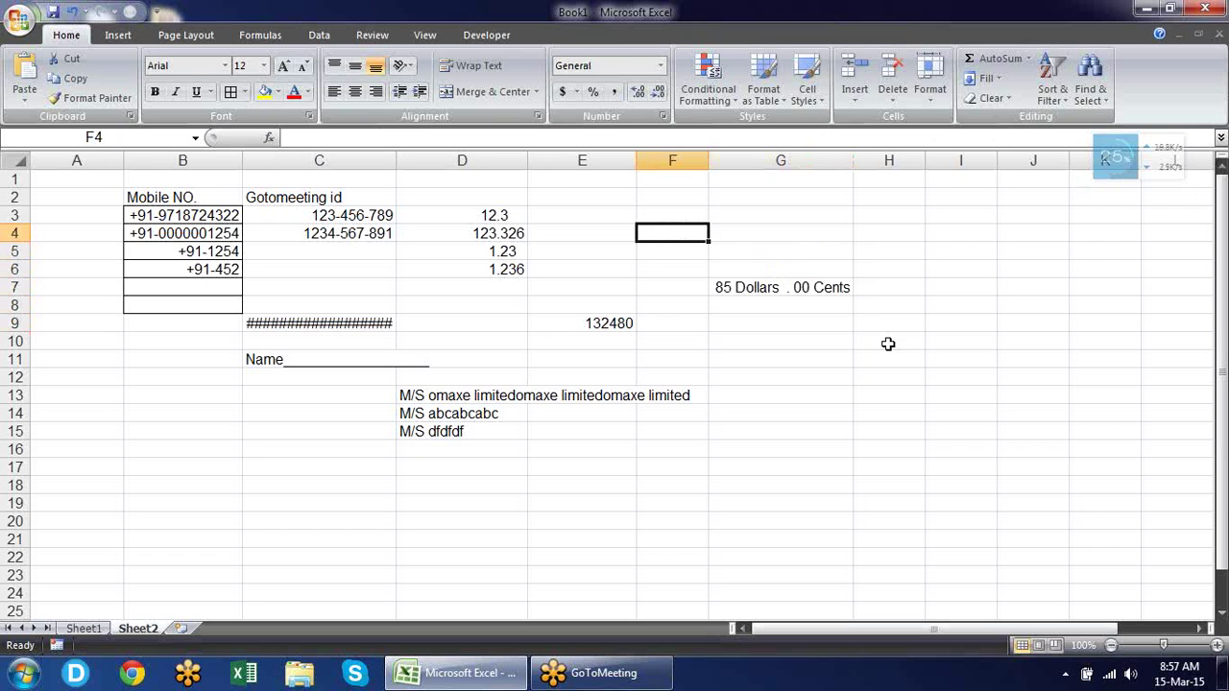
{"action": "key", "text": "Up"}
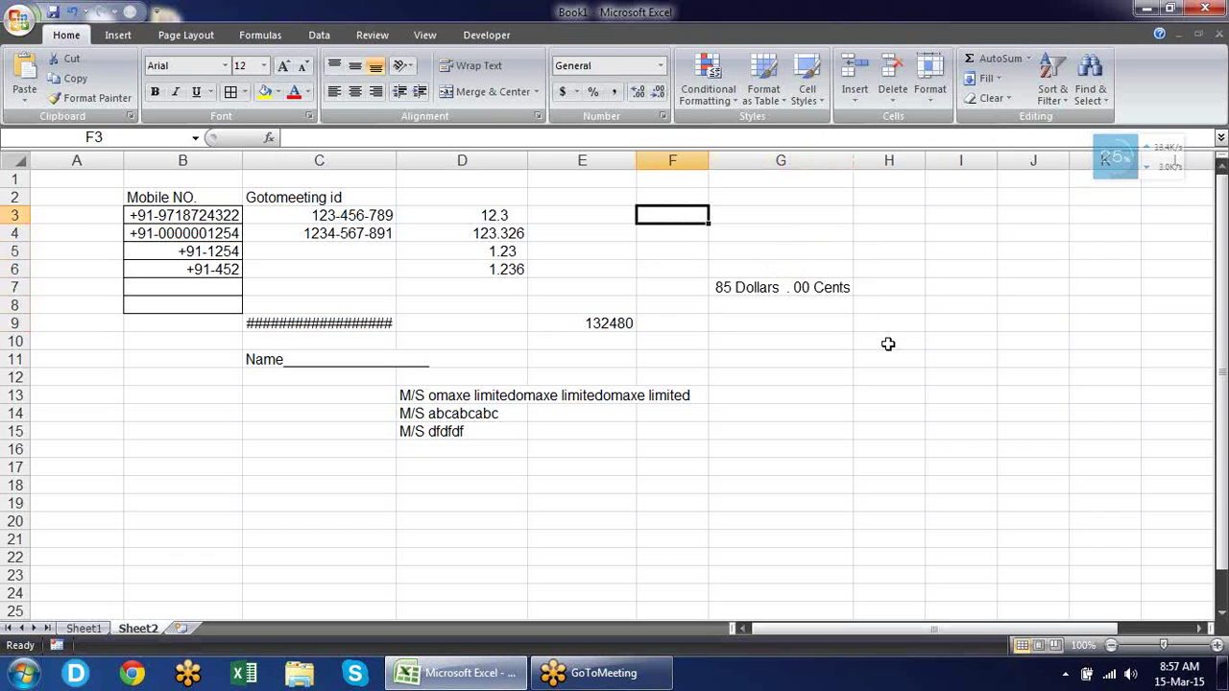
Type 1000 into F3 and 1000000 into G3, then select both cells.
{"action": "type", "text": "1000"}
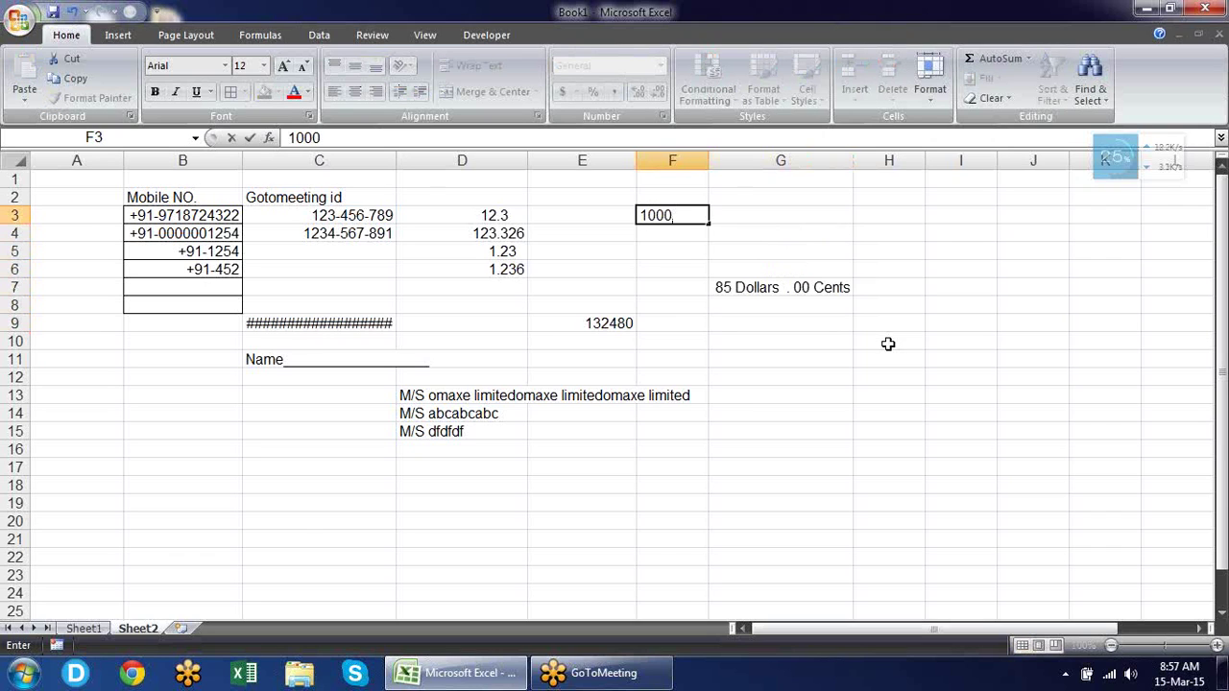
{"action": "key", "text": "Return"}
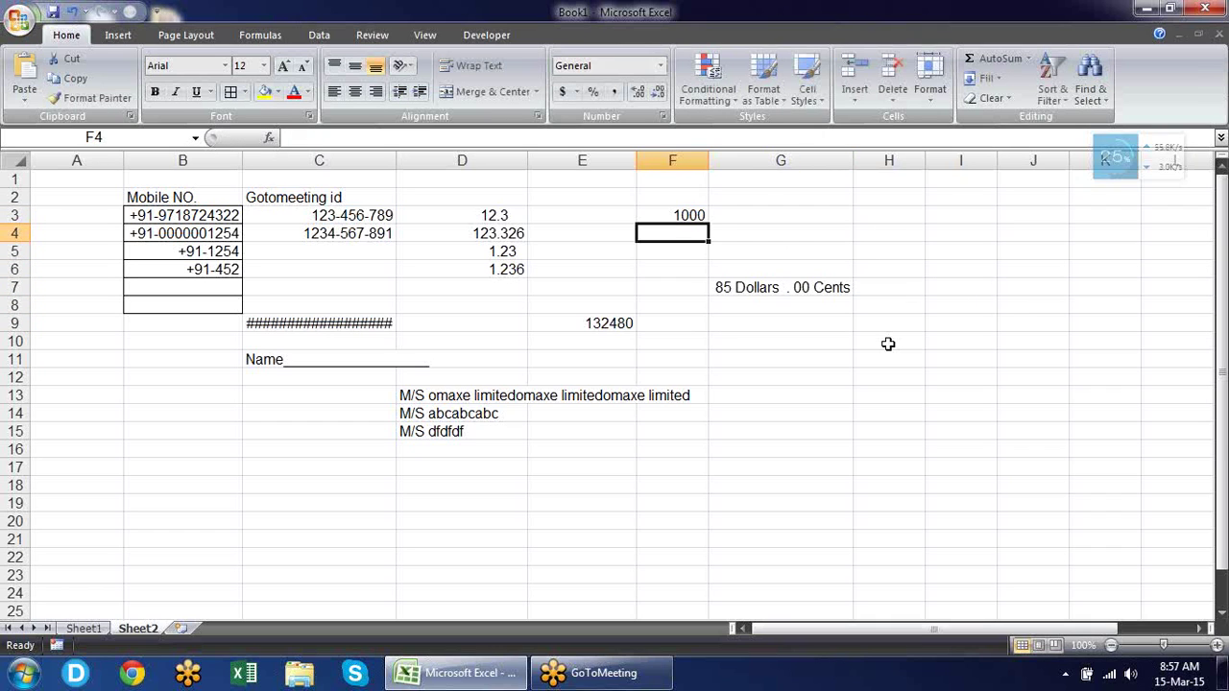
{"action": "key", "text": "Up"}
{"action": "key", "text": "Right"}
{"action": "type", "text": "1"}
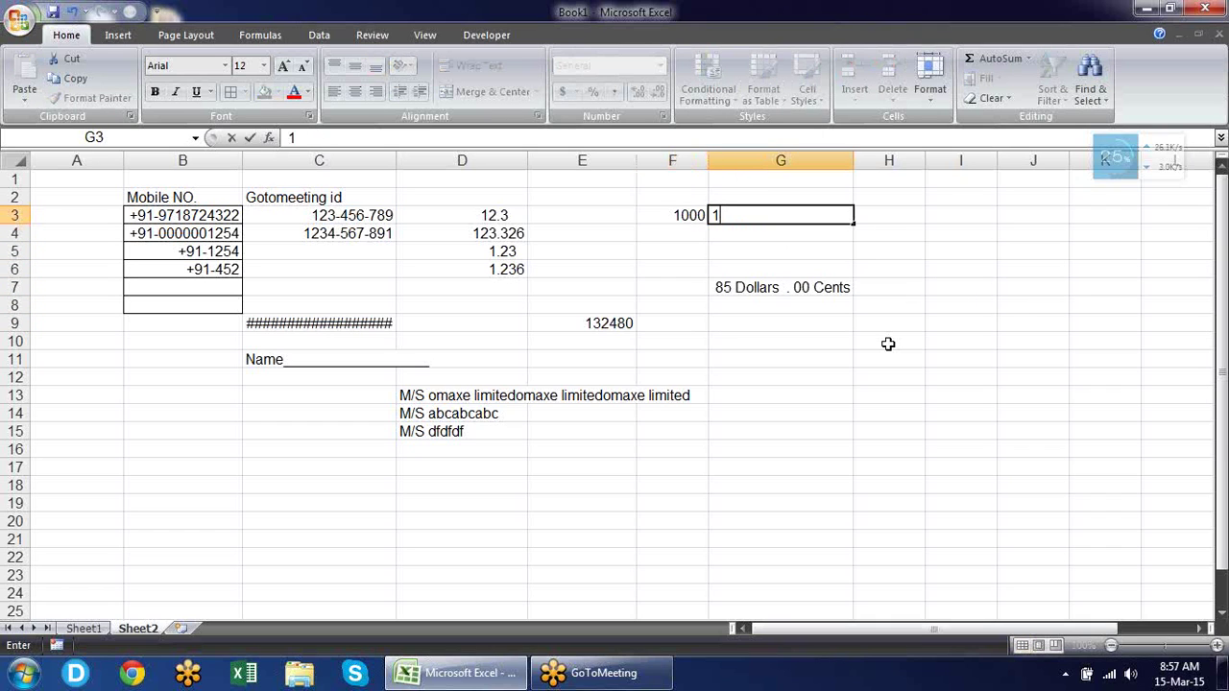
{"action": "type", "text": "000000"}
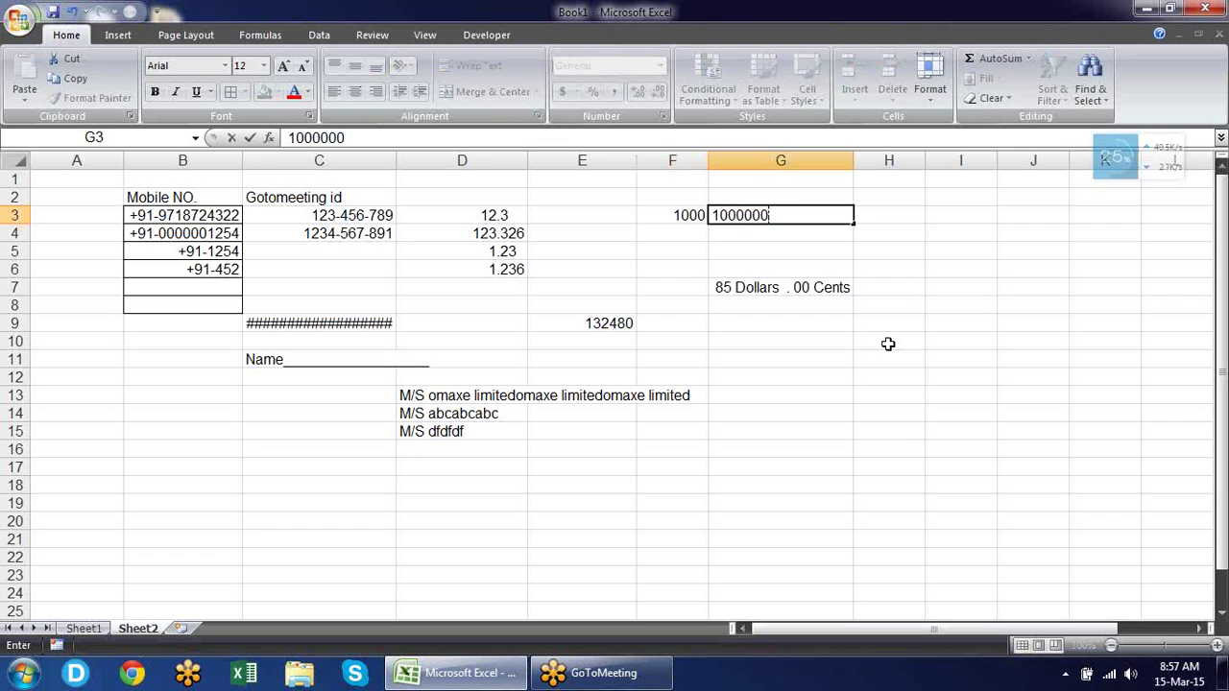
{"action": "key", "text": "Return"}
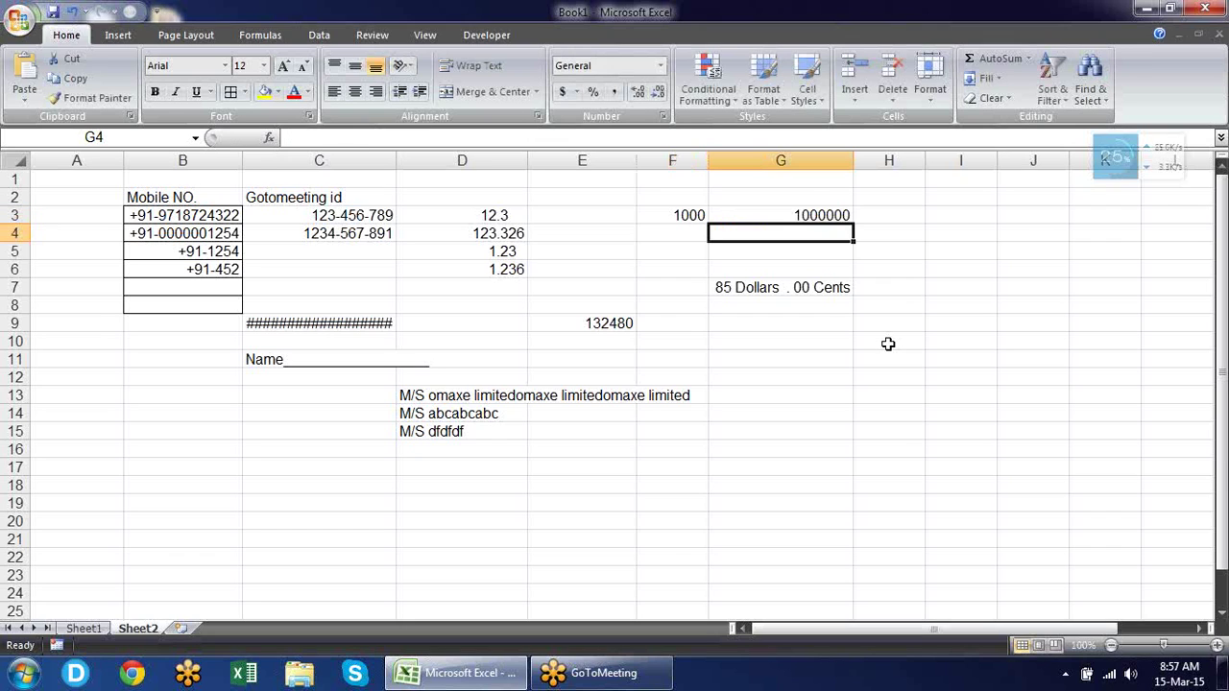
{"action": "key", "text": "Up"}
{"action": "key", "text": "Left"}
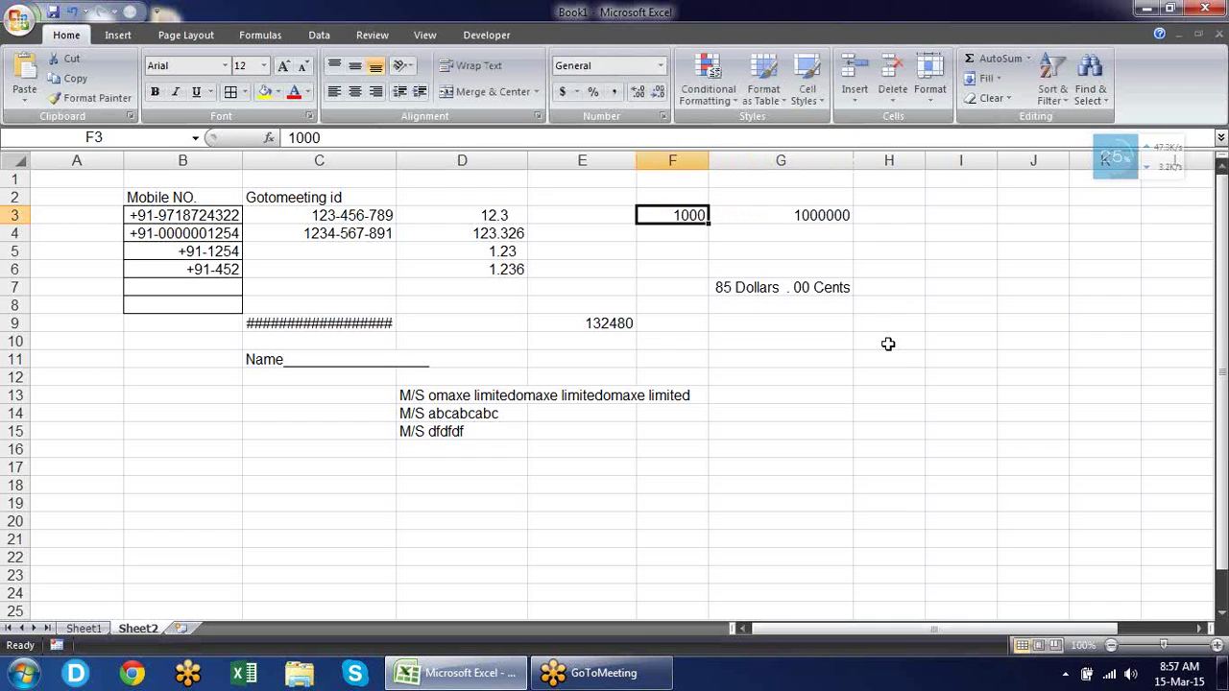
{"action": "key", "text": "shift+Right"}
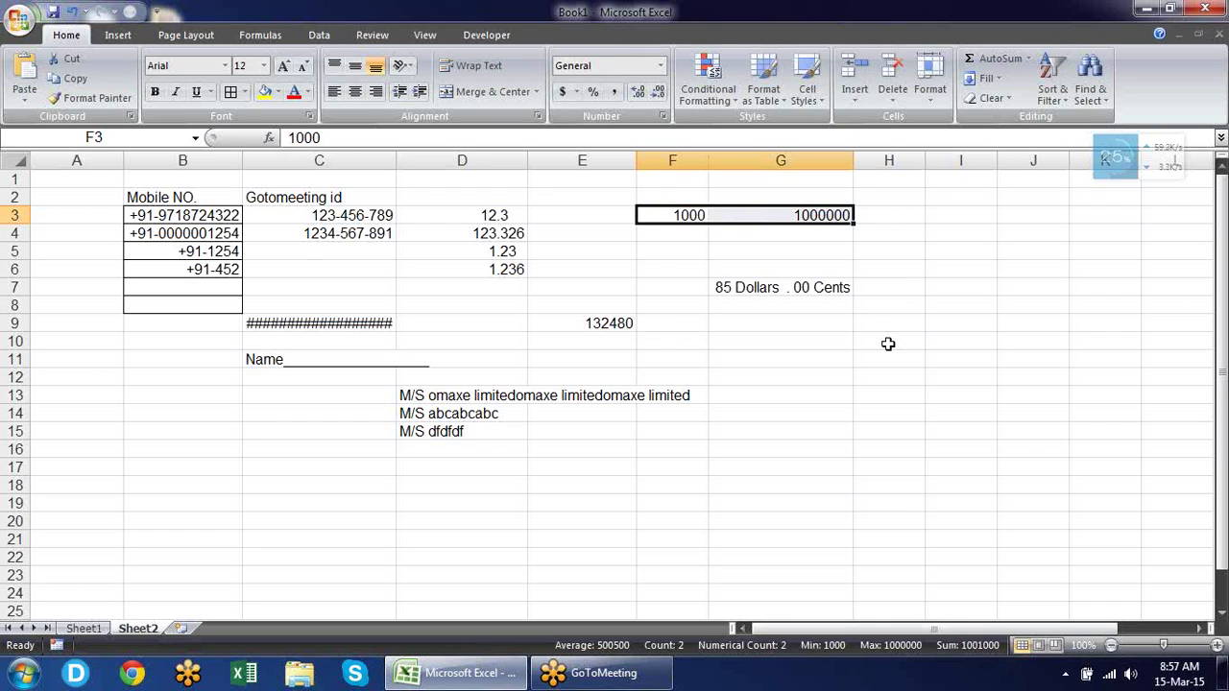
{"action": "key", "text": "ctrl+1"}
Apply custom format #,###.00 to F3:G3, showing 1,000.00 and 1,000,000.00.
{"action": "left_click", "coordinate": [228, 319]}
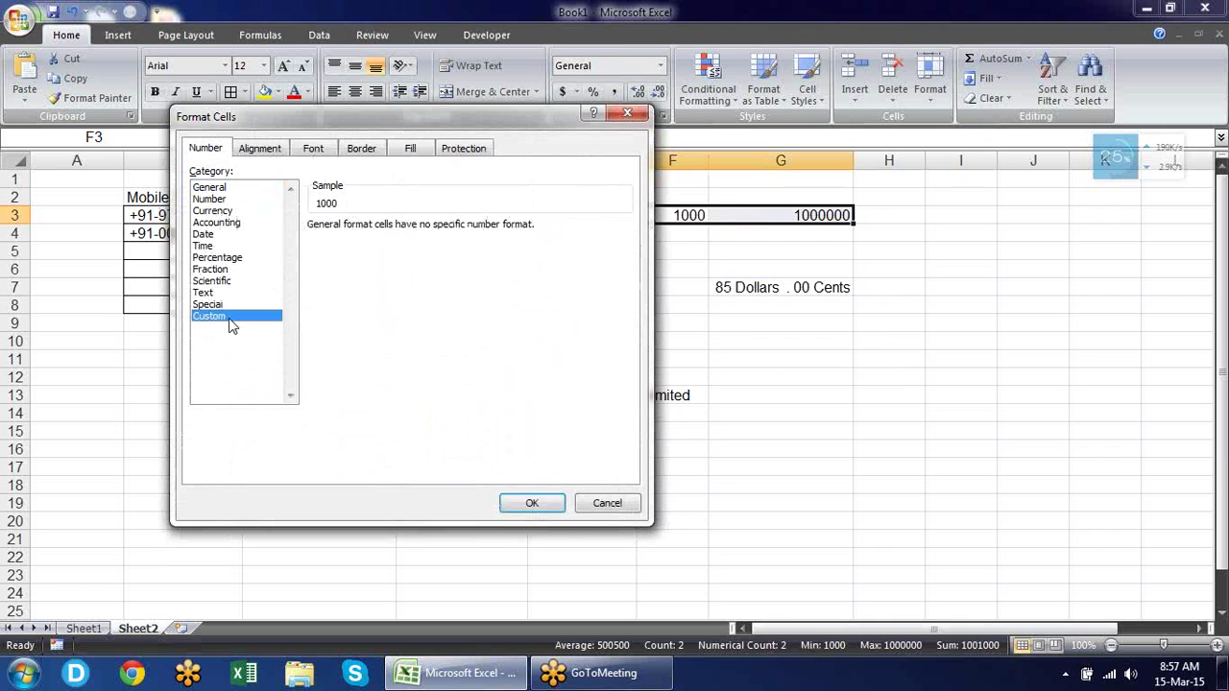
{"action": "left_click_drag", "start_coordinate": [352, 113], "coordinate": [310, 127]}
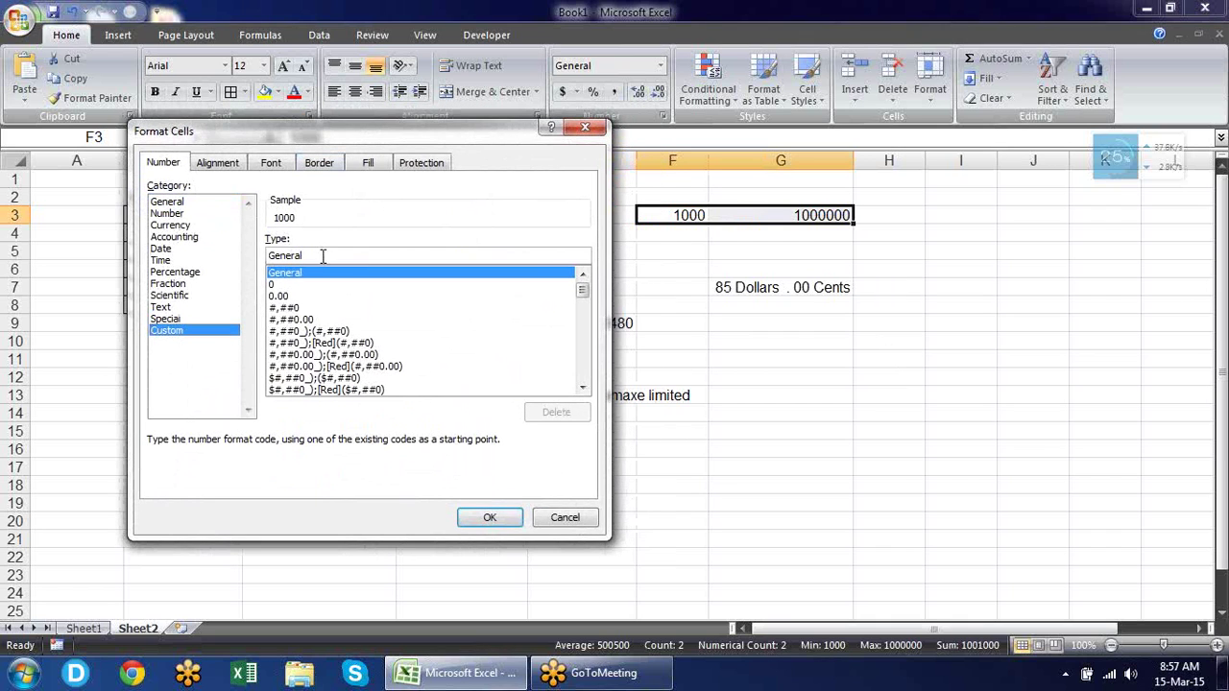
{"action": "left_click_drag", "start_coordinate": [320, 256], "coordinate": [252, 254]}
{"action": "type", "text": "#,"}
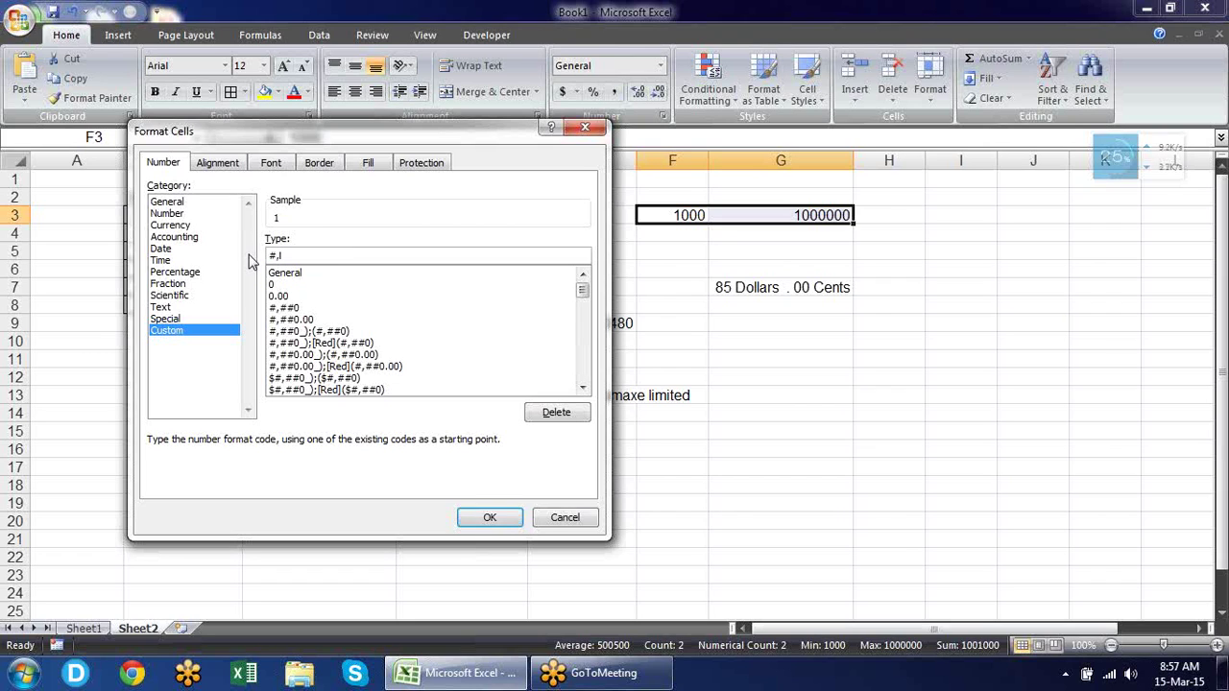
{"action": "type", "text": "###.00"}
{"action": "left_click", "coordinate": [490, 517]}
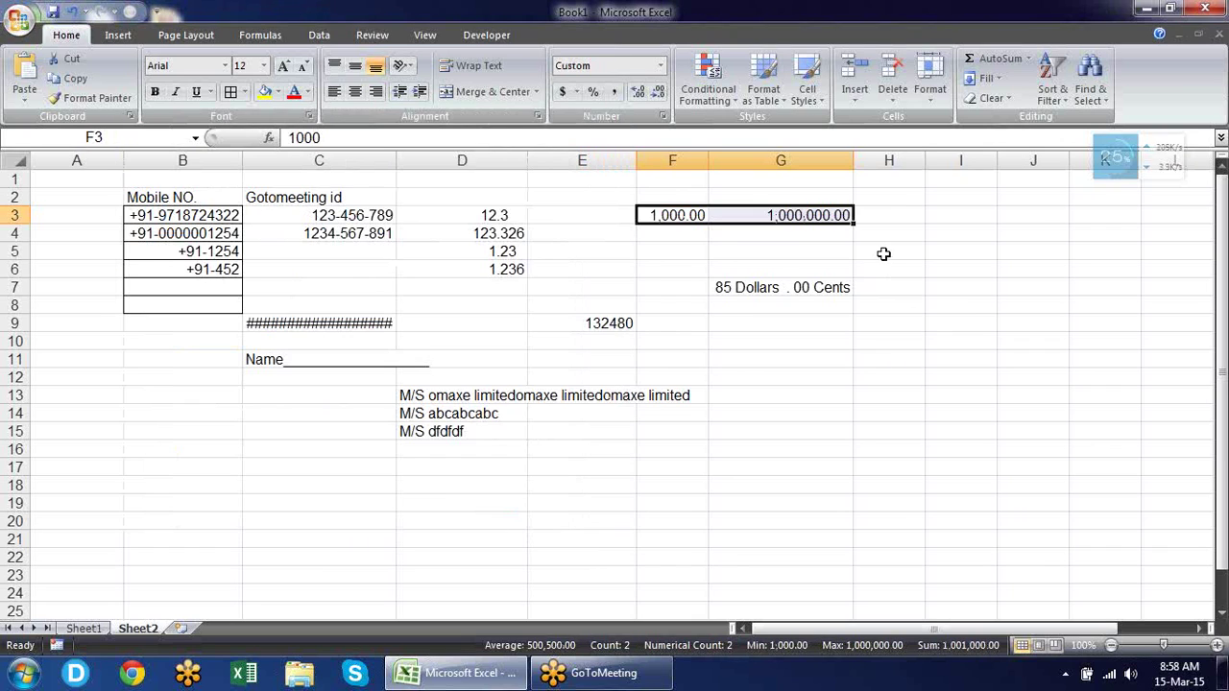
{"action": "left_click", "coordinate": [879, 251]}
{"action": "left_click", "coordinate": [689, 213]}
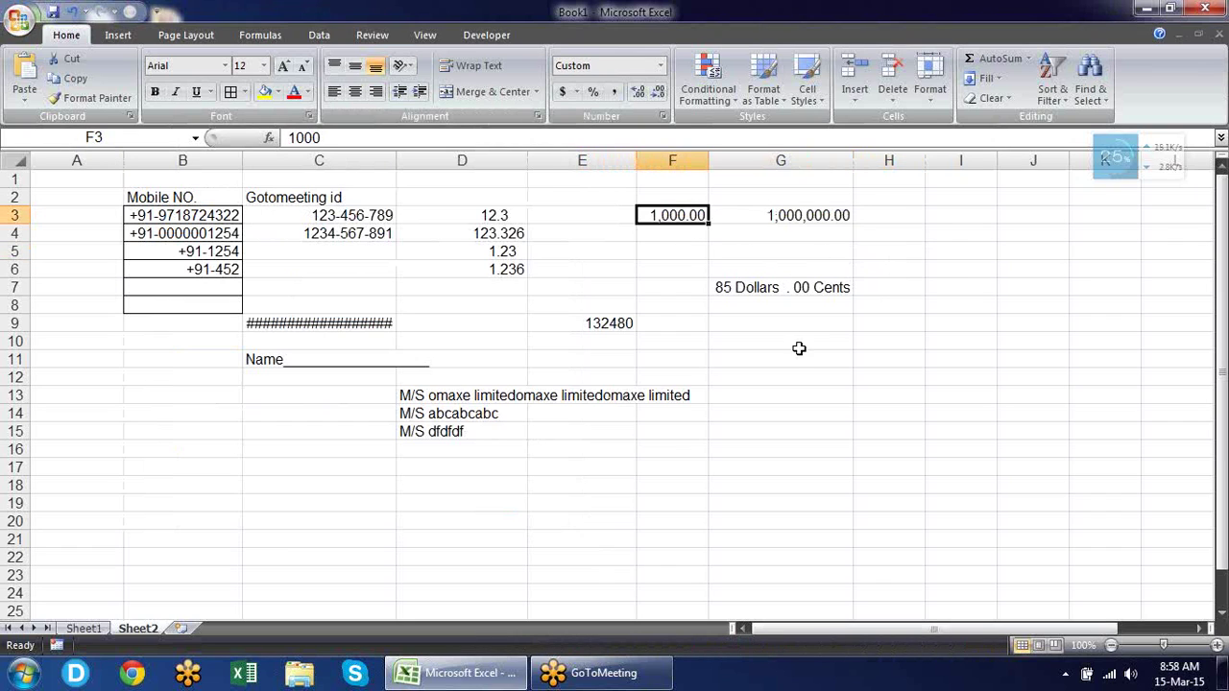
Inspect the custom number format of F3:G3 and close the dialog unchanged.
{"action": "left_click", "coordinate": [830, 219]}
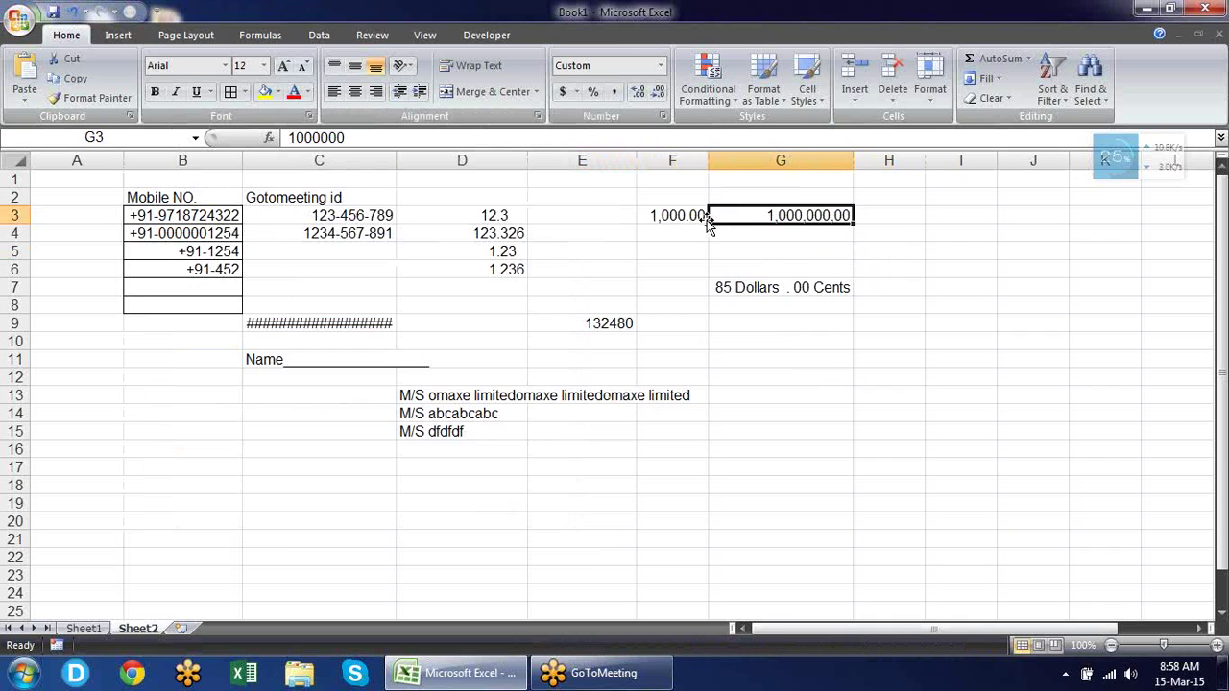
{"action": "left_click_drag", "start_coordinate": [684, 216], "coordinate": [773, 216]}
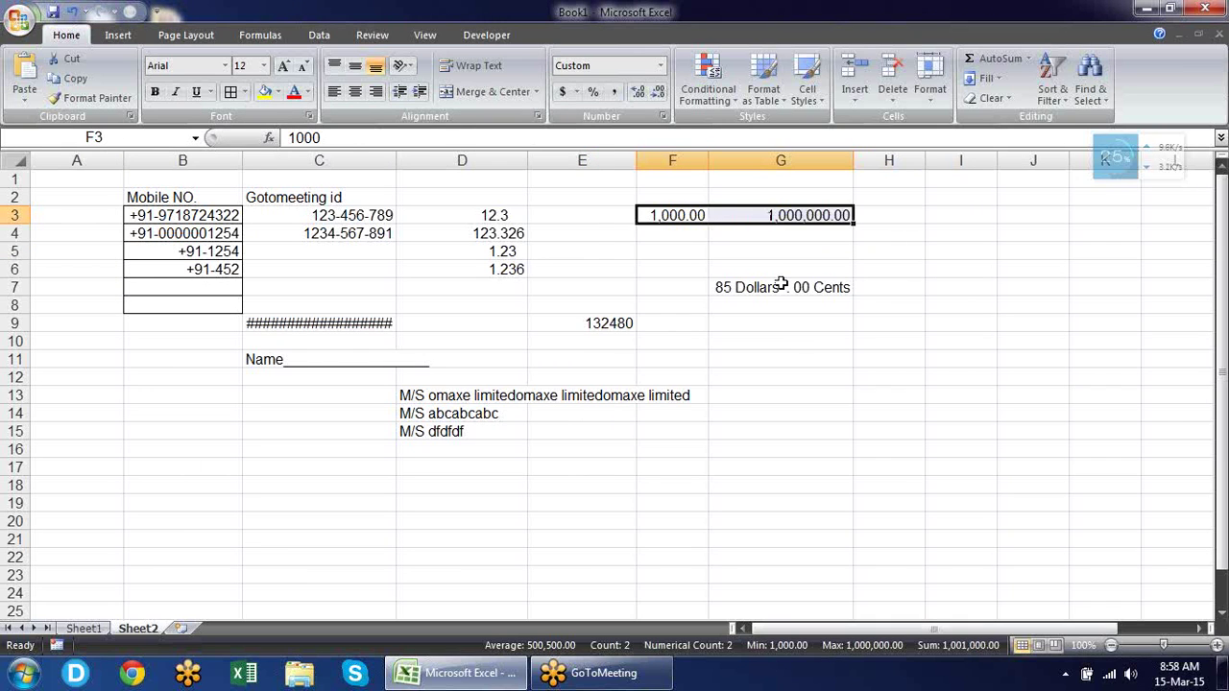
{"action": "key", "text": "ctrl+1"}
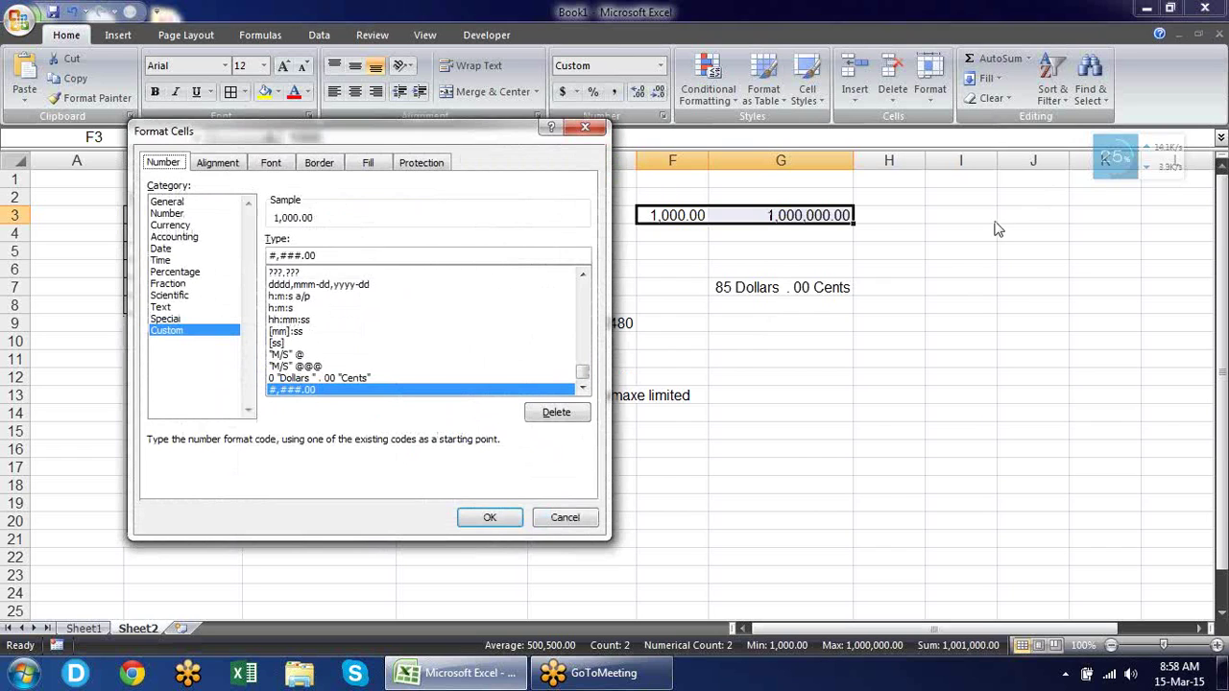
{"action": "key", "text": "Return"}
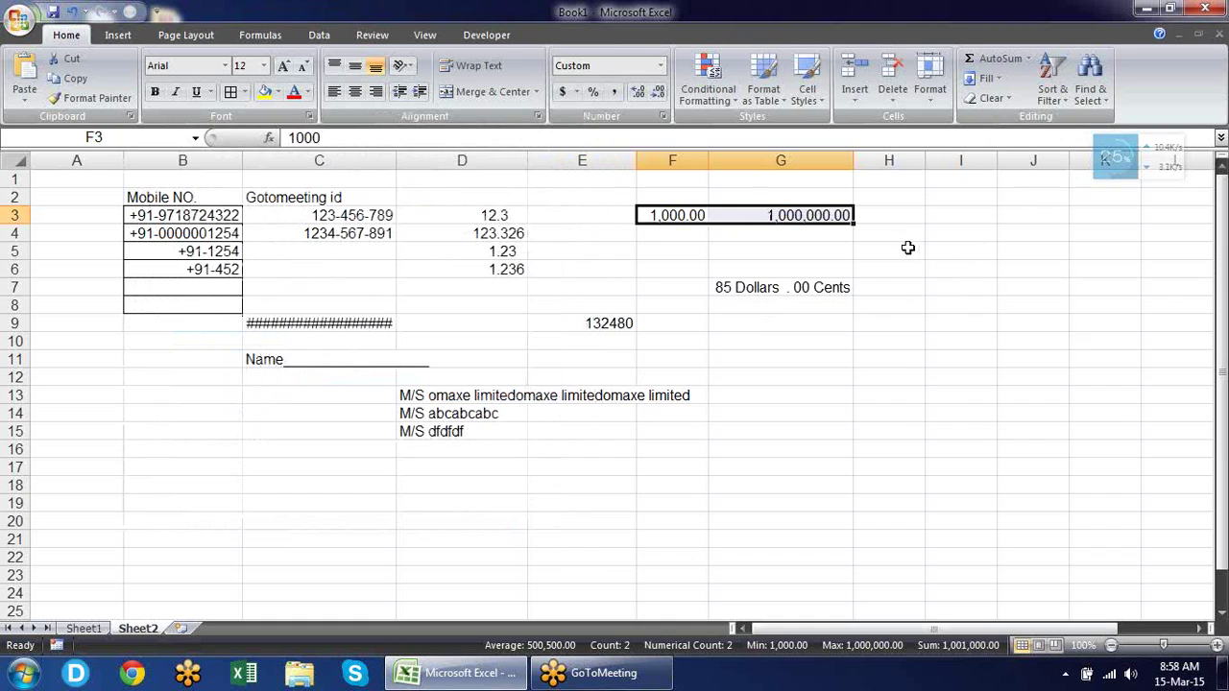
{"action": "left_click", "coordinate": [907, 248]}
{"action": "left_click", "coordinate": [815, 215]}
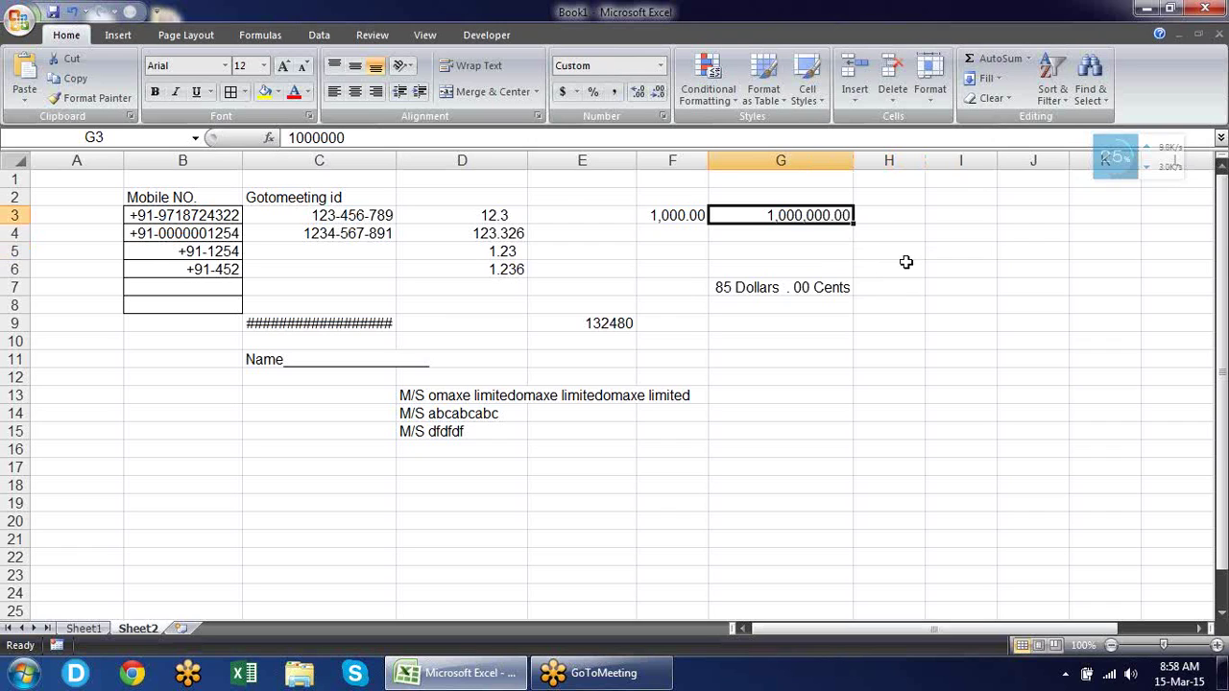
Delete ###.00 from F3's custom format code, leaving #, to preview 1.
{"action": "key", "text": "Left"}
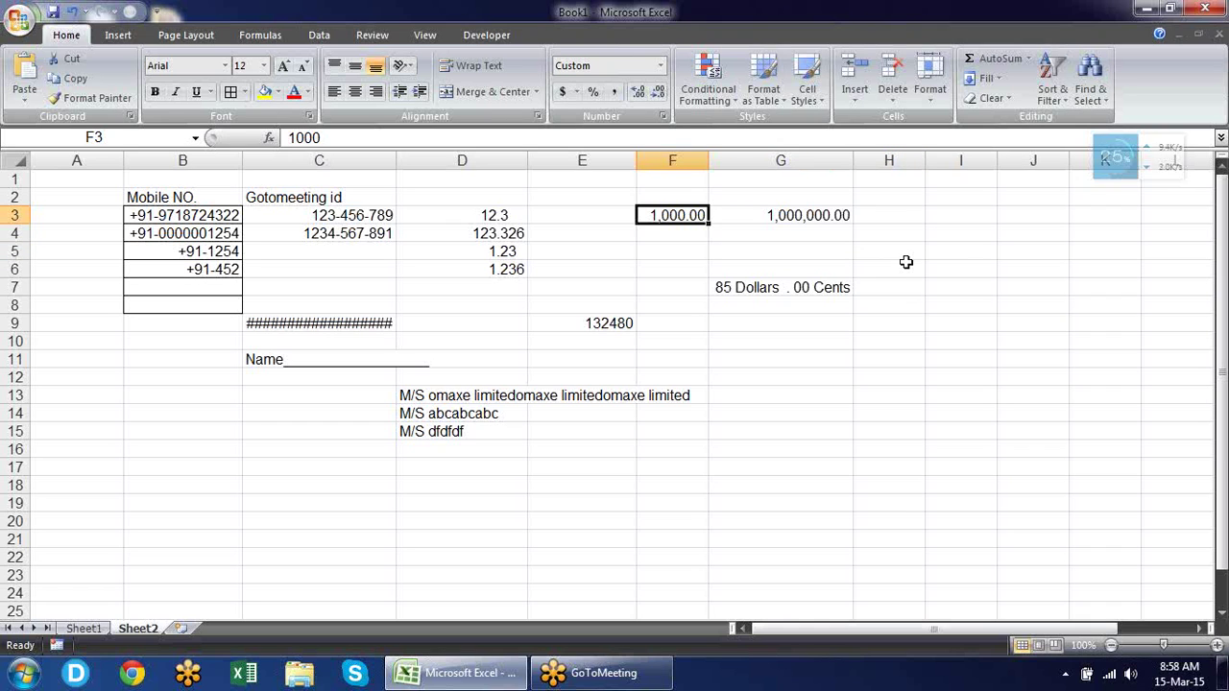
{"action": "key", "text": "ctrl+1"}
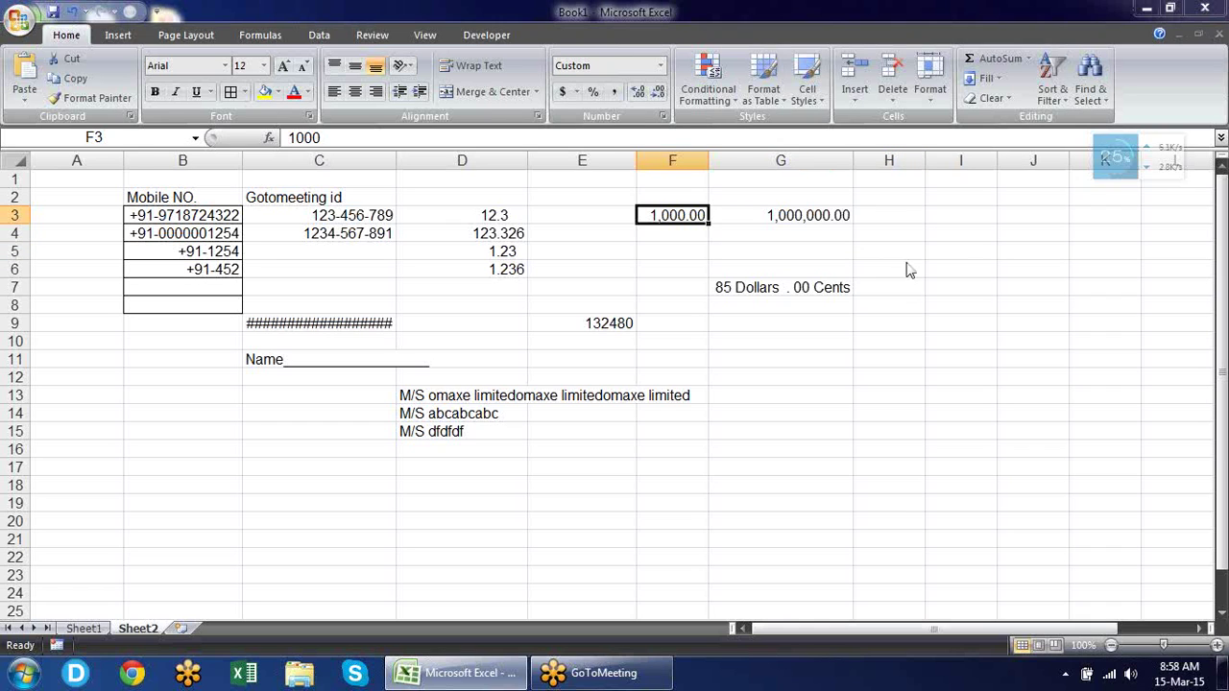
{"action": "left_click_drag", "start_coordinate": [329, 255], "coordinate": [280, 255]}
{"action": "key", "text": "BackSpace"}
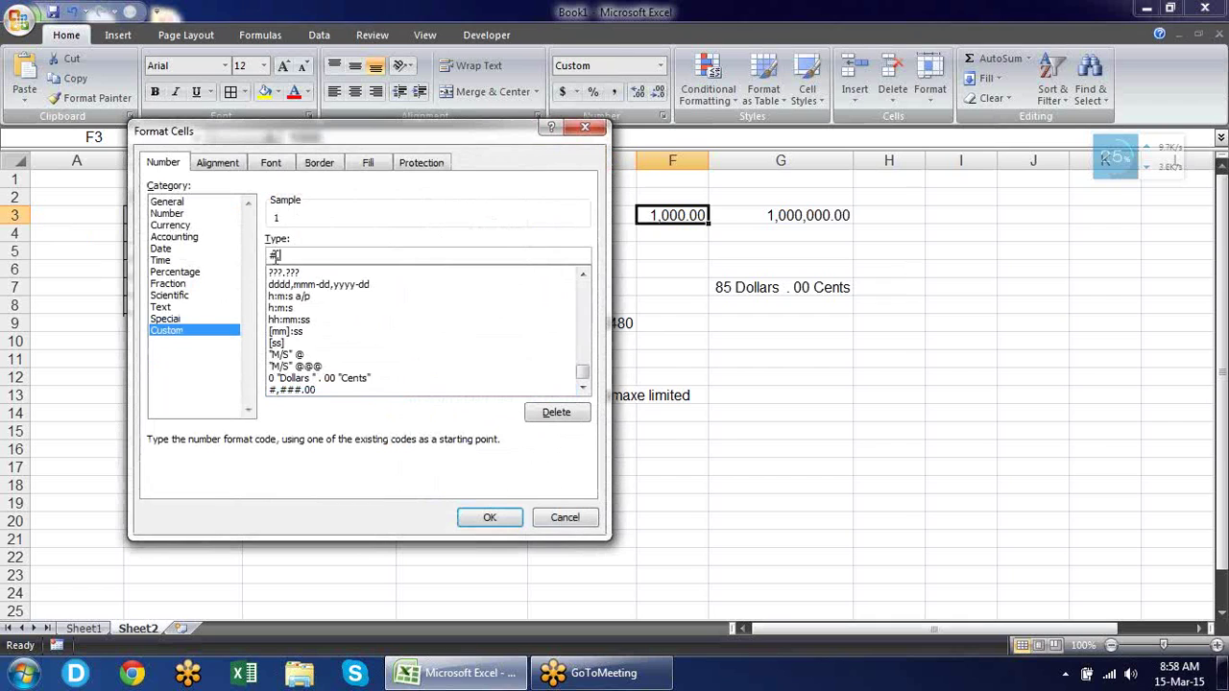
Apply #, to F3, then append "K" to the format so F3 reads 1 K.
{"action": "left_click", "coordinate": [492, 516]}
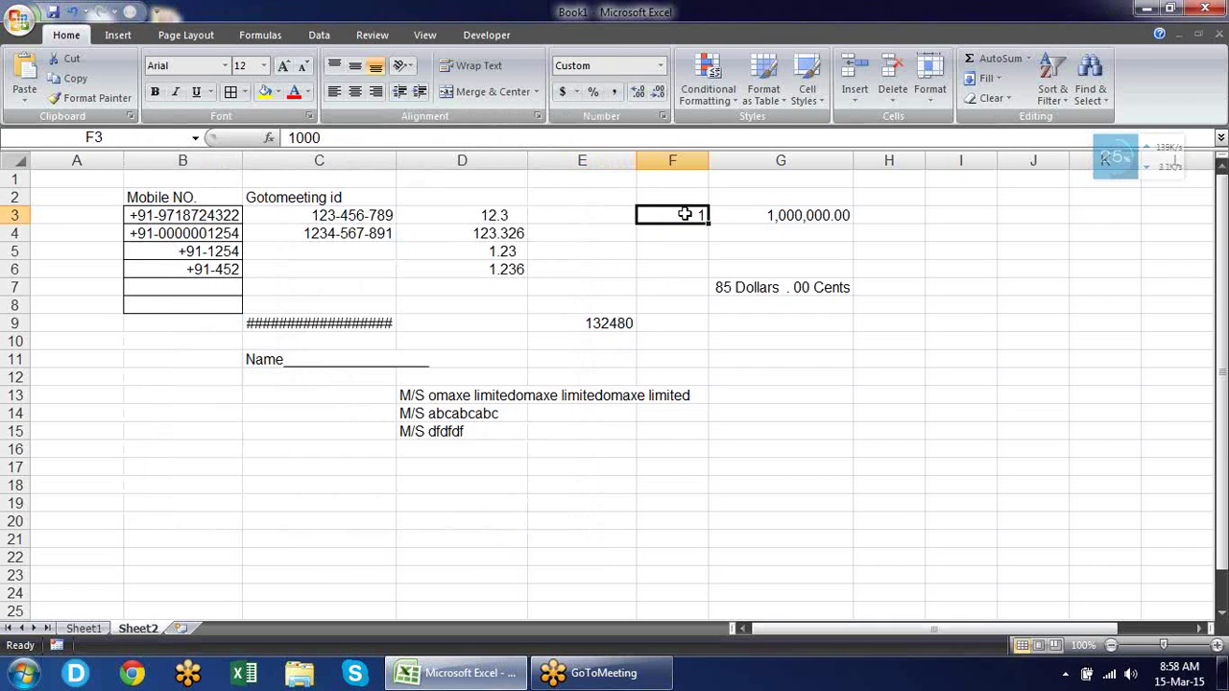
{"action": "left_click", "coordinate": [679, 251]}
{"action": "left_click", "coordinate": [689, 216]}
{"action": "key", "text": "ctrl+1"}
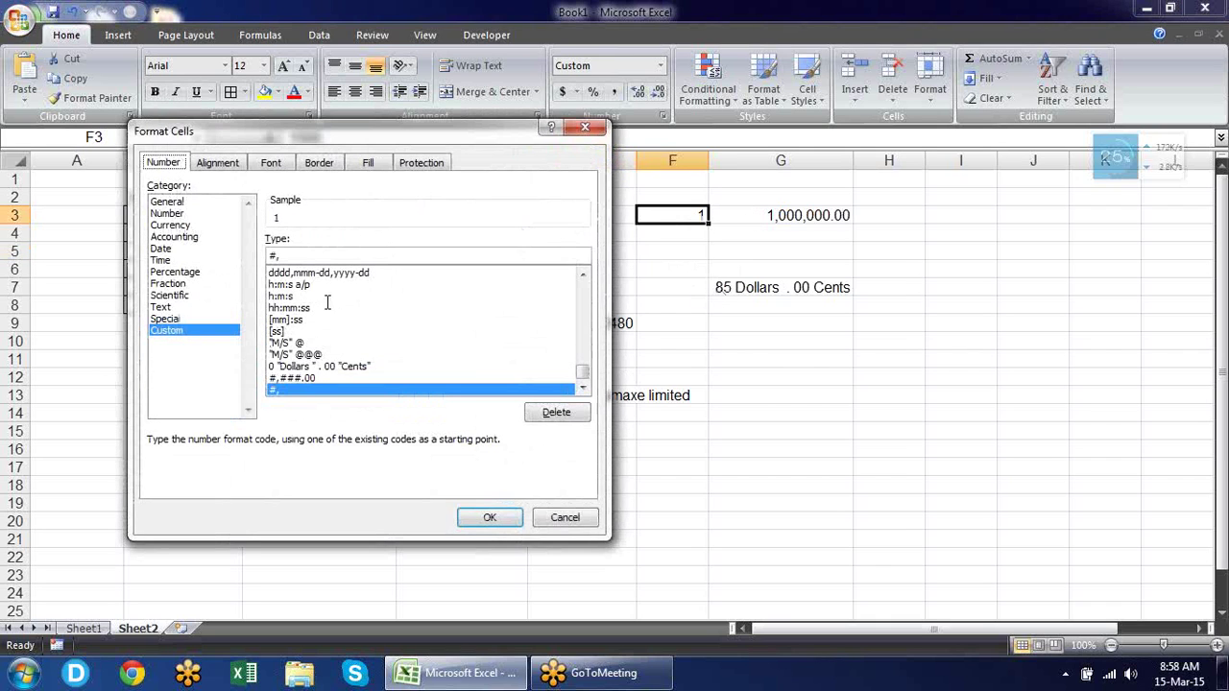
{"action": "left_click", "coordinate": [357, 255]}
{"action": "type", "text": "\"K\""}
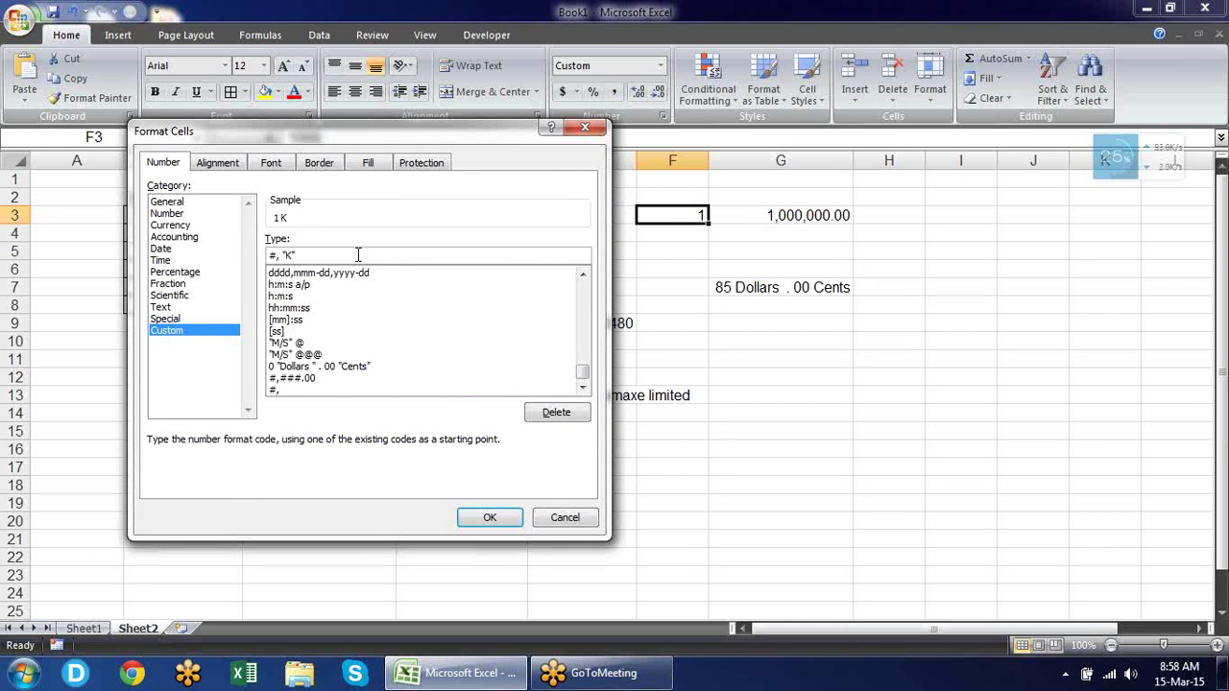
{"action": "left_click", "coordinate": [491, 519]}
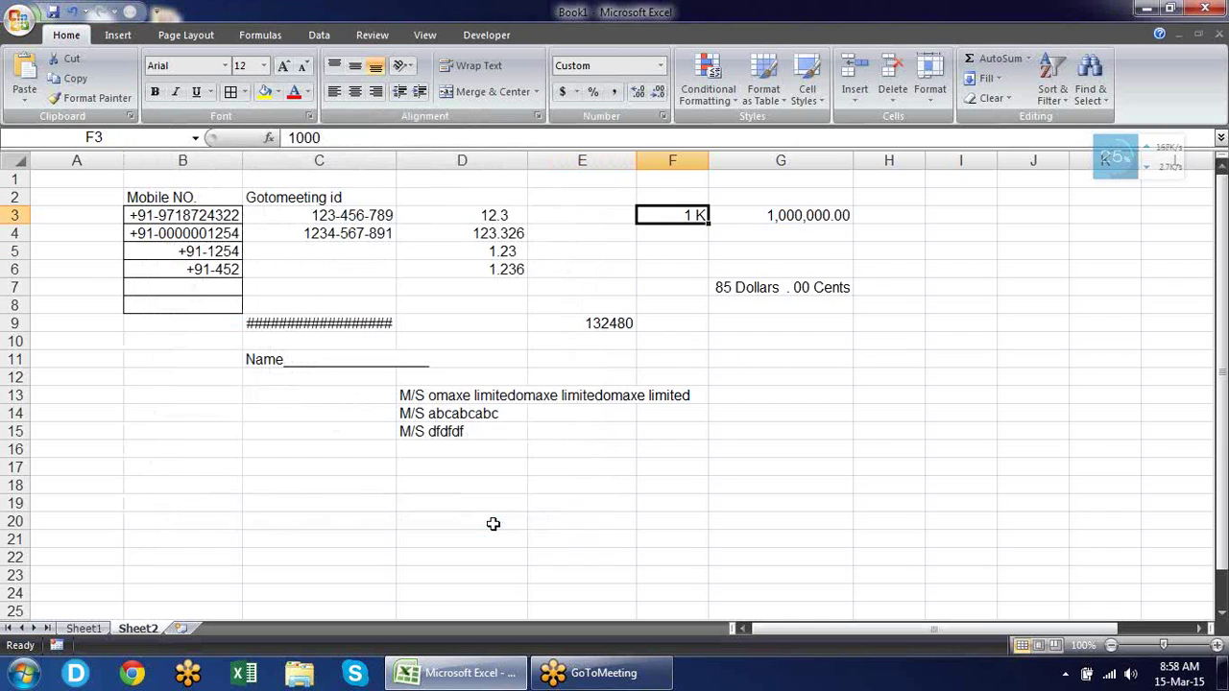
Copy F3's #, "K" format to G3 with Format Painter so it shows 1000 K.
{"action": "left_click", "coordinate": [855, 394]}
{"action": "left_click", "coordinate": [684, 217]}
{"action": "left_click", "coordinate": [91, 98]}
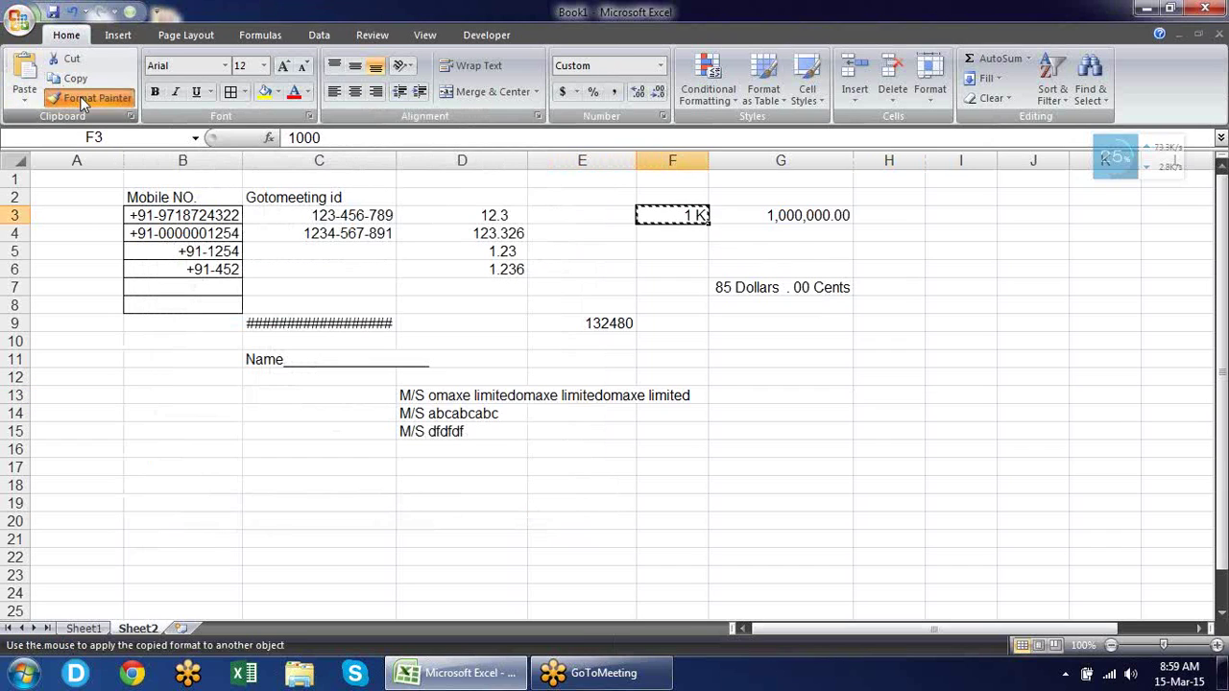
{"action": "left_click", "coordinate": [812, 223]}
{"action": "left_click", "coordinate": [892, 252]}
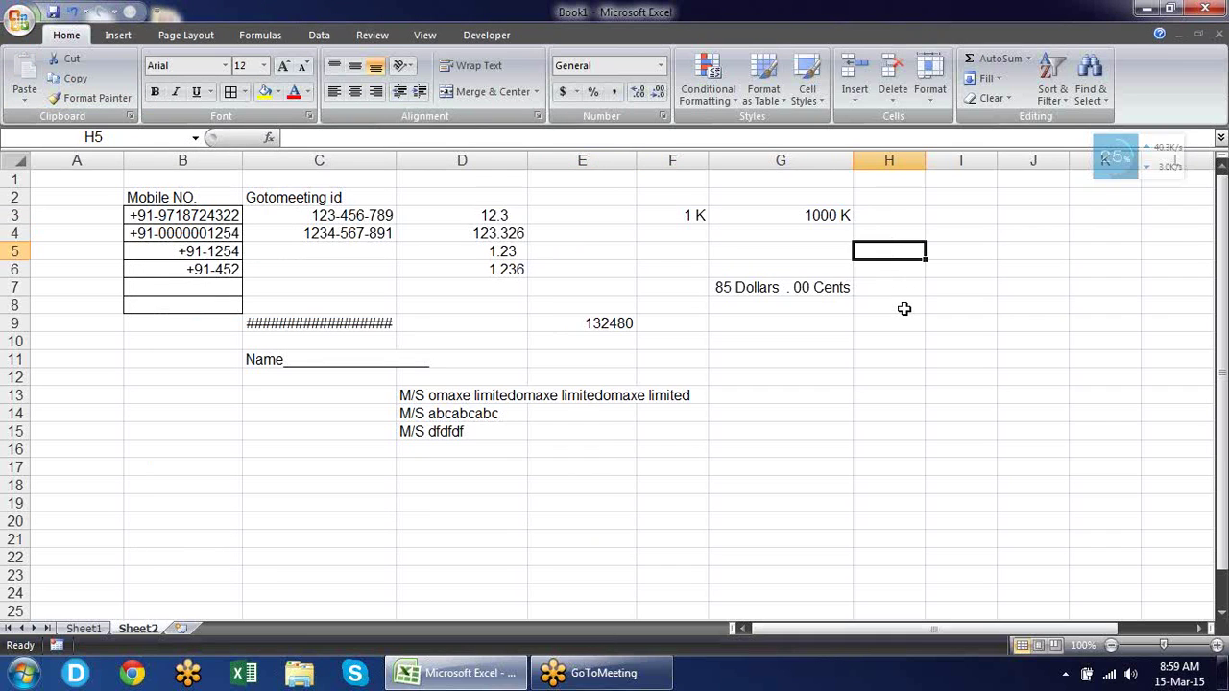
Change G3's custom format to #,,"Million" so its 1000000 displays as 1 Million.
{"action": "left_click", "coordinate": [836, 217]}
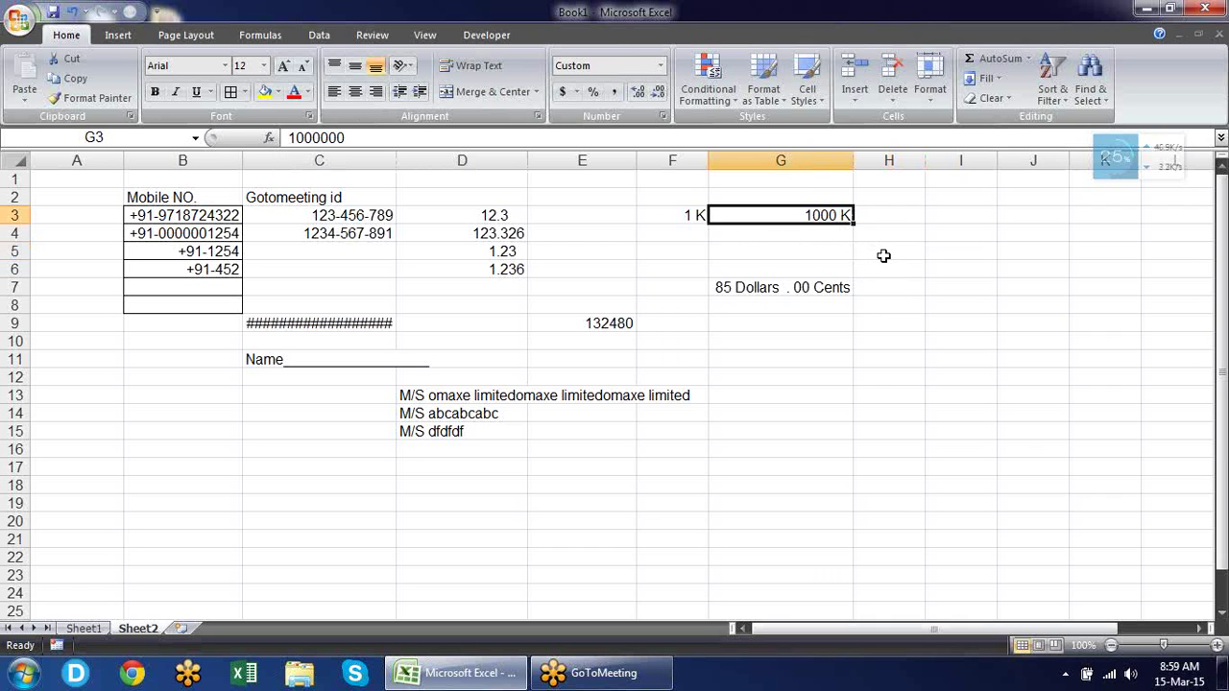
{"action": "key", "text": "ctrl+1"}
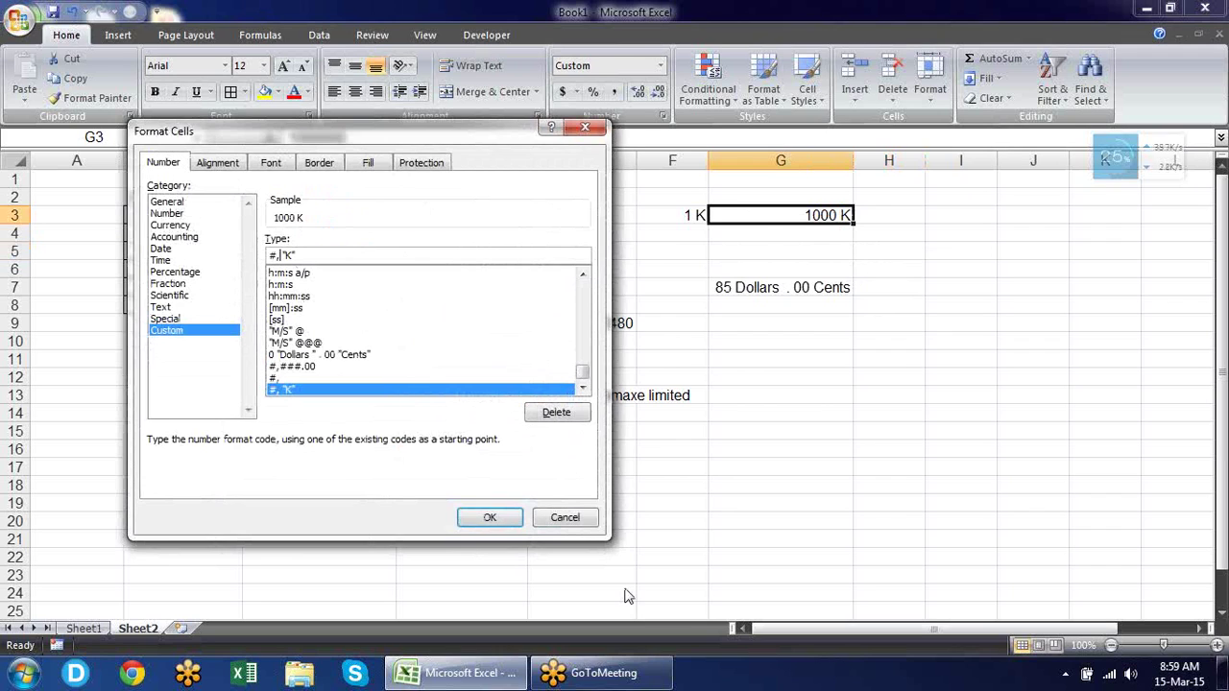
{"action": "key", "text": "BackSpace"}
{"action": "type", "text": ","}
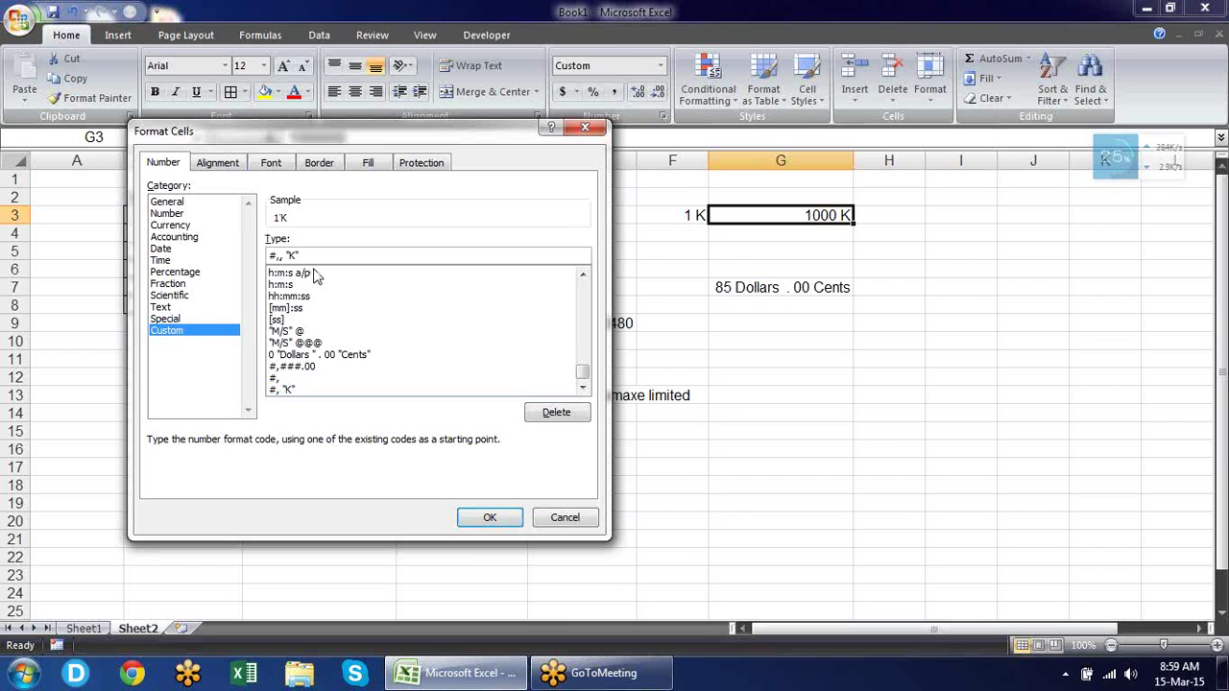
{"action": "key", "text": "shift+End"}
{"action": "type", "text": "Million"}
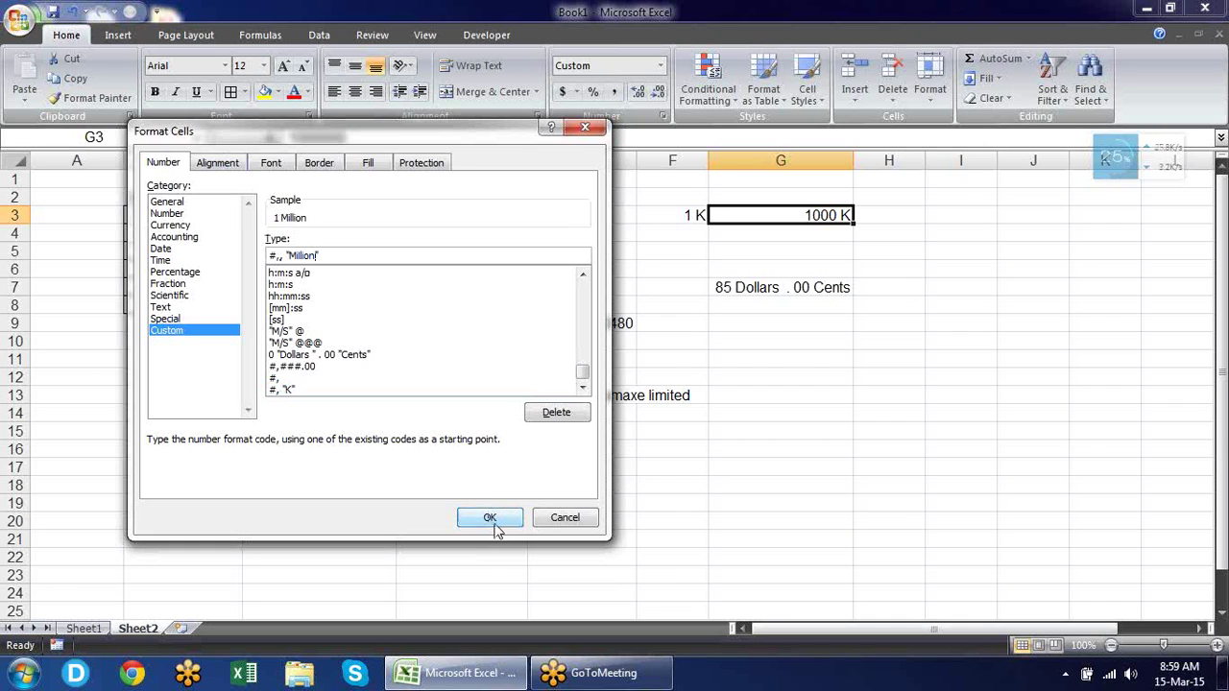
{"action": "left_click", "coordinate": [492, 521]}
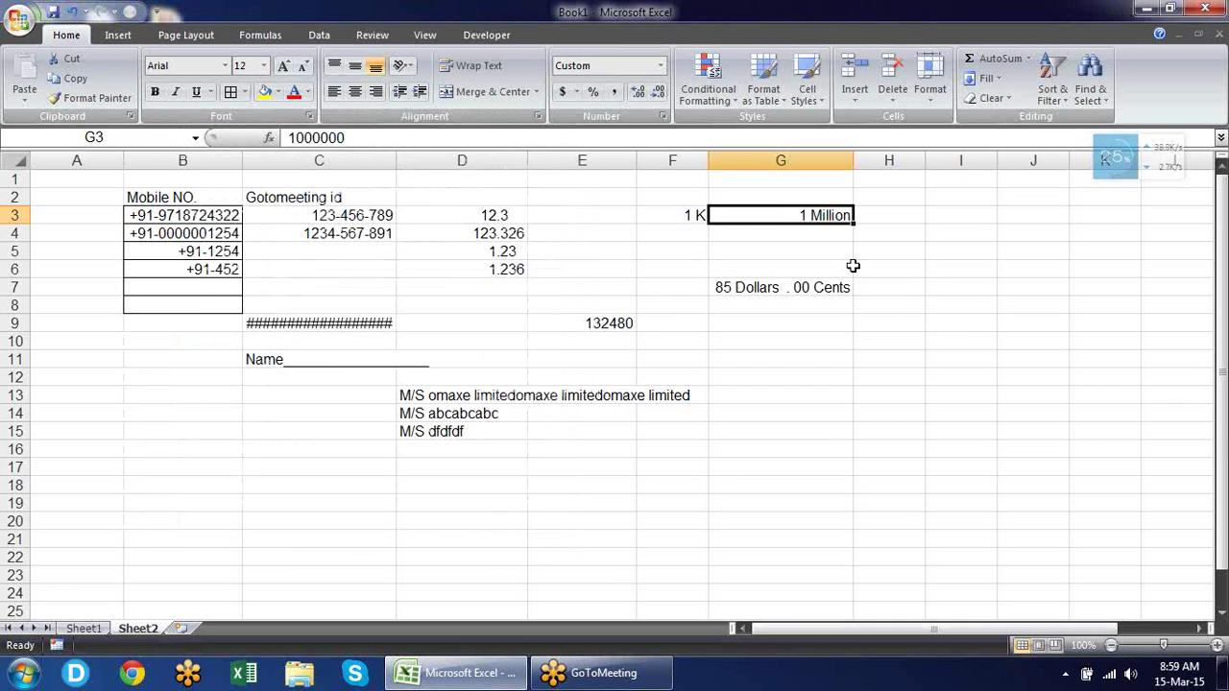
Copy G3's Million format onto F3 with Format Painter and widen column F.
{"action": "left_click", "coordinate": [680, 217]}
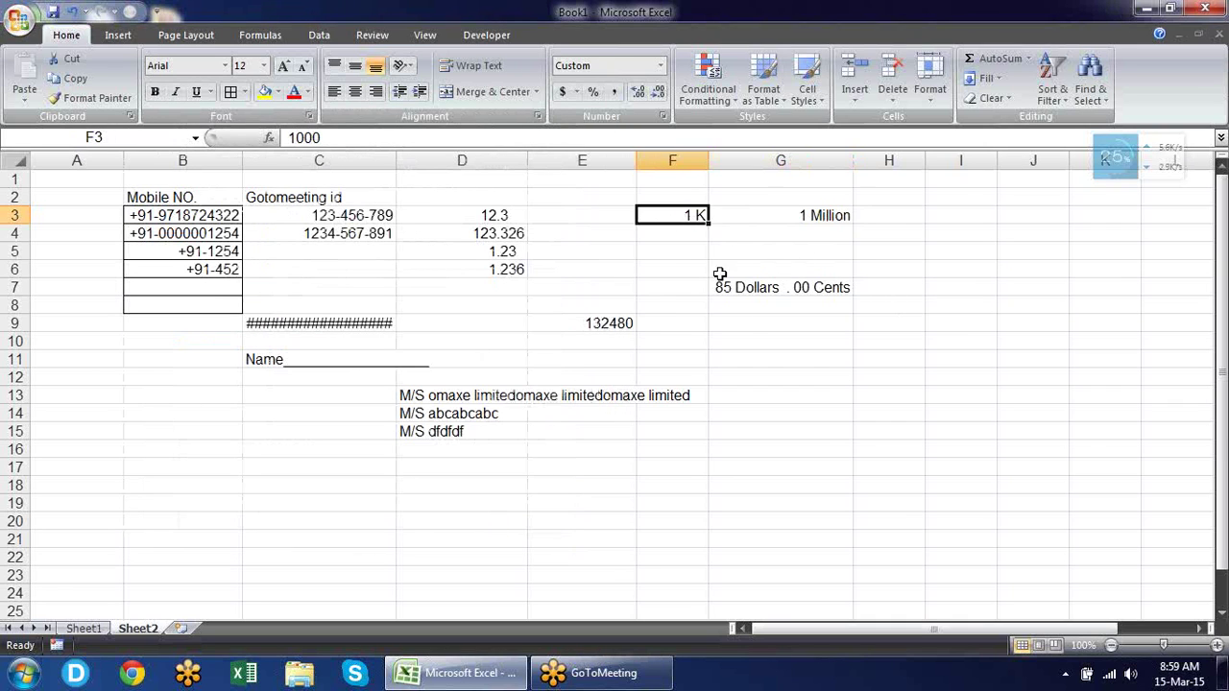
{"action": "left_click", "coordinate": [842, 209]}
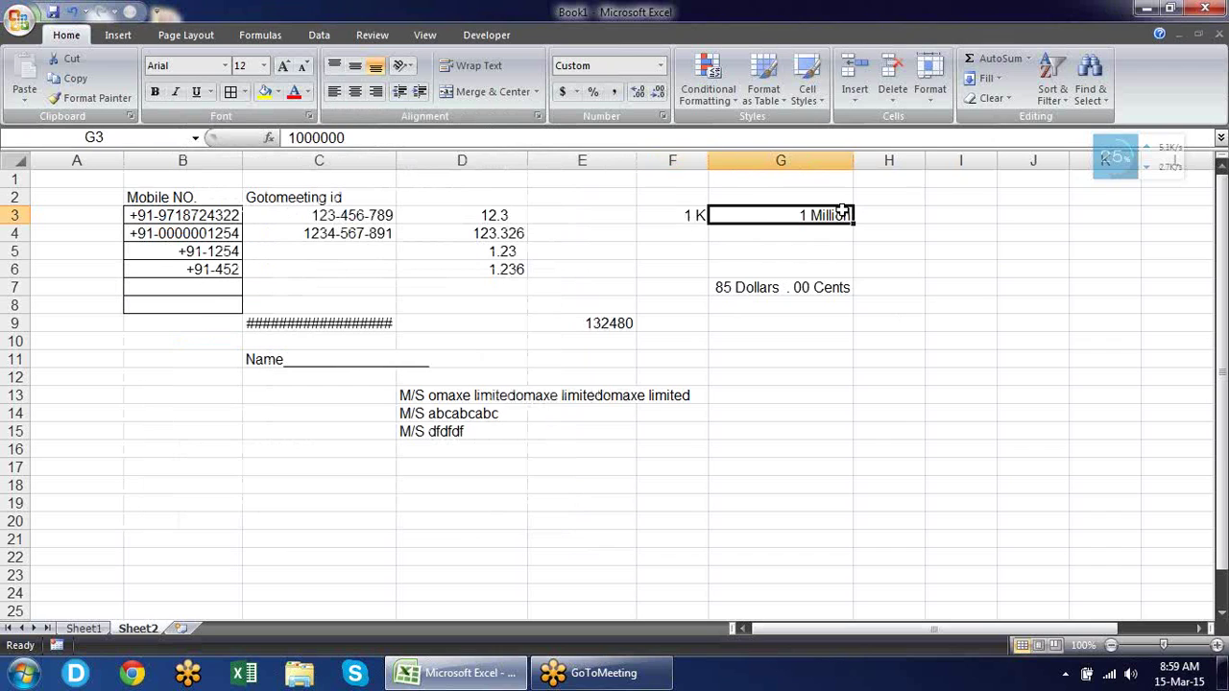
{"action": "left_click", "coordinate": [91, 98]}
{"action": "left_click", "coordinate": [664, 217]}
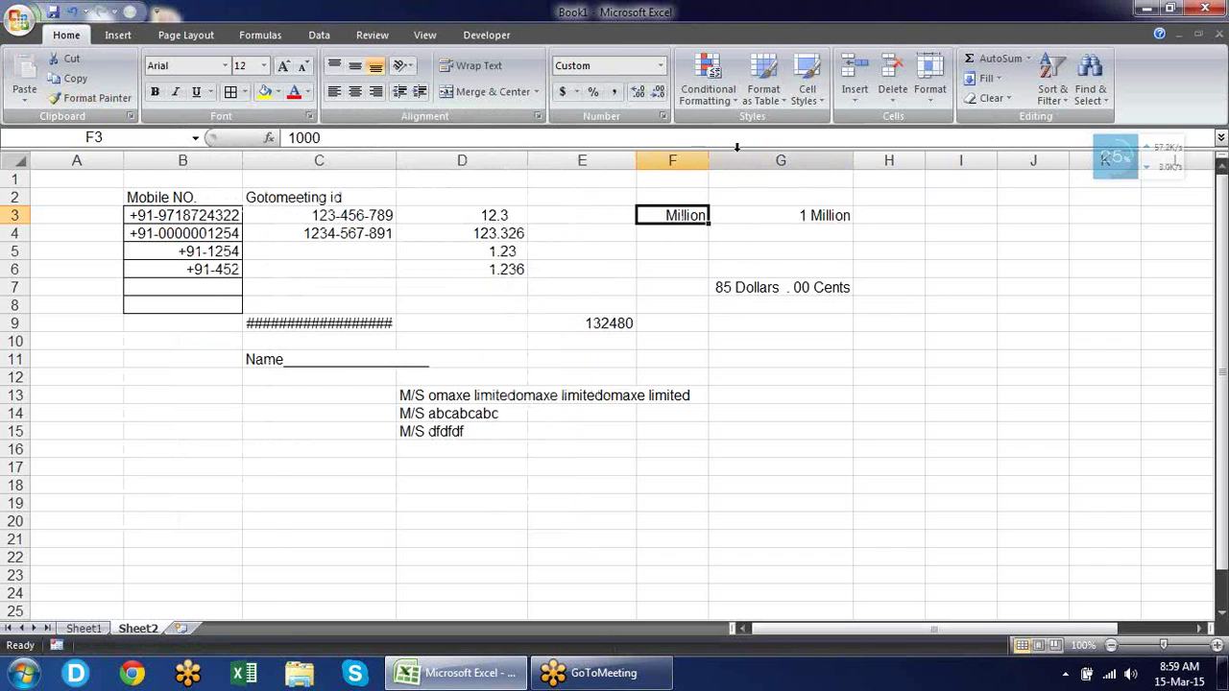
{"action": "left_click_drag", "start_coordinate": [712, 161], "coordinate": [738, 162]}
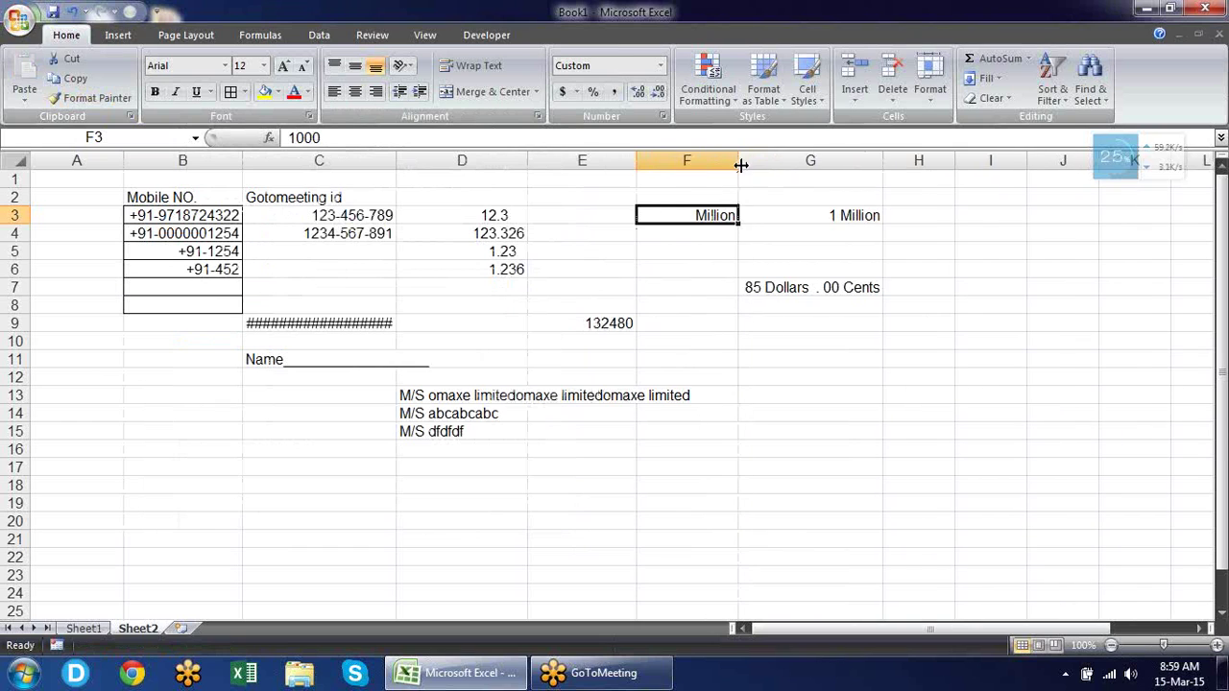
Set F3's custom format to #,,.000 "Million" so it reads .001 Million.
{"action": "key", "text": "ctrl+1"}
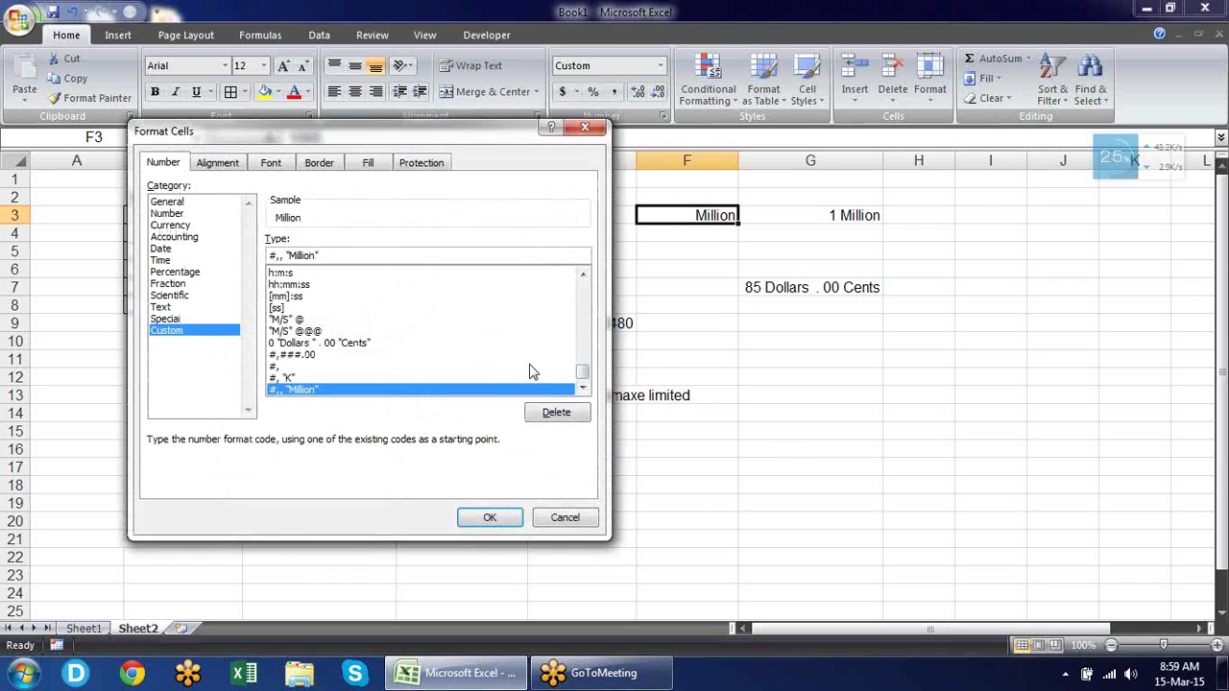
{"action": "type", "text": ".00"}
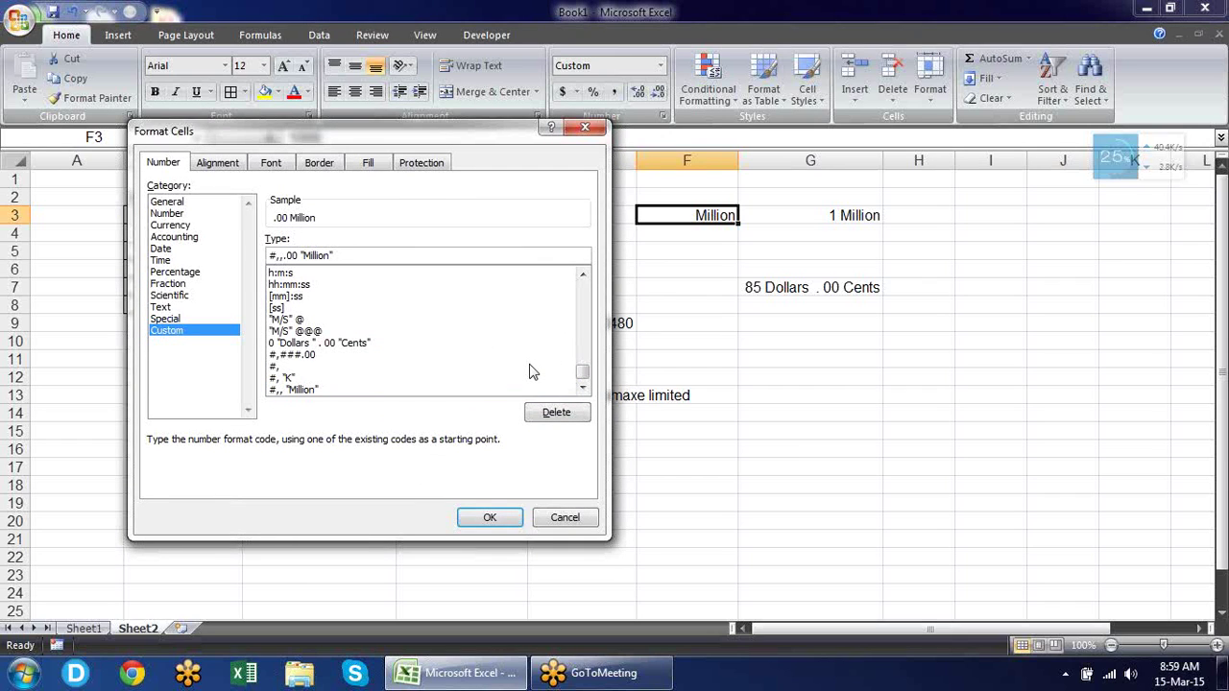
{"action": "type", "text": "00"}
{"action": "key", "text": "BackSpace"}
{"action": "key", "text": "Return"}
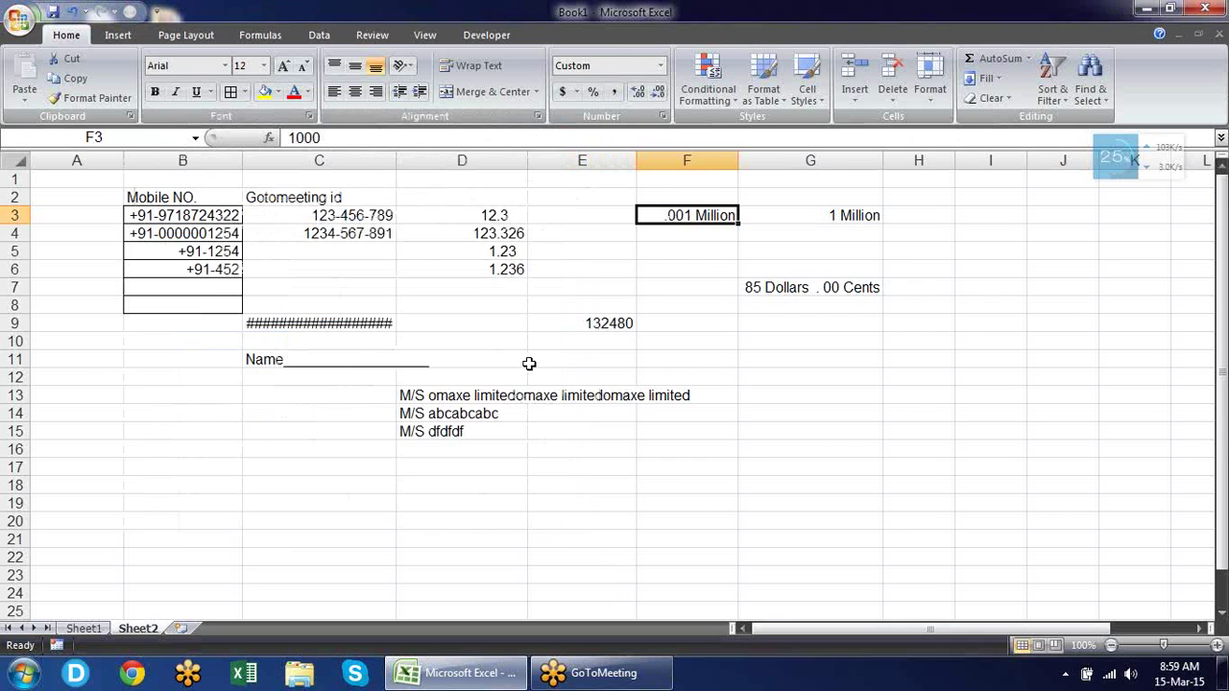
{"action": "left_click", "coordinate": [776, 215]}
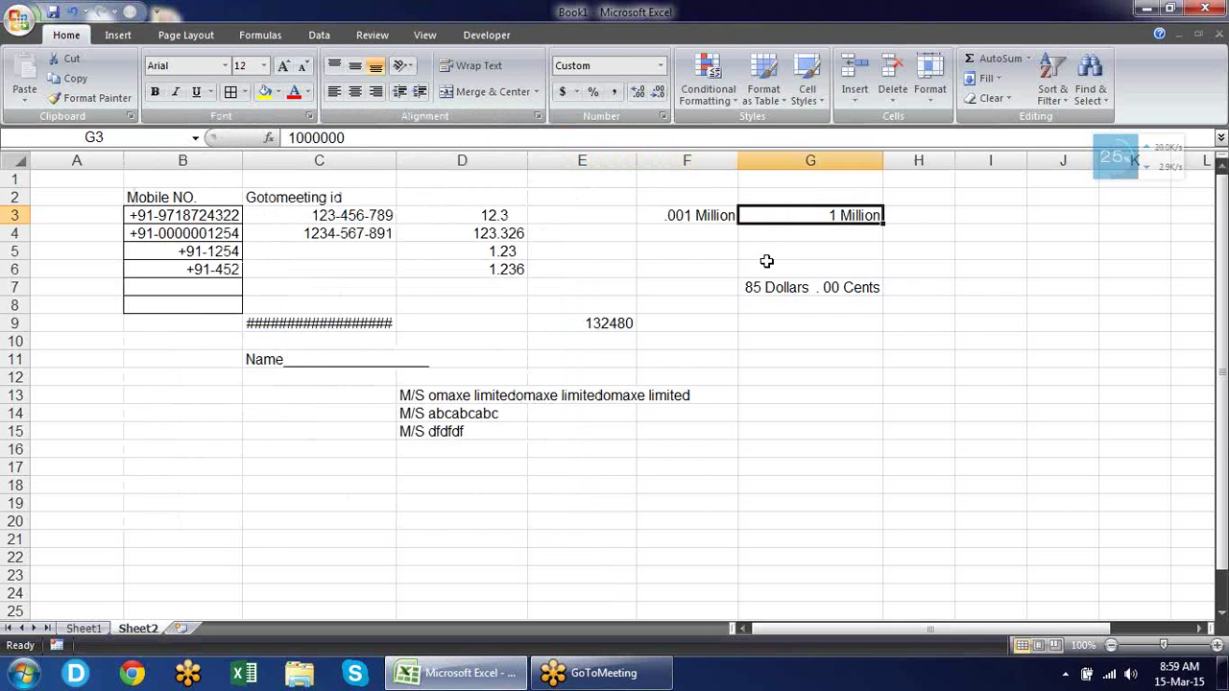
{"action": "left_click", "coordinate": [701, 218]}
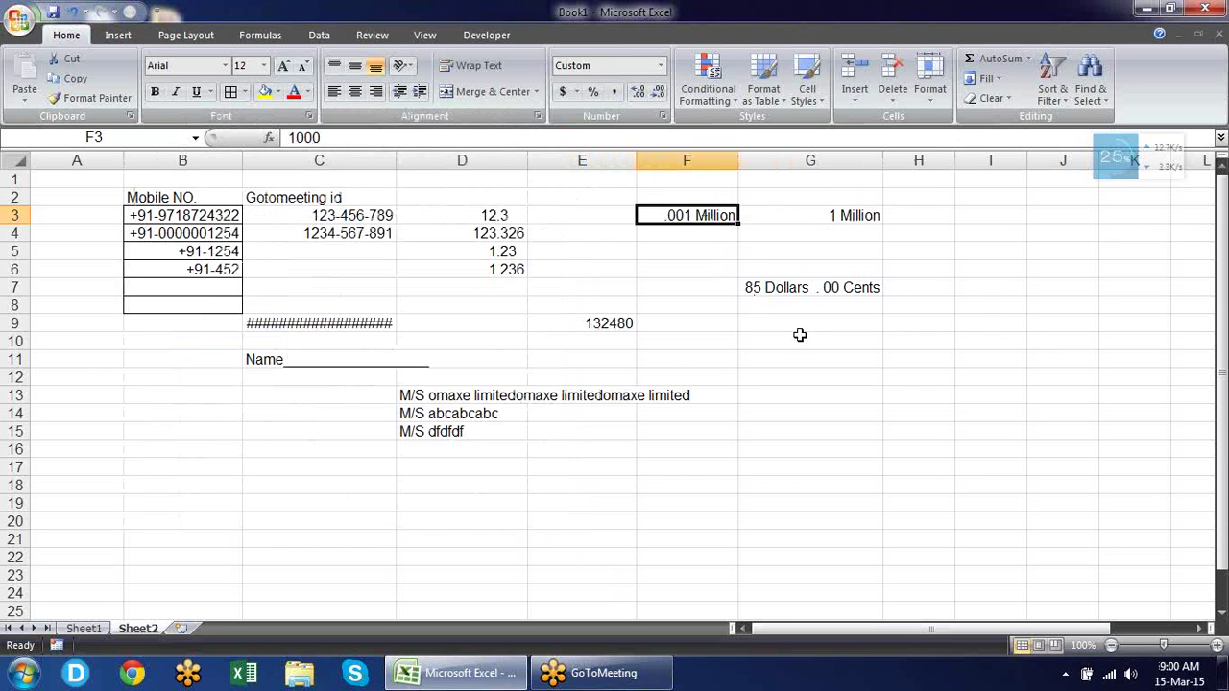
{"action": "key", "text": "ctrl+1"}
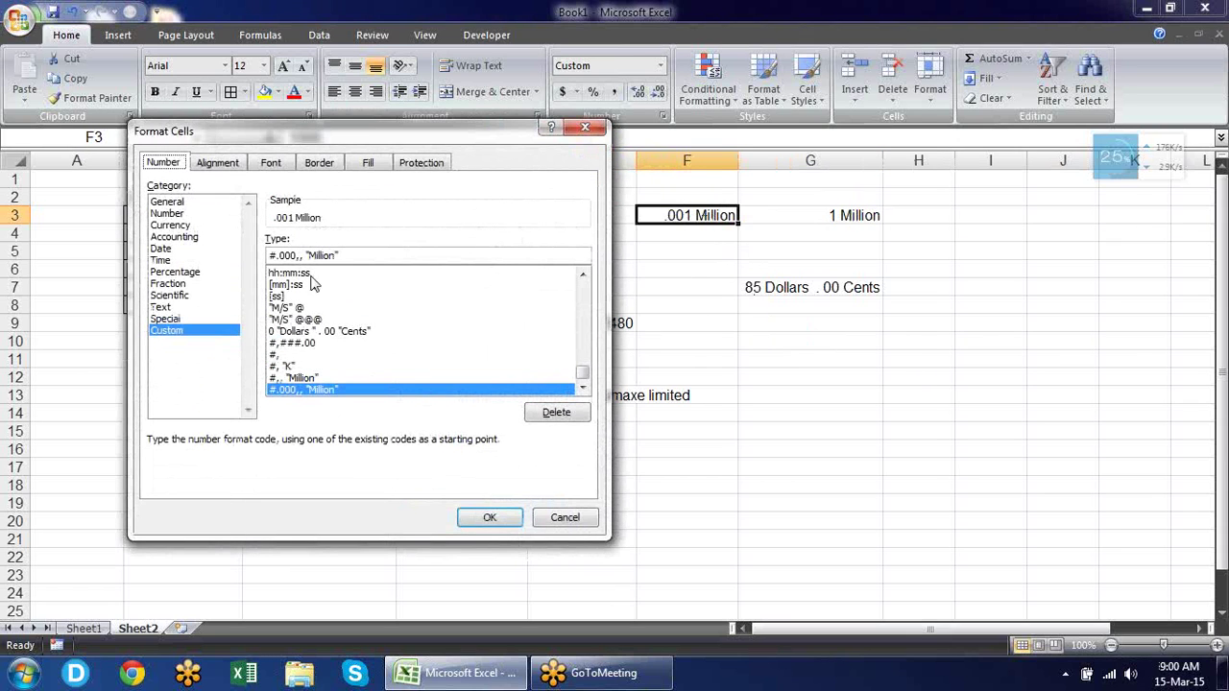
{"action": "left_click", "coordinate": [275, 255]}
{"action": "key", "text": "BackSpace"}
{"action": "type", "text": "1"}
{"action": "key", "text": "BackSpace"}
{"action": "key", "text": "BackSpace"}
{"action": "type", "text": "0."}
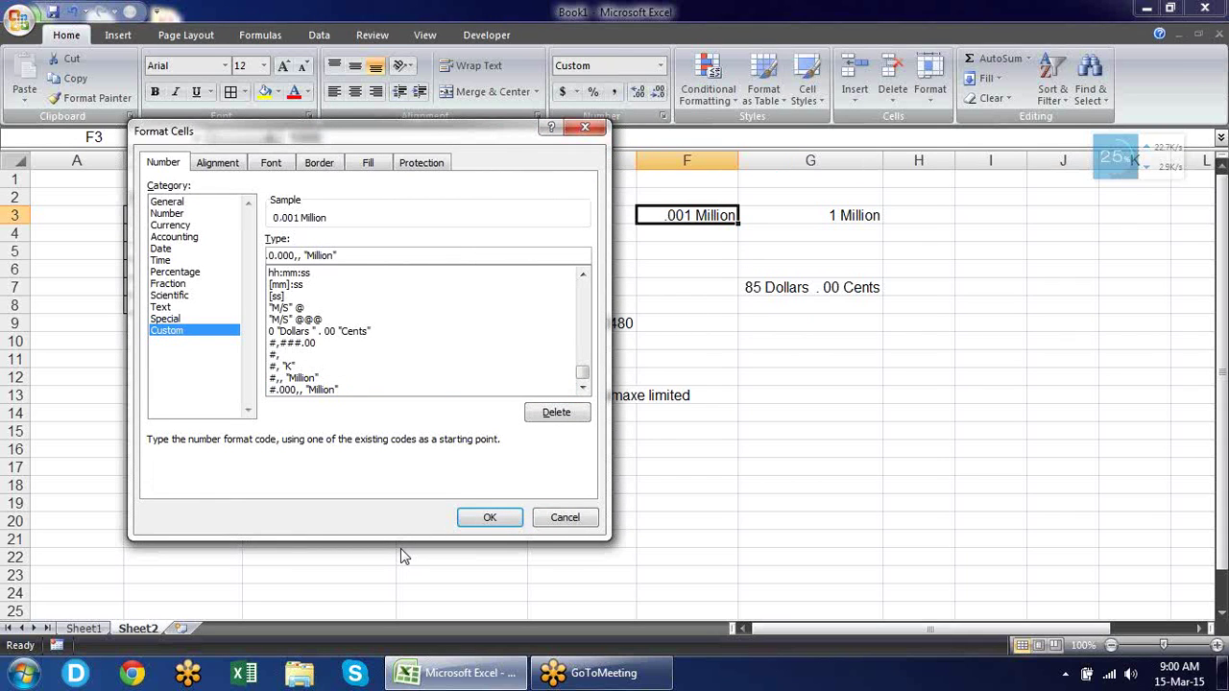
{"action": "key", "text": "Return"}
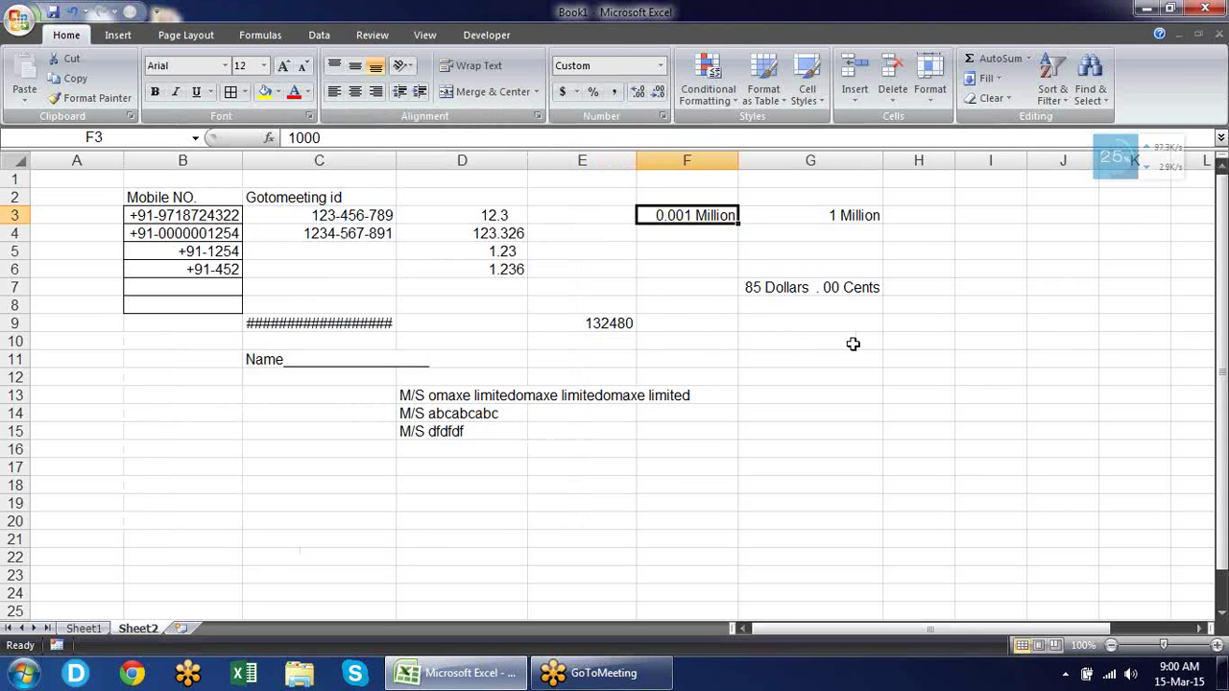
{"action": "left_click", "coordinate": [711, 257]}
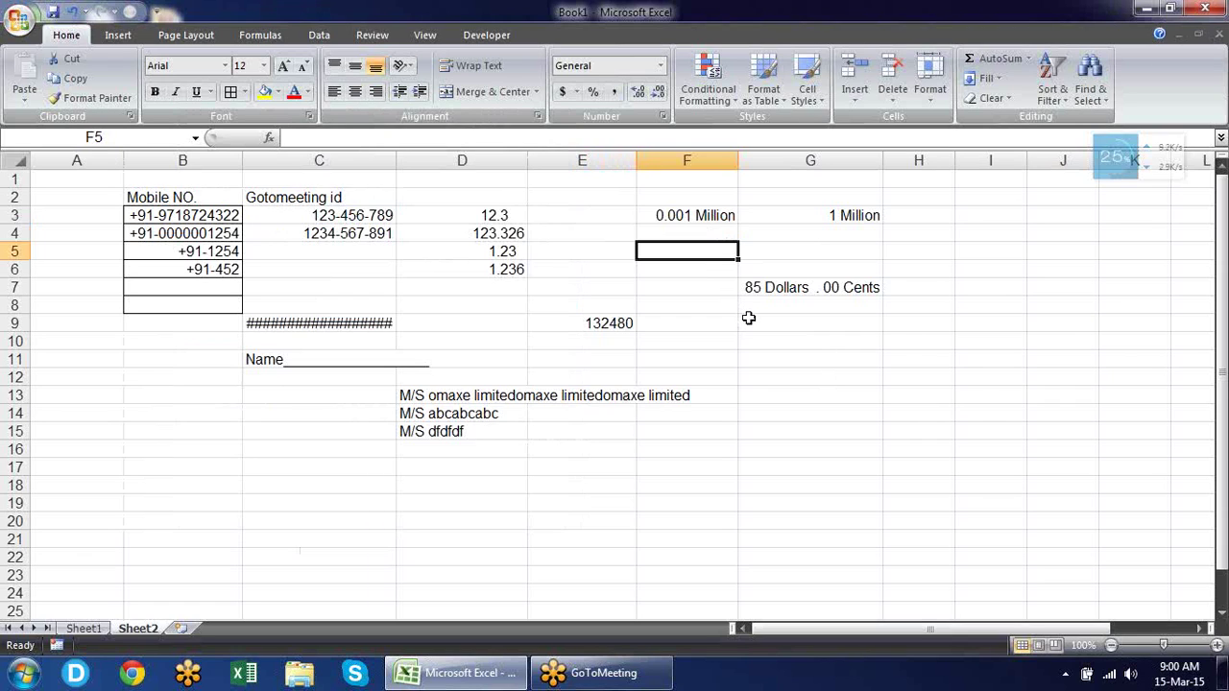
{"action": "key", "text": "Up"}
{"action": "key", "text": "Up"}
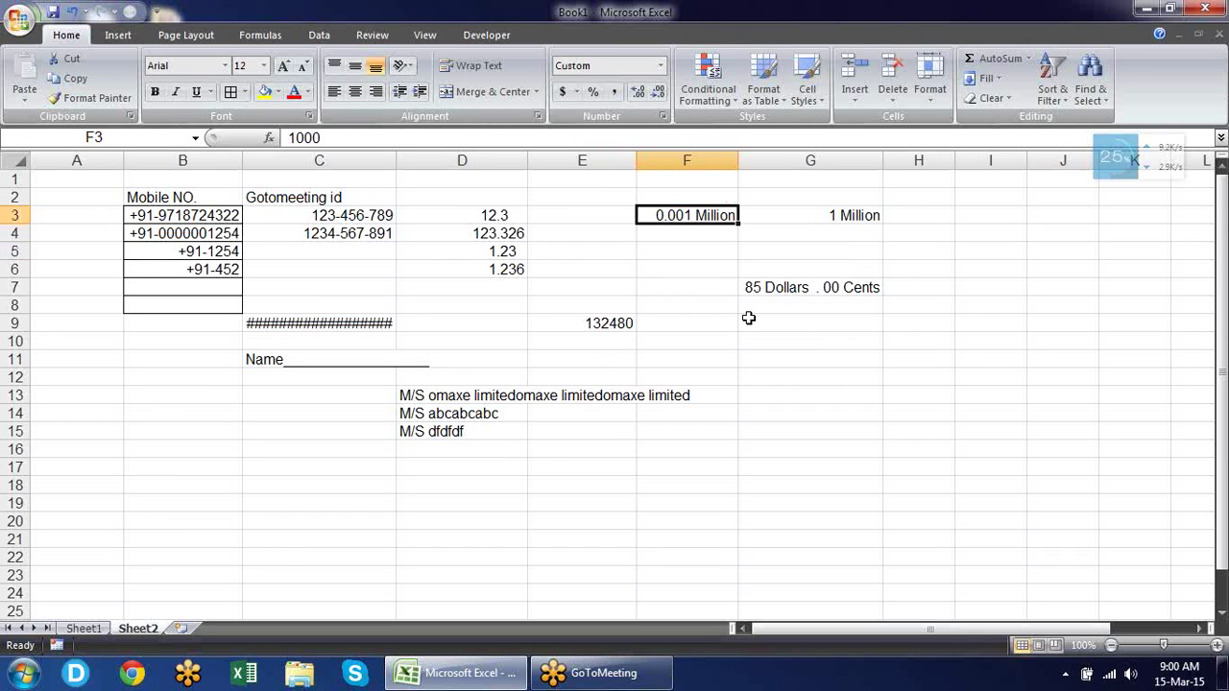
{"action": "key", "text": "Down"}
{"action": "key", "text": "Down"}
{"action": "key", "text": "Down"}
{"action": "key", "text": "Down"}
{"action": "key", "text": "Down"}
{"action": "key", "text": "Down"}
{"action": "key", "text": "Down"}
{"action": "key", "text": "Down"}
{"action": "key", "text": "Down"}
{"action": "key", "text": "Down"}
{"action": "key", "text": "Down"}
{"action": "key", "text": "Down"}
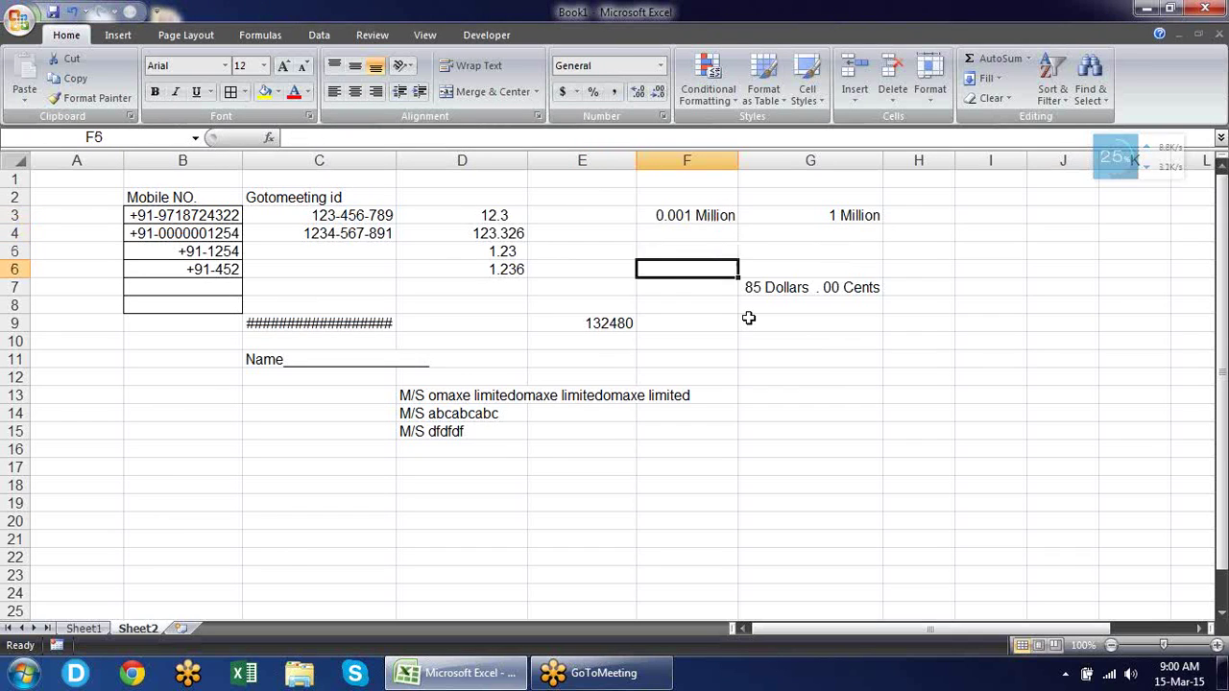
{"action": "key", "text": "Left"}
{"action": "key", "text": "Home"}
{"action": "key", "text": "Right"}
{"action": "key", "text": "Right"}
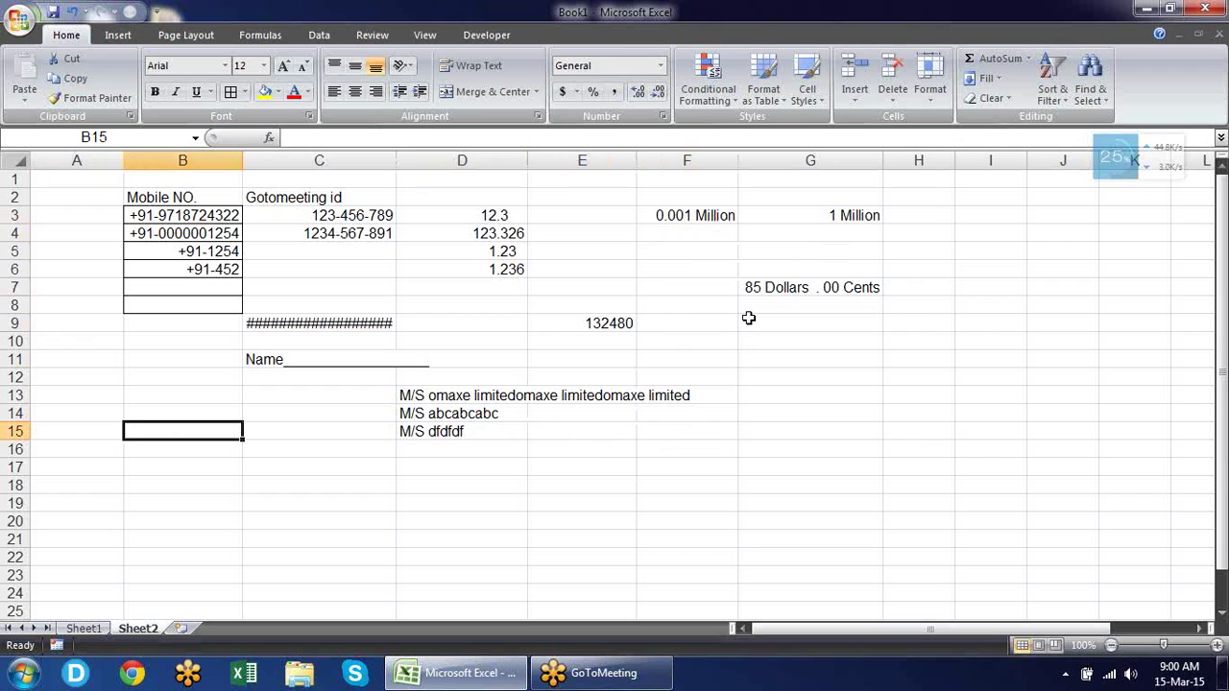
{"action": "key", "text": "Left"}
{"action": "key", "text": "Right"}
{"action": "key", "text": "Down"}
{"action": "key", "text": "Down"}
{"action": "key", "text": "Down"}
{"action": "key", "text": "Down"}
{"action": "key", "text": "Down"}
{"action": "key", "text": "Down"}
{"action": "key", "text": "Down"}
{"action": "key", "text": "Down"}
{"action": "key", "text": "Down"}
{"action": "key", "text": "Down"}
{"action": "key", "text": "Down"}
{"action": "key", "text": "Down"}
{"action": "key", "text": "Up"}
{"action": "key", "text": "Up"}
{"action": "key", "text": "Up"}
{"action": "key", "text": "Up"}
{"action": "key", "text": "Up"}
{"action": "key", "text": "Up"}
{"action": "key", "text": "Up"}
{"action": "key", "text": "Up"}
{"action": "key", "text": "Up"}
{"action": "key", "text": "Up"}
{"action": "key", "text": "Up"}
{"action": "key", "text": "Up"}
{"action": "key", "text": "Up"}
{"action": "key", "text": "Up"}
{"action": "key", "text": "Up"}
{"action": "key", "text": "Up"}
{"action": "key", "text": "Down"}
{"action": "key", "text": "Down"}
{"action": "key", "text": "Down"}
{"action": "key", "text": "Up"}
{"action": "key", "text": "Up"}
{"action": "key", "text": "Up"}
{"action": "key", "text": "Down"}
{"action": "key", "text": "Down"}
{"action": "key", "text": "Up"}
{"action": "key", "text": "Up"}
{"action": "key", "text": "Down"}
{"action": "key", "text": "Down"}
{"action": "key", "text": "Down"}
{"action": "key", "text": "Up"}
{"action": "key", "text": "Up"}
{"action": "key", "text": "Up"}
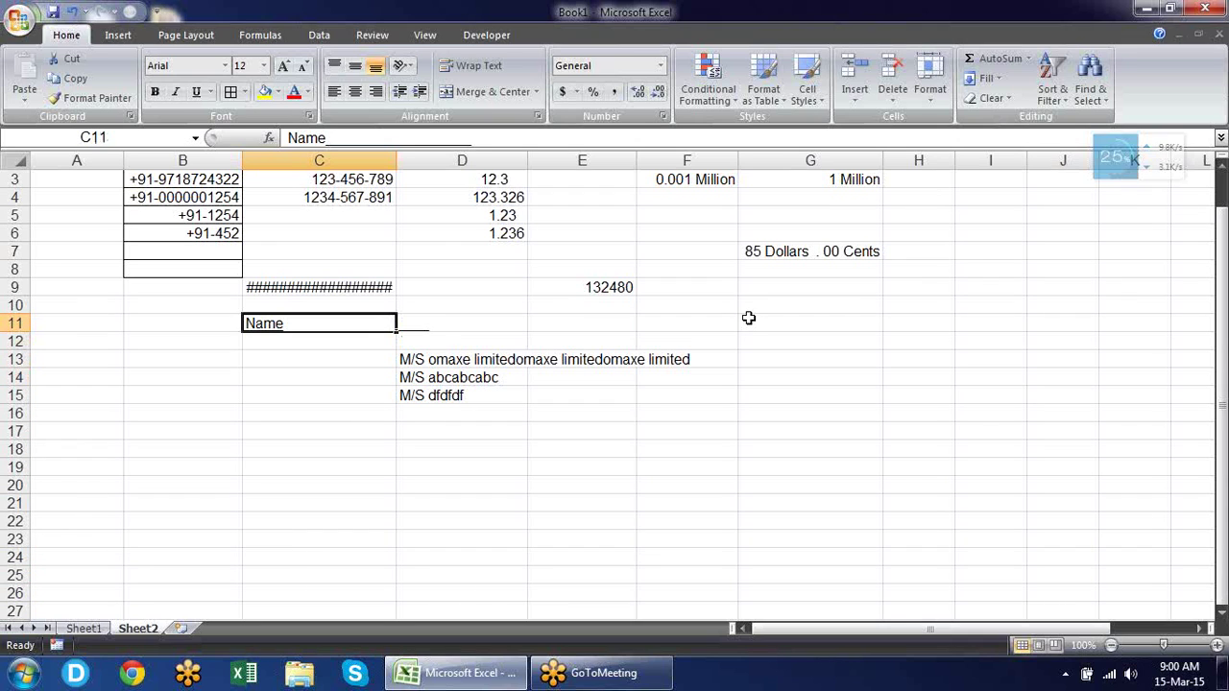
Edit C11 to remove the typed underscores, leaving only the word Name.
{"action": "key", "text": "F2"}
{"action": "key", "text": "BackSpace"}
{"action": "key", "text": "BackSpace"}
{"action": "key", "text": "BackSpace"}
{"action": "key", "text": "BackSpace"}
{"action": "key", "text": "BackSpace"}
{"action": "key", "text": "BackSpace"}
{"action": "key", "text": "BackSpace"}
{"action": "key", "text": "BackSpace"}
{"action": "key", "text": "BackSpace"}
{"action": "key", "text": "BackSpace"}
{"action": "key", "text": "BackSpace"}
{"action": "key", "text": "BackSpace"}
{"action": "key", "text": "BackSpace"}
{"action": "key", "text": "BackSpace"}
{"action": "key", "text": "BackSpace"}
{"action": "key", "text": "BackSpace"}
{"action": "key", "text": "BackSpace"}
{"action": "key", "text": "BackSpace"}
{"action": "key", "text": "BackSpace"}
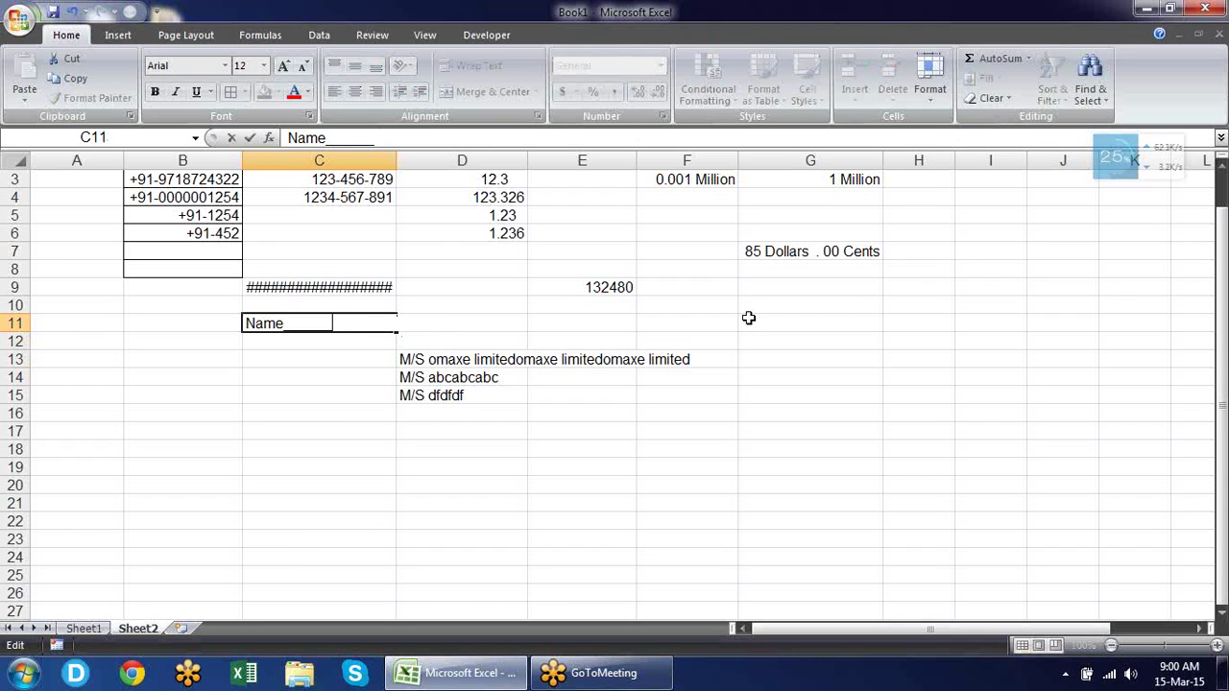
{"action": "key", "text": "BackSpace"}
{"action": "key", "text": "Return"}
{"action": "key", "text": "Up"}
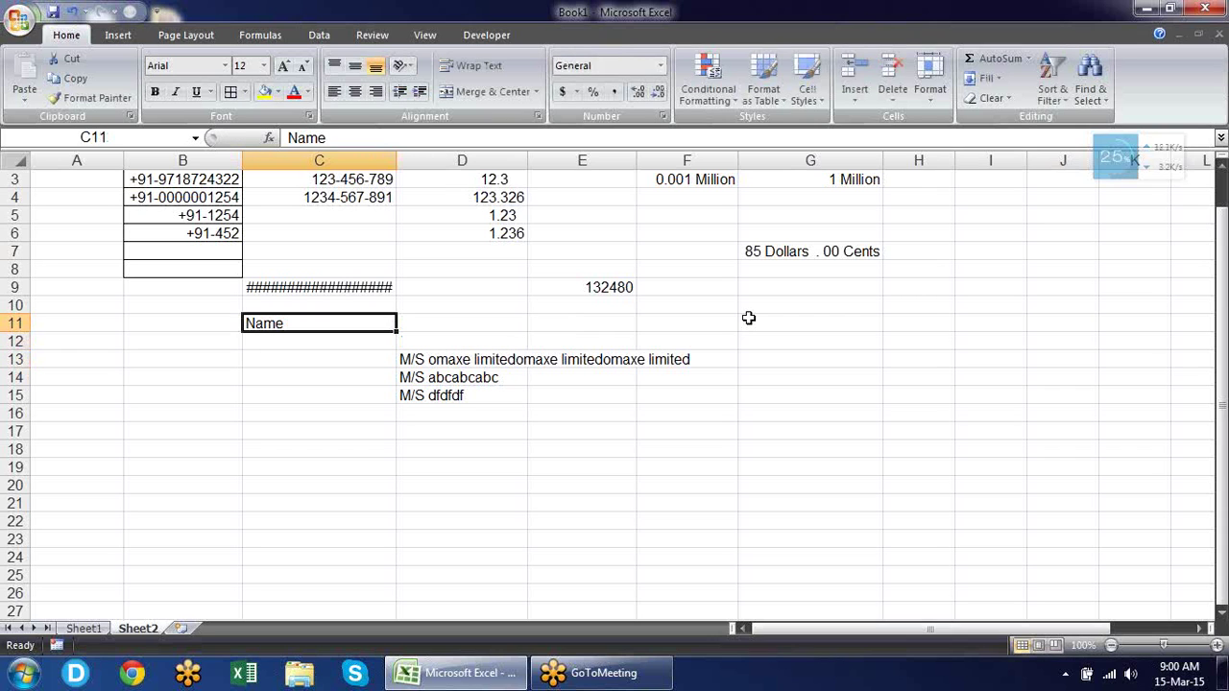
Give C11 the custom format @*_ so underscores fill the rest of the cell.
{"action": "key", "text": "ctrl+1"}
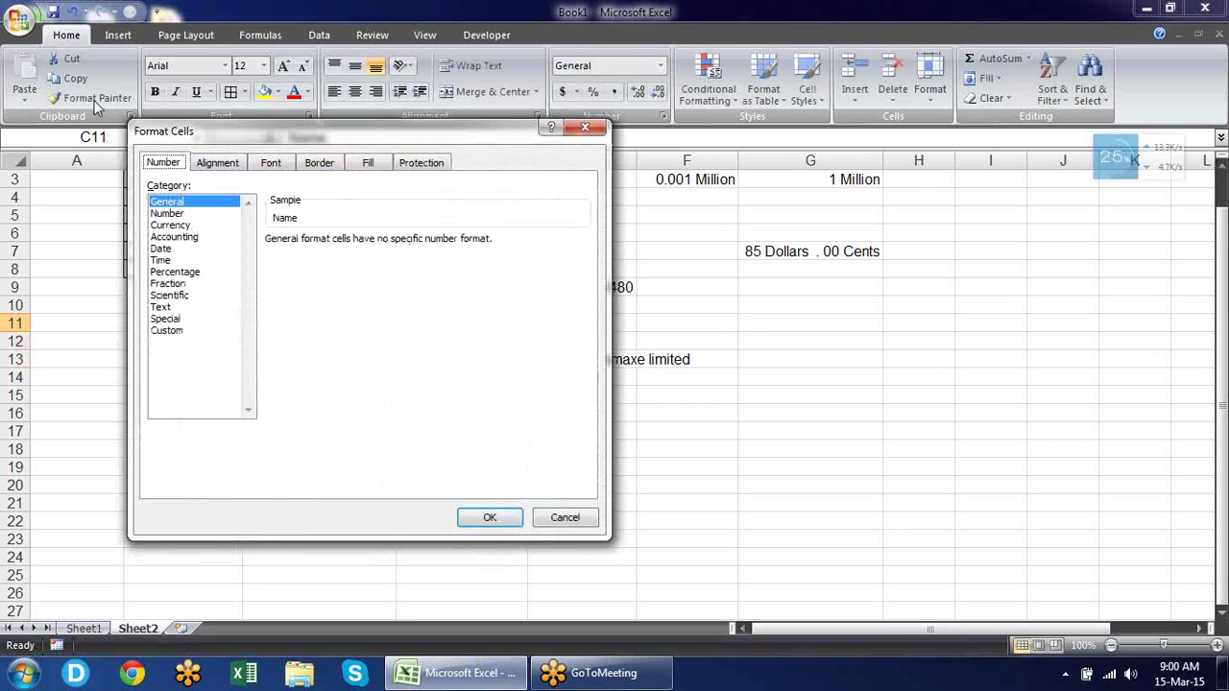
{"action": "left_click_drag", "start_coordinate": [297, 133], "coordinate": [714, 107]}
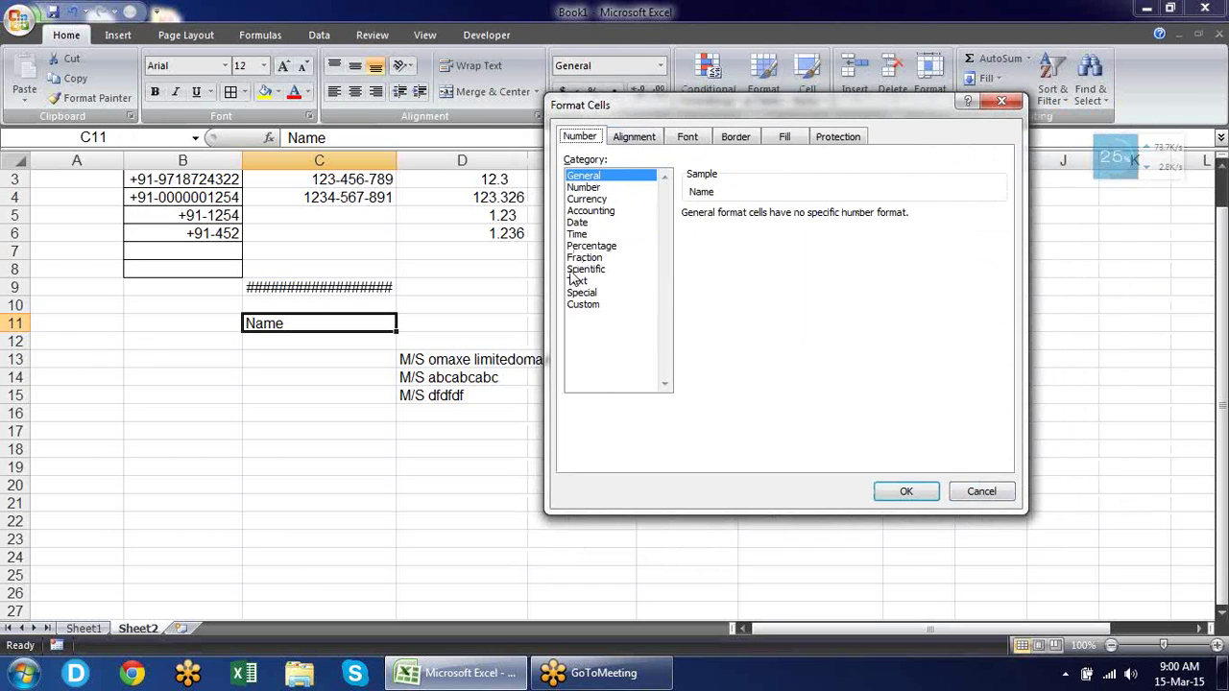
{"action": "left_click", "coordinate": [602, 307]}
{"action": "left_click_drag", "start_coordinate": [768, 230], "coordinate": [580, 222]}
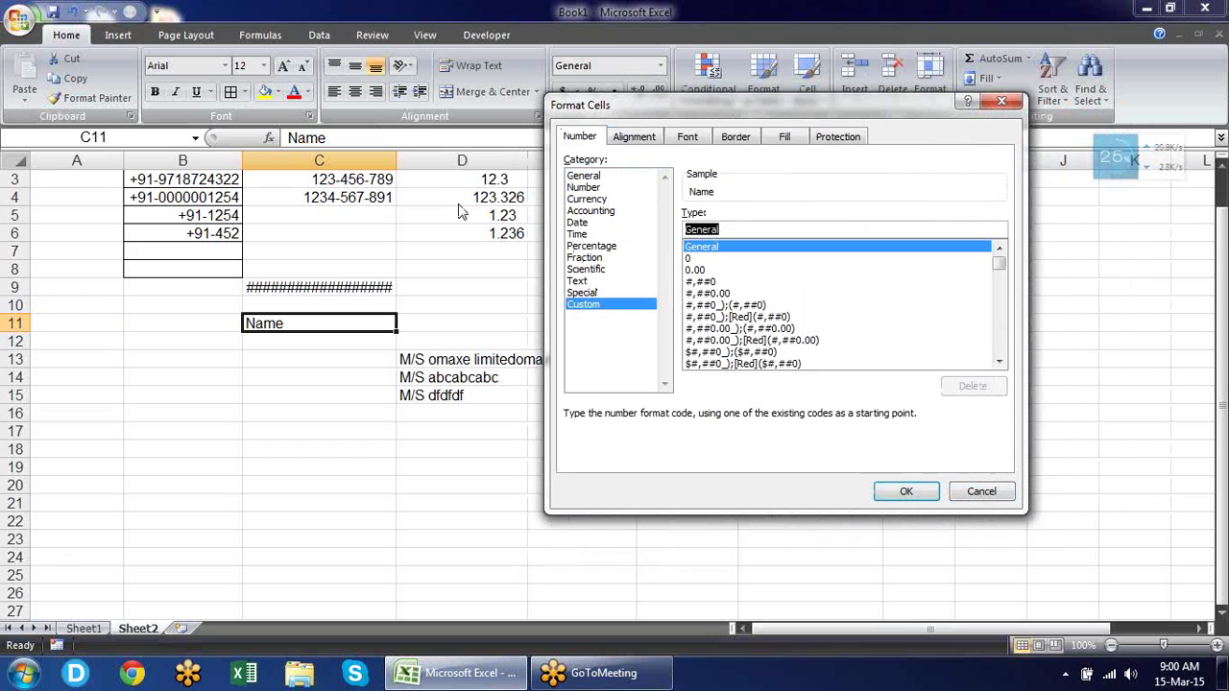
{"action": "type", "text": "@"}
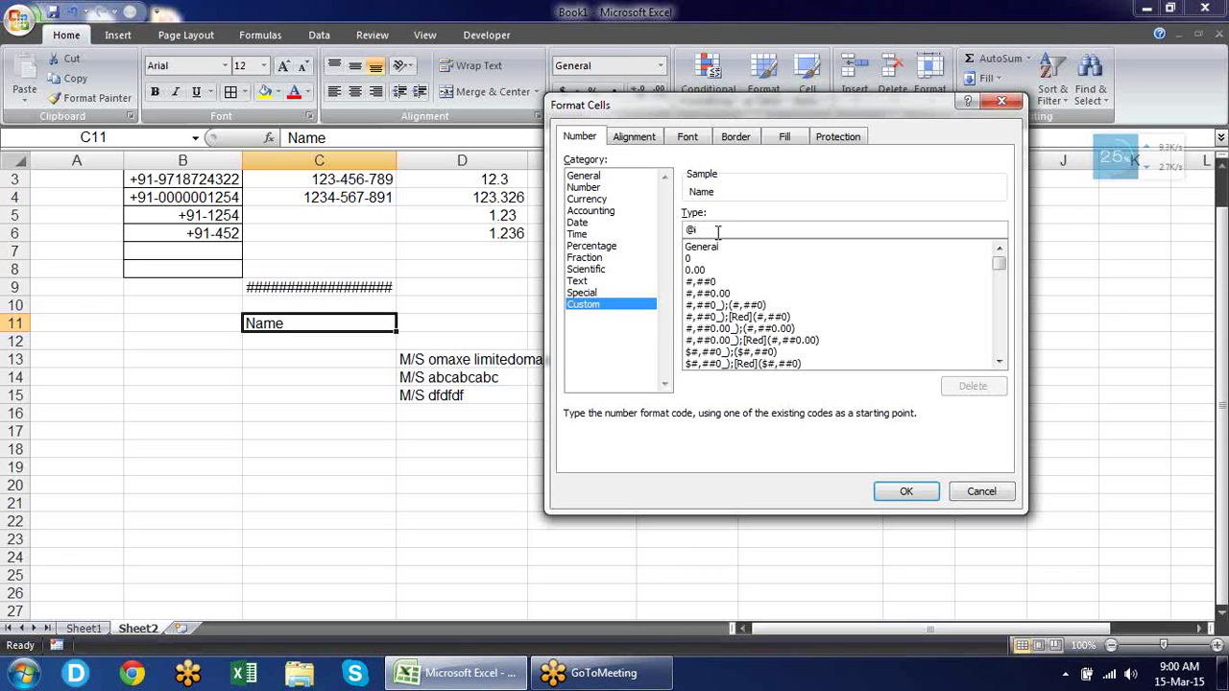
{"action": "type", "text": "*"}
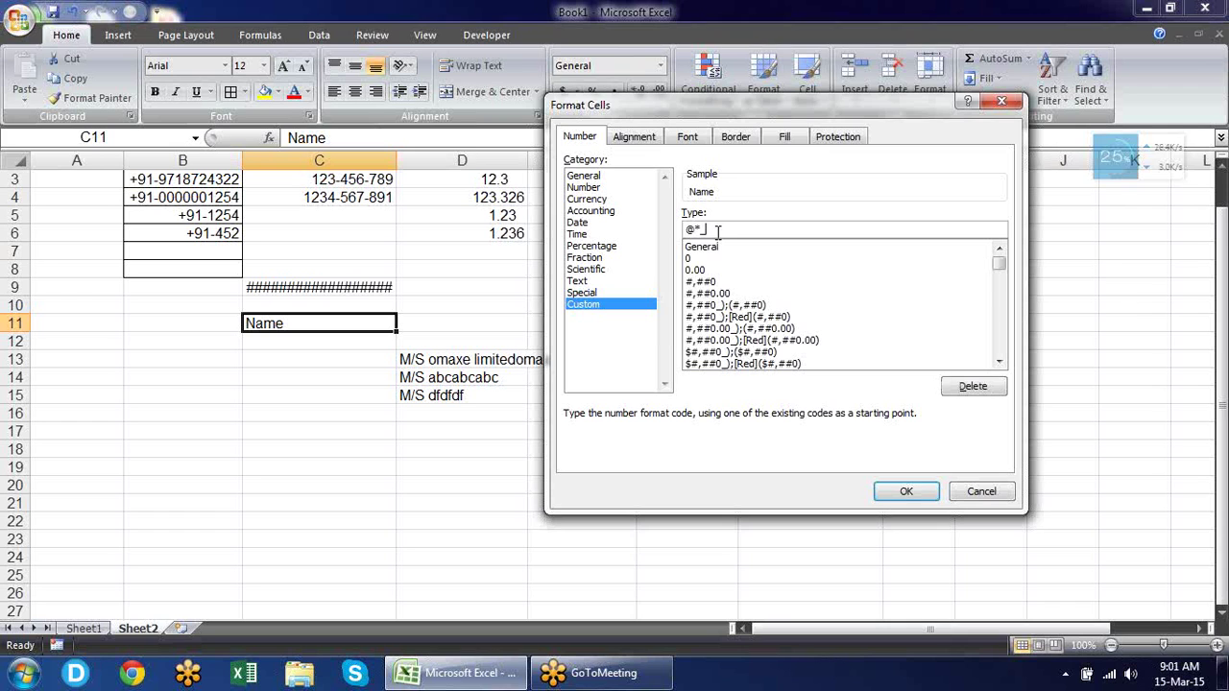
{"action": "key", "text": "Return"}
{"action": "left_click", "coordinate": [522, 323]}
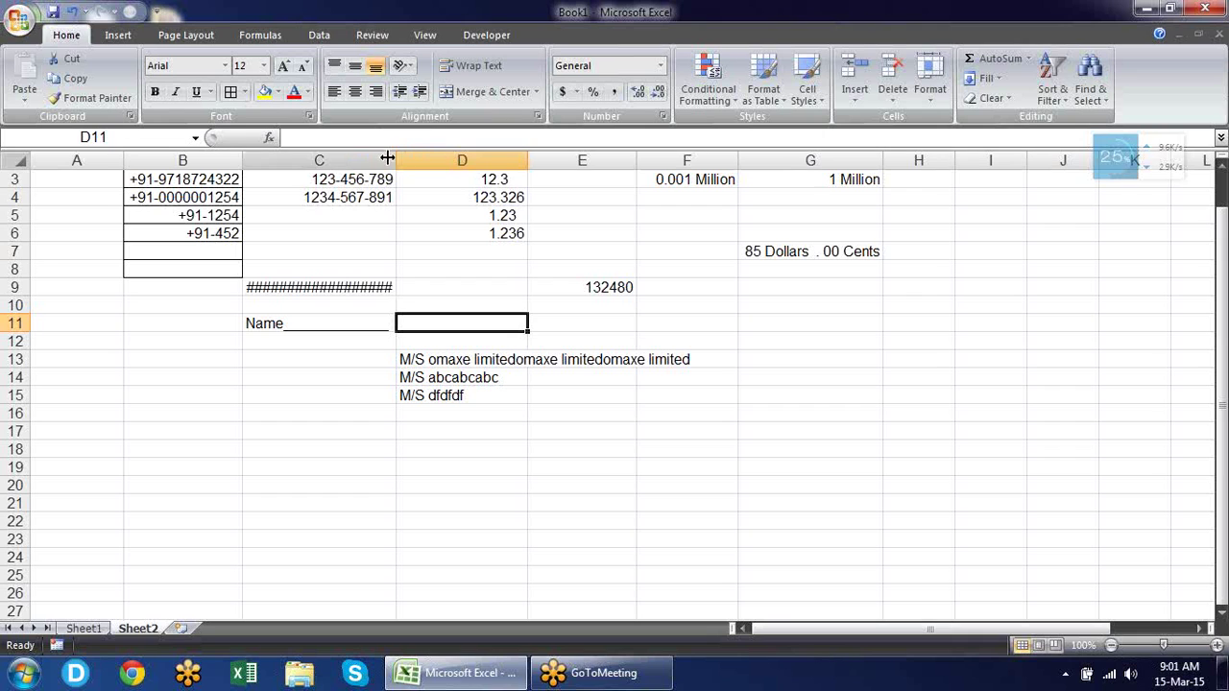
Widen column C to show C9's full date, then recheck and confirm C11's underscore-fill format.
{"action": "left_click_drag", "start_coordinate": [400, 157], "coordinate": [420, 163]}
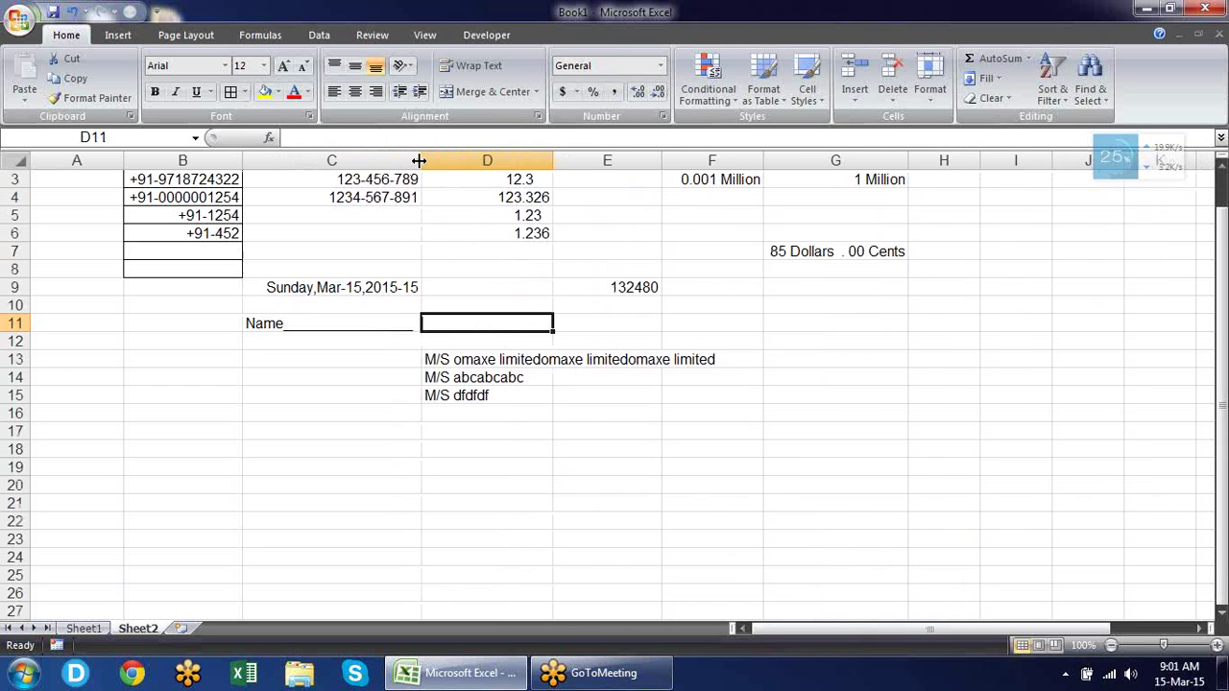
{"action": "left_click", "coordinate": [393, 326]}
{"action": "key", "text": "ctrl+1"}
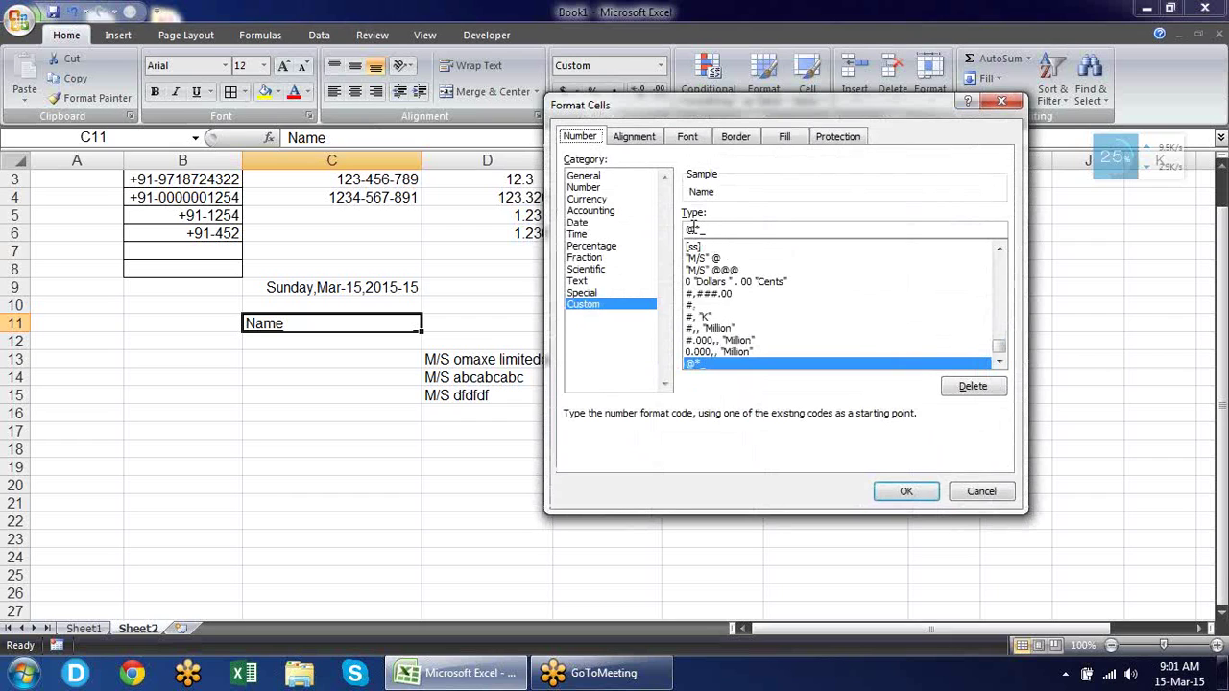
{"action": "right_click", "coordinate": [695, 230]}
{"action": "left_click", "coordinate": [759, 224]}
{"action": "left_click", "coordinate": [931, 497]}
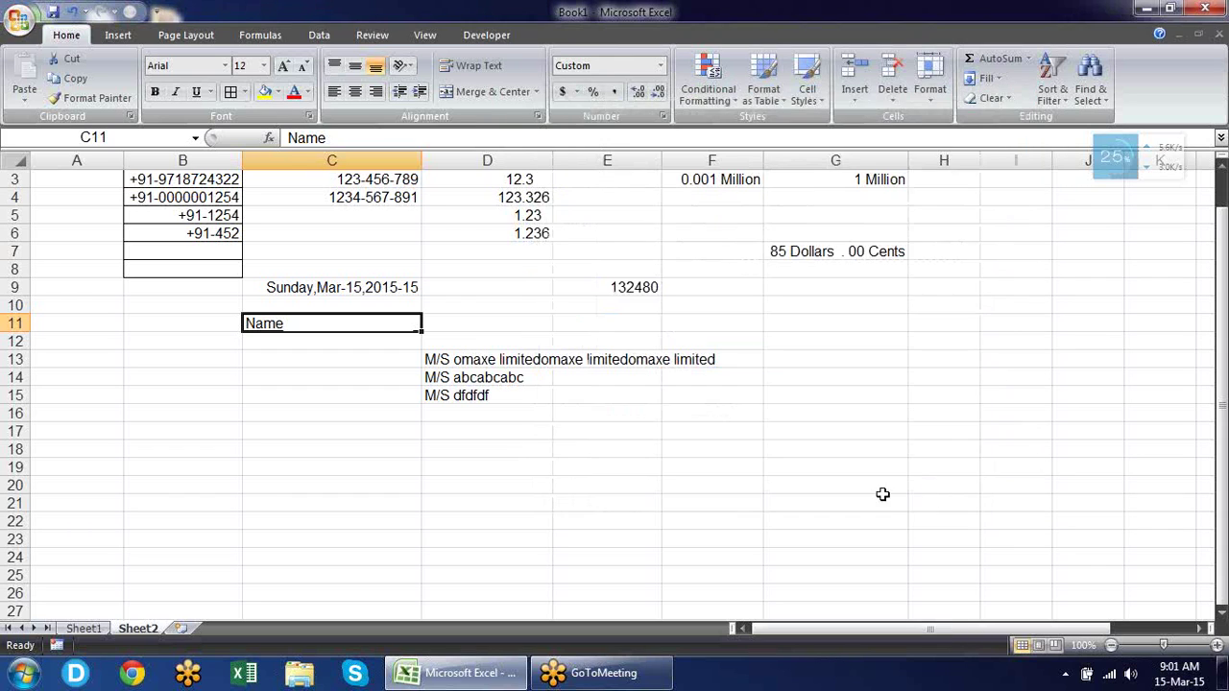
{"action": "left_click", "coordinate": [848, 490]}
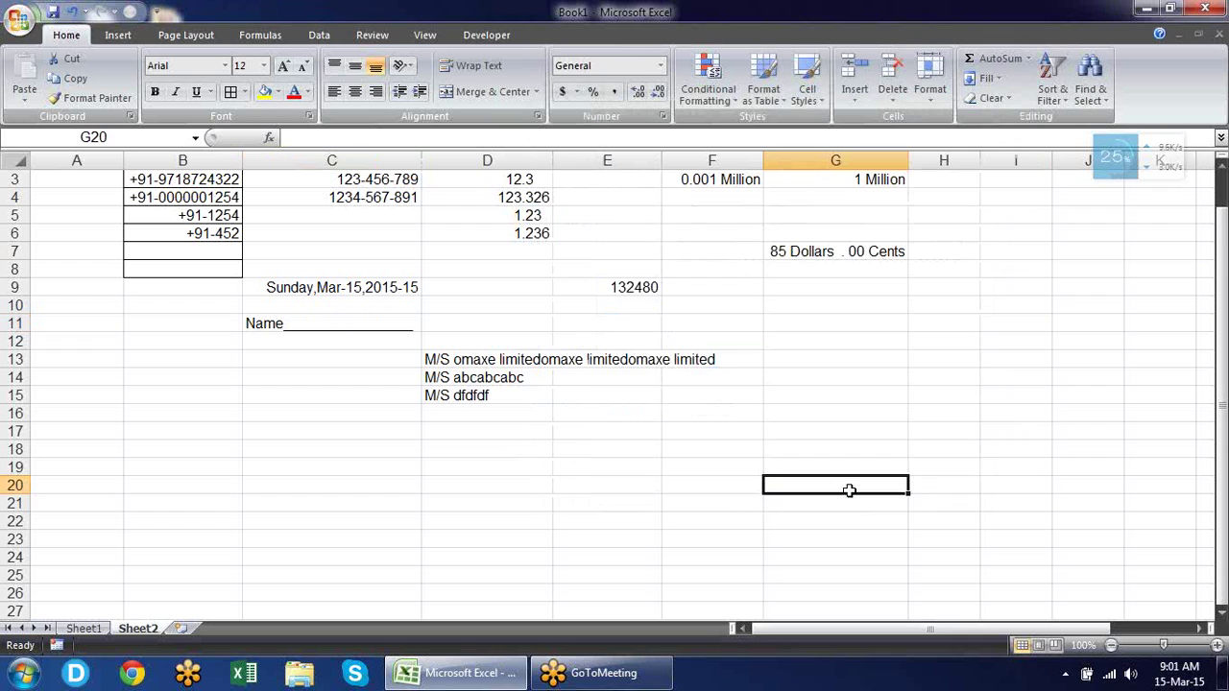
Enter 25, 125, 325 and 85 down G18:G21 and select the four cells.
{"action": "key", "text": "Up"}
{"action": "key", "text": "Up"}
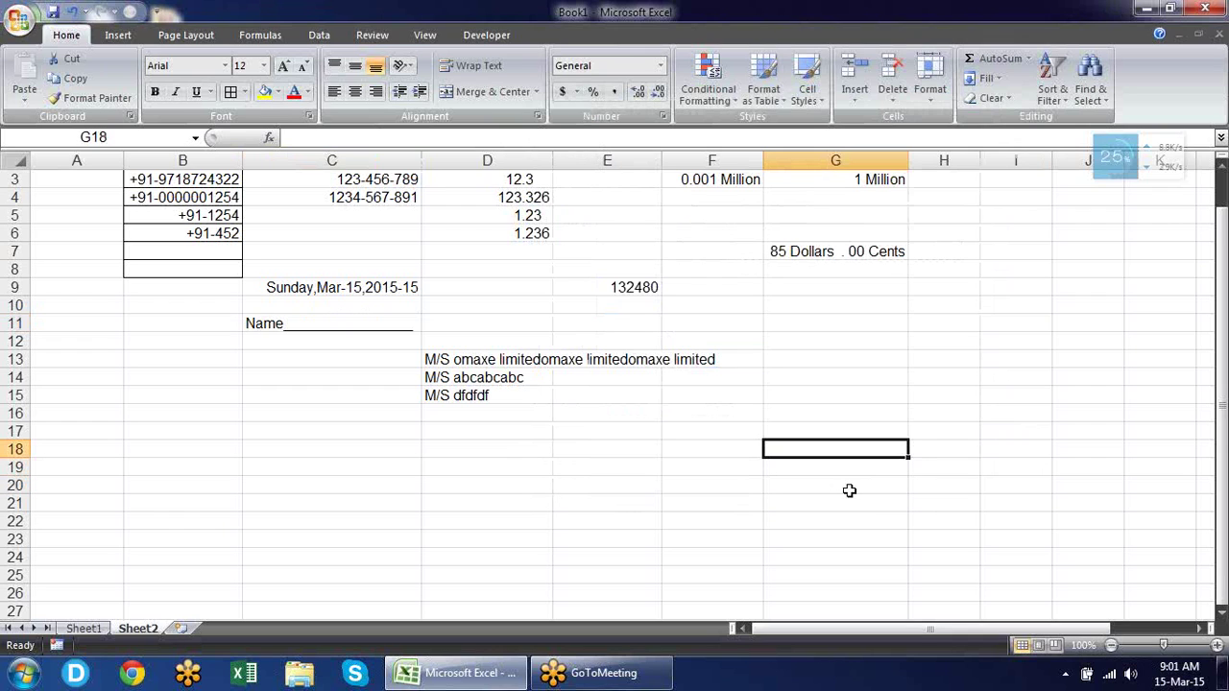
{"action": "type", "text": "25"}
{"action": "key", "text": "Return"}
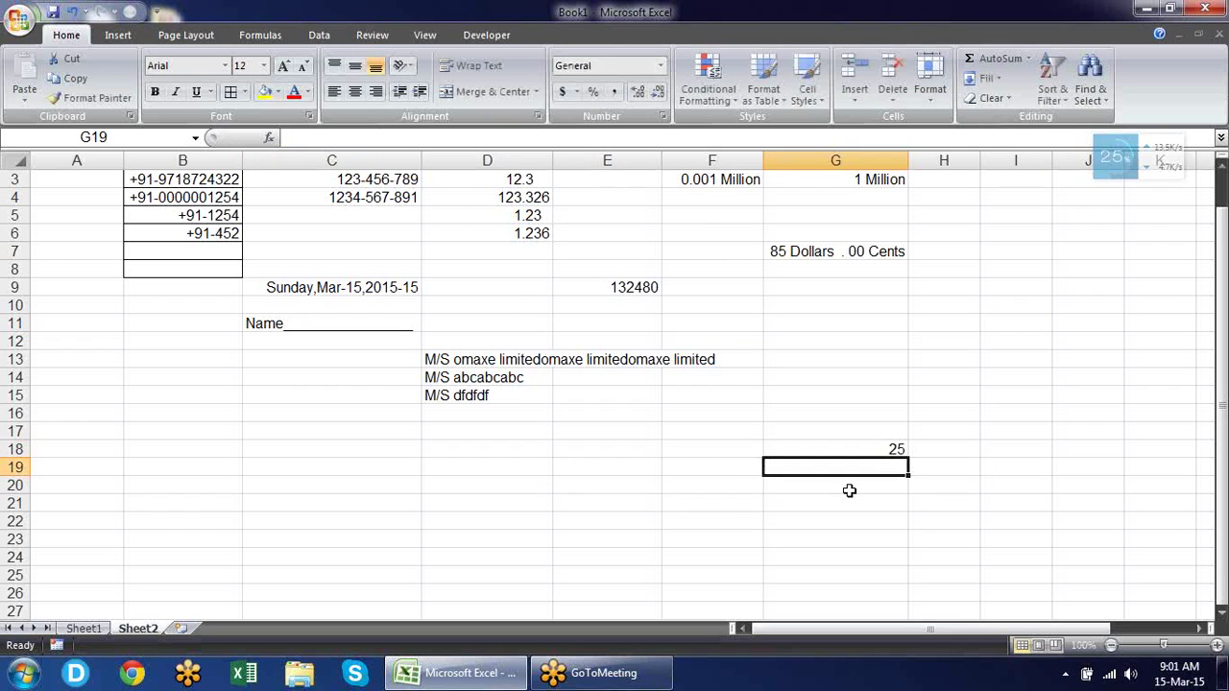
{"action": "type", "text": "125"}
{"action": "key", "text": "Return"}
{"action": "type", "text": "325"}
{"action": "key", "text": "Return"}
{"action": "type", "text": "85"}
{"action": "key", "text": "Return"}
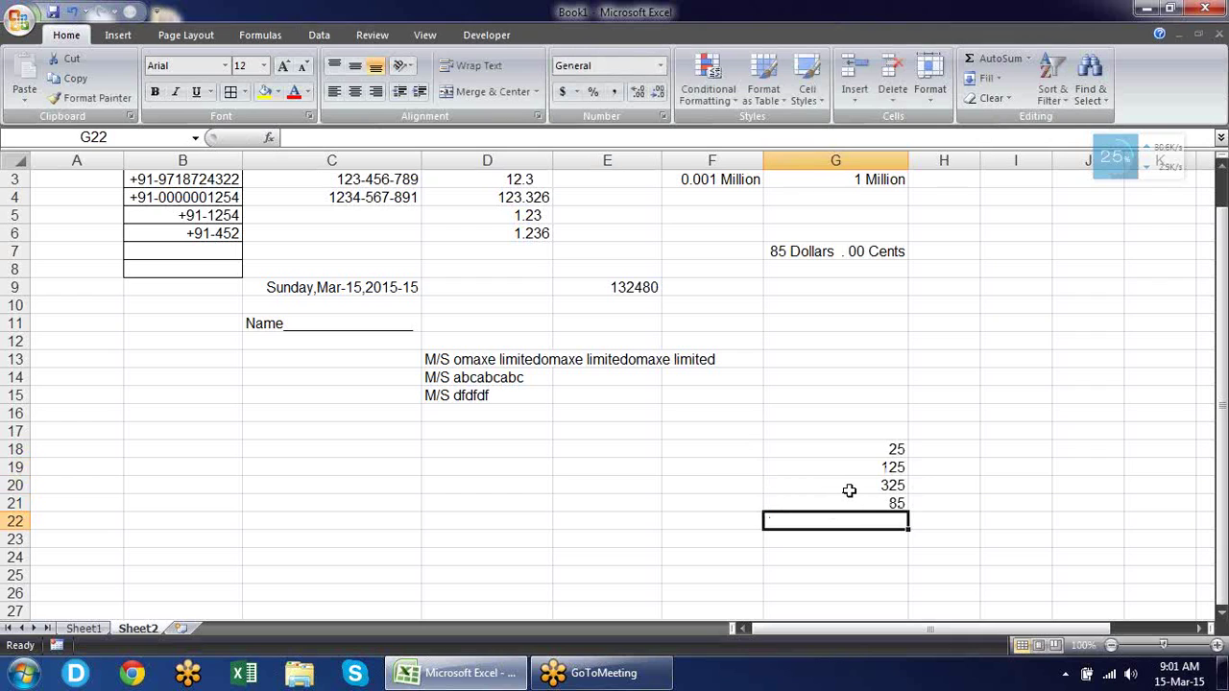
{"action": "key", "text": "Up"}
{"action": "key", "text": "Up"}
{"action": "key", "text": "Up"}
{"action": "key", "text": "Up"}
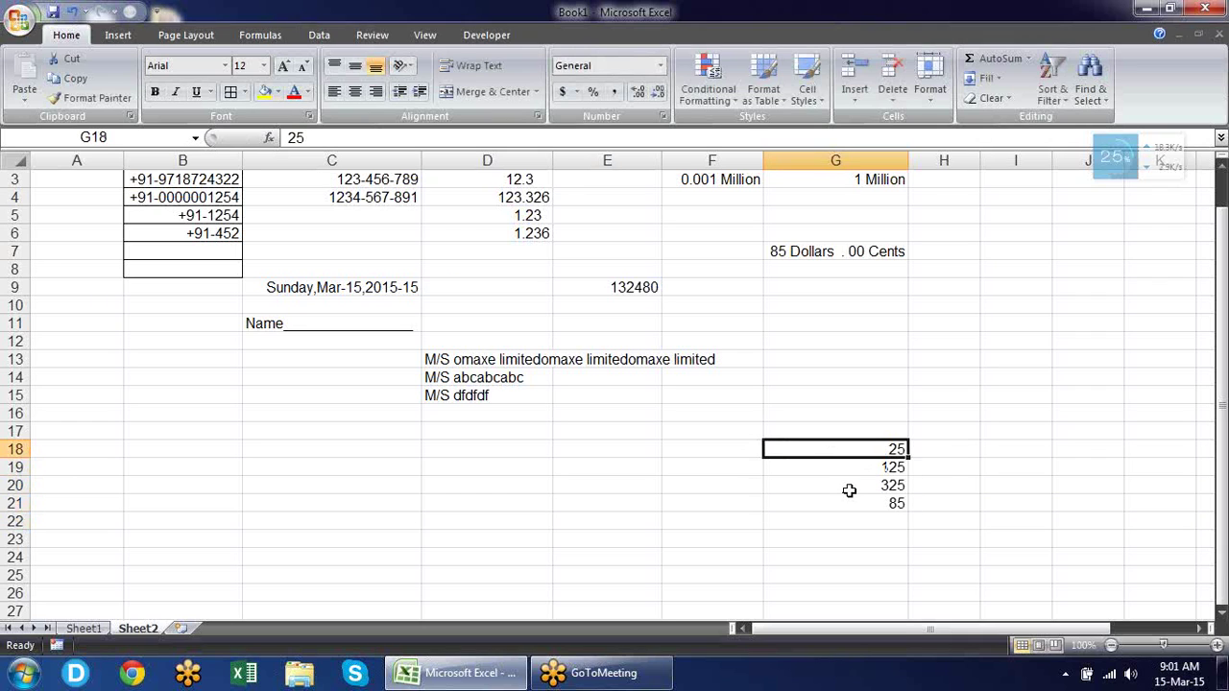
{"action": "key", "text": "shift+Down"}
{"action": "key", "text": "shift+Down"}
{"action": "key", "text": "shift+Down"}
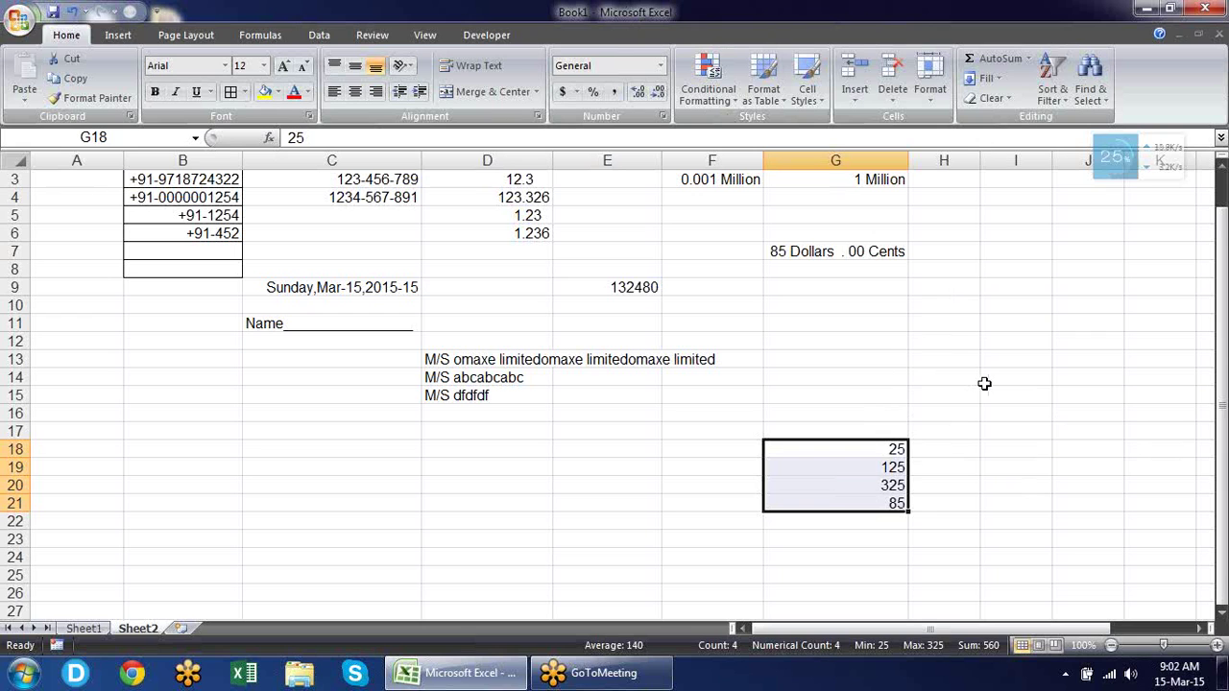
Replace the 0.00 code with a custom [Red] format for G18:G21.
{"action": "key", "text": "ctrl+1"}
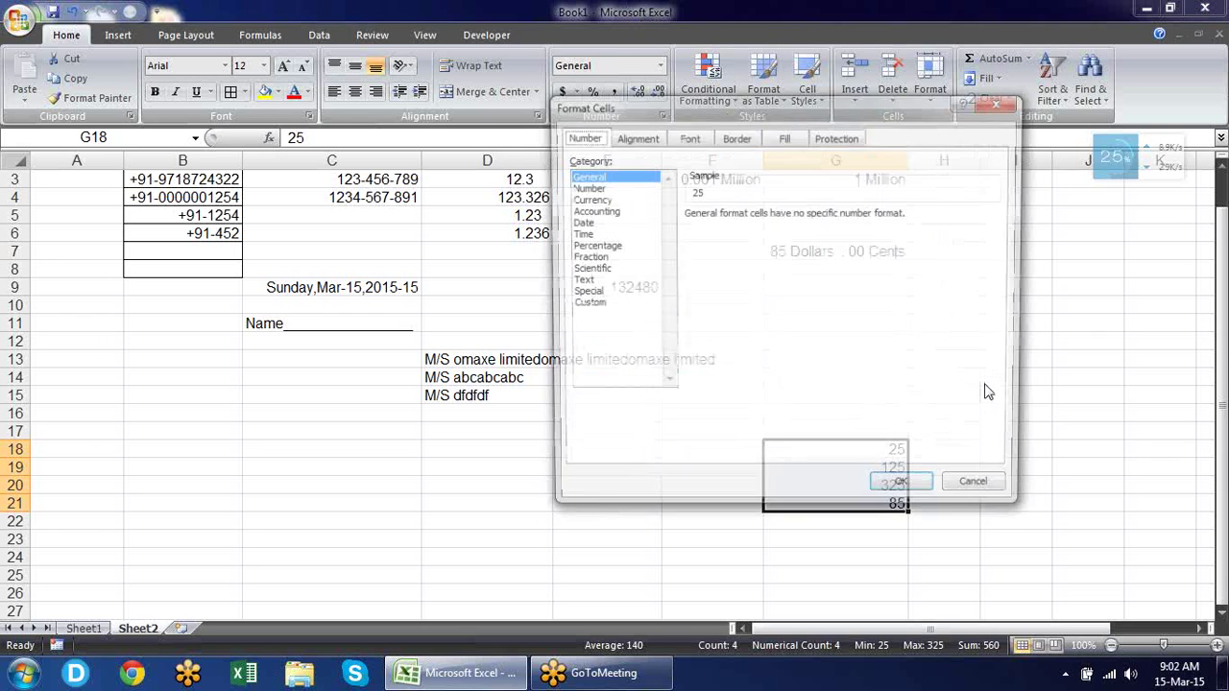
{"action": "left_click_drag", "start_coordinate": [842, 106], "coordinate": [489, 109]}
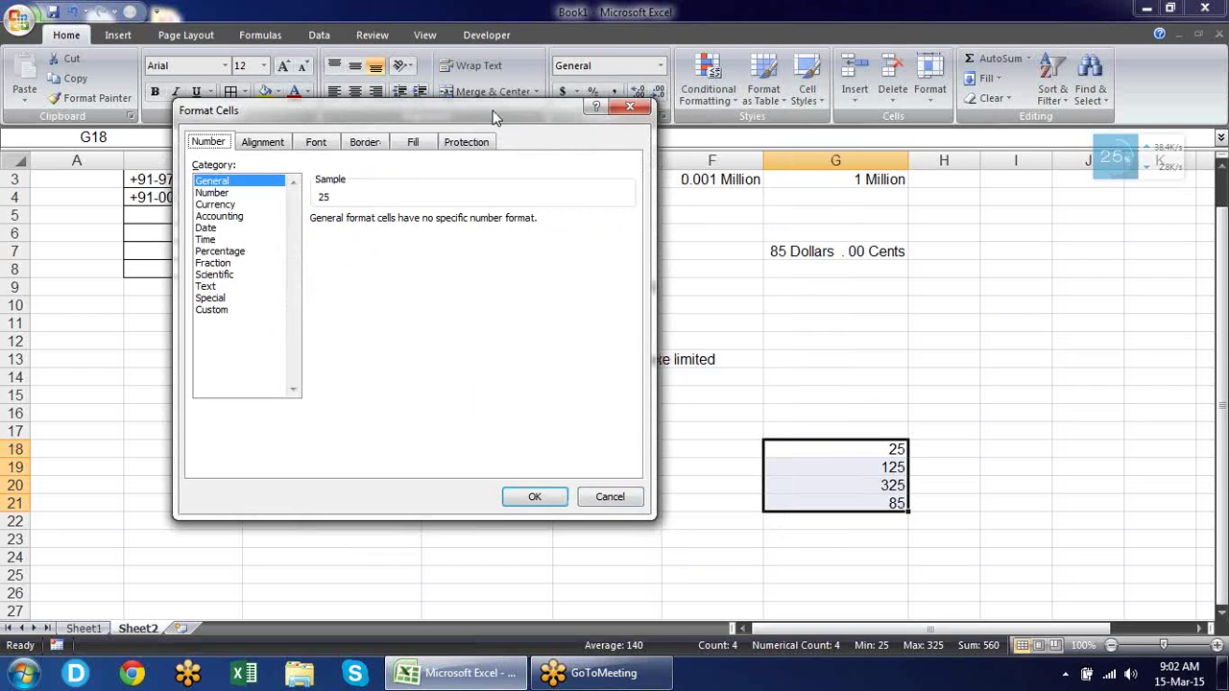
{"action": "left_click", "coordinate": [253, 195]}
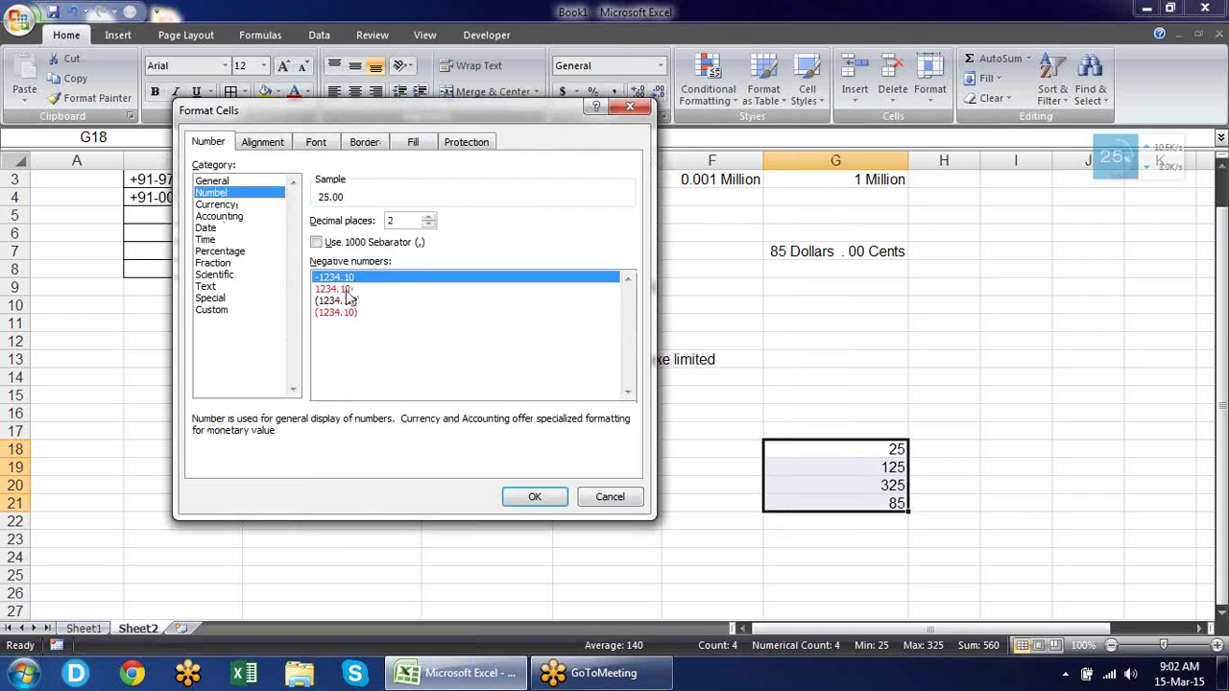
{"action": "left_click", "coordinate": [237, 312]}
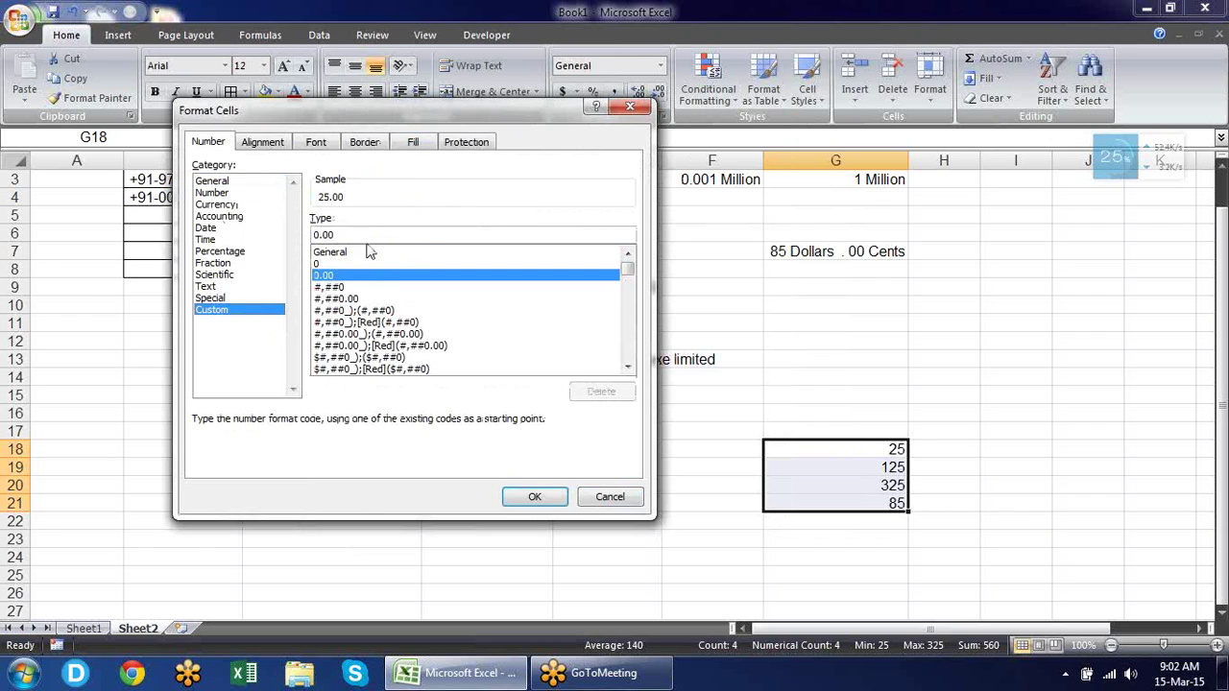
{"action": "left_click_drag", "start_coordinate": [352, 235], "coordinate": [77, 236]}
{"action": "type", "text": "["}
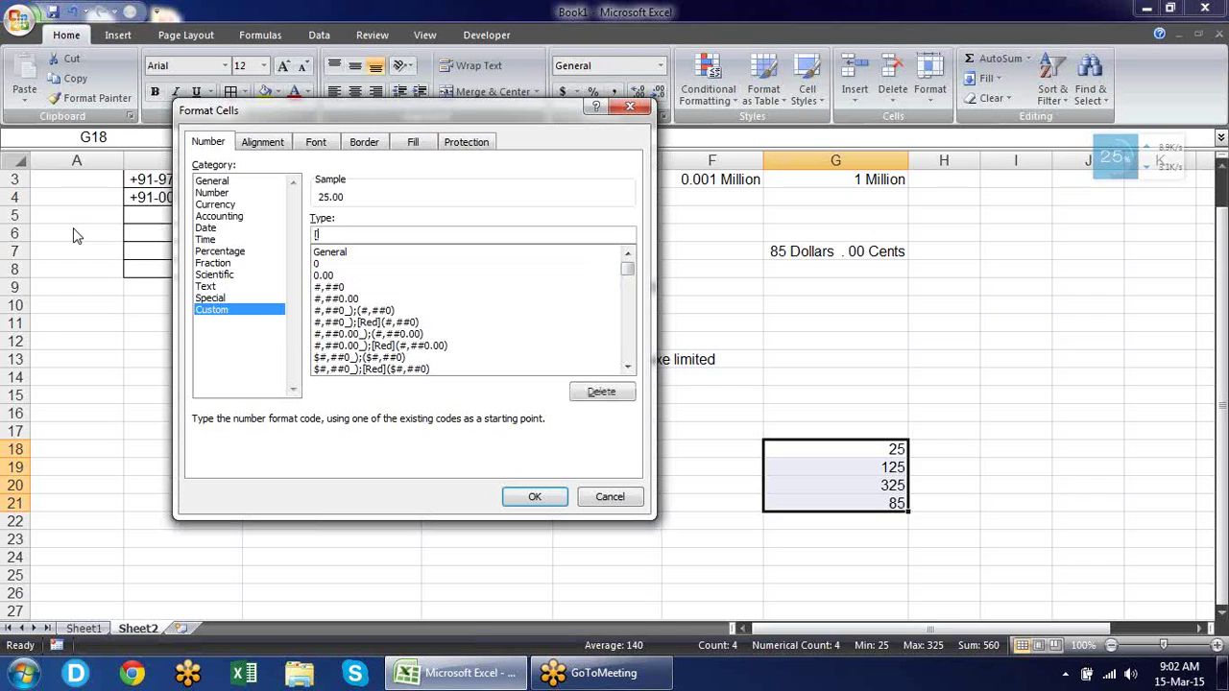
{"action": "type", "text": "red];"}
{"action": "left_click", "coordinate": [535, 496]}
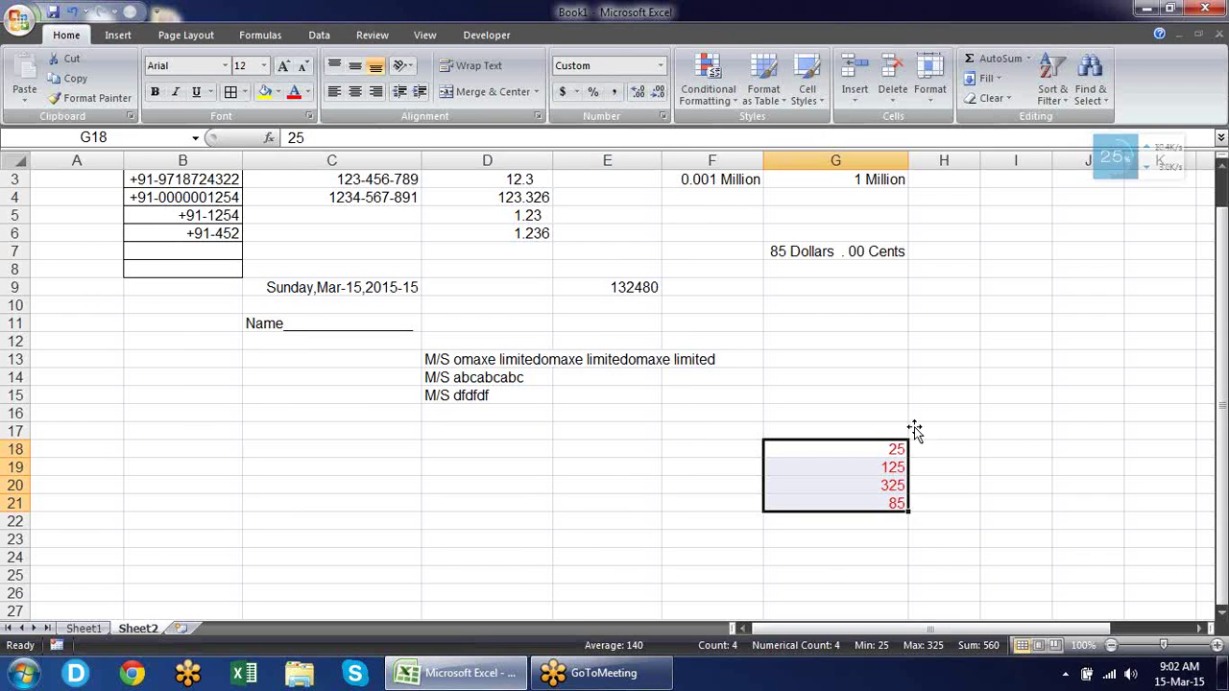
Change the format's colour from Red to Blue, giving [Blue]General.
{"action": "key", "text": "ctrl+1"}
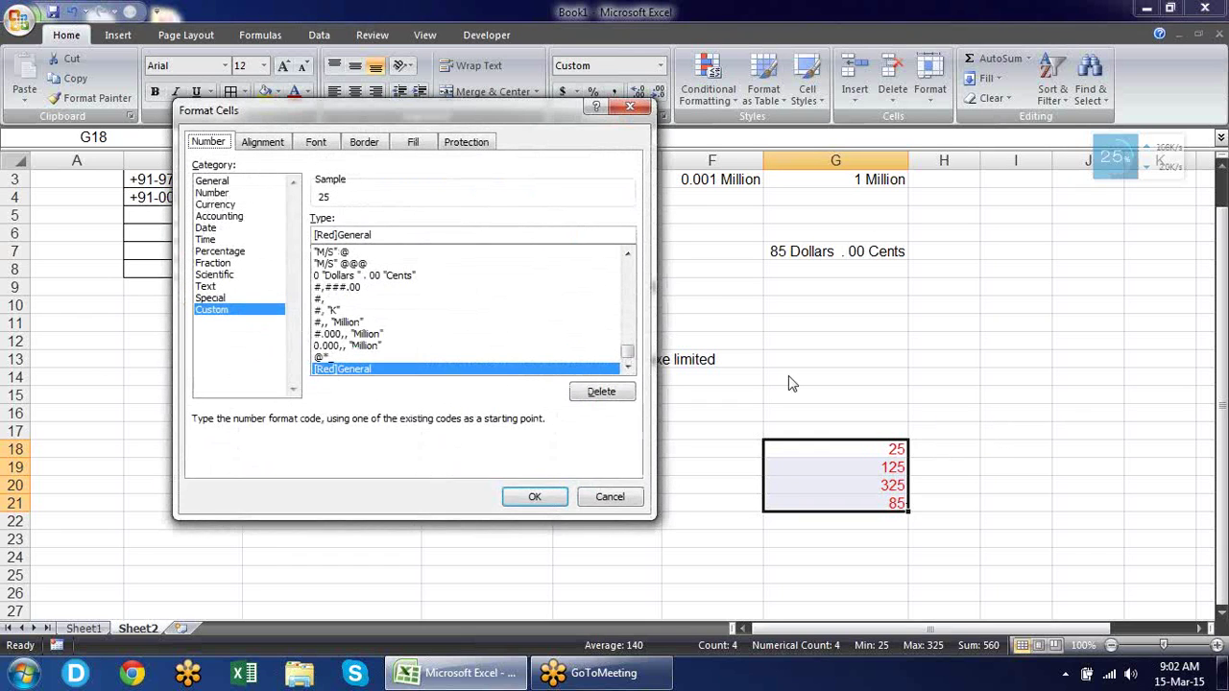
{"action": "left_click_drag", "start_coordinate": [336, 234], "coordinate": [318, 234]}
{"action": "type", "text": "Blue"}
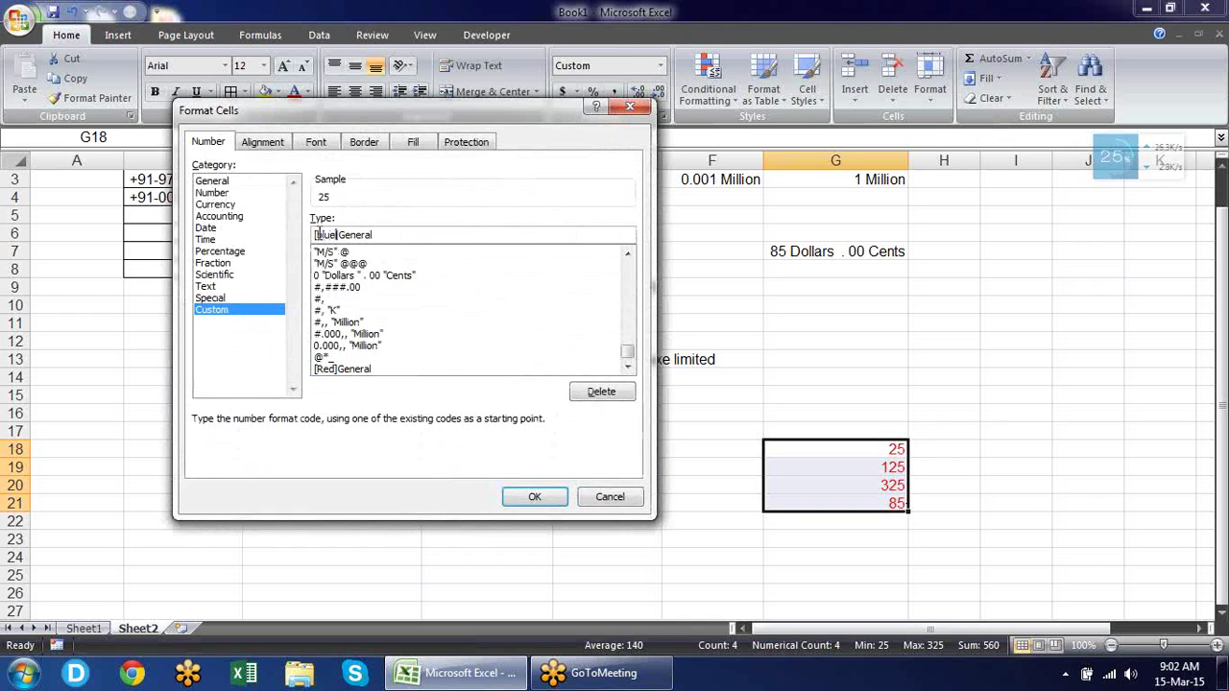
{"action": "left_click", "coordinate": [518, 499]}
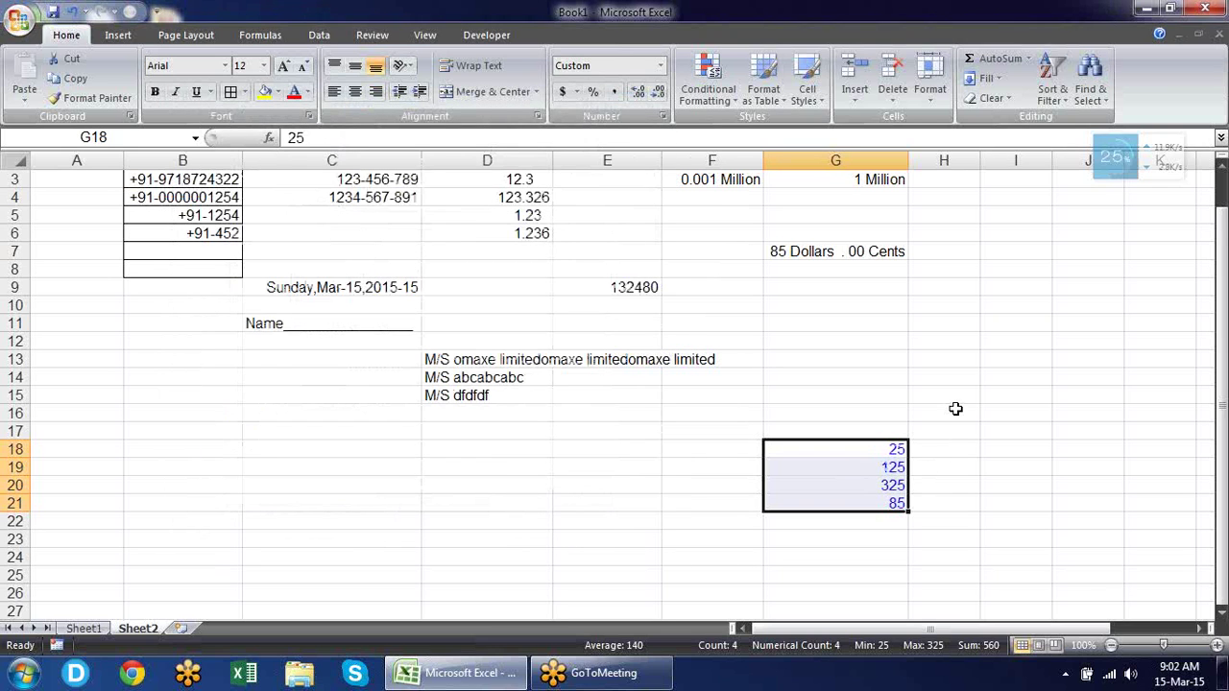
{"action": "key", "text": "ctrl+1"}
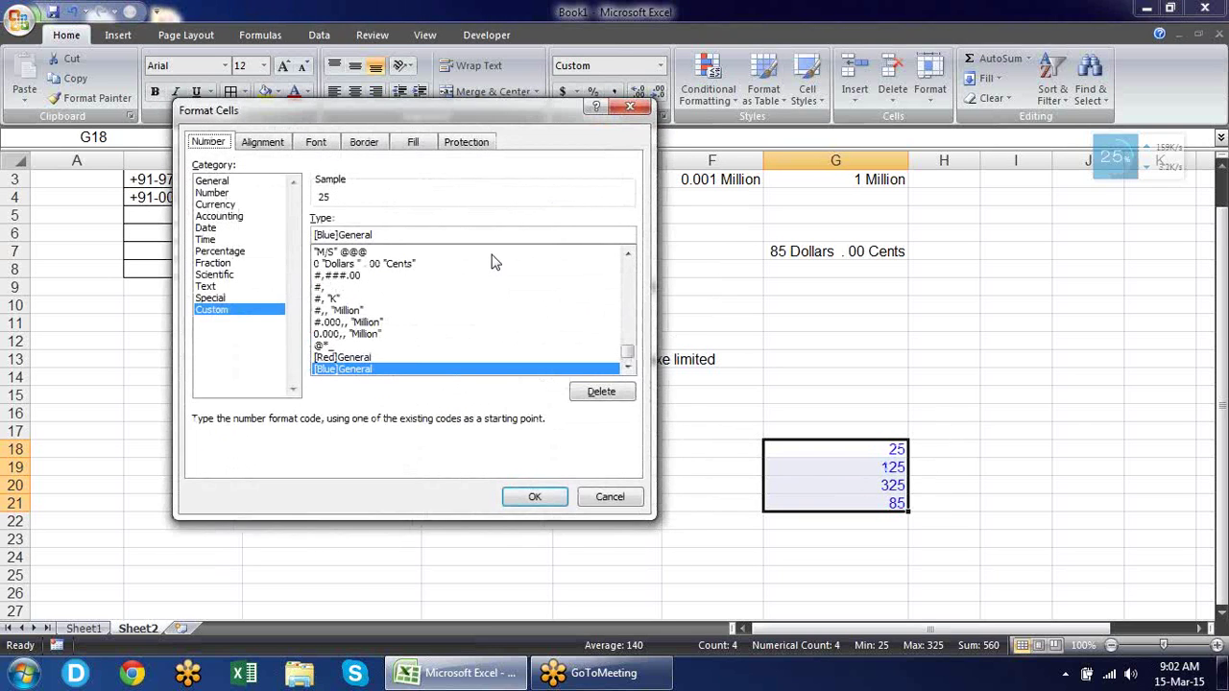
Replace General with the conditional code [>100][Blue];[<=100][Red] for G18:G21.
{"action": "left_click_drag", "start_coordinate": [382, 235], "coordinate": [340, 230]}
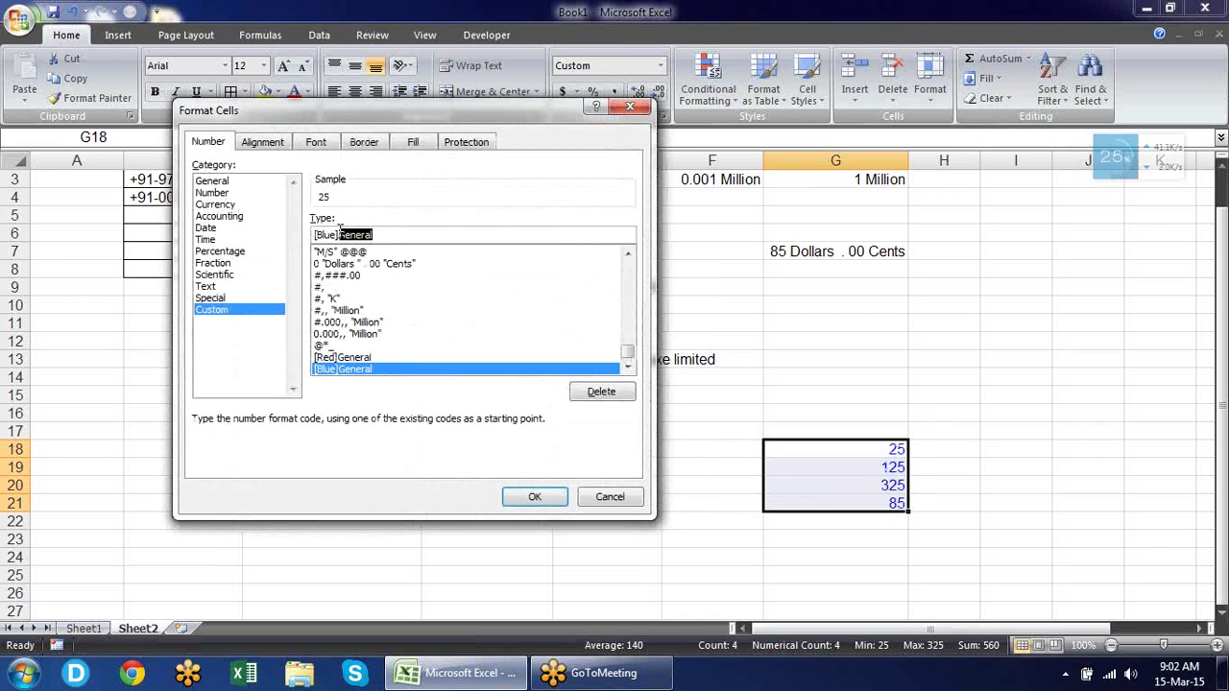
{"action": "key", "text": "BackSpace"}
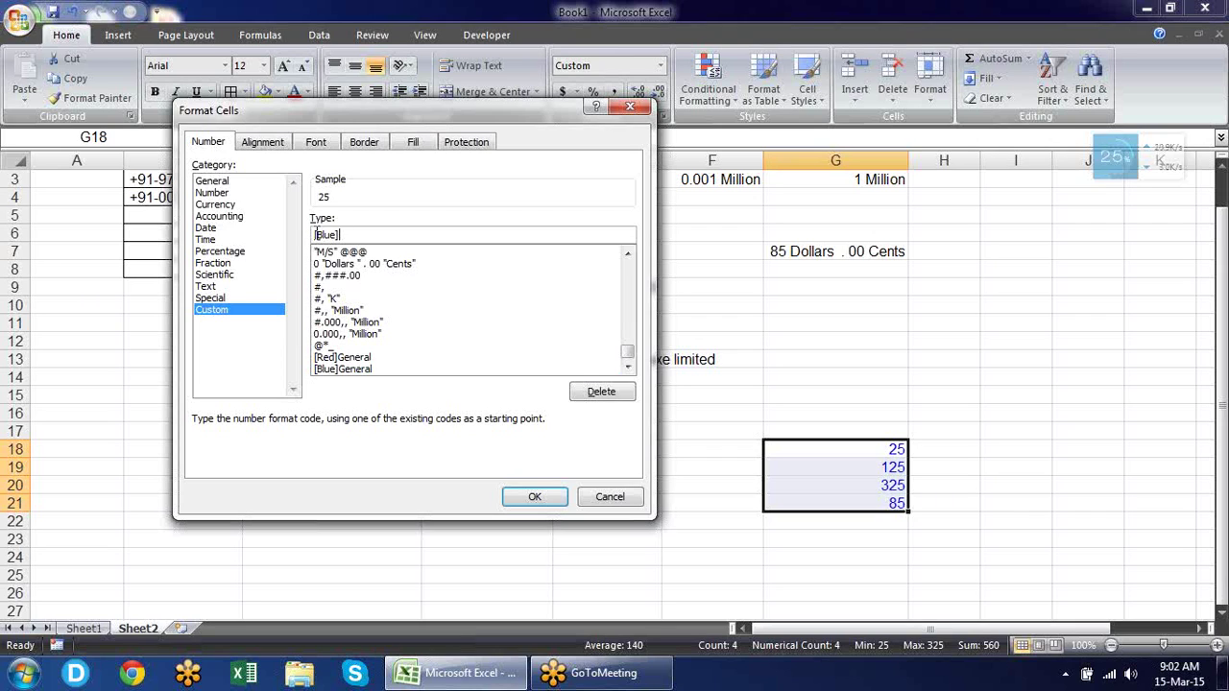
{"action": "left_click", "coordinate": [315, 235]}
{"action": "type", "text": "[]"}
{"action": "type", "text": ">"}
{"action": "type", "text": "100"}
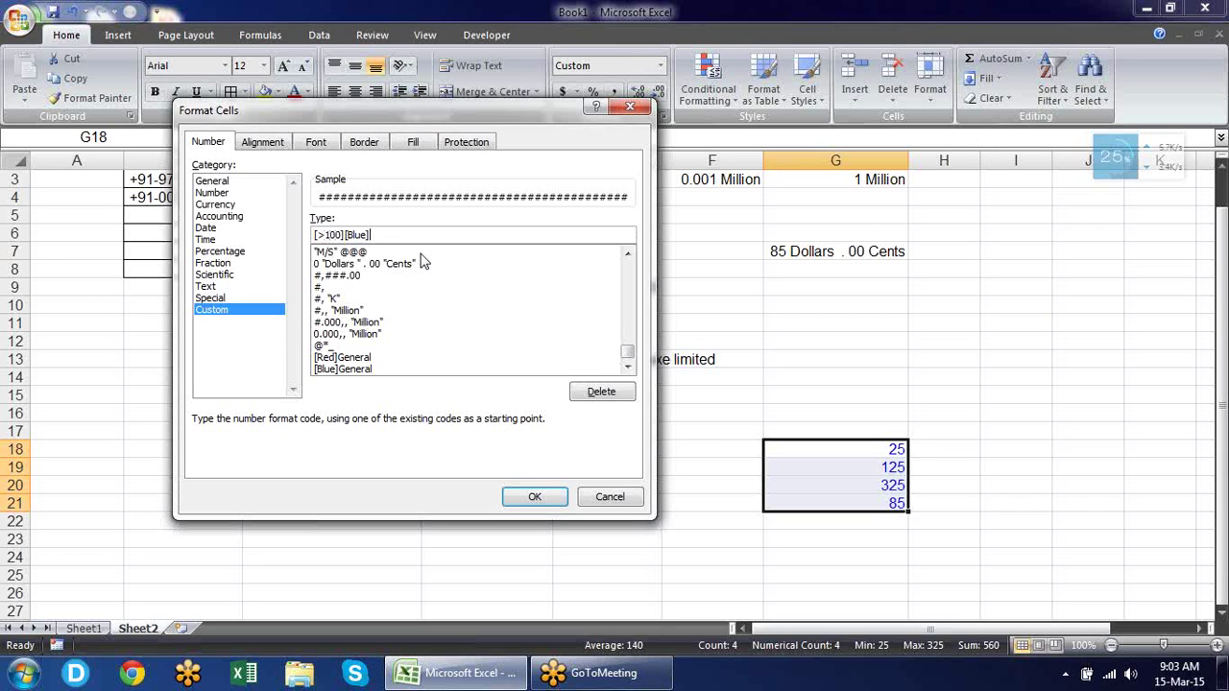
{"action": "type", "text": ";"}
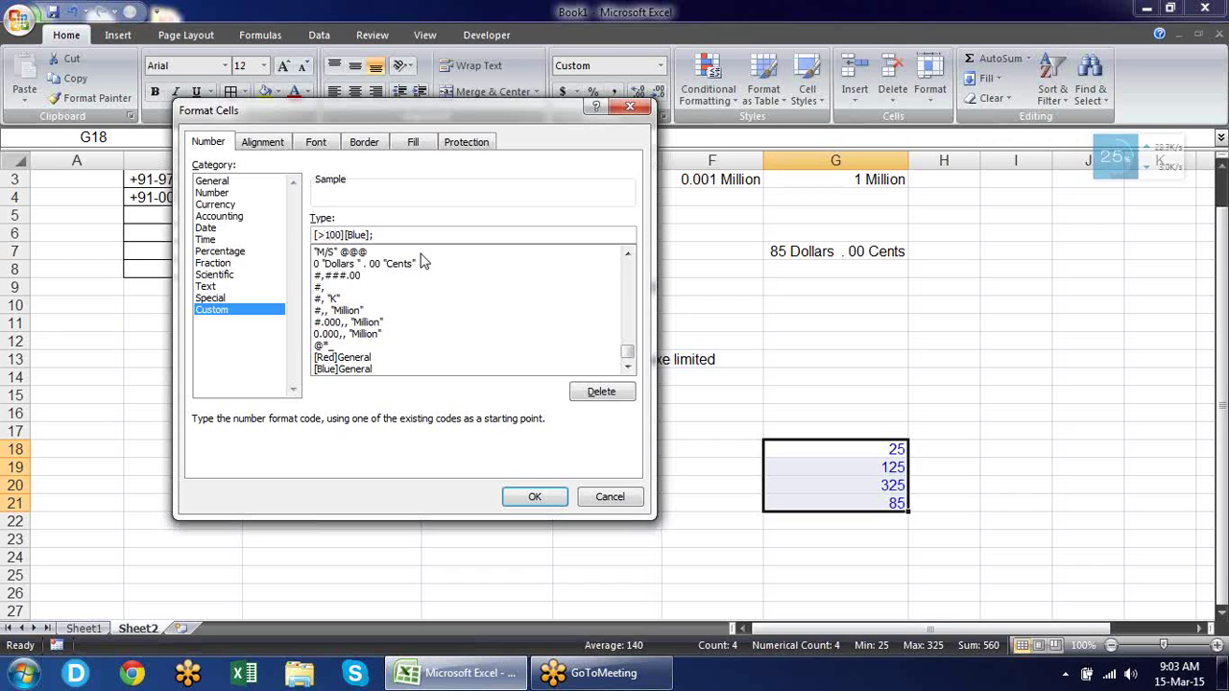
{"action": "type", "text": "[<=100][red]"}
{"action": "left_click", "coordinate": [535, 496]}
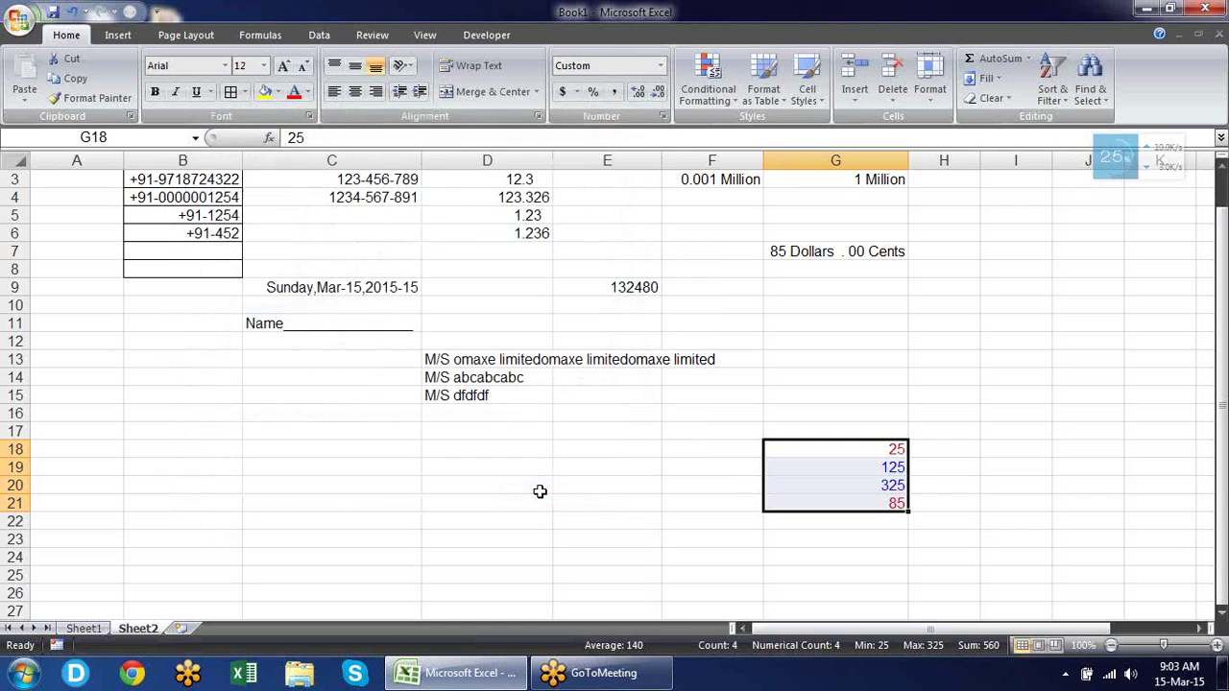
{"action": "left_click", "coordinate": [1032, 431]}
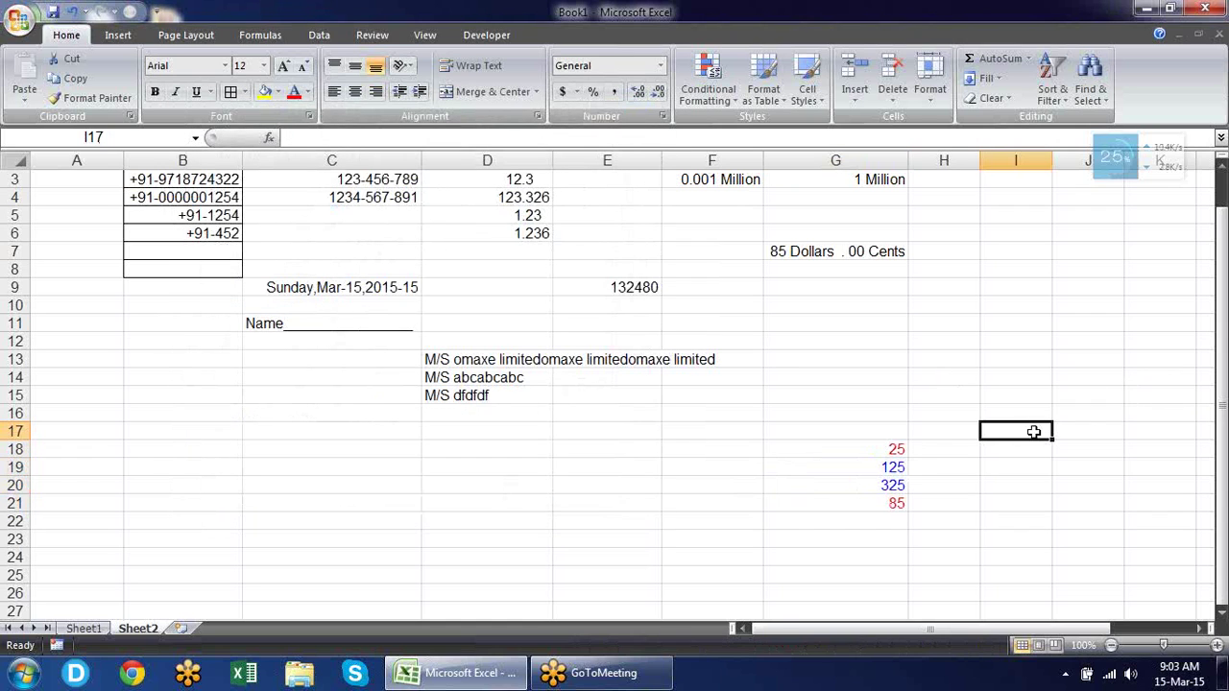
{"action": "left_click", "coordinate": [893, 449]}
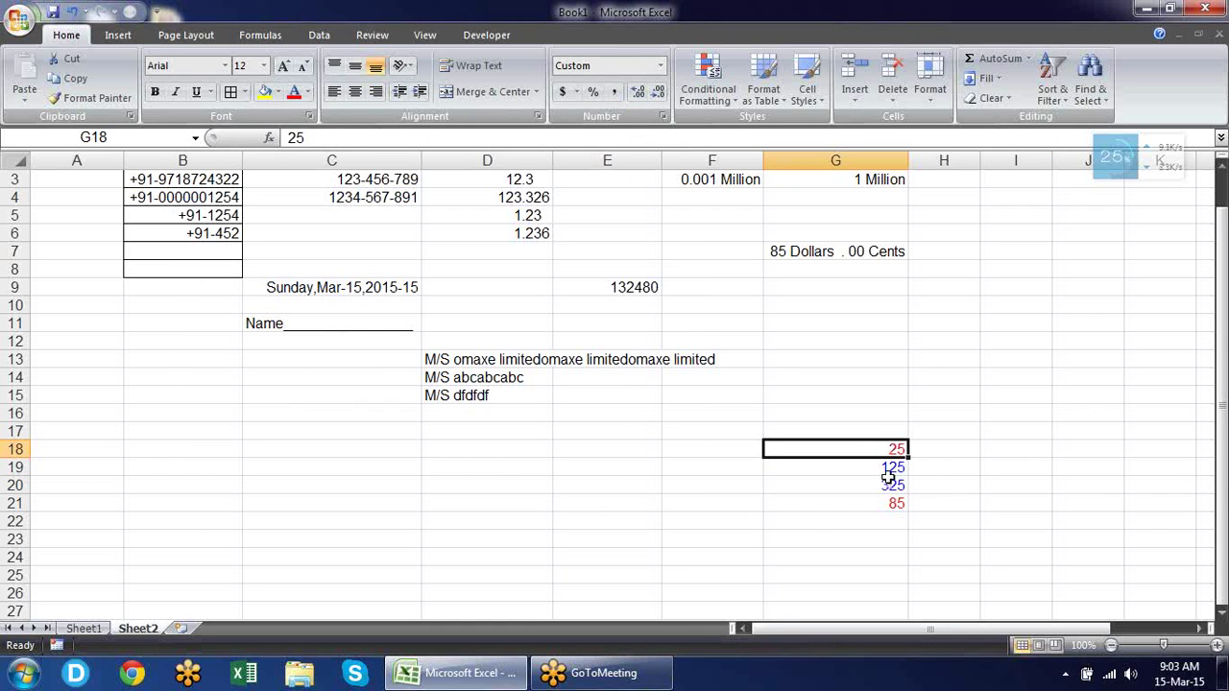
{"action": "left_click", "coordinate": [891, 468]}
{"action": "left_click", "coordinate": [893, 501]}
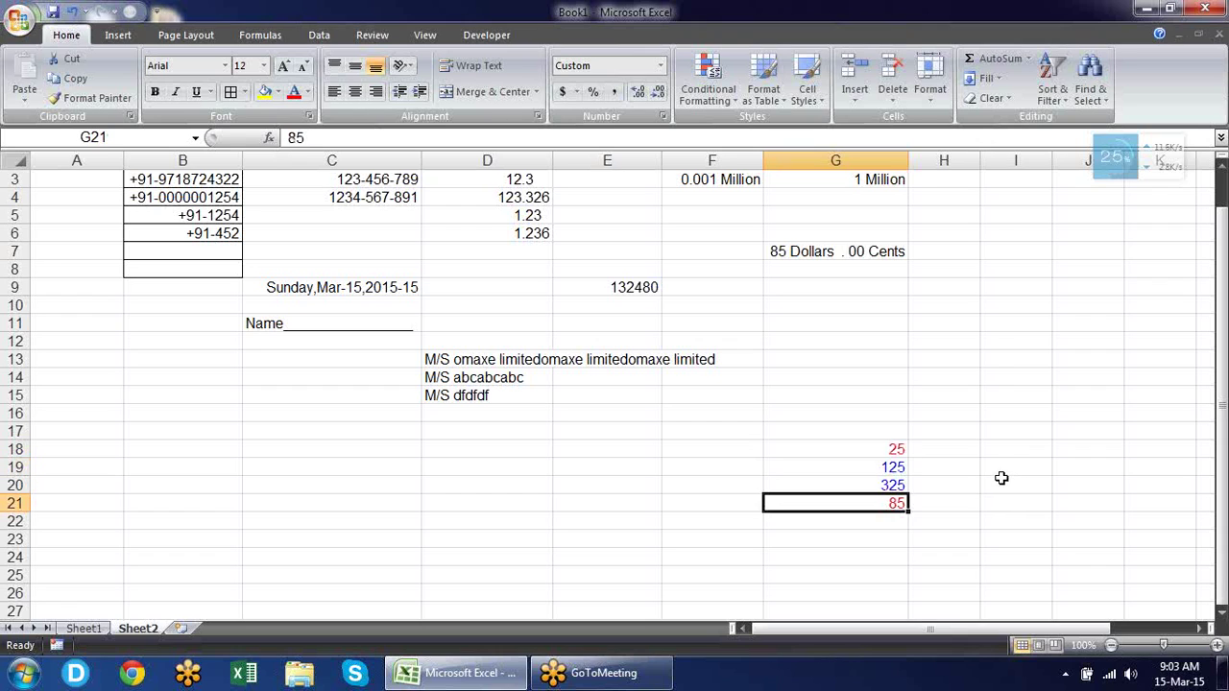
{"action": "left_click", "coordinate": [895, 450]}
{"action": "left_click", "coordinate": [895, 468]}
{"action": "left_click", "coordinate": [894, 502]}
{"action": "left_click", "coordinate": [860, 389]}
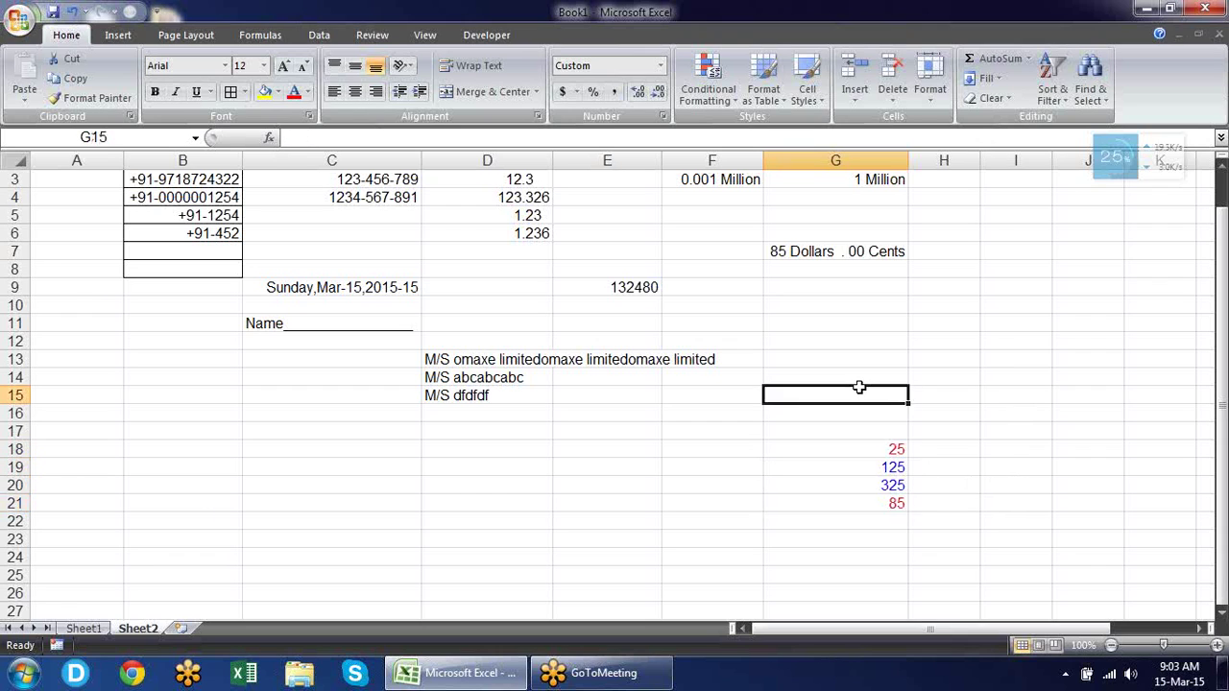
{"action": "left_click_drag", "start_coordinate": [1221, 389], "coordinate": [1168, 346]}
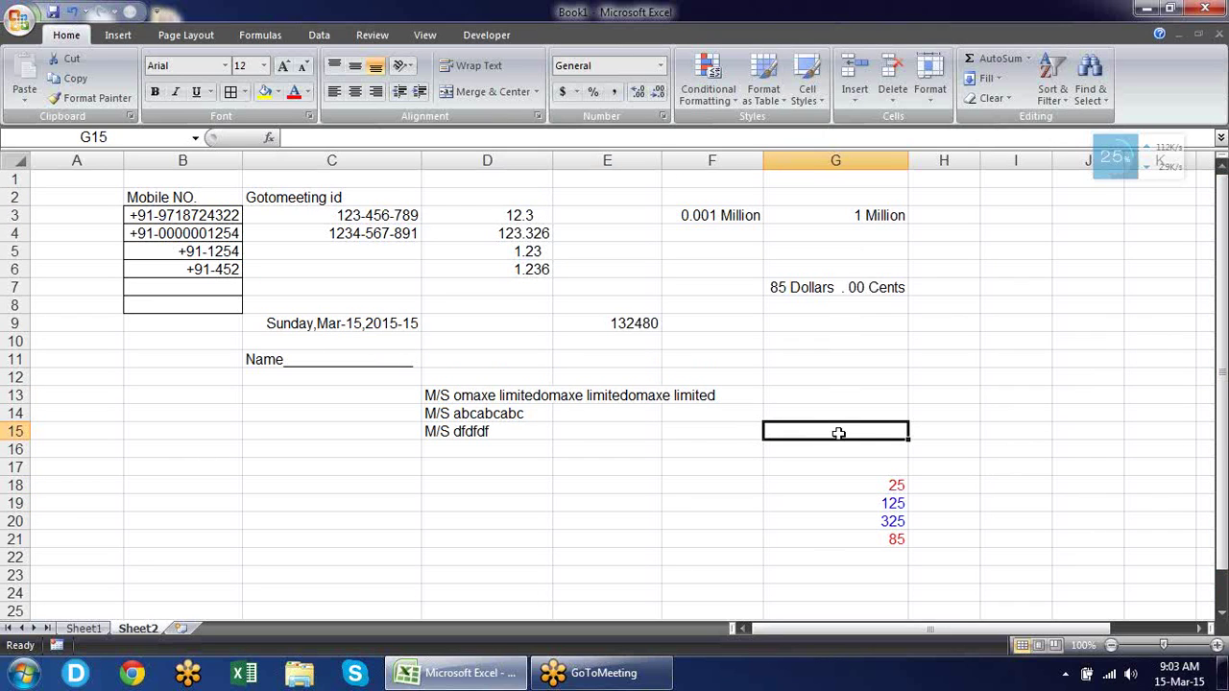
{"action": "left_click", "coordinate": [673, 464]}
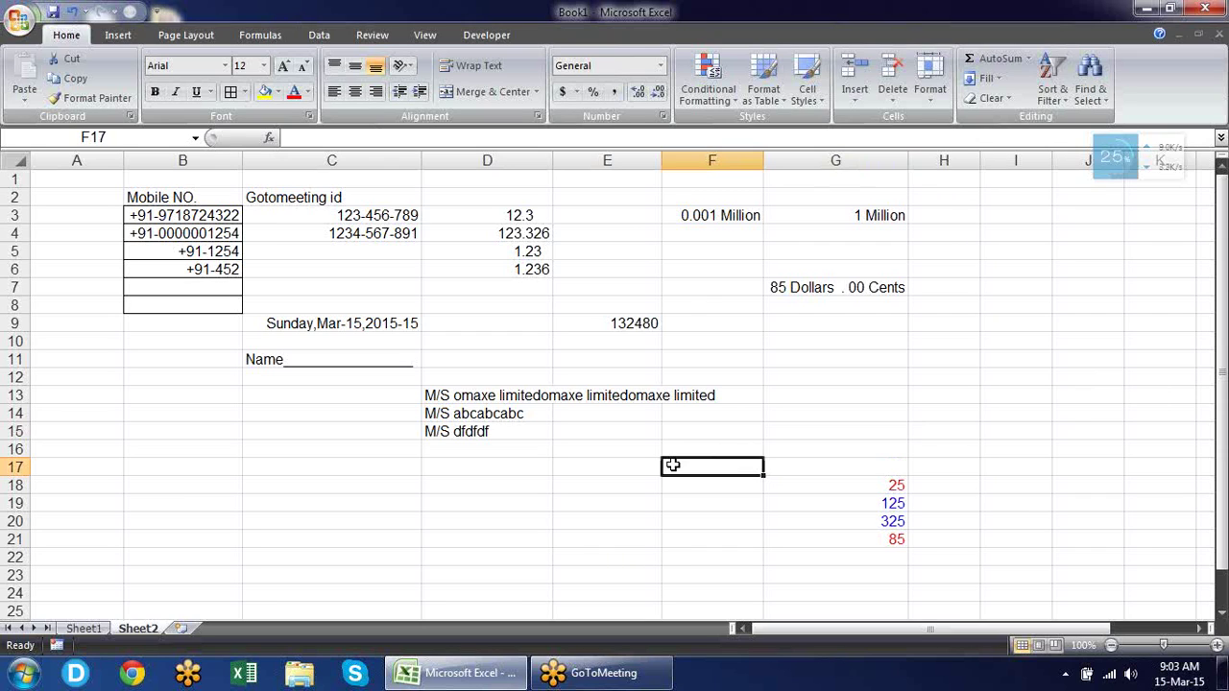
{"action": "left_click", "coordinate": [21, 32]}
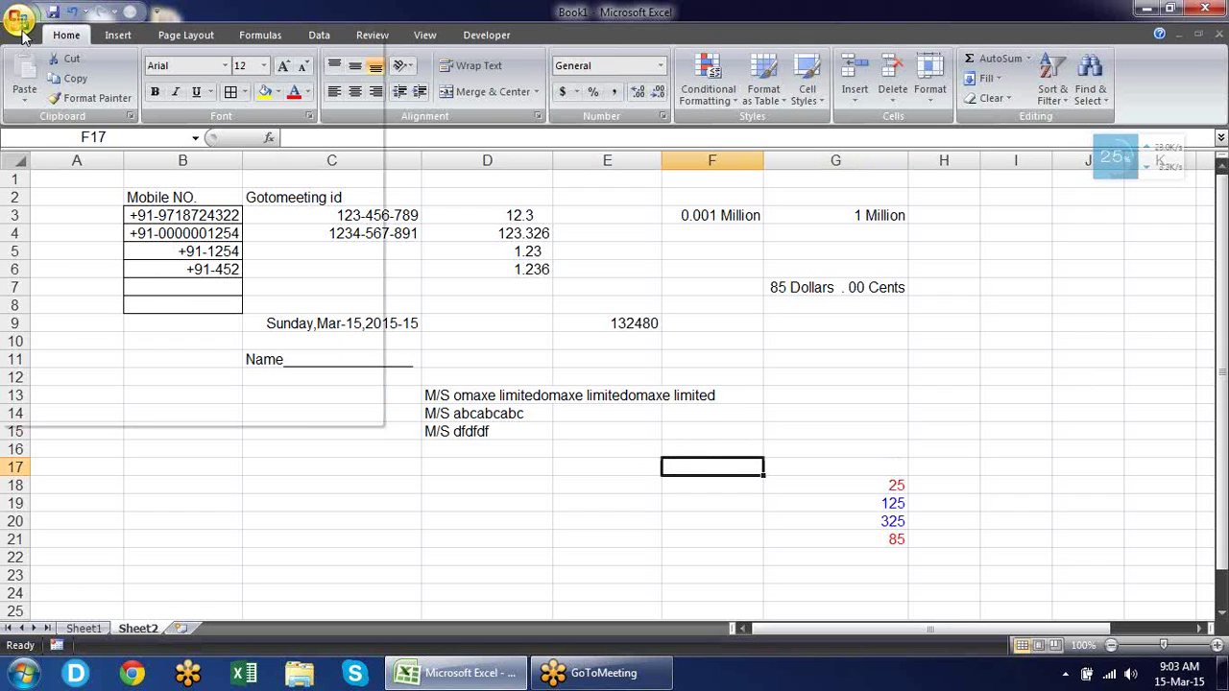
{"action": "left_click", "coordinate": [528, 268]}
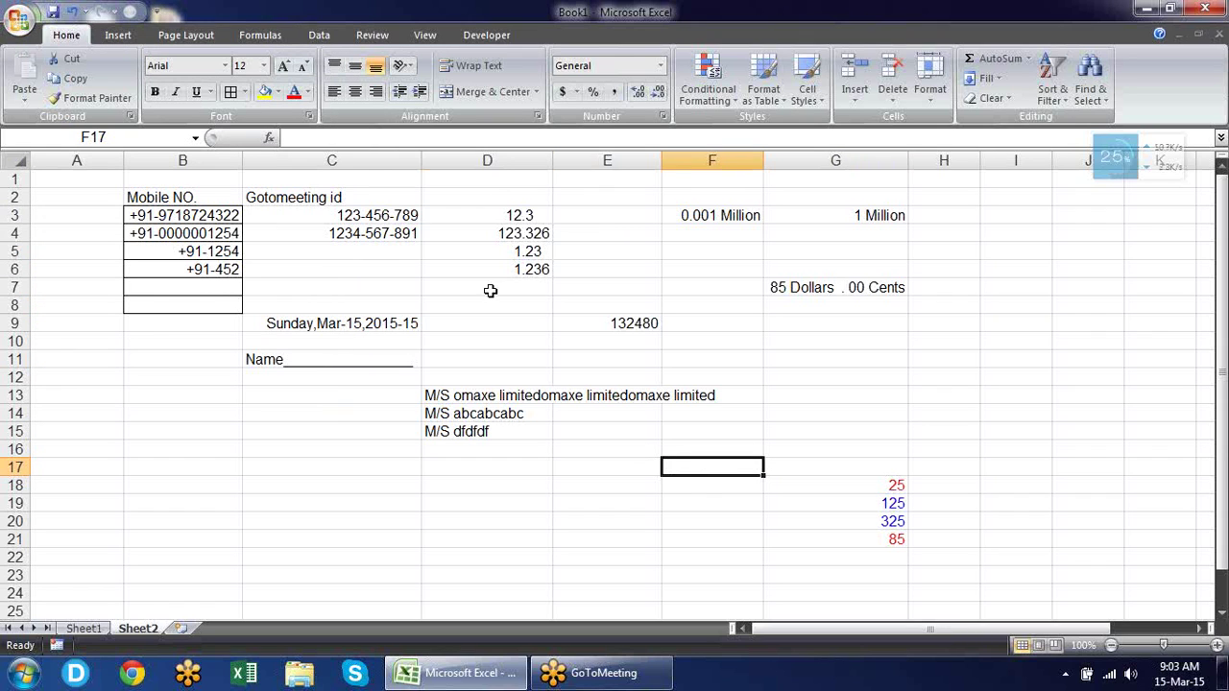
{"action": "left_click", "coordinate": [489, 291]}
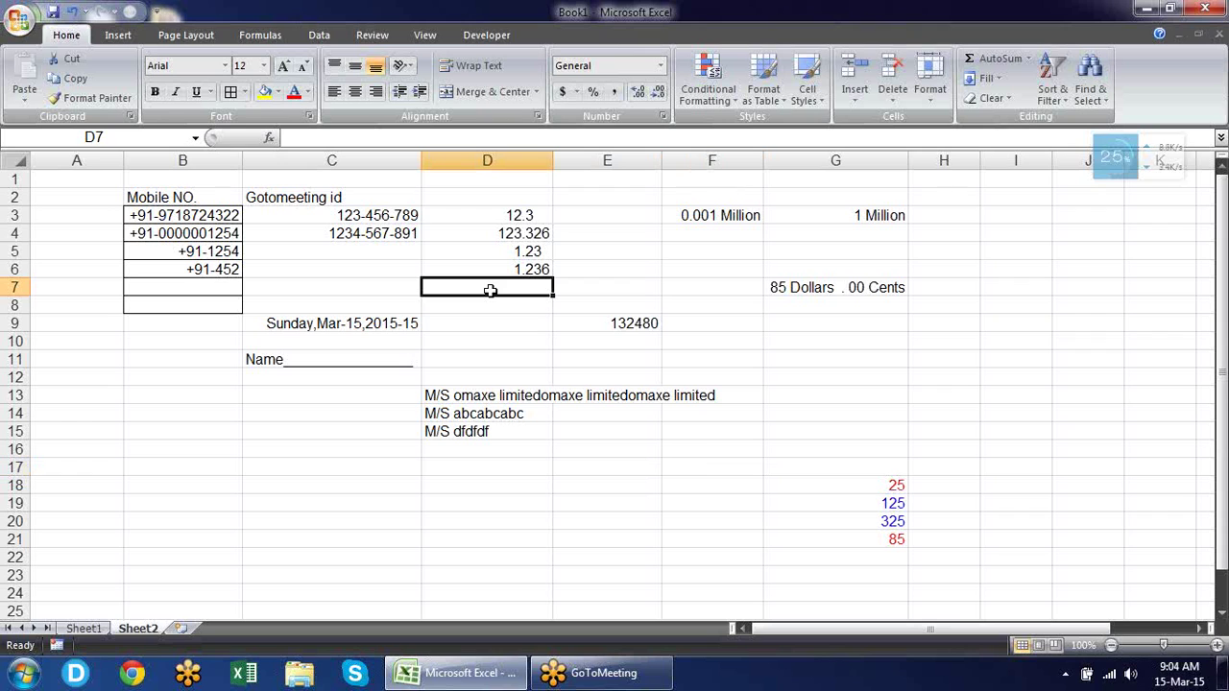
Open Excel Help and set the search scope to All Excel under Content from Office Online.
{"action": "key", "text": "F1"}
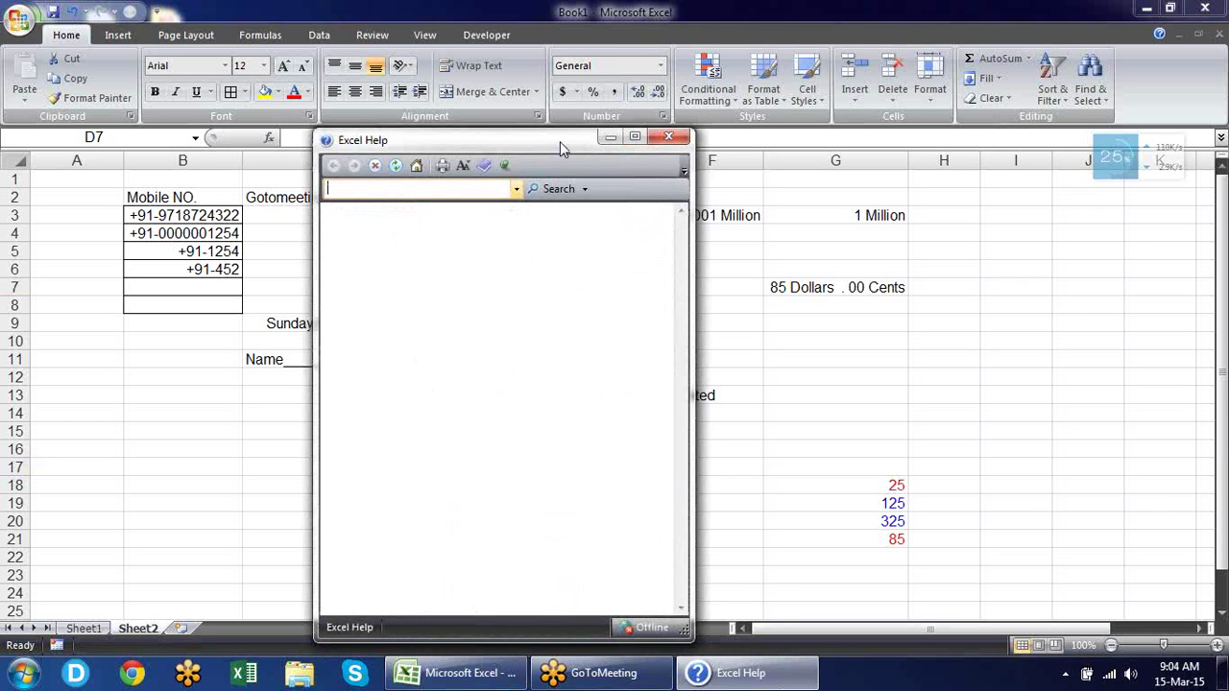
{"action": "left_click_drag", "start_coordinate": [559, 141], "coordinate": [588, 105]}
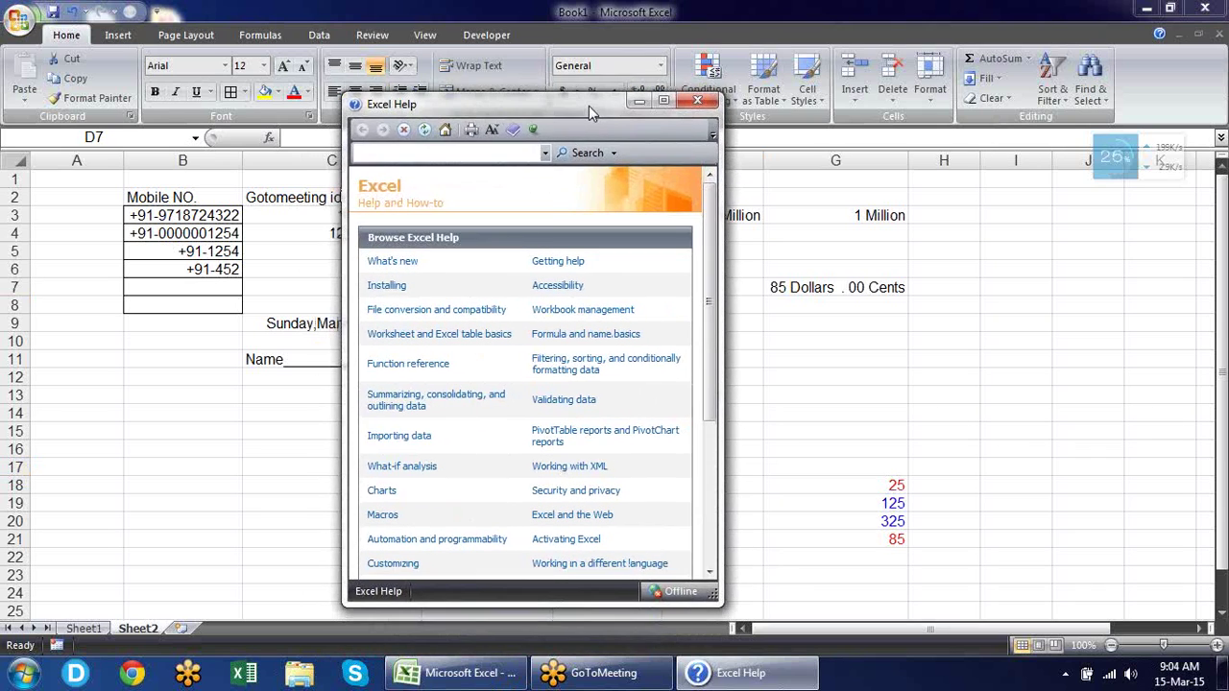
{"action": "left_click", "coordinate": [613, 153]}
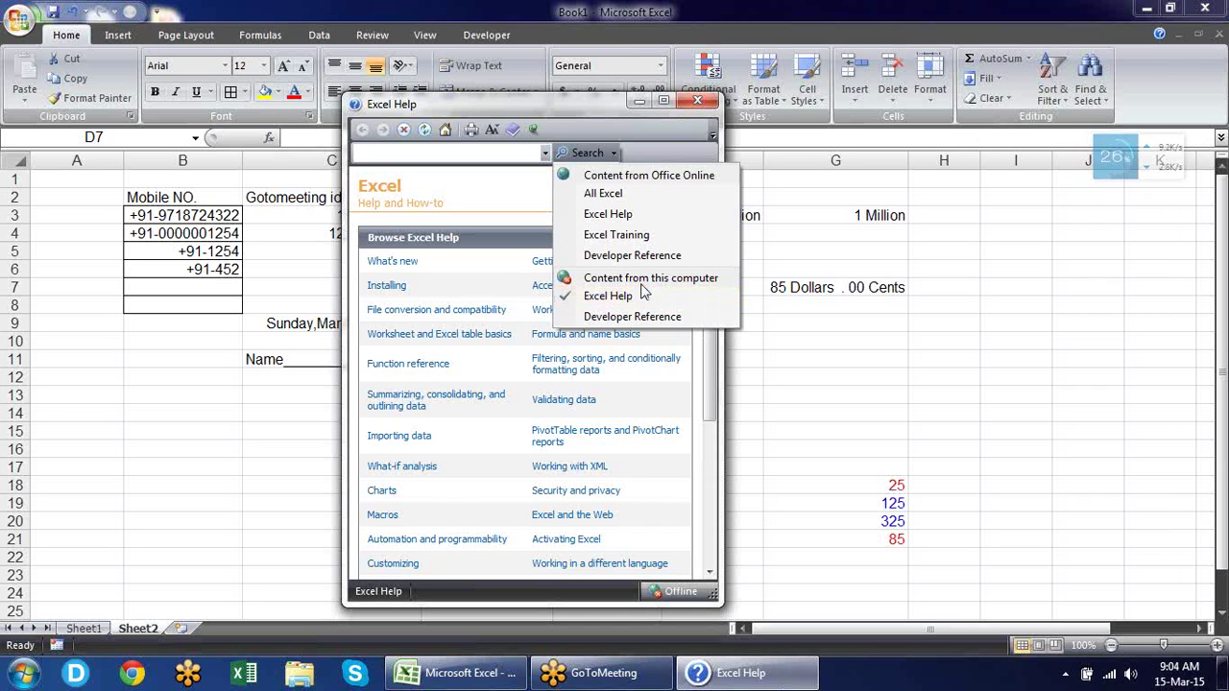
{"action": "left_click", "coordinate": [595, 194]}
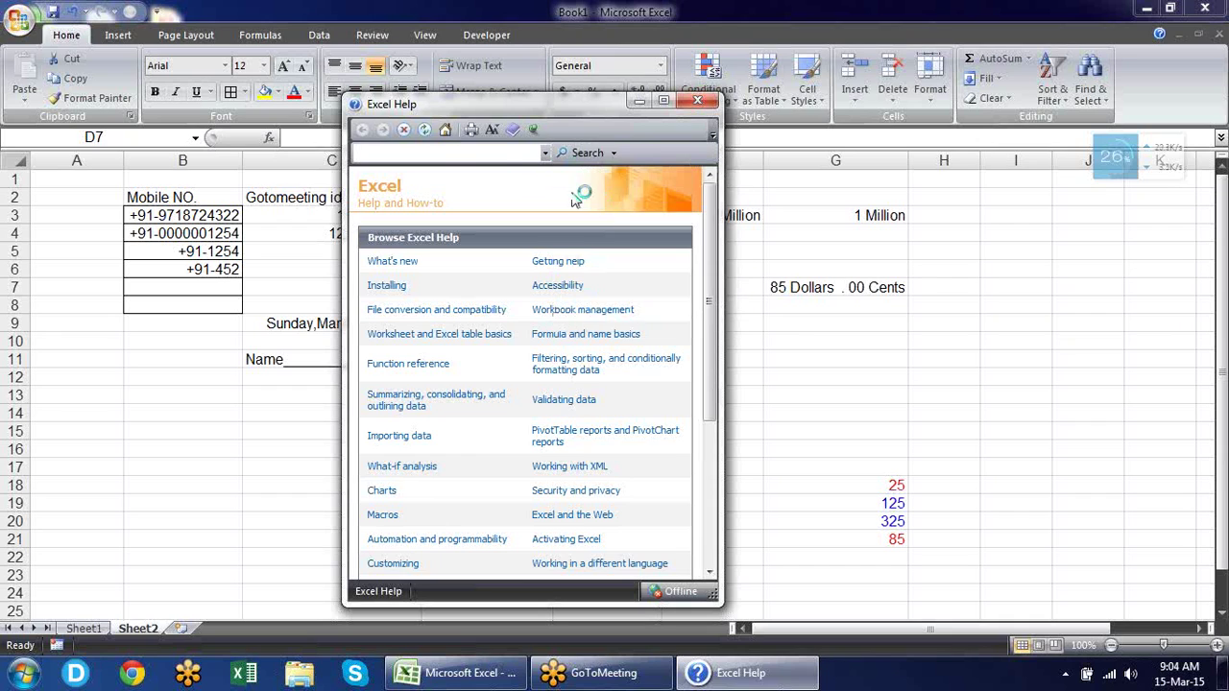
{"action": "left_click", "coordinate": [455, 153]}
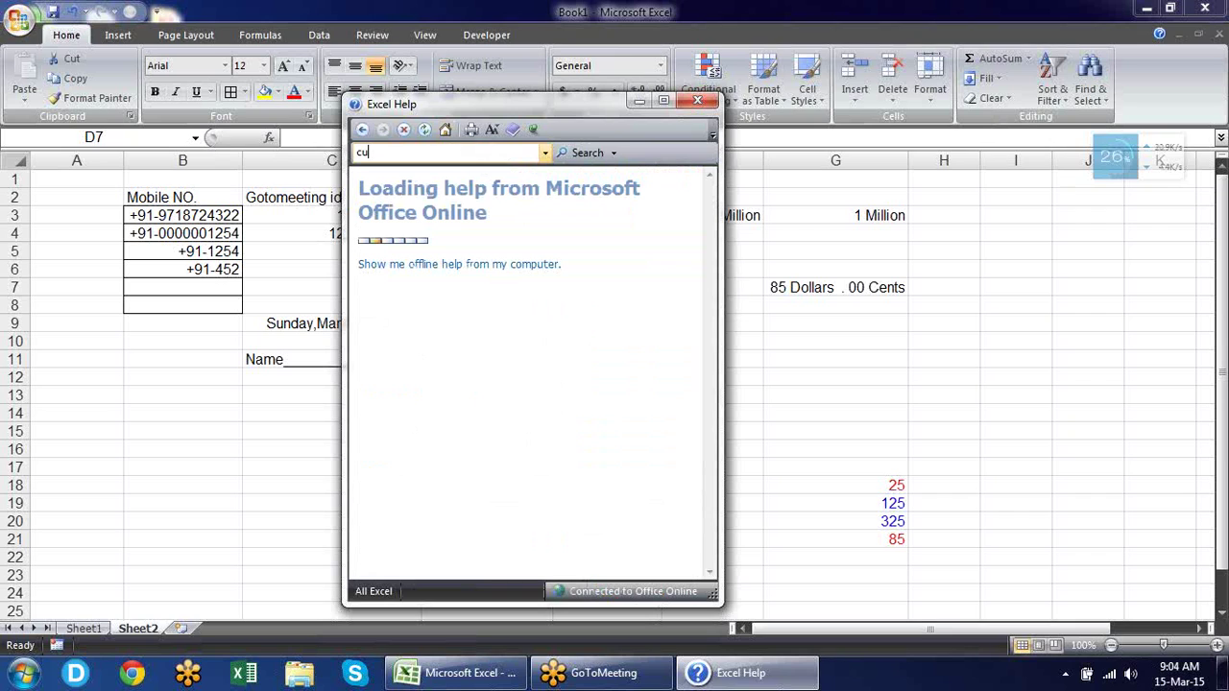
Search Help for 'custom format' and open 'Create or delete a custom number format'.
{"action": "type", "text": "custom format"}
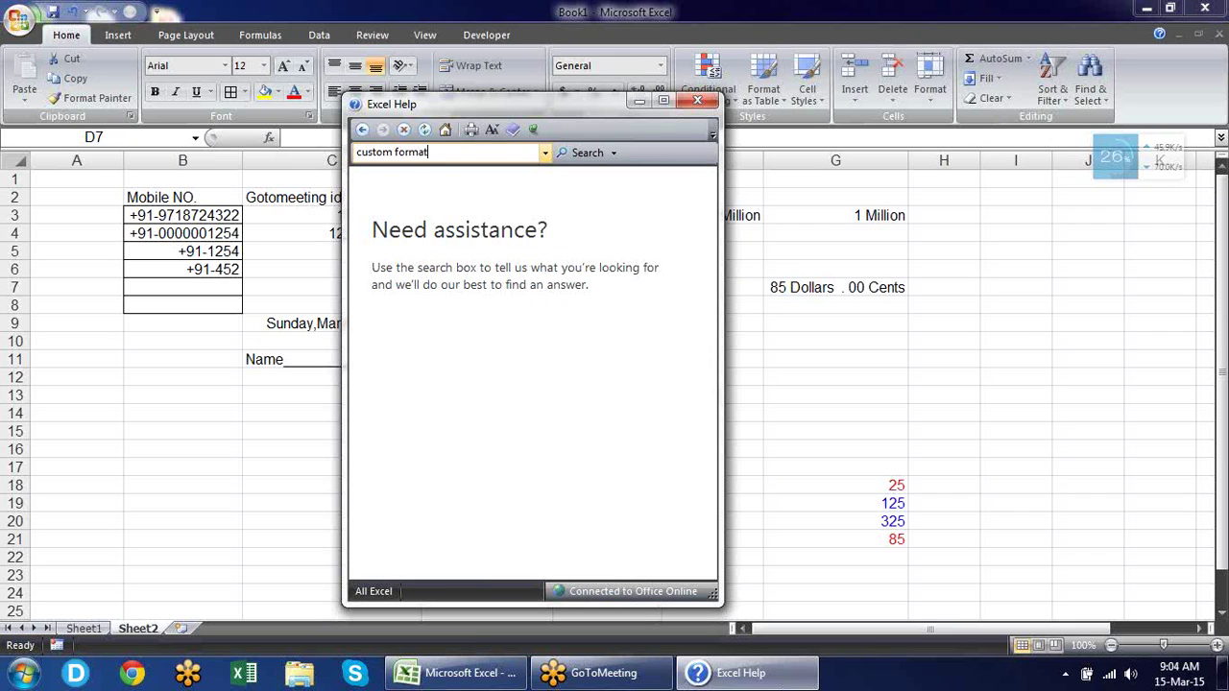
{"action": "left_click", "coordinate": [580, 153]}
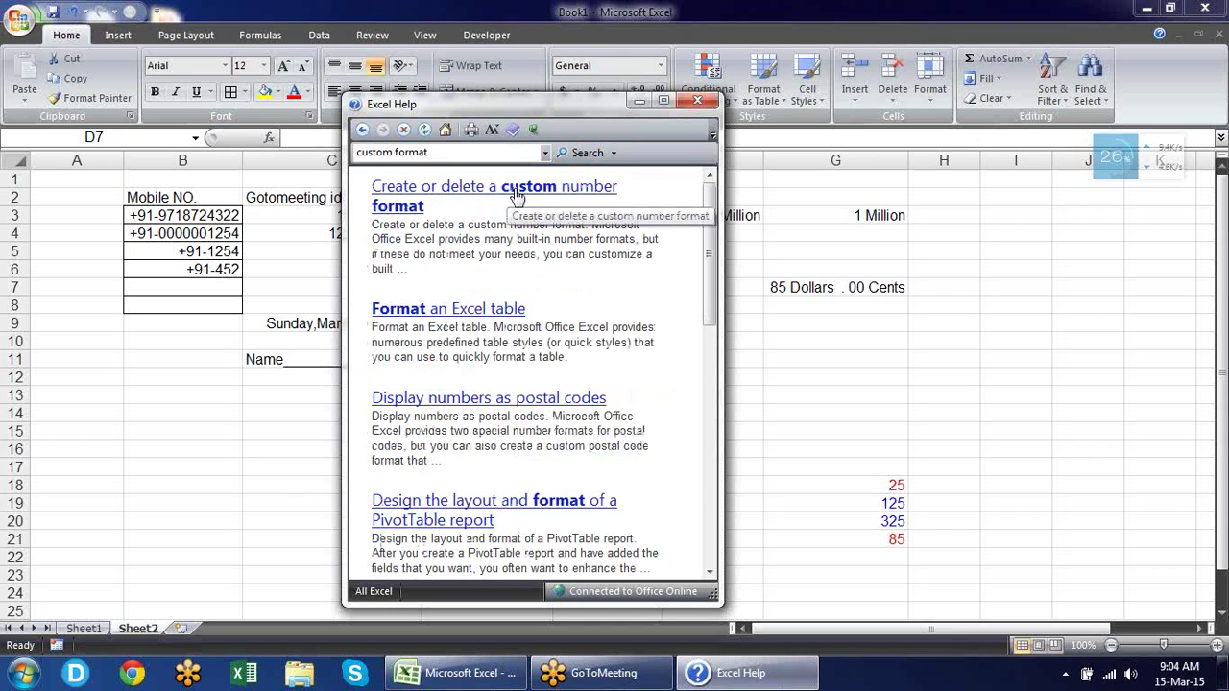
{"action": "left_click", "coordinate": [516, 195]}
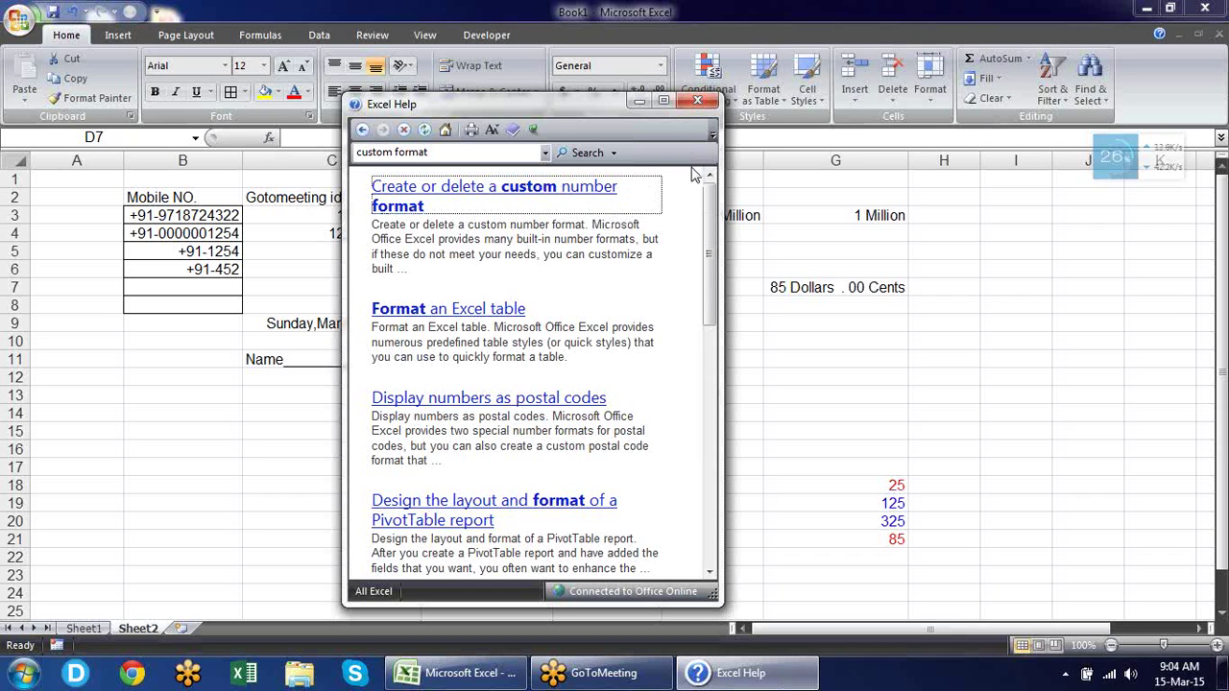
Maximize the Help window and move down to the guidelines for decimal places.
{"action": "left_click", "coordinate": [664, 102]}
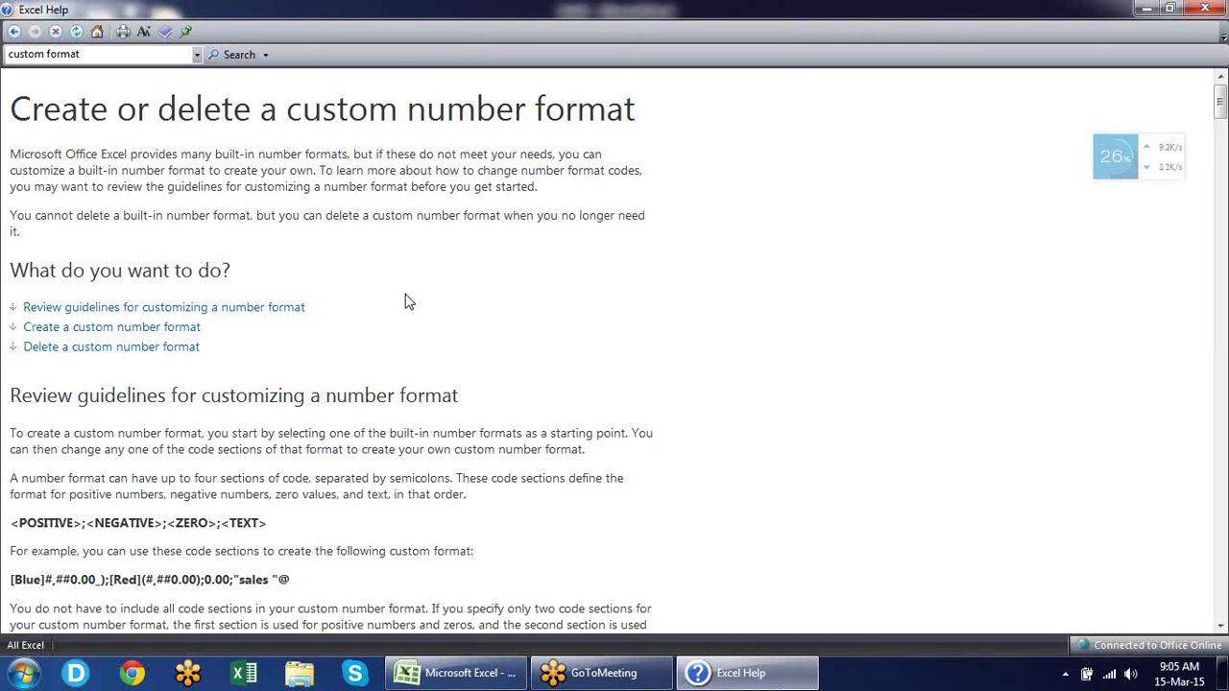
{"action": "scroll", "coordinate": [405, 302], "scroll_direction": "down", "scroll_amount": 3}
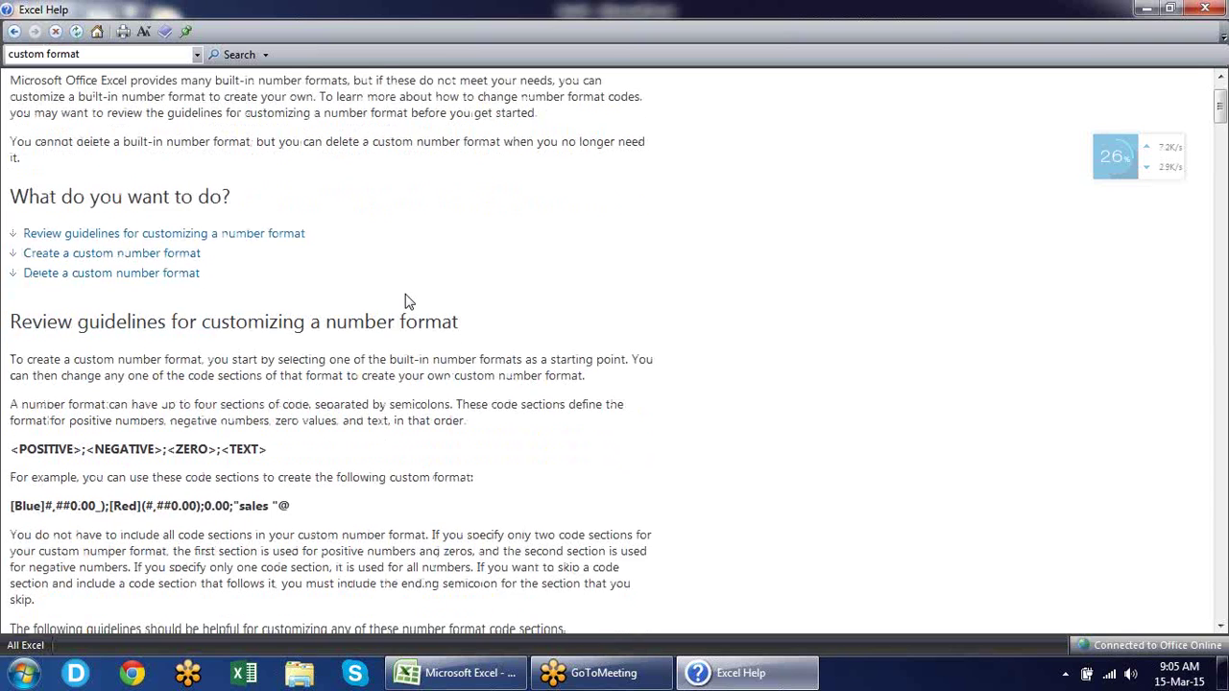
{"action": "scroll", "coordinate": [405, 303], "scroll_direction": "down", "scroll_amount": 1}
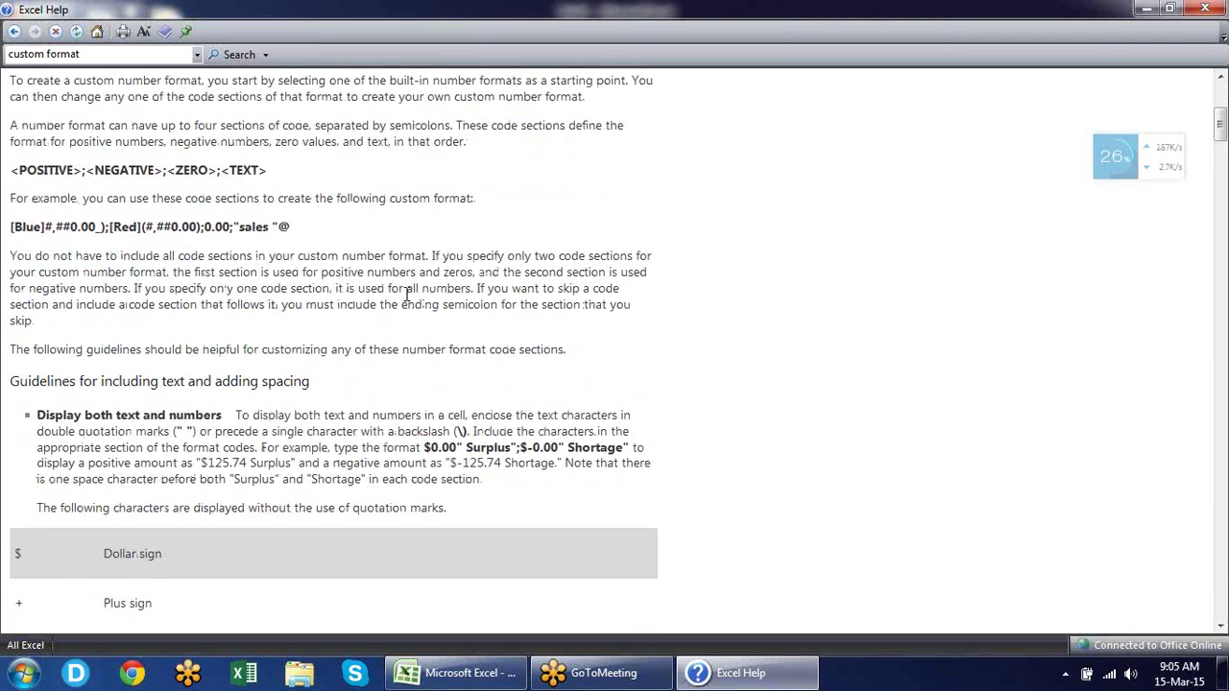
{"action": "scroll", "coordinate": [240, 331], "scroll_direction": "down", "scroll_amount": 3}
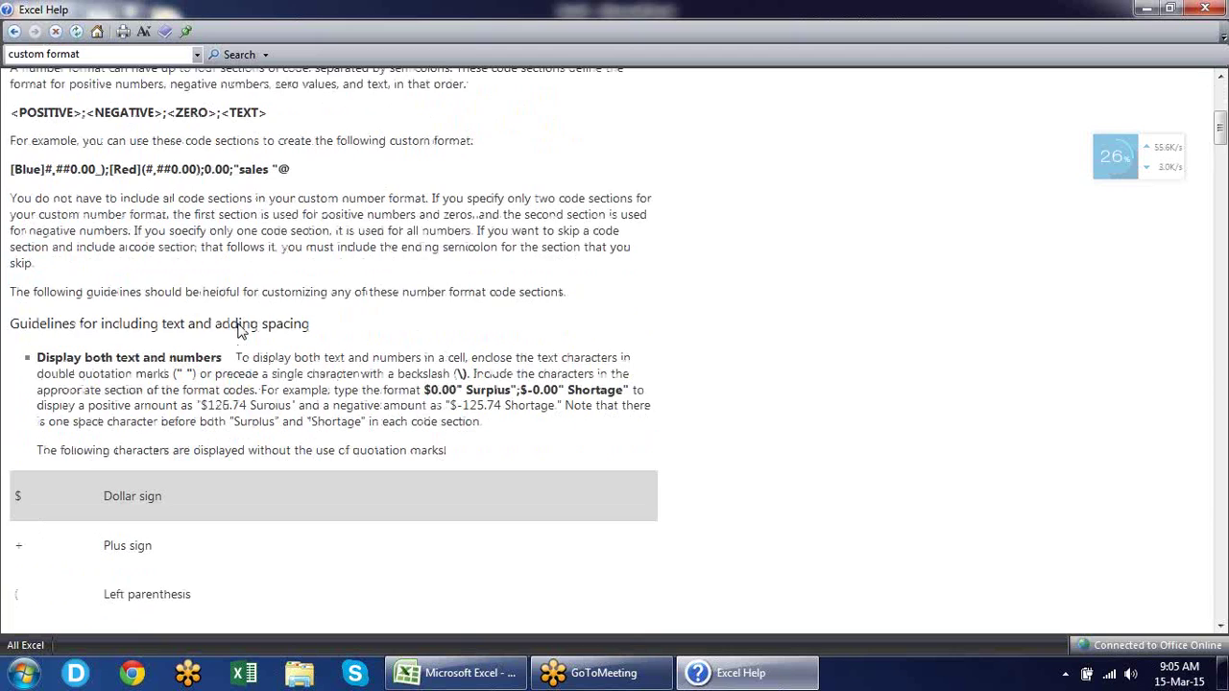
{"action": "scroll", "coordinate": [240, 331], "scroll_direction": "down", "scroll_amount": 1}
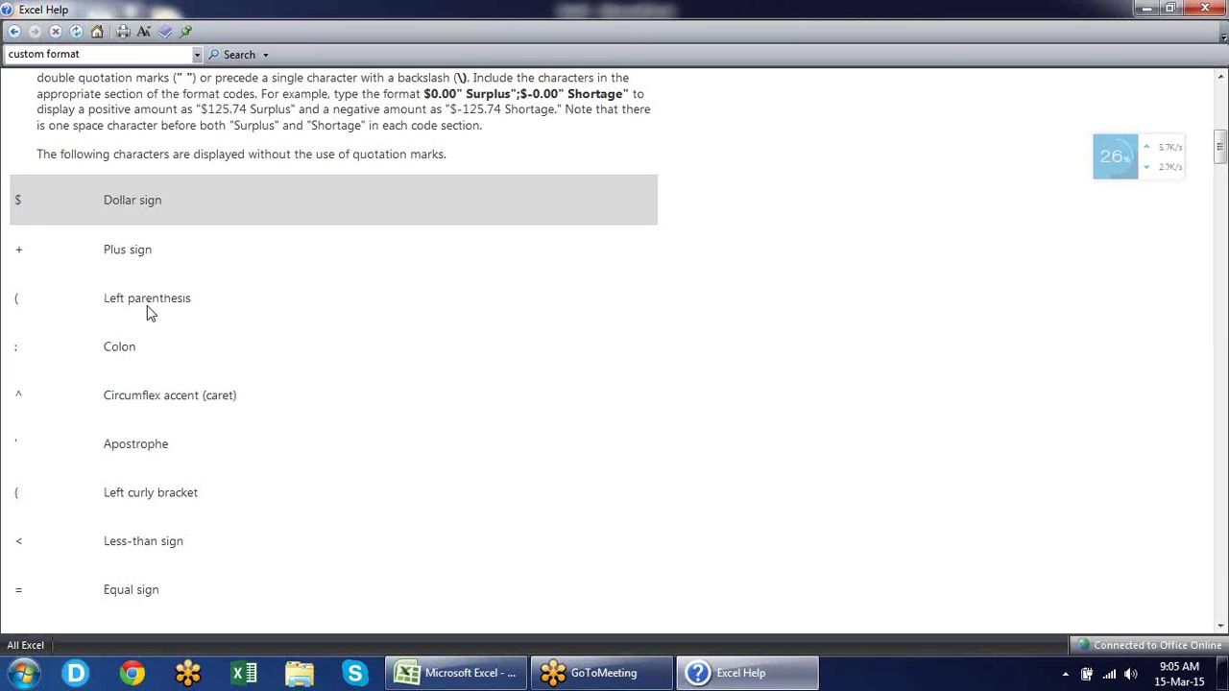
{"action": "scroll", "coordinate": [149, 312], "scroll_direction": "down", "scroll_amount": 9}
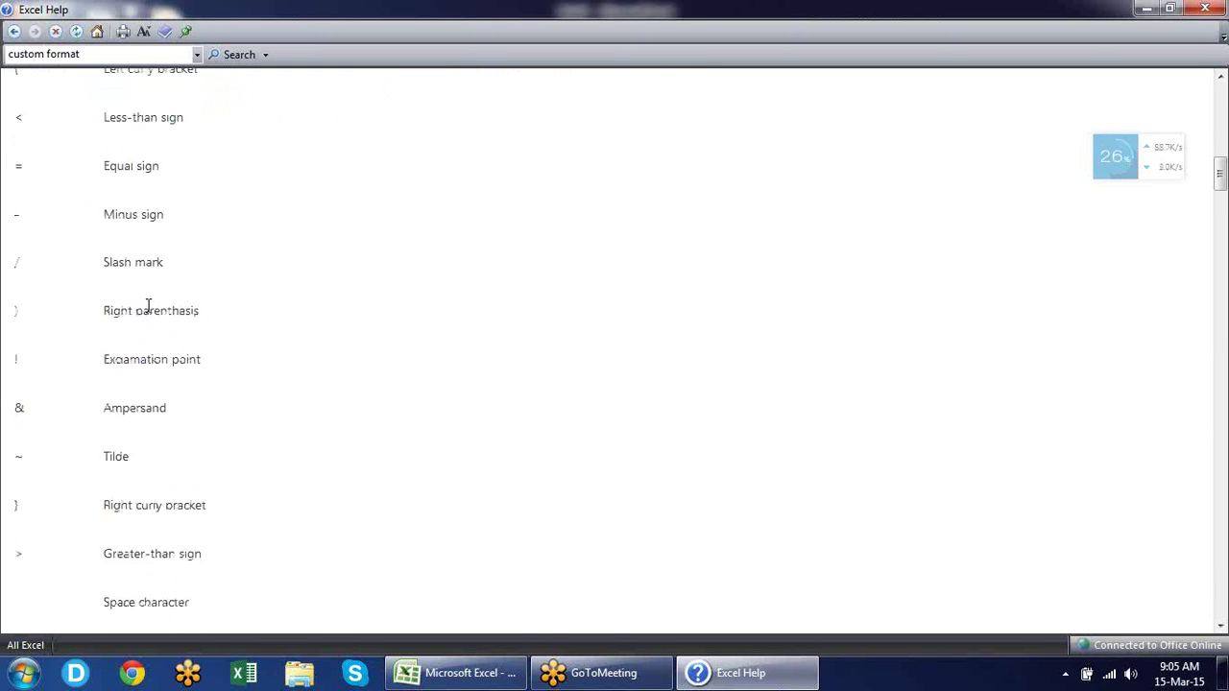
{"action": "scroll", "coordinate": [149, 312], "scroll_direction": "down", "scroll_amount": 2}
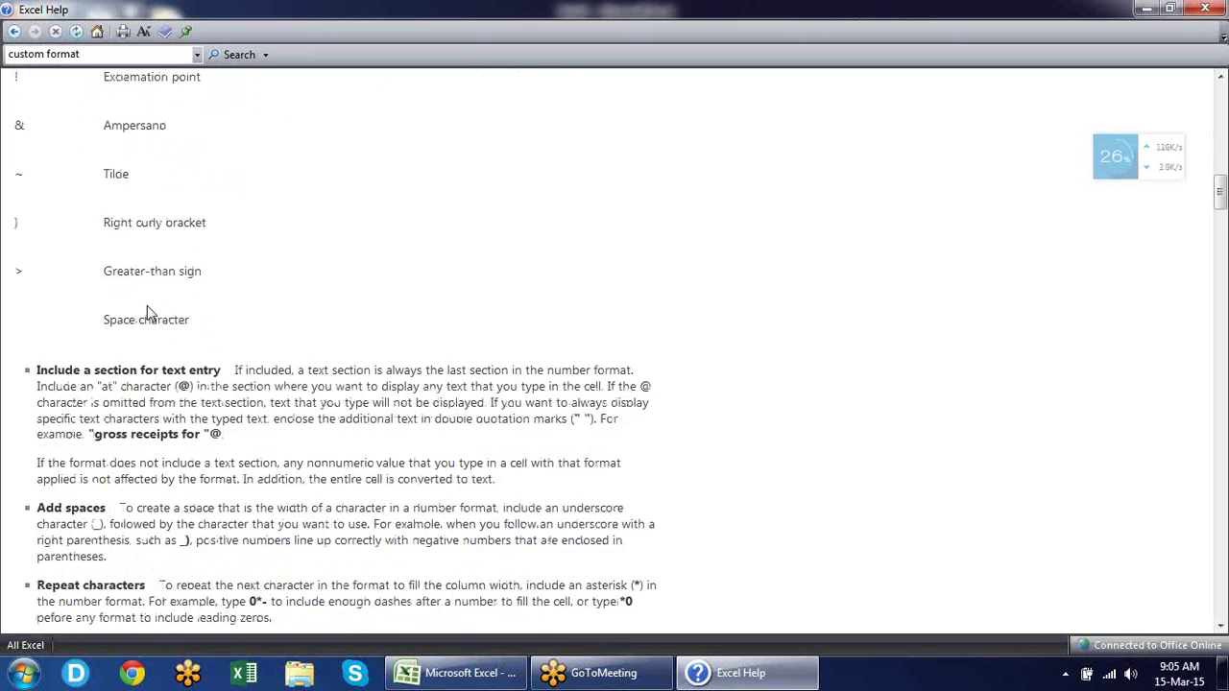
{"action": "scroll", "coordinate": [147, 312], "scroll_direction": "down", "scroll_amount": 1}
{"action": "scroll", "coordinate": [148, 305], "scroll_direction": "down", "scroll_amount": 7}
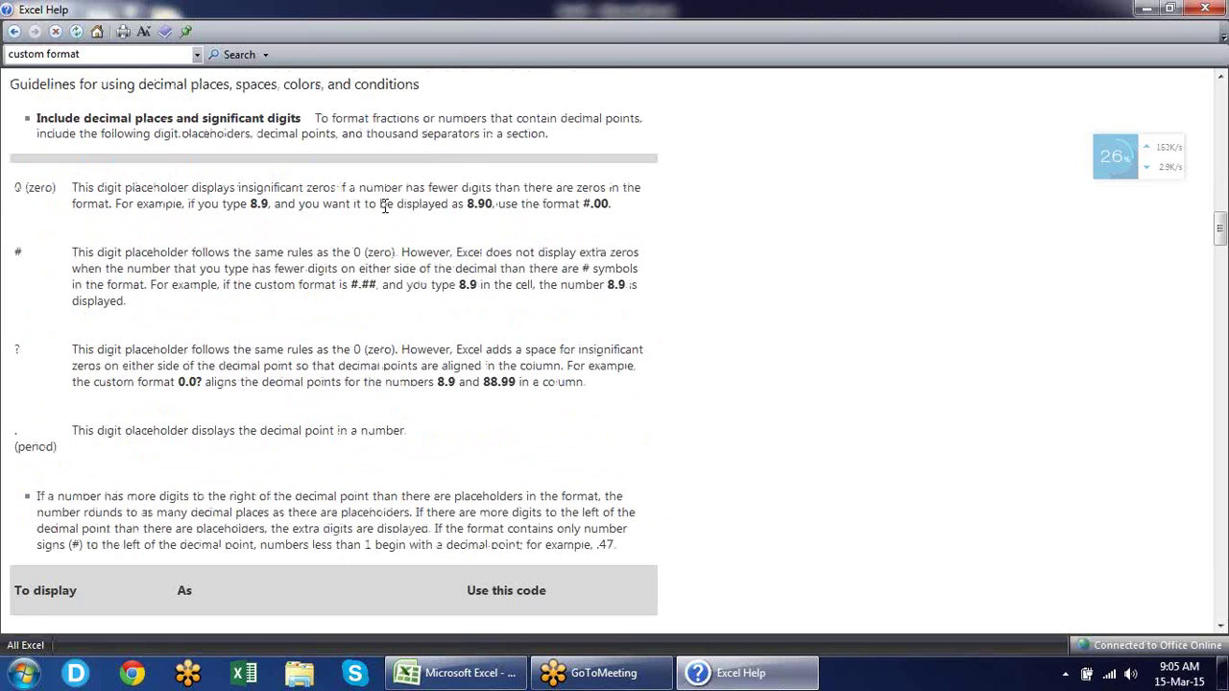
Highlight the 0, #, ? and period digit placeholder entries in the article.
{"action": "double_click", "coordinate": [39, 187]}
{"action": "double_click", "coordinate": [16, 251]}
{"action": "double_click", "coordinate": [16, 350]}
{"action": "double_click", "coordinate": [16, 430]}
{"action": "right_click", "coordinate": [41, 438]}
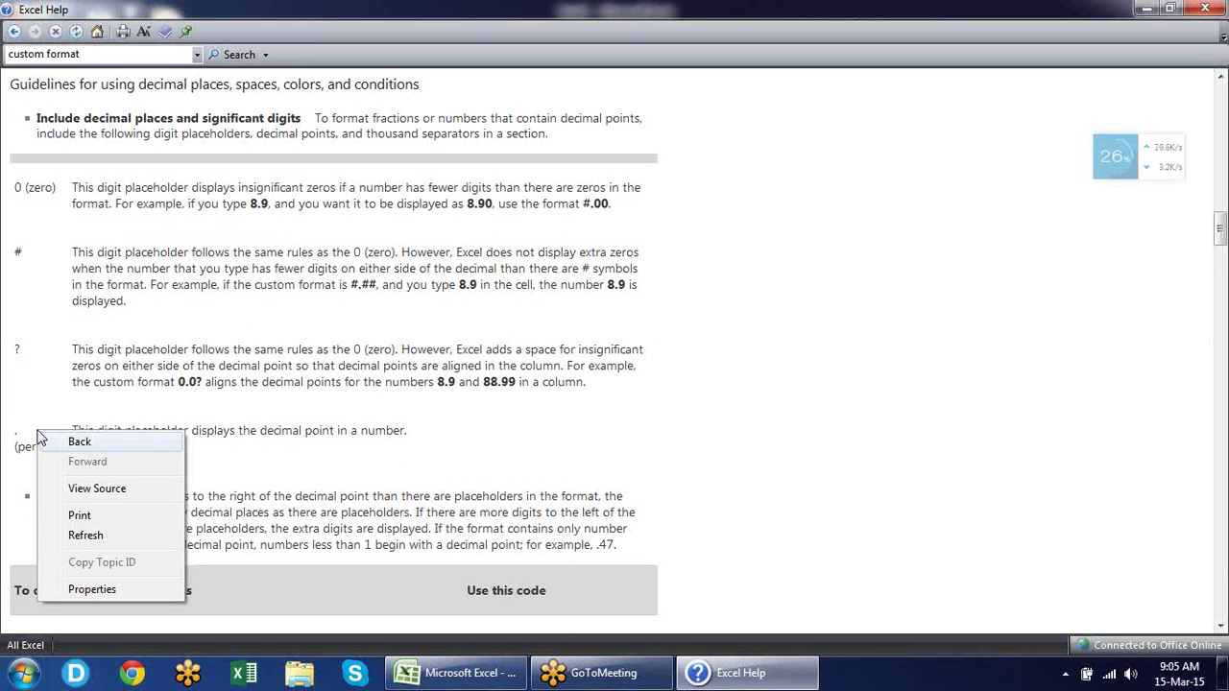
{"action": "left_click", "coordinate": [779, 411]}
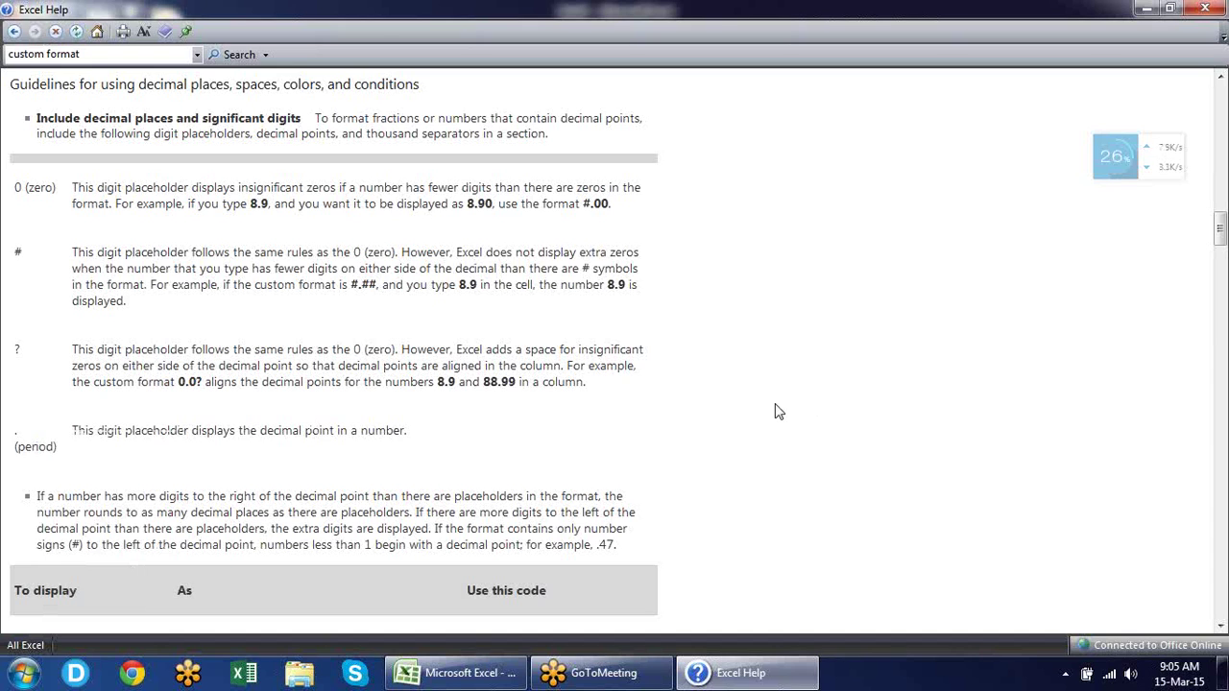
Highlight the 1234.59 example, its displayed result 1234.6, and its format code.
{"action": "scroll", "coordinate": [778, 411], "scroll_direction": "down", "scroll_amount": 5}
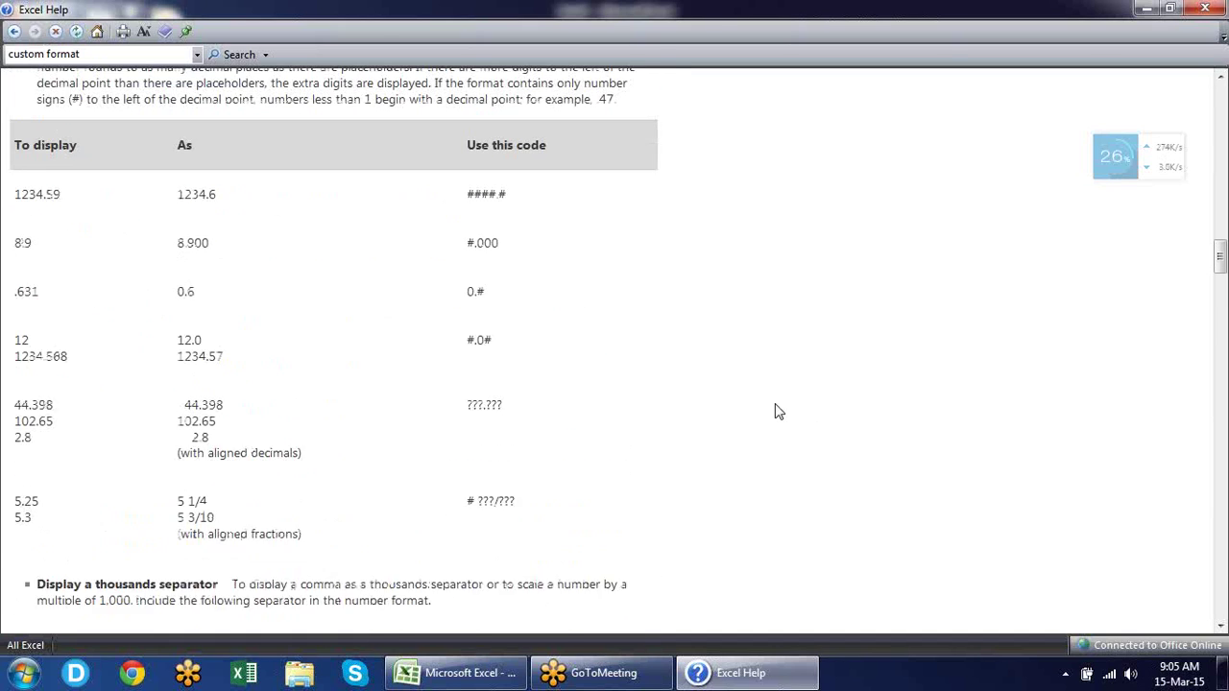
{"action": "scroll", "coordinate": [779, 411], "scroll_direction": "up", "scroll_amount": 1}
{"action": "double_click", "coordinate": [39, 216]}
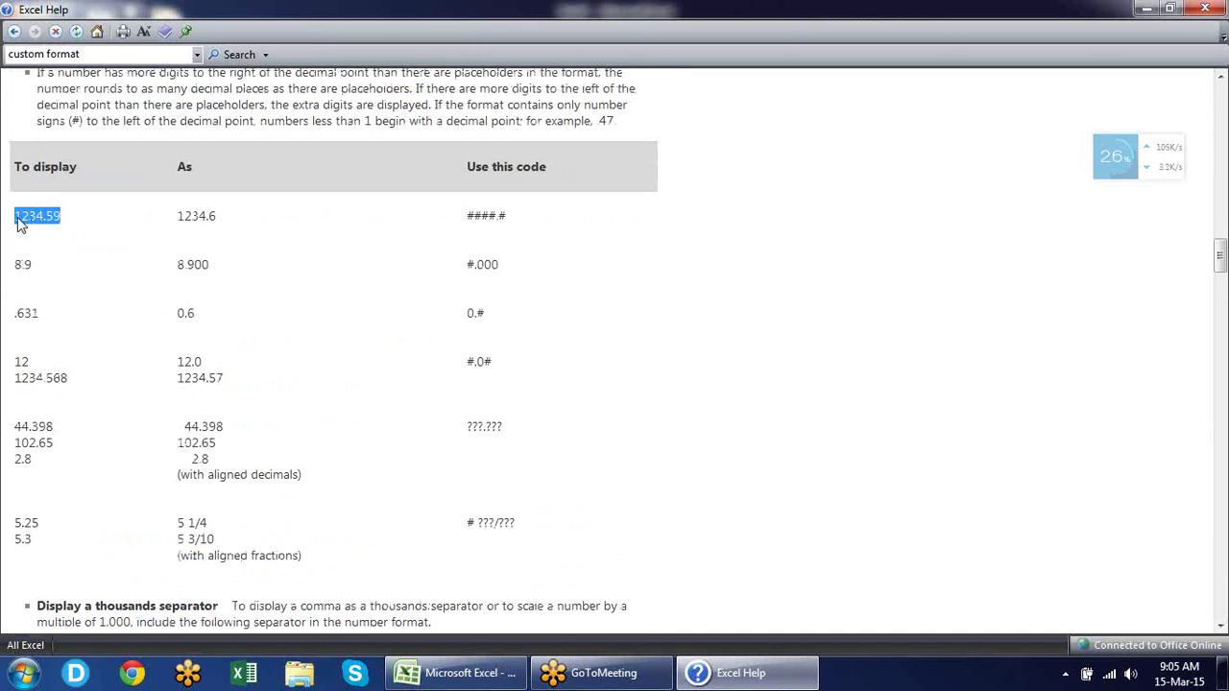
{"action": "left_click_drag", "start_coordinate": [179, 215], "coordinate": [363, 213]}
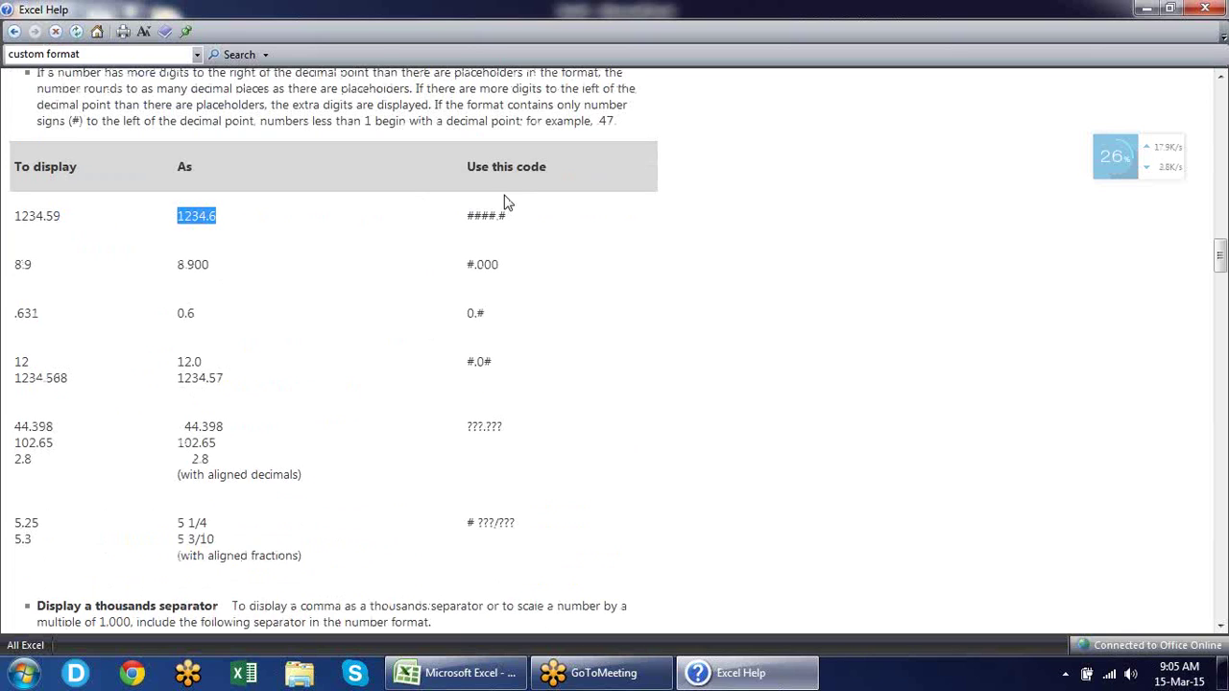
{"action": "left_click_drag", "start_coordinate": [474, 211], "coordinate": [529, 232]}
{"action": "left_click", "coordinate": [519, 261]}
Read the thousands-separator and colour sections, highlighting the [Red][<=100];[Blue][>100] example.
{"action": "scroll", "coordinate": [519, 261], "scroll_direction": "down", "scroll_amount": 1}
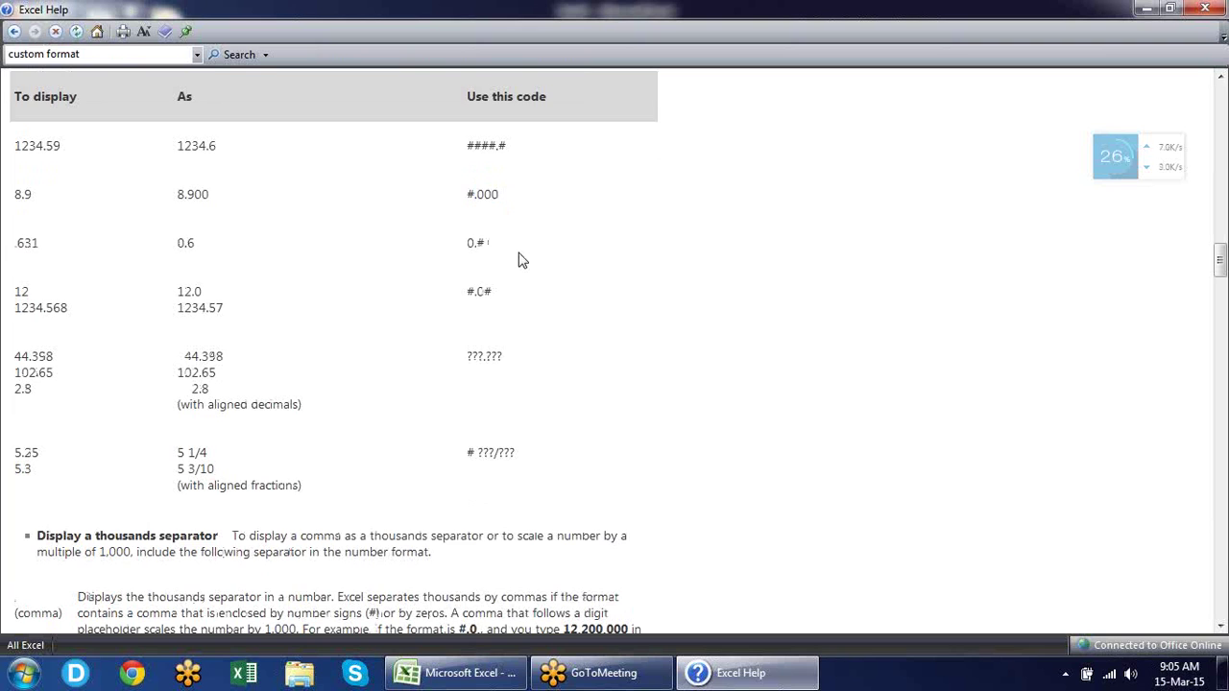
{"action": "scroll", "coordinate": [519, 254], "scroll_direction": "down", "scroll_amount": 6}
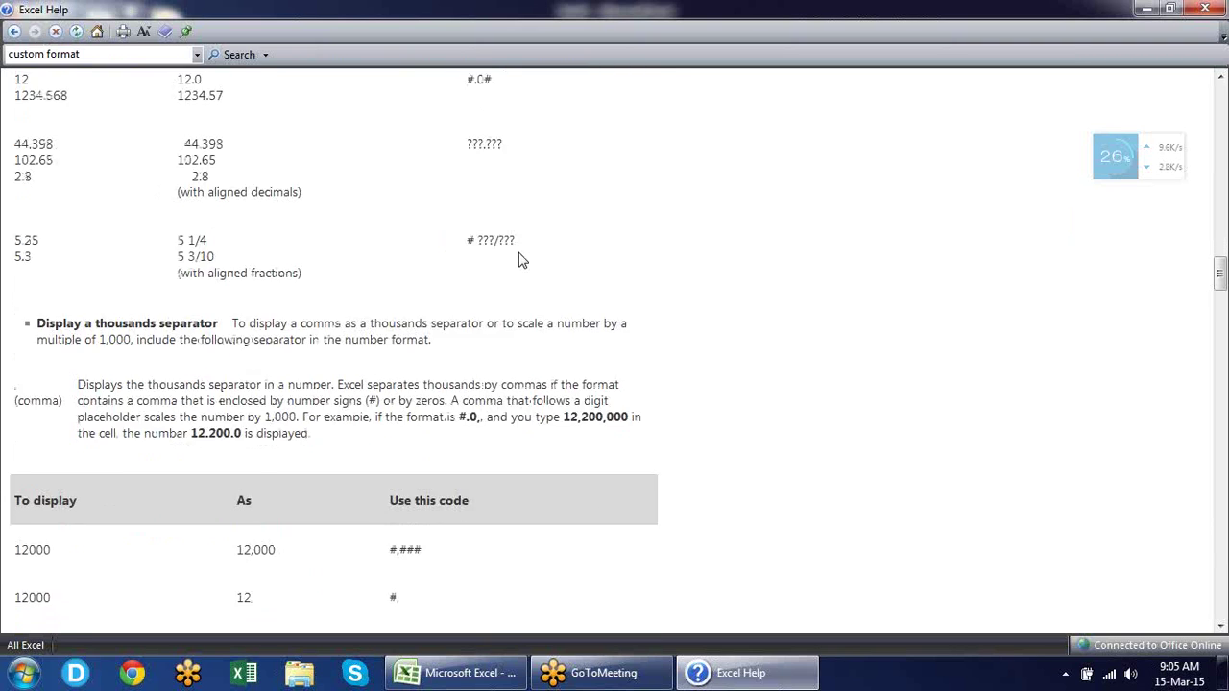
{"action": "scroll", "coordinate": [518, 259], "scroll_direction": "down", "scroll_amount": 2}
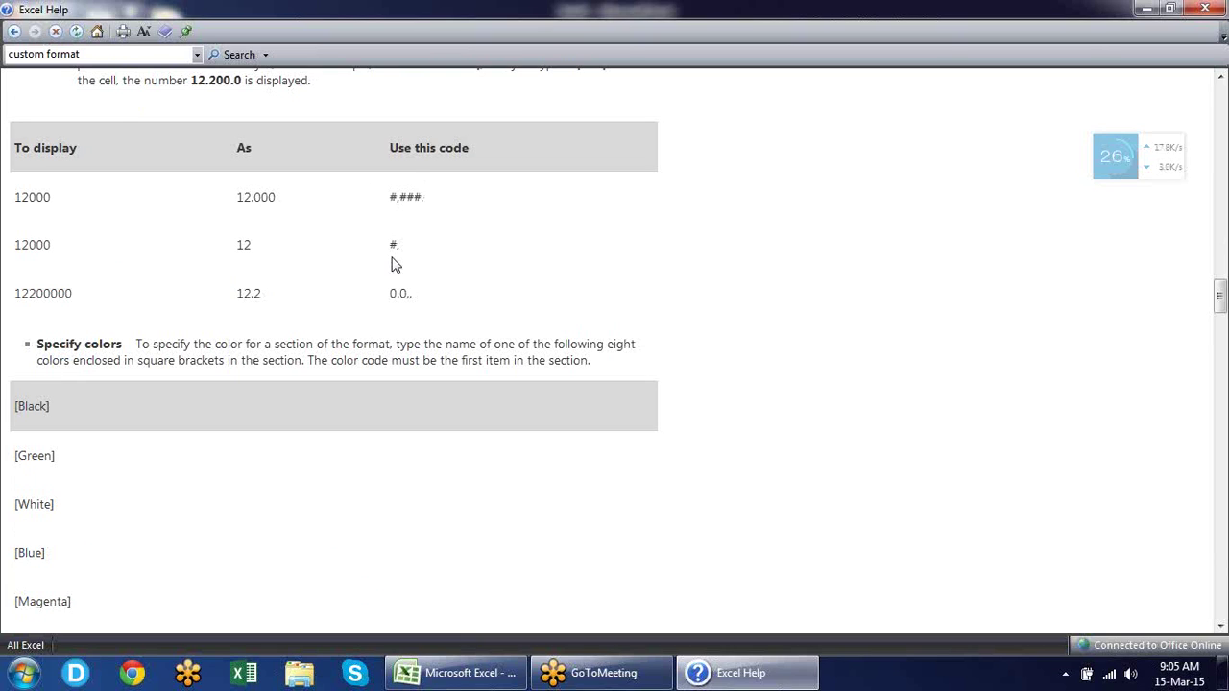
{"action": "scroll", "coordinate": [393, 346], "scroll_direction": "down", "scroll_amount": 3}
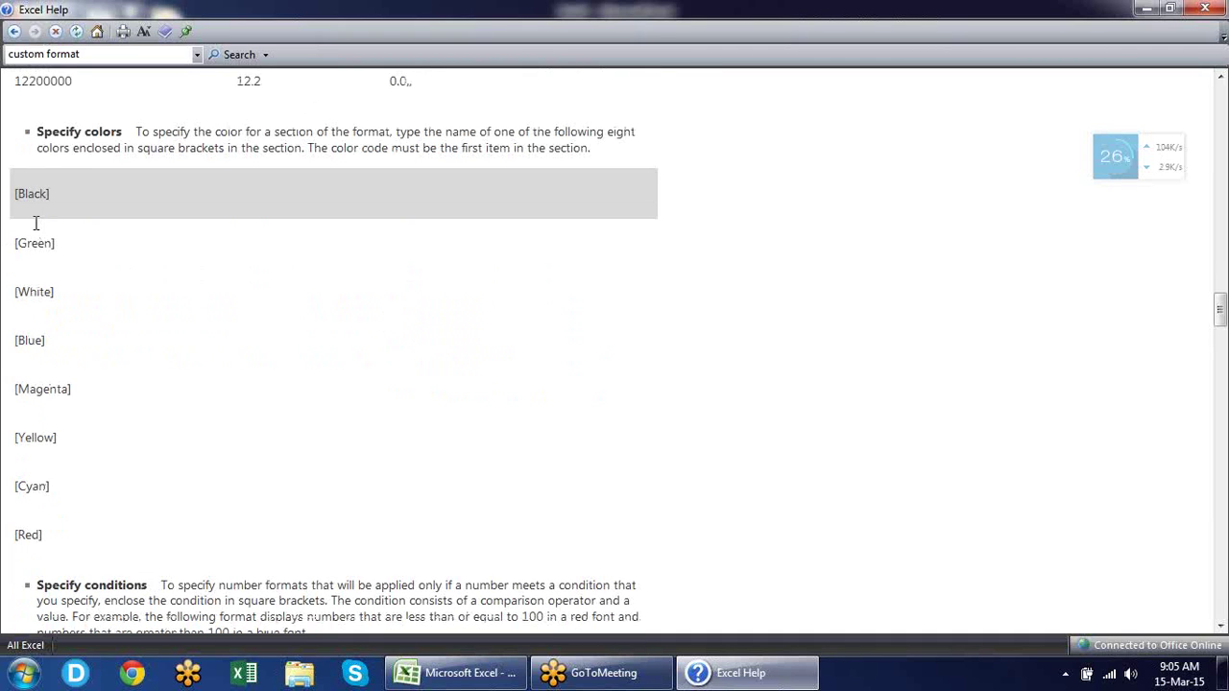
{"action": "scroll", "coordinate": [321, 330], "scroll_direction": "down", "scroll_amount": 2}
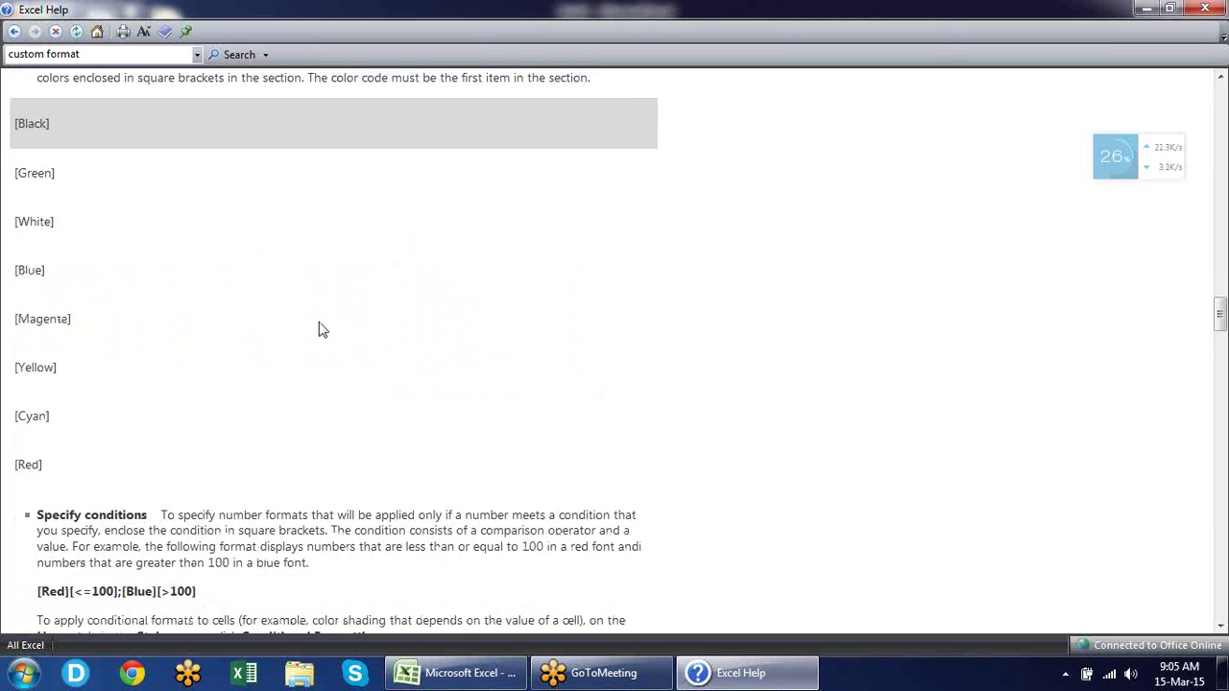
{"action": "scroll", "coordinate": [321, 329], "scroll_direction": "down", "scroll_amount": 3}
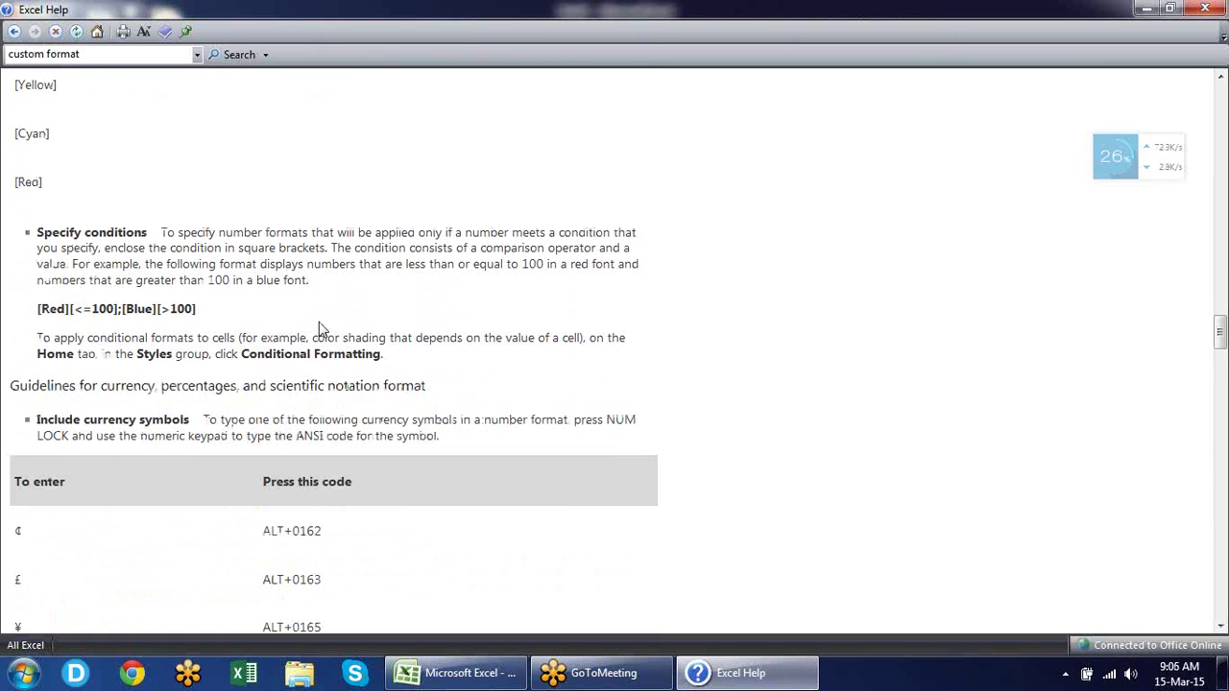
{"action": "left_click_drag", "start_coordinate": [38, 309], "coordinate": [196, 307]}
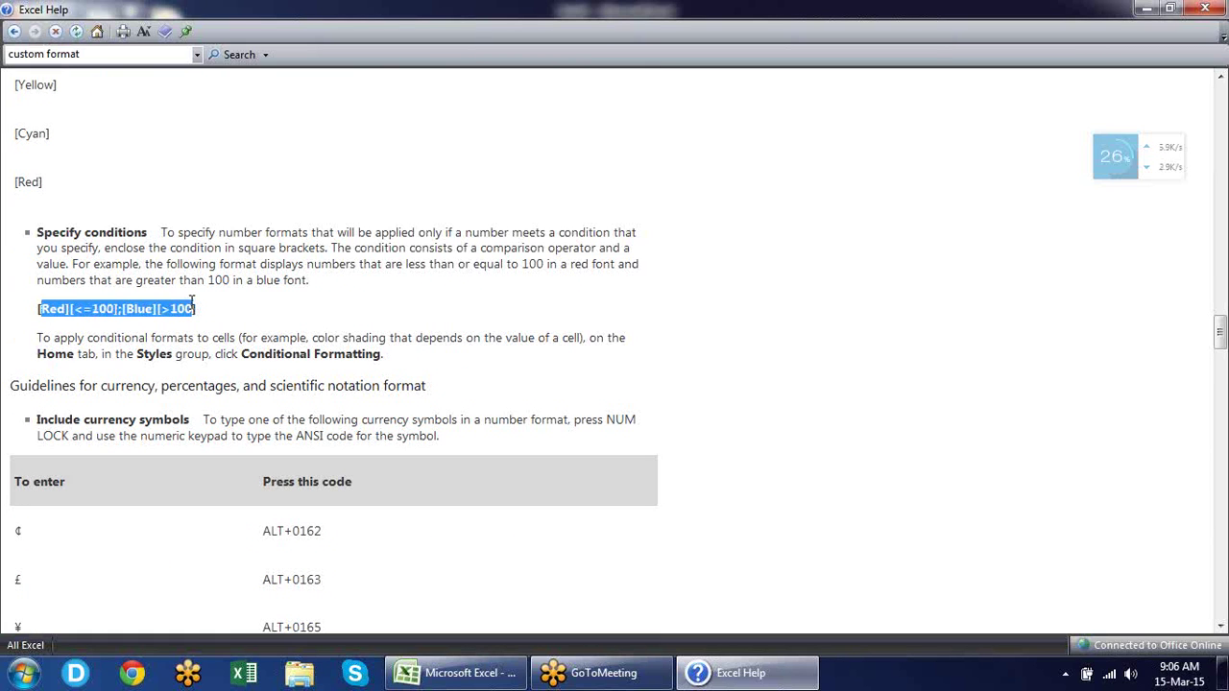
{"action": "left_click", "coordinate": [239, 312]}
Read through the currency, scientific notation and date/time format code tables.
{"action": "scroll", "coordinate": [238, 312], "scroll_direction": "down", "scroll_amount": 4}
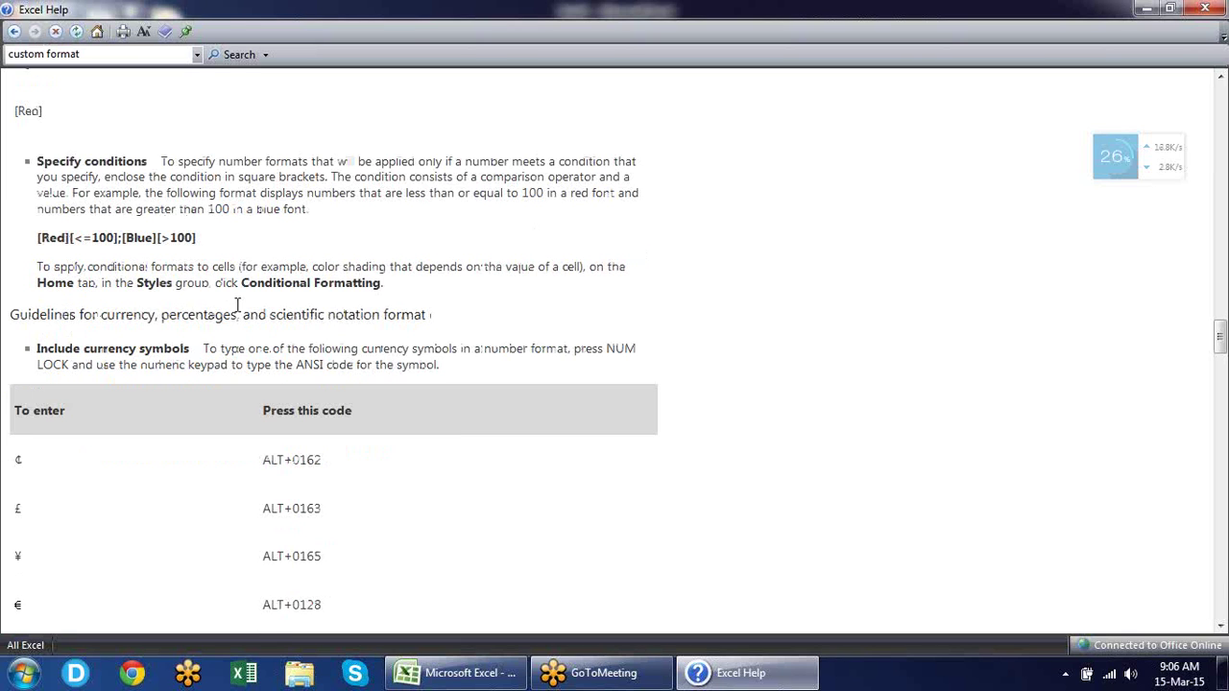
{"action": "scroll", "coordinate": [238, 312], "scroll_direction": "down", "scroll_amount": 1}
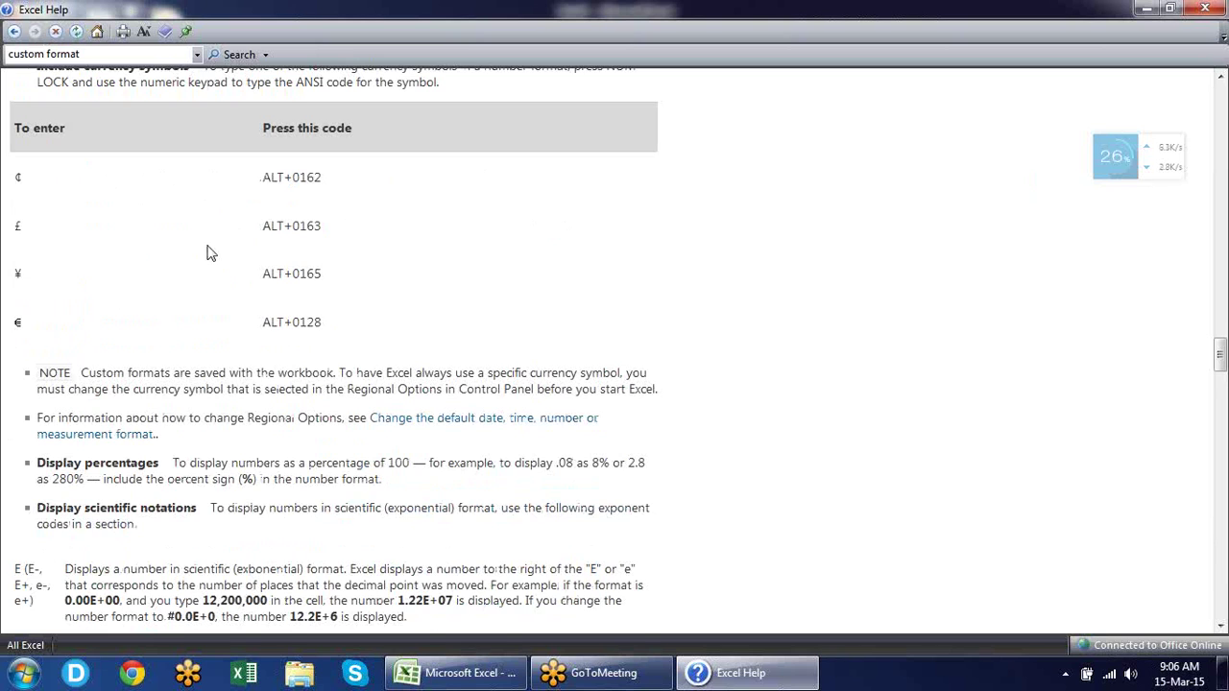
{"action": "scroll", "coordinate": [210, 253], "scroll_direction": "down", "scroll_amount": 4}
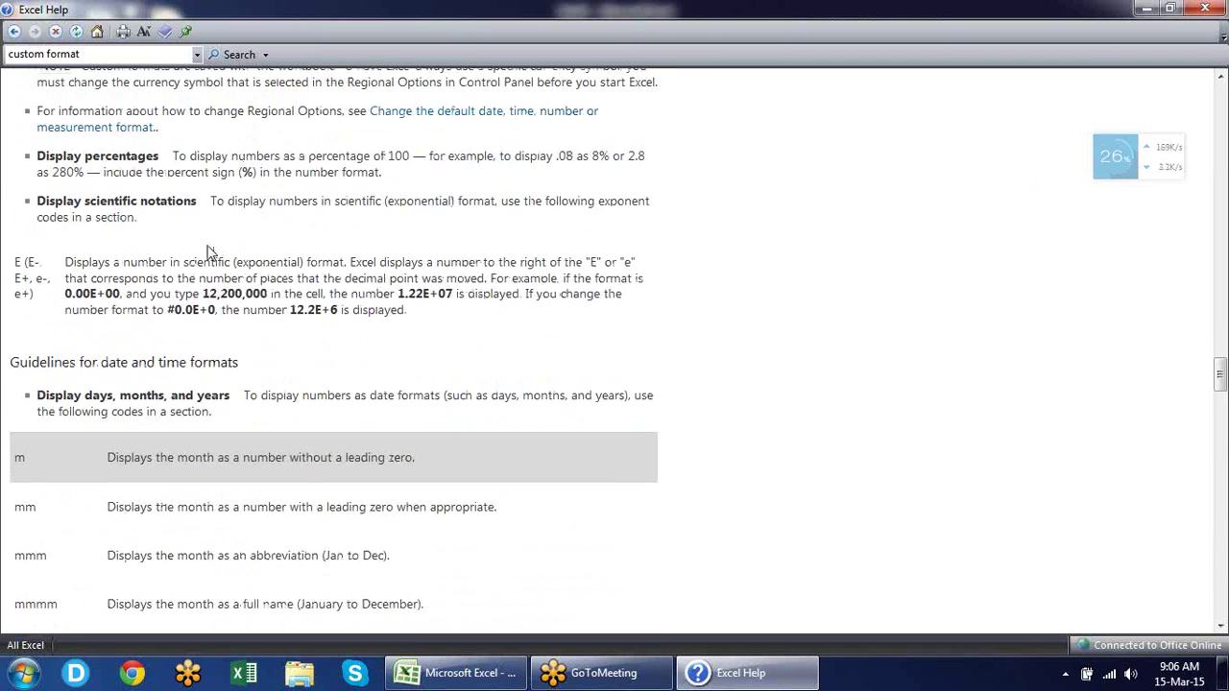
{"action": "scroll", "coordinate": [209, 252], "scroll_direction": "down", "scroll_amount": 5}
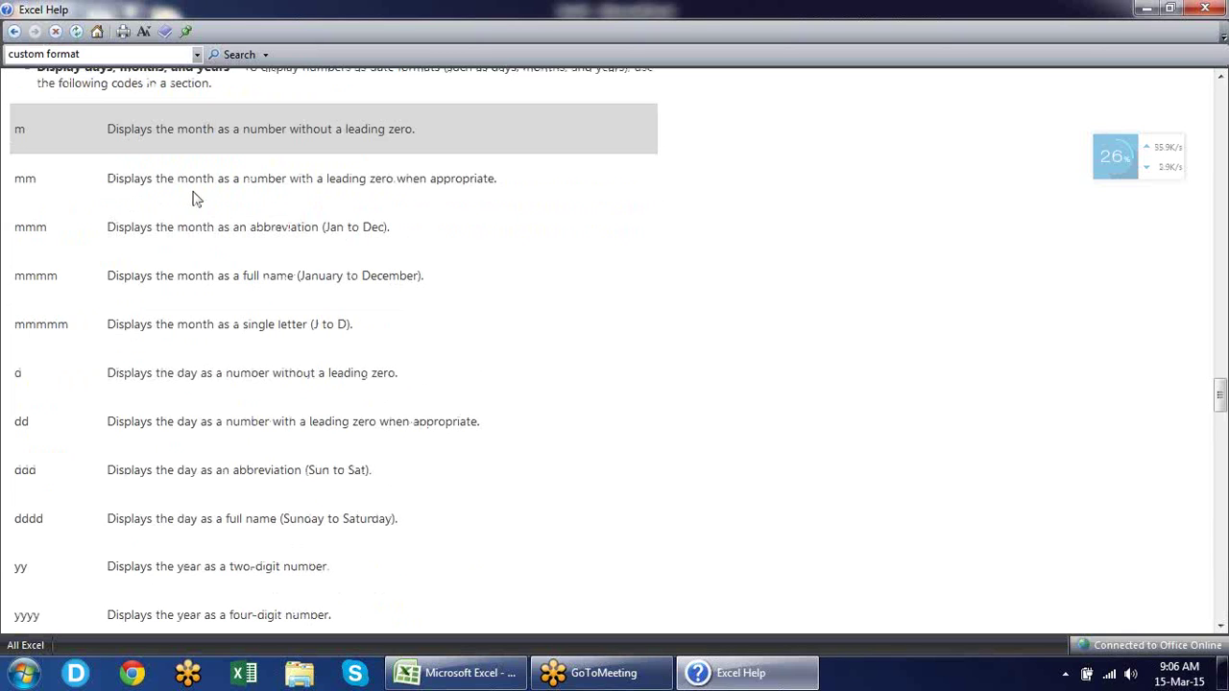
{"action": "scroll", "coordinate": [192, 199], "scroll_direction": "down", "scroll_amount": 4}
{"action": "scroll", "coordinate": [194, 192], "scroll_direction": "down", "scroll_amount": 4}
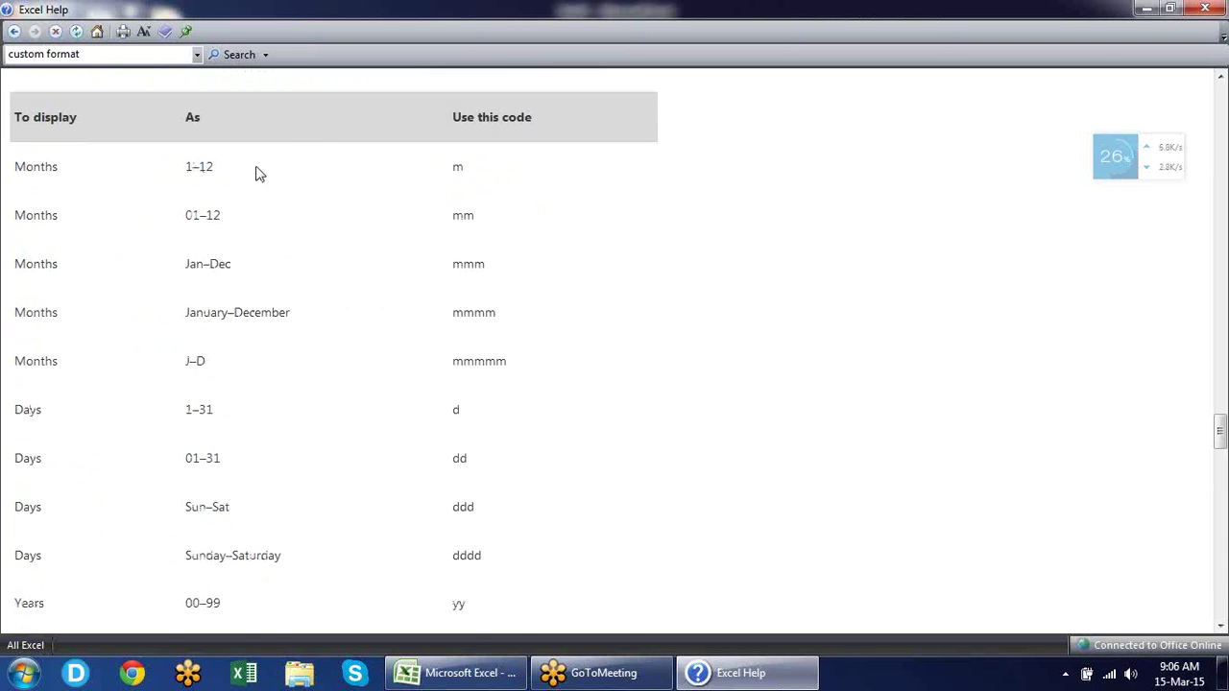
{"action": "scroll", "coordinate": [256, 172], "scroll_direction": "down", "scroll_amount": 8}
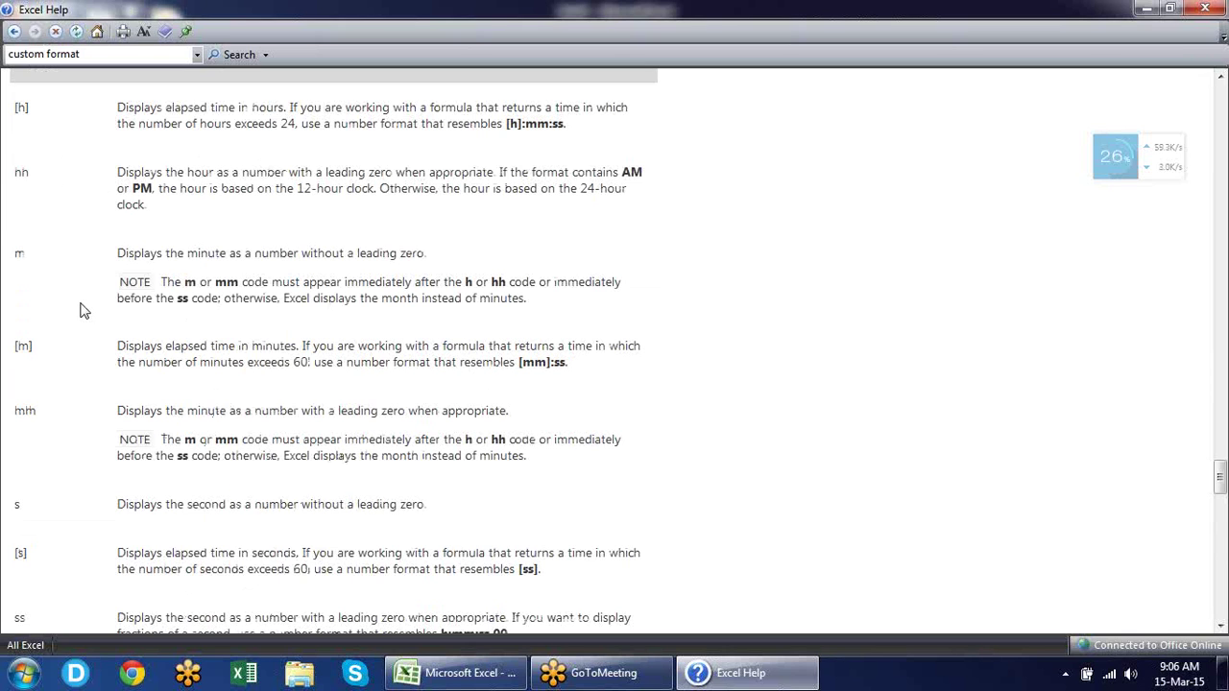
{"action": "scroll", "coordinate": [82, 309], "scroll_direction": "down", "scroll_amount": 10}
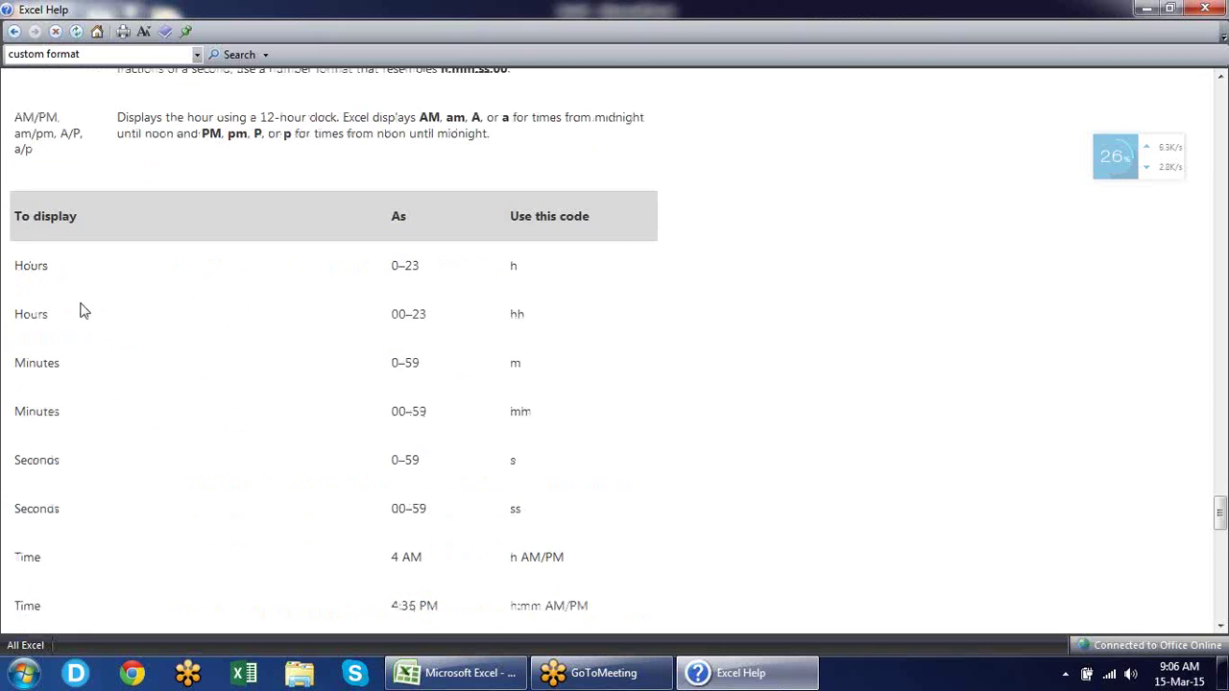
{"action": "scroll", "coordinate": [82, 309], "scroll_direction": "down", "scroll_amount": 4}
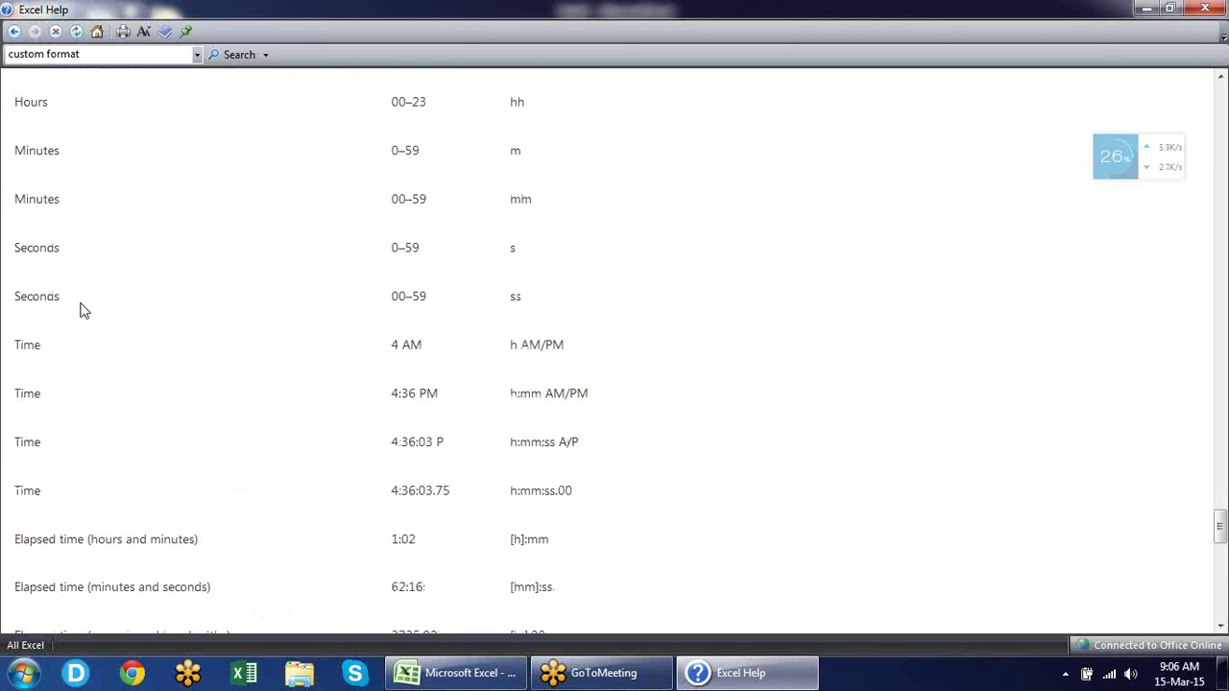
{"action": "scroll", "coordinate": [409, 240], "scroll_direction": "down", "scroll_amount": 4}
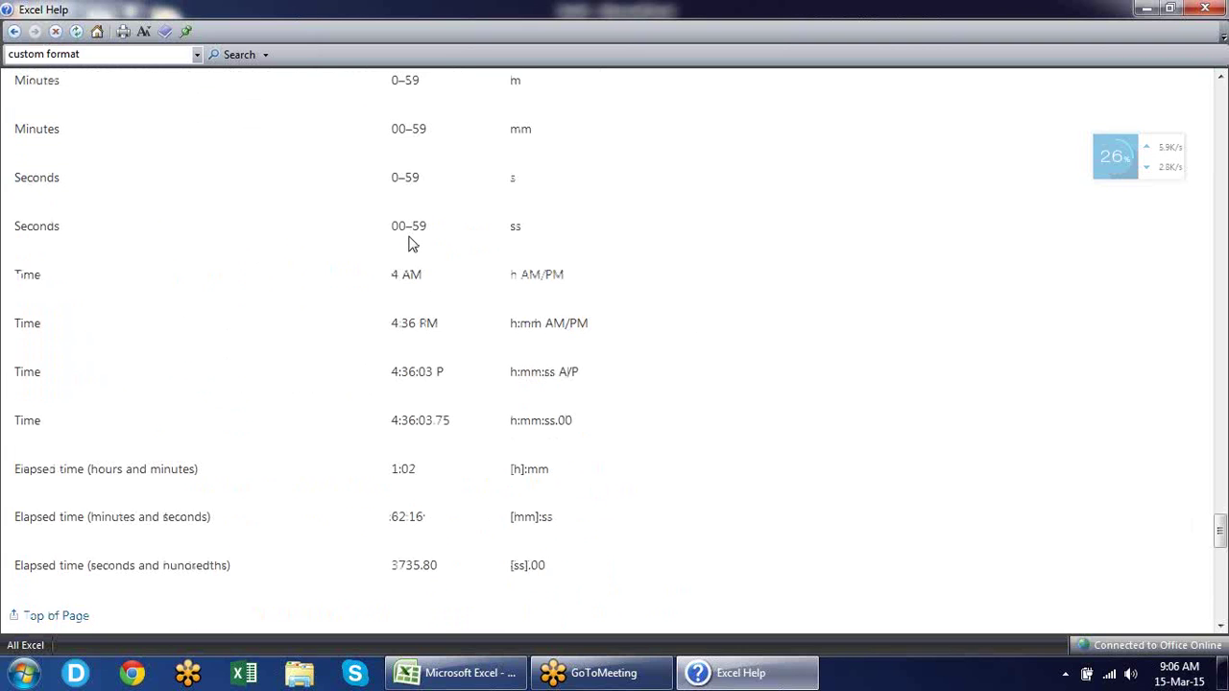
{"action": "scroll", "coordinate": [409, 236], "scroll_direction": "down", "scroll_amount": 8}
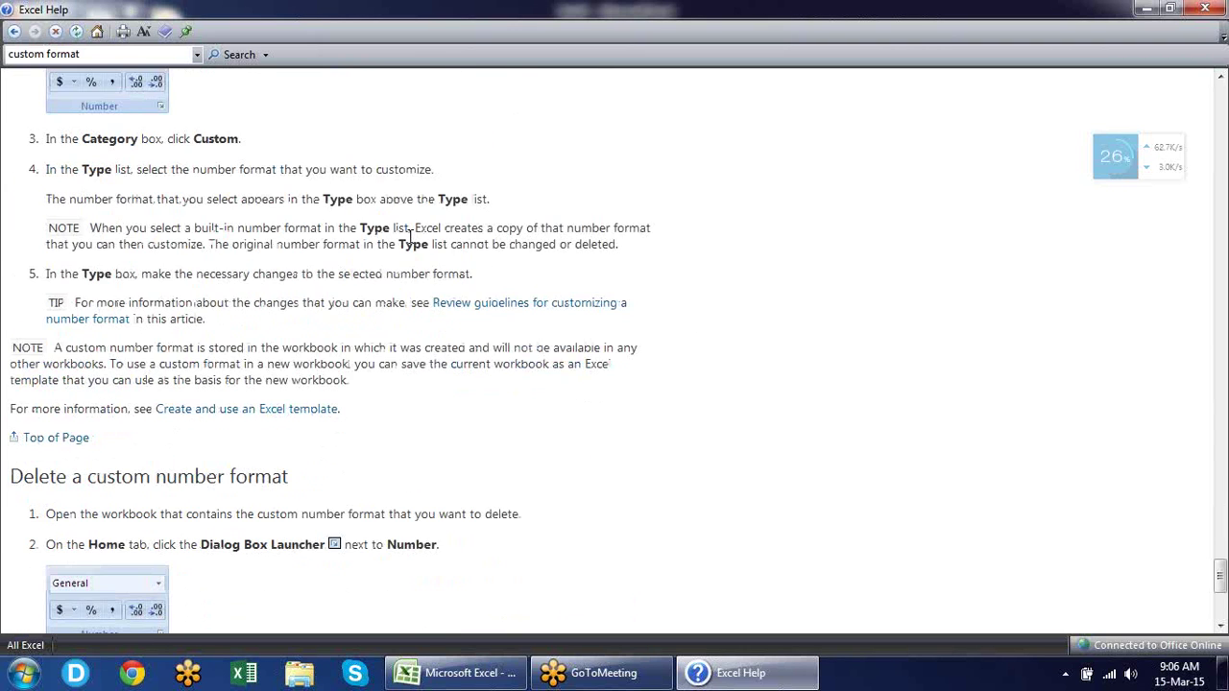
Return to the top of the article and close Excel Help, back to Sheet2.
{"action": "scroll", "coordinate": [409, 242], "scroll_direction": "up", "scroll_amount": 8}
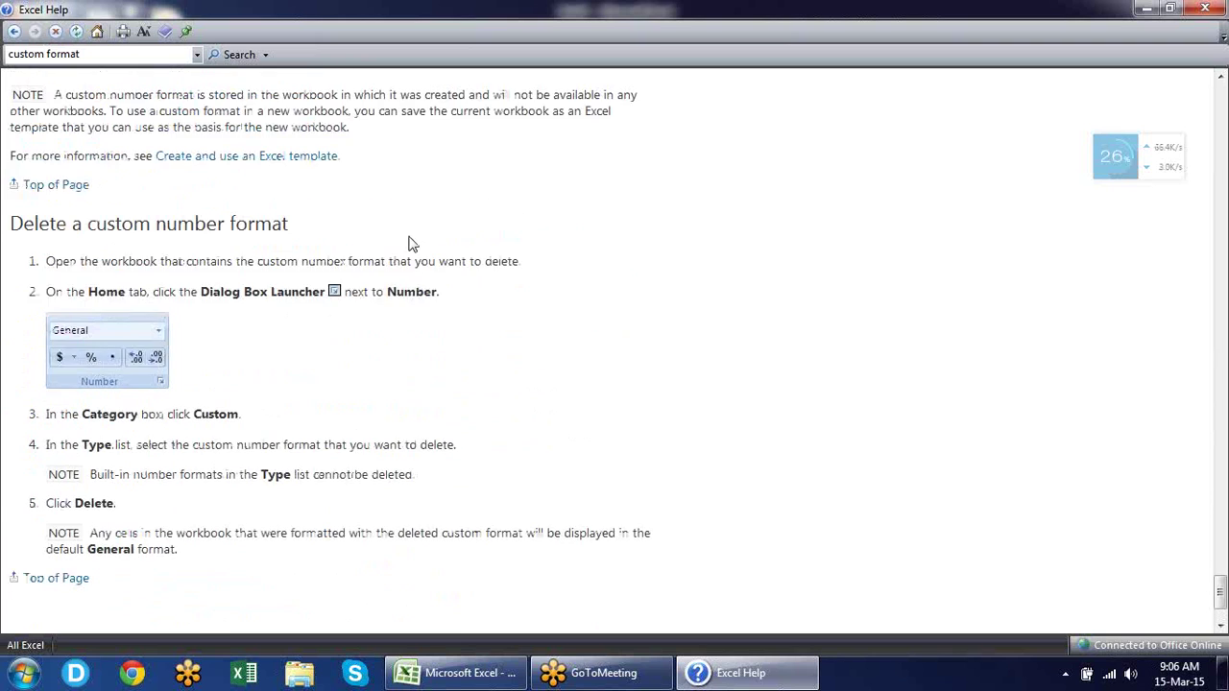
{"action": "scroll", "coordinate": [409, 241], "scroll_direction": "up", "scroll_amount": 2}
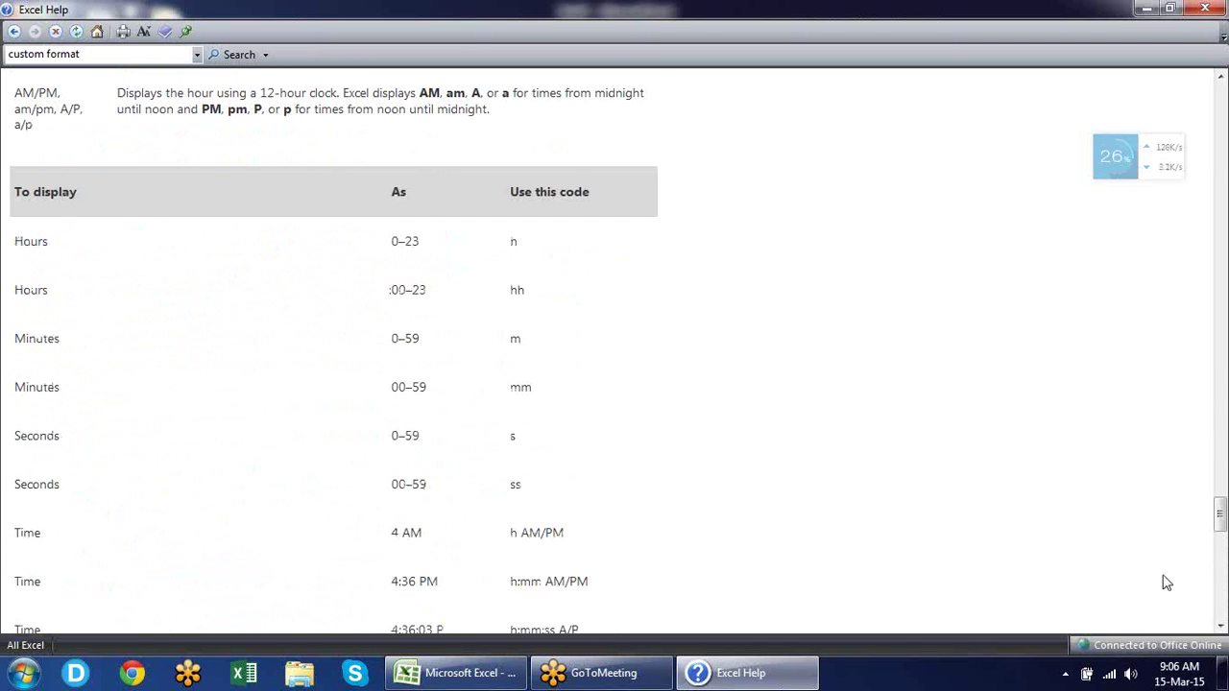
{"action": "left_click_drag", "start_coordinate": [1219, 515], "coordinate": [1219, 96]}
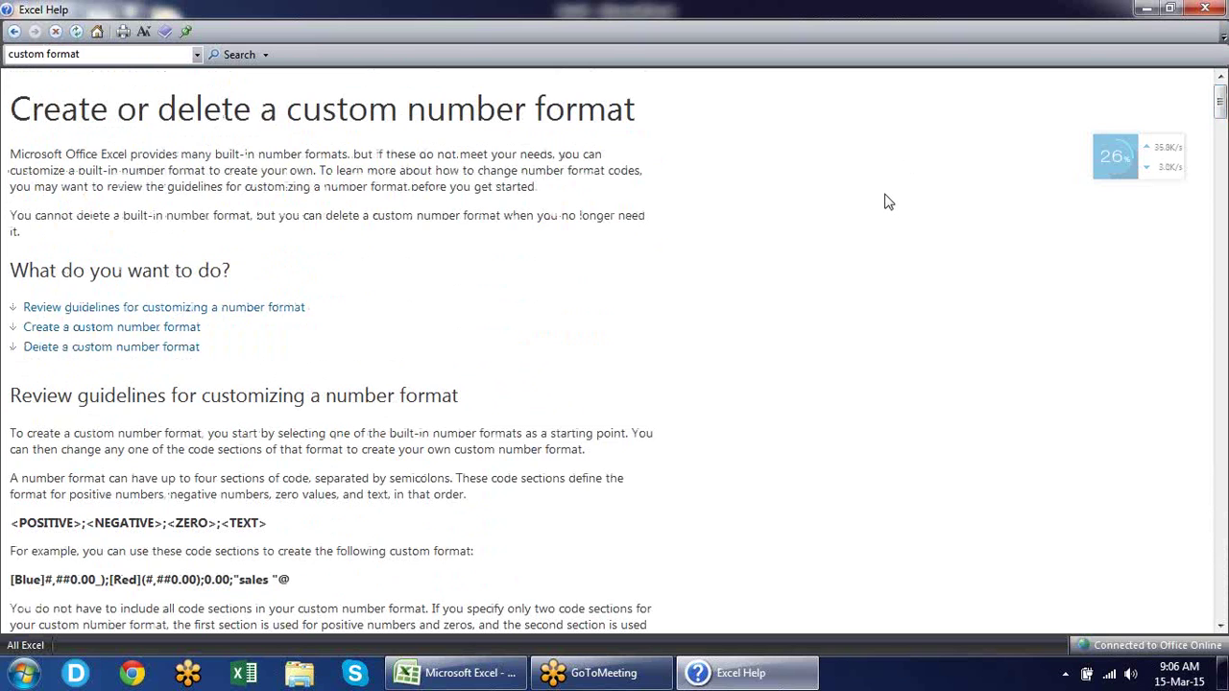
{"action": "left_click", "coordinate": [1205, 8]}
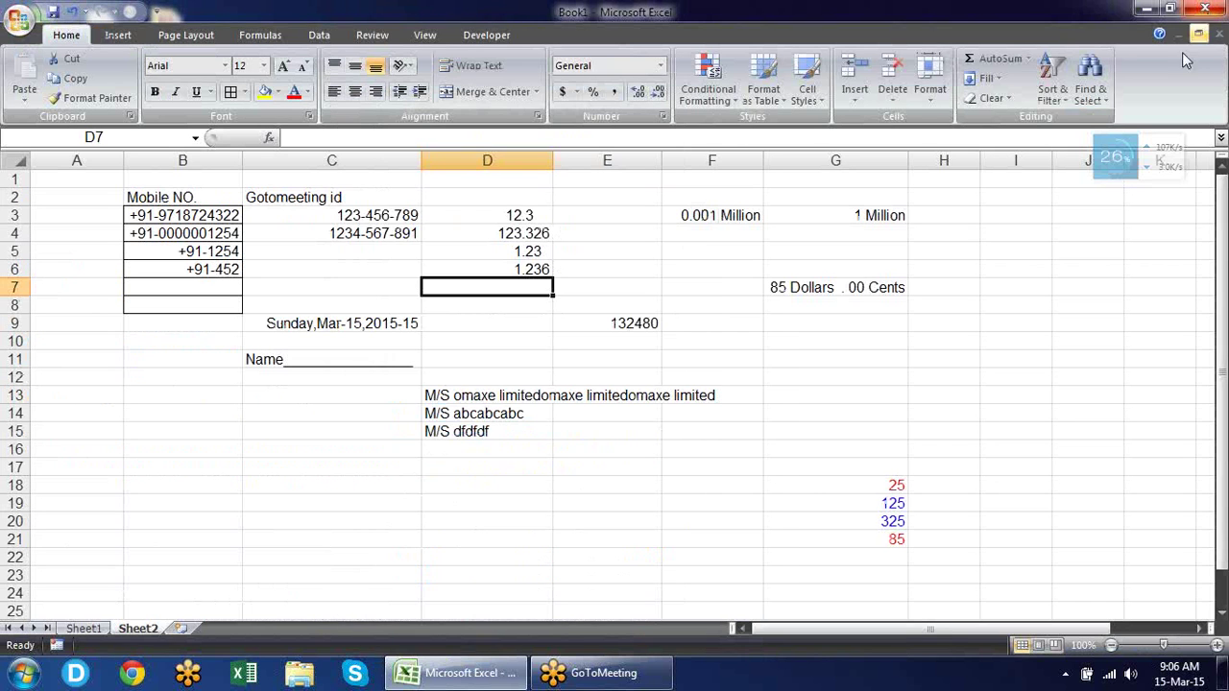